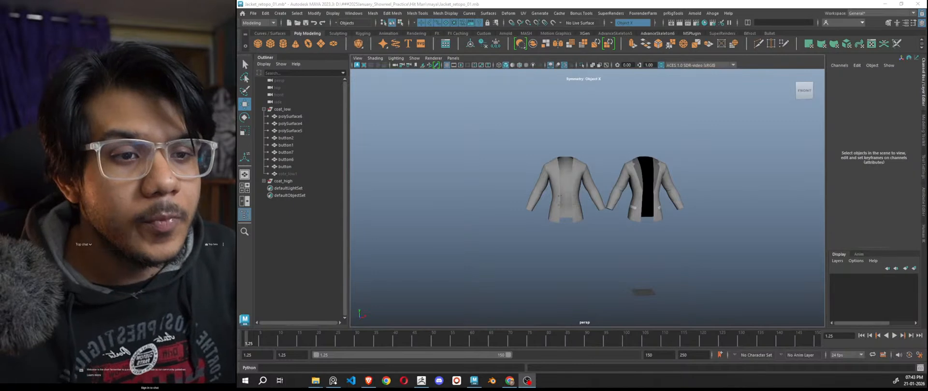
Step: Switch to ZBrush and open the recent project Hitman_decimated_03
{"action": "key", "text": "alt+Tab"}
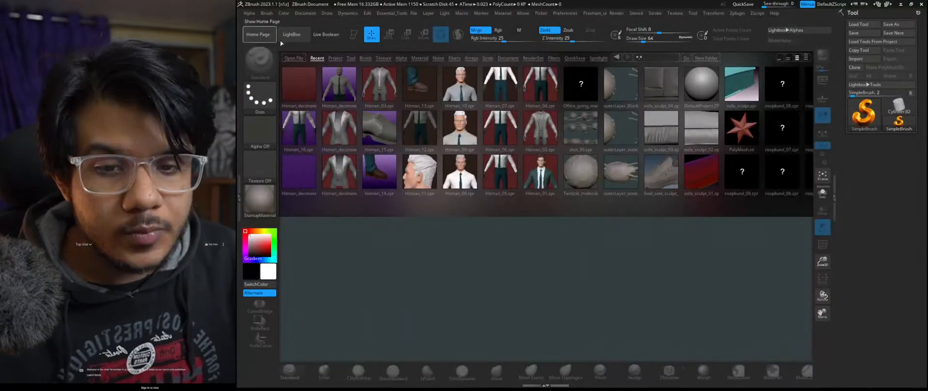
{"action": "left_click", "coordinate": [300, 130]}
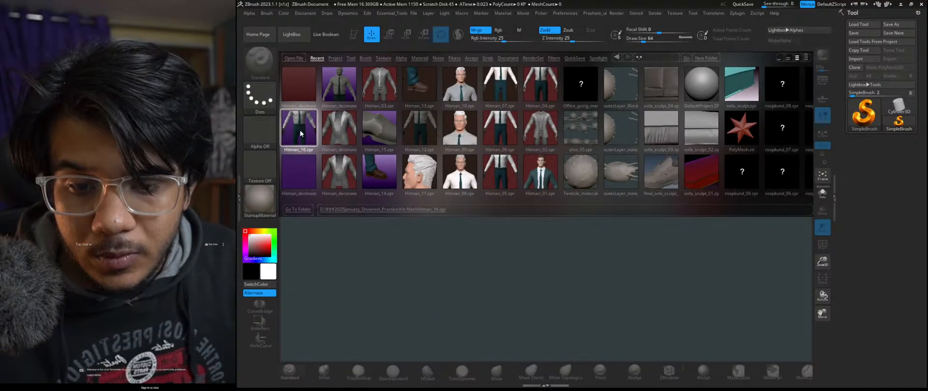
{"action": "left_click", "coordinate": [296, 91]}
{"action": "double_click", "coordinate": [295, 91]}
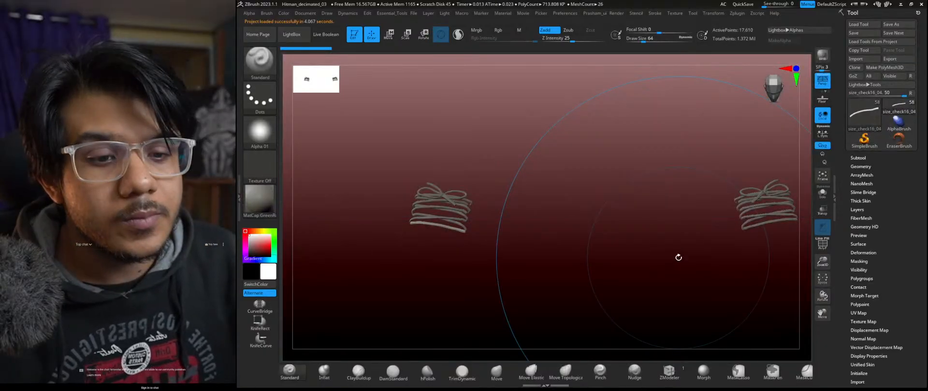
Step: Reduce the brush draw size to 2 and select the lowest strand of the shoelaces
{"action": "left_click_drag", "start_coordinate": [567, 192], "coordinate": [440, 170], "text": "alt"}
{"action": "mouse_move", "coordinate": [670, 268]}
{"action": "left_mouse_down", "text": "alt"}
{"action": "mouse_move", "coordinate": [686, 274]}
{"action": "mouse_move", "coordinate": [671, 266]}
{"action": "left_mouse_up", "text": "alt"}
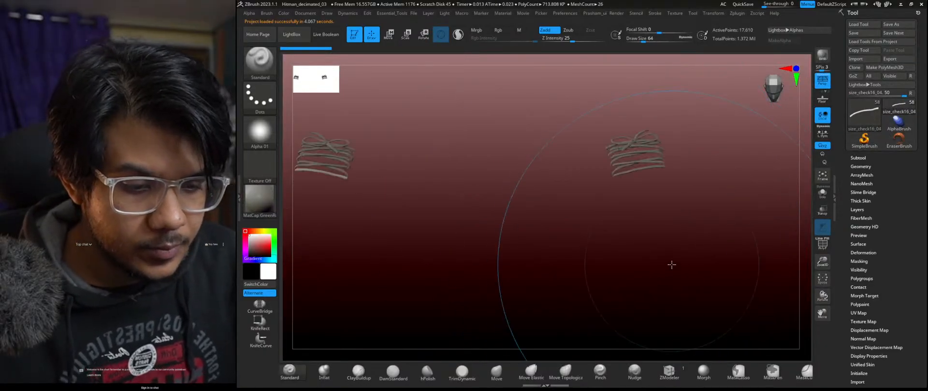
{"action": "key", "text": "bracketleft"}
{"action": "key", "text": "bracketleft"}
{"action": "key", "text": "bracketleft"}
{"action": "key", "text": "bracketleft"}
{"action": "key", "text": "bracketleft"}
{"action": "key", "text": "bracketleft"}
{"action": "key", "text": "bracketleft"}
{"action": "key", "text": "bracketleft"}
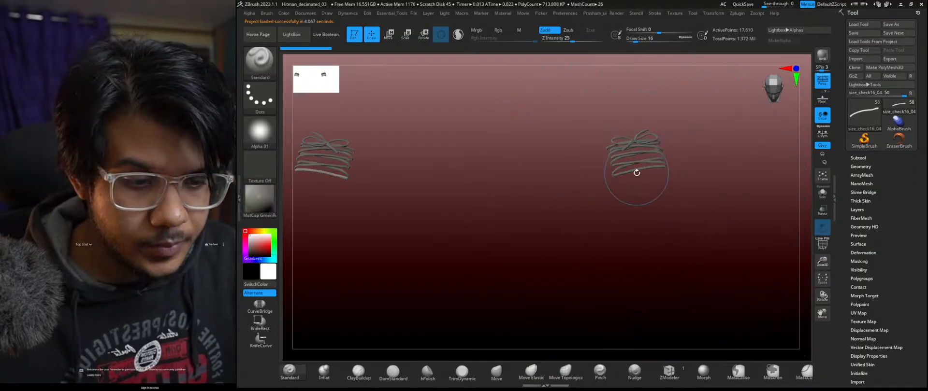
{"action": "left_click", "coordinate": [636, 170], "text": "alt"}
Step: Isolate one shoe's laces by hiding the laces of the other shoe
{"action": "left_click_drag", "start_coordinate": [663, 198], "coordinate": [671, 220], "text": "alt"}
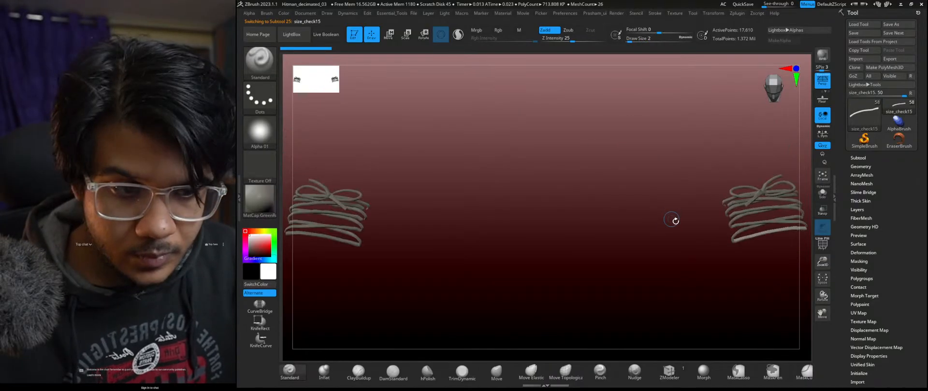
{"action": "left_click_drag", "start_coordinate": [685, 266], "coordinate": [583, 281]}
{"action": "key", "text": "shift"}
{"action": "mouse_move", "coordinate": [619, 248]}
{"action": "left_mouse_down", "text": "alt"}
{"action": "mouse_move", "coordinate": [664, 281]}
{"action": "mouse_move", "coordinate": [647, 278]}
{"action": "mouse_move", "coordinate": [648, 271]}
{"action": "mouse_move", "coordinate": [682, 271]}
{"action": "mouse_move", "coordinate": [646, 283]}
{"action": "left_mouse_up", "text": "alt"}
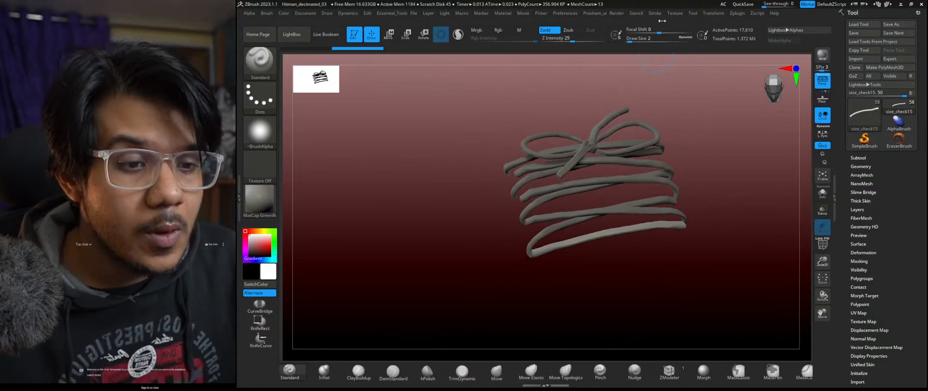
Step: Dock the Zplugin palette beside the canvas and expand the Decimation Master settings
{"action": "left_click", "coordinate": [737, 13]}
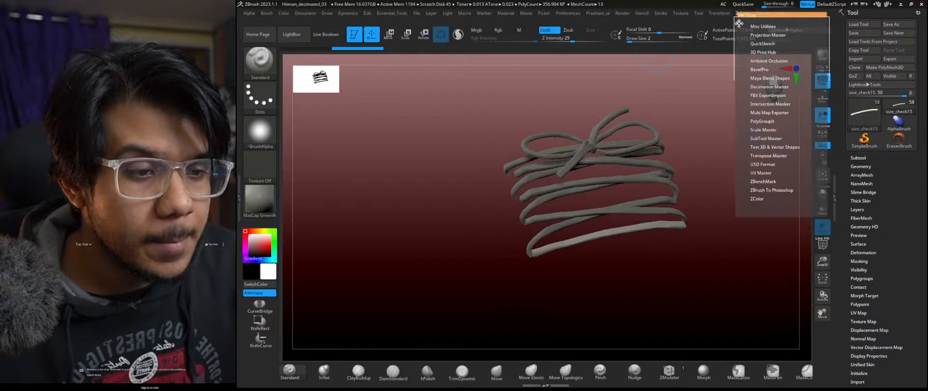
{"action": "left_click_drag", "start_coordinate": [739, 23], "coordinate": [280, 58]}
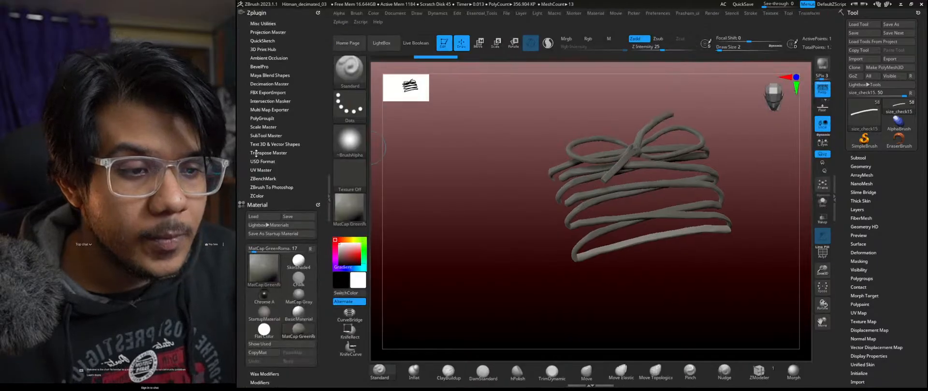
{"action": "left_click", "coordinate": [270, 84]}
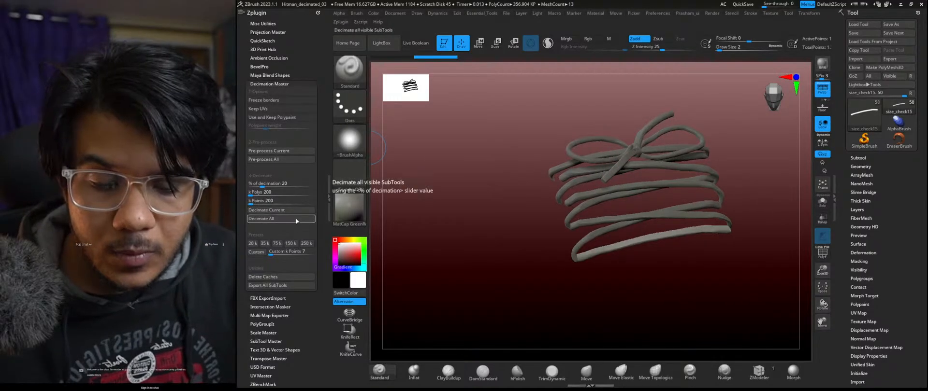
Step: Decimate the lowest lace strand with a custom target of 10k points and inspect the mesh up close
{"action": "left_click", "coordinate": [271, 252]}
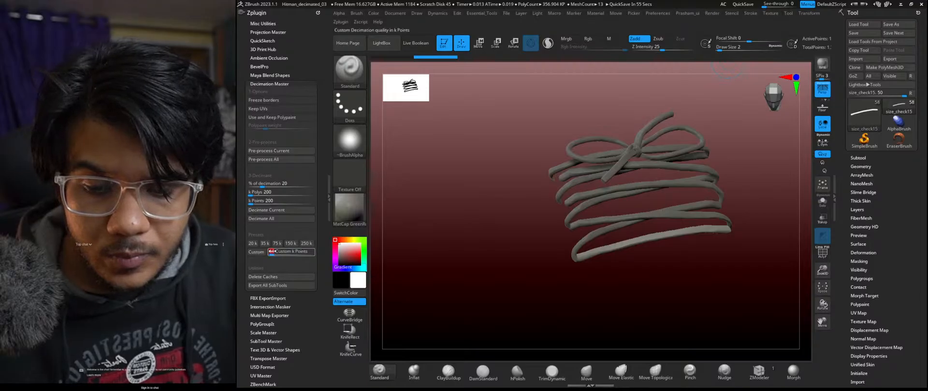
{"action": "left_click", "coordinate": [256, 251]}
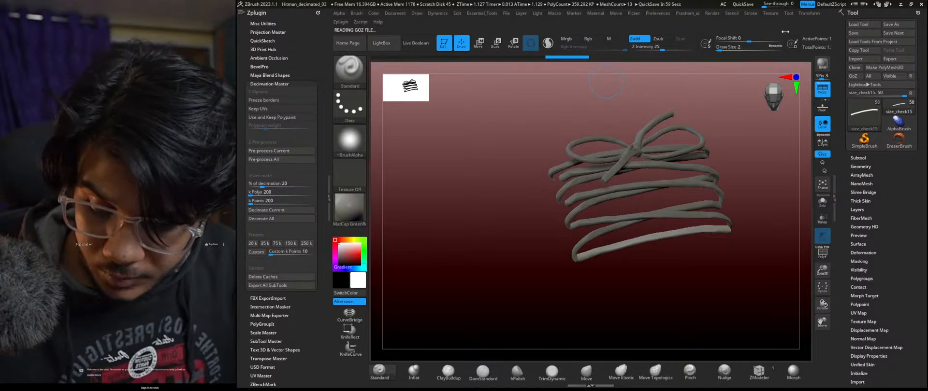
{"action": "key", "text": "ctrl"}
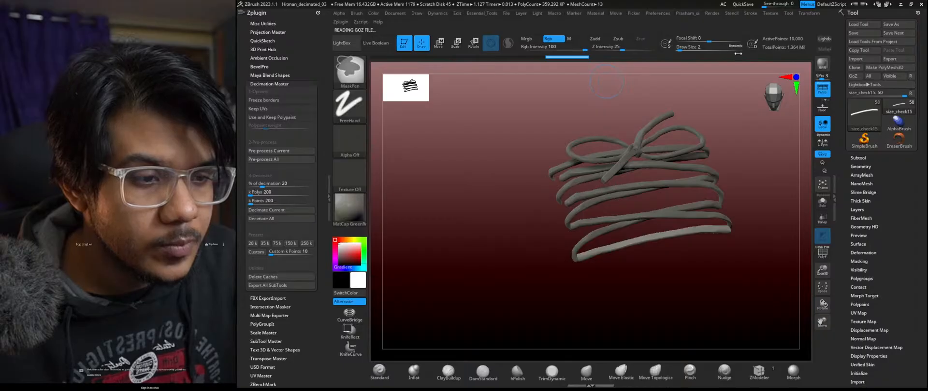
{"action": "mouse_move", "coordinate": [667, 291]}
{"action": "left_mouse_down", "text": "alt"}
{"action": "mouse_move", "coordinate": [759, 332]}
{"action": "mouse_move", "coordinate": [799, 337]}
{"action": "mouse_move", "coordinate": [758, 331]}
{"action": "left_mouse_up", "text": "alt"}
Step: Lower the custom decimation target to 5k points and decimate the lowest lace strand again
{"action": "left_click", "coordinate": [269, 251]}
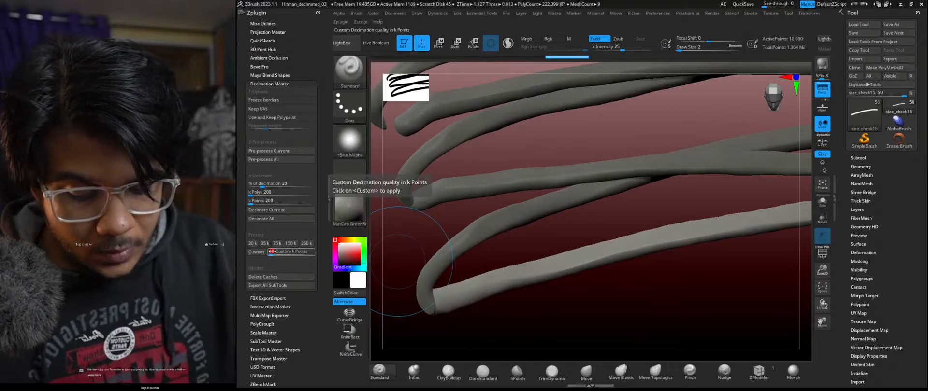
{"action": "type", "text": "5"}
{"action": "key", "text": "Return"}
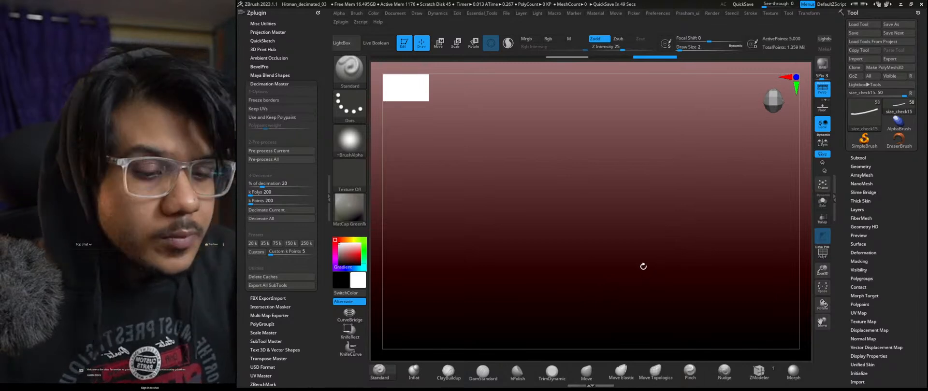
{"action": "mouse_move", "coordinate": [646, 268]}
{"action": "left_mouse_down"}
{"action": "mouse_move", "coordinate": [591, 270]}
{"action": "mouse_move", "coordinate": [637, 296]}
{"action": "mouse_move", "coordinate": [660, 203]}
{"action": "mouse_move", "coordinate": [658, 263]}
{"action": "left_mouse_up"}
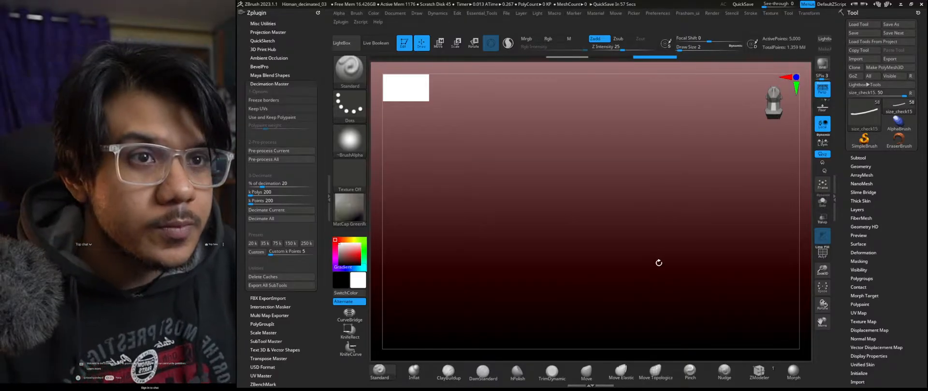
Step: Show the subtool list and select the Extract11 subtool
{"action": "left_click", "coordinate": [855, 158]}
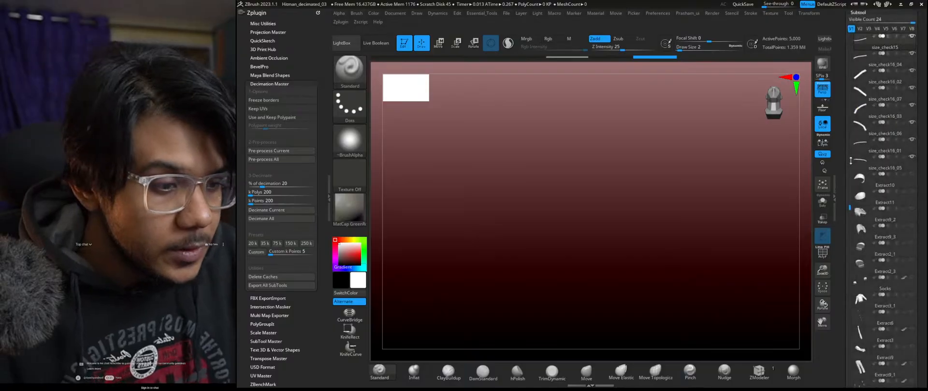
{"action": "scroll", "coordinate": [862, 270], "scroll_direction": "up", "scroll_amount": 3}
{"action": "left_click", "coordinate": [859, 126]}
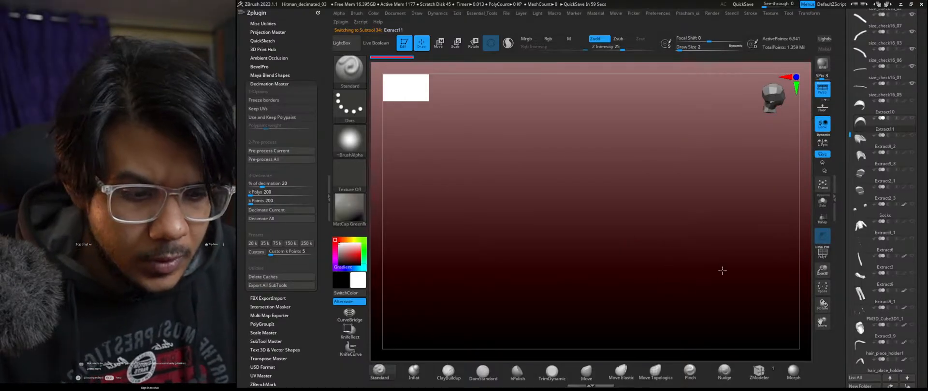
{"action": "left_click_drag", "start_coordinate": [635, 279], "coordinate": [619, 265]}
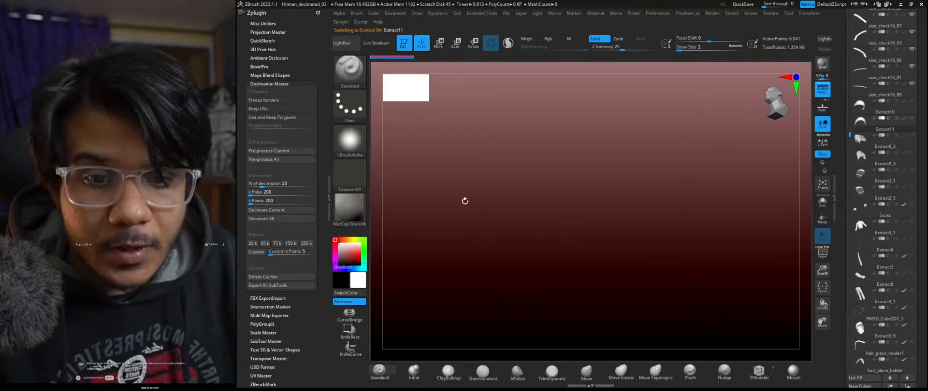
Step: Reopen the Hitman_decimated_03 project from the recent files without saving the current changes
{"action": "left_click", "coordinate": [376, 43]}
{"action": "left_click", "coordinate": [377, 44]}
{"action": "left_click", "coordinate": [346, 43]}
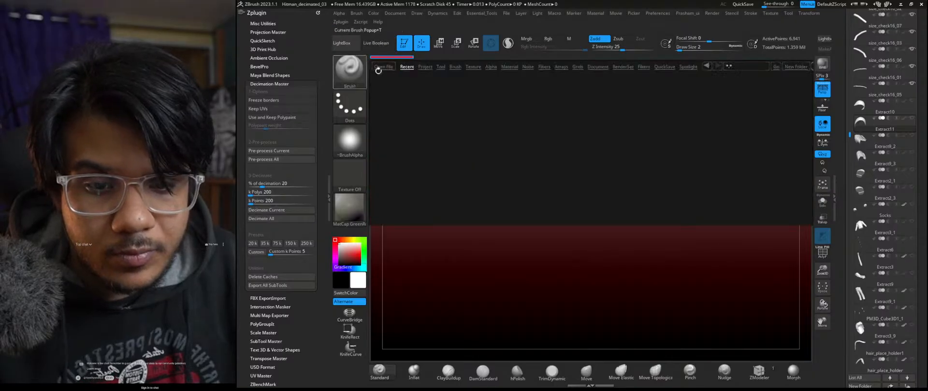
{"action": "double_click", "coordinate": [388, 92]}
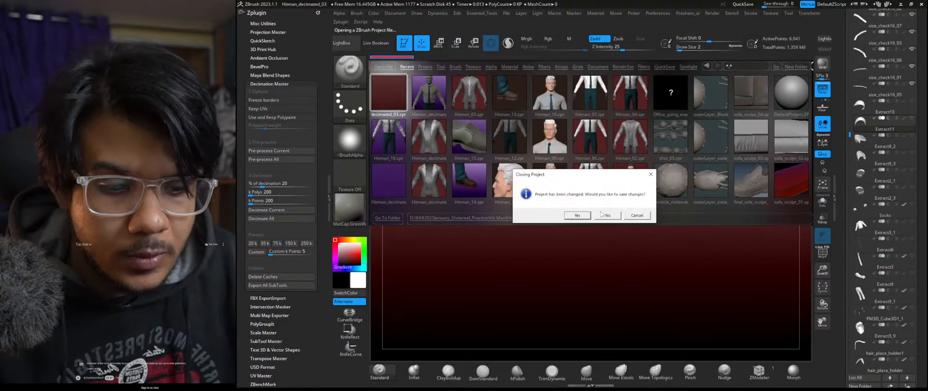
{"action": "left_click", "coordinate": [606, 218]}
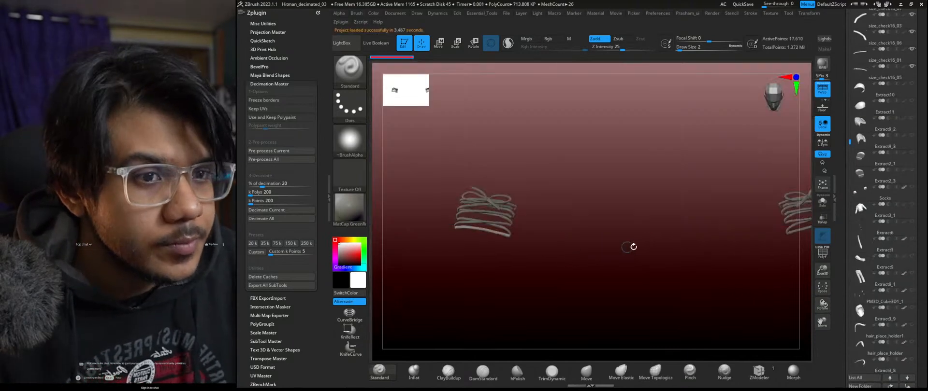
Step: Select the lowest lace strand and hide the other shoe's laces in the reloaded project
{"action": "left_click_drag", "start_coordinate": [688, 257], "coordinate": [632, 202]}
{"action": "left_click", "coordinate": [637, 188], "text": "alt"}
{"action": "left_click_drag", "start_coordinate": [653, 225], "coordinate": [556, 271]}
Step: Set the custom decimation target to 9k points and apply it to the lowest lace strand
{"action": "left_click", "coordinate": [274, 251]}
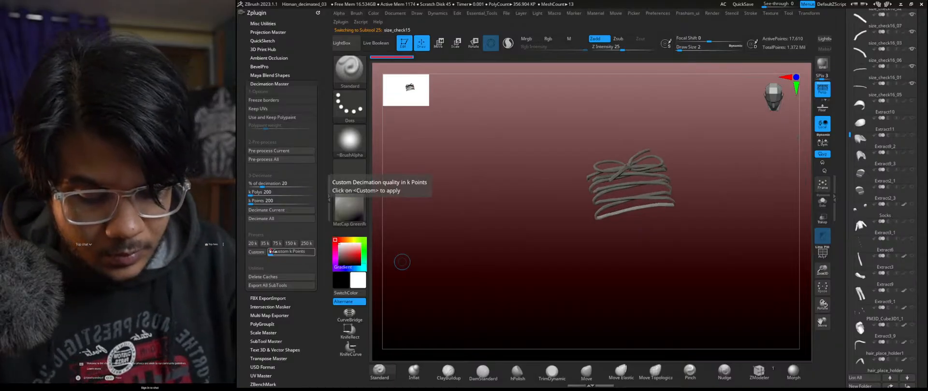
{"action": "type", "text": "9"}
{"action": "key", "text": "Return"}
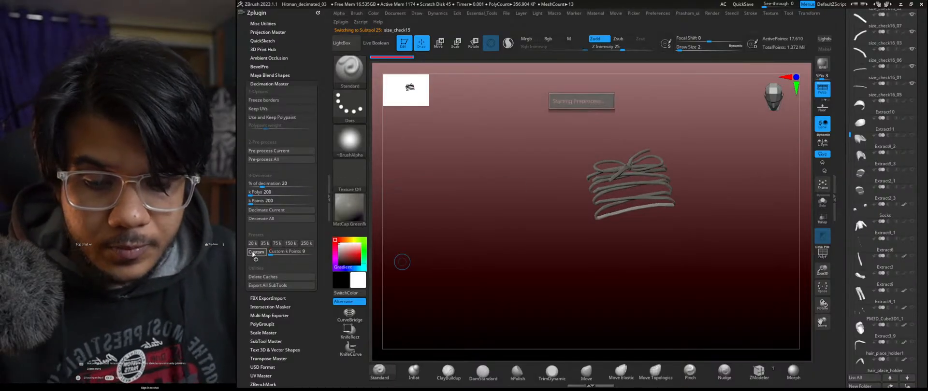
{"action": "left_click", "coordinate": [251, 252]}
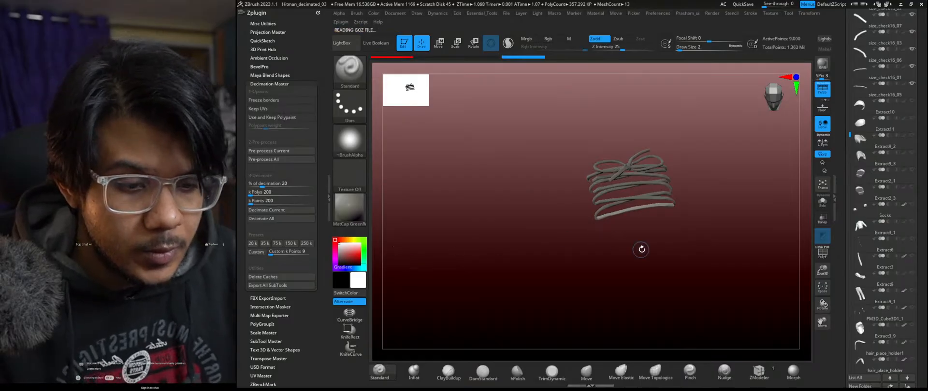
{"action": "left_click_drag", "start_coordinate": [713, 240], "coordinate": [524, 325], "text": "alt"}
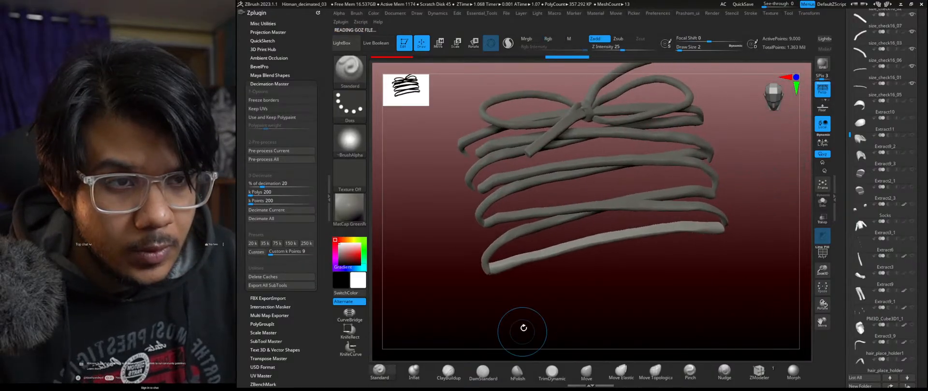
Step: Select the size_check16 lace strand and decimate it to a custom 7k points
{"action": "left_click", "coordinate": [513, 234], "text": "alt"}
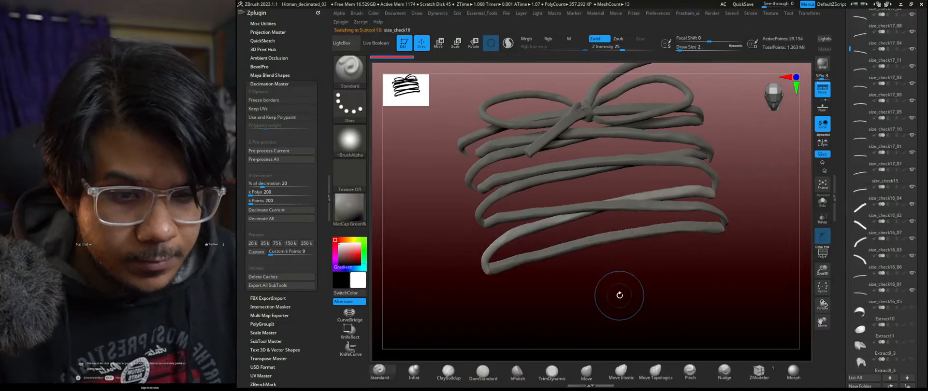
{"action": "left_click", "coordinate": [271, 251]}
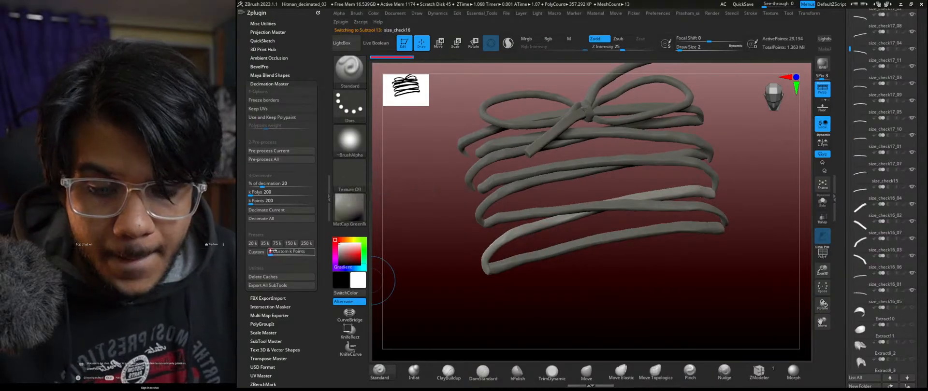
{"action": "type", "text": "7"}
{"action": "key", "text": "Return"}
{"action": "left_click", "coordinate": [261, 251]}
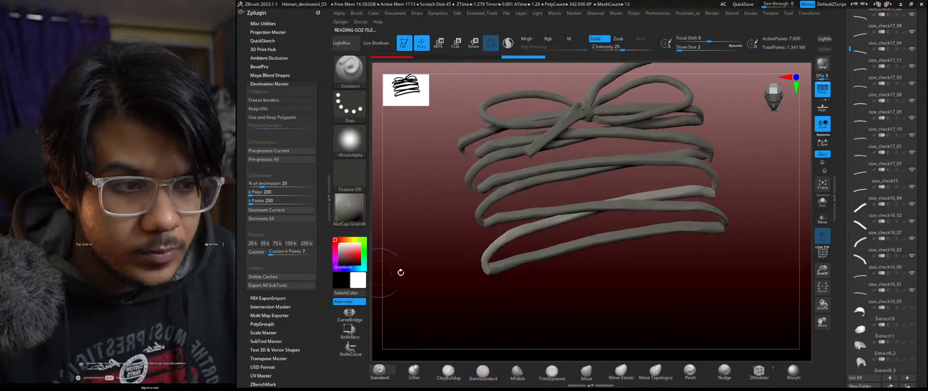
Step: Decimate the size_check17_01 strand and one more lace strand with the 7k-point custom setting
{"action": "left_click", "coordinate": [655, 207], "text": "alt"}
{"action": "left_click", "coordinate": [255, 254]}
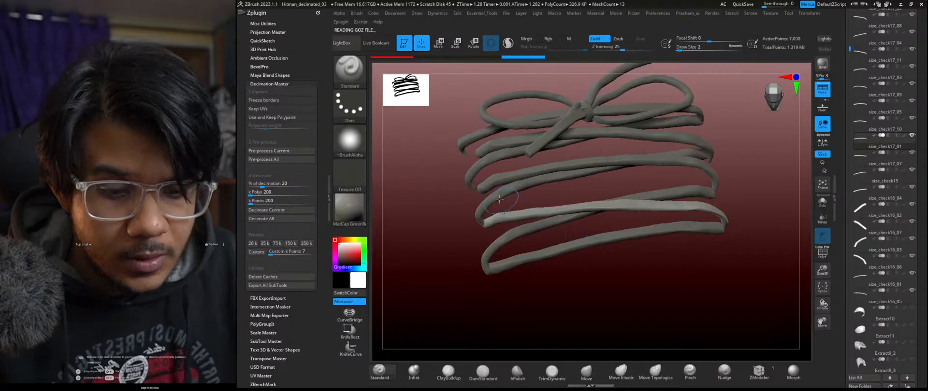
{"action": "left_click", "coordinate": [256, 253]}
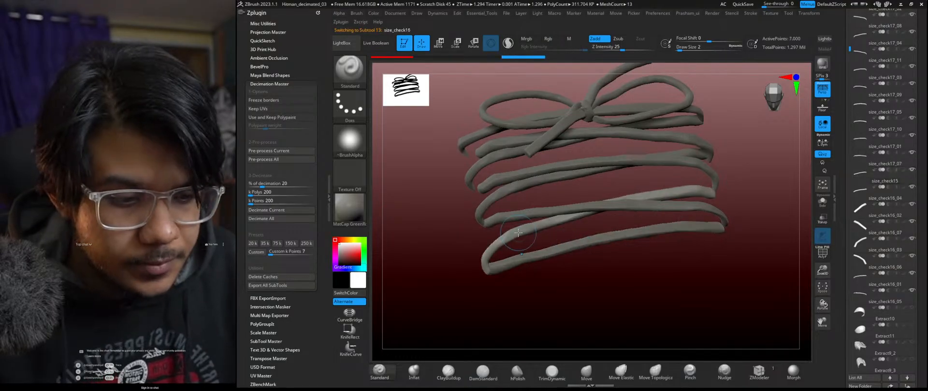
Step: Check the lower strands' point counts, then select size_check17_03 and decimate it to 7k points
{"action": "left_click", "coordinate": [694, 210], "text": "alt"}
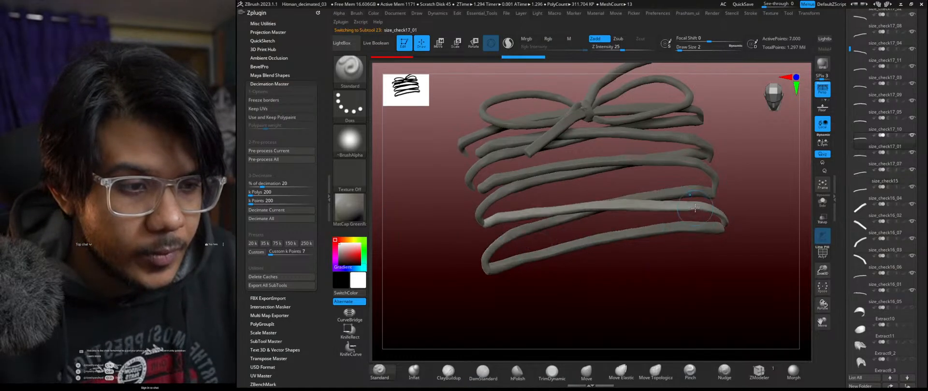
{"action": "left_click", "coordinate": [686, 190], "text": "alt"}
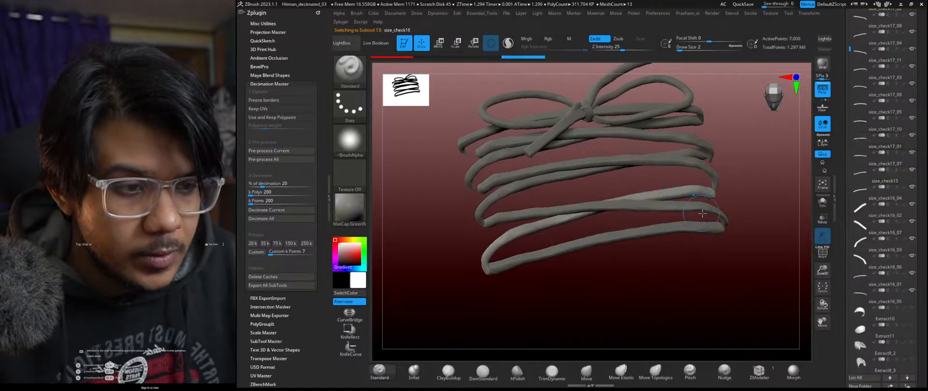
{"action": "left_click", "coordinate": [708, 173], "text": "alt"}
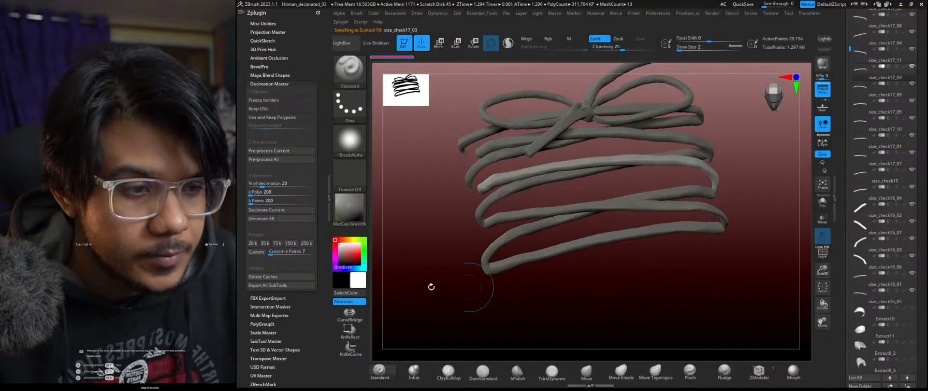
{"action": "left_click", "coordinate": [256, 252]}
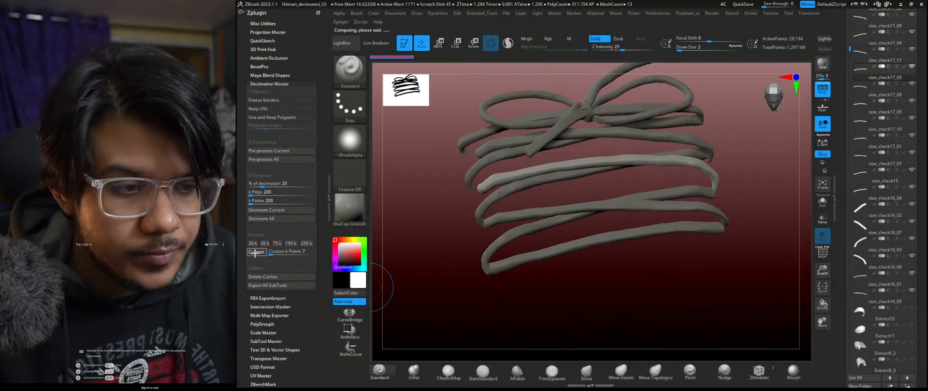
Step: Decimate the size_check17_04 strand and the bow's left loop to the custom 7k points
{"action": "left_click_drag", "start_coordinate": [686, 293], "coordinate": [688, 294]}
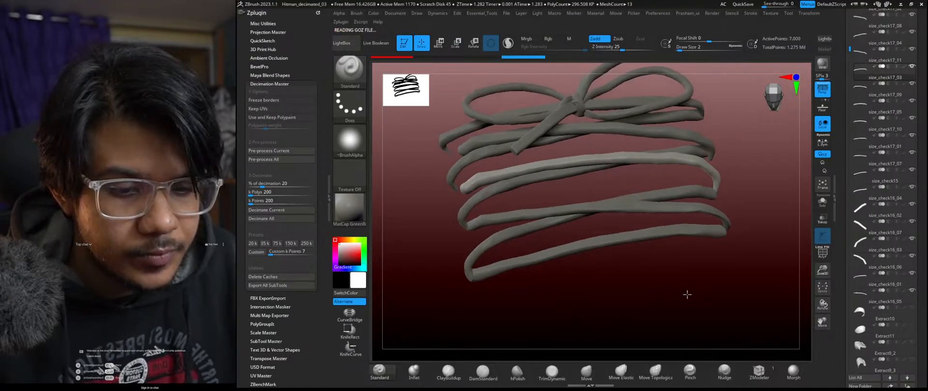
{"action": "left_click", "coordinate": [463, 163], "text": "alt"}
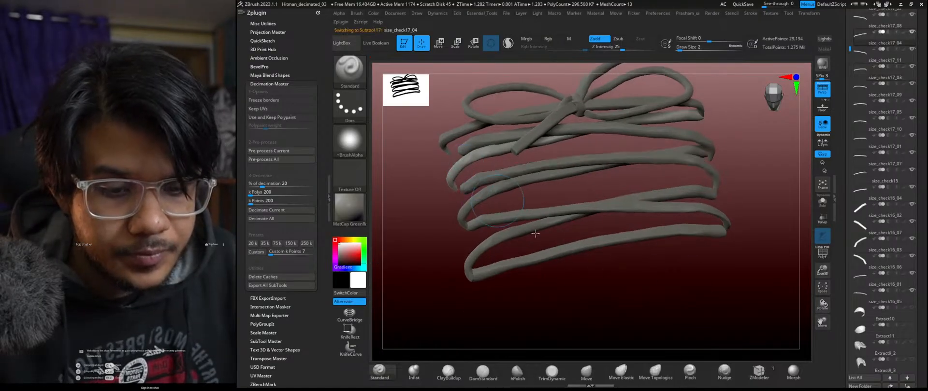
{"action": "left_click", "coordinate": [256, 251]}
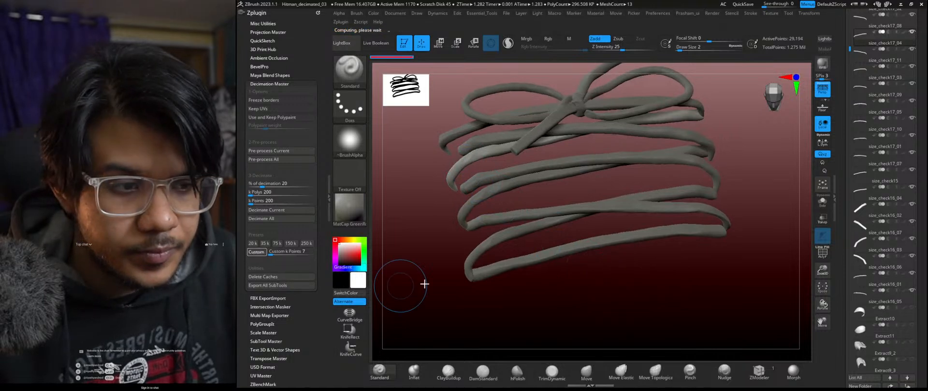
{"action": "left_click", "coordinate": [537, 144], "text": "alt"}
{"action": "left_click", "coordinate": [256, 252]}
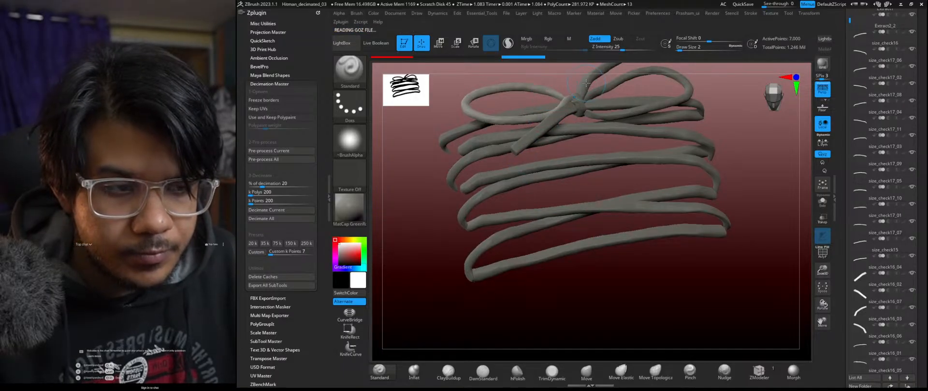
Step: Apply the custom 7k-point decimation to the bow's upper tail, size_check16_03, and its right loop, size_check17
{"action": "left_click", "coordinate": [584, 132], "text": "alt"}
{"action": "left_click", "coordinate": [256, 252]}
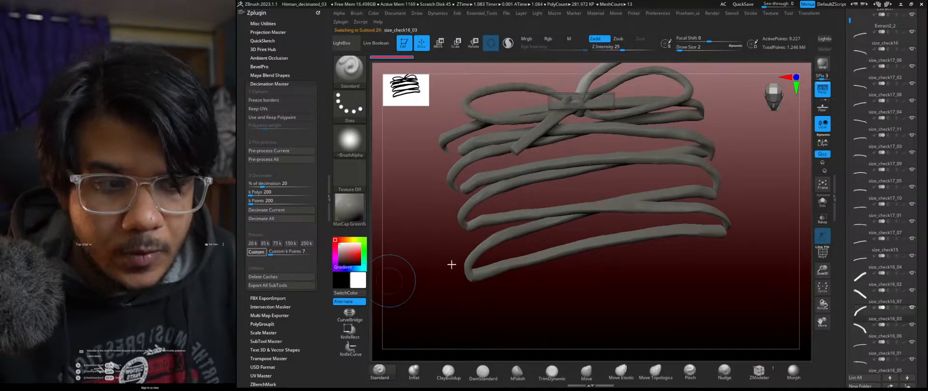
{"action": "left_click", "coordinate": [612, 84], "text": "alt"}
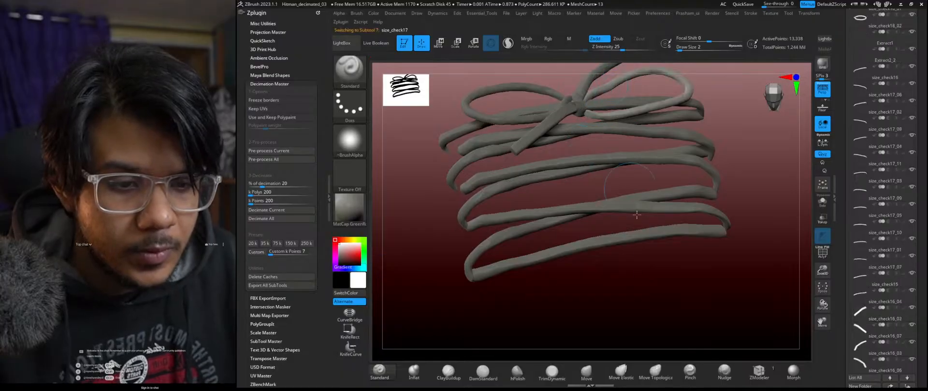
{"action": "left_click_drag", "start_coordinate": [653, 304], "coordinate": [647, 334], "text": "alt"}
{"action": "left_click", "coordinate": [256, 252]}
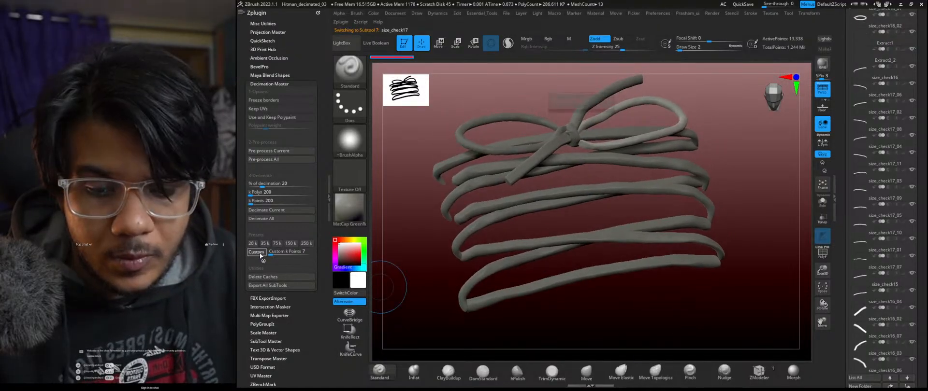
Step: Decimate the bow's knot and its lower tail, size_check16_02, to the custom 7k points
{"action": "left_click_drag", "start_coordinate": [725, 153], "coordinate": [602, 190]}
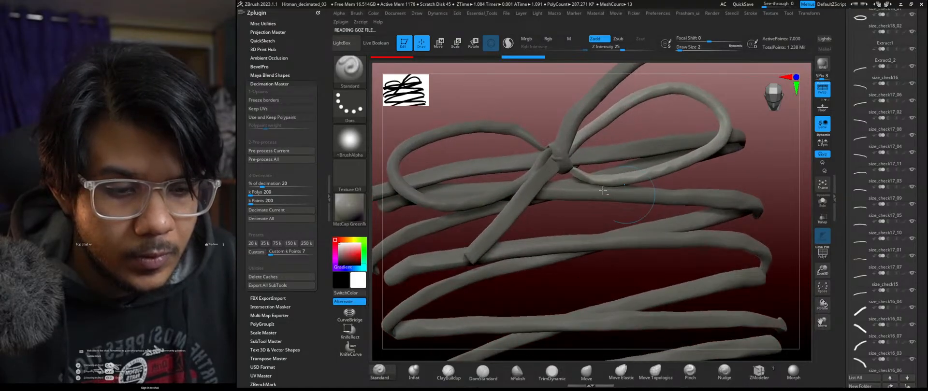
{"action": "left_click", "coordinate": [563, 160], "text": "alt"}
{"action": "left_click", "coordinate": [258, 254]}
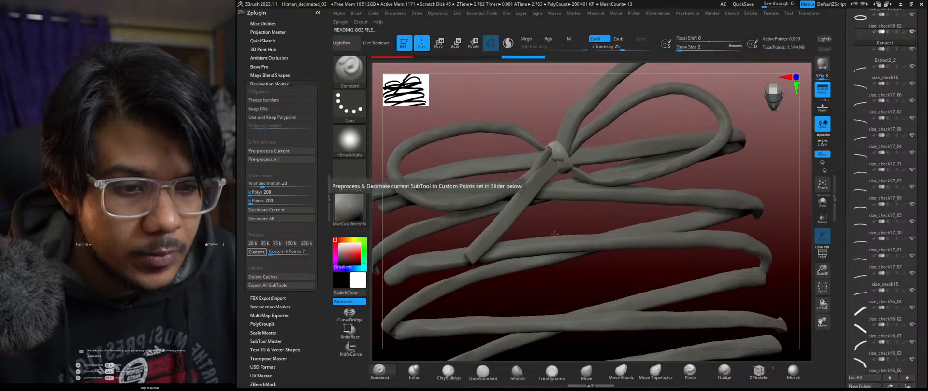
{"action": "left_click", "coordinate": [548, 181], "text": "alt"}
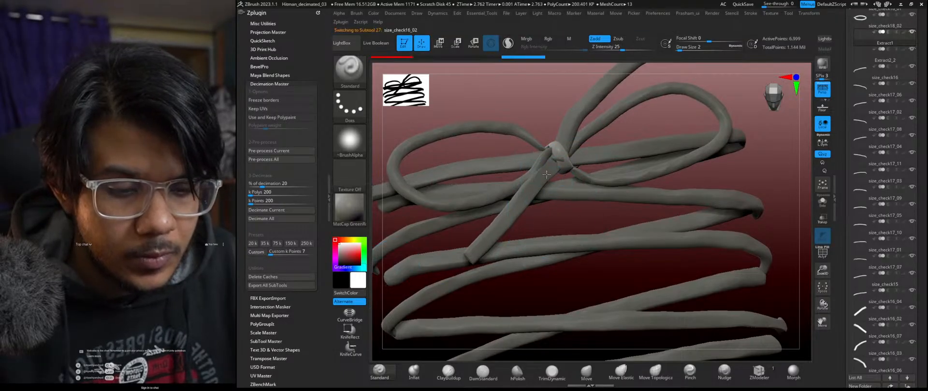
{"action": "left_click", "coordinate": [256, 252]}
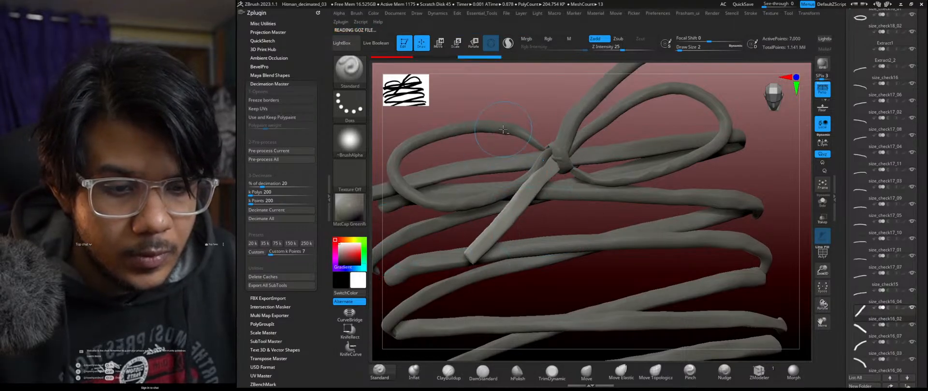
Step: Check the left loop's and upper tail's point counts, then decimate the size_check16_01 strand behind the bow to 7k points
{"action": "left_click", "coordinate": [524, 130], "text": "alt"}
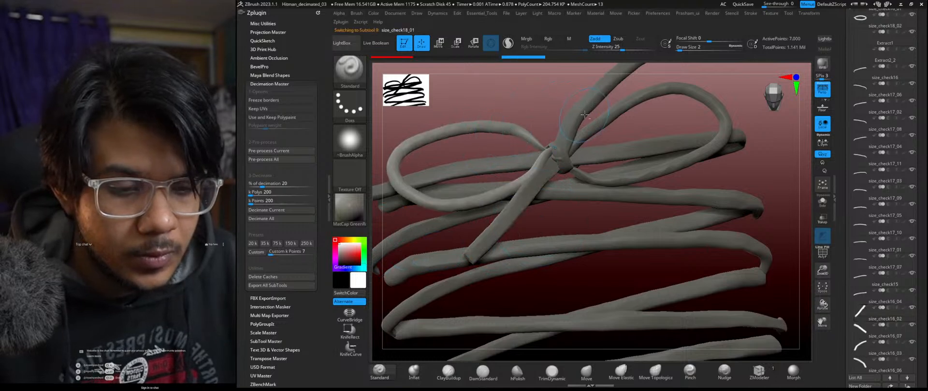
{"action": "left_click", "coordinate": [580, 107], "text": "alt"}
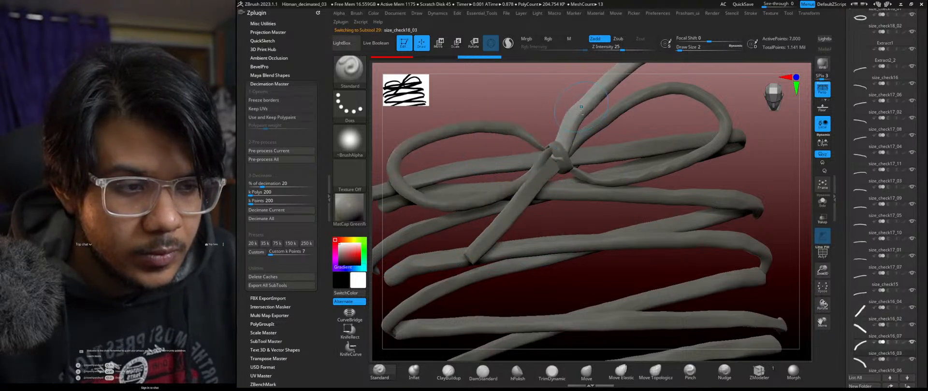
{"action": "left_click", "coordinate": [477, 164], "text": "alt"}
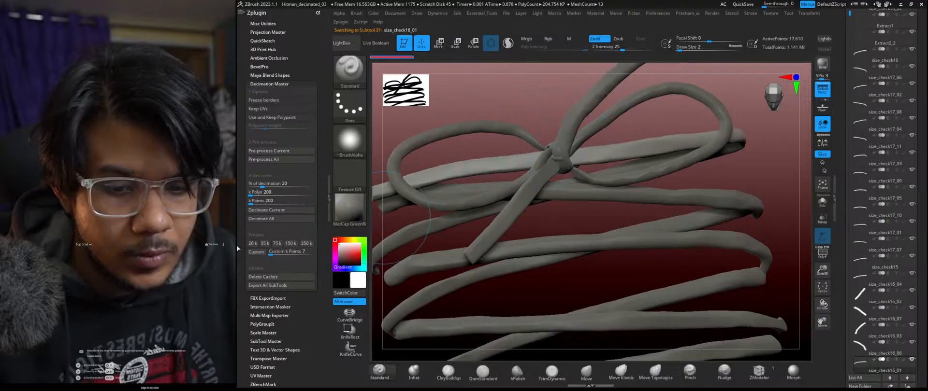
{"action": "left_click", "coordinate": [252, 253]}
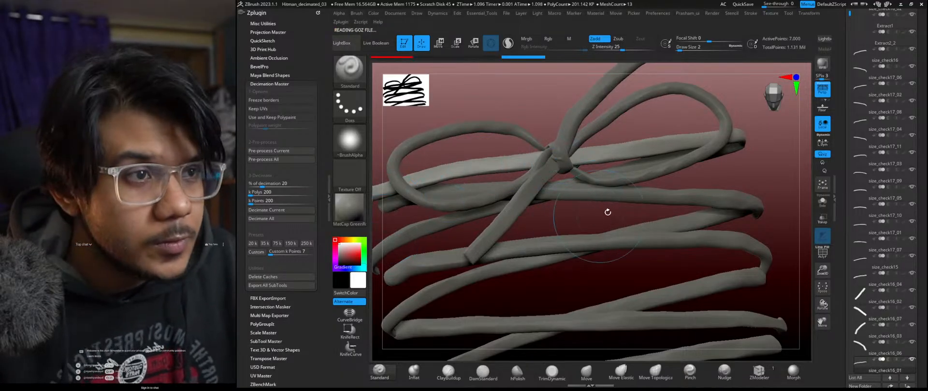
Step: Check the point count of size_check17_04, then decimate the size_check17_05 strand below the bow to 7k points
{"action": "left_click_drag", "start_coordinate": [766, 163], "coordinate": [759, 151]}
{"action": "left_click", "coordinate": [714, 163], "text": "alt"}
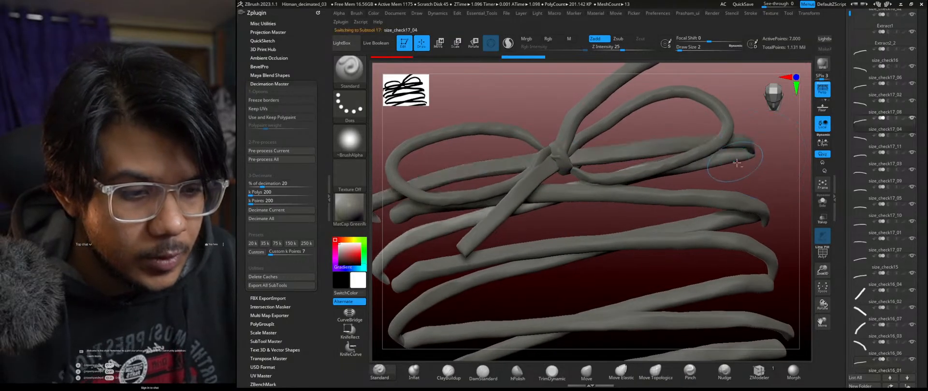
{"action": "left_click_drag", "start_coordinate": [761, 177], "coordinate": [769, 183]}
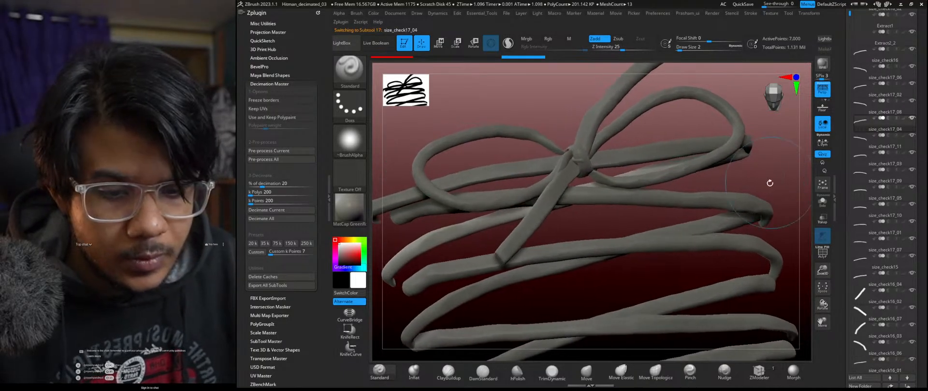
{"action": "left_click", "coordinate": [675, 204], "text": "alt"}
{"action": "left_click", "coordinate": [256, 252]}
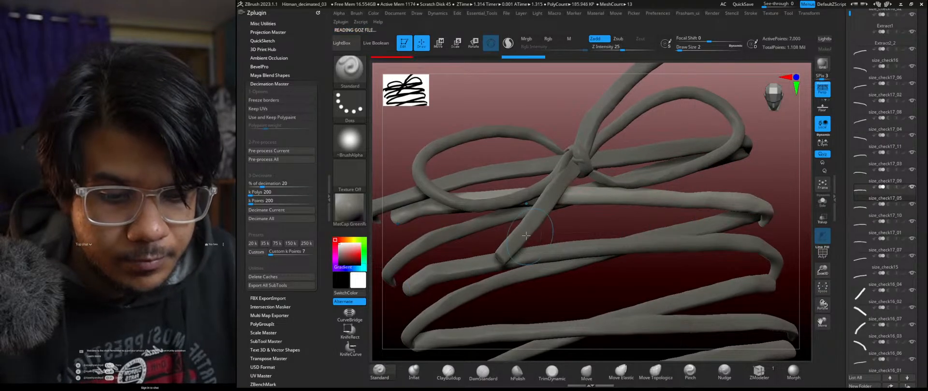
Step: Examine the active point counts of the bow pieces and lace strands one by one, from the bow down to size_check16
{"action": "left_click", "coordinate": [413, 191], "text": "alt"}
{"action": "left_click", "coordinate": [423, 185], "text": "alt"}
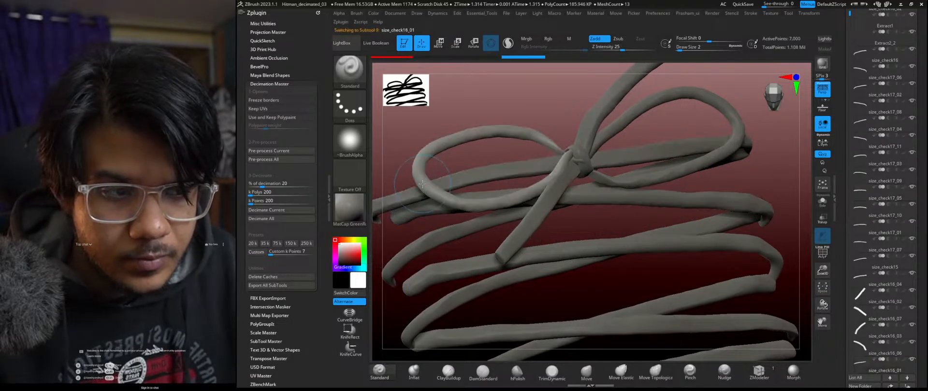
{"action": "left_click", "coordinate": [586, 127], "text": "alt"}
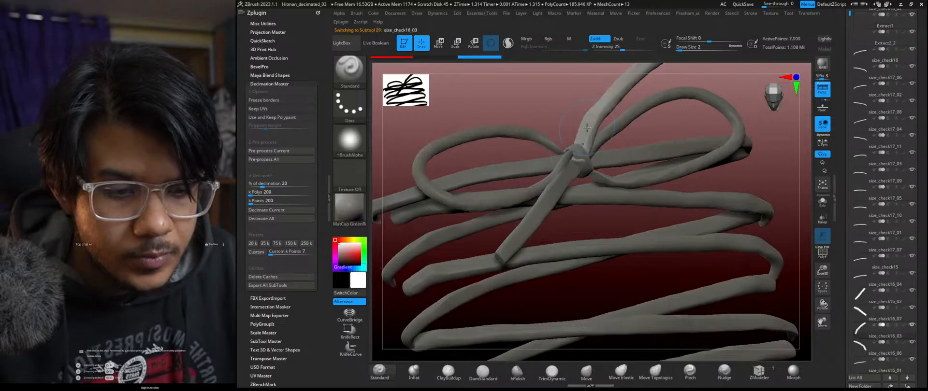
{"action": "left_click", "coordinate": [611, 129], "text": "alt"}
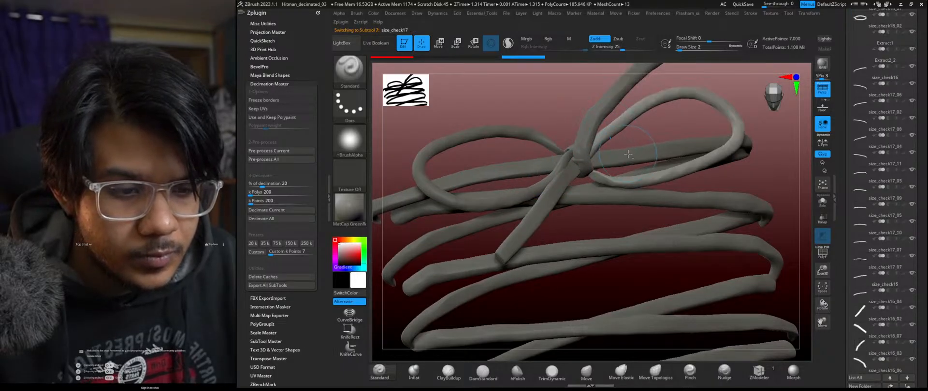
{"action": "left_click", "coordinate": [587, 204], "text": "alt"}
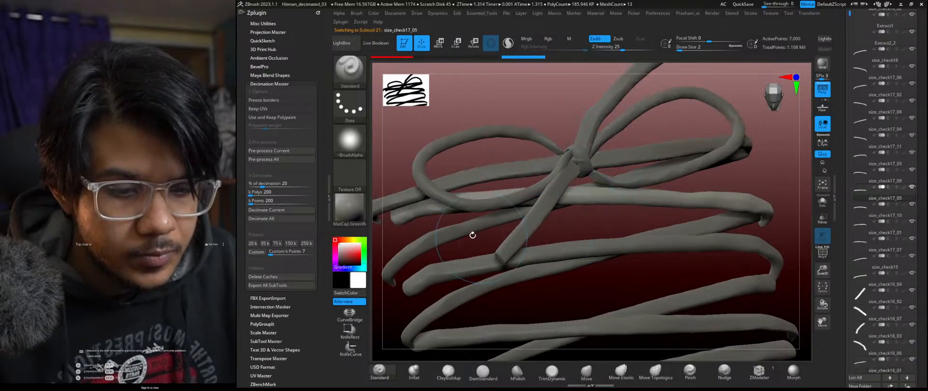
{"action": "left_click", "coordinate": [463, 230], "text": "alt"}
{"action": "left_click", "coordinate": [515, 239], "text": "alt"}
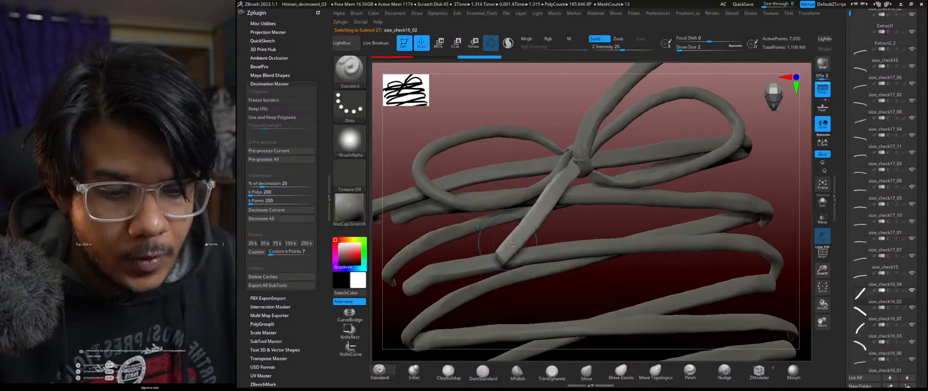
{"action": "left_click", "coordinate": [463, 263], "text": "alt"}
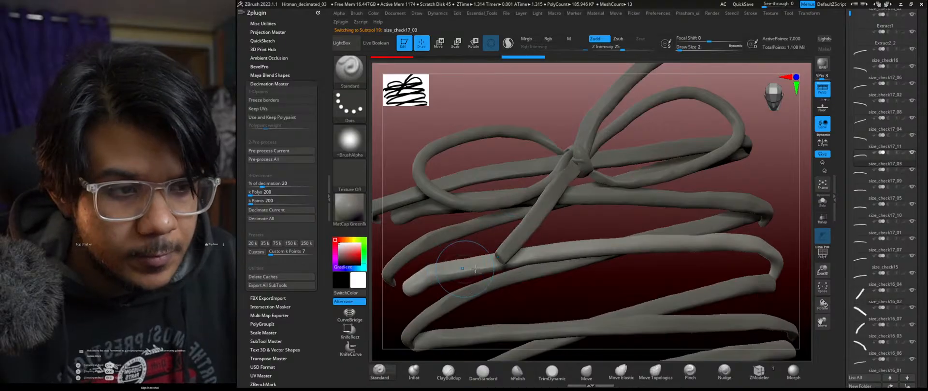
{"action": "left_click", "coordinate": [724, 221], "text": "alt"}
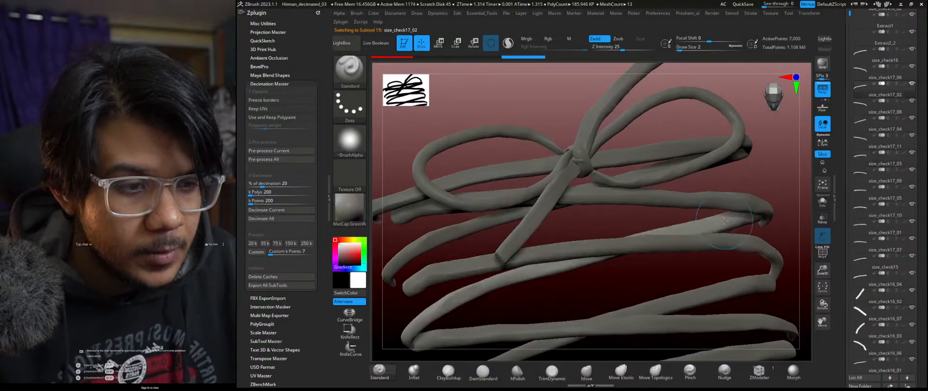
{"action": "left_click", "coordinate": [461, 329], "text": "alt"}
{"action": "left_click", "coordinate": [686, 297], "text": "alt"}
{"action": "left_click_drag", "start_coordinate": [646, 283], "coordinate": [636, 210], "text": "alt"}
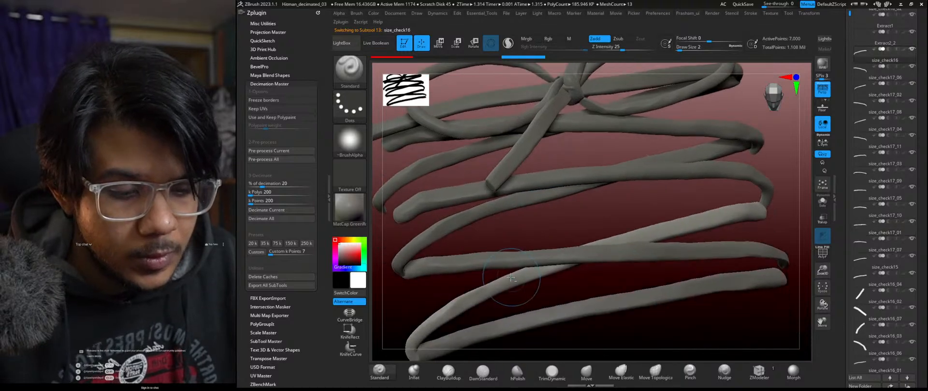
Step: Select the lowest lace strand, size_check15, and decimate it to the custom 7k points
{"action": "left_click", "coordinate": [536, 326], "text": "alt"}
{"action": "key", "text": "f"}
{"action": "left_click_drag", "start_coordinate": [640, 341], "coordinate": [641, 335], "text": "alt"}
{"action": "left_click", "coordinate": [257, 252]}
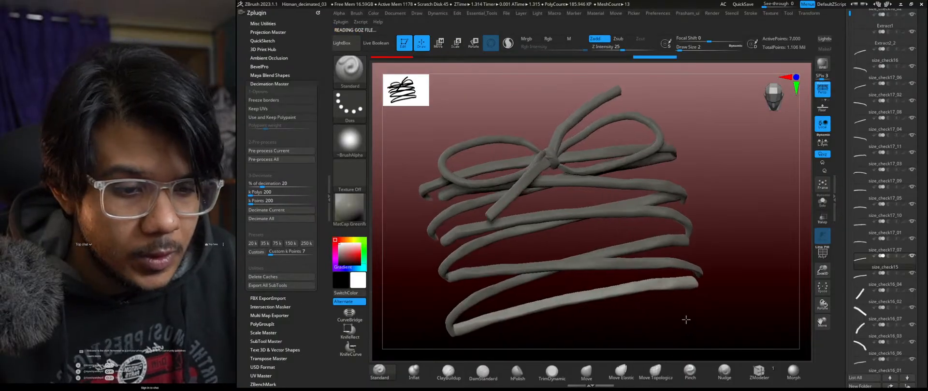
Step: Turn on the PolyFrame wireframe display and examine the mesh density and point count of each lace strand and bow piece
{"action": "left_click", "coordinate": [822, 254]}
{"action": "left_click_drag", "start_coordinate": [676, 315], "coordinate": [680, 329], "text": "alt"}
{"action": "left_click_drag", "start_coordinate": [659, 320], "coordinate": [617, 313]}
{"action": "left_click", "coordinate": [496, 290], "text": "alt"}
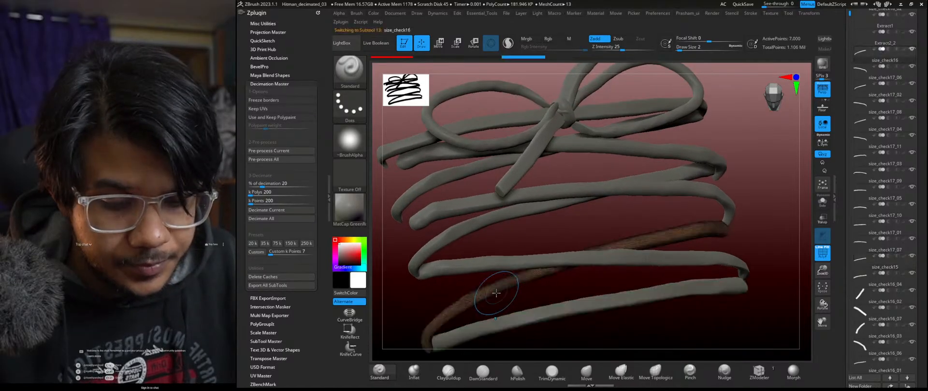
{"action": "left_click", "coordinate": [661, 263], "text": "alt"}
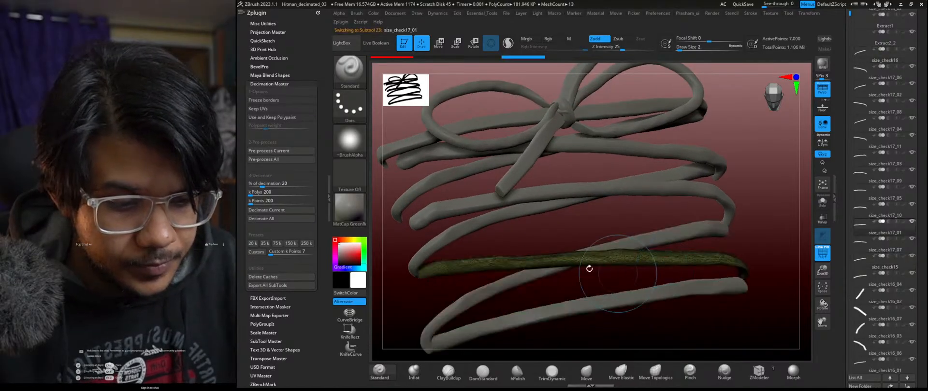
{"action": "left_click", "coordinate": [469, 228], "text": "alt"}
{"action": "left_click", "coordinate": [693, 193], "text": "alt"}
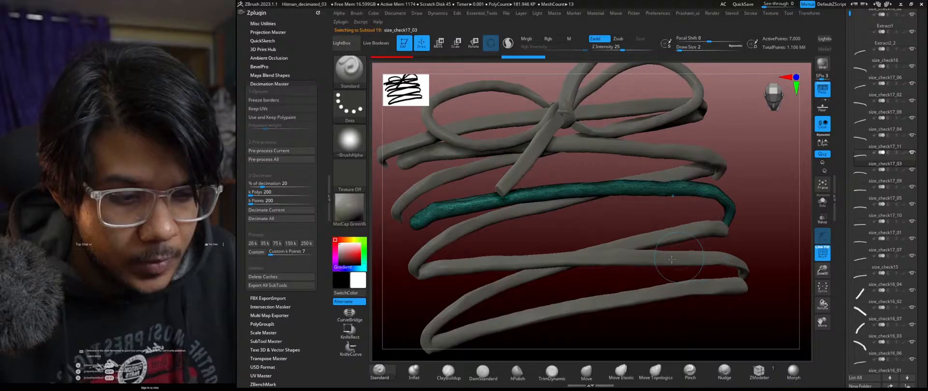
{"action": "left_click", "coordinate": [459, 187], "text": "alt"}
{"action": "left_click", "coordinate": [640, 170], "text": "alt"}
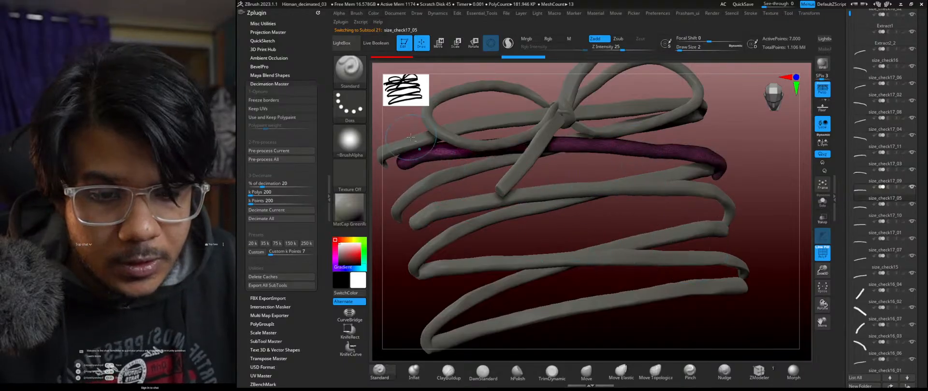
{"action": "left_click", "coordinate": [428, 150], "text": "alt"}
{"action": "left_click", "coordinate": [458, 94], "text": "alt"}
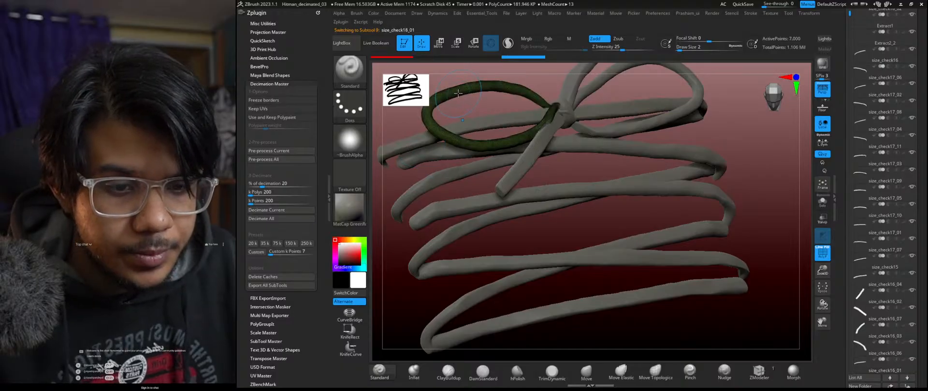
{"action": "left_click", "coordinate": [579, 76], "text": "alt"}
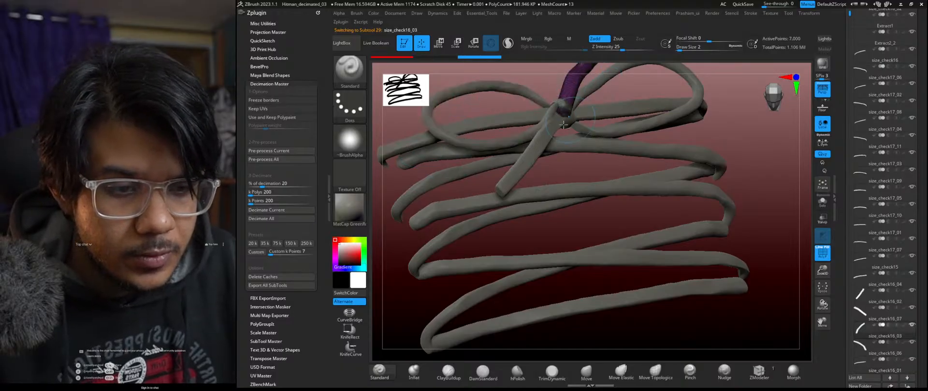
{"action": "left_click", "coordinate": [551, 132], "text": "alt"}
{"action": "left_click", "coordinate": [601, 79], "text": "alt"}
Step: Select the inner bow loop of the other shoe's lace set and delete that subtool
{"action": "left_click_drag", "start_coordinate": [753, 194], "coordinate": [677, 164], "text": "alt"}
{"action": "left_click_drag", "start_coordinate": [611, 285], "coordinate": [516, 294], "text": "alt"}
{"action": "left_click_drag", "start_coordinate": [488, 246], "coordinate": [630, 323], "text": "alt"}
{"action": "left_click_drag", "start_coordinate": [575, 279], "coordinate": [518, 248], "text": "alt"}
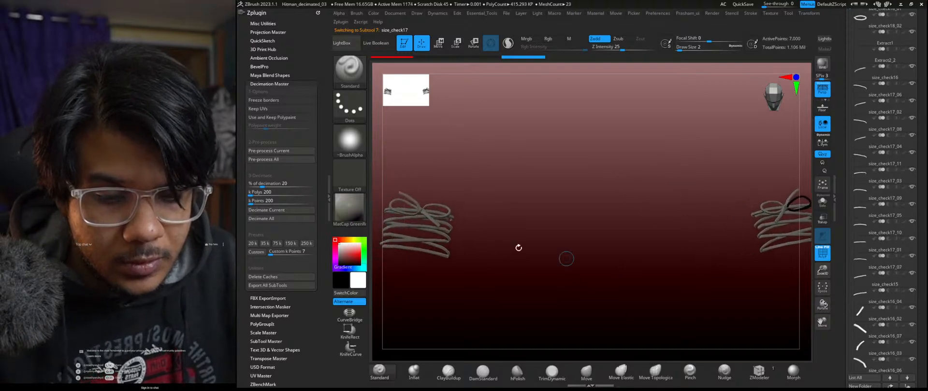
{"action": "left_click", "coordinate": [444, 207], "text": "alt"}
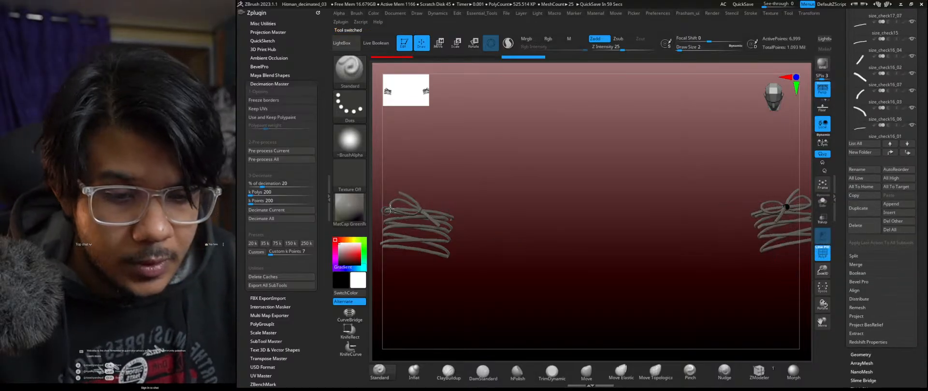
Step: Delete the upper bow tail size_check16_06 and the lace strand size_check16_05 beneath the bow on the other shoe
{"action": "left_click", "coordinate": [411, 200], "text": "alt"}
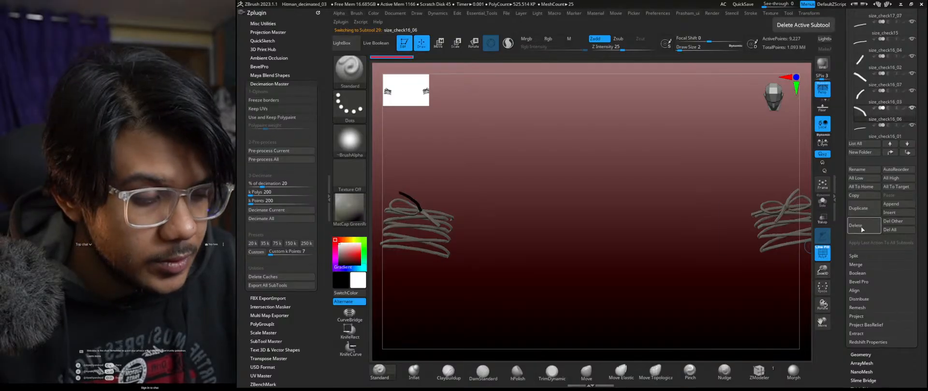
{"action": "left_click", "coordinate": [855, 226]}
{"action": "left_click", "coordinate": [797, 243]}
{"action": "left_click", "coordinate": [434, 212], "text": "alt"}
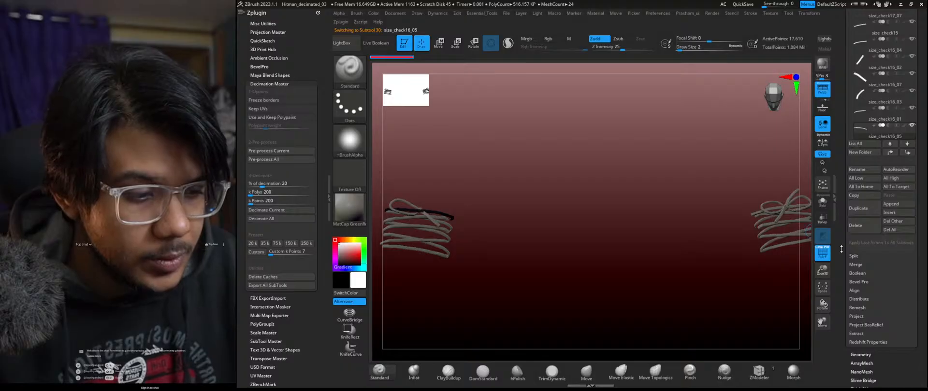
{"action": "left_click", "coordinate": [857, 227]}
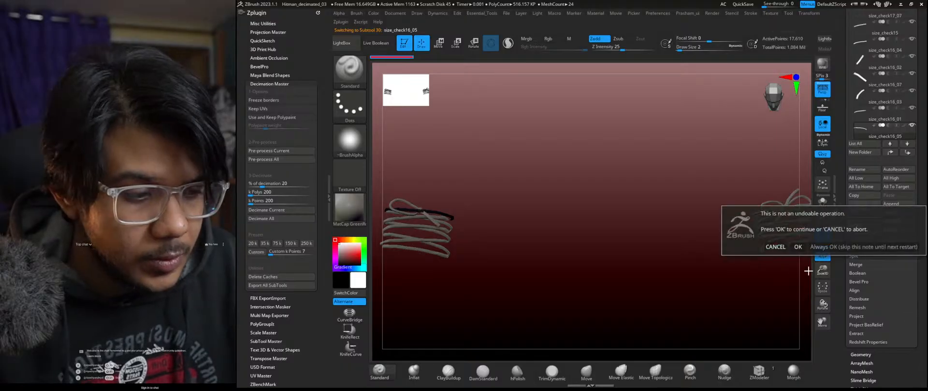
{"action": "left_click", "coordinate": [798, 247]}
Step: Delete the remaining bow loop size_check18_03 and the bow's centre knot from the other shoe's laces
{"action": "left_click", "coordinate": [414, 207], "text": "alt"}
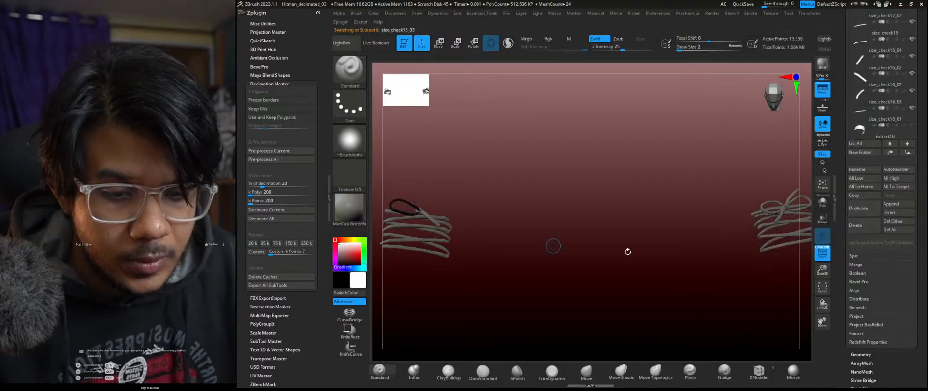
{"action": "left_click", "coordinate": [865, 226]}
{"action": "left_click", "coordinate": [795, 245]}
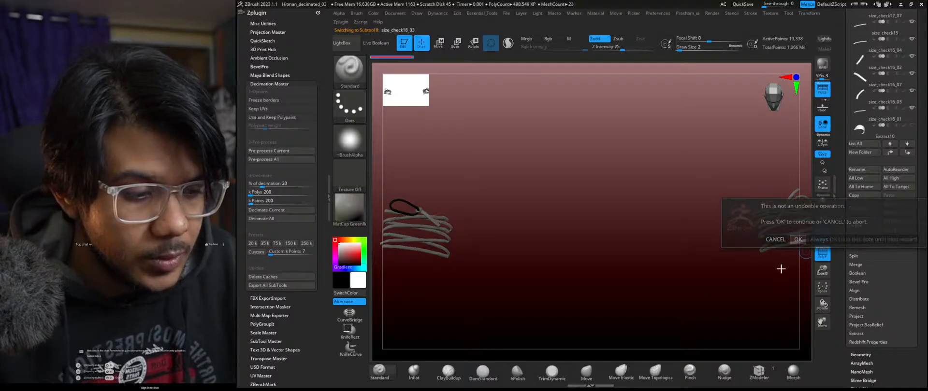
{"action": "left_click", "coordinate": [419, 211], "text": "alt"}
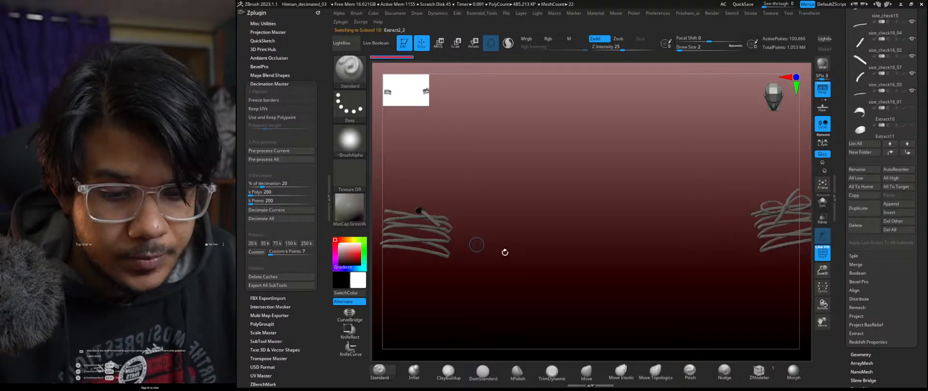
{"action": "left_click", "coordinate": [855, 226]}
{"action": "left_click", "coordinate": [795, 243]}
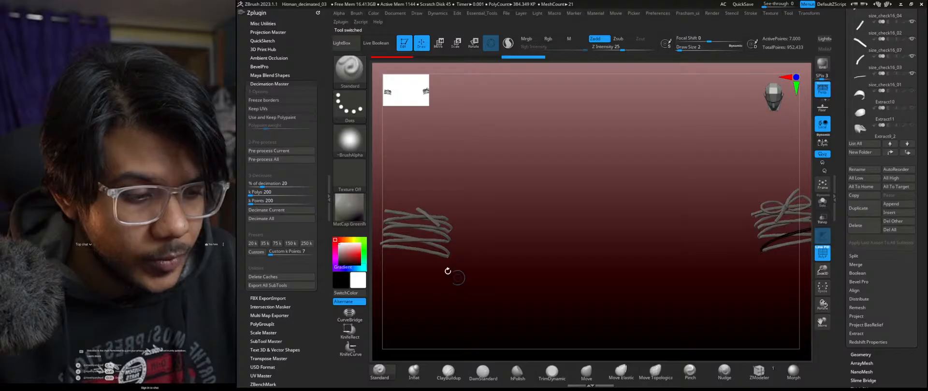
Step: Delete the lower bow tail size_check16_07 and the lace strand size_check17_10 of the other shoe
{"action": "left_click", "coordinate": [421, 210], "text": "alt"}
{"action": "left_click", "coordinate": [855, 226]}
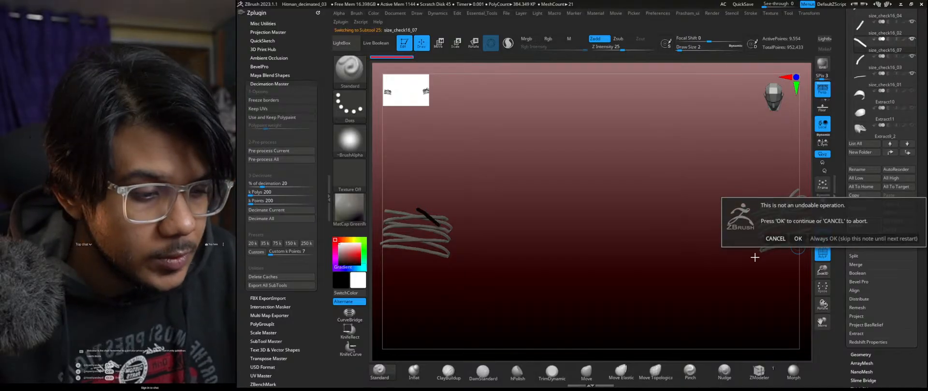
{"action": "left_click", "coordinate": [797, 239]}
{"action": "left_click", "coordinate": [441, 218], "text": "alt"}
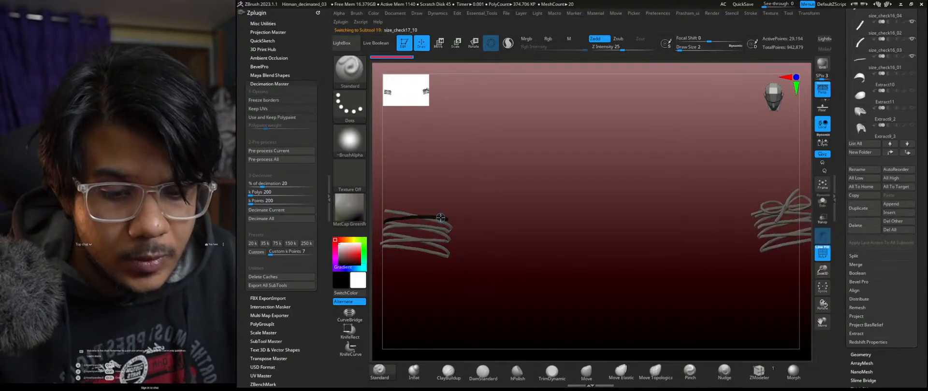
{"action": "left_click", "coordinate": [871, 226]}
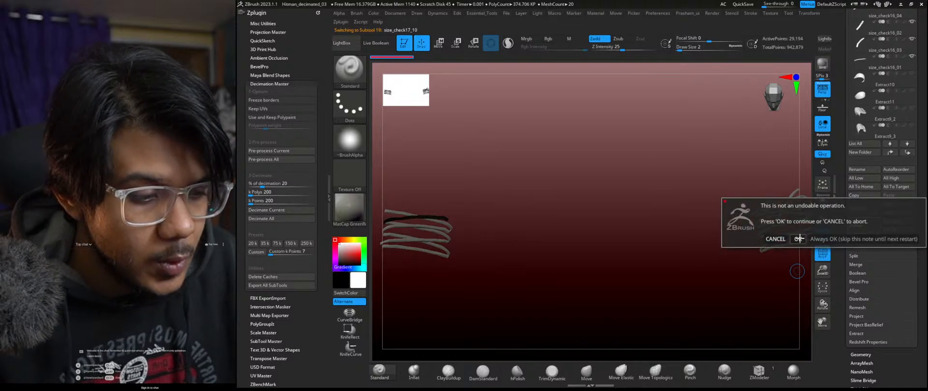
{"action": "left_click", "coordinate": [798, 239]}
Step: Delete the other shoe's two uppermost remaining lace strands, size_check17_11 and size_check17_09
{"action": "left_click", "coordinate": [438, 222], "text": "alt"}
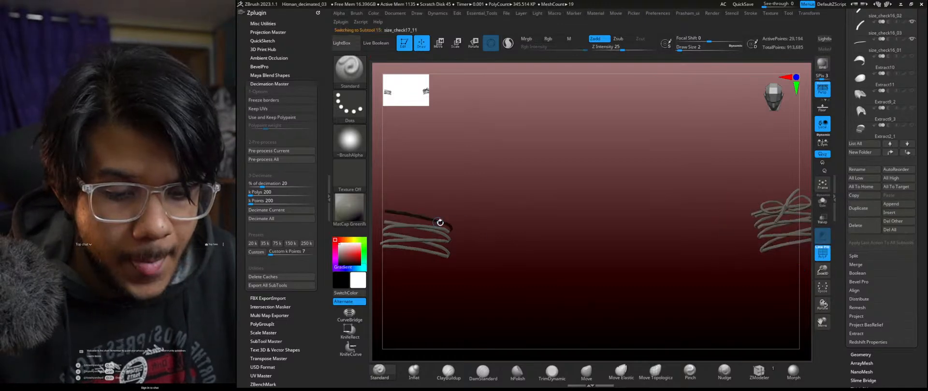
{"action": "left_click", "coordinate": [865, 225]}
{"action": "left_click", "coordinate": [798, 243]}
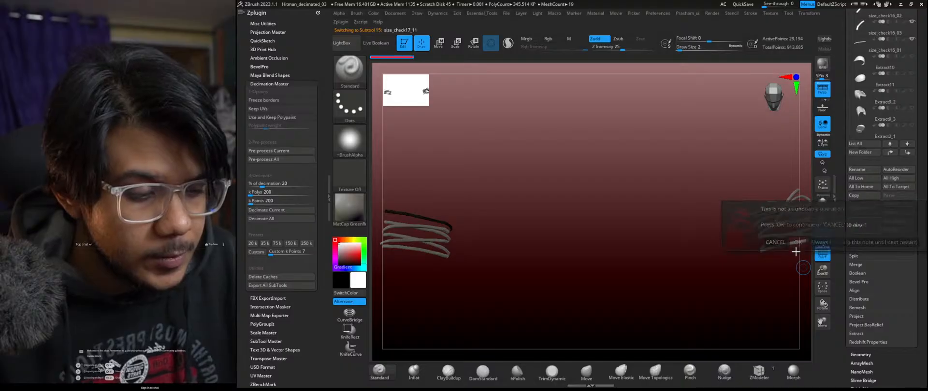
{"action": "left_click", "coordinate": [429, 227], "text": "alt"}
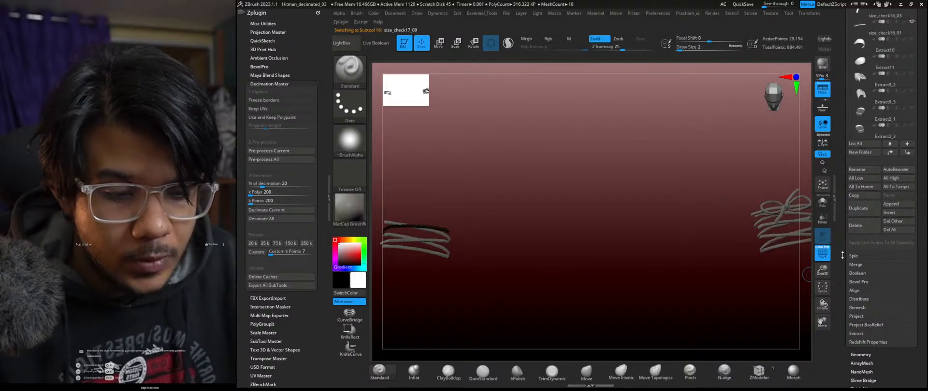
{"action": "left_click", "coordinate": [856, 225]}
{"action": "left_click", "coordinate": [798, 242]}
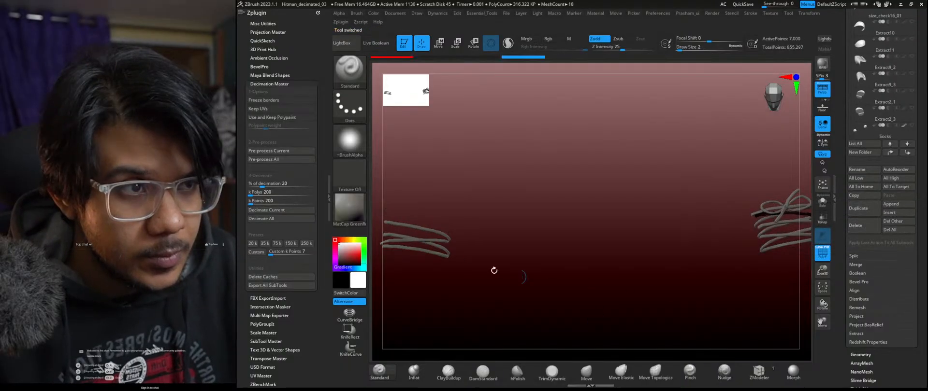
Step: Delete the lace strands size_check17_08 and size_check17_06 from the other shoe
{"action": "left_click", "coordinate": [416, 230], "text": "alt"}
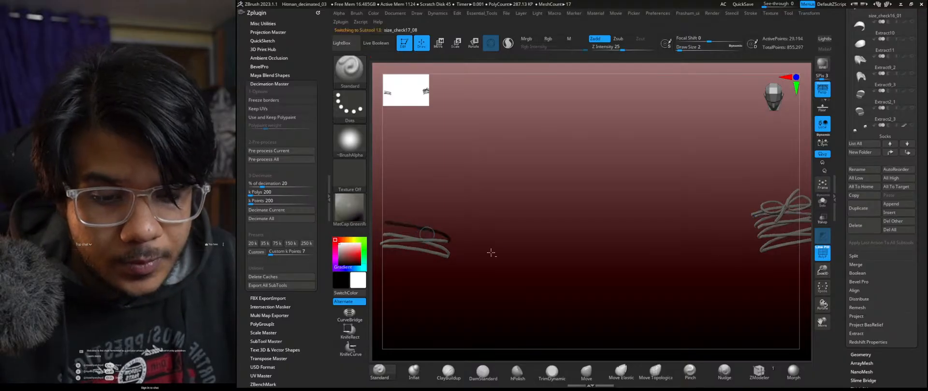
{"action": "left_click", "coordinate": [855, 226]}
{"action": "left_click", "coordinate": [799, 243]}
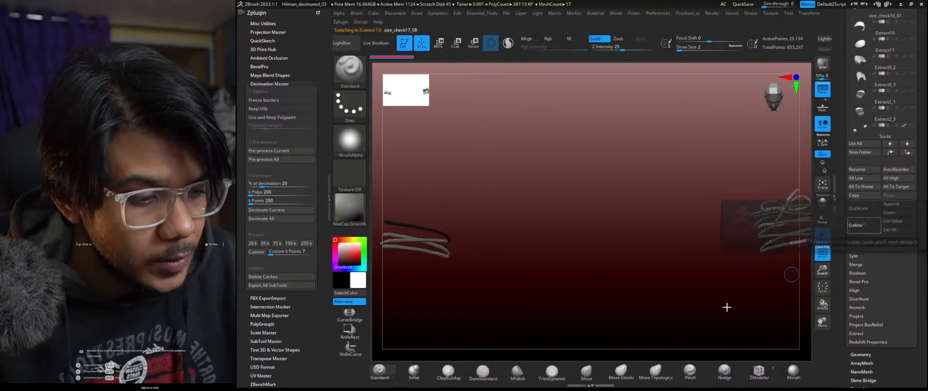
{"action": "left_click", "coordinate": [404, 237], "text": "alt"}
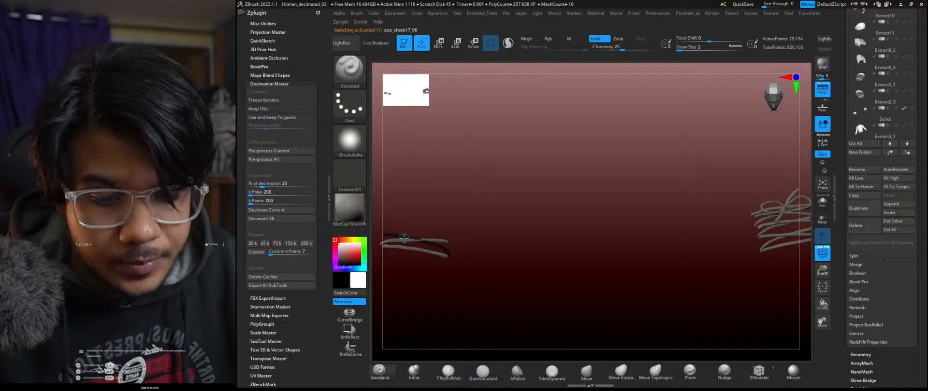
{"action": "left_click", "coordinate": [855, 226]}
{"action": "left_click", "coordinate": [798, 244]}
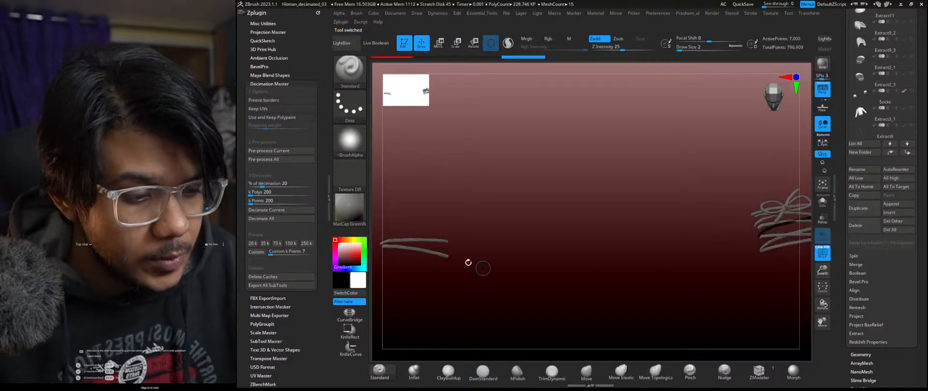
Step: Delete the last two lace strands of the other shoe, size_check17_07 and size_check16_04
{"action": "left_click", "coordinate": [417, 241], "text": "alt"}
{"action": "left_click", "coordinate": [855, 225]}
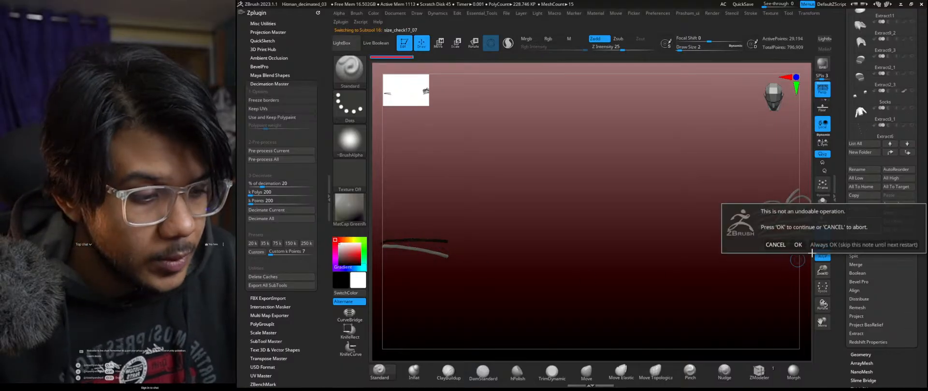
{"action": "left_click", "coordinate": [798, 245]}
{"action": "left_click", "coordinate": [446, 259], "text": "alt"}
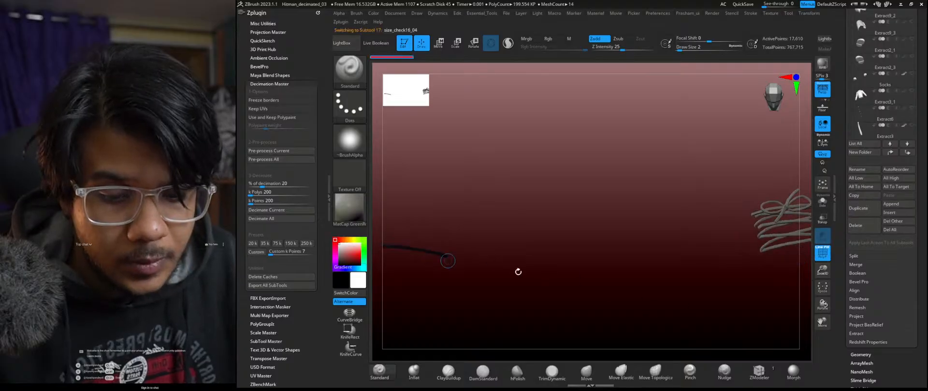
{"action": "left_click", "coordinate": [855, 225]}
{"action": "left_click", "coordinate": [797, 243]}
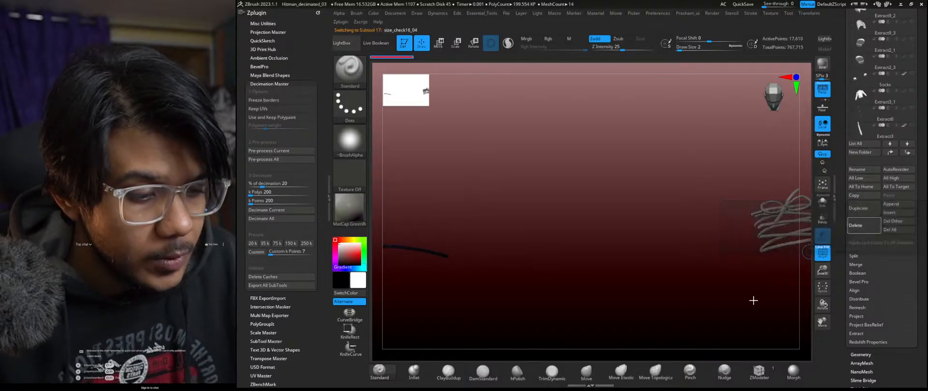
Step: Turn off PolyFrame and examine the point counts of the remaining shoe's bow pieces and upper lace strands
{"action": "left_click_drag", "start_coordinate": [767, 330], "coordinate": [592, 348], "text": "alt"}
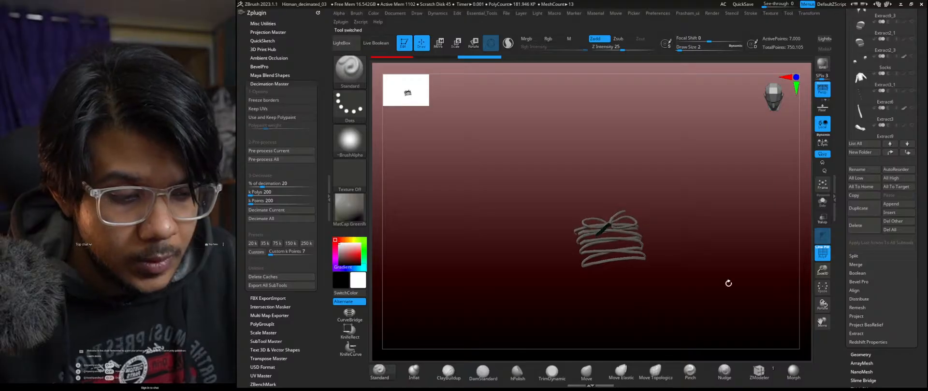
{"action": "left_click", "coordinate": [821, 259]}
{"action": "left_click_drag", "start_coordinate": [610, 323], "coordinate": [710, 324], "text": "alt"}
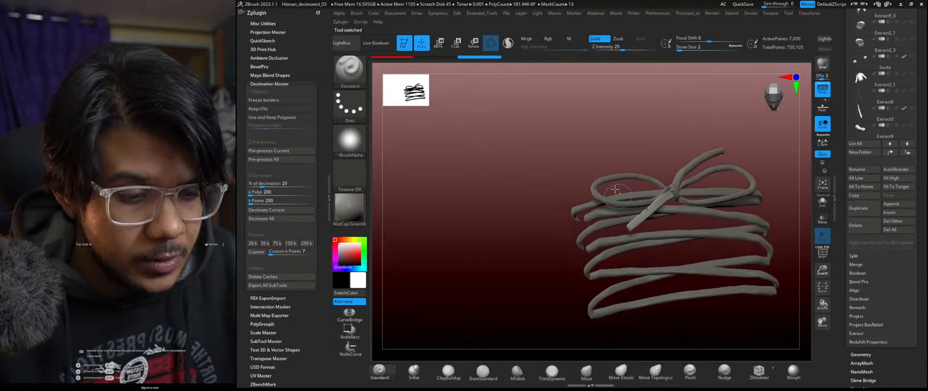
{"action": "left_click", "coordinate": [612, 193], "text": "alt"}
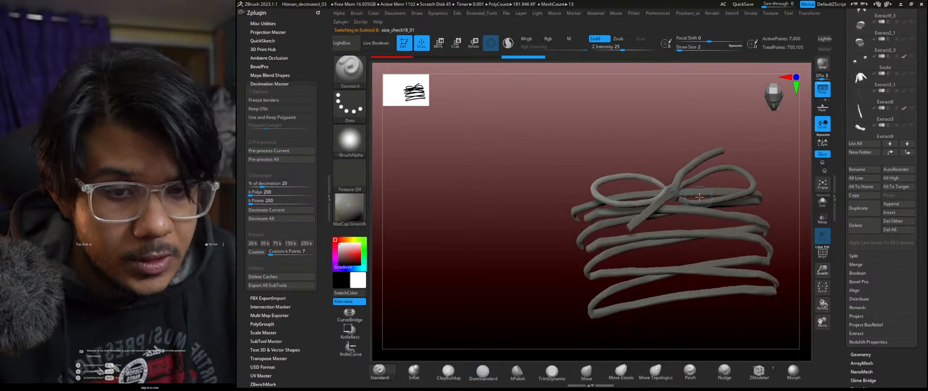
{"action": "left_click", "coordinate": [696, 172], "text": "alt"}
{"action": "left_click", "coordinate": [701, 174], "text": "alt"}
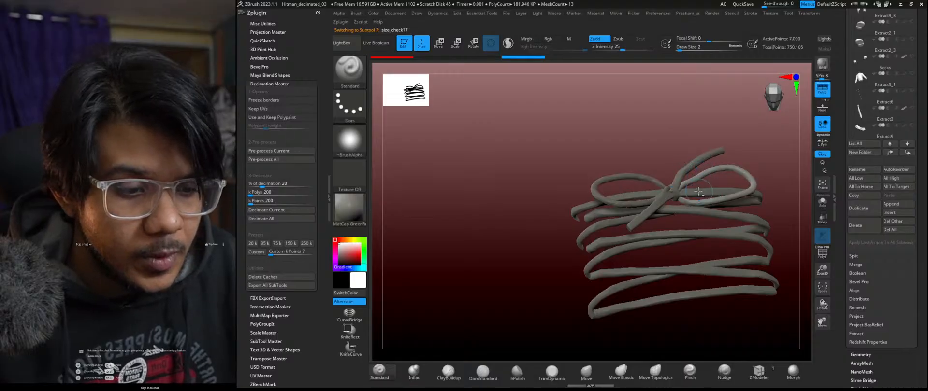
{"action": "left_click", "coordinate": [698, 191], "text": "alt"}
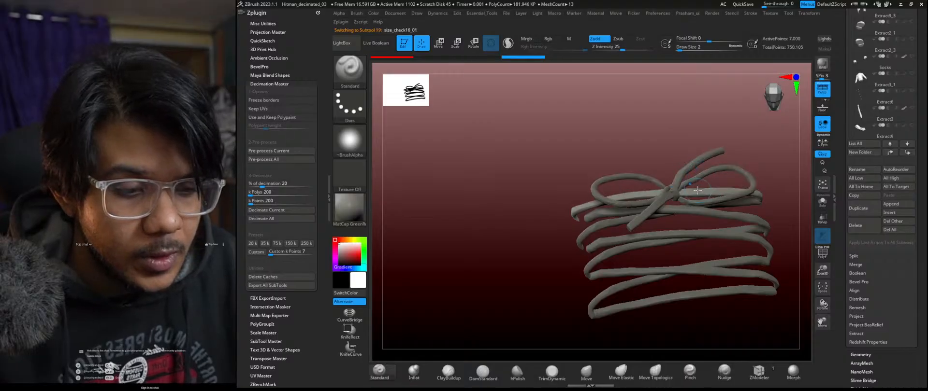
{"action": "left_click", "coordinate": [600, 221], "text": "alt"}
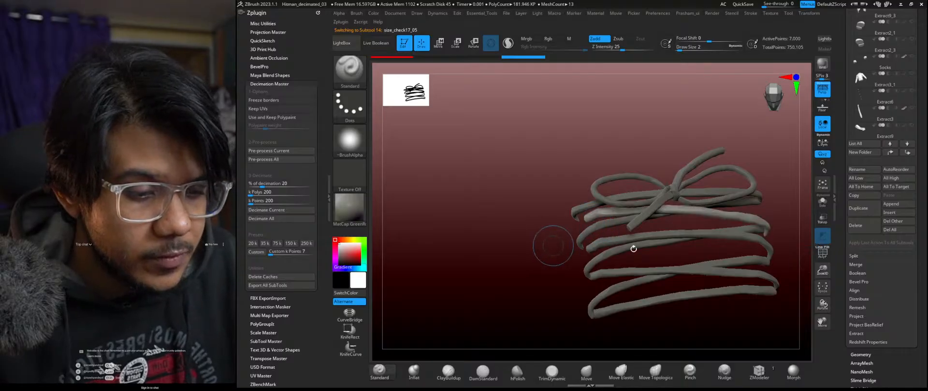
Step: Turn PolyFrame back on and check each remaining bow piece and lace strand, from the bow down to size_check15
{"action": "left_click", "coordinate": [822, 256]}
{"action": "left_click", "coordinate": [818, 248]}
{"action": "right_click_drag", "start_coordinate": [514, 260], "coordinate": [532, 272], "text": "ctrl"}
{"action": "left_click", "coordinate": [672, 157], "text": "alt"}
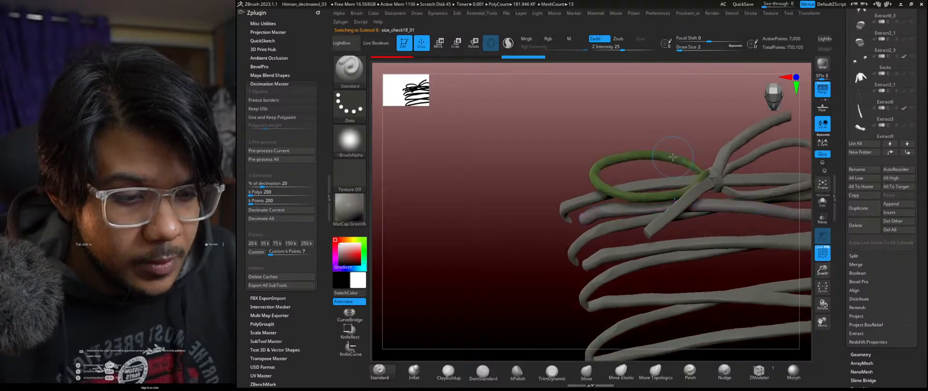
{"action": "left_click", "coordinate": [738, 141], "text": "alt"}
{"action": "left_click", "coordinate": [705, 184], "text": "alt"}
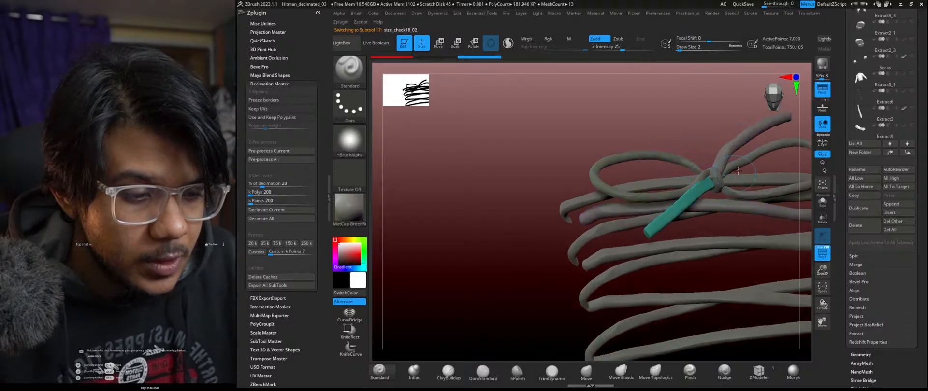
{"action": "left_click", "coordinate": [746, 160], "text": "alt"}
{"action": "left_click", "coordinate": [735, 191], "text": "alt"}
{"action": "left_click", "coordinate": [724, 216], "text": "alt"}
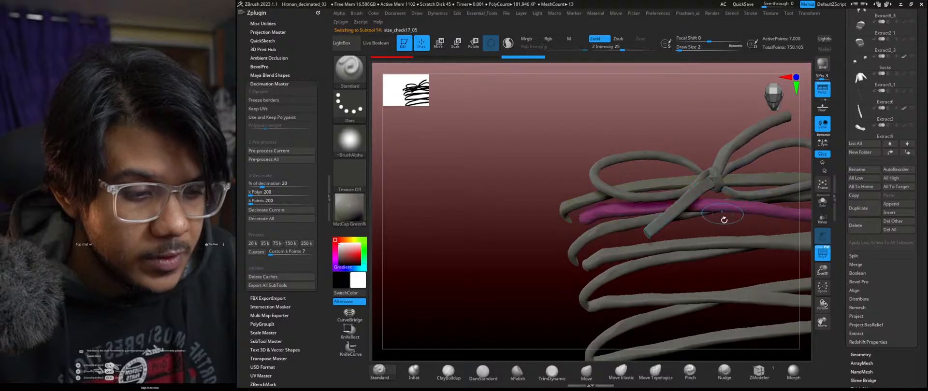
{"action": "left_click", "coordinate": [634, 230], "text": "alt"}
{"action": "left_click", "coordinate": [608, 254], "text": "alt"}
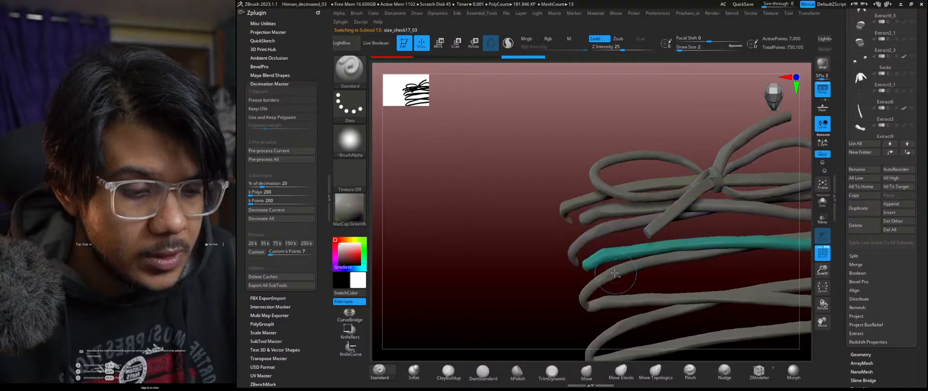
{"action": "right_click_drag", "start_coordinate": [644, 276], "coordinate": [602, 256]}
{"action": "left_click", "coordinate": [677, 266], "text": "alt"}
{"action": "left_click", "coordinate": [739, 252], "text": "alt"}
{"action": "left_click", "coordinate": [688, 300], "text": "alt"}
{"action": "right_click_drag", "start_coordinate": [731, 337], "coordinate": [715, 305], "text": "ctrl"}
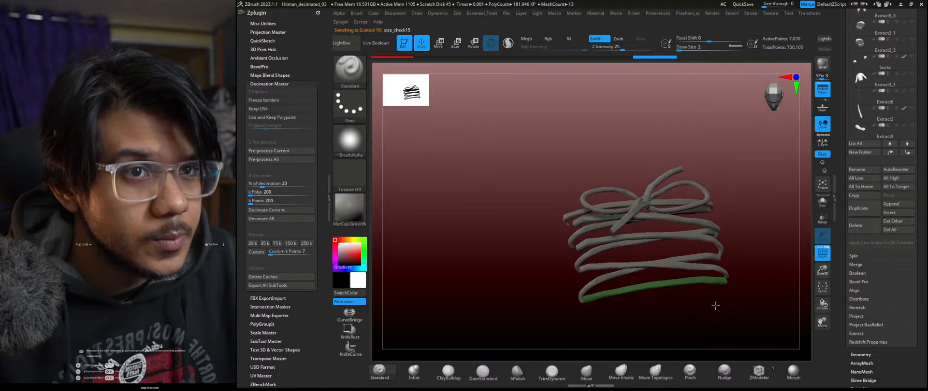
Step: Select the upper bow tail size_check16_03 and move it to the end of the subtool list
{"action": "left_click", "coordinate": [671, 173], "text": "alt"}
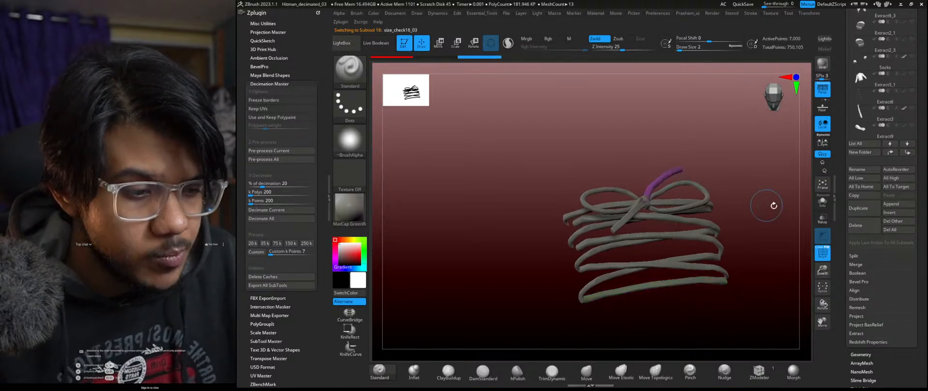
{"action": "left_click", "coordinate": [908, 155]}
{"action": "left_click", "coordinate": [908, 154]}
{"action": "left_click", "coordinate": [907, 154]}
{"action": "left_click", "coordinate": [907, 153]}
{"action": "left_click", "coordinate": [908, 154]}
{"action": "left_click", "coordinate": [907, 154]}
{"action": "left_click", "coordinate": [907, 154]}
{"action": "left_click", "coordinate": [908, 154]}
{"action": "left_click", "coordinate": [907, 154]}
{"action": "left_click", "coordinate": [908, 153]}
{"action": "left_click", "coordinate": [908, 153]}
{"action": "left_click", "coordinate": [907, 154]}
{"action": "left_click", "coordinate": [907, 154]}
{"action": "left_click", "coordinate": [907, 154]}
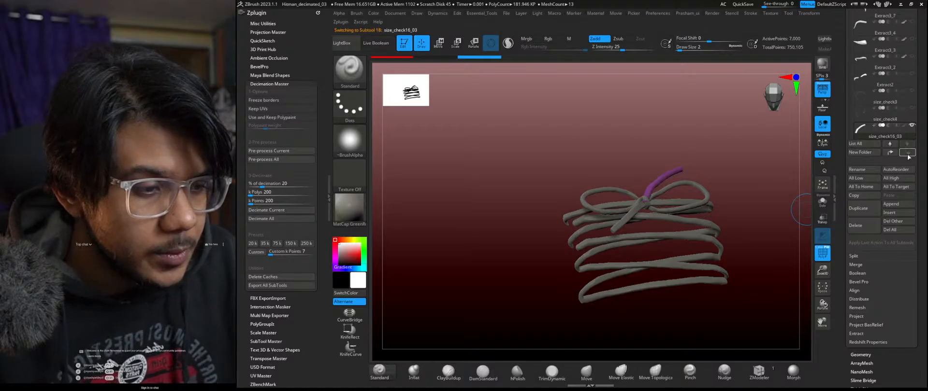
Step: Move the left bow loop size_check18_01 to the end of the subtool list, directly below size_check16_03
{"action": "left_click", "coordinate": [614, 190], "text": "alt"}
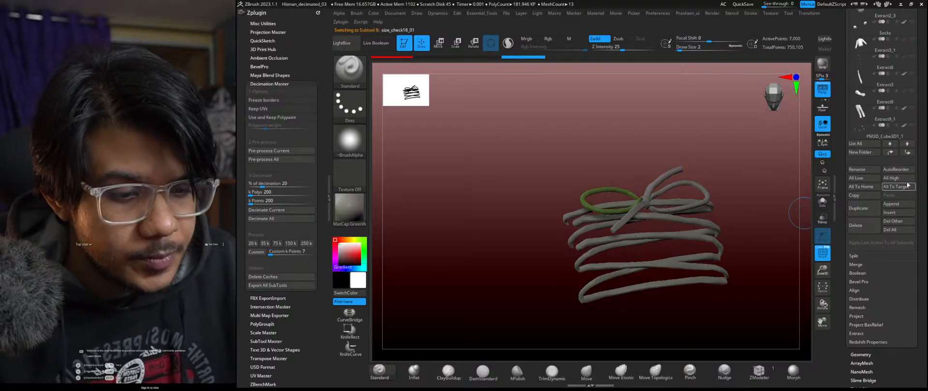
{"action": "left_click", "coordinate": [907, 153]}
{"action": "left_click", "coordinate": [907, 153]}
{"action": "left_click", "coordinate": [907, 153]}
{"action": "left_click", "coordinate": [907, 152]}
{"action": "left_click", "coordinate": [907, 152]}
{"action": "left_click", "coordinate": [906, 153]}
{"action": "left_click", "coordinate": [907, 153]}
{"action": "left_click", "coordinate": [907, 153]}
{"action": "left_click", "coordinate": [907, 152]}
{"action": "left_click", "coordinate": [907, 153]}
{"action": "left_click", "coordinate": [907, 153]}
{"action": "left_click", "coordinate": [907, 153]}
{"action": "left_click", "coordinate": [907, 152]}
{"action": "left_click", "coordinate": [907, 152]}
{"action": "left_click", "coordinate": [906, 153]}
{"action": "left_click", "coordinate": [907, 153]}
{"action": "left_click", "coordinate": [907, 153]}
{"action": "left_click", "coordinate": [907, 153]}
{"action": "left_click", "coordinate": [907, 152]}
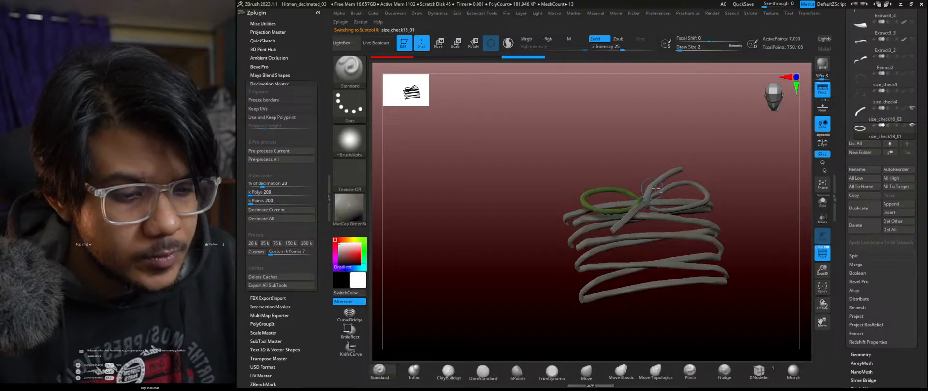
Step: Move the right bow loop size_check17 to the end of the subtool list, directly below size_check18_01
{"action": "left_click", "coordinate": [674, 186], "text": "alt"}
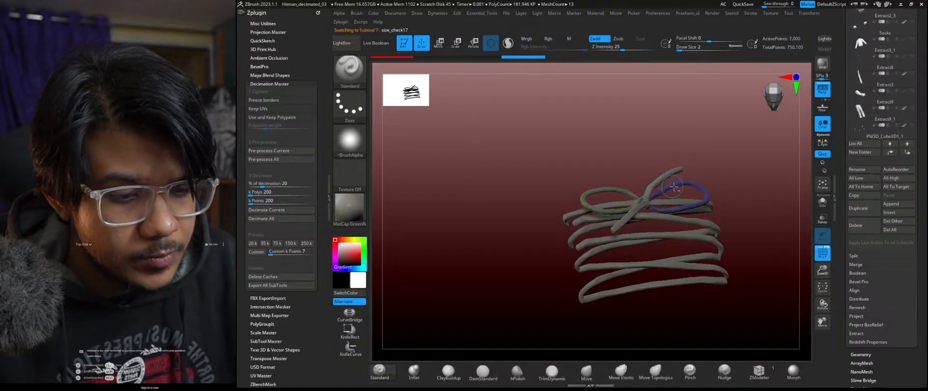
{"action": "left_click", "coordinate": [906, 153]}
{"action": "left_click", "coordinate": [907, 152]}
{"action": "left_click", "coordinate": [906, 152]}
{"action": "left_click", "coordinate": [906, 153]}
{"action": "left_click", "coordinate": [906, 153]}
{"action": "left_click", "coordinate": [907, 153]}
{"action": "left_click", "coordinate": [906, 153]}
{"action": "left_click", "coordinate": [907, 153]}
{"action": "left_click", "coordinate": [907, 153]}
{"action": "left_click", "coordinate": [906, 153]}
{"action": "left_click", "coordinate": [907, 152]}
{"action": "left_click", "coordinate": [907, 152]}
{"action": "left_click", "coordinate": [906, 153]}
{"action": "left_click", "coordinate": [907, 153]}
{"action": "left_click", "coordinate": [906, 152]}
{"action": "left_click", "coordinate": [906, 153]}
{"action": "left_click", "coordinate": [907, 153]}
{"action": "left_click", "coordinate": [907, 152]}
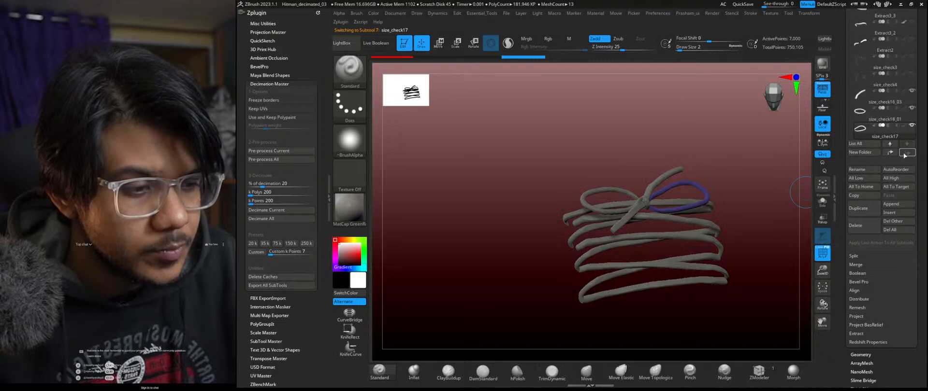
Step: Move the lower bow tail size_check16_02 to the end of the subtool list, directly below size_check17
{"action": "left_click", "coordinate": [629, 216], "text": "alt"}
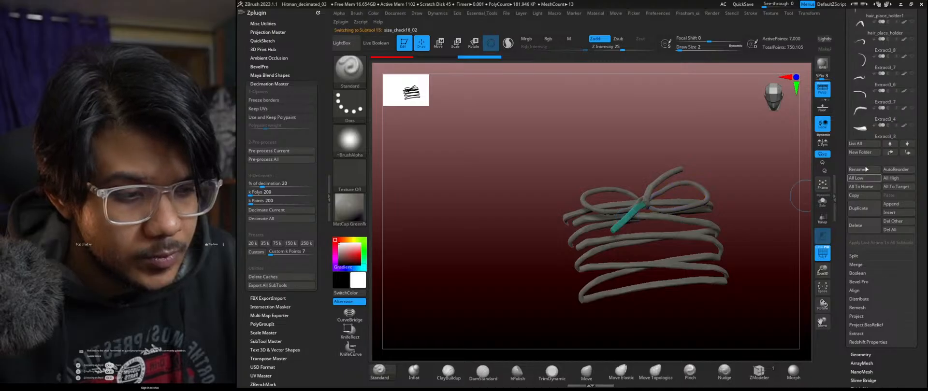
{"action": "left_click", "coordinate": [907, 152]}
{"action": "left_click", "coordinate": [907, 153]}
{"action": "left_click", "coordinate": [907, 153]}
{"action": "left_click", "coordinate": [907, 153]}
{"action": "left_click", "coordinate": [906, 153]}
{"action": "left_click", "coordinate": [906, 152]}
{"action": "left_click", "coordinate": [906, 153]}
{"action": "left_click", "coordinate": [907, 153]}
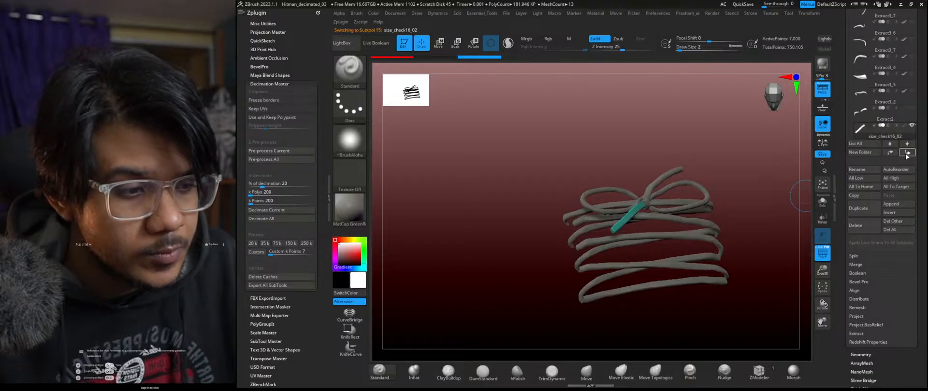
{"action": "left_click", "coordinate": [906, 153]}
{"action": "left_click", "coordinate": [907, 152]}
{"action": "left_click", "coordinate": [907, 153]}
{"action": "left_click", "coordinate": [906, 153]}
{"action": "left_click", "coordinate": [906, 153]}
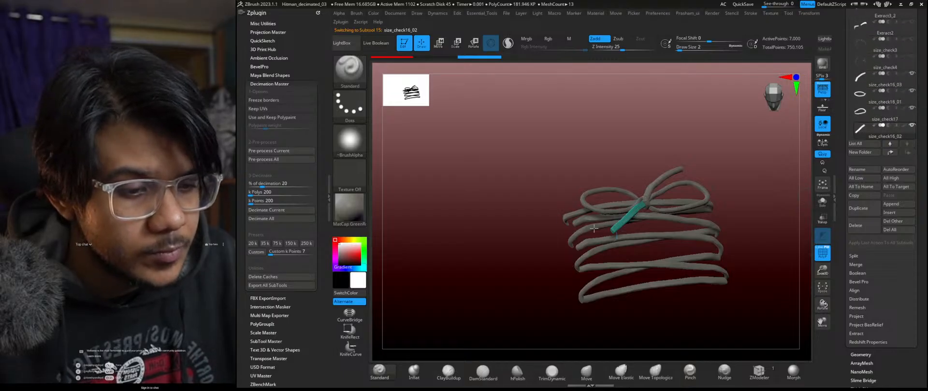
Step: Move the two uppermost lace strands, size_check16_01 and size_check17_05, to the end of the subtool list below size_check16_02
{"action": "left_click", "coordinate": [566, 219], "text": "alt"}
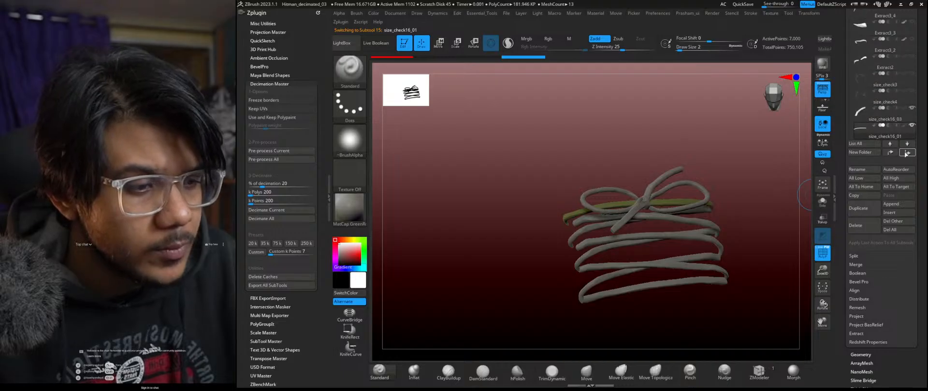
{"action": "left_click", "coordinate": [578, 221], "text": "alt"}
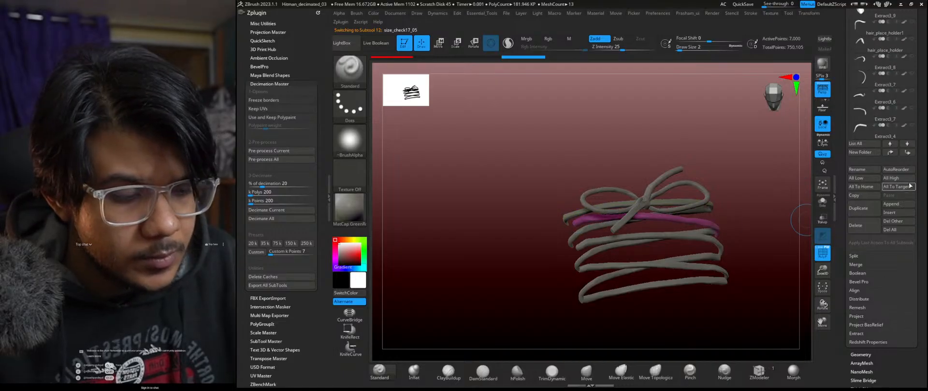
{"action": "left_click", "coordinate": [905, 155]}
{"action": "left_click", "coordinate": [906, 155]}
{"action": "left_click", "coordinate": [905, 154]}
{"action": "left_click", "coordinate": [905, 155]}
{"action": "left_click", "coordinate": [905, 154]}
{"action": "left_click", "coordinate": [905, 154]}
{"action": "left_click", "coordinate": [905, 155]}
{"action": "left_click", "coordinate": [905, 154]}
Step: Move the next lace strand down, size_check17_04, to the end of the subtool list below size_check17_05
{"action": "left_click", "coordinate": [584, 232], "text": "alt"}
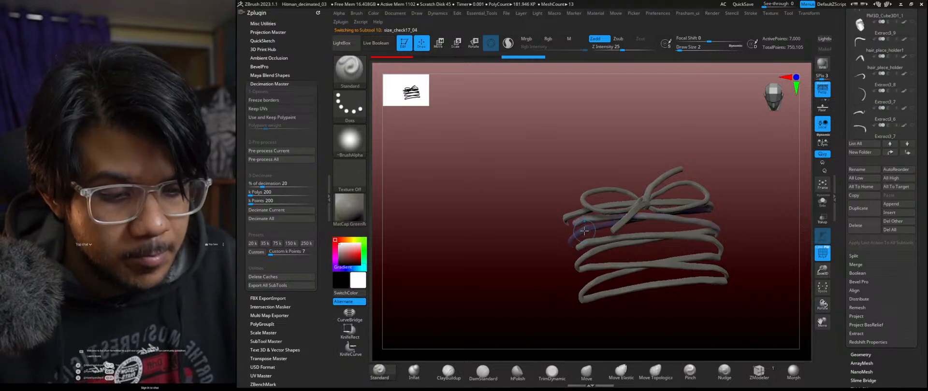
{"action": "left_click", "coordinate": [907, 153]}
{"action": "left_click", "coordinate": [907, 154]}
{"action": "left_click", "coordinate": [907, 154]}
{"action": "left_click", "coordinate": [906, 154]}
{"action": "left_click", "coordinate": [906, 154]}
{"action": "left_click", "coordinate": [906, 153]}
{"action": "left_click", "coordinate": [907, 153]}
{"action": "left_click", "coordinate": [907, 154]}
{"action": "left_click", "coordinate": [907, 154]}
{"action": "left_click", "coordinate": [906, 153]}
{"action": "left_click", "coordinate": [907, 153]}
{"action": "left_click", "coordinate": [907, 153]}
{"action": "left_click", "coordinate": [907, 154]}
{"action": "left_click", "coordinate": [907, 154]}
{"action": "left_click", "coordinate": [906, 153]}
Step: Move the middle lace strand size_check17_03 to the end of the subtool list below size_check17_04
{"action": "left_click", "coordinate": [598, 242], "text": "alt"}
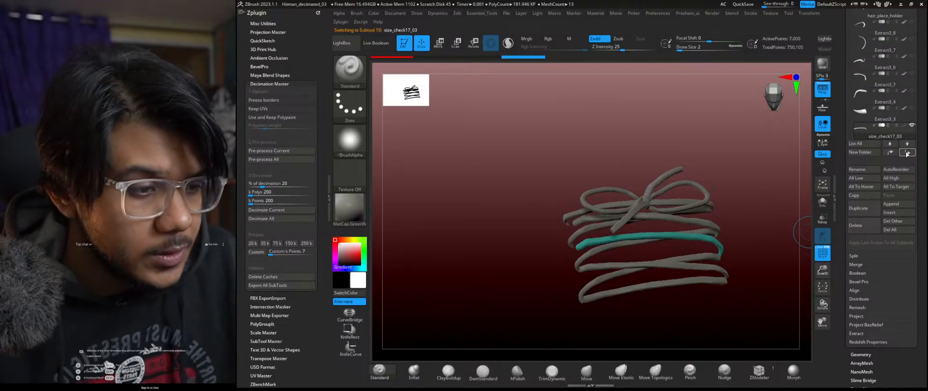
{"action": "left_click", "coordinate": [906, 152]}
{"action": "left_click_drag", "start_coordinate": [850, 84], "coordinate": [849, 91]}
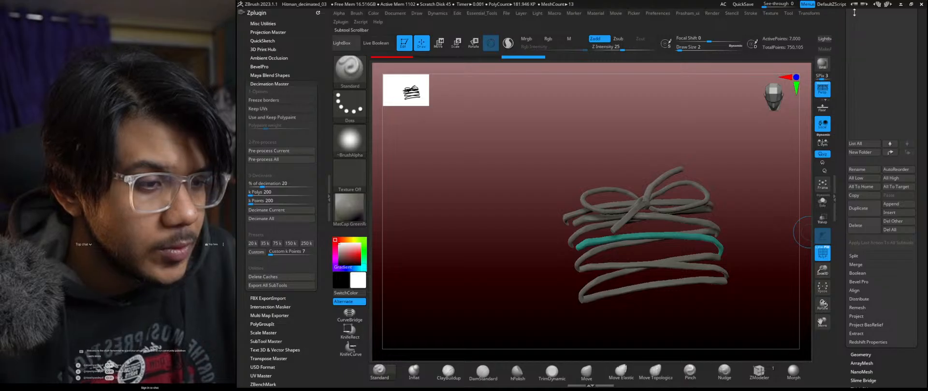
{"action": "left_click_drag", "start_coordinate": [925, 99], "coordinate": [923, 241]}
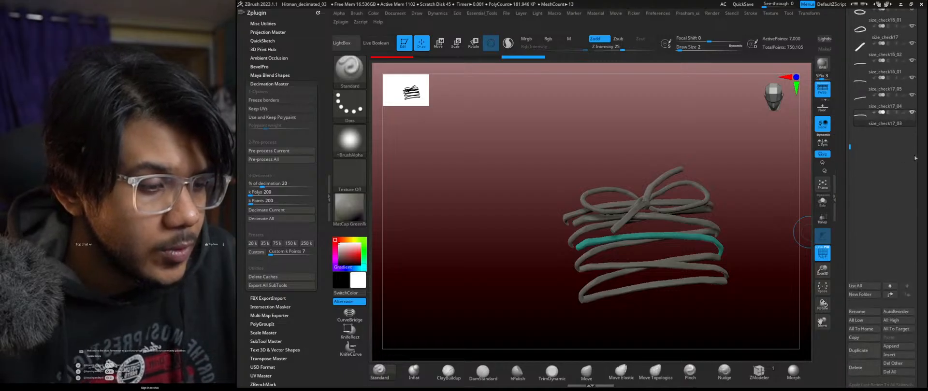
Step: Move the diagonal lace strand size_check17_02 to the end of the subtool list, directly below size_check17_03
{"action": "left_click", "coordinate": [610, 272], "text": "alt"}
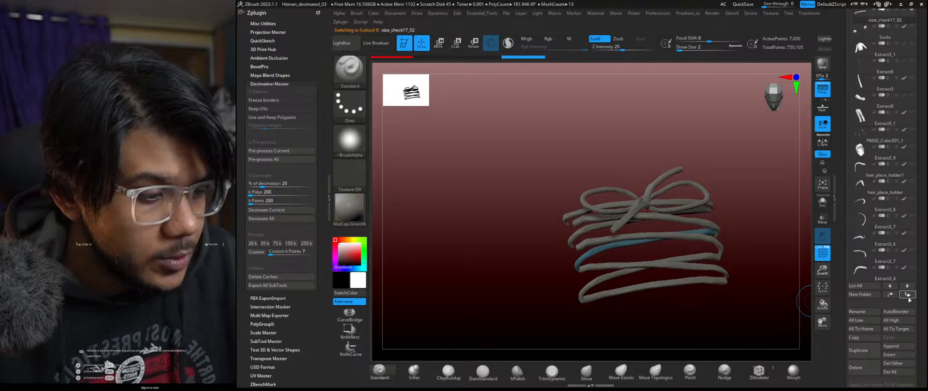
{"action": "left_click", "coordinate": [908, 295]}
{"action": "left_click", "coordinate": [909, 295]}
{"action": "left_click", "coordinate": [908, 294]}
{"action": "left_click", "coordinate": [908, 295]}
{"action": "left_click", "coordinate": [907, 295]}
{"action": "left_click", "coordinate": [908, 294]}
{"action": "left_click", "coordinate": [907, 294]}
{"action": "left_click", "coordinate": [908, 295]}
{"action": "left_click", "coordinate": [907, 295]}
{"action": "left_click", "coordinate": [908, 294]}
{"action": "left_click", "coordinate": [907, 295]}
{"action": "left_click", "coordinate": [908, 294]}
{"action": "left_click", "coordinate": [908, 295]}
{"action": "left_click", "coordinate": [908, 295]}
{"action": "left_click", "coordinate": [908, 294]}
{"action": "left_click", "coordinate": [908, 294]}
{"action": "left_click", "coordinate": [908, 294]}
{"action": "left_click", "coordinate": [908, 295]}
{"action": "left_click", "coordinate": [908, 295]}
{"action": "left_click", "coordinate": [908, 294]}
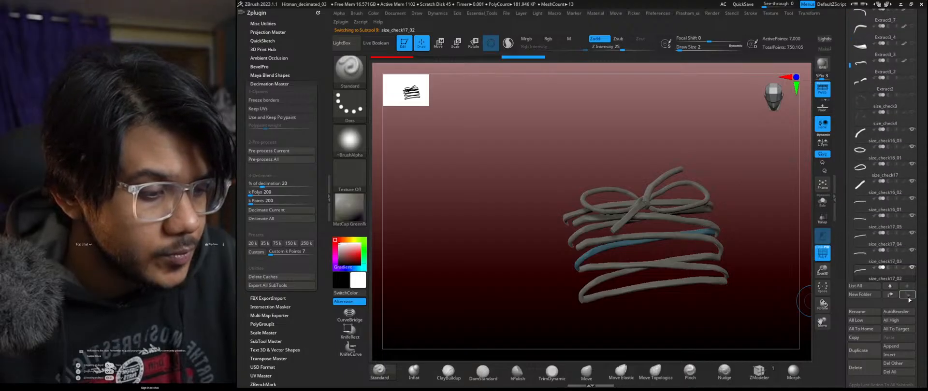
Step: Move the lace strand size_check17_01 to the end of the subtool list, directly below size_check17_02
{"action": "left_click", "coordinate": [711, 268], "text": "alt"}
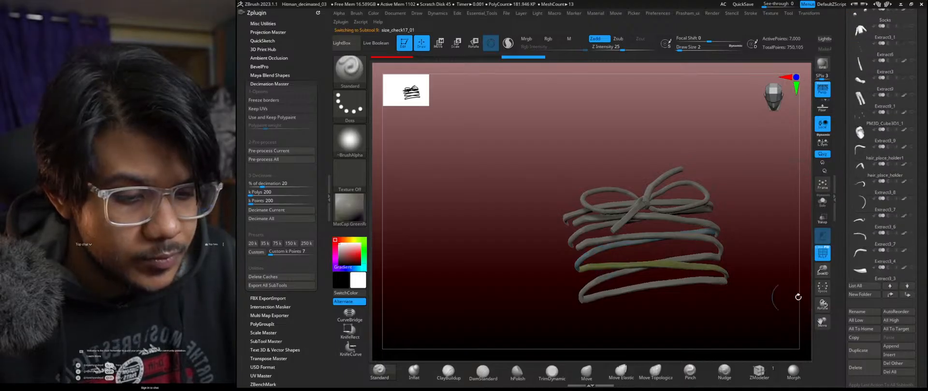
{"action": "left_click", "coordinate": [908, 295]}
{"action": "left_click", "coordinate": [908, 295]}
{"action": "left_click", "coordinate": [908, 295]}
{"action": "left_click", "coordinate": [908, 295]}
{"action": "left_click", "coordinate": [908, 295]}
{"action": "left_click", "coordinate": [908, 295]}
{"action": "left_click", "coordinate": [908, 295]}
{"action": "left_click", "coordinate": [908, 295]}
{"action": "left_click", "coordinate": [908, 295]}
{"action": "left_click", "coordinate": [908, 295]}
{"action": "left_click", "coordinate": [908, 295]}
{"action": "left_click", "coordinate": [907, 295]}
{"action": "left_click", "coordinate": [908, 295]}
{"action": "left_click", "coordinate": [907, 295]}
{"action": "left_click", "coordinate": [908, 295]}
{"action": "left_click", "coordinate": [908, 295]}
{"action": "left_click", "coordinate": [908, 295]}
{"action": "left_click", "coordinate": [908, 294]}
{"action": "left_click", "coordinate": [908, 295]}
{"action": "left_click", "coordinate": [908, 294]}
{"action": "left_click", "coordinate": [907, 295]}
{"action": "left_click", "coordinate": [907, 295]}
{"action": "left_click", "coordinate": [908, 295]}
{"action": "left_click", "coordinate": [908, 295]}
{"action": "left_click", "coordinate": [908, 295]}
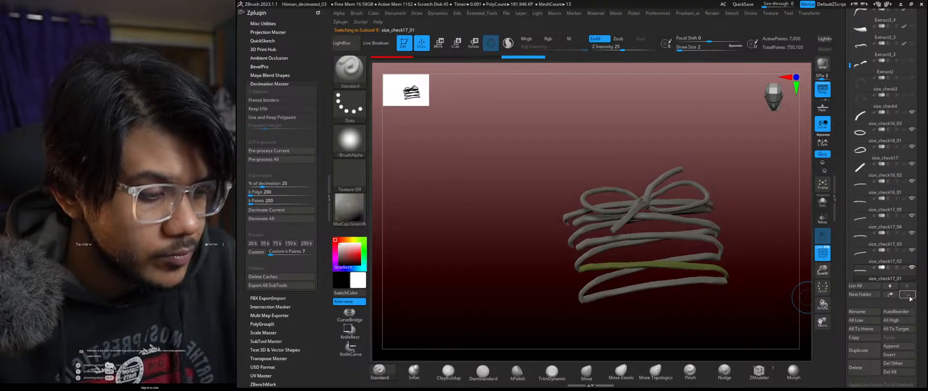
Step: Move the two lowest lace strands, size_check16 and size_check15, to the end of the subtool list in that order
{"action": "left_click", "coordinate": [616, 289], "text": "alt"}
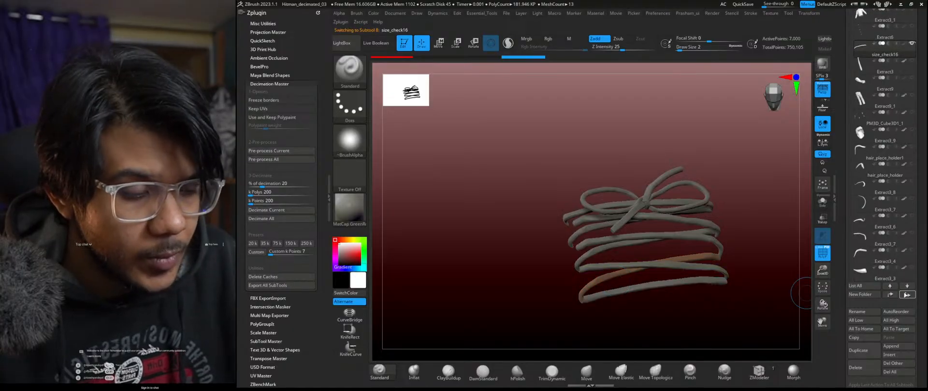
{"action": "left_click", "coordinate": [908, 295]}
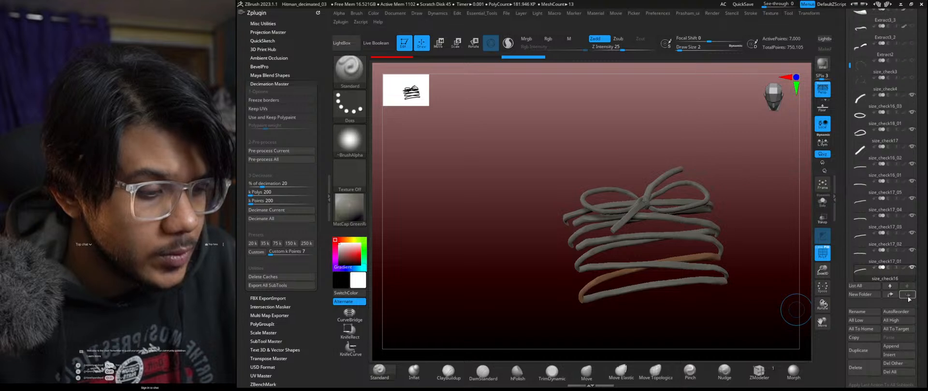
{"action": "left_click", "coordinate": [612, 283], "text": "alt"}
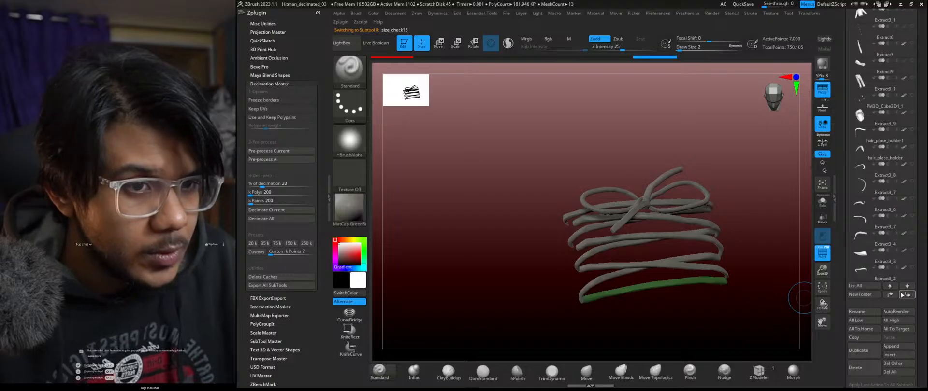
{"action": "left_click", "coordinate": [901, 294]}
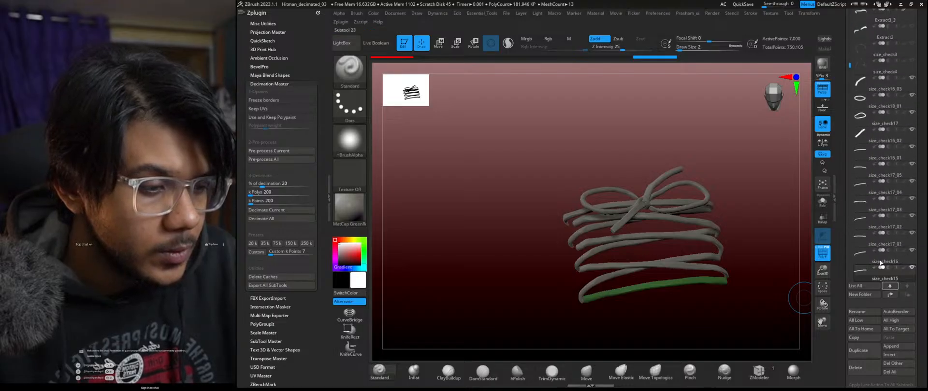
Step: Starting from size_check16_03, merge down every grouped lace strand and bow piece through size_check15 into one subtool
{"action": "left_click", "coordinate": [863, 152]}
{"action": "left_click", "coordinate": [860, 82]}
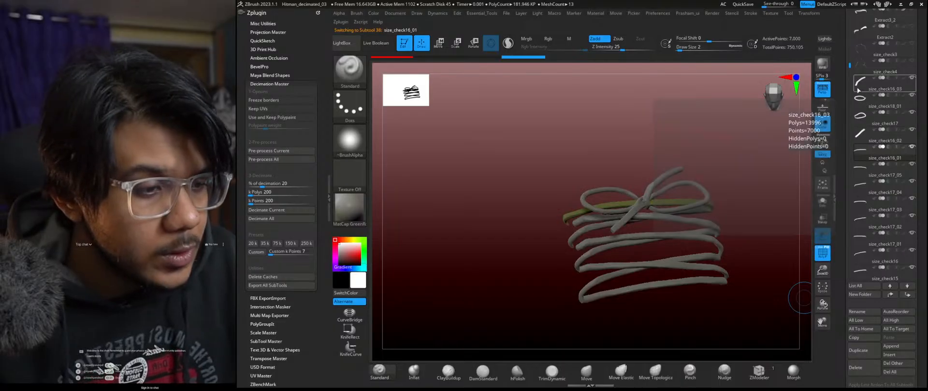
{"action": "scroll", "coordinate": [894, 319], "scroll_direction": "down", "scroll_amount": 5}
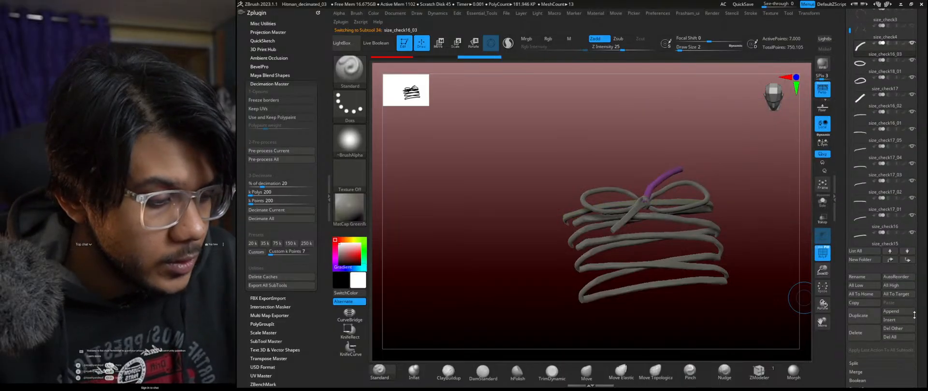
{"action": "left_click", "coordinate": [871, 296]}
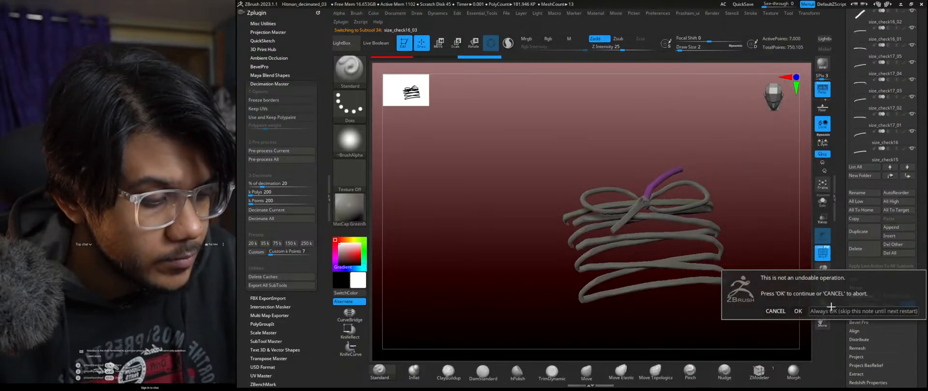
{"action": "left_click", "coordinate": [818, 312]}
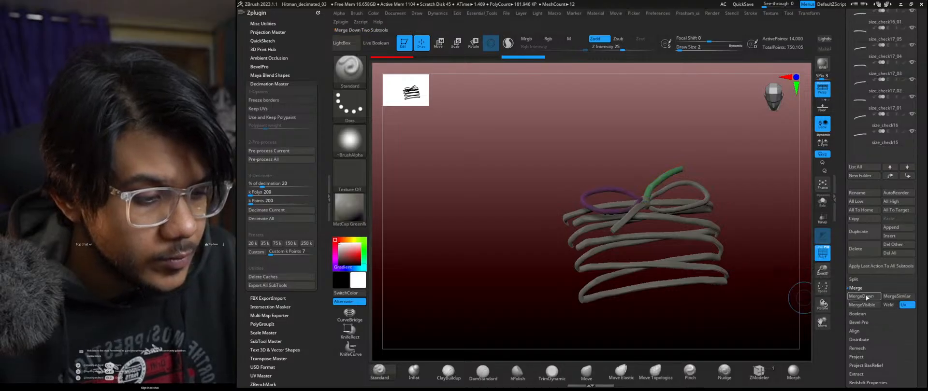
{"action": "left_click", "coordinate": [866, 296]}
{"action": "left_click", "coordinate": [866, 296]}
{"action": "left_click", "coordinate": [866, 297]}
{"action": "left_click", "coordinate": [867, 296]}
{"action": "left_click", "coordinate": [866, 297]}
{"action": "left_click", "coordinate": [866, 297]}
{"action": "left_click", "coordinate": [867, 297]}
{"action": "left_click", "coordinate": [866, 297]}
{"action": "left_click", "coordinate": [867, 297]}
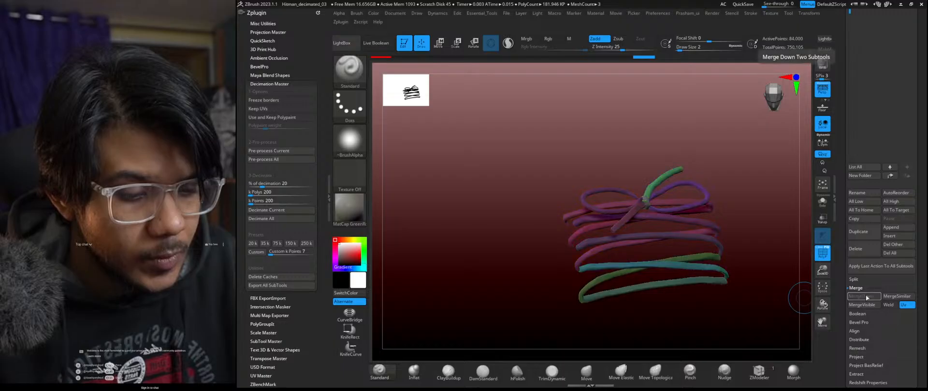
Step: Decimate the merged lace subtool to 75k points with the Decimation Master preset
{"action": "mouse_move", "coordinate": [688, 327]}
{"action": "left_mouse_down"}
{"action": "mouse_move", "coordinate": [637, 314]}
{"action": "mouse_move", "coordinate": [703, 322]}
{"action": "left_mouse_up"}
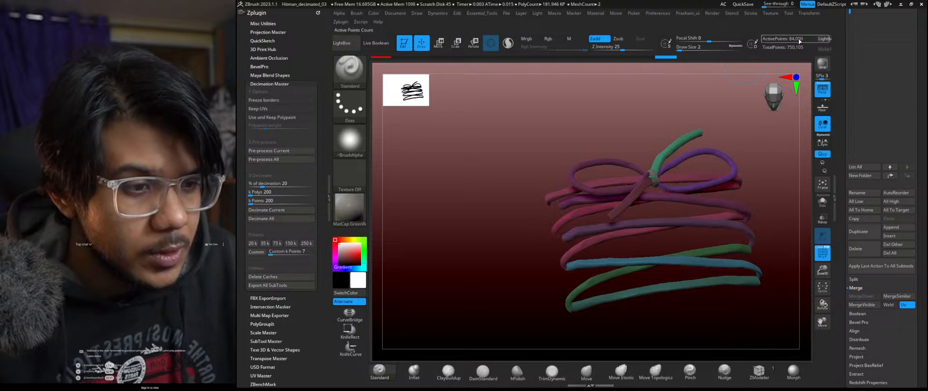
{"action": "left_click_drag", "start_coordinate": [773, 193], "coordinate": [758, 145]}
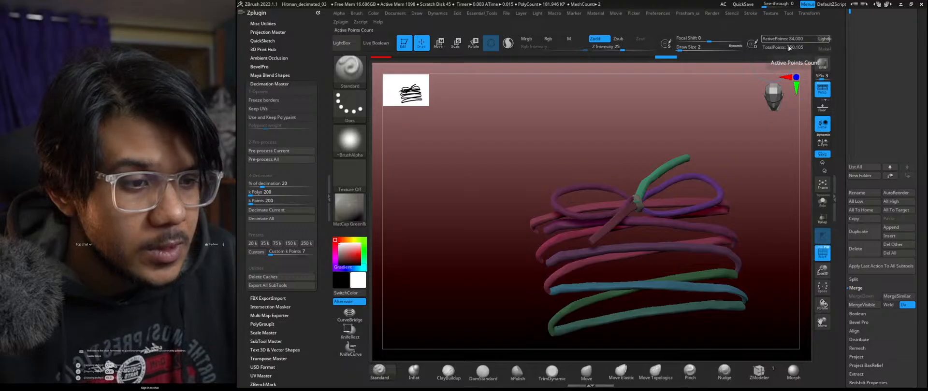
{"action": "left_click", "coordinate": [275, 244]}
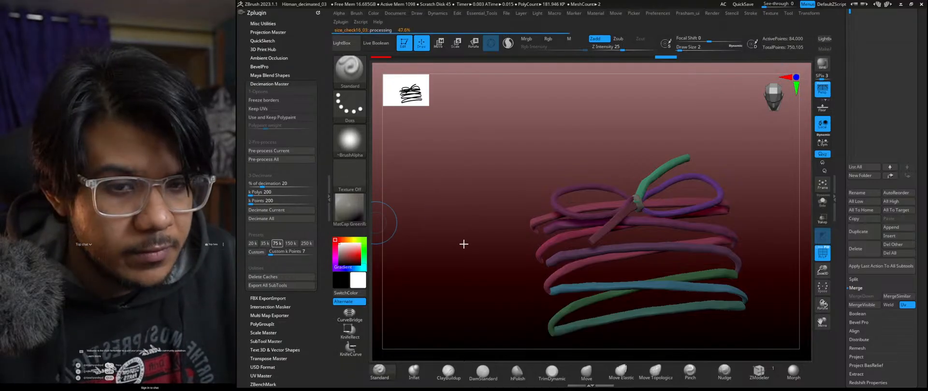
{"action": "mouse_move", "coordinate": [466, 244]}
{"action": "left_mouse_down", "text": "alt"}
{"action": "mouse_move", "coordinate": [472, 238]}
{"action": "mouse_move", "coordinate": [480, 251]}
{"action": "left_mouse_up", "text": "alt"}
Step: Move the bow knot Extract1 to the end of the subtool list, directly below the merged laces
{"action": "left_click_drag", "start_coordinate": [923, 111], "coordinate": [923, 176]}
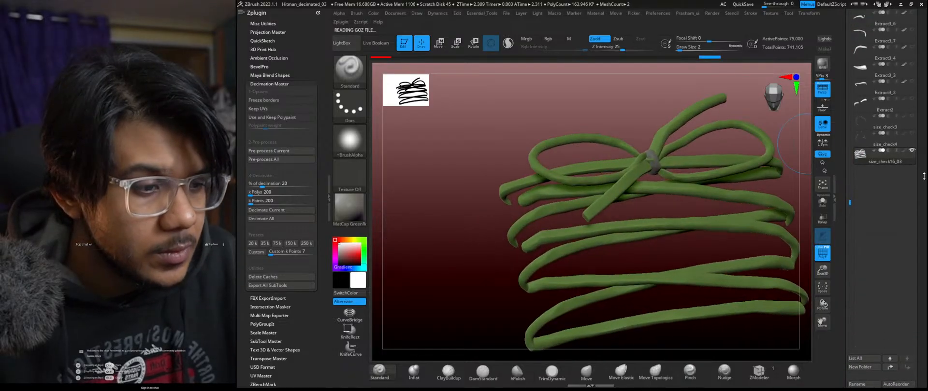
{"action": "left_click", "coordinate": [649, 156], "text": "alt"}
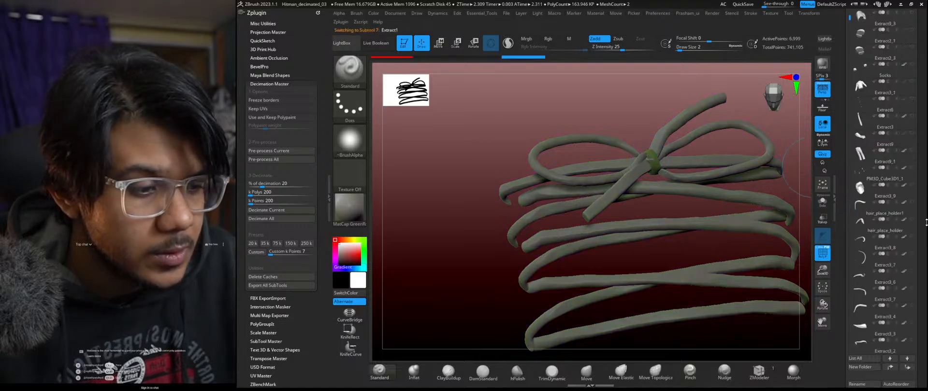
{"action": "scroll", "coordinate": [926, 222], "scroll_direction": "down", "scroll_amount": 5}
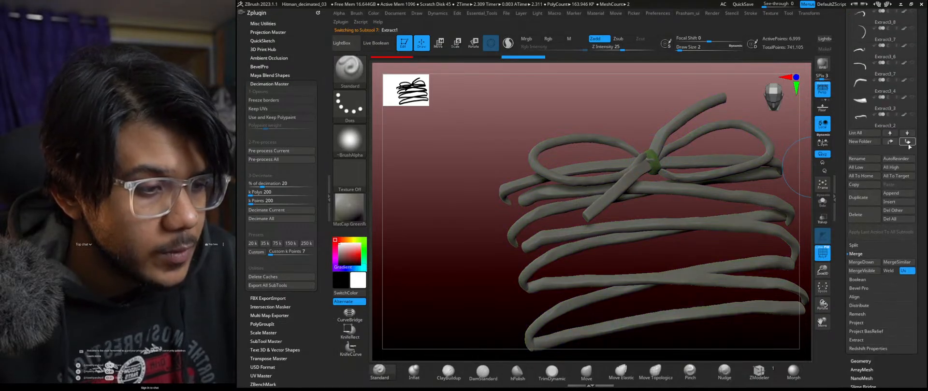
{"action": "left_click", "coordinate": [907, 142]}
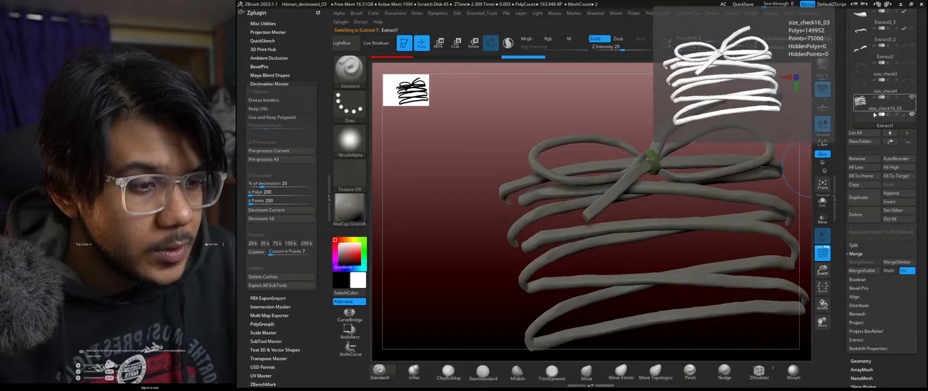
Step: Merge the bow knot with the laces and decimate the combined subtool to 35k points
{"action": "left_click", "coordinate": [875, 115]}
{"action": "left_click", "coordinate": [865, 271]}
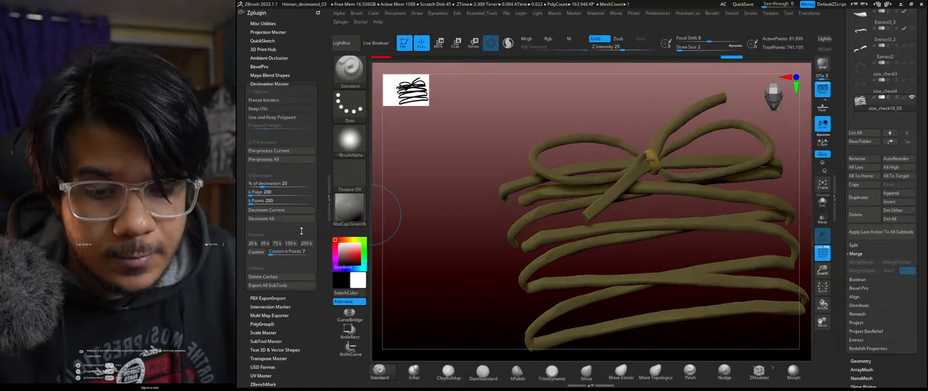
{"action": "left_click", "coordinate": [269, 245]}
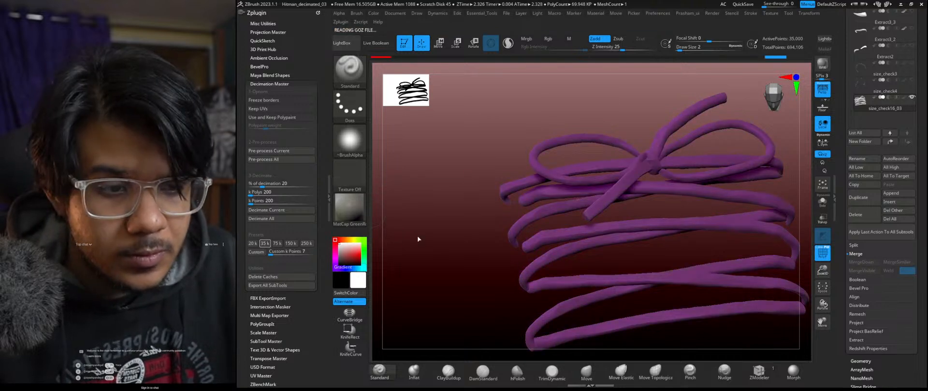
Step: Decimate the combined lace and bow subtool to 20k points and further down to a custom 15k points
{"action": "left_click_drag", "start_coordinate": [455, 221], "coordinate": [407, 215], "text": "alt"}
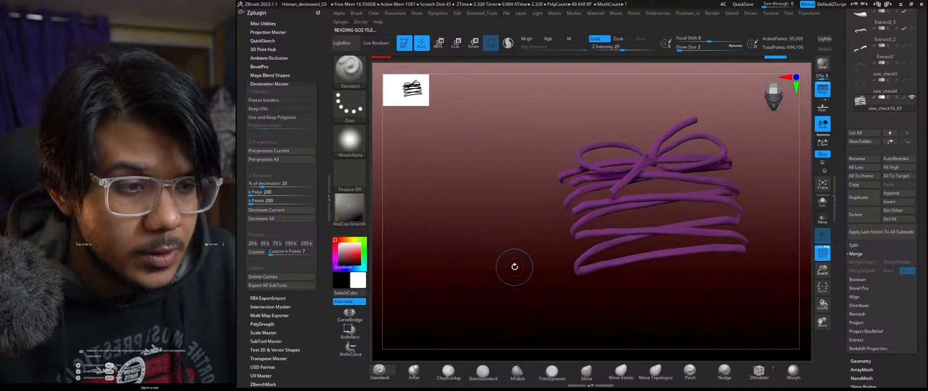
{"action": "mouse_move", "coordinate": [495, 275]}
{"action": "left_mouse_down", "text": "alt"}
{"action": "mouse_move", "coordinate": [503, 271]}
{"action": "mouse_move", "coordinate": [528, 298]}
{"action": "mouse_move", "coordinate": [462, 261]}
{"action": "mouse_move", "coordinate": [498, 280]}
{"action": "left_mouse_up", "text": "alt"}
{"action": "left_click_drag", "start_coordinate": [558, 300], "coordinate": [619, 319]}
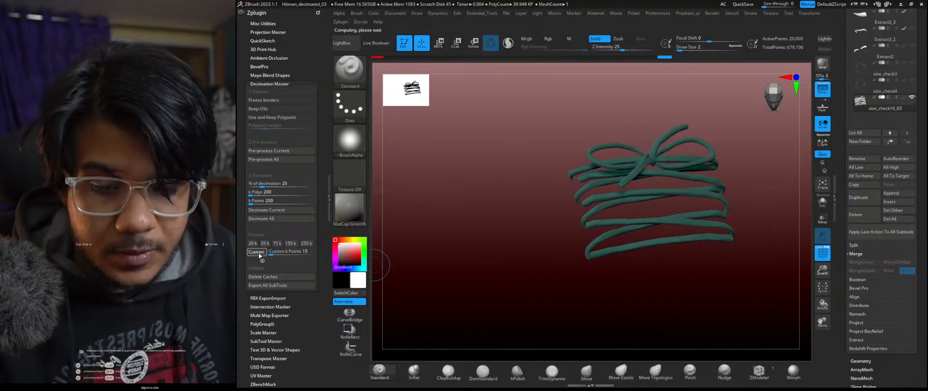
{"action": "left_click", "coordinate": [271, 252]}
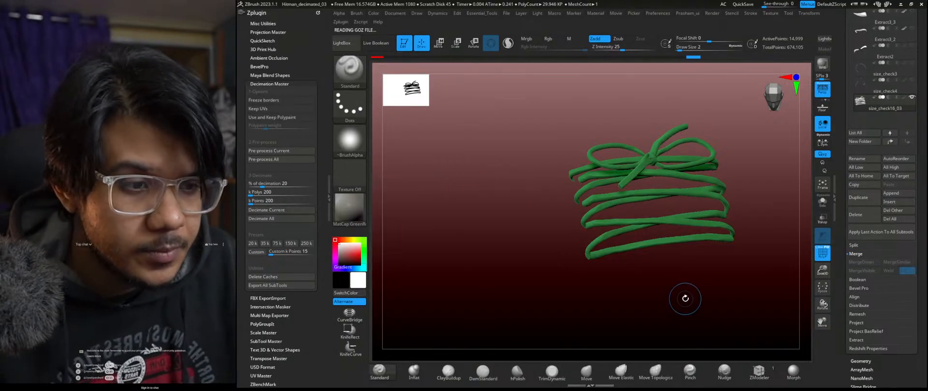
{"action": "mouse_move", "coordinate": [685, 296]}
{"action": "left_mouse_down", "text": "alt"}
{"action": "mouse_move", "coordinate": [701, 302]}
{"action": "mouse_move", "coordinate": [695, 332]}
{"action": "mouse_move", "coordinate": [681, 302]}
{"action": "left_mouse_up", "text": "alt"}
{"action": "left_click_drag", "start_coordinate": [920, 196], "coordinate": [920, 333]}
{"action": "mouse_move", "coordinate": [712, 302]}
{"action": "left_mouse_down", "text": "alt"}
{"action": "mouse_move", "coordinate": [661, 262]}
{"action": "mouse_move", "coordinate": [674, 298]}
{"action": "left_mouse_up", "text": "alt"}
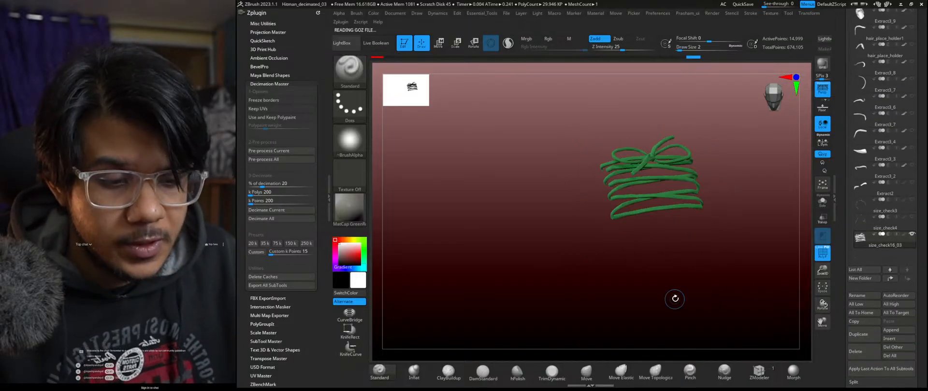
Step: Save the project over the existing Hitman_decimated_03.zpr in the Hit Man folder
{"action": "key", "text": "ctrl+s"}
{"action": "scroll", "coordinate": [434, 278], "scroll_direction": "down", "scroll_amount": 3}
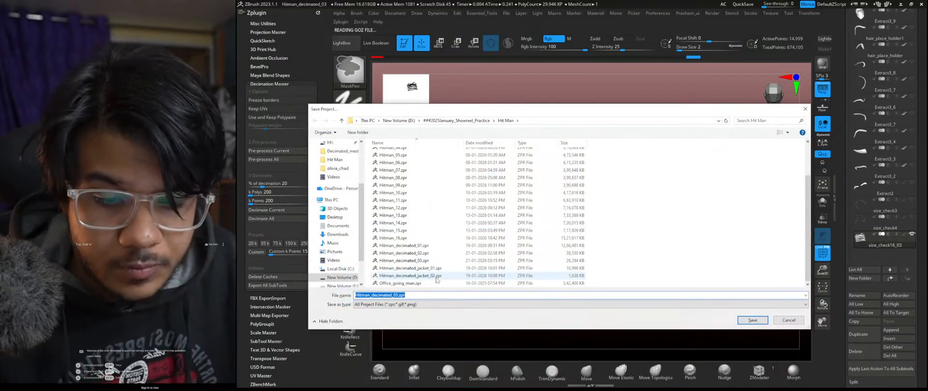
{"action": "double_click", "coordinate": [428, 264]}
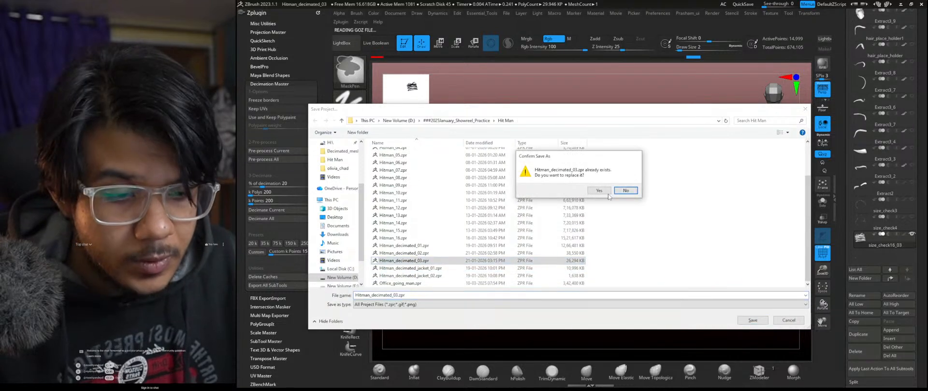
{"action": "left_click", "coordinate": [607, 193]}
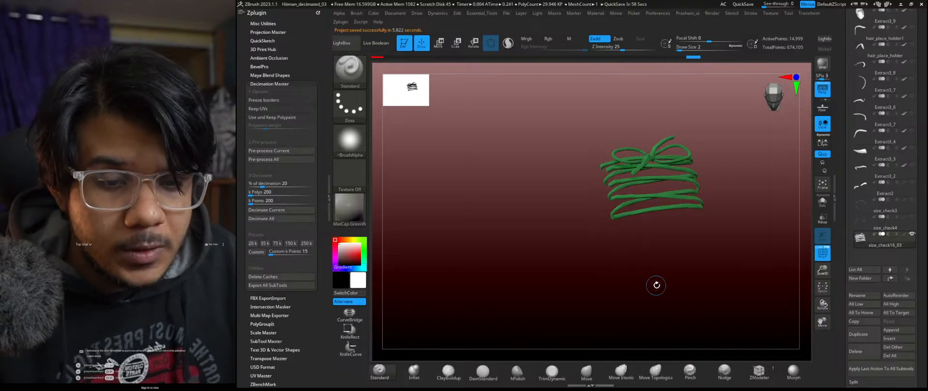
Step: Start exporting the decimated lace subtool size_check16_03 as an OBJ mesh
{"action": "left_click_drag", "start_coordinate": [718, 263], "coordinate": [693, 310], "text": "alt"}
{"action": "left_click_drag", "start_coordinate": [753, 235], "coordinate": [715, 234], "text": "alt"}
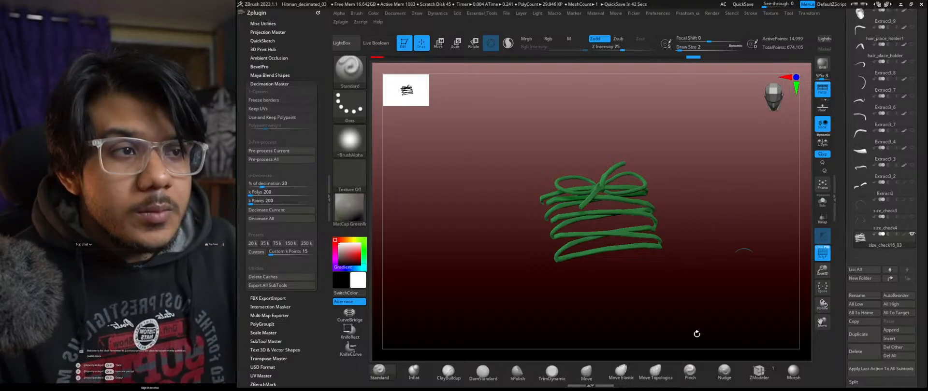
{"action": "left_click_drag", "start_coordinate": [497, 297], "coordinate": [718, 280]}
{"action": "left_click_drag", "start_coordinate": [923, 271], "coordinate": [918, 339]}
{"action": "left_click_drag", "start_coordinate": [920, 114], "coordinate": [921, 384]}
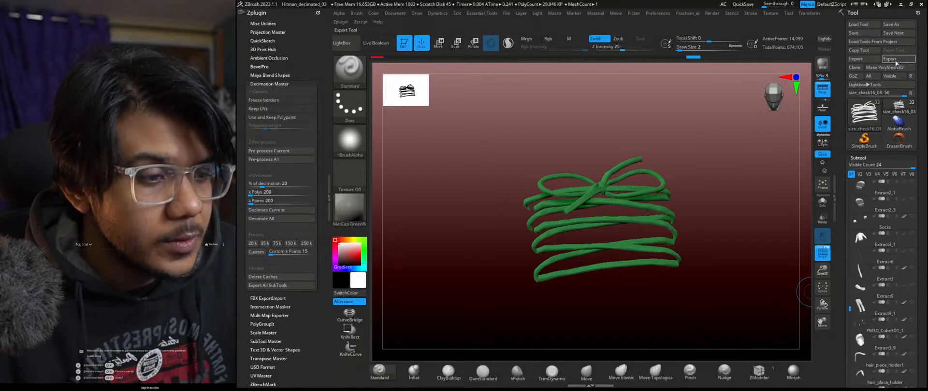
{"action": "left_click", "coordinate": [897, 60]}
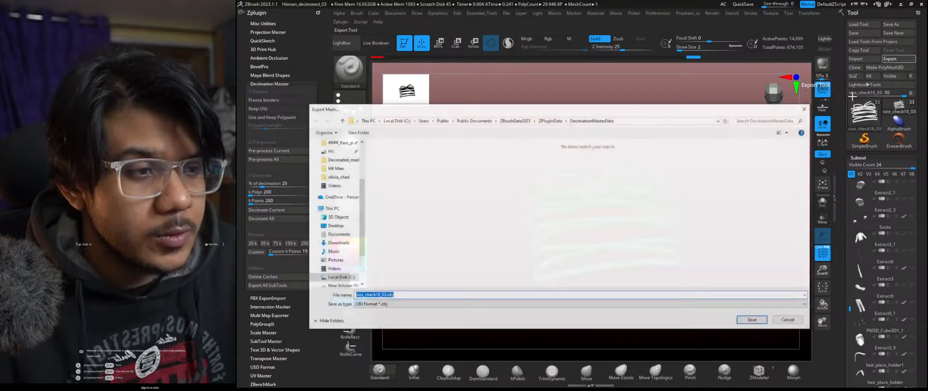
{"action": "left_click", "coordinate": [648, 120]}
{"action": "type", "text": "https://www.youtube.com/live_chat?is_popout=1&v=luBAVw9Ehfo"}
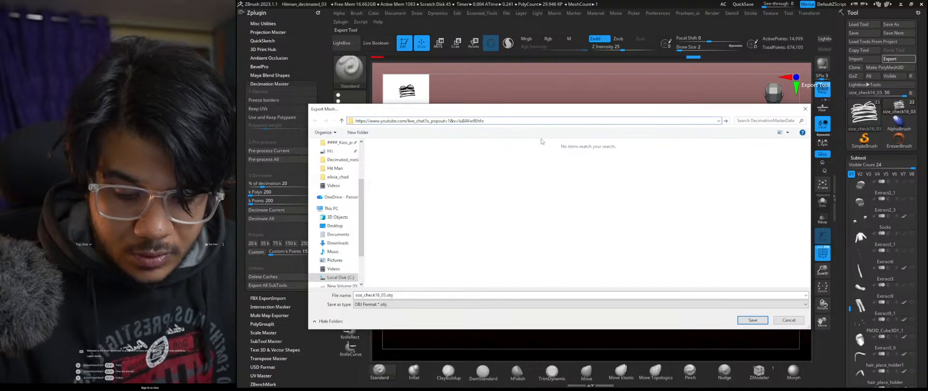
{"action": "key", "text": "BackSpace"}
{"action": "key", "text": "BackSpace"}
{"action": "key", "text": "BackSpace"}
{"action": "key", "text": "BackSpace"}
{"action": "key", "text": "BackSpace"}
{"action": "key", "text": "BackSpace"}
{"action": "key", "text": "BackSpace"}
{"action": "key", "text": "BackSpace"}
{"action": "key", "text": "BackSpace"}
{"action": "key", "text": "BackSpace"}
{"action": "key", "text": "BackSpace"}
{"action": "key", "text": "BackSpace"}
{"action": "key", "text": "BackSpace"}
{"action": "key", "text": "BackSpace"}
{"action": "key", "text": "BackSpace"}
{"action": "key", "text": "BackSpace"}
{"action": "key", "text": "BackSpace"}
{"action": "key", "text": "BackSpace"}
{"action": "key", "text": "BackSpace"}
{"action": "key", "text": "BackSpace"}
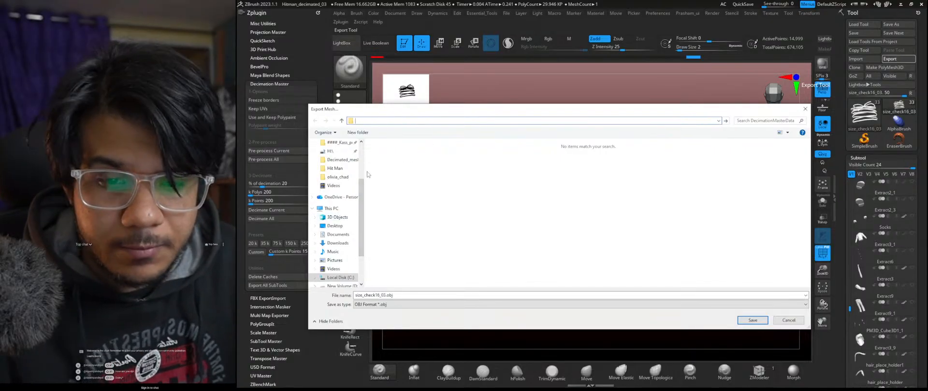
Step: Set the export location to the Decimated_mesh folder inside Hit Man in ###2025January_Showreel_Practice on drive D
{"action": "left_click", "coordinate": [337, 244]}
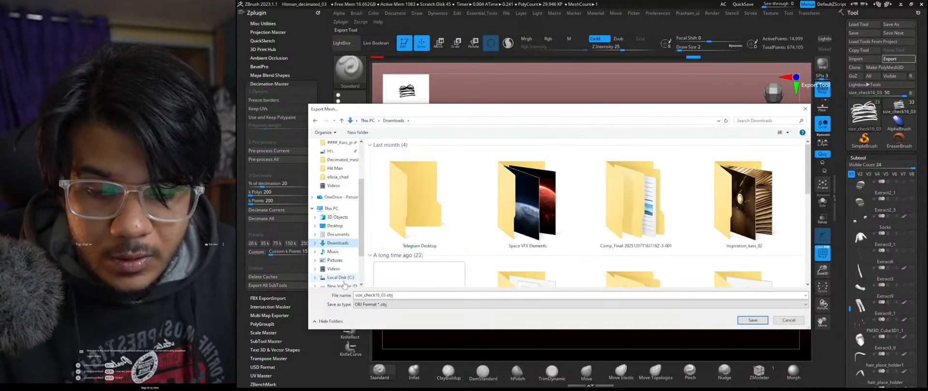
{"action": "left_click", "coordinate": [342, 281]}
{"action": "left_click", "coordinate": [342, 286]}
{"action": "double_click", "coordinate": [431, 174]}
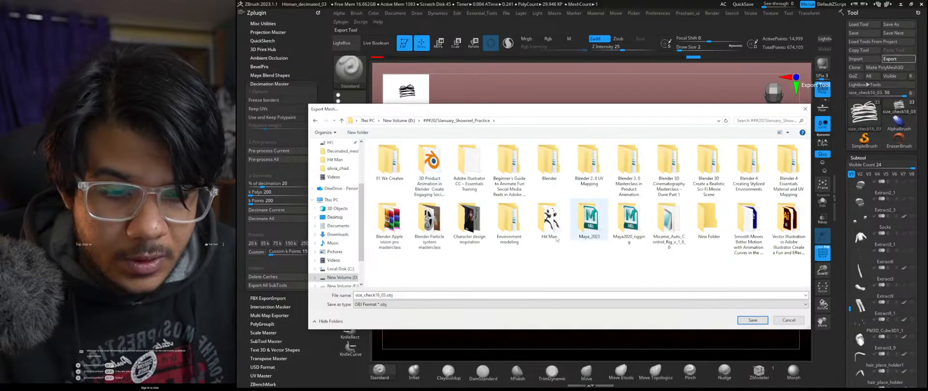
{"action": "double_click", "coordinate": [551, 223]}
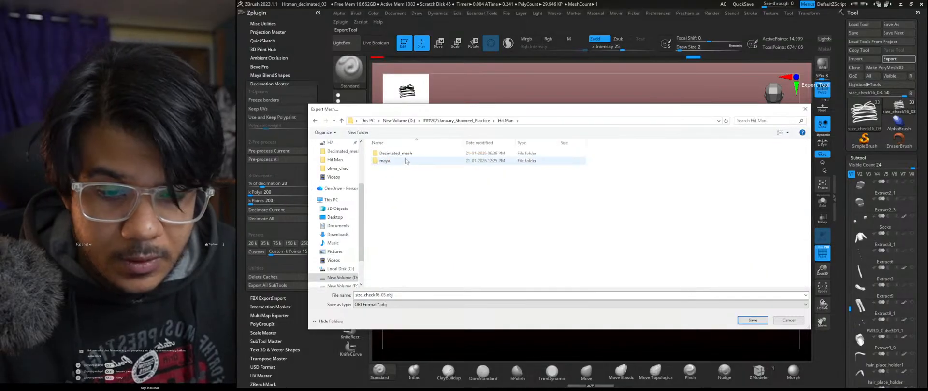
{"action": "double_click", "coordinate": [402, 153]}
{"action": "scroll", "coordinate": [529, 252], "scroll_direction": "down", "scroll_amount": 1}
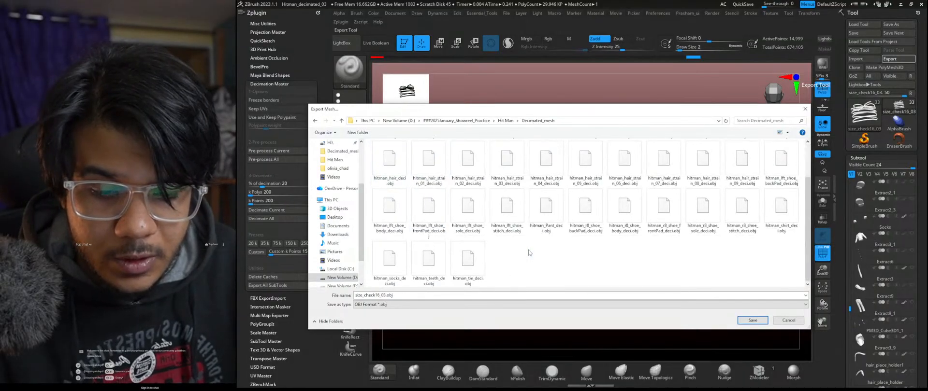
{"action": "left_click_drag", "start_coordinate": [502, 114], "coordinate": [550, 35]}
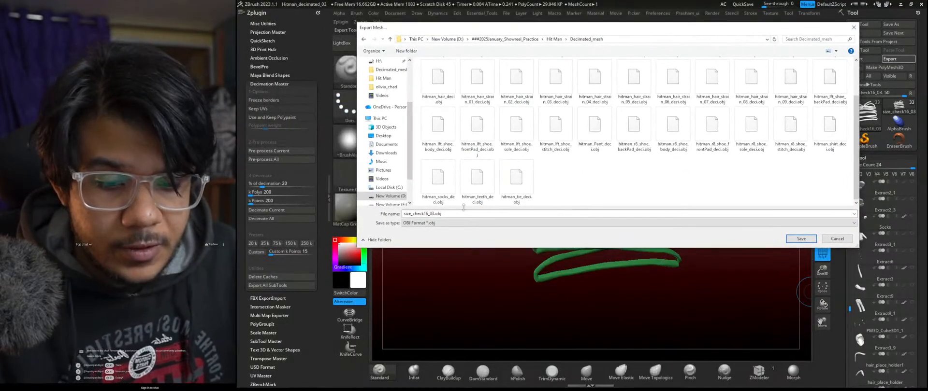
Step: Name the OBJ file hitMan_lft_shoe_lace_deci and export it
{"action": "type", "text": "hi"}
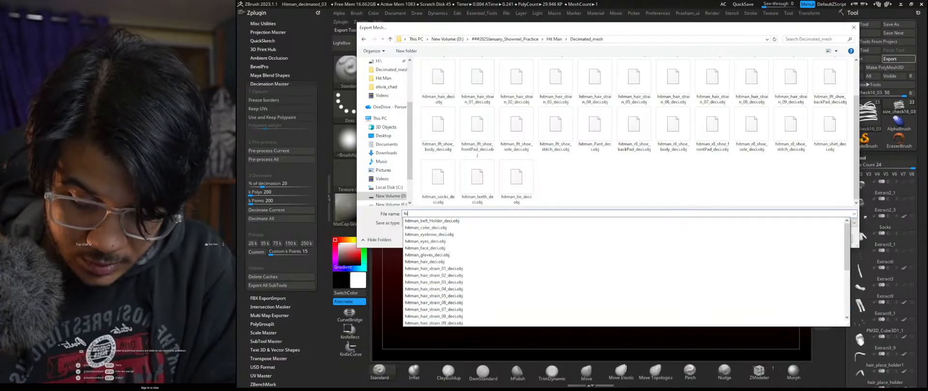
{"action": "type", "text": "tMan_"}
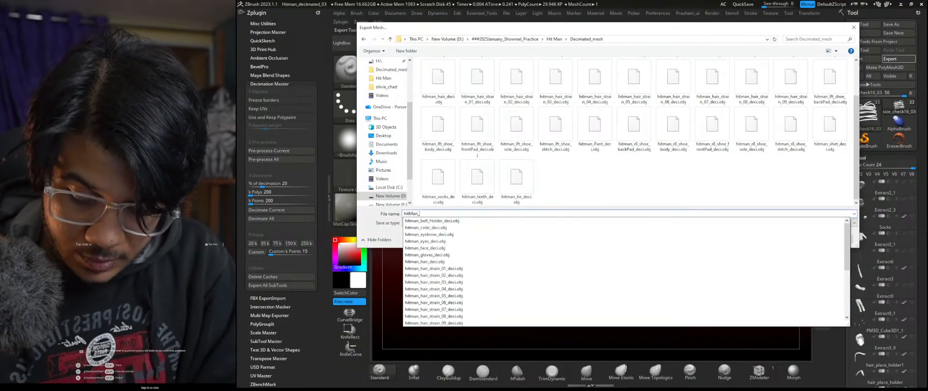
{"action": "type", "text": "lft_shoe"}
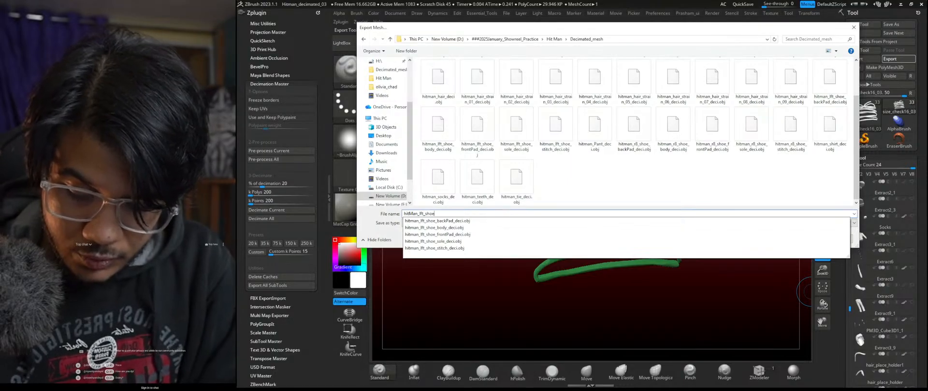
{"action": "type", "text": "_lace_deci"}
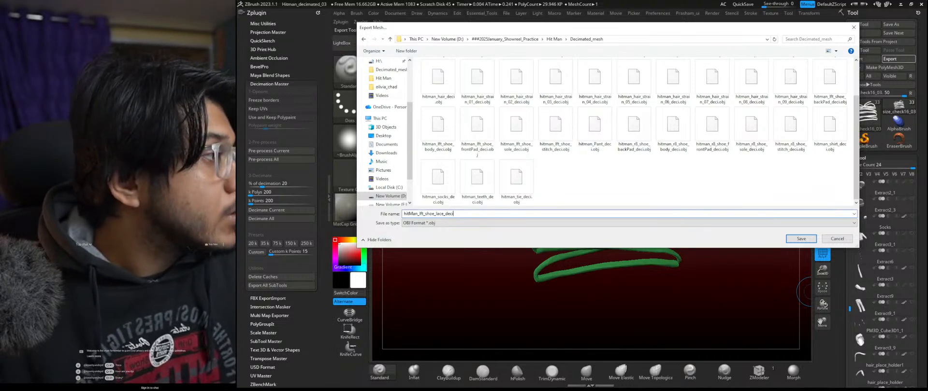
{"action": "left_click", "coordinate": [801, 239]}
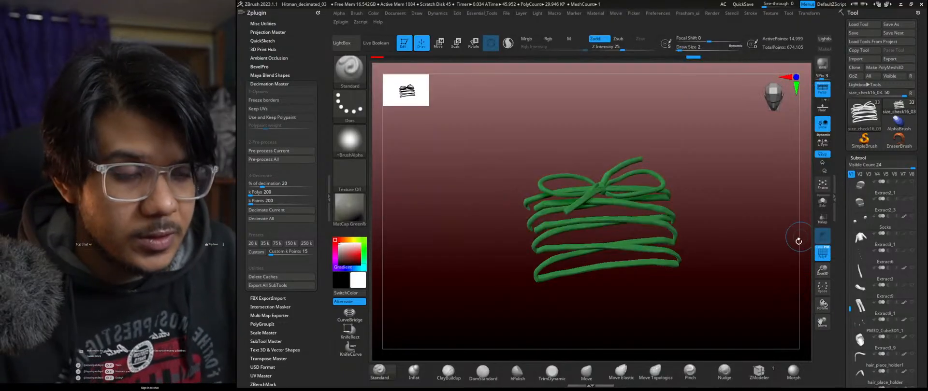
Step: Mirror the lace subtool across the X axis with SubTool Master, appending the copy as a new subtool
{"action": "scroll", "coordinate": [921, 272], "scroll_direction": "down", "scroll_amount": 2}
{"action": "scroll", "coordinate": [922, 272], "scroll_direction": "down", "scroll_amount": 10}
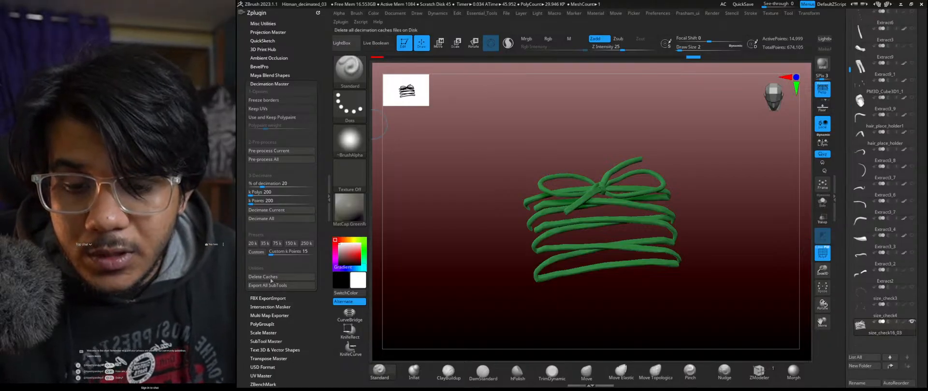
{"action": "left_click", "coordinate": [286, 342]}
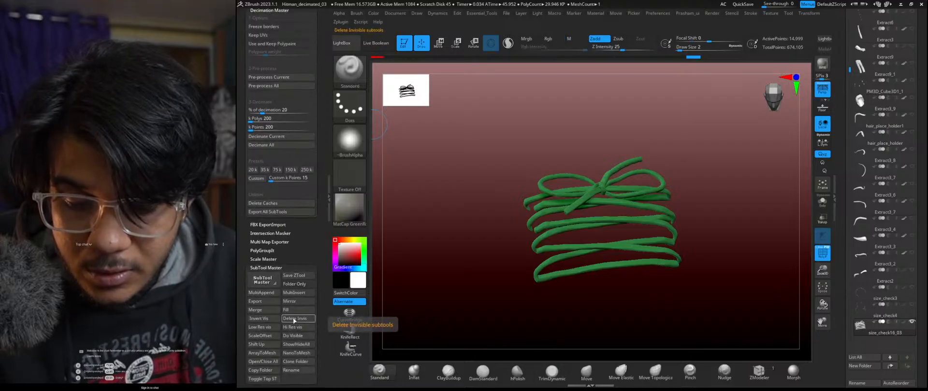
{"action": "left_click", "coordinate": [296, 302]}
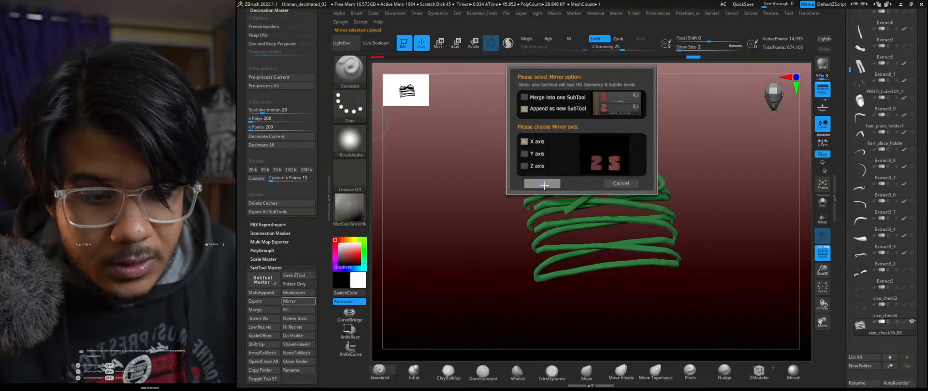
{"action": "left_click", "coordinate": [542, 184]}
{"action": "left_click_drag", "start_coordinate": [469, 281], "coordinate": [722, 281]}
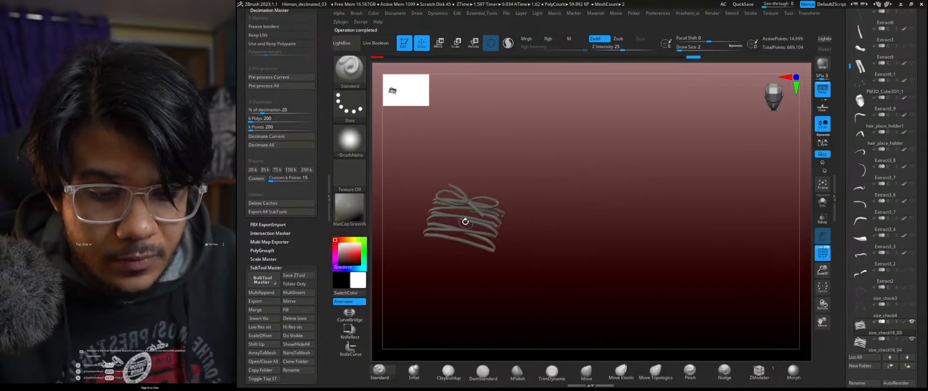
Step: Select the mirrored lace subtool and start exporting it as an OBJ mesh
{"action": "left_click", "coordinate": [464, 209], "text": "alt"}
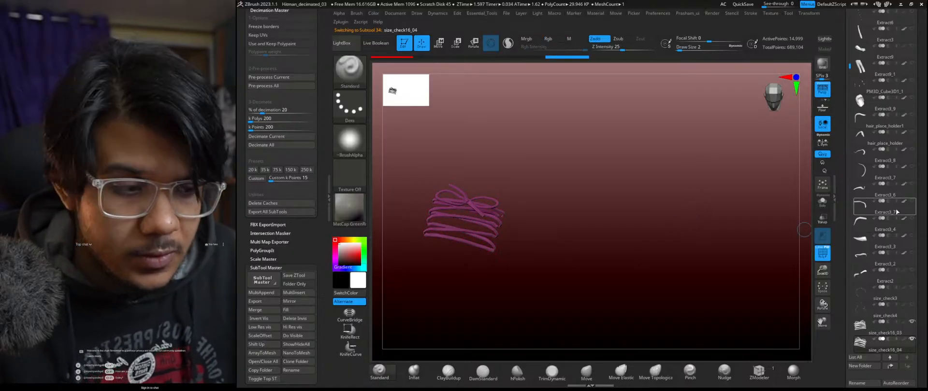
{"action": "left_click_drag", "start_coordinate": [924, 194], "coordinate": [924, 268]}
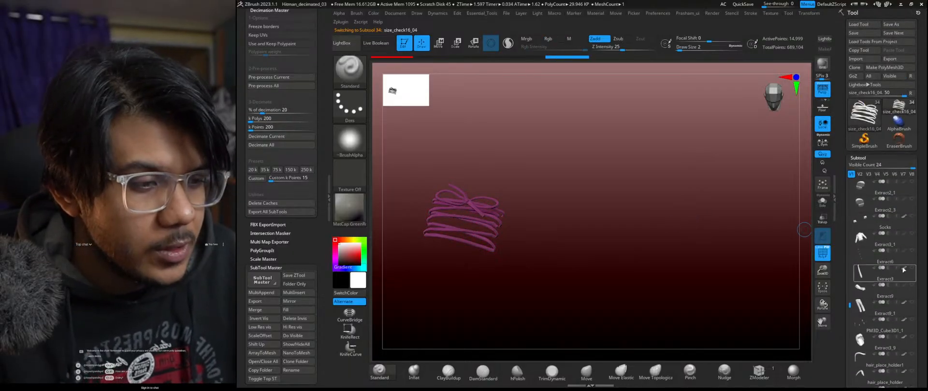
{"action": "left_click", "coordinate": [889, 58]}
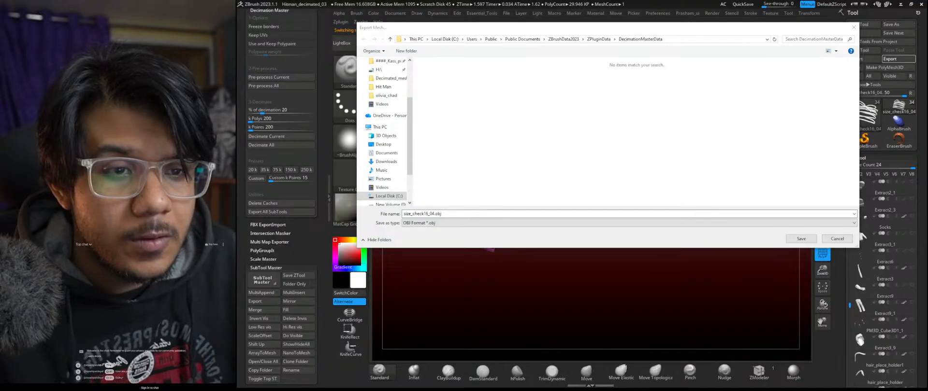
Step: Switch to File Explorer, copy the path of the Decimated_mesh folder, and return to the mesh export
{"action": "key", "text": "alt+Tab"}
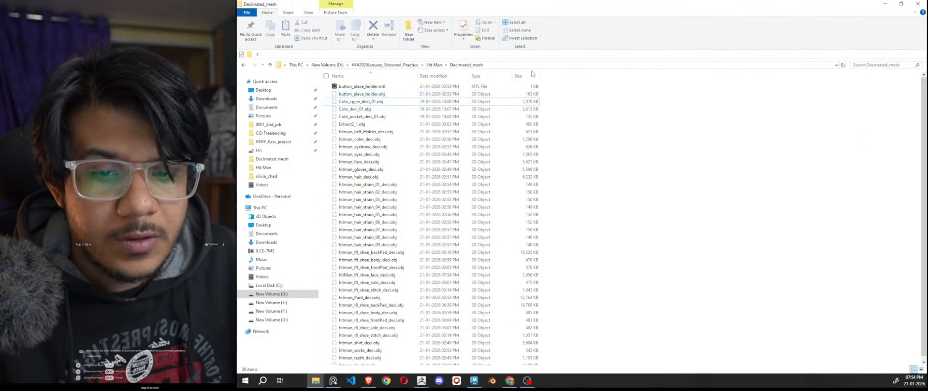
{"action": "scroll", "coordinate": [664, 188], "scroll_direction": "up", "scroll_amount": 5, "text": "ctrl"}
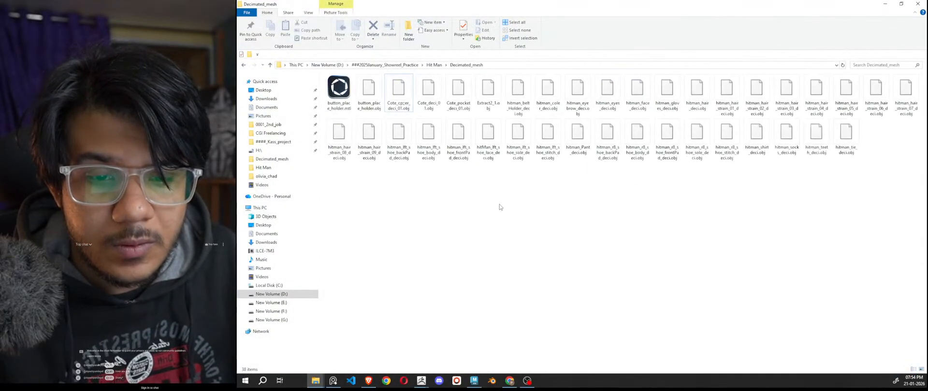
{"action": "left_click", "coordinate": [523, 65]}
{"action": "key", "text": "ctrl+c"}
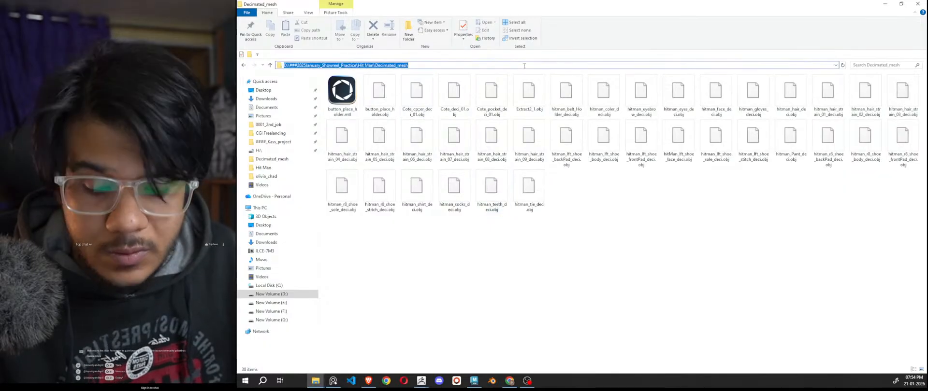
{"action": "left_click", "coordinate": [638, 292]}
{"action": "left_click", "coordinate": [885, 5]}
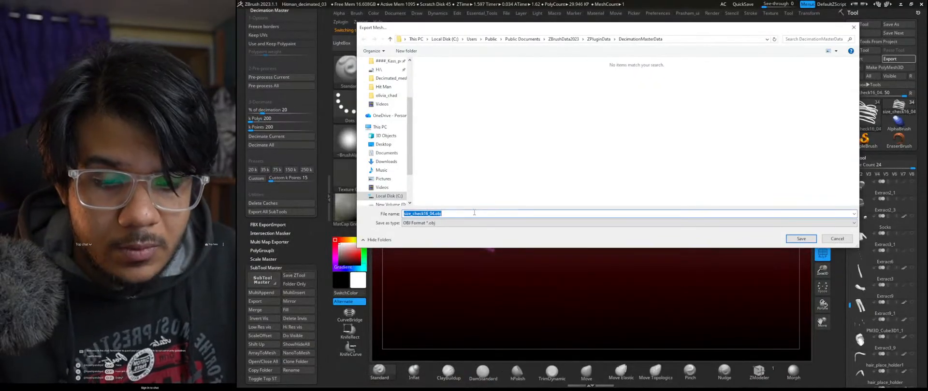
Step: Set the mirrored lace's export location to the copied Decimated_mesh folder path
{"action": "left_click", "coordinate": [698, 43]}
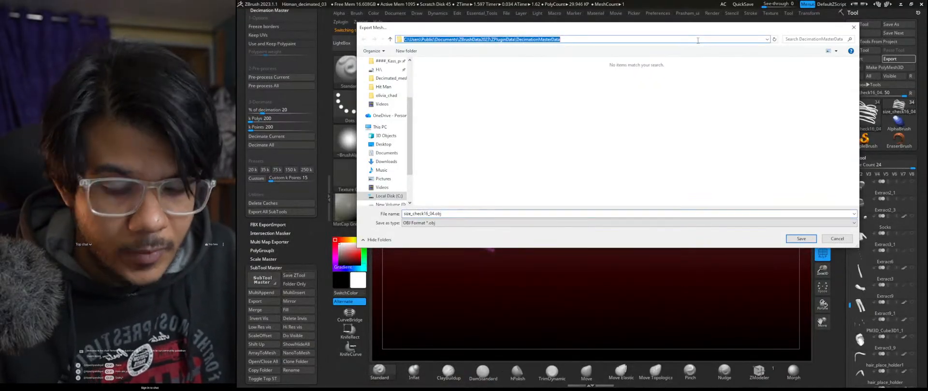
{"action": "key", "text": "ctrl+v"}
{"action": "key", "text": "Return"}
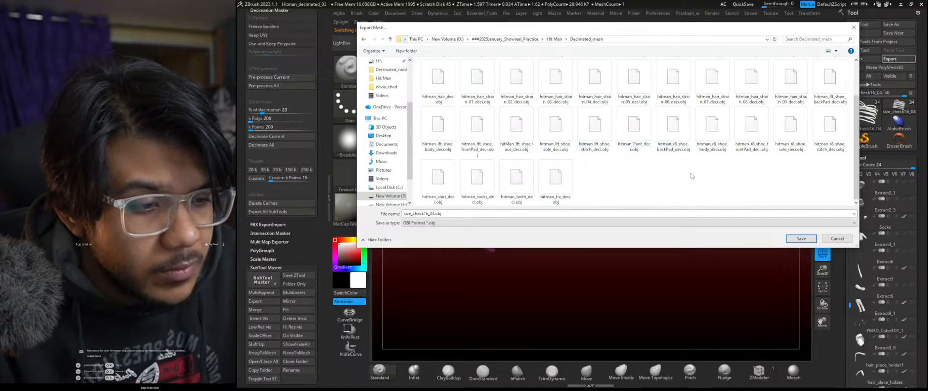
Step: Examine the exported left and right shoe meshes in the Decimated_mesh folder for their naming pattern and a missing lace file
{"action": "scroll", "coordinate": [690, 176], "scroll_direction": "up", "scroll_amount": 1}
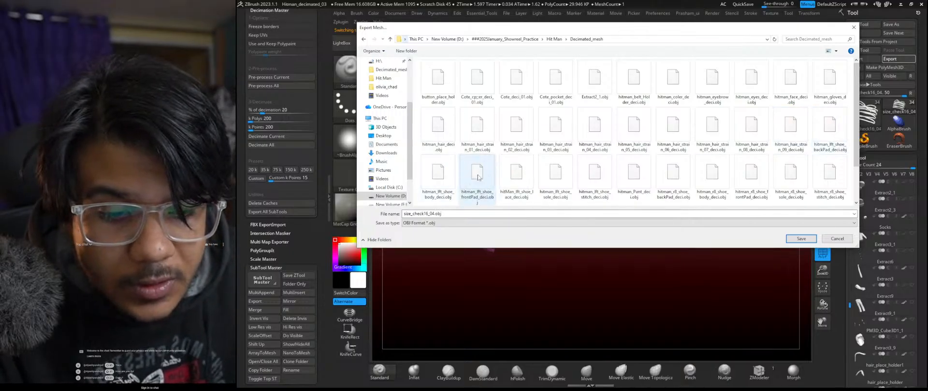
{"action": "left_click", "coordinate": [514, 177]}
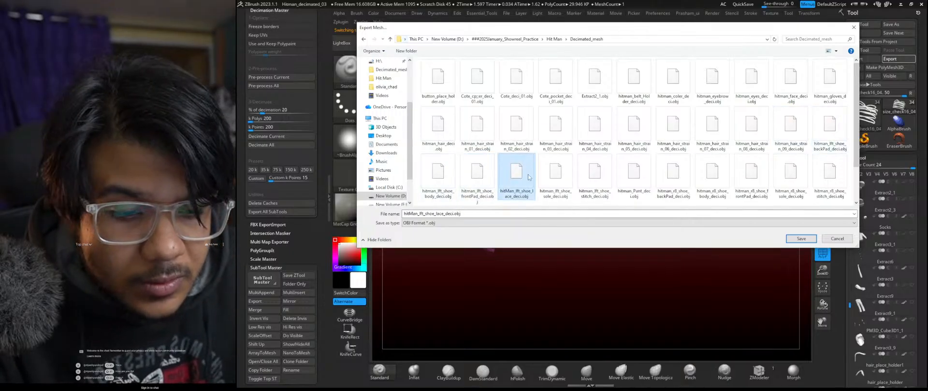
{"action": "left_click", "coordinate": [557, 177]}
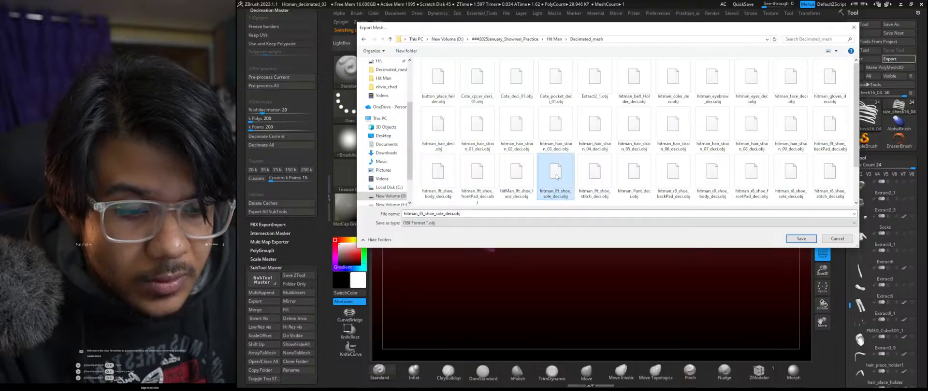
{"action": "left_click", "coordinate": [599, 175]}
{"action": "left_click", "coordinate": [635, 175]}
{"action": "left_click", "coordinate": [675, 175]}
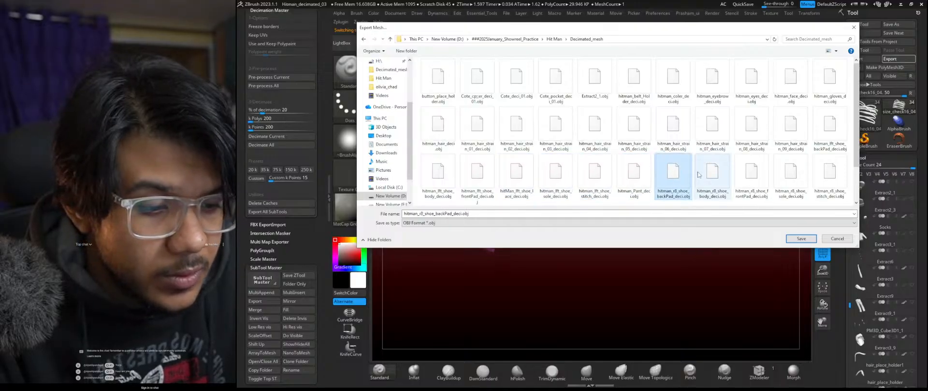
{"action": "left_click", "coordinate": [714, 175]}
{"action": "left_click", "coordinate": [752, 175]}
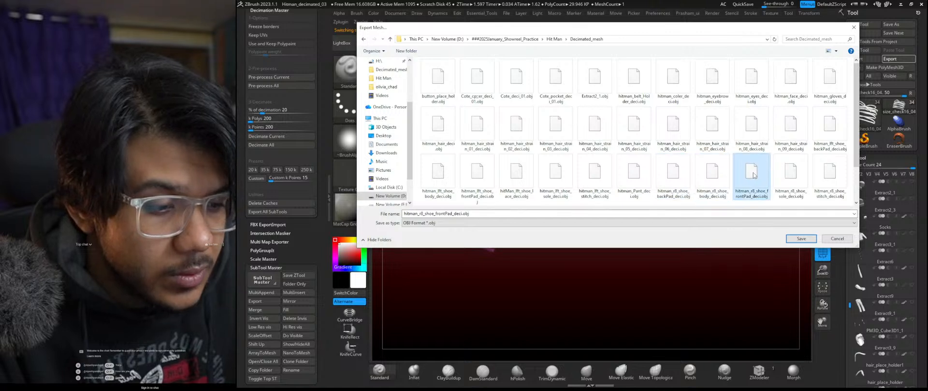
{"action": "left_click", "coordinate": [792, 176]}
{"action": "left_click", "coordinate": [828, 175]}
{"action": "scroll", "coordinate": [811, 176], "scroll_direction": "down", "scroll_amount": 1}
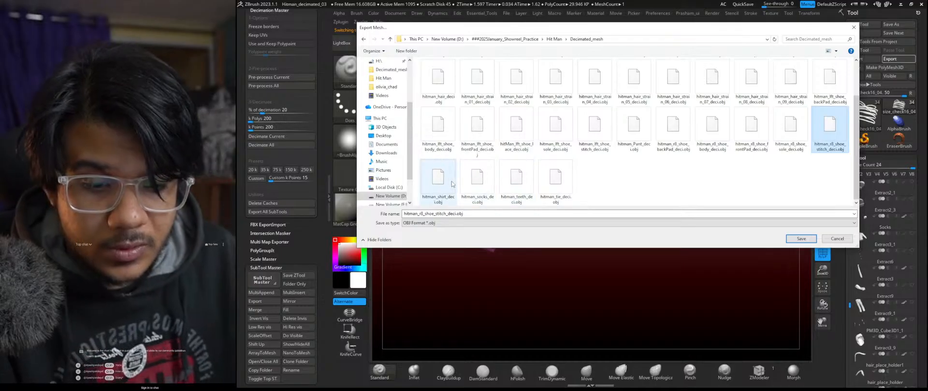
{"action": "scroll", "coordinate": [457, 184], "scroll_direction": "up", "scroll_amount": 1}
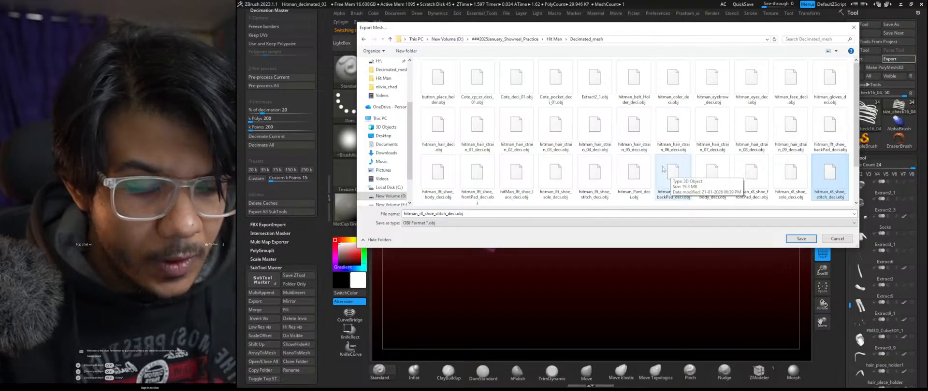
{"action": "left_click", "coordinate": [829, 130]}
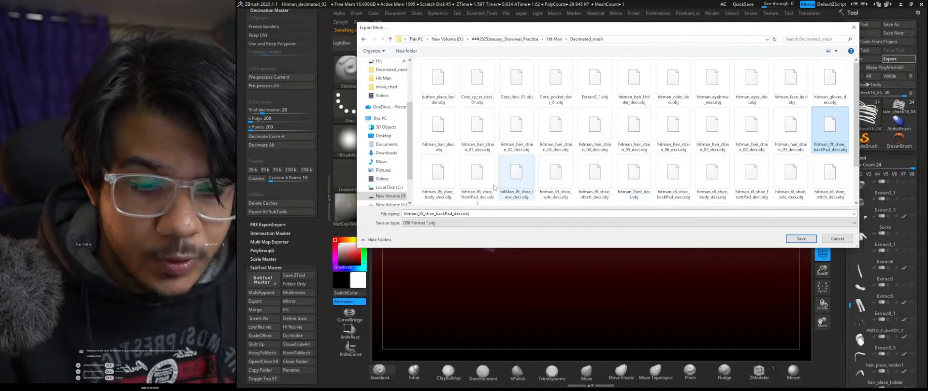
{"action": "left_click", "coordinate": [445, 188]}
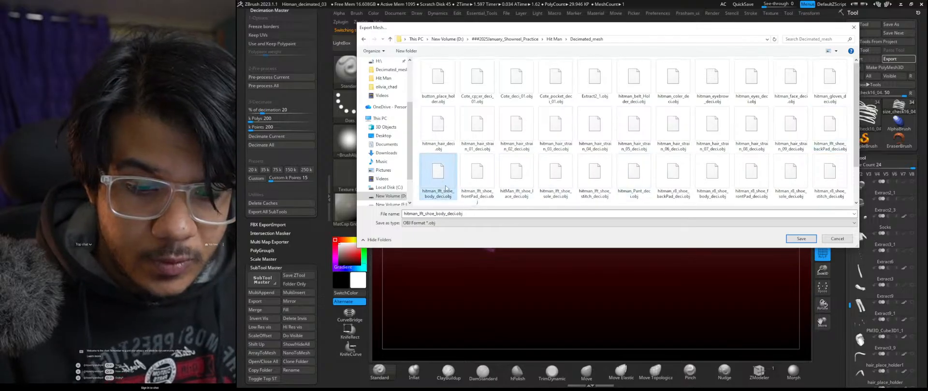
{"action": "left_click", "coordinate": [476, 177]}
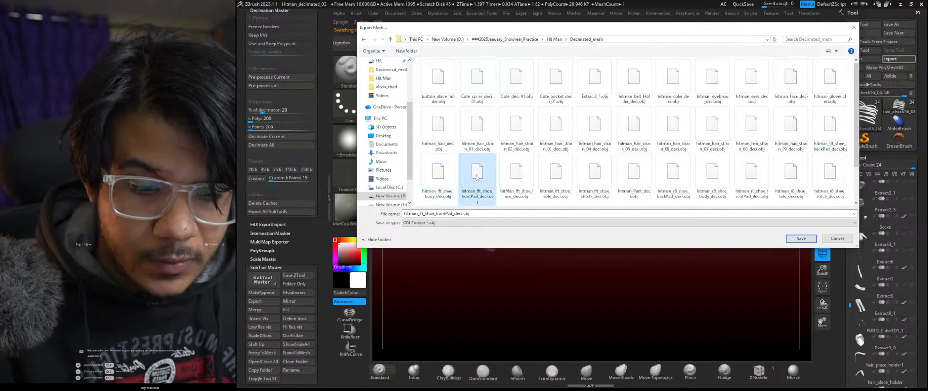
Step: Export the mirrored lace as hitMan_r8_shoe_lace_deci.obj, basing its name on the left lace's file
{"action": "left_click", "coordinate": [516, 179]}
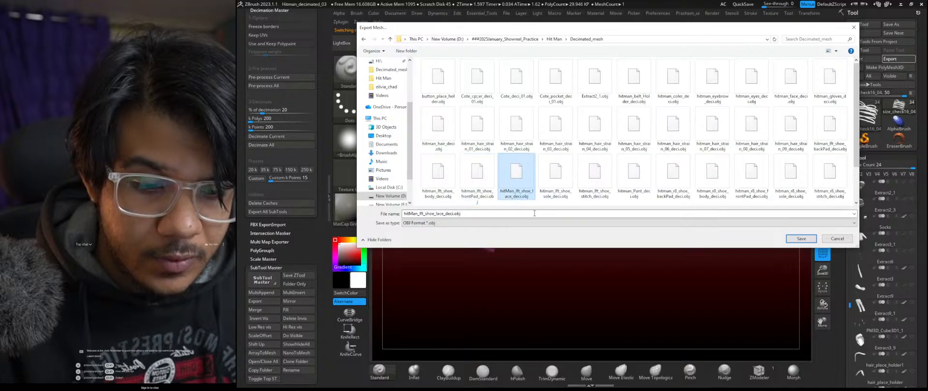
{"action": "left_click", "coordinate": [424, 215]}
{"action": "left_click", "coordinate": [423, 214]}
{"action": "key", "text": "BackSpace"}
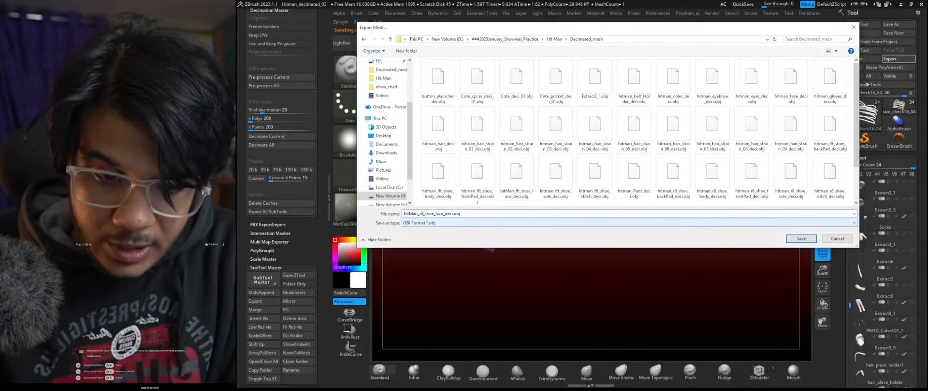
{"action": "left_click", "coordinate": [800, 239]}
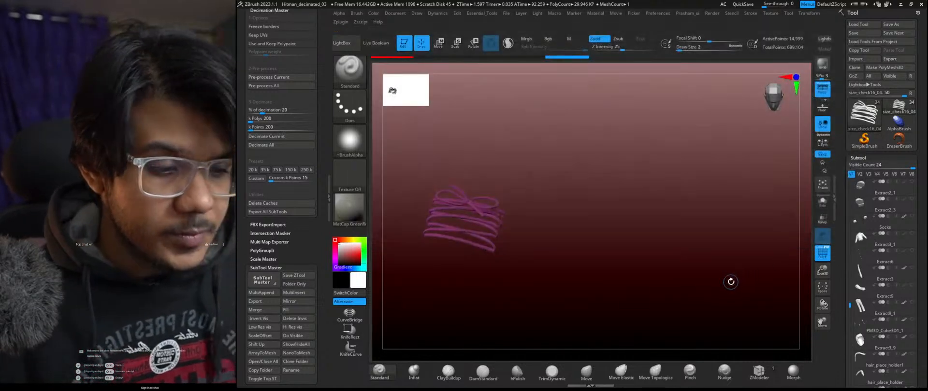
Step: Save the project over the existing Hitman_decimated_03.zpr file
{"action": "mouse_move", "coordinate": [700, 288]}
{"action": "left_mouse_down"}
{"action": "mouse_move", "coordinate": [704, 282]}
{"action": "mouse_move", "coordinate": [665, 273]}
{"action": "mouse_move", "coordinate": [672, 284]}
{"action": "left_mouse_up"}
{"action": "key", "text": "ctrl"}
{"action": "key", "text": "ctrl+s"}
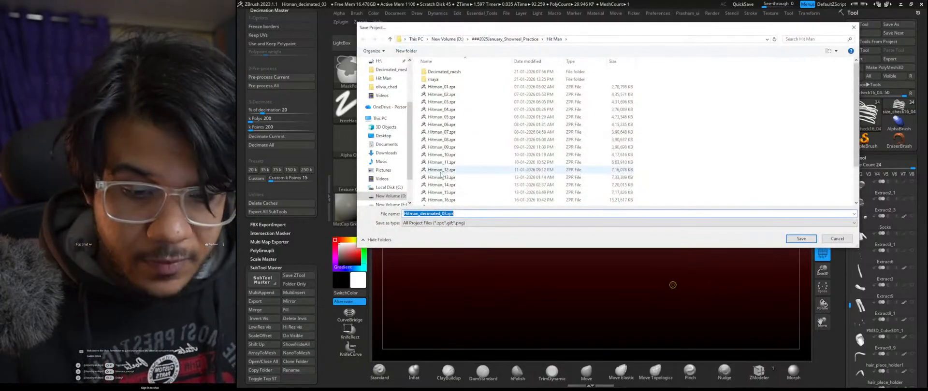
{"action": "double_click", "coordinate": [476, 181]}
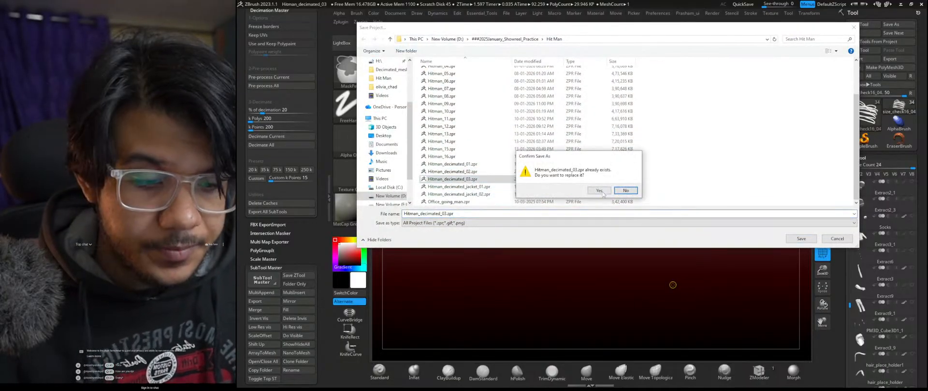
{"action": "left_click", "coordinate": [599, 191]}
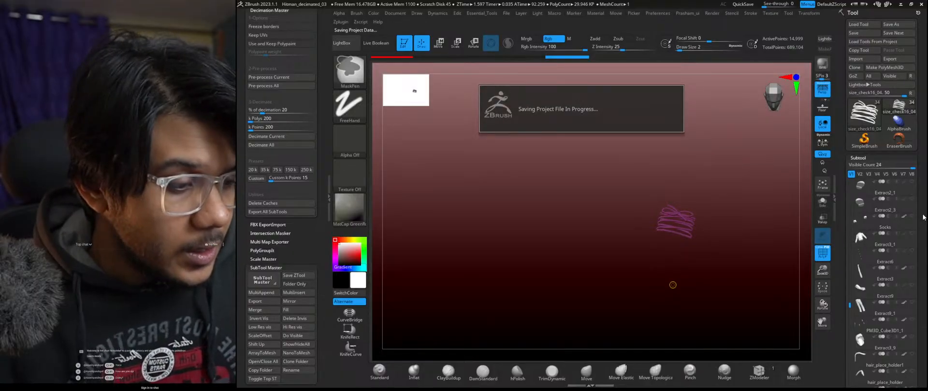
Step: Collapse the plugin tray and turn on the visibility of all of the character's subtools
{"action": "left_click", "coordinate": [332, 197]}
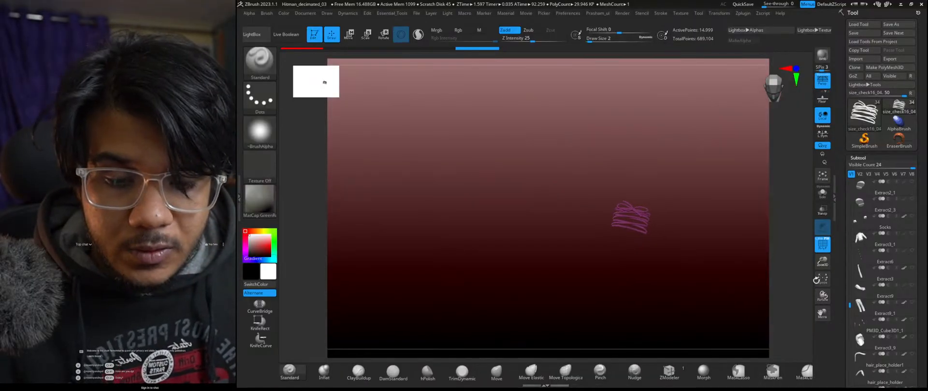
{"action": "left_click_drag", "start_coordinate": [920, 244], "coordinate": [914, 178]}
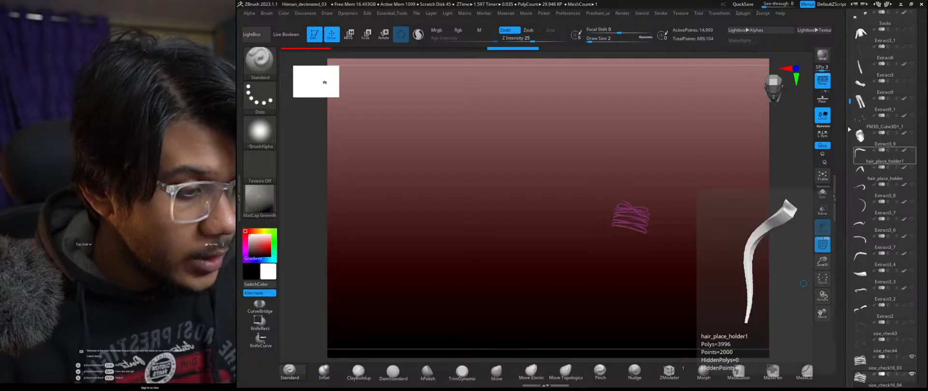
{"action": "left_click_drag", "start_coordinate": [851, 101], "coordinate": [853, 227]}
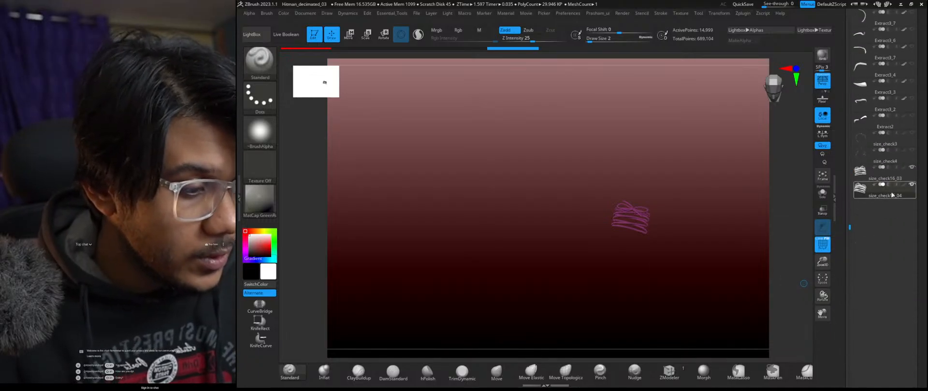
{"action": "left_click_drag", "start_coordinate": [847, 230], "coordinate": [852, 4]}
{"action": "left_click_drag", "start_coordinate": [926, 143], "coordinate": [923, 208]}
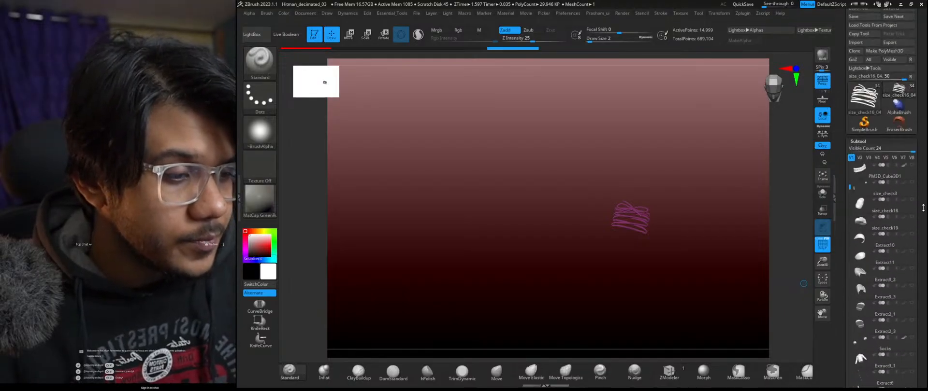
{"action": "left_click_drag", "start_coordinate": [849, 186], "coordinate": [846, 151]}
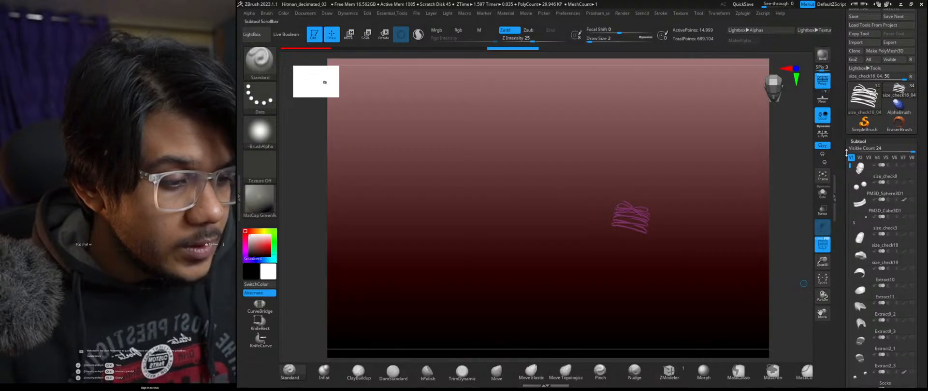
{"action": "left_click", "coordinate": [914, 166]}
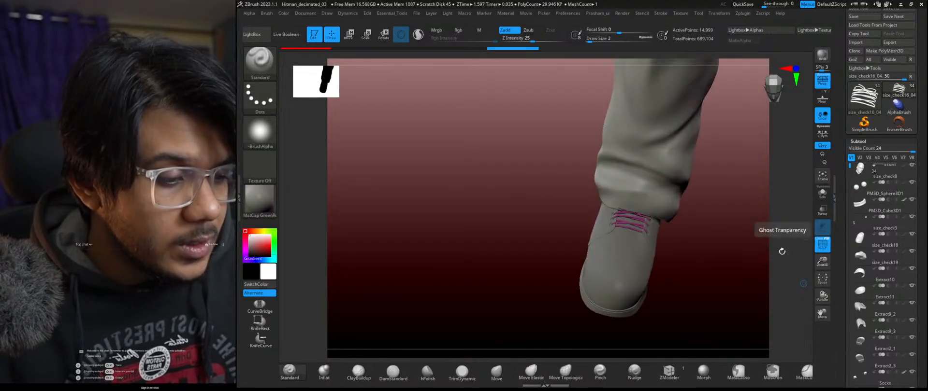
Step: Bring the full character into a front view and save the project again, replacing Hitman_decimated_03.zpr
{"action": "left_click_drag", "start_coordinate": [718, 296], "coordinate": [794, 269]}
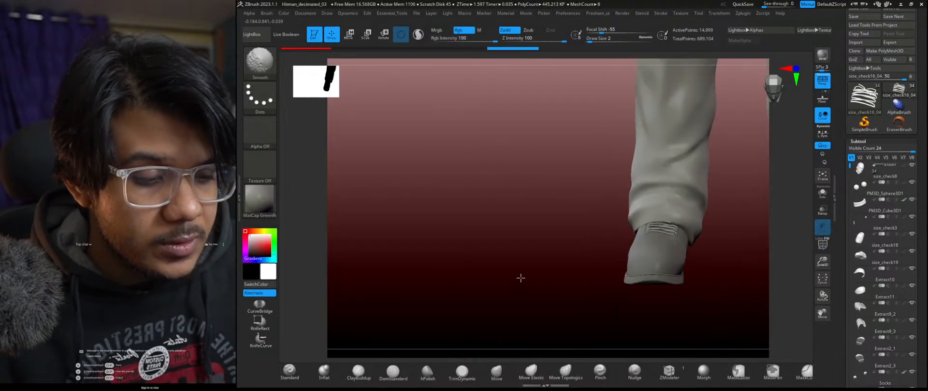
{"action": "left_click_drag", "start_coordinate": [605, 314], "coordinate": [638, 283]}
{"action": "scroll", "coordinate": [846, 135], "scroll_direction": "down", "scroll_amount": 2}
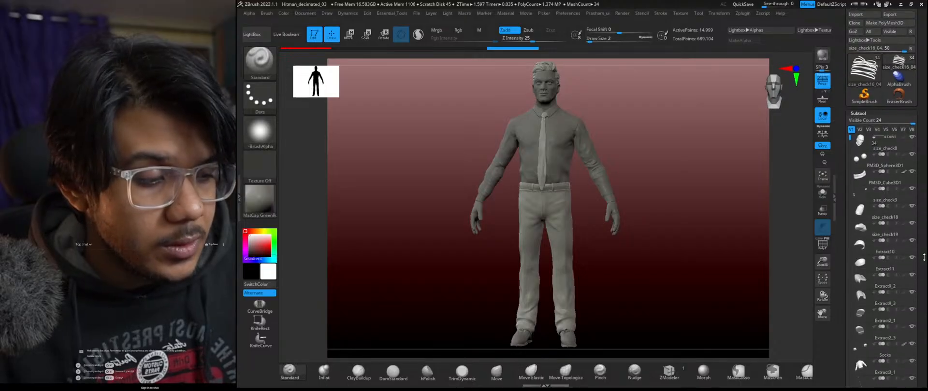
{"action": "mouse_move", "coordinate": [851, 136]}
{"action": "left_mouse_down"}
{"action": "mouse_move", "coordinate": [847, 281]}
{"action": "mouse_move", "coordinate": [838, 129]}
{"action": "left_mouse_up"}
{"action": "left_click_drag", "start_coordinate": [674, 198], "coordinate": [675, 199]}
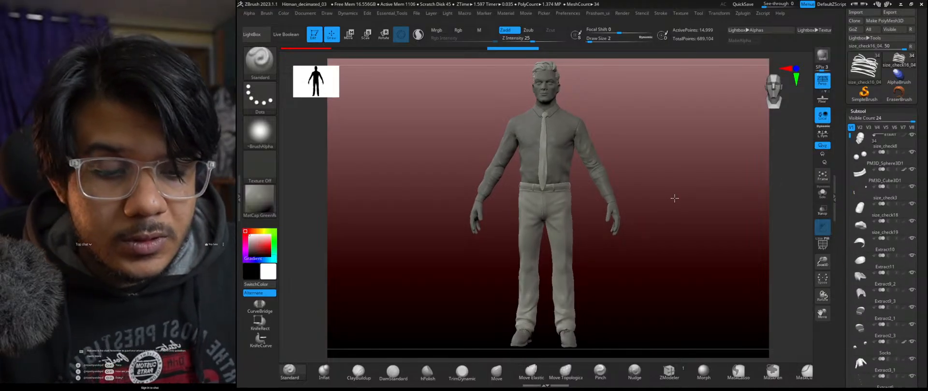
{"action": "key", "text": "ctrl"}
{"action": "key", "text": "ctrl+s"}
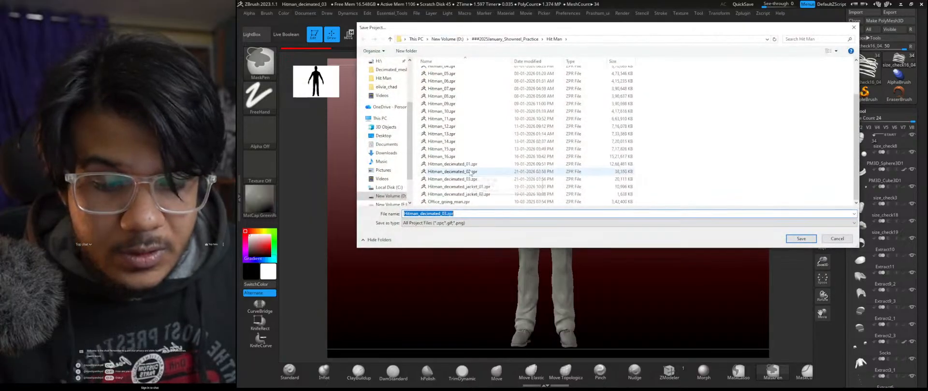
{"action": "left_click", "coordinate": [476, 179]}
{"action": "key", "text": "Return"}
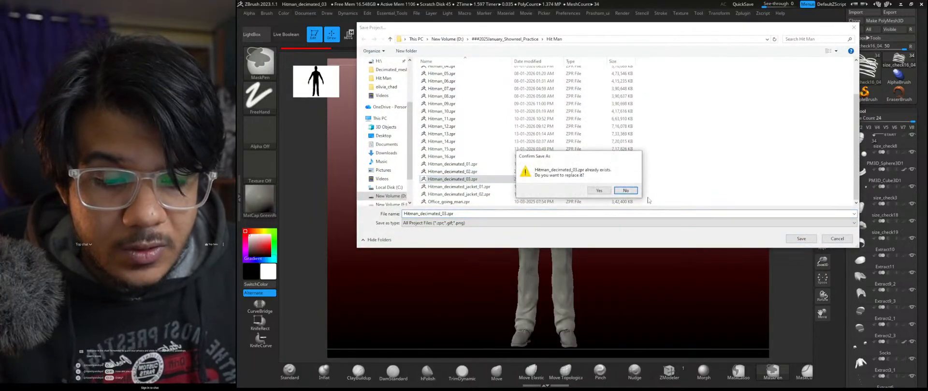
{"action": "left_click", "coordinate": [599, 190]}
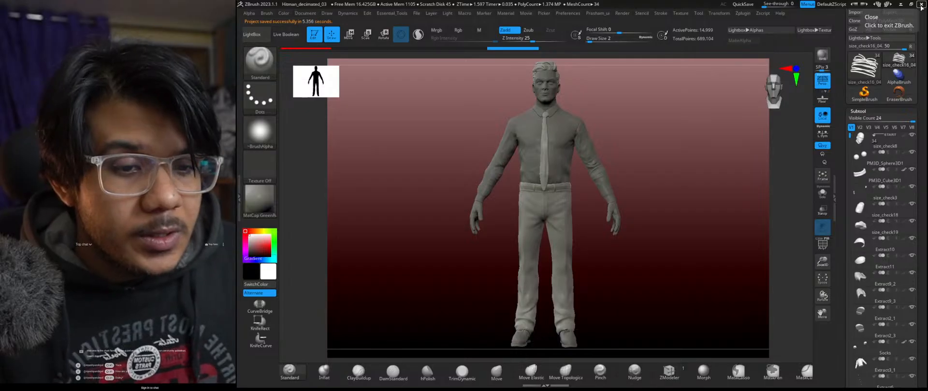
Step: Close ZBrush without saving further changes and switch to the jacket retopology scene in Maya
{"action": "left_click", "coordinate": [921, 5]}
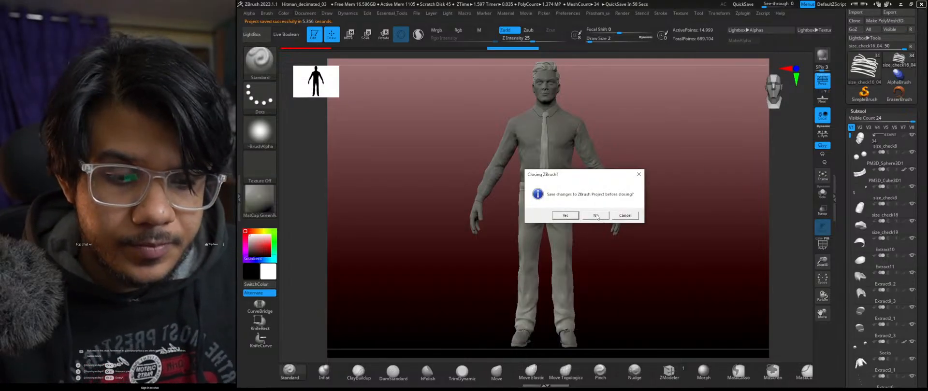
{"action": "left_click", "coordinate": [596, 216]}
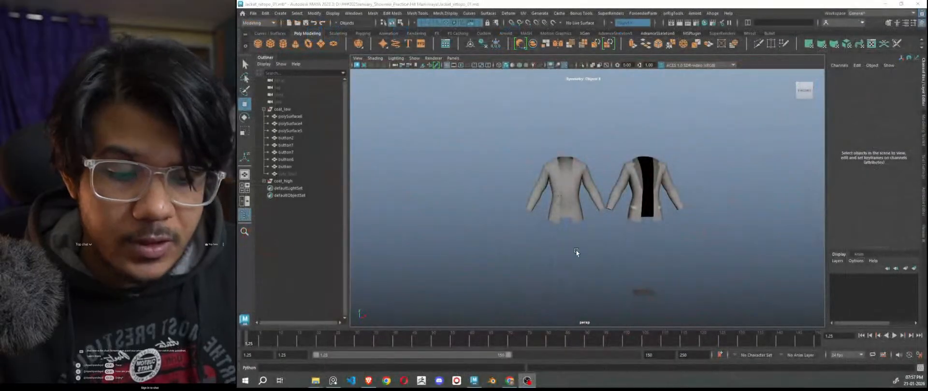
{"action": "scroll", "coordinate": [598, 245], "scroll_direction": "up", "scroll_amount": 5}
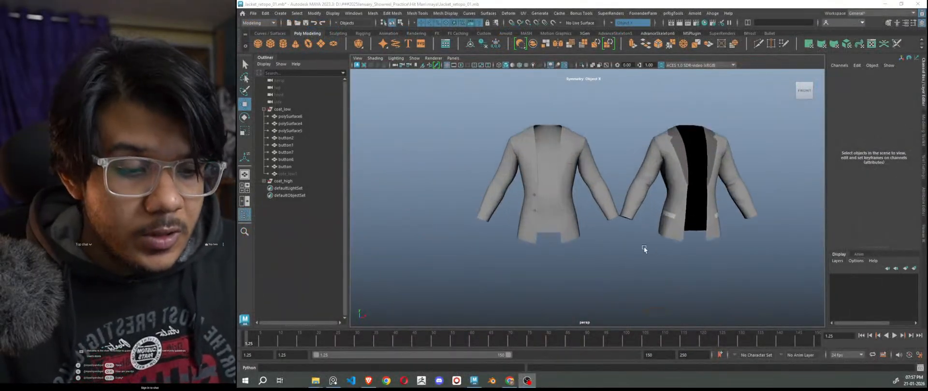
Step: Set the coat_low group's Translate X to 0, then deselect it and frame the jackets
{"action": "left_click", "coordinate": [577, 156]}
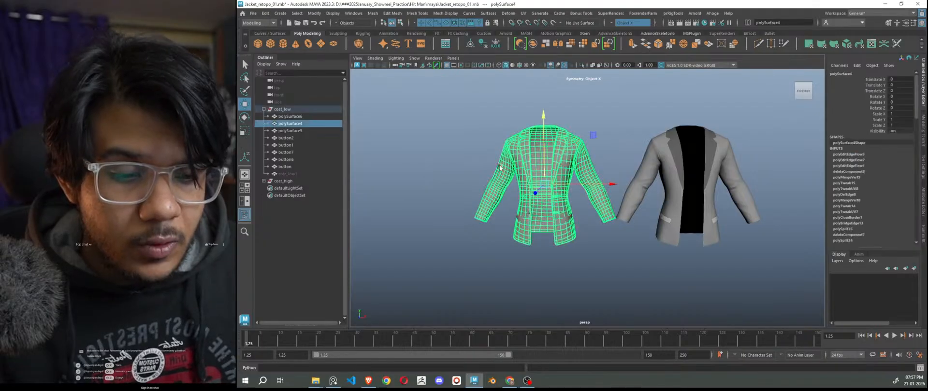
{"action": "left_click", "coordinate": [283, 110]}
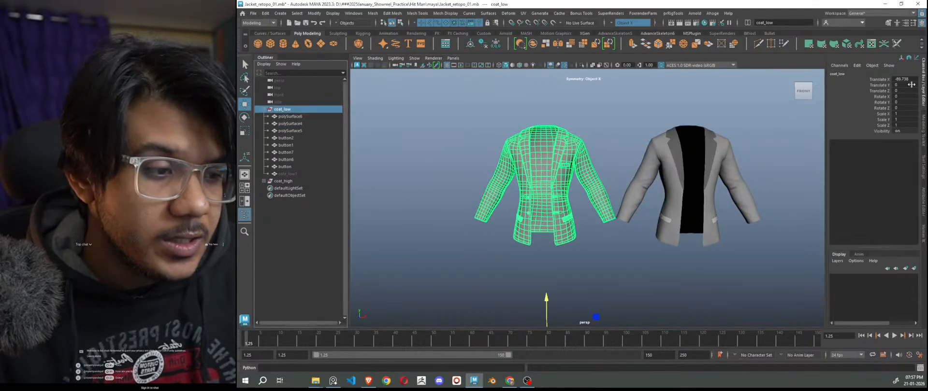
{"action": "type", "text": "0"}
{"action": "key", "text": "Return"}
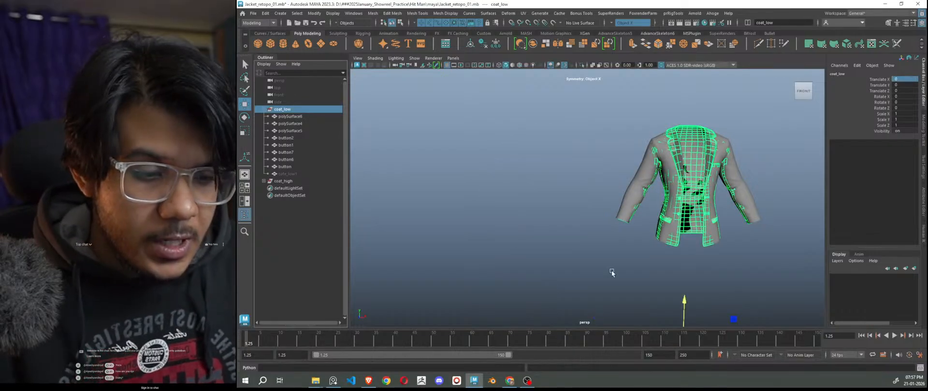
{"action": "left_click", "coordinate": [581, 267]}
{"action": "key", "text": "f"}
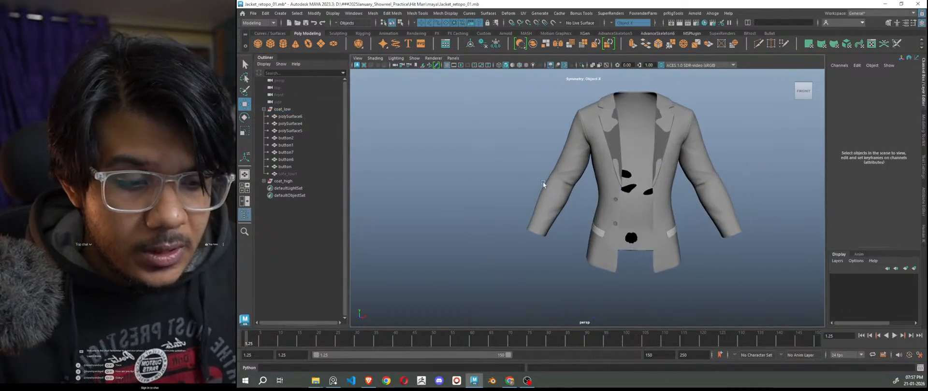
Step: Hide the coat_high group and clear the selection so only the low-poly jacket shows
{"action": "left_click", "coordinate": [300, 182]}
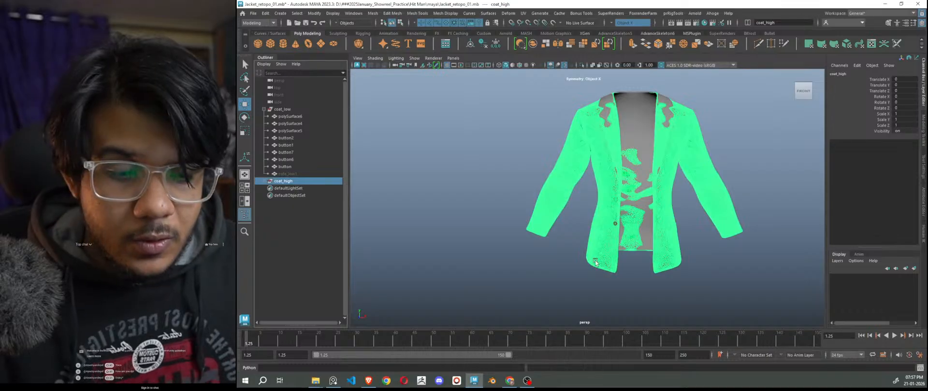
{"action": "key", "text": "h"}
{"action": "left_click", "coordinate": [501, 278]}
{"action": "scroll", "coordinate": [671, 292], "scroll_direction": "down", "scroll_amount": 4}
{"action": "left_click_drag", "start_coordinate": [690, 284], "coordinate": [646, 256], "text": "alt"}
{"action": "scroll", "coordinate": [674, 285], "scroll_direction": "down", "scroll_amount": 3}
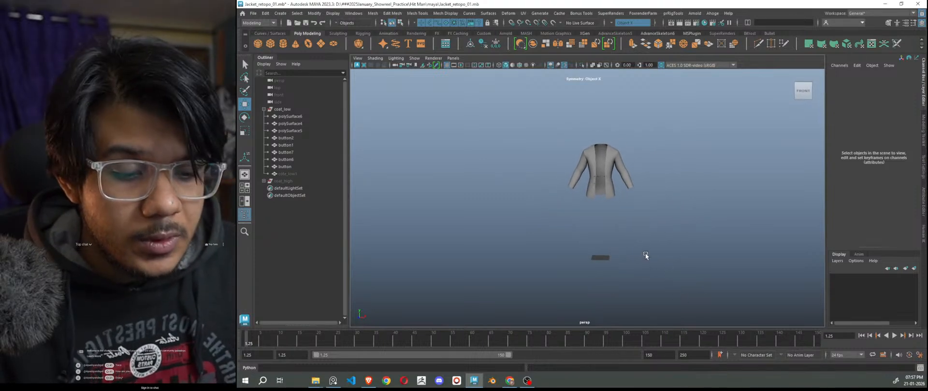
Step: Open the Decimated_mesh folder in File Explorer and import the decimated tie OBJ into the Maya jacket scene
{"action": "mouse_move", "coordinate": [316, 382]}
{"action": "left_click", "coordinate": [358, 351]}
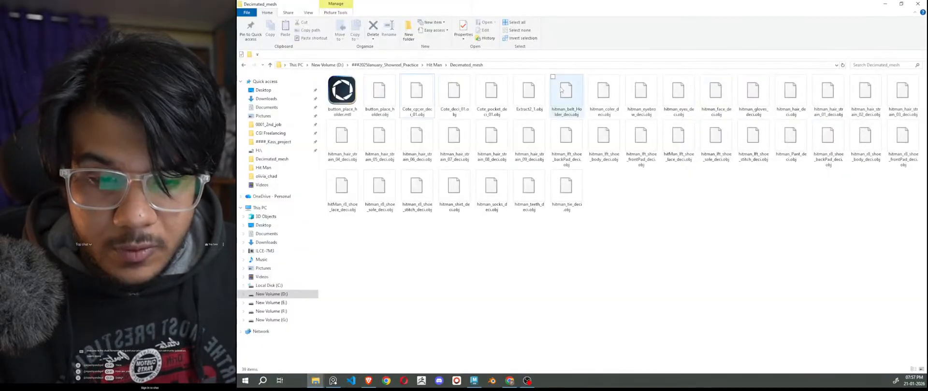
{"action": "left_click_drag", "start_coordinate": [593, 5], "coordinate": [725, 0]}
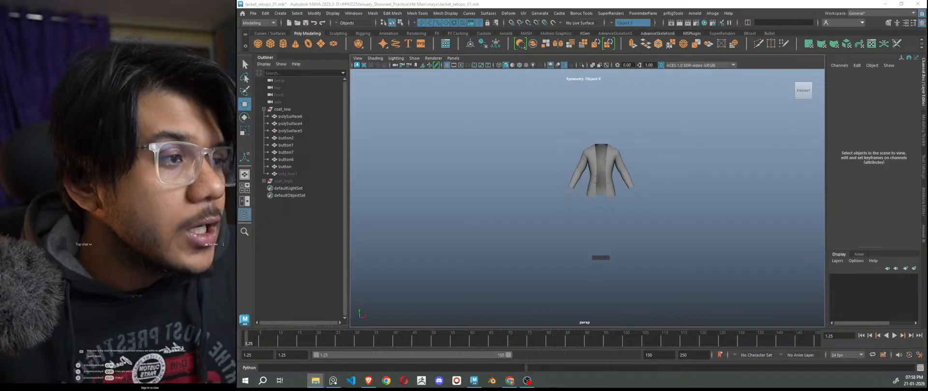
{"action": "left_click_drag", "start_coordinate": [927, 145], "coordinate": [617, 170]}
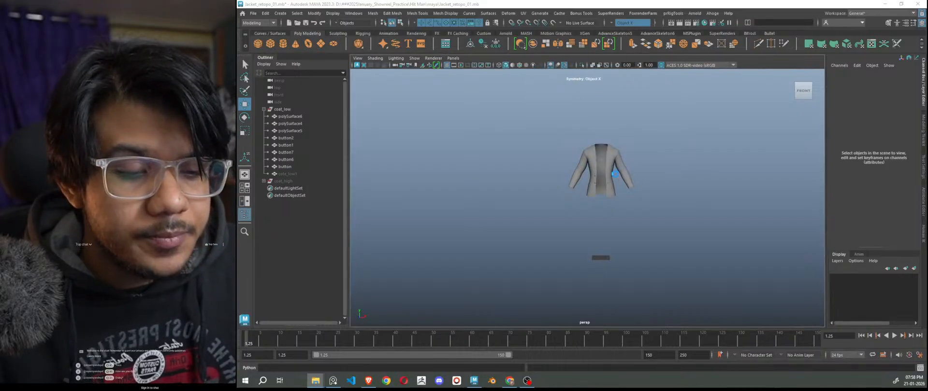
{"action": "scroll", "coordinate": [616, 168], "scroll_direction": "up", "scroll_amount": 5}
{"action": "middle_click_drag", "start_coordinate": [616, 168], "coordinate": [586, 208], "text": "alt"}
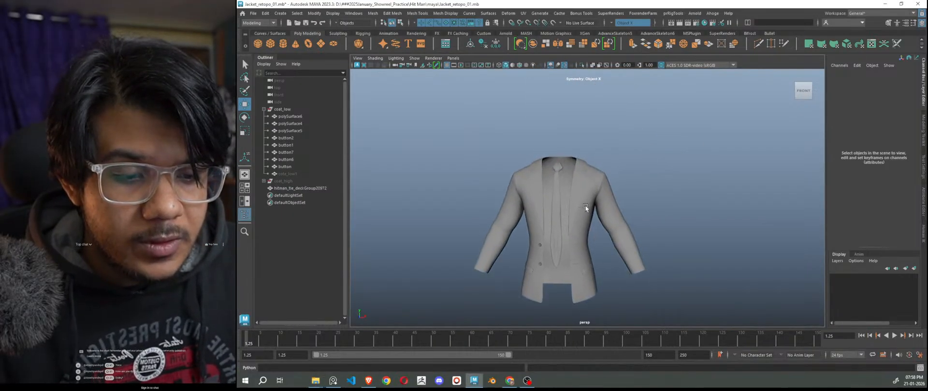
{"action": "scroll", "coordinate": [562, 194], "scroll_direction": "up", "scroll_amount": 4}
{"action": "mouse_move", "coordinate": [561, 194]}
{"action": "left_mouse_down", "text": "alt"}
{"action": "mouse_move", "coordinate": [578, 195]}
{"action": "mouse_move", "coordinate": [563, 194]}
{"action": "left_mouse_up", "text": "alt"}
{"action": "scroll", "coordinate": [564, 193], "scroll_direction": "down", "scroll_amount": 6}
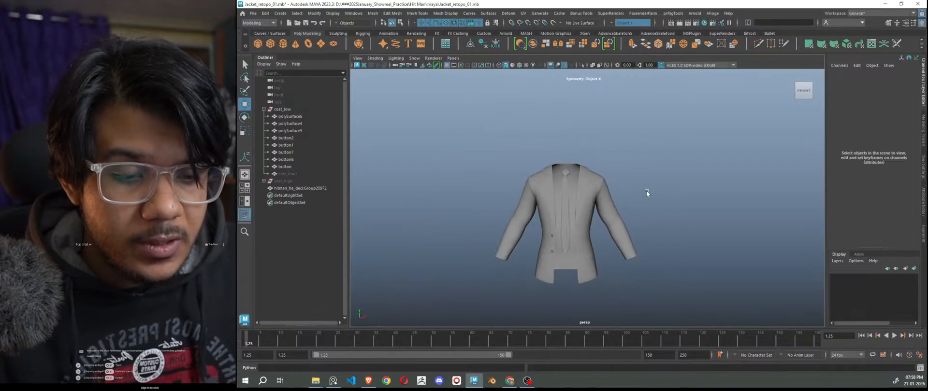
{"action": "middle_click_drag", "start_coordinate": [662, 204], "coordinate": [665, 169], "text": "alt"}
{"action": "left_click_drag", "start_coordinate": [665, 166], "coordinate": [645, 170], "text": "alt"}
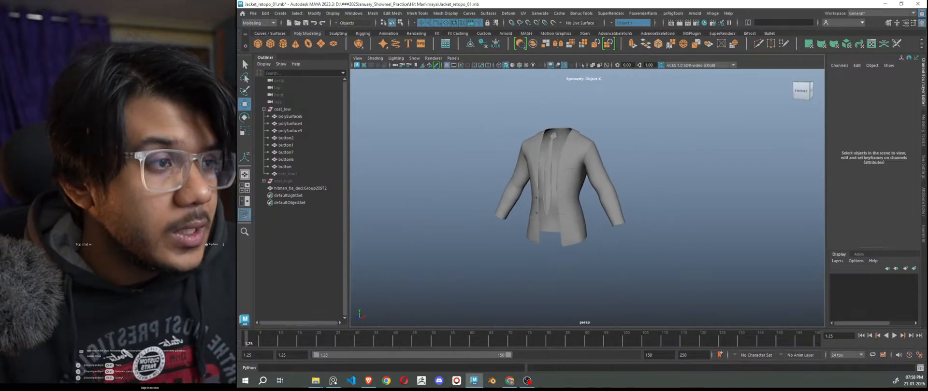
Step: Import the decimated teeth and socks OBJ files from the Decimated_mesh folder into the scene
{"action": "left_click_drag", "start_coordinate": [694, 1], "coordinate": [594, 148]}
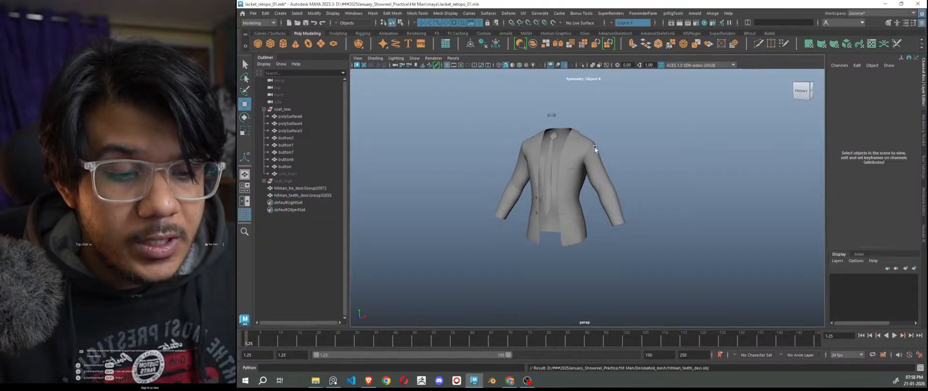
{"action": "left_click_drag", "start_coordinate": [657, 2], "coordinate": [578, 150]}
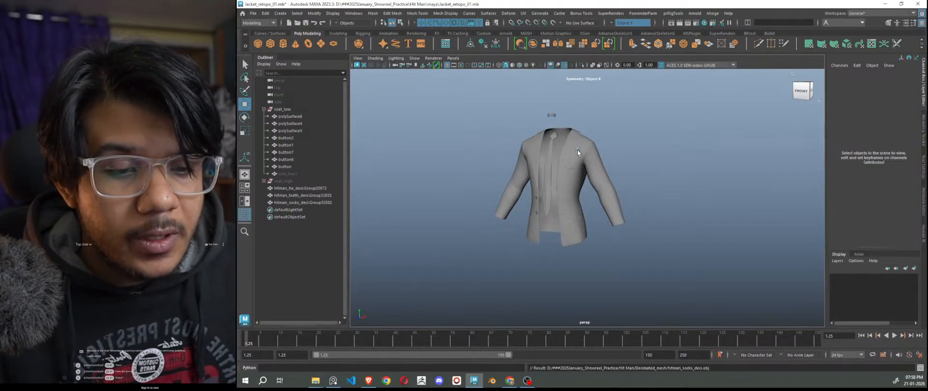
{"action": "scroll", "coordinate": [590, 153], "scroll_direction": "down", "scroll_amount": 6}
{"action": "scroll", "coordinate": [620, 270], "scroll_direction": "up", "scroll_amount": 4}
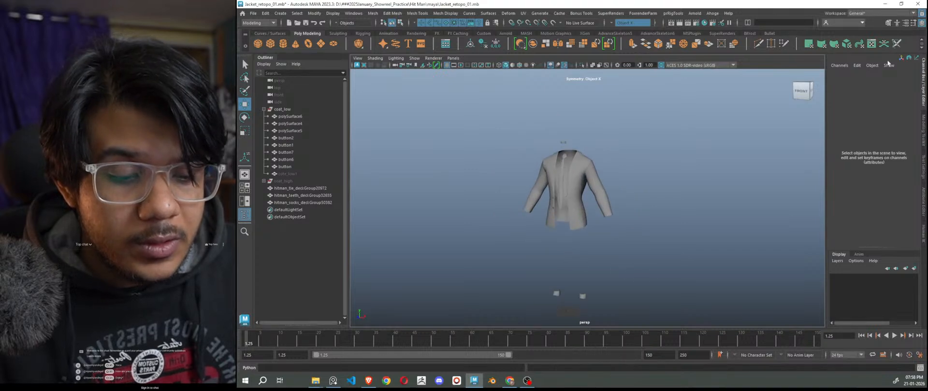
Step: Import the decimated shirt OBJ and bring it into a front view together with the jacket and tie
{"action": "left_click_drag", "start_coordinate": [677, 1], "coordinate": [628, 198]}
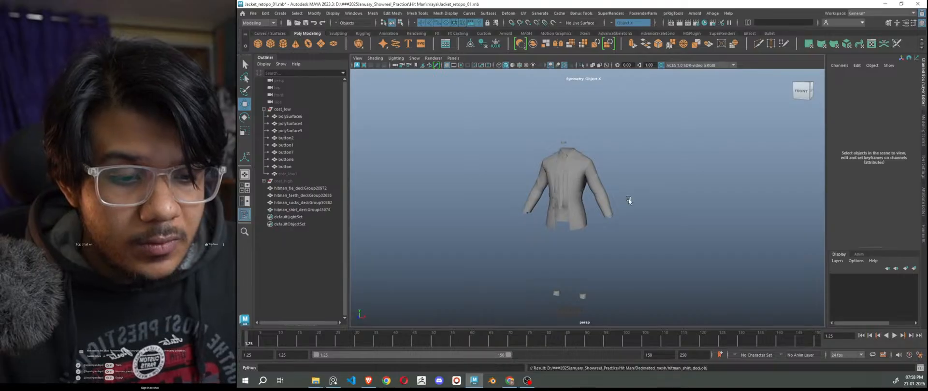
{"action": "scroll", "coordinate": [652, 187], "scroll_direction": "up", "scroll_amount": 5}
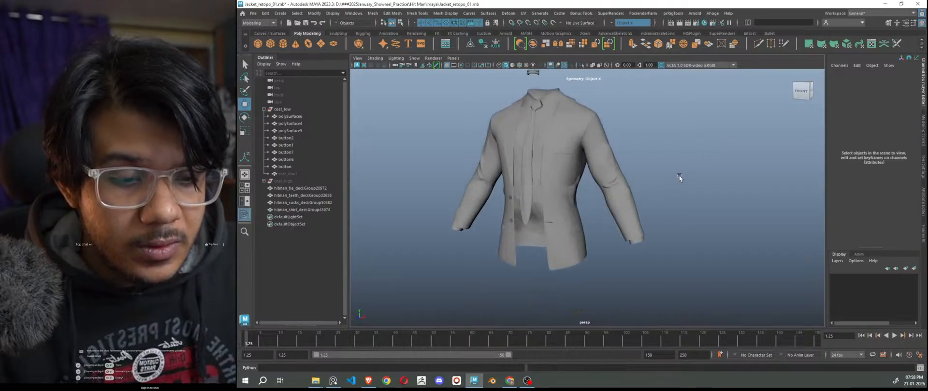
{"action": "scroll", "coordinate": [678, 175], "scroll_direction": "up", "scroll_amount": 3}
{"action": "left_click_drag", "start_coordinate": [671, 165], "coordinate": [686, 164], "text": "alt"}
{"action": "middle_click_drag", "start_coordinate": [685, 164], "coordinate": [628, 188], "text": "alt"}
{"action": "scroll", "coordinate": [624, 188], "scroll_direction": "up", "scroll_amount": 3}
{"action": "scroll", "coordinate": [624, 188], "scroll_direction": "down", "scroll_amount": 3}
{"action": "left_click", "coordinate": [614, 176]}
{"action": "scroll", "coordinate": [666, 179], "scroll_direction": "down", "scroll_amount": 2}
{"action": "left_click", "coordinate": [689, 190]}
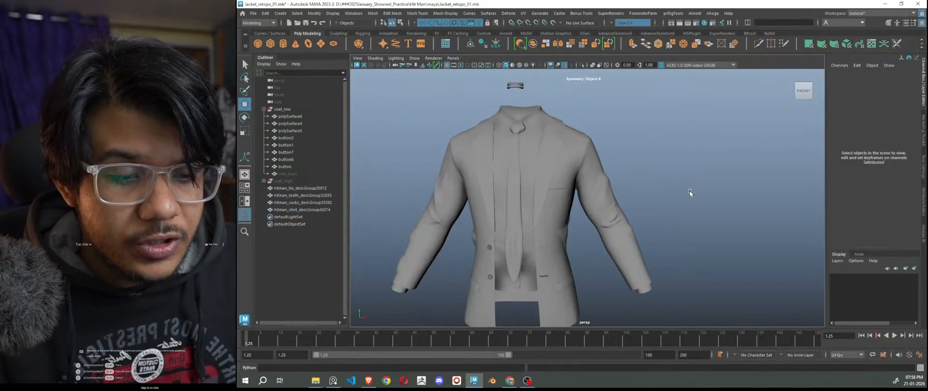
{"action": "scroll", "coordinate": [631, 215], "scroll_direction": "up", "scroll_amount": 2}
{"action": "middle_click_drag", "start_coordinate": [654, 213], "coordinate": [733, 178], "text": "alt"}
{"action": "scroll", "coordinate": [685, 184], "scroll_direction": "down", "scroll_amount": 2}
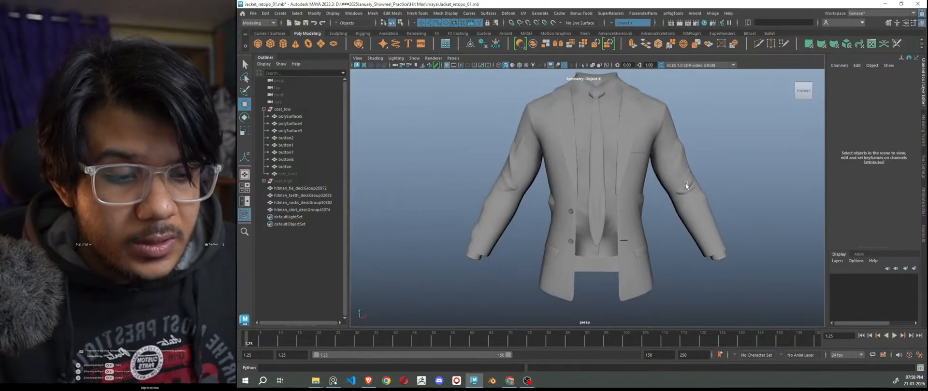
Step: Examine how the low-poly jacket mesh polySurface4 fits over the decimated shirt around the sleeves and chest
{"action": "left_click", "coordinate": [664, 140]}
{"action": "left_click_drag", "start_coordinate": [703, 175], "coordinate": [602, 198], "text": "alt"}
{"action": "scroll", "coordinate": [580, 198], "scroll_direction": "up", "scroll_amount": 2}
{"action": "scroll", "coordinate": [580, 197], "scroll_direction": "up", "scroll_amount": 2}
{"action": "mouse_move", "coordinate": [673, 172]}
{"action": "left_mouse_down", "text": "alt"}
{"action": "mouse_move", "coordinate": [687, 187]}
{"action": "mouse_move", "coordinate": [677, 184]}
{"action": "left_mouse_up", "text": "alt"}
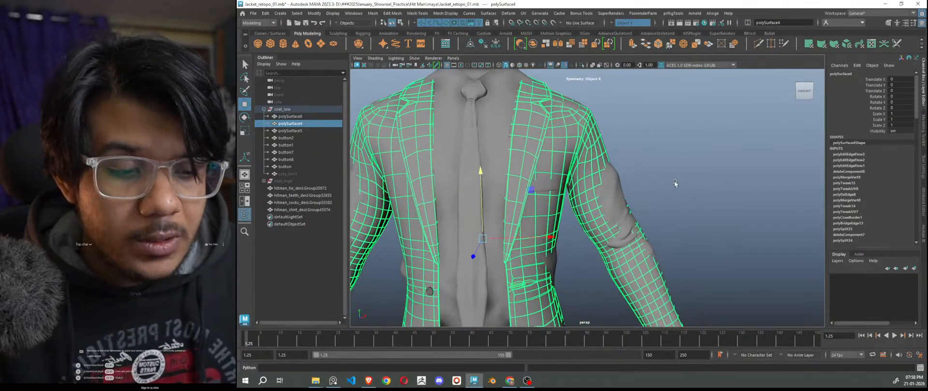
{"action": "left_click", "coordinate": [683, 173]}
{"action": "scroll", "coordinate": [684, 173], "scroll_direction": "down", "scroll_amount": 5}
{"action": "scroll", "coordinate": [619, 198], "scroll_direction": "up", "scroll_amount": 5}
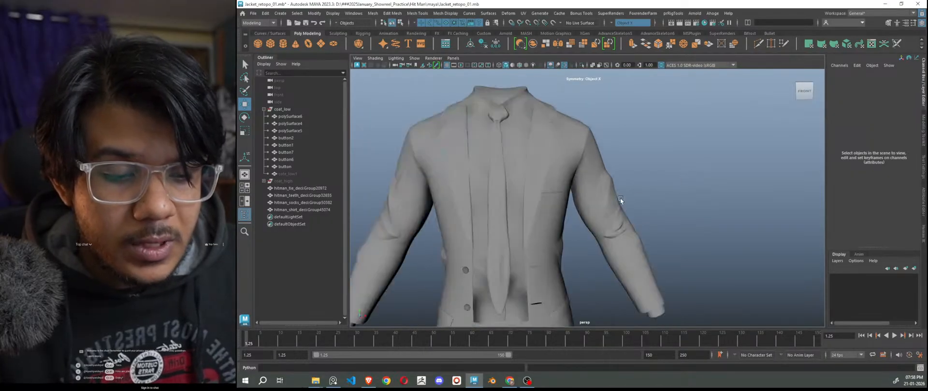
{"action": "left_click", "coordinate": [602, 173]}
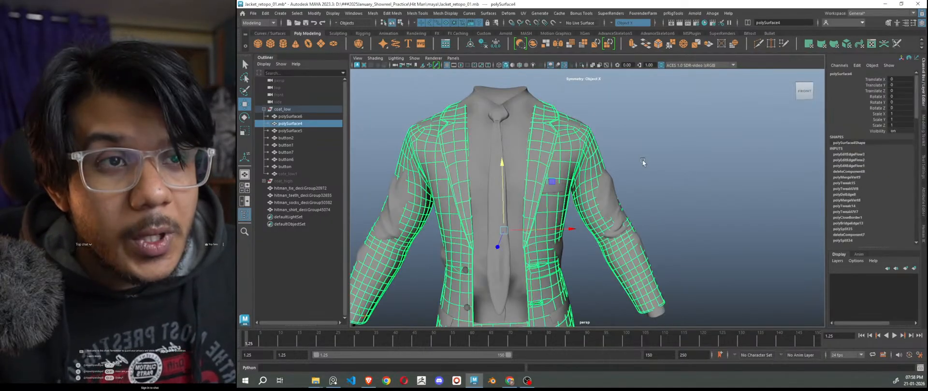
{"action": "left_click", "coordinate": [610, 193]}
{"action": "left_click", "coordinate": [647, 194]}
{"action": "left_click", "coordinate": [550, 152]}
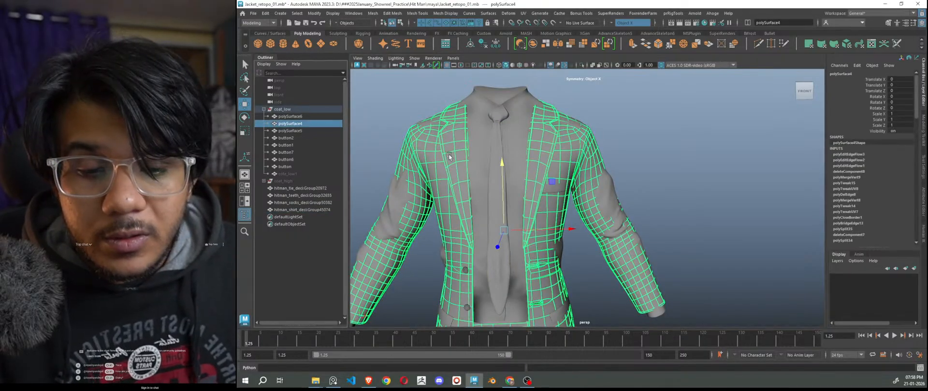
Step: Hide the coat_low group, clear the selection and frame the shirt and tie
{"action": "left_click", "coordinate": [283, 109]}
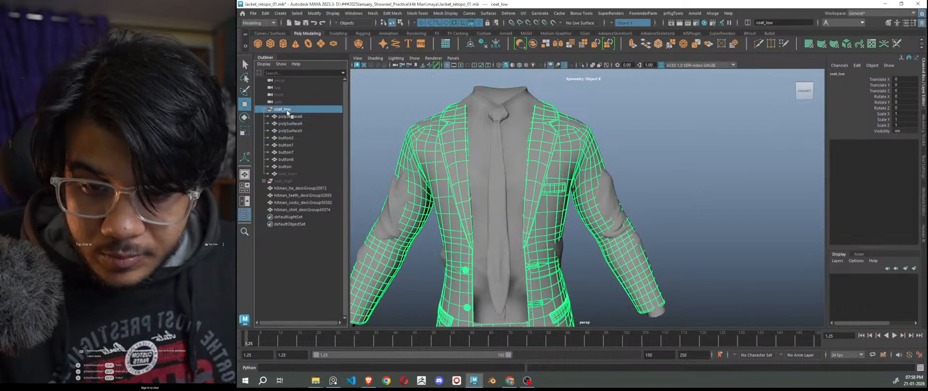
{"action": "key", "text": "ctrl+h"}
{"action": "left_click", "coordinate": [678, 184]}
{"action": "key", "text": "f"}
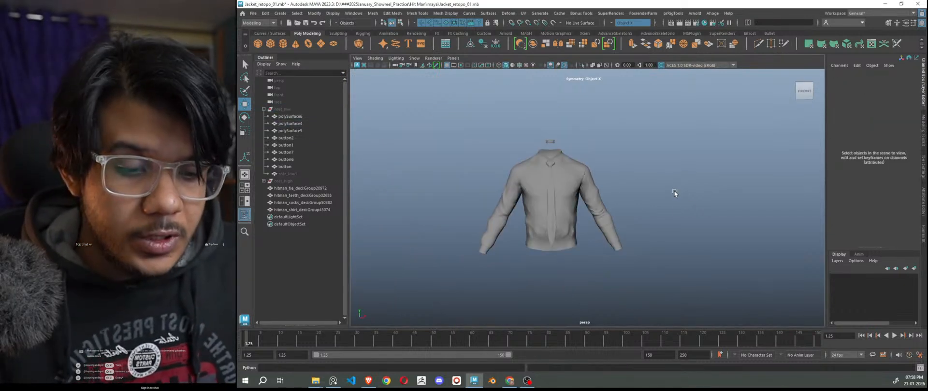
{"action": "scroll", "coordinate": [674, 192], "scroll_direction": "up", "scroll_amount": 5}
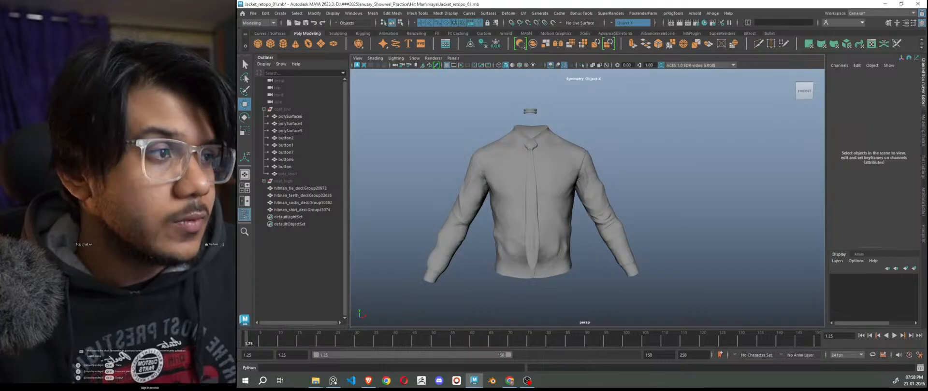
Step: Import the decimated right shoe stitch OBJ and frame it below the socks
{"action": "left_click_drag", "start_coordinate": [681, 107], "coordinate": [663, 229]}
{"action": "scroll", "coordinate": [673, 219], "scroll_direction": "down", "scroll_amount": 5}
{"action": "scroll", "coordinate": [625, 228], "scroll_direction": "up", "scroll_amount": 2}
{"action": "middle_click_drag", "start_coordinate": [661, 254], "coordinate": [660, 167], "text": "alt"}
{"action": "scroll", "coordinate": [623, 248], "scroll_direction": "up", "scroll_amount": 5}
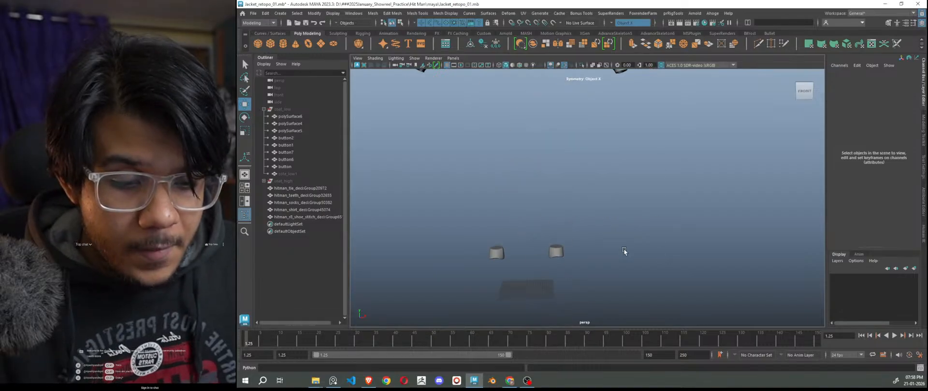
{"action": "middle_click_drag", "start_coordinate": [624, 275], "coordinate": [653, 201], "text": "alt"}
{"action": "scroll", "coordinate": [552, 227], "scroll_direction": "up", "scroll_amount": 4}
{"action": "left_click_drag", "start_coordinate": [552, 228], "coordinate": [651, 205], "text": "alt"}
{"action": "middle_click_drag", "start_coordinate": [526, 256], "coordinate": [601, 227], "text": "alt"}
Step: Cycle the viewport background colour to black and frame the right shoe's stitches against it
{"action": "key", "text": "alt+b"}
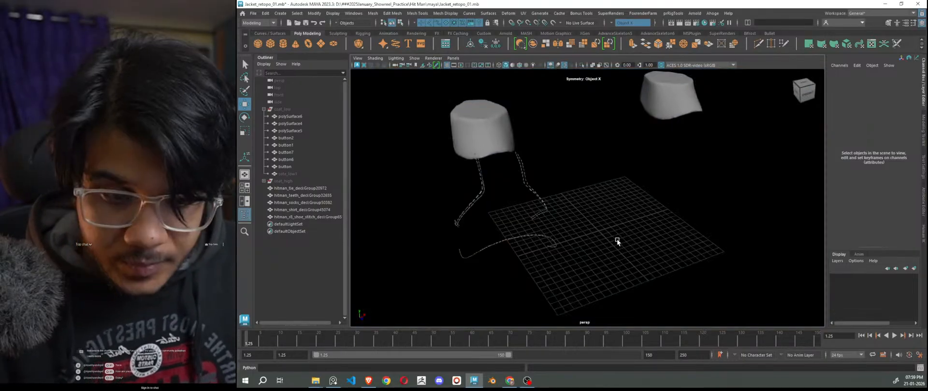
{"action": "scroll", "coordinate": [621, 242], "scroll_direction": "down", "scroll_amount": 5}
{"action": "scroll", "coordinate": [595, 240], "scroll_direction": "up", "scroll_amount": 4}
{"action": "key", "text": "alt+b"}
{"action": "key", "text": "alt+b"}
{"action": "key", "text": "alt+b"}
{"action": "scroll", "coordinate": [587, 234], "scroll_direction": "up", "scroll_amount": 4}
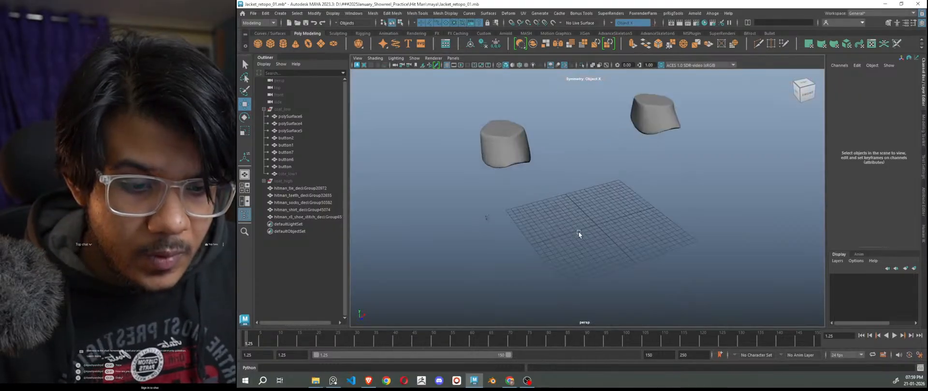
{"action": "left_click_drag", "start_coordinate": [615, 237], "coordinate": [606, 240], "text": "alt"}
{"action": "key", "text": "alt+b"}
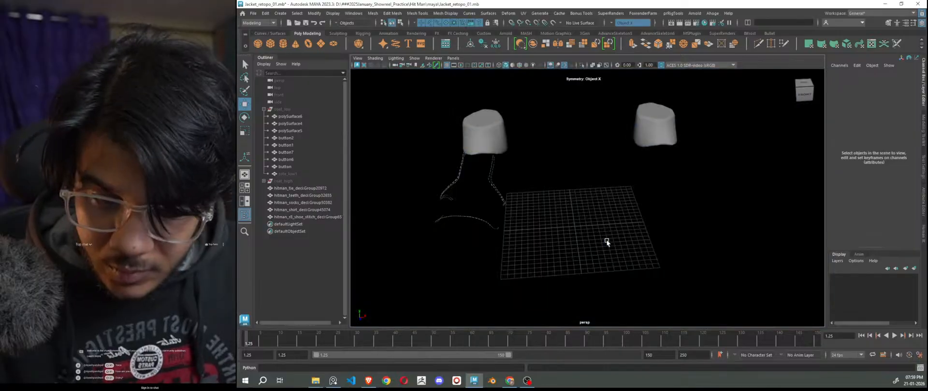
{"action": "scroll", "coordinate": [485, 194], "scroll_direction": "up", "scroll_amount": 4}
{"action": "left_click_drag", "start_coordinate": [485, 194], "coordinate": [528, 222], "text": "alt"}
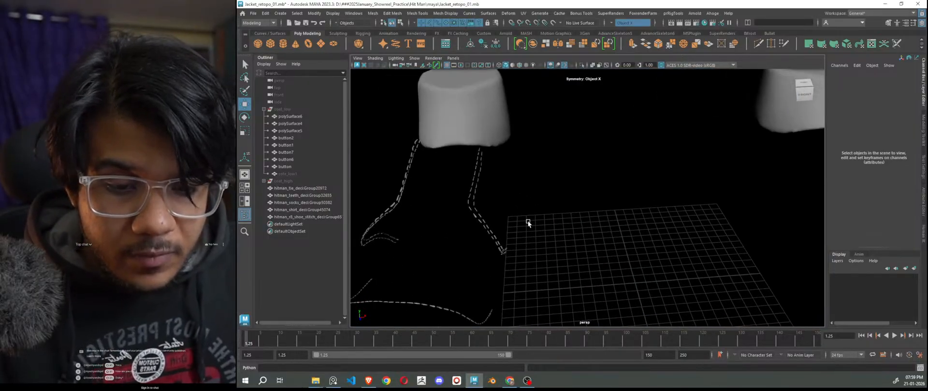
Step: Import the decimated sole and lace OBJ files of the right shoe
{"action": "left_click_drag", "start_coordinate": [926, 87], "coordinate": [721, 196]}
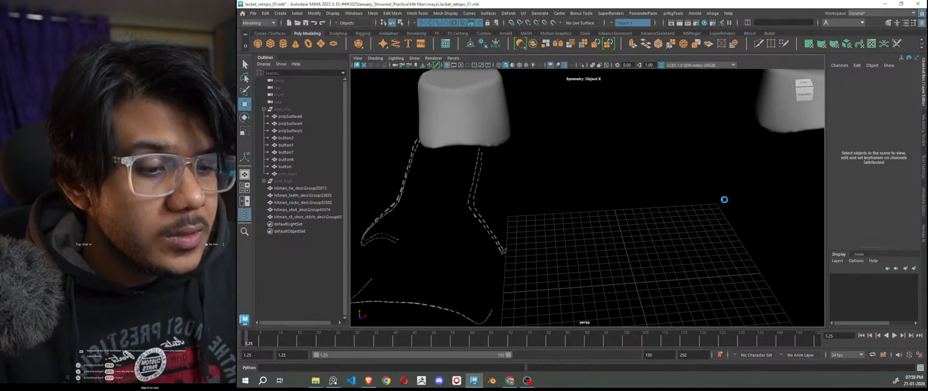
{"action": "scroll", "coordinate": [662, 220], "scroll_direction": "down", "scroll_amount": 5}
{"action": "scroll", "coordinate": [663, 220], "scroll_direction": "up", "scroll_amount": 2}
{"action": "left_click_drag", "start_coordinate": [783, 2], "coordinate": [627, 190]}
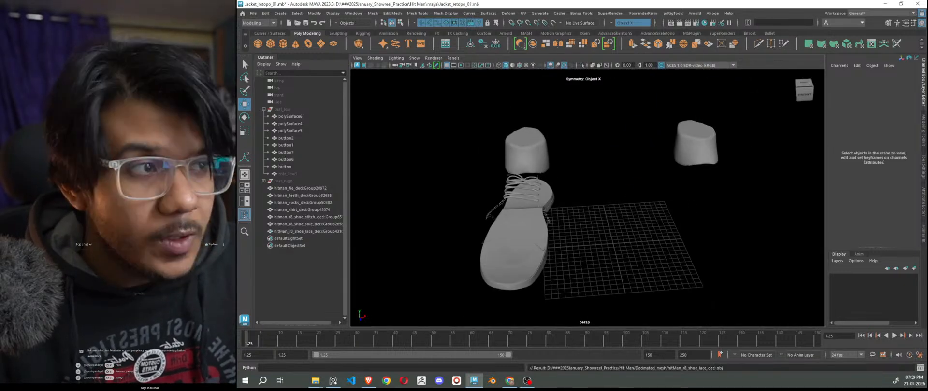
Step: Import the right shoe's decimated front pad, body and back pad OBJ files and view the assembled shoe up close
{"action": "left_click_drag", "start_coordinate": [582, 2], "coordinate": [613, 195]}
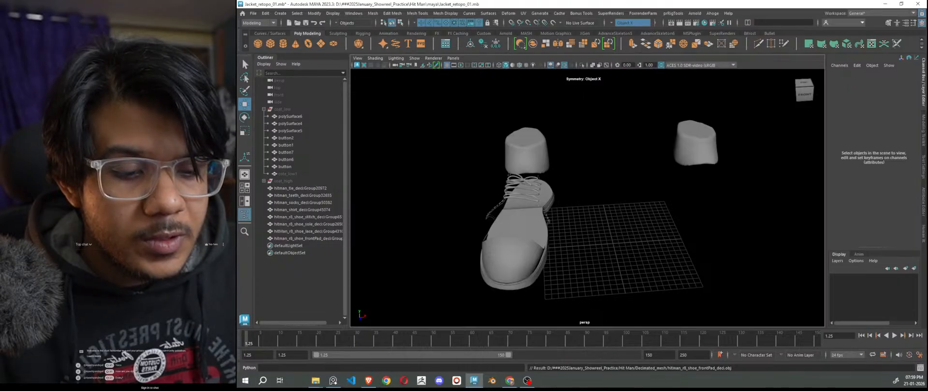
{"action": "left_click_drag", "start_coordinate": [628, 3], "coordinate": [619, 184]}
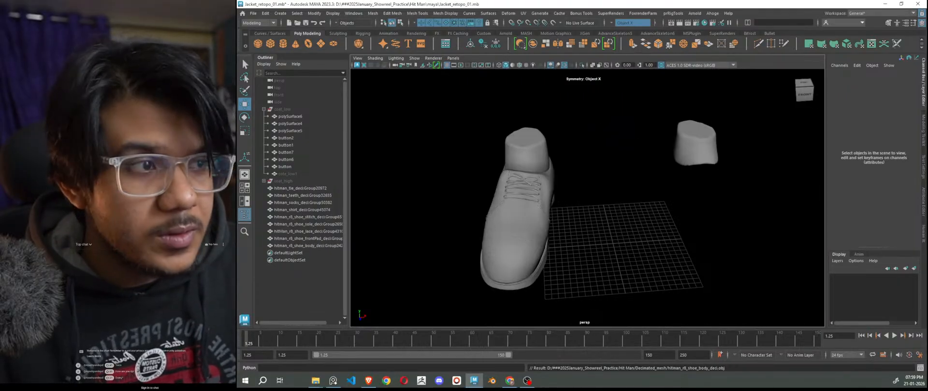
{"action": "left_click_drag", "start_coordinate": [435, 2], "coordinate": [648, 192]}
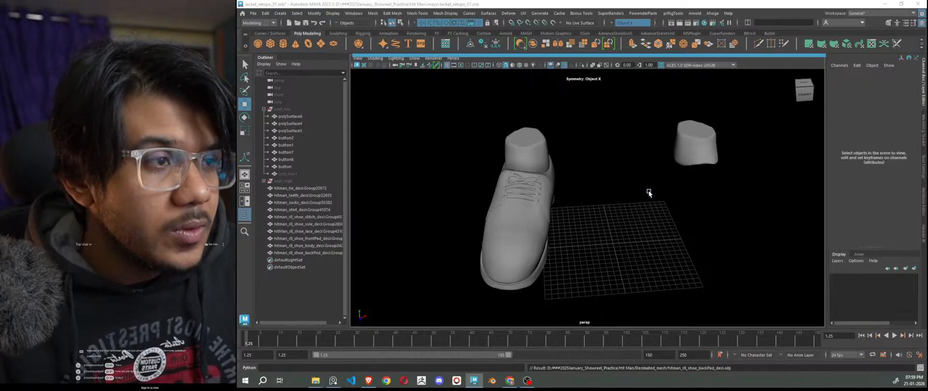
{"action": "scroll", "coordinate": [647, 194], "scroll_direction": "down", "scroll_amount": 2}
{"action": "left_click_drag", "start_coordinate": [646, 194], "coordinate": [614, 199], "text": "alt"}
{"action": "scroll", "coordinate": [613, 197], "scroll_direction": "up", "scroll_amount": 4}
{"action": "middle_click_drag", "start_coordinate": [580, 186], "coordinate": [610, 209], "text": "alt"}
{"action": "scroll", "coordinate": [610, 208], "scroll_direction": "up", "scroll_amount": 3}
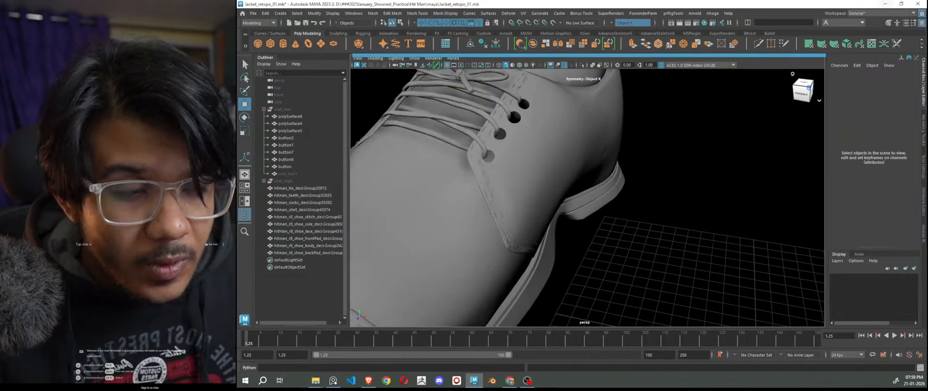
Step: Import the decimated pants OBJ and frame the lower legs with the right shoe from the front
{"action": "left_click_drag", "start_coordinate": [923, 48], "coordinate": [578, 193]}
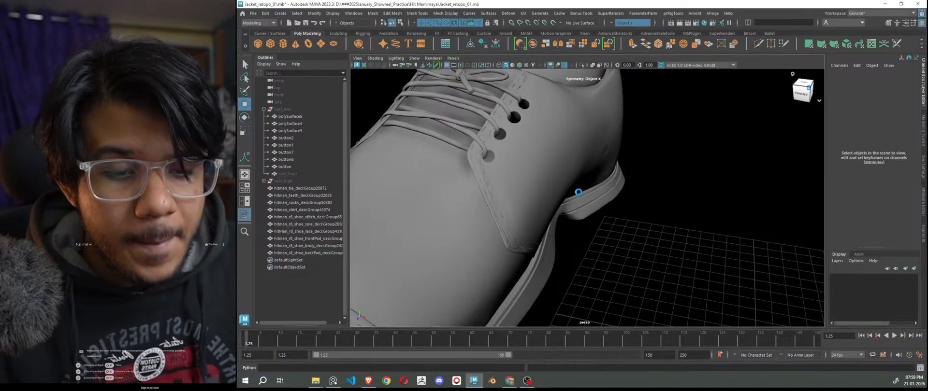
{"action": "scroll", "coordinate": [579, 193], "scroll_direction": "down", "scroll_amount": 10}
{"action": "left_click_drag", "start_coordinate": [659, 222], "coordinate": [700, 212], "text": "alt"}
{"action": "middle_click_drag", "start_coordinate": [703, 181], "coordinate": [663, 279], "text": "alt"}
{"action": "scroll", "coordinate": [666, 240], "scroll_direction": "down", "scroll_amount": 2}
{"action": "left_click_drag", "start_coordinate": [667, 240], "coordinate": [654, 250], "text": "alt"}
{"action": "scroll", "coordinate": [653, 248], "scroll_direction": "up", "scroll_amount": 8}
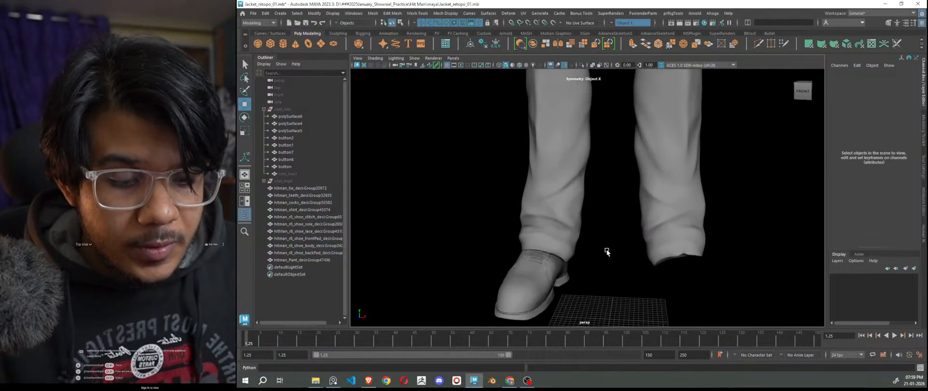
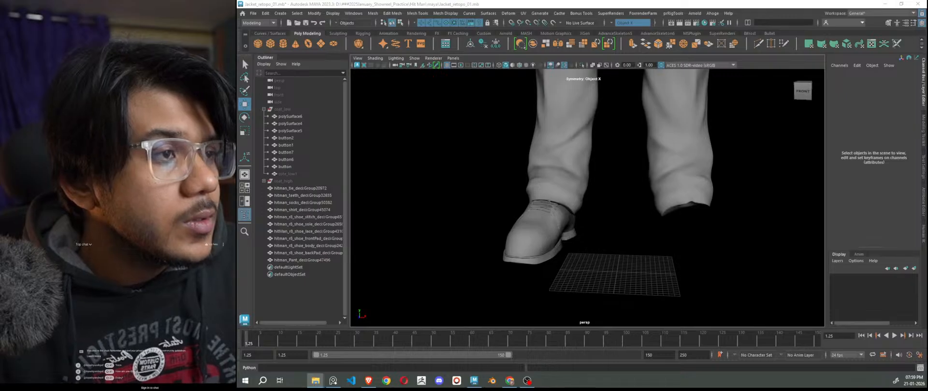
Step: Import the remaining decimated OBJ meshes into the scene together and frame the character's upper body
{"action": "left_click_drag", "start_coordinate": [641, 54], "coordinate": [599, 195]}
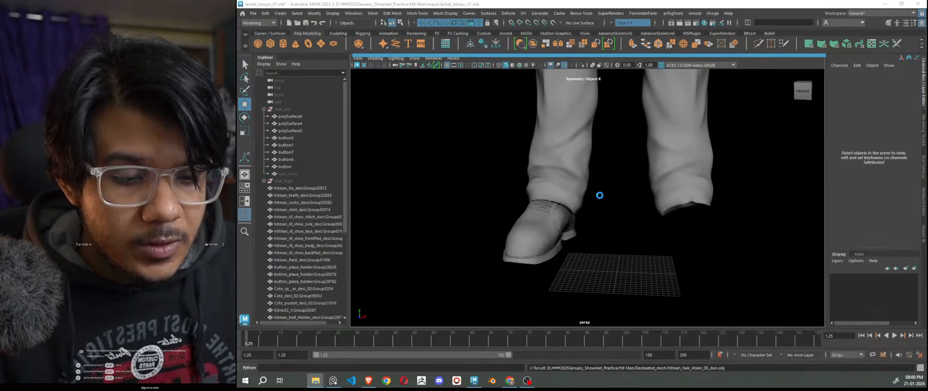
{"action": "scroll", "coordinate": [599, 197], "scroll_direction": "down", "scroll_amount": 10}
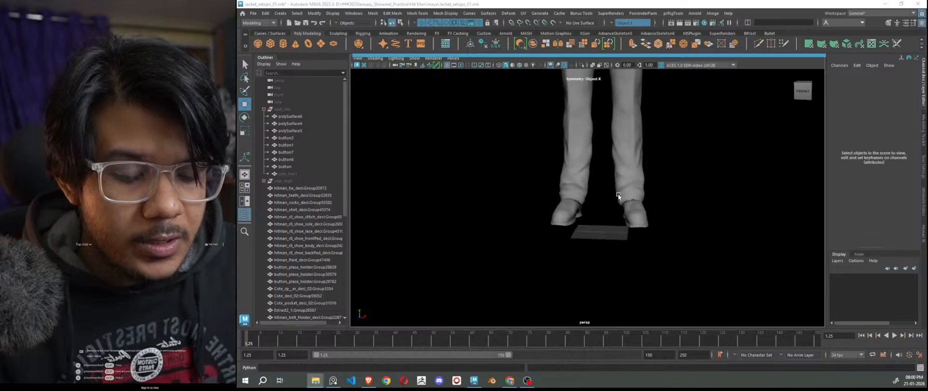
{"action": "scroll", "coordinate": [640, 196], "scroll_direction": "up", "scroll_amount": 5}
{"action": "scroll", "coordinate": [599, 209], "scroll_direction": "up", "scroll_amount": 6}
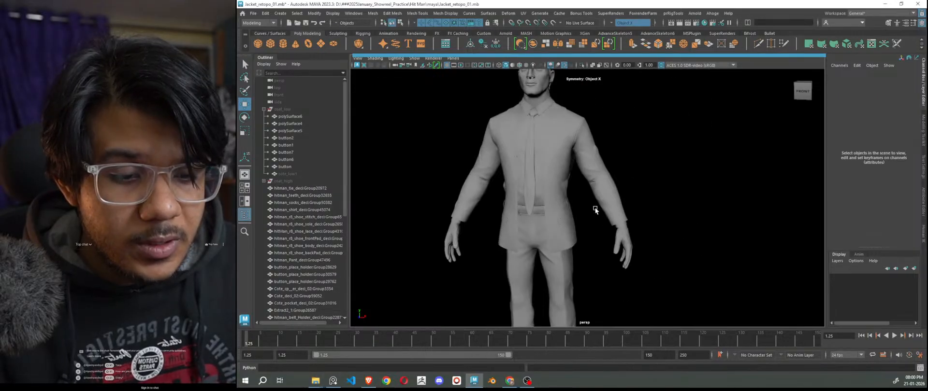
{"action": "left_click_drag", "start_coordinate": [612, 212], "coordinate": [623, 218], "text": "alt"}
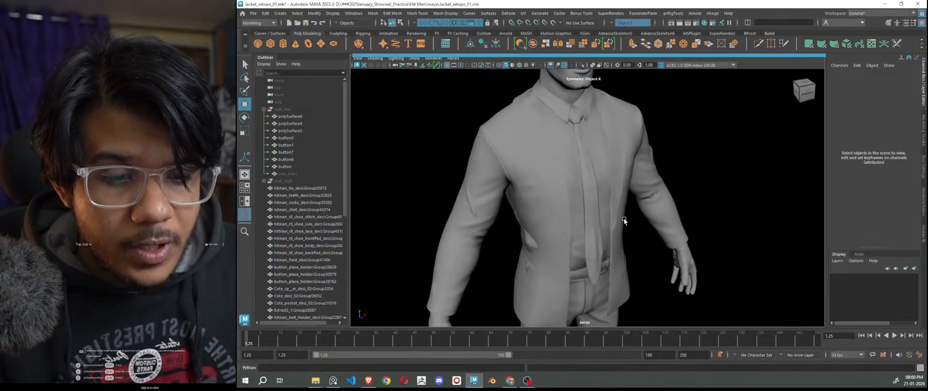
Step: Delete the newly imported decimated coat mesh from the character
{"action": "left_click", "coordinate": [522, 158]}
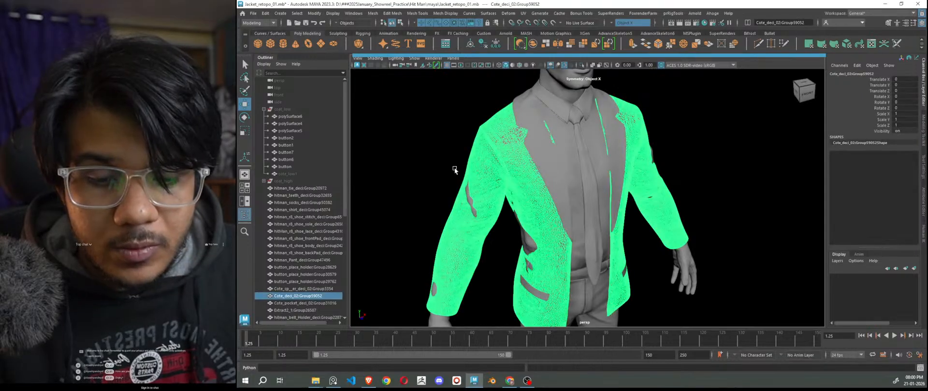
{"action": "left_click", "coordinate": [444, 163]}
{"action": "left_click", "coordinate": [506, 169]}
{"action": "left_click_drag", "start_coordinate": [515, 172], "coordinate": [563, 191], "text": "alt"}
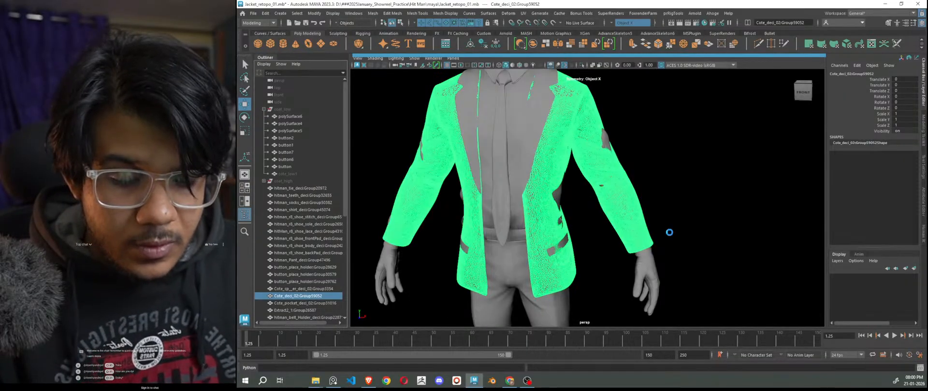
{"action": "key", "text": "Delete"}
Step: Delete the leftover coat pocket flaps and the inner coat layer over the shirt
{"action": "left_click", "coordinate": [567, 248]}
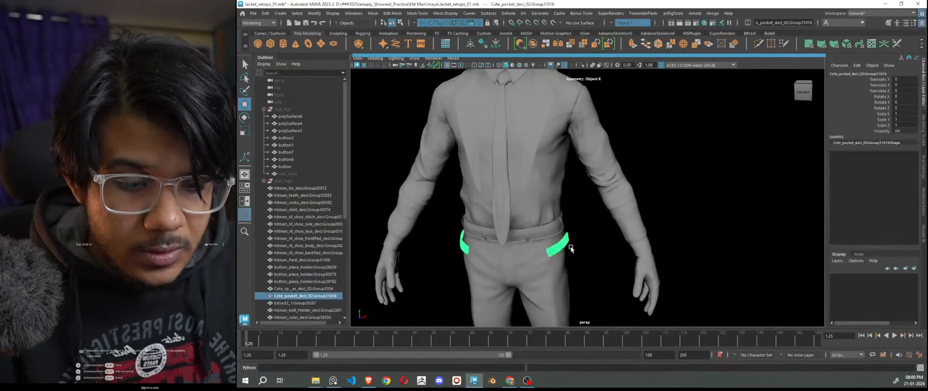
{"action": "key", "text": "Delete"}
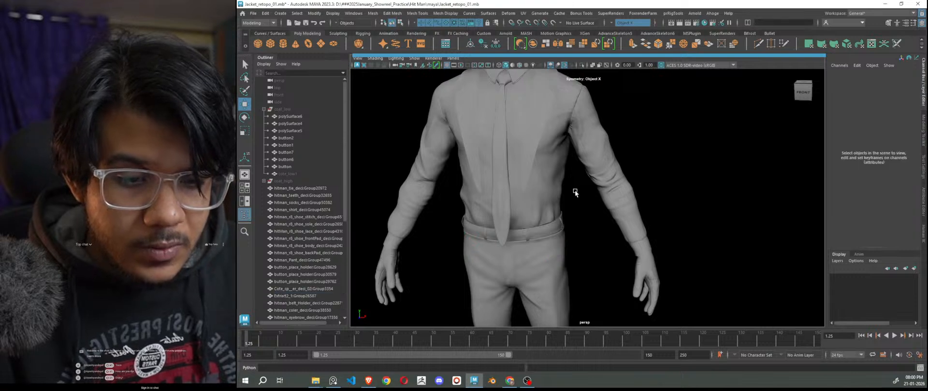
{"action": "left_click", "coordinate": [537, 146]}
{"action": "key", "text": "Delete"}
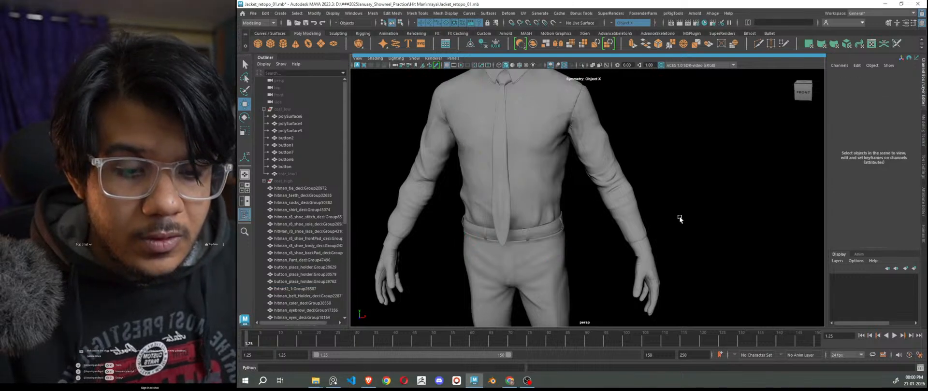
Step: Examine the assembled character without the coat, from the full body to the head, collar and tie
{"action": "scroll", "coordinate": [678, 220], "scroll_direction": "down", "scroll_amount": 4}
{"action": "left_click_drag", "start_coordinate": [671, 221], "coordinate": [650, 221], "text": "alt"}
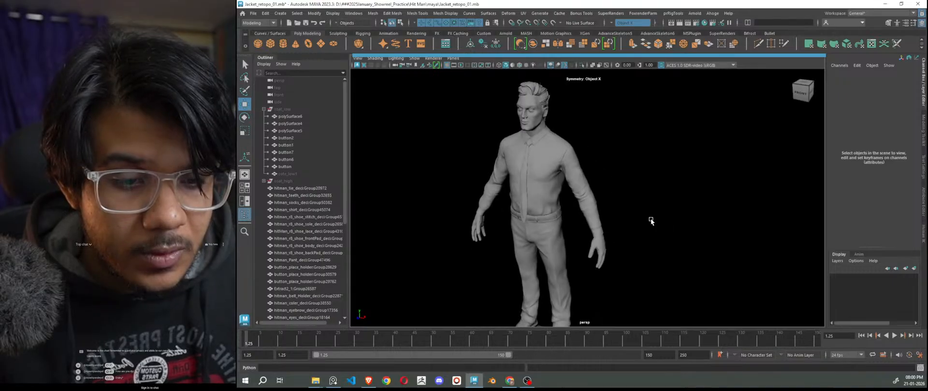
{"action": "middle_click_drag", "start_coordinate": [636, 197], "coordinate": [681, 261], "text": "alt"}
{"action": "scroll", "coordinate": [595, 190], "scroll_direction": "up", "scroll_amount": 7}
{"action": "left_click_drag", "start_coordinate": [634, 190], "coordinate": [655, 183], "text": "alt"}
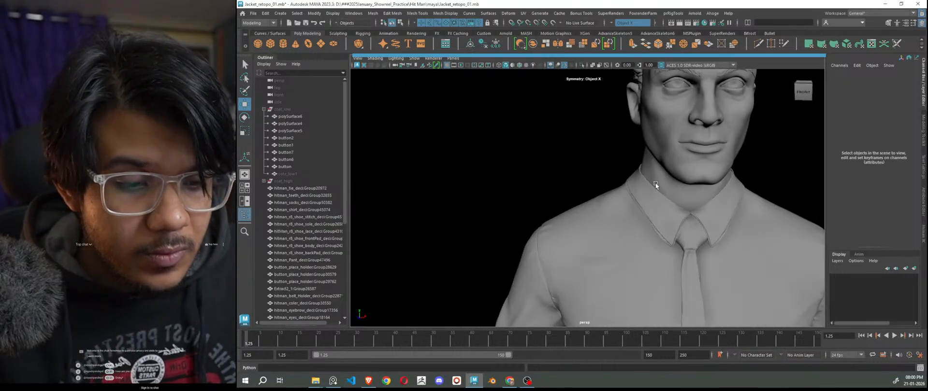
{"action": "scroll", "coordinate": [654, 182], "scroll_direction": "down", "scroll_amount": 8}
{"action": "scroll", "coordinate": [669, 239], "scroll_direction": "up", "scroll_amount": 2}
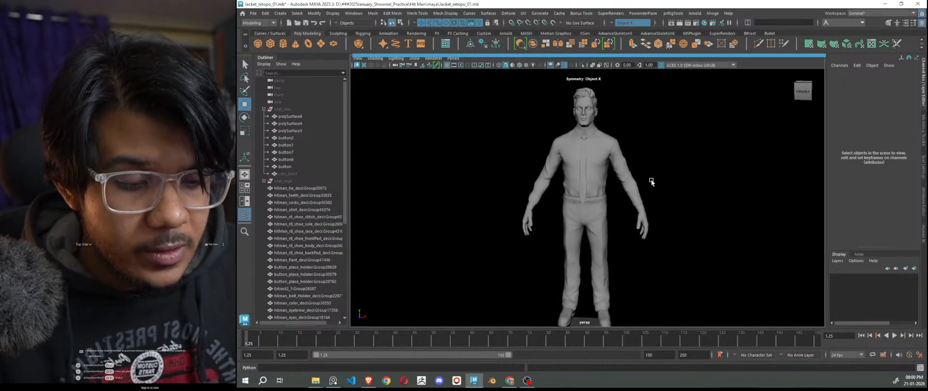
{"action": "scroll", "coordinate": [650, 232], "scroll_direction": "down", "scroll_amount": 3}
{"action": "left_click_drag", "start_coordinate": [648, 253], "coordinate": [685, 225], "text": "alt"}
{"action": "scroll", "coordinate": [558, 213], "scroll_direction": "up", "scroll_amount": 10}
{"action": "scroll", "coordinate": [679, 226], "scroll_direction": "down", "scroll_amount": 5}
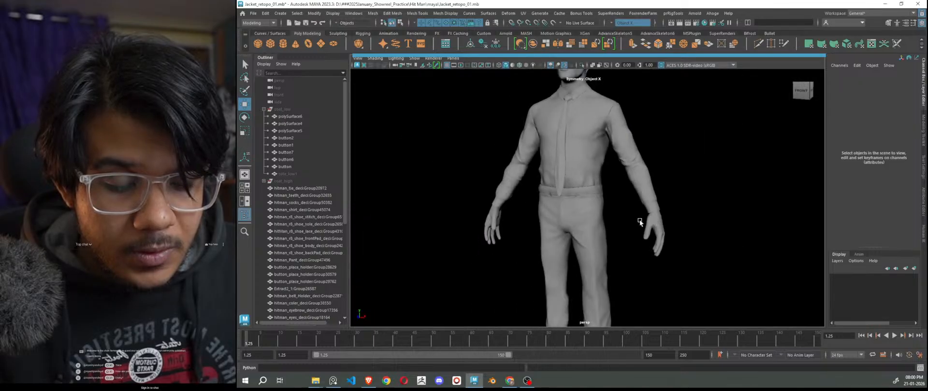
{"action": "middle_click_drag", "start_coordinate": [619, 222], "coordinate": [611, 291], "text": "alt"}
{"action": "scroll", "coordinate": [582, 186], "scroll_direction": "up", "scroll_amount": 5}
{"action": "middle_click_drag", "start_coordinate": [582, 185], "coordinate": [599, 257], "text": "alt"}
{"action": "scroll", "coordinate": [614, 271], "scroll_direction": "up", "scroll_amount": 8}
{"action": "left_click_drag", "start_coordinate": [616, 273], "coordinate": [674, 245], "text": "alt"}
{"action": "scroll", "coordinate": [617, 210], "scroll_direction": "down", "scroll_amount": 6}
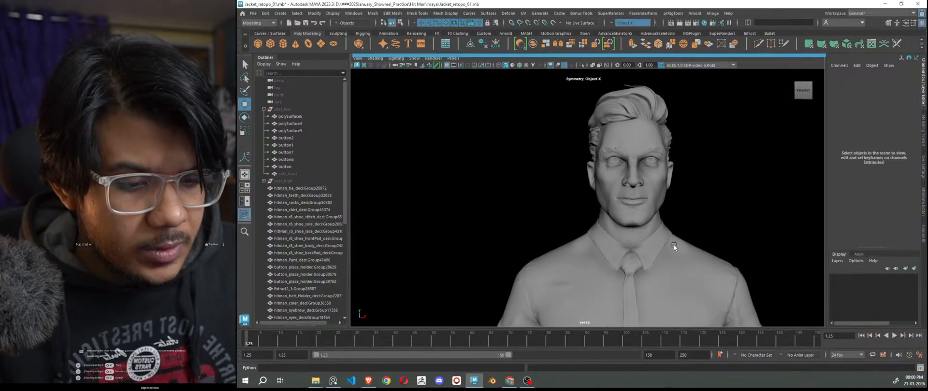
{"action": "scroll", "coordinate": [673, 245], "scroll_direction": "down", "scroll_amount": 5}
{"action": "scroll", "coordinate": [671, 245], "scroll_direction": "up", "scroll_amount": 5}
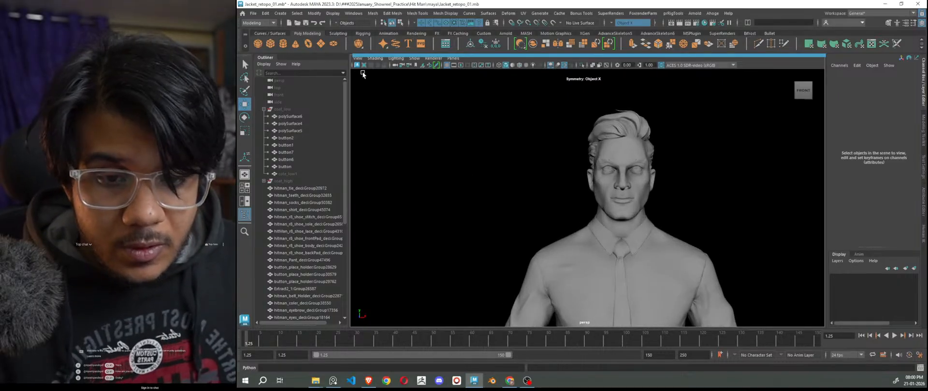
Step: Cycle the viewport background from black to the blue gradient with the upper body in view
{"action": "left_click", "coordinate": [368, 58]}
{"action": "left_click", "coordinate": [389, 118]}
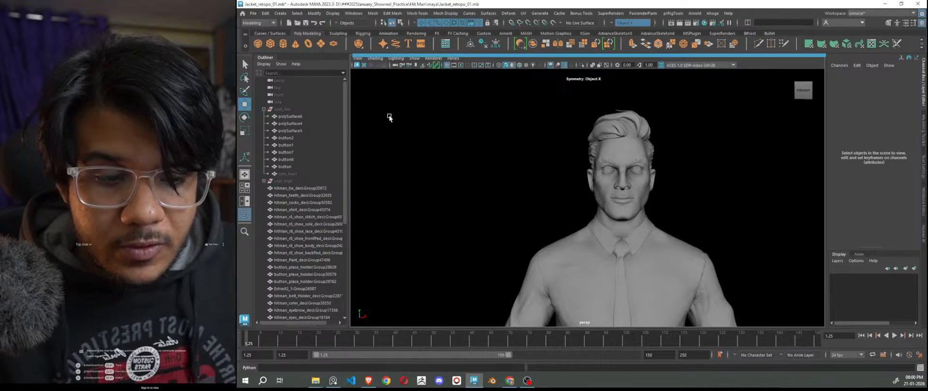
{"action": "scroll", "coordinate": [488, 194], "scroll_direction": "down", "scroll_amount": 3}
{"action": "key", "text": "alt+b"}
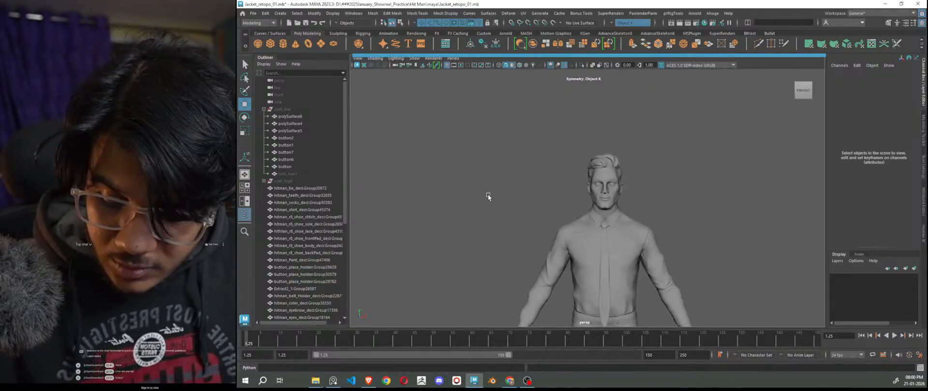
{"action": "key", "text": "alt+b"}
{"action": "key", "text": "alt+b"}
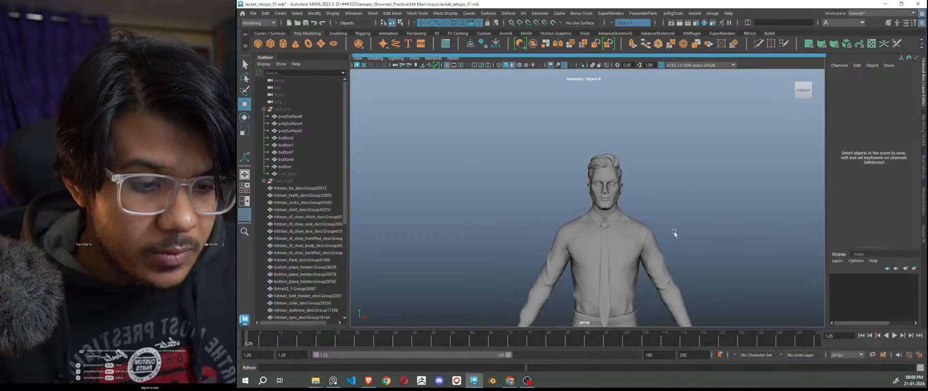
Step: Change the viewport's view transform to Unity neutral tone-map (sRGB) and frame the head and torso
{"action": "scroll", "coordinate": [675, 222], "scroll_direction": "up", "scroll_amount": 3}
{"action": "left_click_drag", "start_coordinate": [677, 215], "coordinate": [672, 215], "text": "alt"}
{"action": "scroll", "coordinate": [607, 208], "scroll_direction": "up", "scroll_amount": 5}
{"action": "left_click_drag", "start_coordinate": [609, 217], "coordinate": [669, 155], "text": "alt"}
{"action": "scroll", "coordinate": [555, 250], "scroll_direction": "down", "scroll_amount": 5}
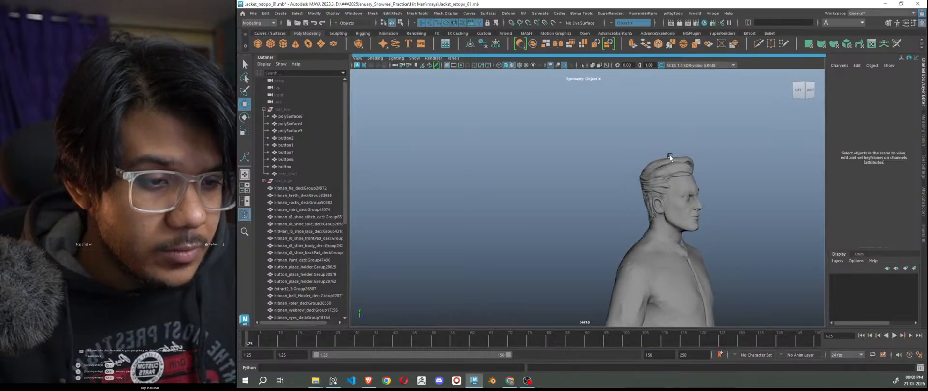
{"action": "left_click", "coordinate": [691, 65]}
{"action": "left_click", "coordinate": [696, 89]}
{"action": "middle_click_drag", "start_coordinate": [736, 272], "coordinate": [648, 214], "text": "alt"}
{"action": "scroll", "coordinate": [649, 213], "scroll_direction": "down", "scroll_amount": 3}
{"action": "left_click_drag", "start_coordinate": [649, 214], "coordinate": [575, 185], "text": "alt"}
{"action": "right_click_drag", "start_coordinate": [575, 185], "coordinate": [680, 171], "text": "alt"}
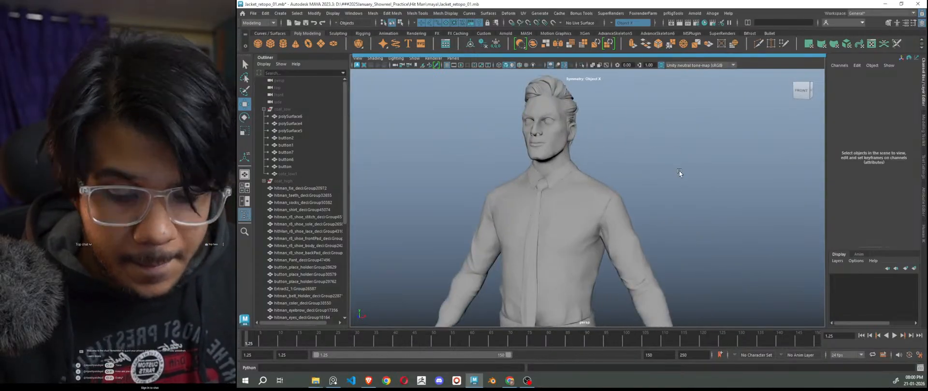
Step: Compare the grey viewport backgrounds behind the character and return to the blue gradient
{"action": "key", "text": "alt+b"}
{"action": "key", "text": "alt+b"}
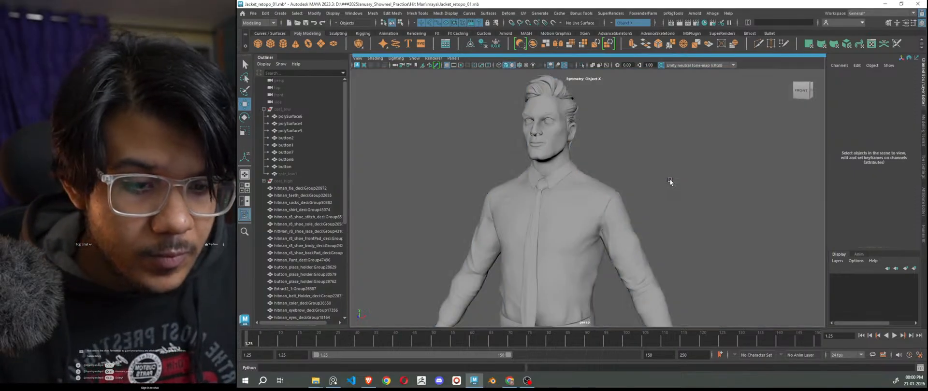
{"action": "key", "text": "alt+b"}
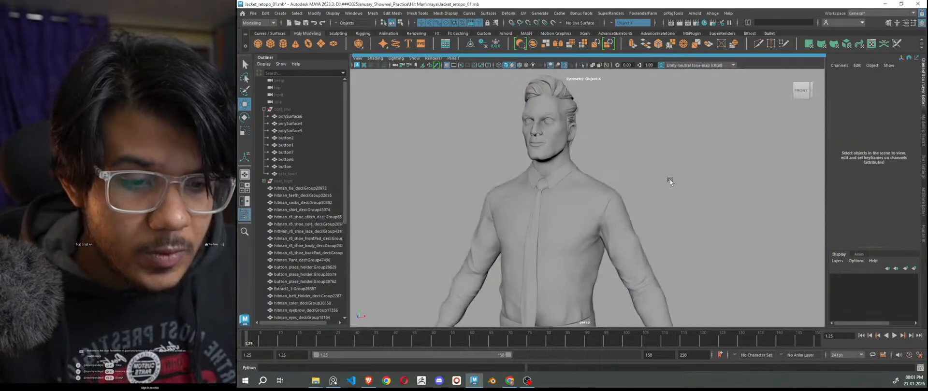
{"action": "scroll", "coordinate": [669, 180], "scroll_direction": "down", "scroll_amount": 5}
{"action": "left_click_drag", "start_coordinate": [630, 229], "coordinate": [672, 234], "text": "alt"}
{"action": "scroll", "coordinate": [588, 192], "scroll_direction": "up", "scroll_amount": 4}
{"action": "left_click_drag", "start_coordinate": [589, 193], "coordinate": [570, 197], "text": "alt"}
{"action": "scroll", "coordinate": [638, 214], "scroll_direction": "up", "scroll_amount": 2}
{"action": "key", "text": "alt+b"}
Step: Inspect the face up close and select the eyebrow mesh to check it, clearing the selection at the end
{"action": "scroll", "coordinate": [612, 200], "scroll_direction": "up", "scroll_amount": 4}
{"action": "middle_click_drag", "start_coordinate": [604, 198], "coordinate": [657, 237], "text": "alt"}
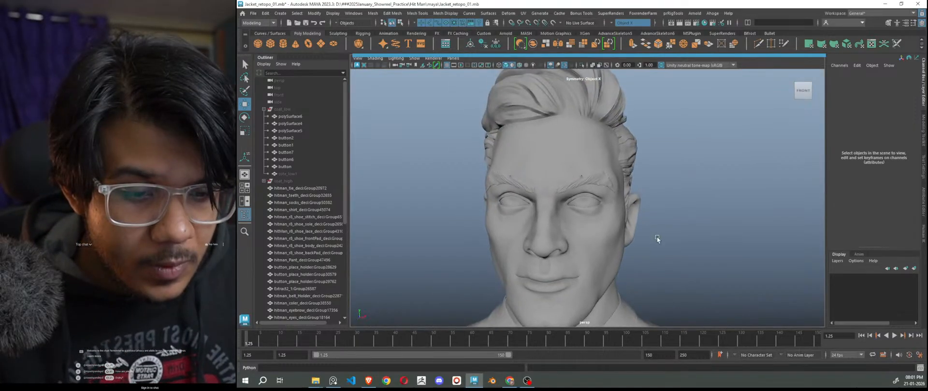
{"action": "scroll", "coordinate": [567, 190], "scroll_direction": "up", "scroll_amount": 5}
{"action": "scroll", "coordinate": [565, 179], "scroll_direction": "up", "scroll_amount": 3}
{"action": "left_click", "coordinate": [561, 120]}
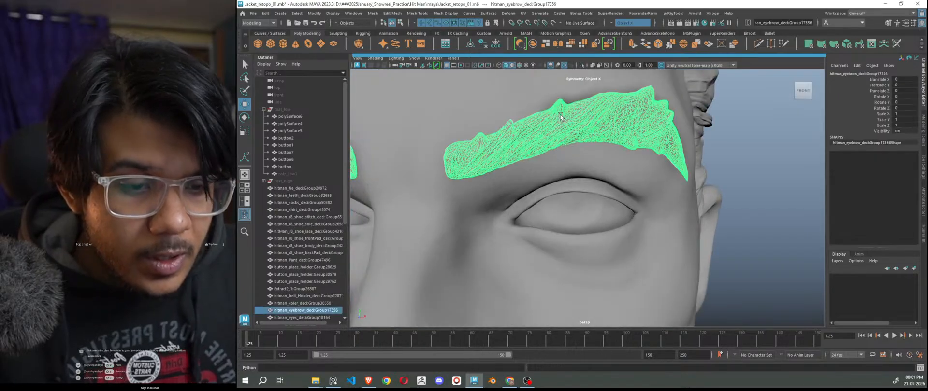
{"action": "scroll", "coordinate": [570, 131], "scroll_direction": "down", "scroll_amount": 4}
{"action": "scroll", "coordinate": [570, 132], "scroll_direction": "down", "scroll_amount": 5}
{"action": "left_click", "coordinate": [705, 238]}
Step: Examine the full character from the front and back, including the belt and waist area up close
{"action": "scroll", "coordinate": [691, 251], "scroll_direction": "down", "scroll_amount": 4}
{"action": "middle_click_drag", "start_coordinate": [691, 252], "coordinate": [668, 147], "text": "alt"}
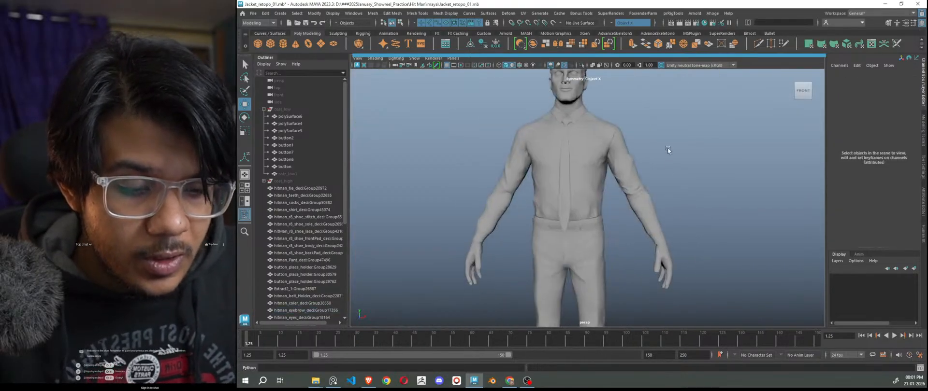
{"action": "scroll", "coordinate": [665, 150], "scroll_direction": "down", "scroll_amount": 3}
{"action": "scroll", "coordinate": [629, 194], "scroll_direction": "down", "scroll_amount": 3}
{"action": "middle_click_drag", "start_coordinate": [619, 265], "coordinate": [630, 233], "text": "alt"}
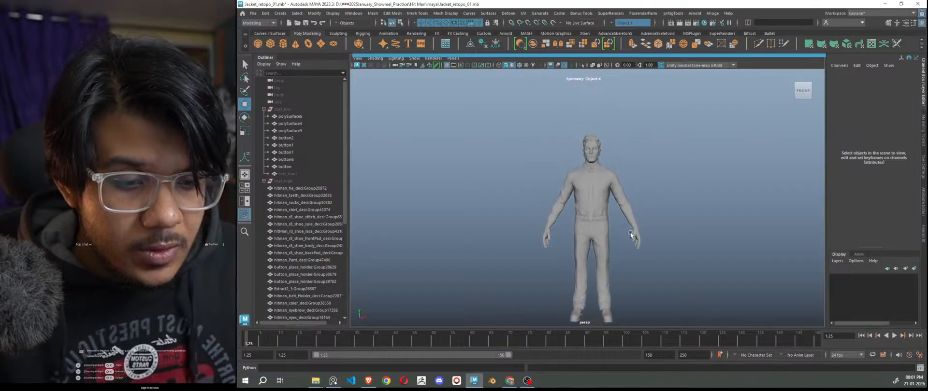
{"action": "scroll", "coordinate": [599, 203], "scroll_direction": "up", "scroll_amount": 4}
{"action": "scroll", "coordinate": [599, 204], "scroll_direction": "up", "scroll_amount": 2}
{"action": "scroll", "coordinate": [599, 204], "scroll_direction": "down", "scroll_amount": 6}
{"action": "left_click_drag", "start_coordinate": [620, 257], "coordinate": [521, 242], "text": "alt"}
{"action": "scroll", "coordinate": [594, 209], "scroll_direction": "up", "scroll_amount": 5}
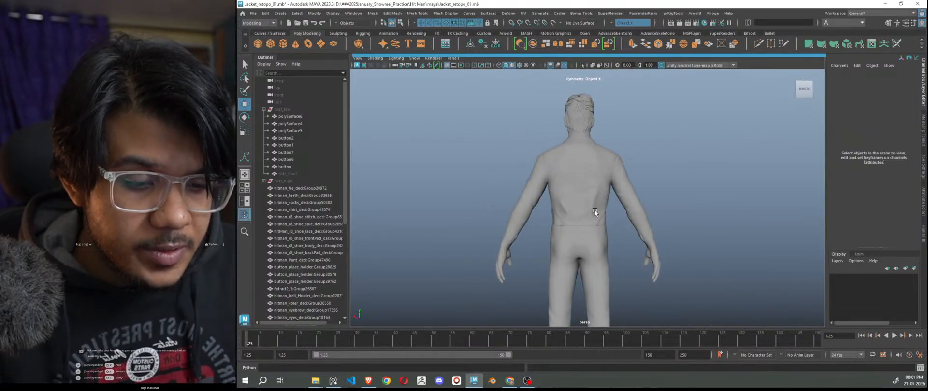
{"action": "scroll", "coordinate": [572, 208], "scroll_direction": "down", "scroll_amount": 5}
{"action": "left_click_drag", "start_coordinate": [572, 208], "coordinate": [709, 239], "text": "alt"}
{"action": "scroll", "coordinate": [599, 213], "scroll_direction": "up", "scroll_amount": 4}
{"action": "scroll", "coordinate": [599, 213], "scroll_direction": "up", "scroll_amount": 5}
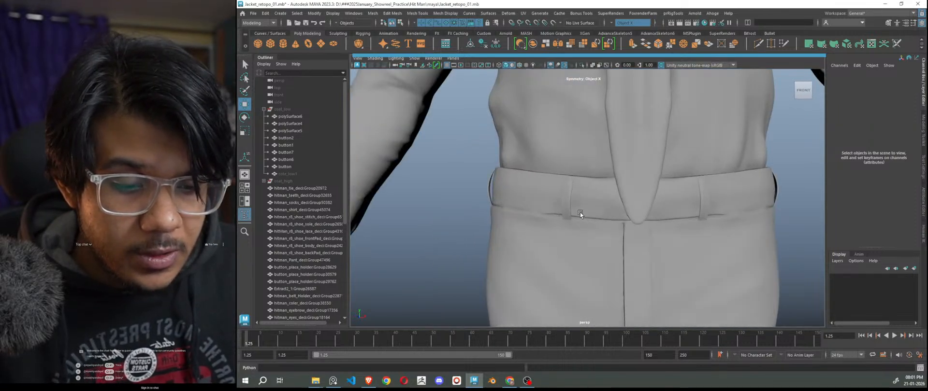
{"action": "scroll", "coordinate": [582, 212], "scroll_direction": "down", "scroll_amount": 3}
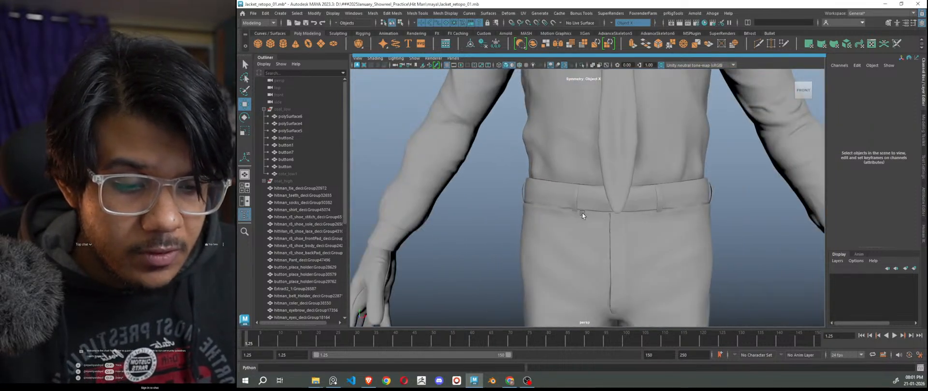
Step: Unhide the coat_high group on the character
{"action": "left_click", "coordinate": [284, 181]}
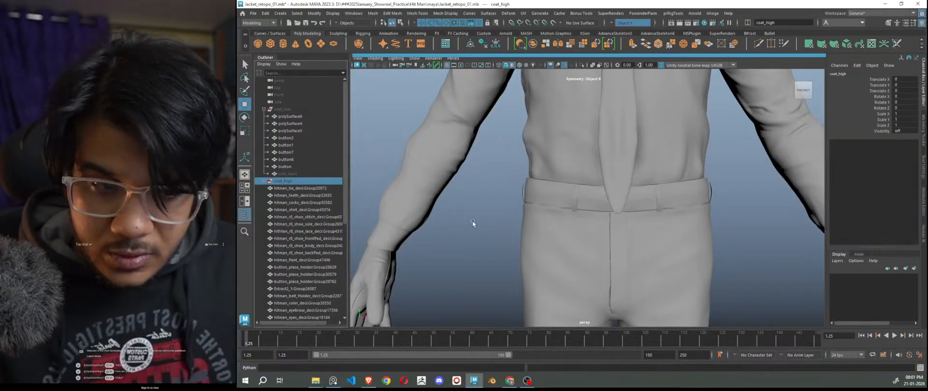
{"action": "scroll", "coordinate": [522, 231], "scroll_direction": "down", "scroll_amount": 5}
{"action": "key", "text": "h"}
{"action": "left_click", "coordinate": [752, 206]}
Step: Try hiding only the coat mesh of the coat_high group, and undo it
{"action": "left_click", "coordinate": [683, 172]}
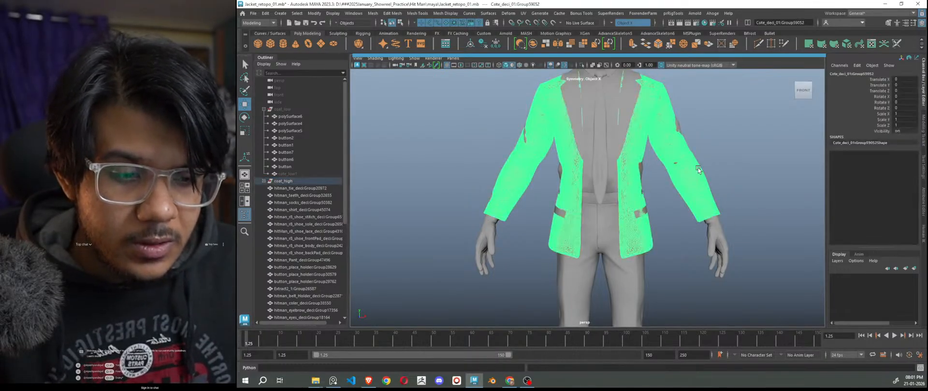
{"action": "key", "text": "h"}
{"action": "left_click", "coordinate": [734, 171]}
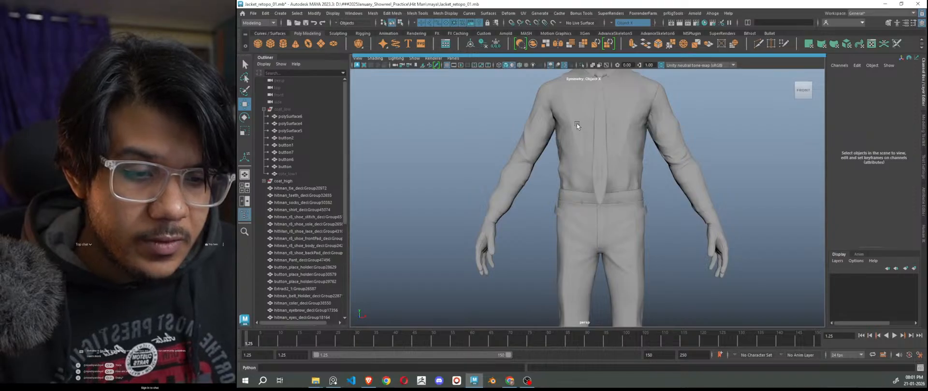
{"action": "key", "text": "ctrl+z"}
{"action": "key", "text": "ctrl+z"}
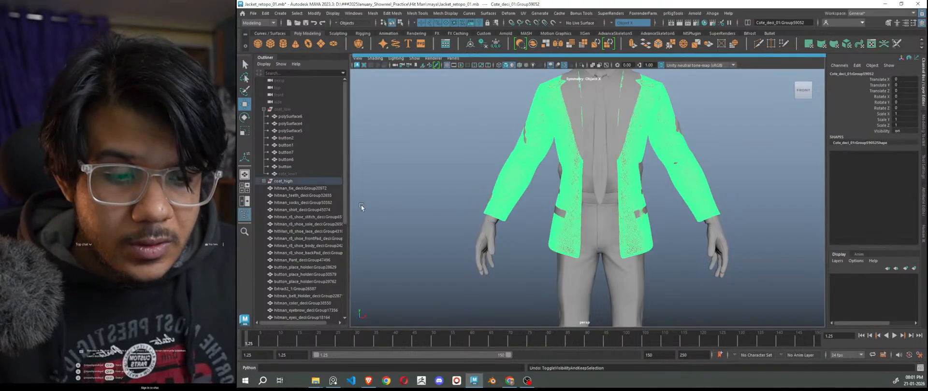
Step: Hide the whole coat_high group
{"action": "left_click", "coordinate": [329, 179]}
{"action": "key", "text": "h"}
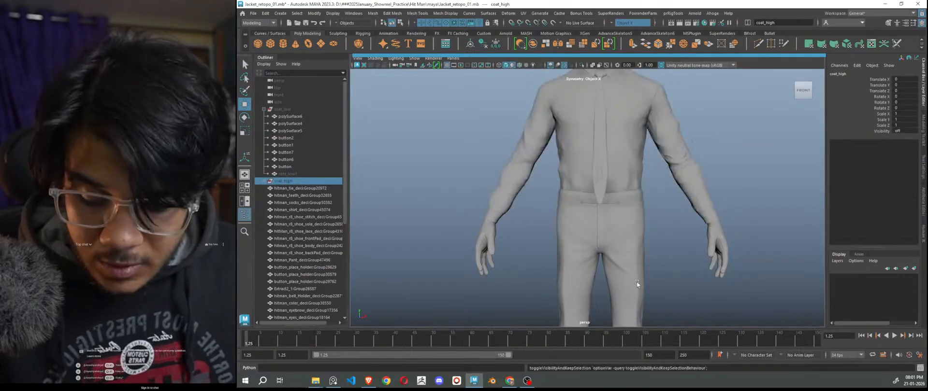
Step: Examine the character's head, shirt, collar and trousers up close from the front with the coat_high group hidden
{"action": "left_click", "coordinate": [758, 215]}
{"action": "scroll", "coordinate": [729, 221], "scroll_direction": "down", "scroll_amount": 5}
{"action": "middle_click_drag", "start_coordinate": [666, 208], "coordinate": [648, 253], "text": "alt"}
{"action": "scroll", "coordinate": [581, 232], "scroll_direction": "up", "scroll_amount": 5}
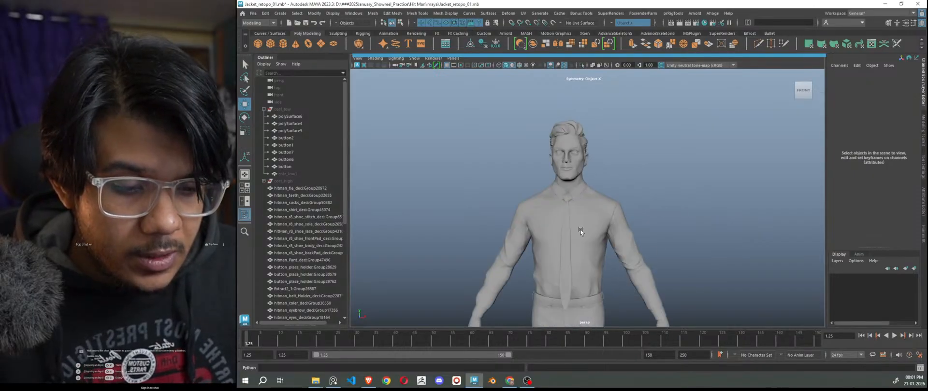
{"action": "scroll", "coordinate": [581, 231], "scroll_direction": "up", "scroll_amount": 6}
{"action": "left_click_drag", "start_coordinate": [614, 233], "coordinate": [589, 230], "text": "alt"}
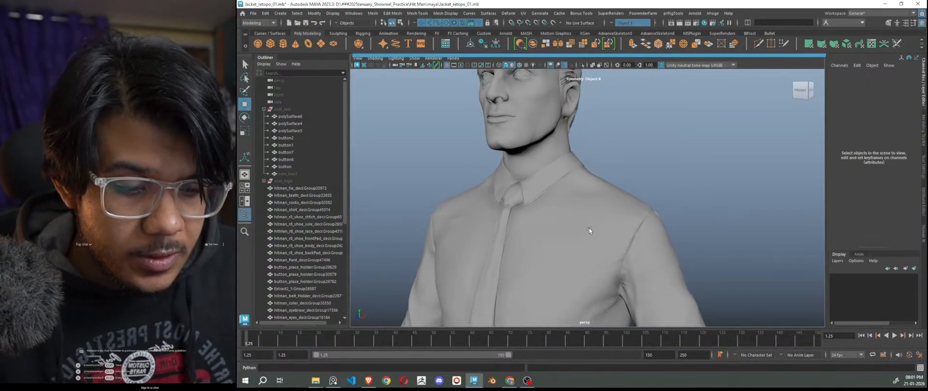
{"action": "scroll", "coordinate": [589, 230], "scroll_direction": "down", "scroll_amount": 5}
{"action": "middle_click_drag", "start_coordinate": [602, 254], "coordinate": [599, 166], "text": "alt"}
{"action": "scroll", "coordinate": [565, 281], "scroll_direction": "up", "scroll_amount": 4}
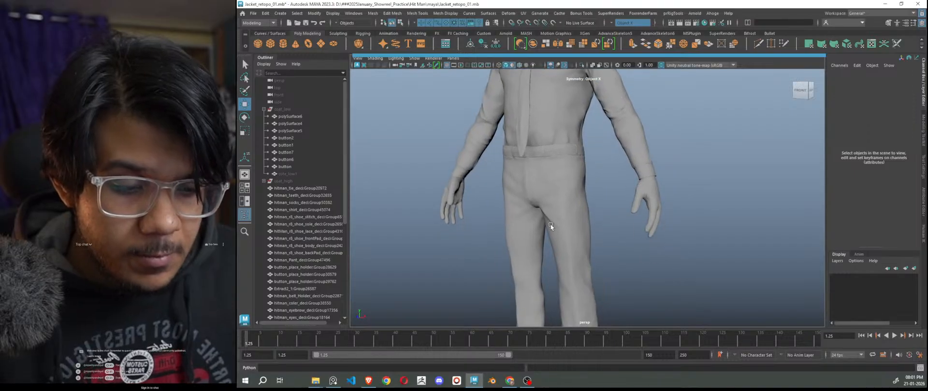
{"action": "left_click_drag", "start_coordinate": [640, 216], "coordinate": [646, 213], "text": "alt"}
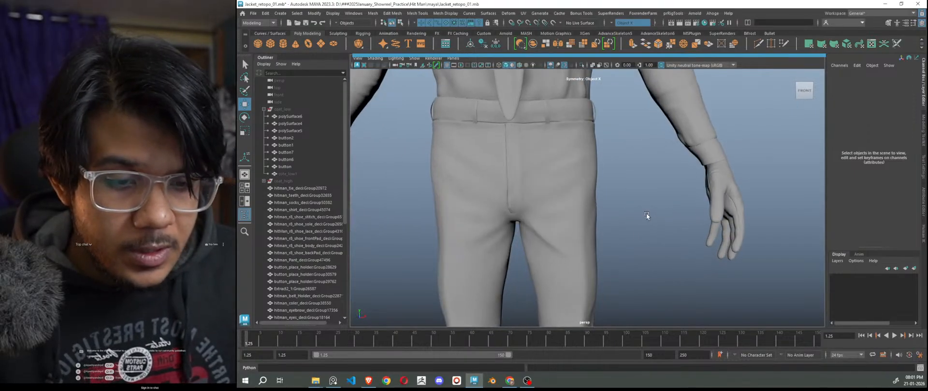
{"action": "scroll", "coordinate": [636, 247], "scroll_direction": "down", "scroll_amount": 2}
{"action": "scroll", "coordinate": [628, 236], "scroll_direction": "down", "scroll_amount": 3}
{"action": "scroll", "coordinate": [613, 256], "scroll_direction": "up", "scroll_amount": 7}
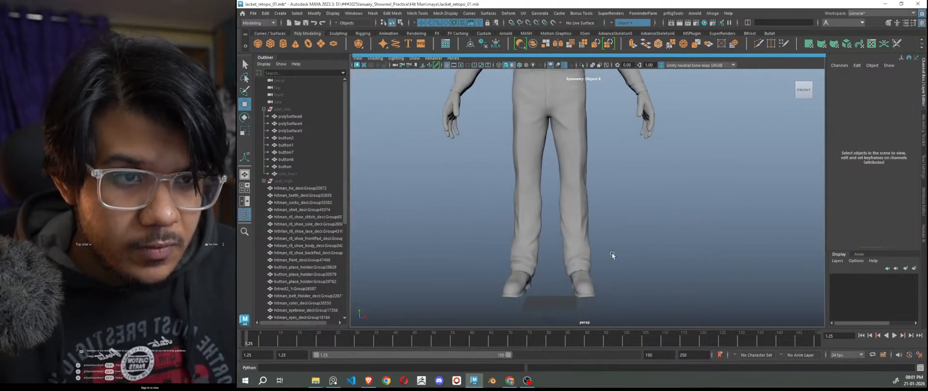
Step: Examine the shoe and its front pad up close, and return to a view of the whole character
{"action": "scroll", "coordinate": [639, 181], "scroll_direction": "up", "scroll_amount": 4}
{"action": "left_click_drag", "start_coordinate": [644, 232], "coordinate": [683, 241], "text": "alt"}
{"action": "left_click", "coordinate": [682, 242]}
{"action": "key", "text": "f"}
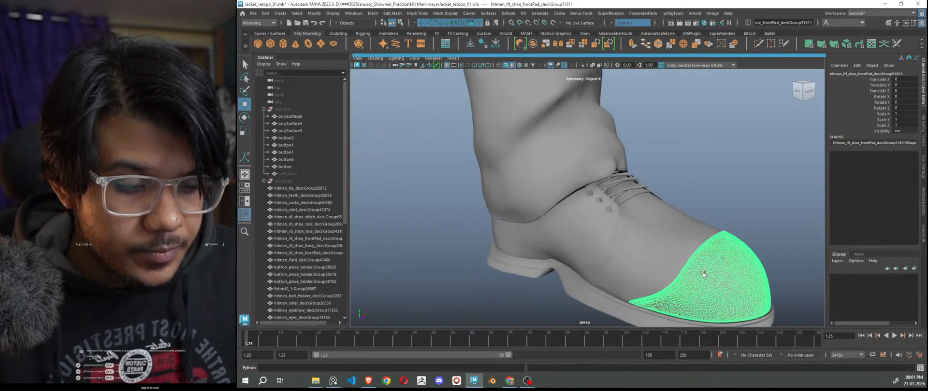
{"action": "scroll", "coordinate": [588, 211], "scroll_direction": "down", "scroll_amount": 3}
{"action": "left_click", "coordinate": [672, 234]}
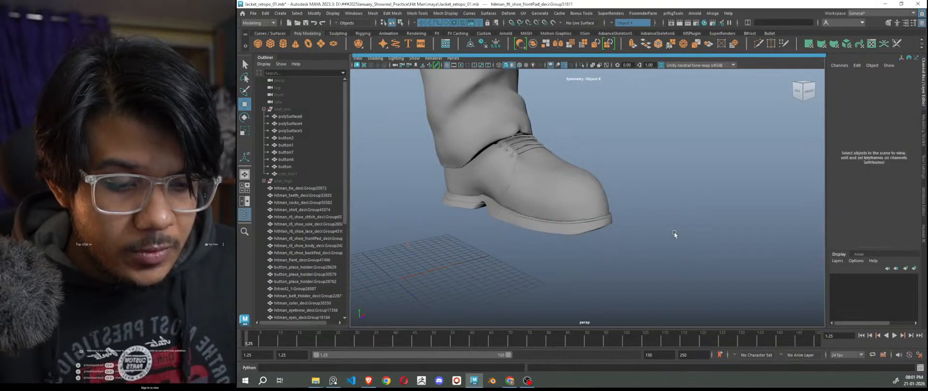
{"action": "scroll", "coordinate": [596, 225], "scroll_direction": "down", "scroll_amount": 5}
{"action": "scroll", "coordinate": [657, 227], "scroll_direction": "down", "scroll_amount": 4}
{"action": "left_click_drag", "start_coordinate": [654, 202], "coordinate": [625, 247], "text": "alt"}
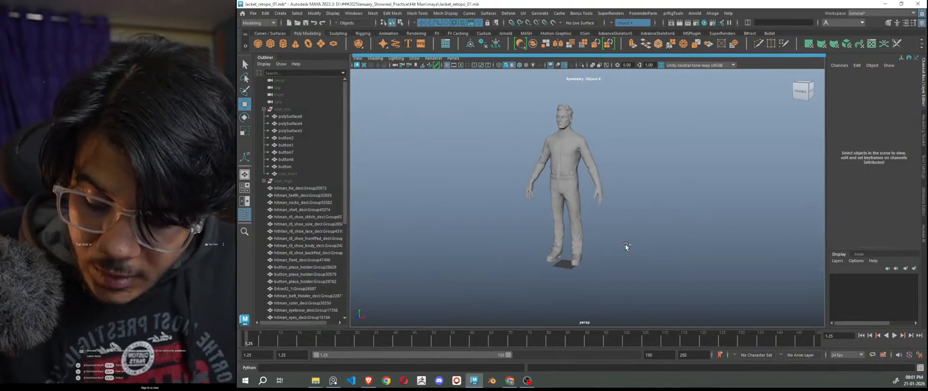
Step: Save the scene as Jacket_retopo_02.mb, and save a backup copy as Jacket_retopo_02_bkup.mb in the same folder
{"action": "key", "text": "ctrl+shift+s"}
{"action": "key", "text": "BackSpace"}
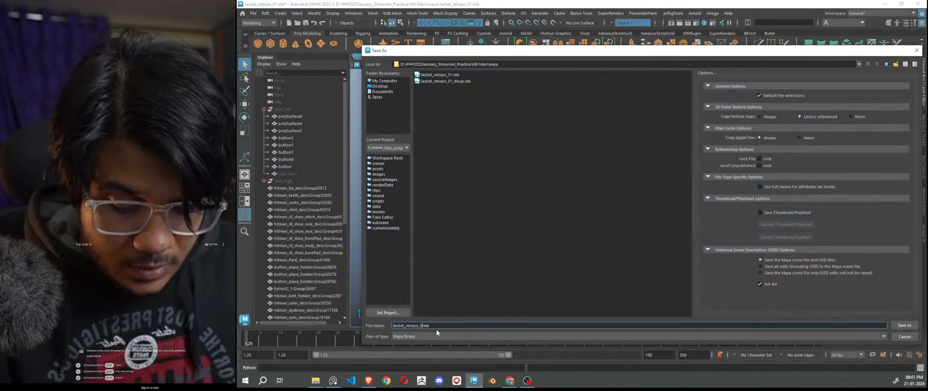
{"action": "left_click", "coordinate": [894, 326]}
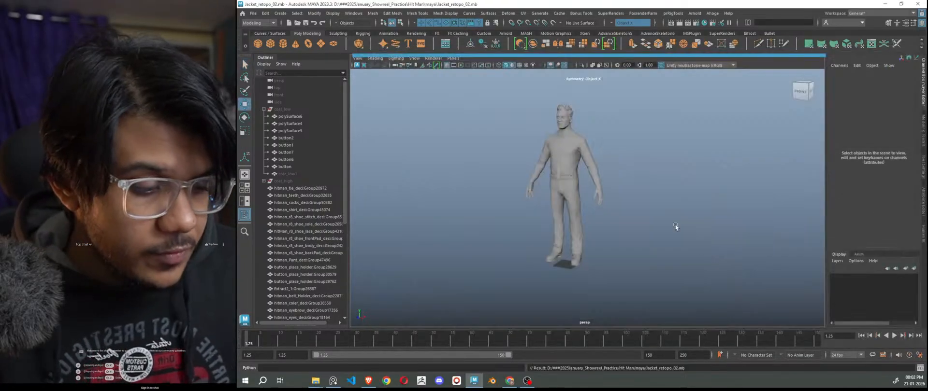
{"action": "key", "text": "ctrl+shift+s"}
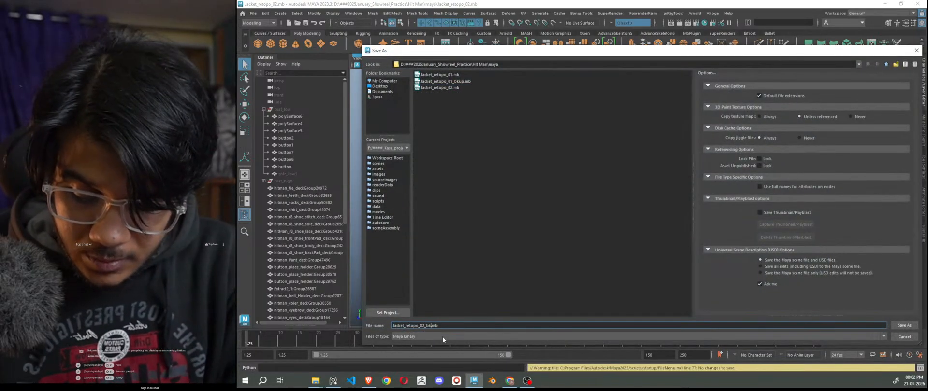
{"action": "key", "text": "Return"}
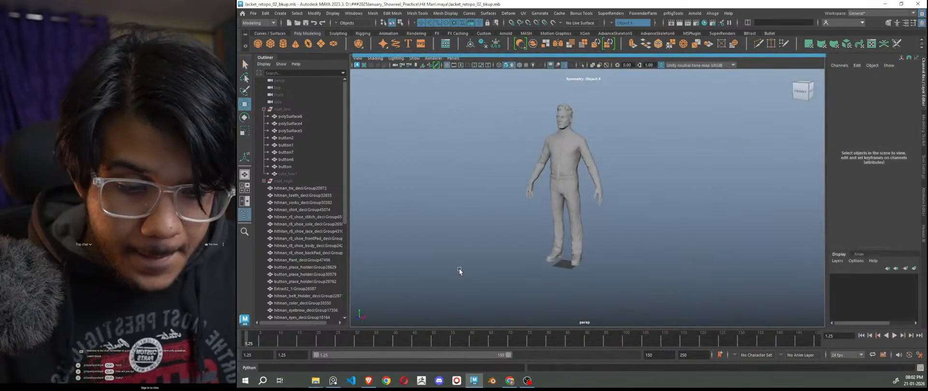
Step: Save the scene over the existing Jacket_retopo_02.mb to continue working in that version
{"action": "key", "text": "ctrl+shift+s"}
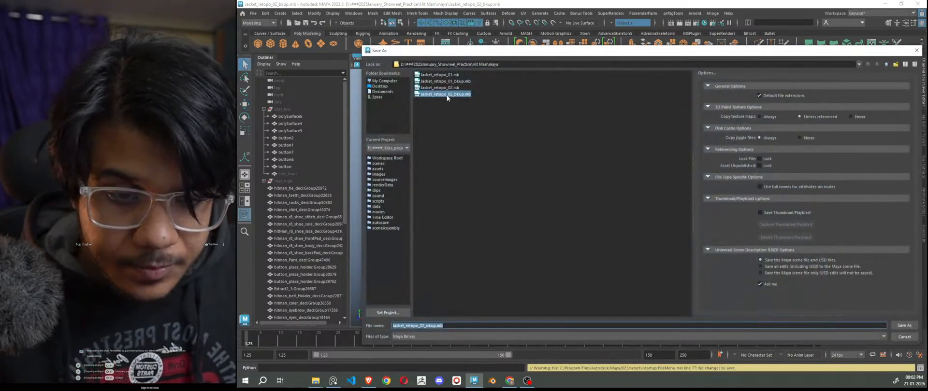
{"action": "double_click", "coordinate": [440, 88]}
{"action": "left_click", "coordinate": [627, 208]}
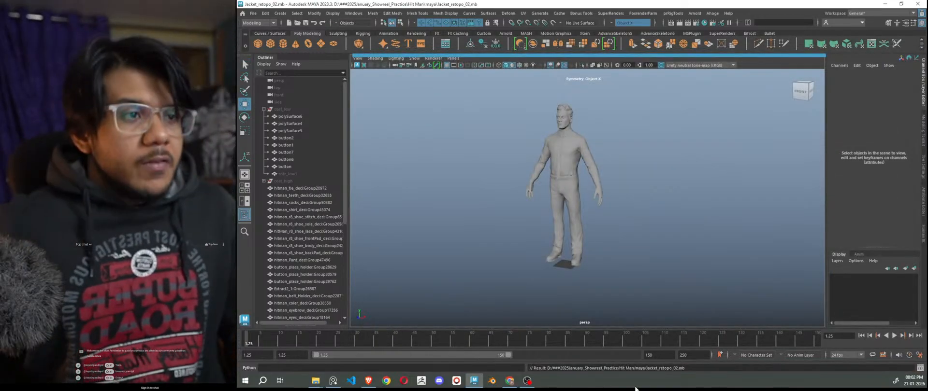
Step: Hide the tie to check the shirt buttons beneath it, and unhide the tie
{"action": "scroll", "coordinate": [550, 171], "scroll_direction": "up", "scroll_amount": 5}
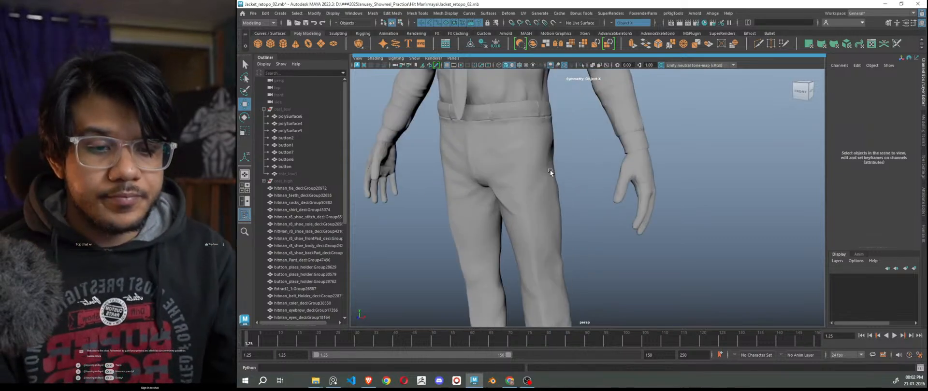
{"action": "middle_click_drag", "start_coordinate": [569, 270], "coordinate": [590, 307], "text": "alt"}
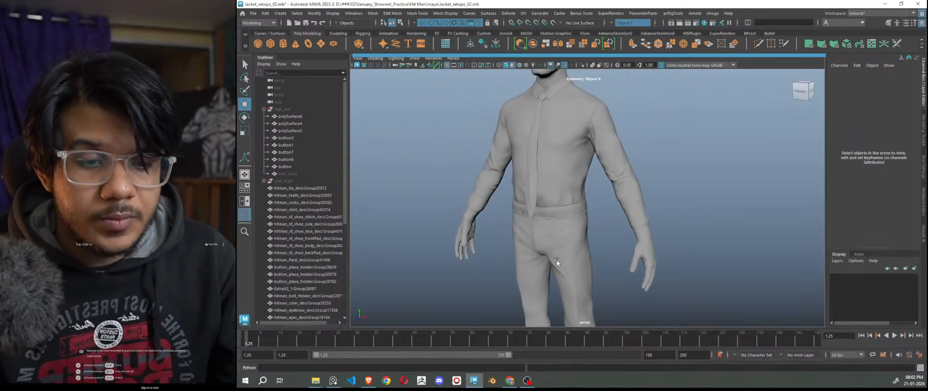
{"action": "scroll", "coordinate": [505, 155], "scroll_direction": "up", "scroll_amount": 5}
{"action": "left_click", "coordinate": [475, 132]}
{"action": "key", "text": "ctrl+h"}
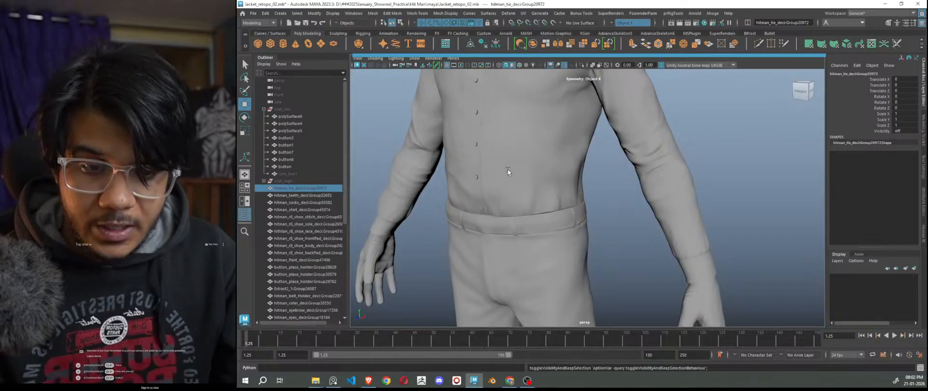
{"action": "scroll", "coordinate": [435, 152], "scroll_direction": "up", "scroll_amount": 3}
{"action": "scroll", "coordinate": [438, 154], "scroll_direction": "down", "scroll_amount": 5}
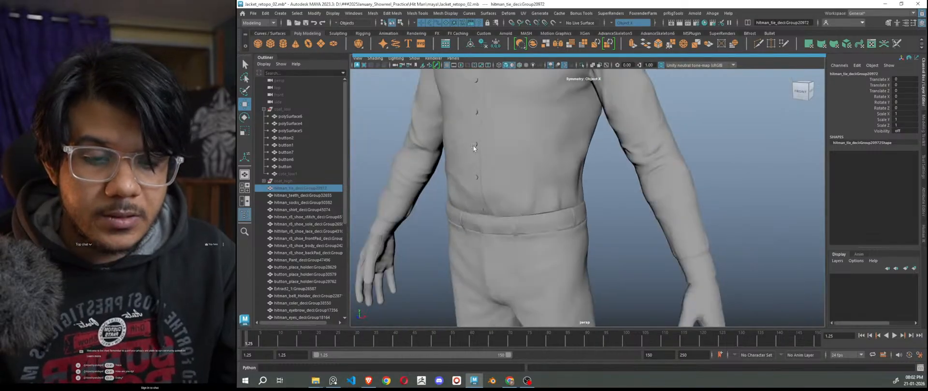
{"action": "key", "text": "shift+h"}
{"action": "left_click", "coordinate": [720, 180]}
{"action": "scroll", "coordinate": [708, 185], "scroll_direction": "down", "scroll_amount": 5}
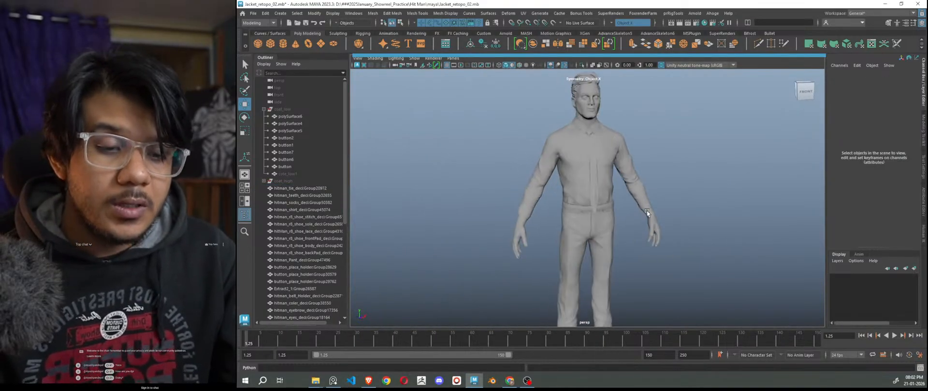
Step: Examine the collar, neck and head from the front and around to the hair at the back
{"action": "scroll", "coordinate": [571, 172], "scroll_direction": "up", "scroll_amount": 5}
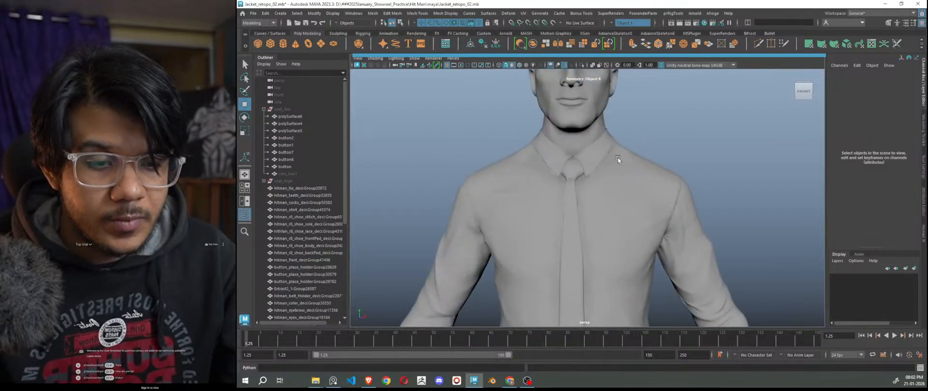
{"action": "middle_click_drag", "start_coordinate": [586, 97], "coordinate": [573, 175], "text": "alt"}
{"action": "scroll", "coordinate": [572, 174], "scroll_direction": "up", "scroll_amount": 5}
{"action": "left_click_drag", "start_coordinate": [574, 180], "coordinate": [441, 187], "text": "alt"}
{"action": "scroll", "coordinate": [589, 180], "scroll_direction": "down", "scroll_amount": 5}
{"action": "scroll", "coordinate": [588, 181], "scroll_direction": "up", "scroll_amount": 4}
{"action": "scroll", "coordinate": [483, 159], "scroll_direction": "down", "scroll_amount": 3}
{"action": "scroll", "coordinate": [484, 160], "scroll_direction": "up", "scroll_amount": 4}
{"action": "middle_click_drag", "start_coordinate": [529, 140], "coordinate": [590, 172], "text": "alt"}
{"action": "scroll", "coordinate": [574, 131], "scroll_direction": "up", "scroll_amount": 5}
{"action": "mouse_move", "coordinate": [669, 150]}
{"action": "left_mouse_down", "text": "alt"}
{"action": "mouse_move", "coordinate": [642, 152]}
{"action": "mouse_move", "coordinate": [657, 154]}
{"action": "left_mouse_up", "text": "alt"}
{"action": "middle_click_drag", "start_coordinate": [678, 165], "coordinate": [561, 186], "text": "alt"}
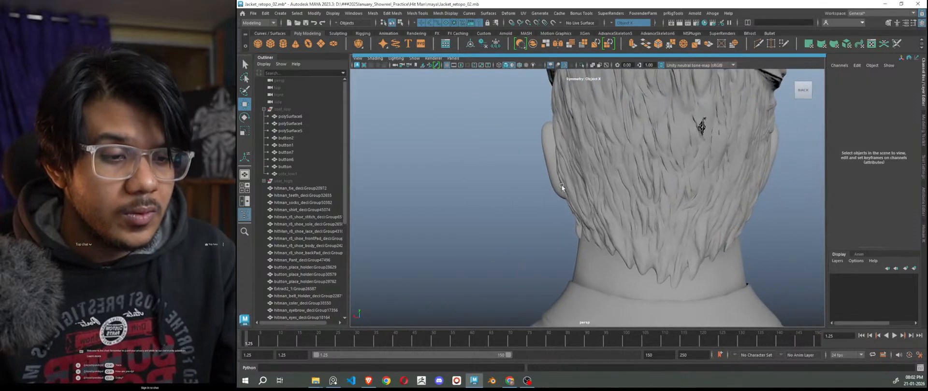
Step: Examine the hair mesh and its dark broken patches on the back of the head up close, including its wireframe
{"action": "left_click", "coordinate": [656, 156]}
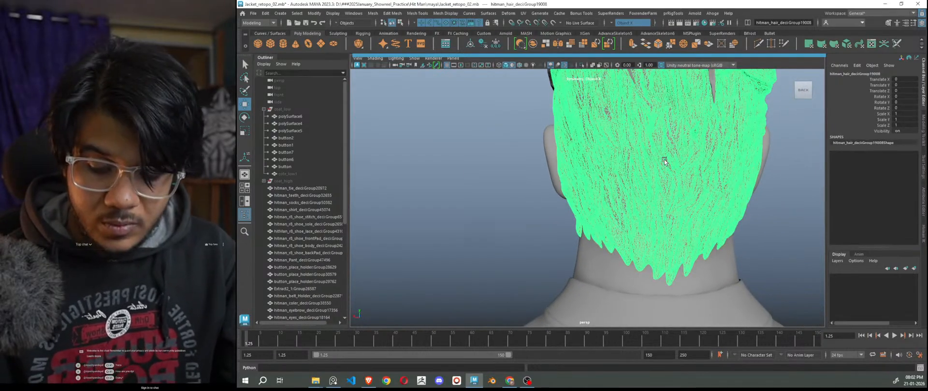
{"action": "scroll", "coordinate": [664, 160], "scroll_direction": "down", "scroll_amount": 3}
{"action": "left_click", "coordinate": [690, 236]}
{"action": "scroll", "coordinate": [653, 232], "scroll_direction": "up", "scroll_amount": 6}
{"action": "middle_click_drag", "start_coordinate": [626, 280], "coordinate": [607, 229], "text": "alt"}
{"action": "scroll", "coordinate": [561, 124], "scroll_direction": "up", "scroll_amount": 4}
{"action": "scroll", "coordinate": [604, 225], "scroll_direction": "up", "scroll_amount": 5}
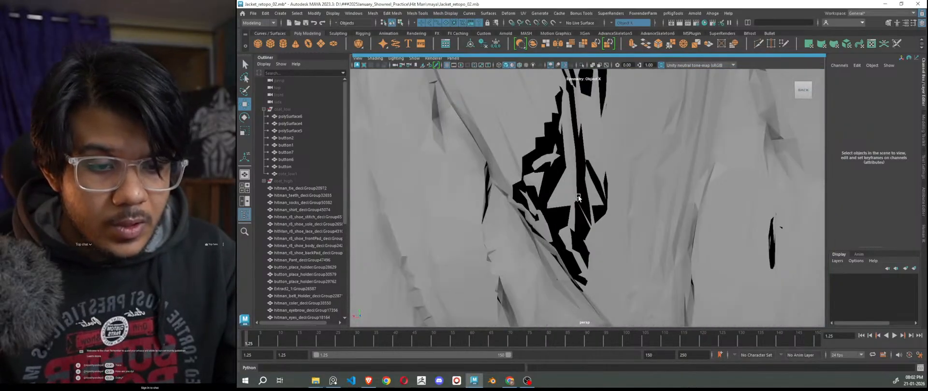
{"action": "left_click", "coordinate": [543, 148]}
{"action": "scroll", "coordinate": [551, 150], "scroll_direction": "down", "scroll_amount": 3}
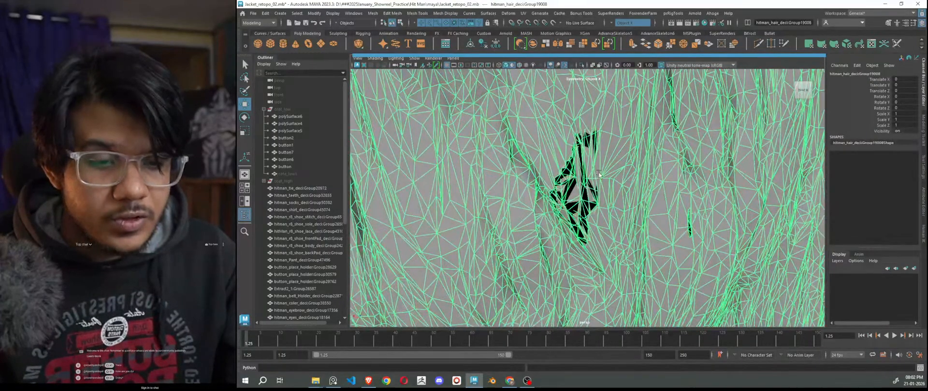
{"action": "scroll", "coordinate": [599, 175], "scroll_direction": "down", "scroll_amount": 5}
{"action": "scroll", "coordinate": [676, 193], "scroll_direction": "down", "scroll_amount": 3}
{"action": "left_click", "coordinate": [770, 219]}
{"action": "scroll", "coordinate": [690, 214], "scroll_direction": "down", "scroll_amount": 2}
{"action": "scroll", "coordinate": [600, 207], "scroll_direction": "up", "scroll_amount": 8}
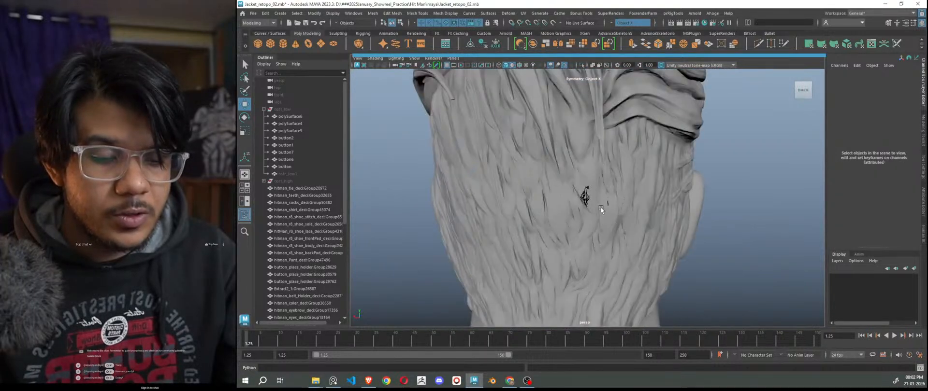
{"action": "scroll", "coordinate": [587, 159], "scroll_direction": "up", "scroll_amount": 6}
{"action": "scroll", "coordinate": [605, 149], "scroll_direction": "down", "scroll_amount": 3}
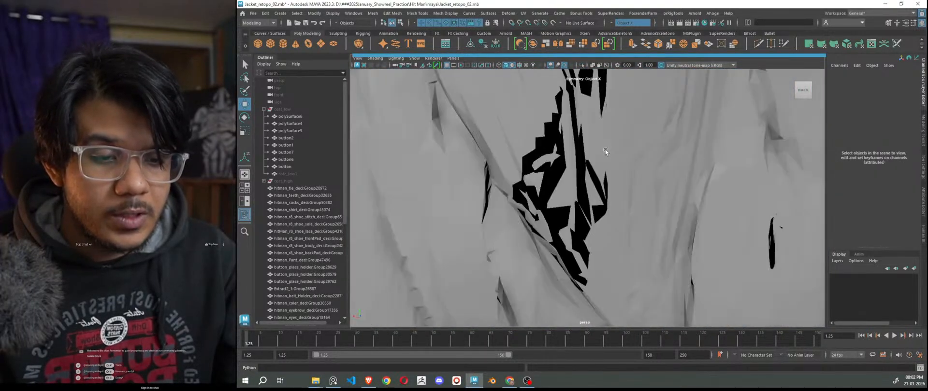
Step: Switch the hair mesh to face selection and move a face with soft selection at the large dark patch on the back of the head
{"action": "right_click", "coordinate": [586, 135]}
{"action": "left_click", "coordinate": [581, 154]}
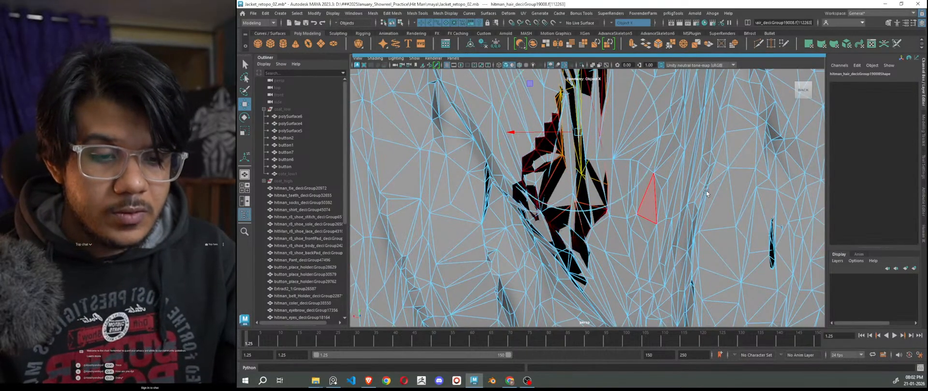
{"action": "scroll", "coordinate": [653, 222], "scroll_direction": "down", "scroll_amount": 5}
{"action": "scroll", "coordinate": [653, 223], "scroll_direction": "up", "scroll_amount": 5}
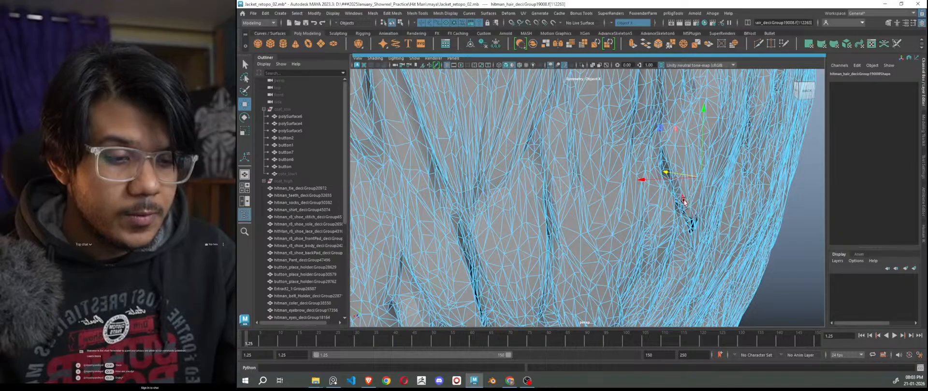
Step: Move the soft-selected hair faces around the jagged dark patch beneath the strand to cover the broken geometry
{"action": "left_click_drag", "start_coordinate": [683, 201], "coordinate": [694, 215], "text": "alt"}
{"action": "right_click_drag", "start_coordinate": [694, 215], "coordinate": [768, 227], "text": "alt"}
{"action": "middle_click_drag", "start_coordinate": [769, 227], "coordinate": [599, 193], "text": "alt"}
{"action": "left_click_drag", "start_coordinate": [599, 193], "coordinate": [625, 211], "text": "alt"}
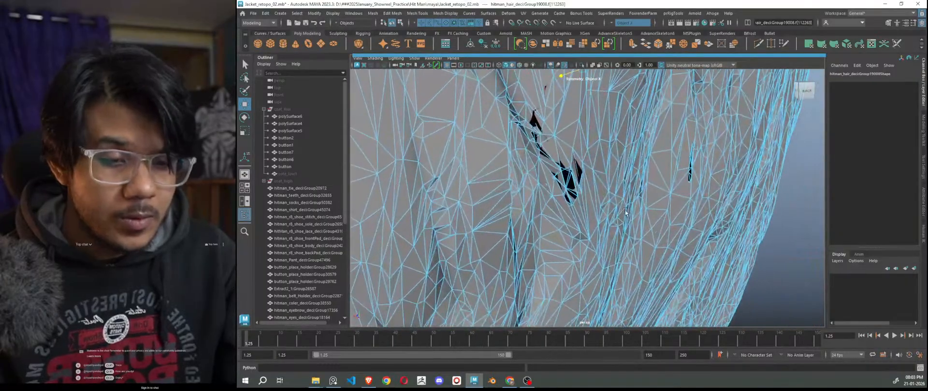
{"action": "left_click", "coordinate": [572, 187]}
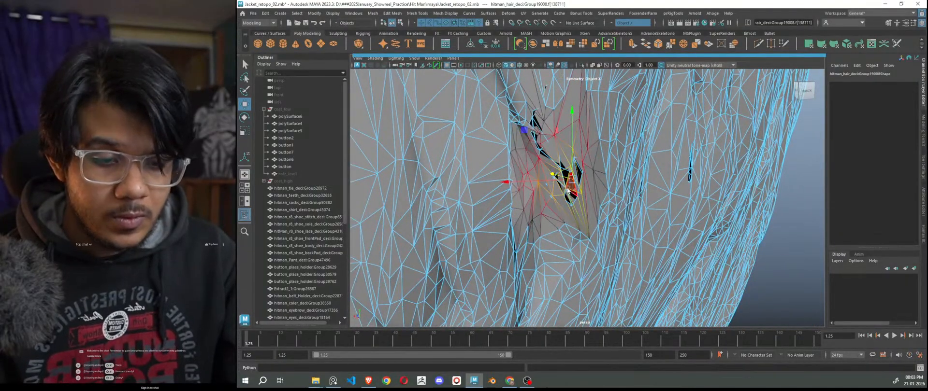
{"action": "left_click_drag", "start_coordinate": [567, 191], "coordinate": [616, 254], "text": "alt"}
{"action": "left_click", "coordinate": [603, 225]}
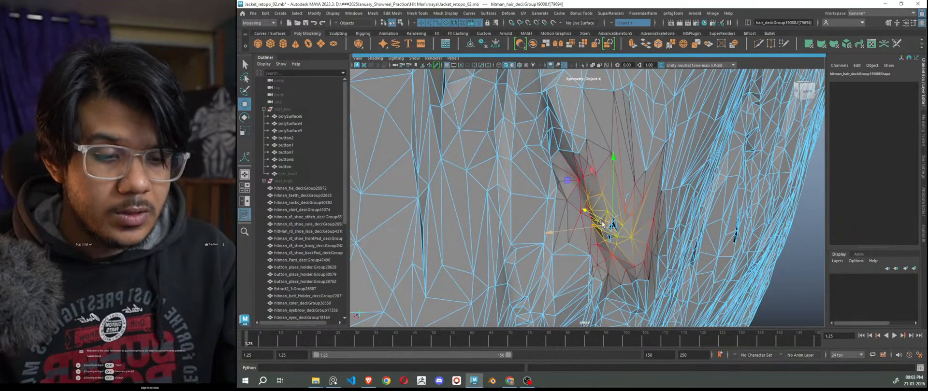
{"action": "left_click_drag", "start_coordinate": [599, 217], "coordinate": [601, 219]}
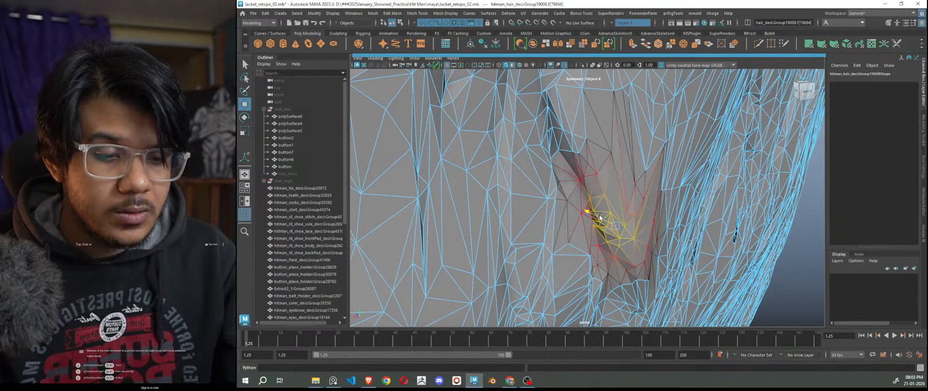
Step: Move the hair faces at the remaining narrow dark patch near the side of the head, and return to object selection
{"action": "left_click", "coordinate": [734, 236]}
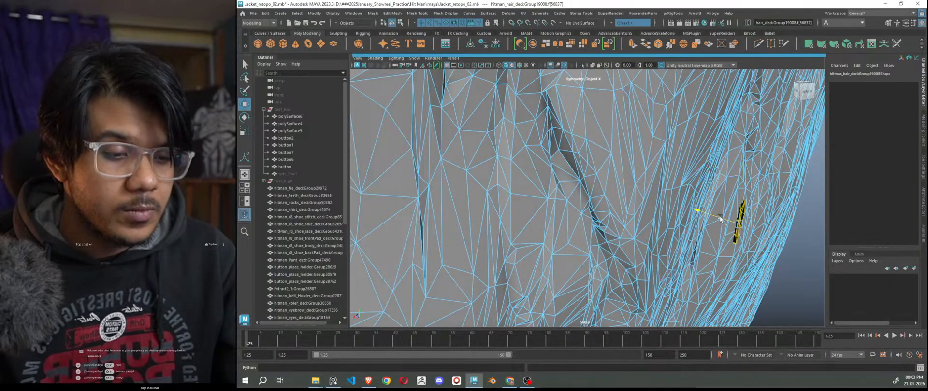
{"action": "scroll", "coordinate": [715, 214], "scroll_direction": "down", "scroll_amount": 5}
{"action": "left_click_drag", "start_coordinate": [715, 213], "coordinate": [657, 213], "text": "alt"}
{"action": "right_click_drag", "start_coordinate": [681, 195], "coordinate": [749, 163]}
{"action": "left_click", "coordinate": [735, 171]}
Step: Examine the repaired hair from behind, and turn the view around to the character's face
{"action": "scroll", "coordinate": [725, 177], "scroll_direction": "down", "scroll_amount": 6}
{"action": "mouse_move", "coordinate": [649, 241]}
{"action": "left_mouse_down", "text": "alt"}
{"action": "mouse_move", "coordinate": [664, 240]}
{"action": "mouse_move", "coordinate": [649, 239]}
{"action": "left_mouse_up", "text": "alt"}
{"action": "scroll", "coordinate": [568, 209], "scroll_direction": "up", "scroll_amount": 4}
{"action": "scroll", "coordinate": [568, 209], "scroll_direction": "up", "scroll_amount": 3}
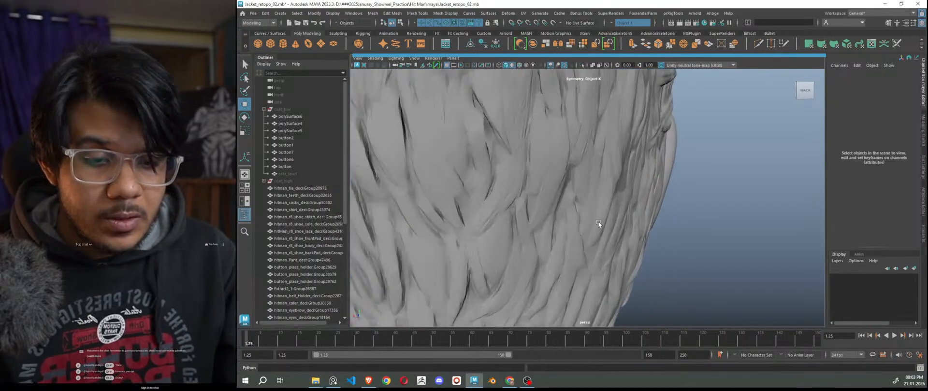
{"action": "scroll", "coordinate": [598, 221], "scroll_direction": "down", "scroll_amount": 7}
{"action": "left_click_drag", "start_coordinate": [650, 222], "coordinate": [795, 220], "text": "alt"}
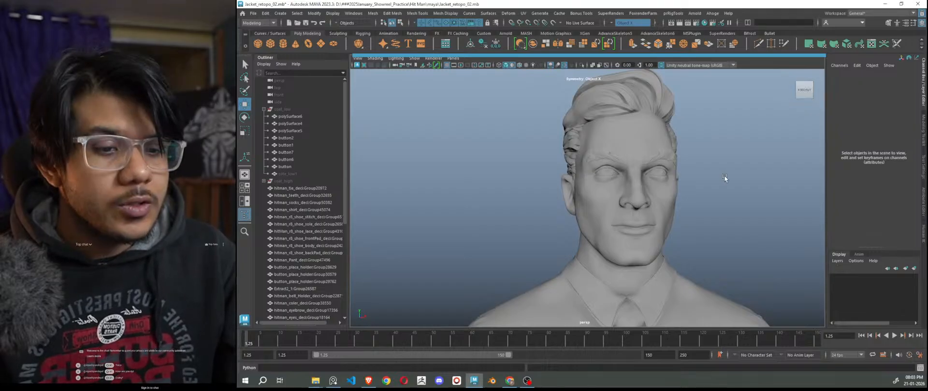
Step: Bring the whole character into view and save the current scene
{"action": "scroll", "coordinate": [713, 197], "scroll_direction": "down", "scroll_amount": 6}
{"action": "middle_click_drag", "start_coordinate": [713, 198], "coordinate": [681, 123], "text": "alt"}
{"action": "scroll", "coordinate": [680, 183], "scroll_direction": "down", "scroll_amount": 5}
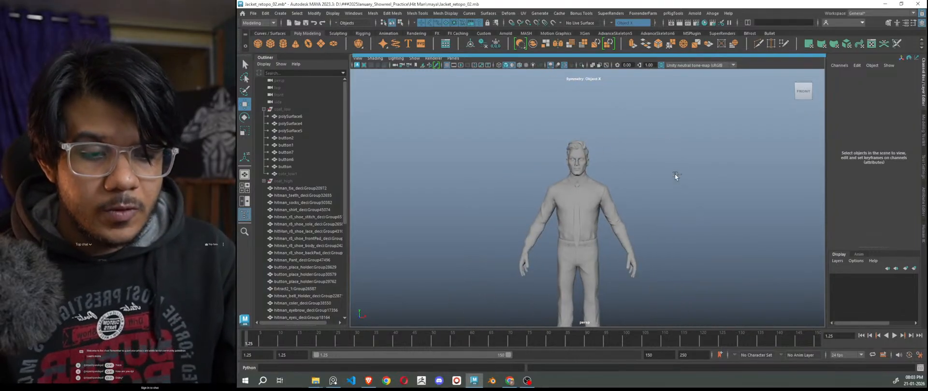
{"action": "key", "text": "ctrl+s"}
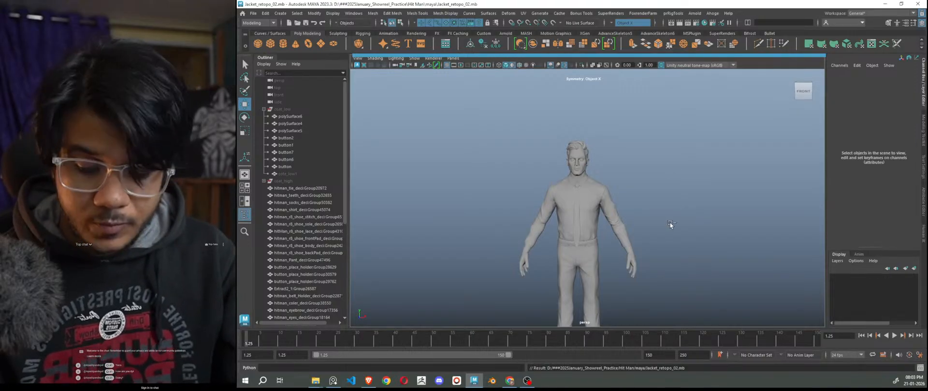
Step: Collapse the coat_low group in the scene hierarchy
{"action": "scroll", "coordinate": [636, 236], "scroll_direction": "up", "scroll_amount": 8}
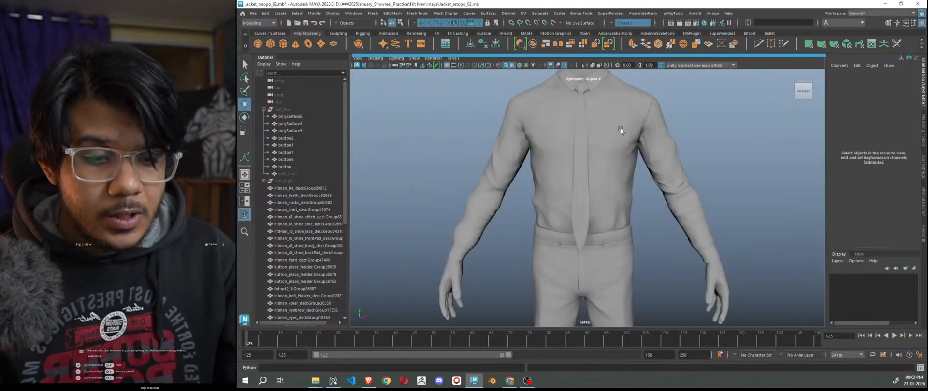
{"action": "scroll", "coordinate": [618, 145], "scroll_direction": "down", "scroll_amount": 5}
{"action": "middle_click_drag", "start_coordinate": [608, 246], "coordinate": [591, 128], "text": "alt"}
{"action": "scroll", "coordinate": [604, 254], "scroll_direction": "up", "scroll_amount": 5}
{"action": "middle_click_drag", "start_coordinate": [663, 275], "coordinate": [654, 195], "text": "alt"}
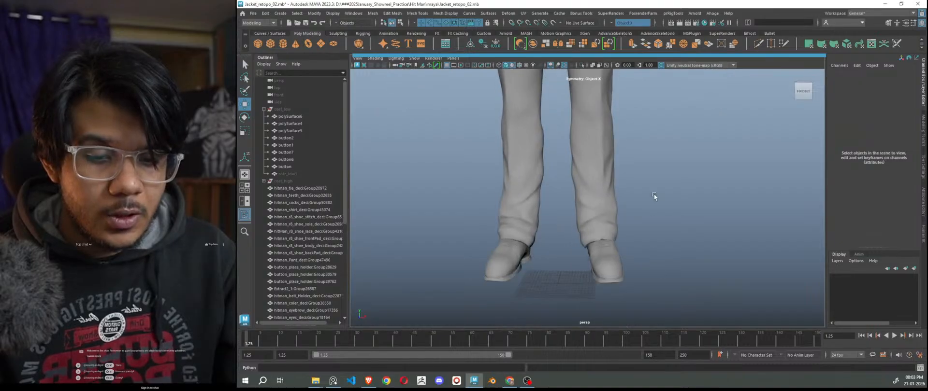
{"action": "left_click", "coordinate": [264, 110]}
{"action": "left_click", "coordinate": [289, 109]}
{"action": "left_click", "coordinate": [290, 116]}
{"action": "left_click", "coordinate": [377, 154]}
{"action": "scroll", "coordinate": [374, 154], "scroll_direction": "down", "scroll_amount": 2}
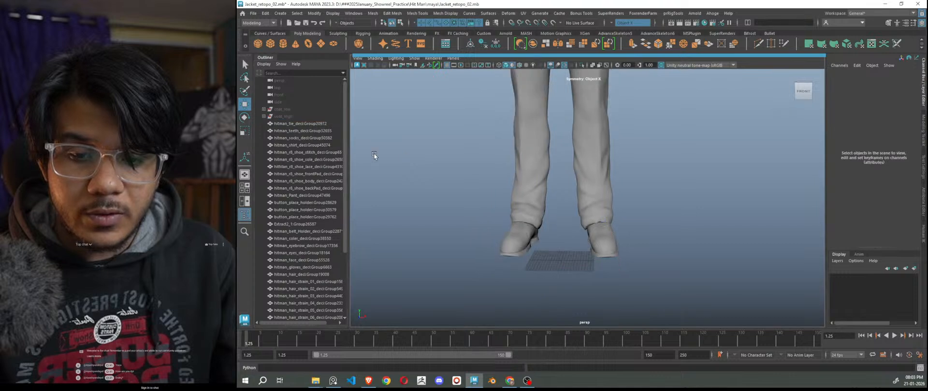
Step: Group all the loose hitman body, clothing, hair and shoe meshes and name the group hitMan_high
{"action": "left_click", "coordinate": [301, 124]}
{"action": "scroll", "coordinate": [329, 290], "scroll_direction": "down", "scroll_amount": 4}
{"action": "left_click", "coordinate": [296, 297], "text": "shift"}
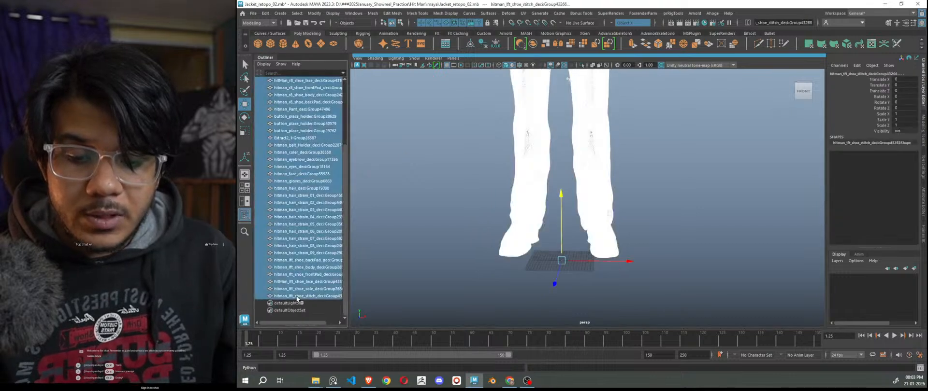
{"action": "key", "text": "ctrl+g"}
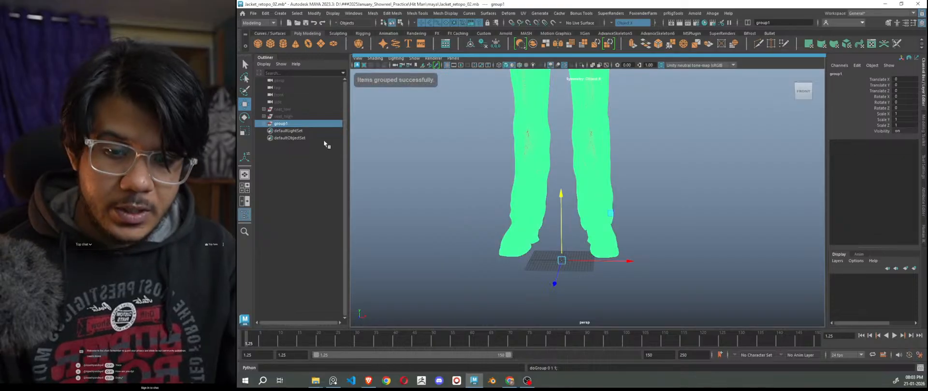
{"action": "double_click", "coordinate": [288, 124]}
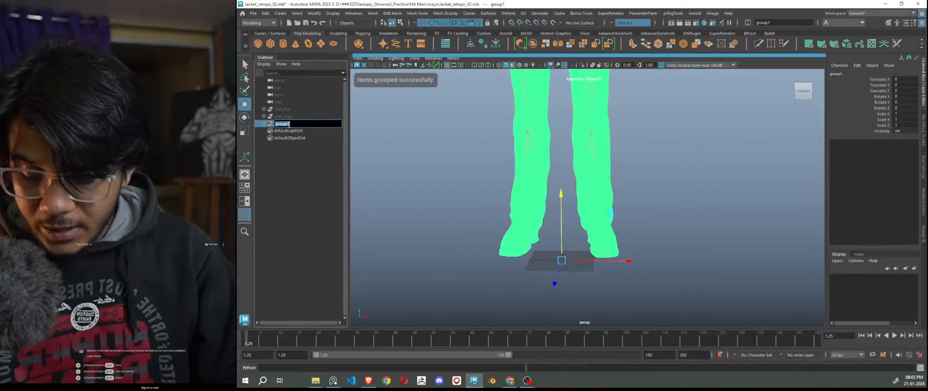
{"action": "type", "text": "H"}
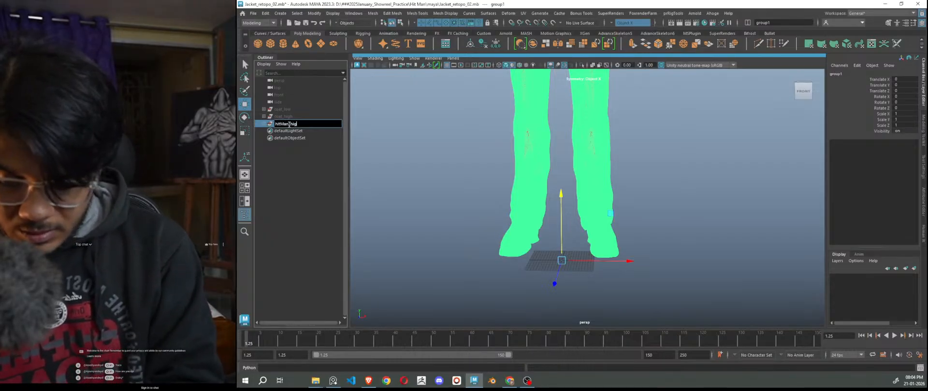
{"action": "type", "text": "h"}
{"action": "key", "text": "Return"}
{"action": "left_click", "coordinate": [680, 265]}
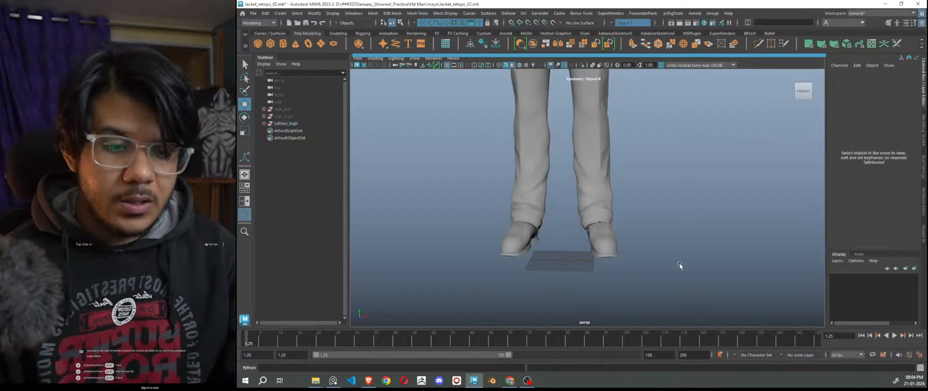
Step: Examine the assembled character from the collar and tie down over the trousers to the shoes
{"action": "scroll", "coordinate": [625, 249], "scroll_direction": "up", "scroll_amount": 5}
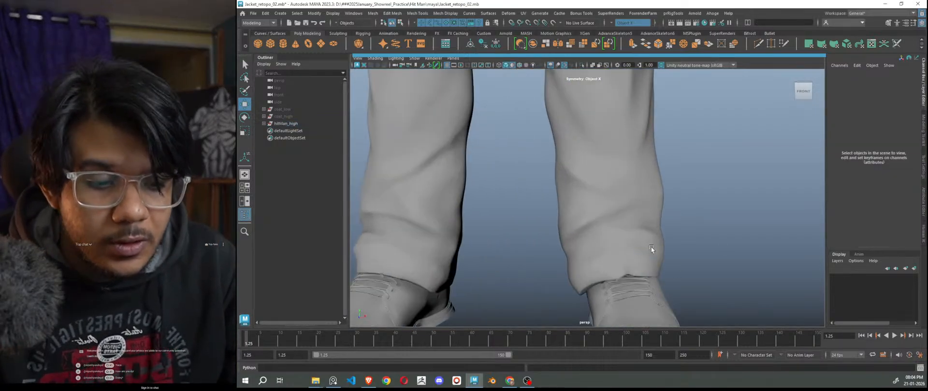
{"action": "scroll", "coordinate": [651, 247], "scroll_direction": "down", "scroll_amount": 8}
{"action": "scroll", "coordinate": [575, 180], "scroll_direction": "up", "scroll_amount": 4}
{"action": "middle_click_drag", "start_coordinate": [603, 212], "coordinate": [605, 283], "text": "alt"}
{"action": "mouse_move", "coordinate": [587, 245]}
{"action": "left_mouse_down", "text": "alt"}
{"action": "mouse_move", "coordinate": [596, 248]}
{"action": "mouse_move", "coordinate": [586, 247]}
{"action": "left_mouse_up", "text": "alt"}
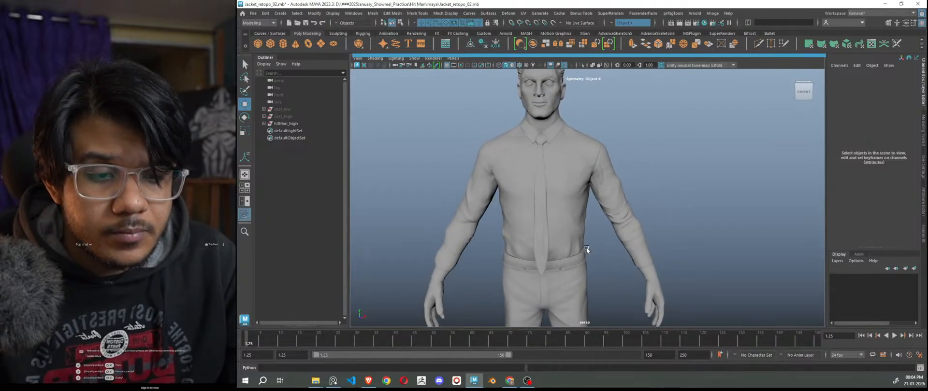
{"action": "scroll", "coordinate": [573, 213], "scroll_direction": "up", "scroll_amount": 6}
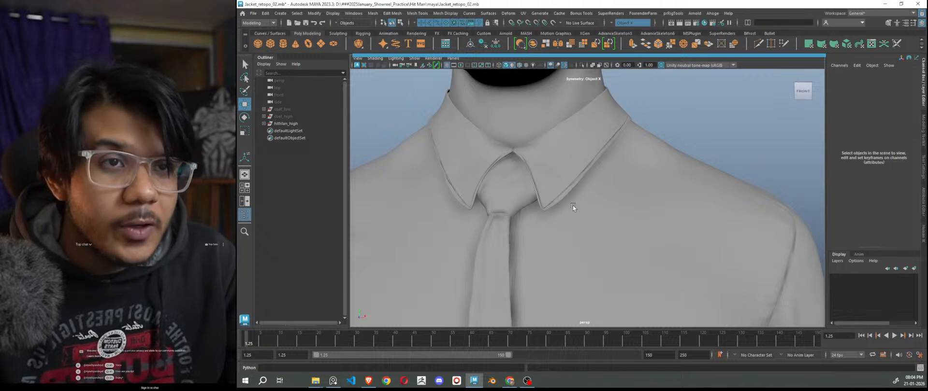
{"action": "scroll", "coordinate": [572, 207], "scroll_direction": "down", "scroll_amount": 6}
{"action": "middle_click_drag", "start_coordinate": [680, 294], "coordinate": [644, 208], "text": "alt"}
{"action": "scroll", "coordinate": [628, 252], "scroll_direction": "down", "scroll_amount": 3}
{"action": "mouse_move", "coordinate": [621, 271]}
{"action": "left_mouse_down", "text": "alt"}
{"action": "mouse_move", "coordinate": [633, 271]}
{"action": "mouse_move", "coordinate": [608, 275]}
{"action": "left_mouse_up", "text": "alt"}
{"action": "middle_click_drag", "start_coordinate": [608, 276], "coordinate": [640, 203], "text": "alt"}
{"action": "scroll", "coordinate": [640, 203], "scroll_direction": "down", "scroll_amount": 3}
{"action": "left_click_drag", "start_coordinate": [639, 201], "coordinate": [633, 232], "text": "alt"}
{"action": "scroll", "coordinate": [633, 232], "scroll_direction": "up", "scroll_amount": 4}
{"action": "middle_click_drag", "start_coordinate": [659, 291], "coordinate": [618, 211], "text": "alt"}
{"action": "scroll", "coordinate": [629, 269], "scroll_direction": "up", "scroll_amount": 3}
{"action": "middle_click_drag", "start_coordinate": [633, 305], "coordinate": [645, 262], "text": "alt"}
{"action": "scroll", "coordinate": [628, 299], "scroll_direction": "up", "scroll_amount": 2}
{"action": "middle_click_drag", "start_coordinate": [613, 334], "coordinate": [586, 277], "text": "alt"}
{"action": "scroll", "coordinate": [586, 277], "scroll_direction": "up", "scroll_amount": 3}
{"action": "left_click_drag", "start_coordinate": [595, 278], "coordinate": [694, 294], "text": "alt"}
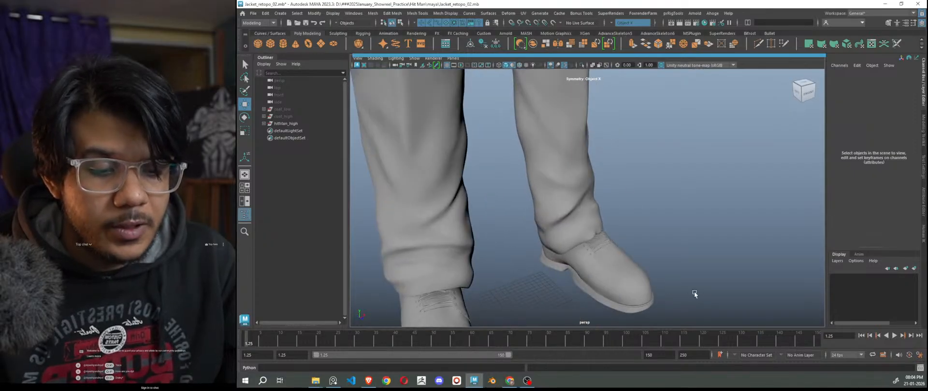
Step: Isolate the front pad mesh on the toe of the character's left shoe and turn it to a side view
{"action": "middle_click_drag", "start_coordinate": [695, 294], "coordinate": [595, 207], "text": "alt"}
{"action": "scroll", "coordinate": [595, 206], "scroll_direction": "up", "scroll_amount": 5}
{"action": "left_click", "coordinate": [572, 252]}
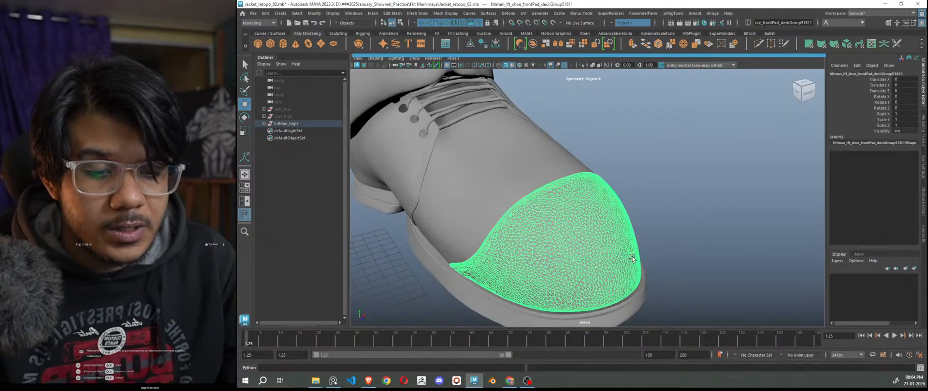
{"action": "scroll", "coordinate": [632, 258], "scroll_direction": "down", "scroll_amount": 5}
{"action": "scroll", "coordinate": [632, 259], "scroll_direction": "up", "scroll_amount": 5}
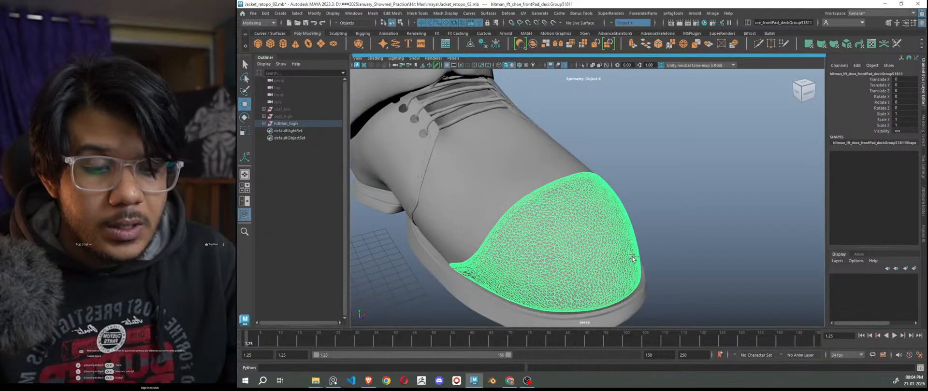
{"action": "key", "text": "ctrl+1"}
{"action": "left_click", "coordinate": [653, 262]}
{"action": "left_click_drag", "start_coordinate": [654, 263], "coordinate": [627, 250], "text": "alt"}
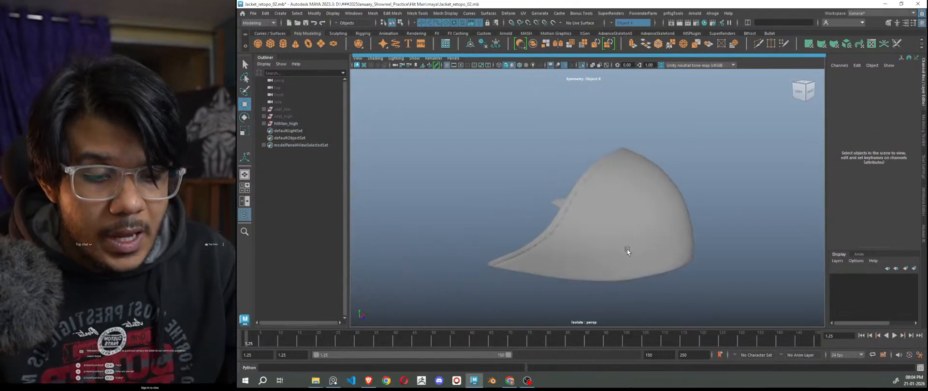
Step: Turn symmetry off and make the shoe's front pad mesh the live surface
{"action": "scroll", "coordinate": [617, 248], "scroll_direction": "up", "scroll_amount": 5}
{"action": "left_click", "coordinate": [542, 216]}
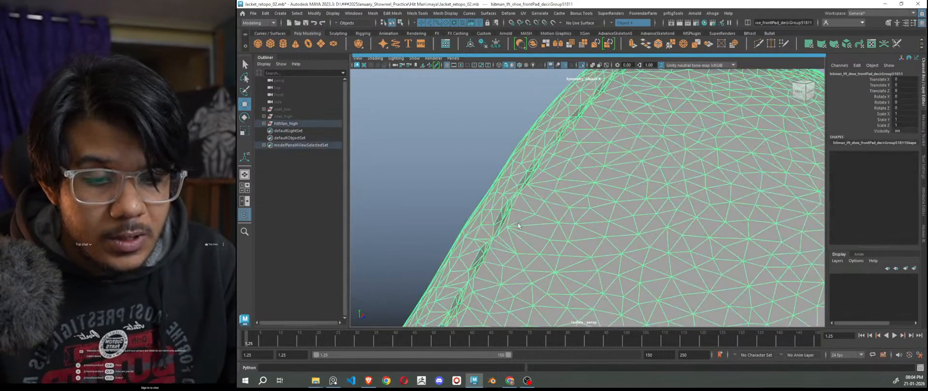
{"action": "left_click", "coordinate": [452, 164]}
{"action": "left_click", "coordinate": [597, 231]}
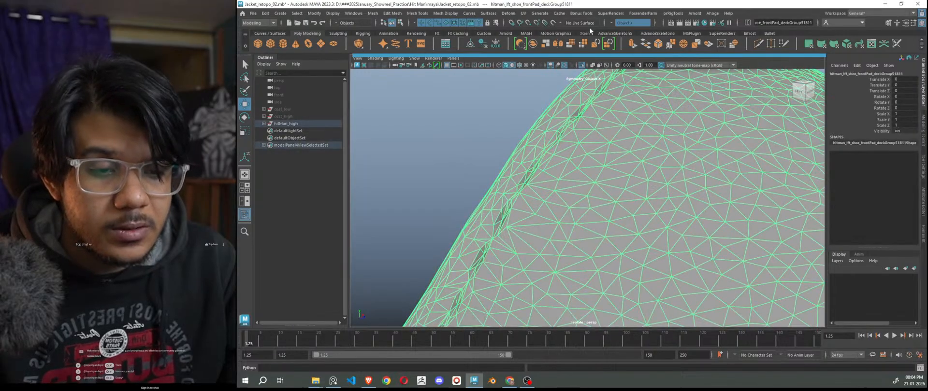
{"action": "left_click", "coordinate": [609, 24]}
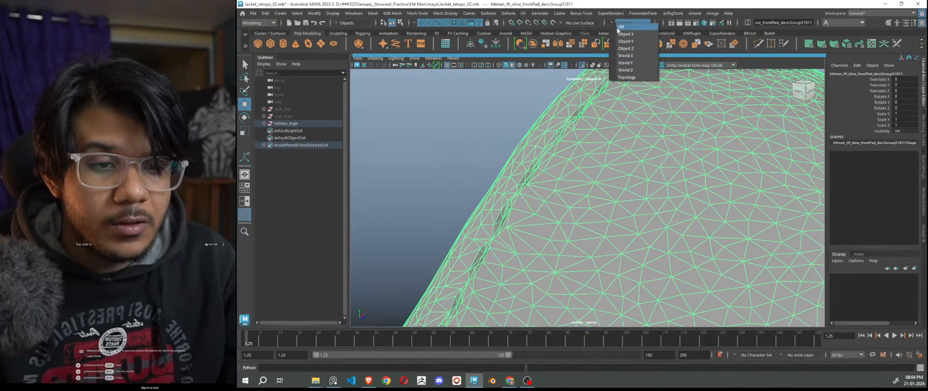
{"action": "left_click", "coordinate": [619, 27]}
{"action": "left_click", "coordinate": [553, 23]}
{"action": "key", "text": "f"}
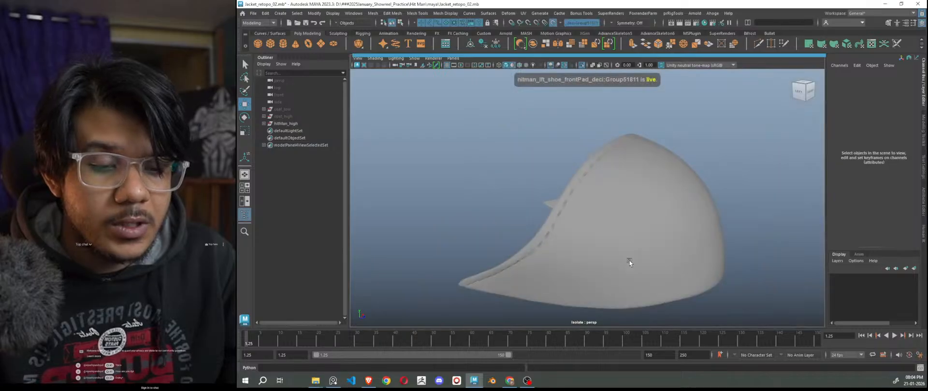
Step: Activate Quad Draw and draw one quad on the front pad, spanning its edge and stitch line
{"action": "left_click", "coordinate": [923, 131]}
{"action": "left_click", "coordinate": [893, 279]}
{"action": "scroll", "coordinate": [523, 256], "scroll_direction": "up", "scroll_amount": 4}
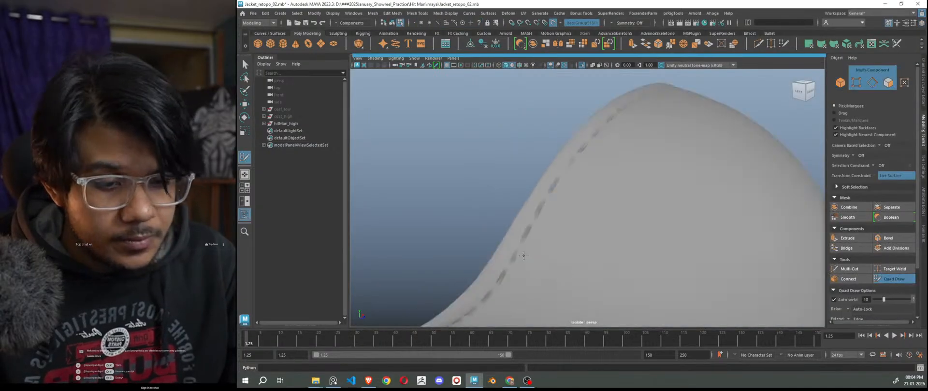
{"action": "scroll", "coordinate": [483, 235], "scroll_direction": "up", "scroll_amount": 2}
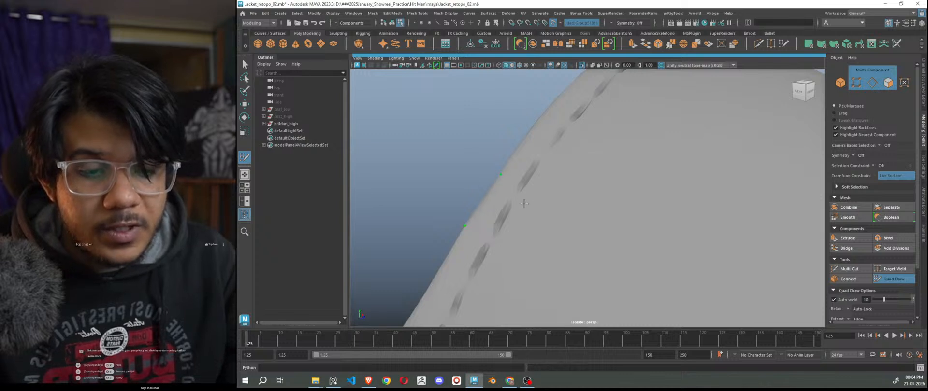
{"action": "left_click", "coordinate": [499, 261], "text": "shift"}
{"action": "scroll", "coordinate": [532, 266], "scroll_direction": "down", "scroll_amount": 10}
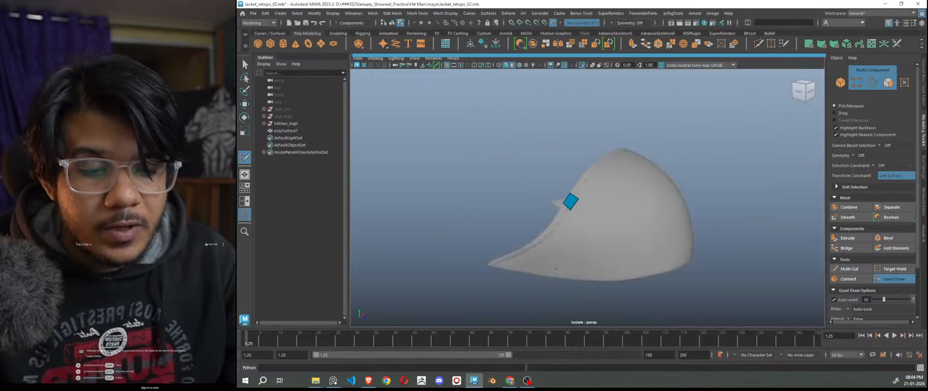
Step: Narrow the new quad by moving its two inner corners onto the stitch line
{"action": "scroll", "coordinate": [535, 248], "scroll_direction": "up", "scroll_amount": 6}
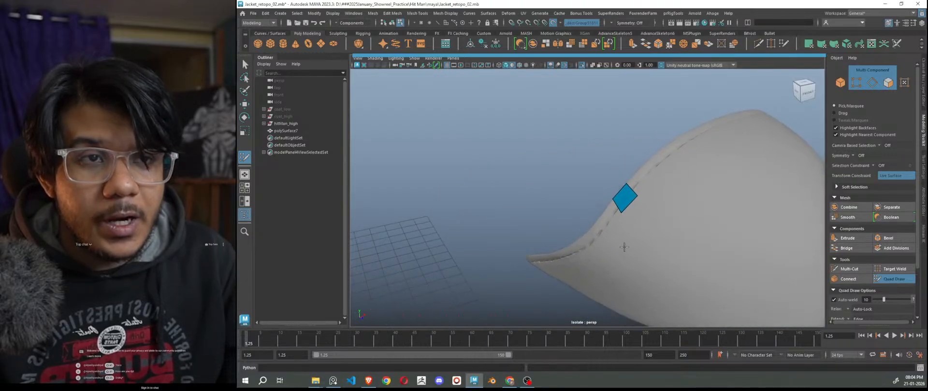
{"action": "scroll", "coordinate": [623, 247], "scroll_direction": "up", "scroll_amount": 5}
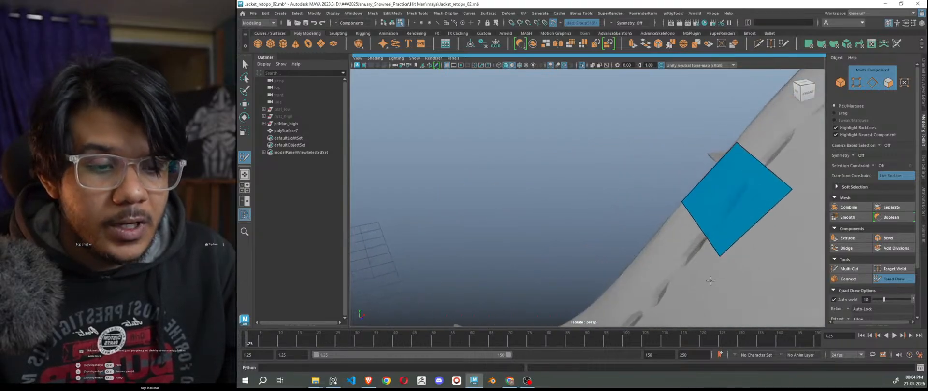
{"action": "left_click_drag", "start_coordinate": [780, 193], "coordinate": [766, 165]}
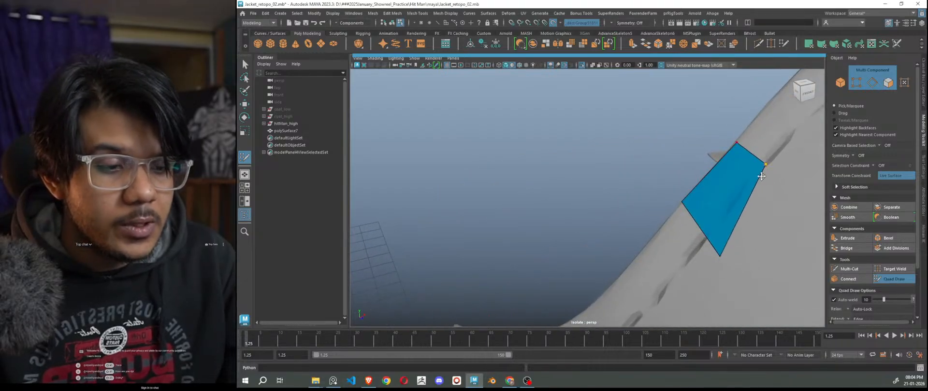
{"action": "left_click_drag", "start_coordinate": [722, 257], "coordinate": [708, 233]}
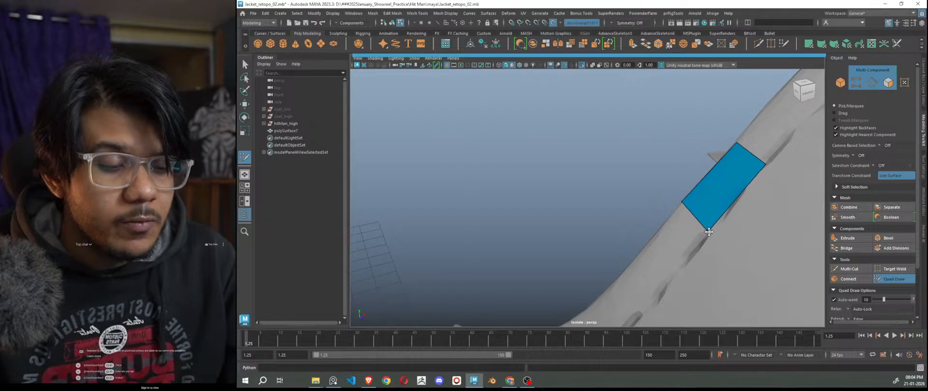
Step: Leave Quad Draw, delete the drawn quad and end the isolation of the shoe's front pad
{"action": "mouse_move", "coordinate": [763, 169]}
{"action": "right_mouse_down", "text": "alt"}
{"action": "mouse_move", "coordinate": [753, 254]}
{"action": "mouse_move", "coordinate": [735, 262]}
{"action": "right_mouse_up", "text": "alt"}
{"action": "key", "text": "w"}
{"action": "right_click_drag", "start_coordinate": [735, 150], "coordinate": [712, 179], "text": "shift"}
{"action": "scroll", "coordinate": [603, 220], "scroll_direction": "up", "scroll_amount": 8}
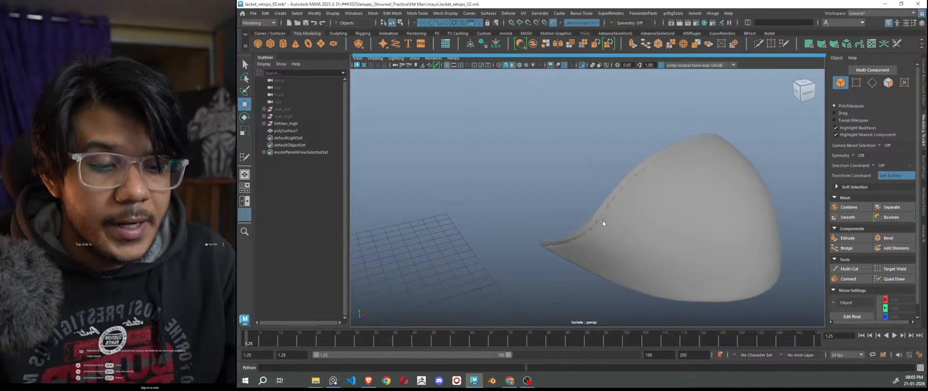
{"action": "left_click", "coordinate": [627, 174]}
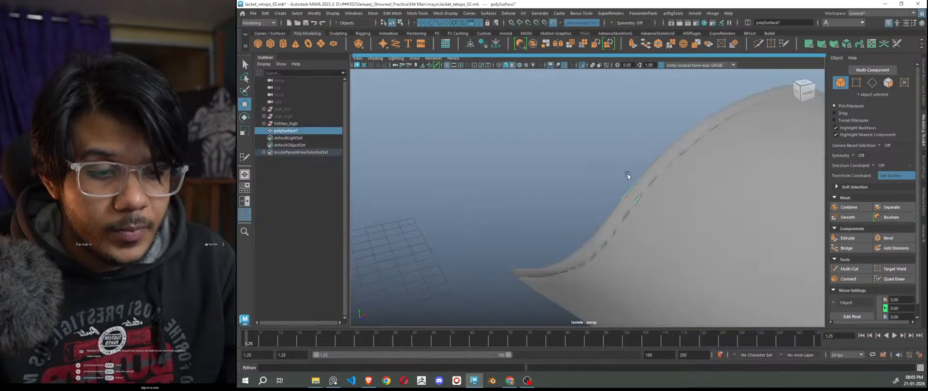
{"action": "key", "text": "Delete"}
{"action": "scroll", "coordinate": [657, 239], "scroll_direction": "down", "scroll_amount": 6}
{"action": "key", "text": "ctrl+1"}
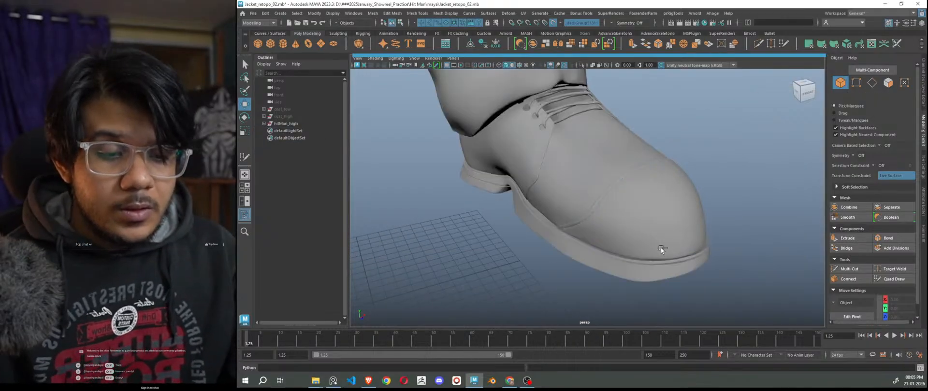
Step: Unhide the coat_low and coat_high groups and move them together along X to beside the character
{"action": "scroll", "coordinate": [673, 261], "scroll_direction": "down", "scroll_amount": 8}
{"action": "scroll", "coordinate": [675, 263], "scroll_direction": "down", "scroll_amount": 10}
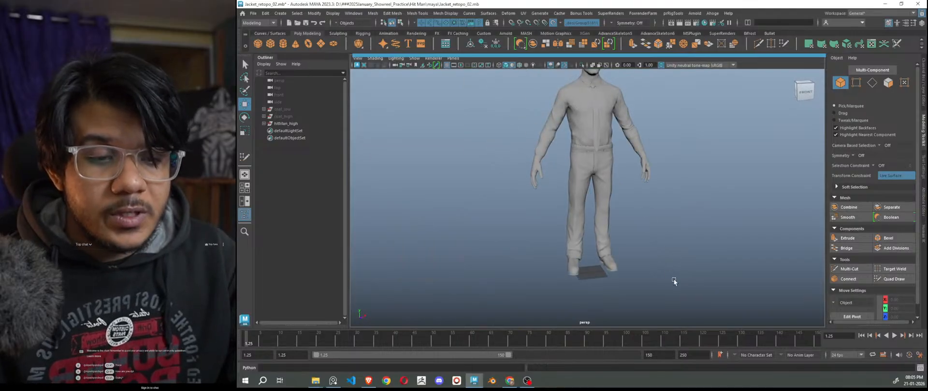
{"action": "left_click_drag", "start_coordinate": [611, 245], "coordinate": [659, 249], "text": "alt"}
{"action": "left_click", "coordinate": [290, 109]}
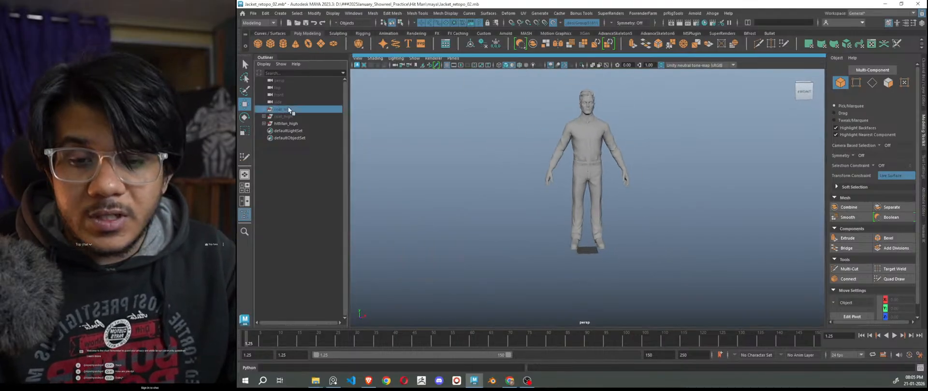
{"action": "left_click", "coordinate": [291, 117], "text": "shift"}
{"action": "key", "text": "h"}
{"action": "left_click_drag", "start_coordinate": [651, 251], "coordinate": [503, 245]}
{"action": "left_click", "coordinate": [367, 169]}
Step: Move the coat_high group farther along X, clear of the low-poly coat, and select the coat_low group
{"action": "left_click", "coordinate": [285, 117]}
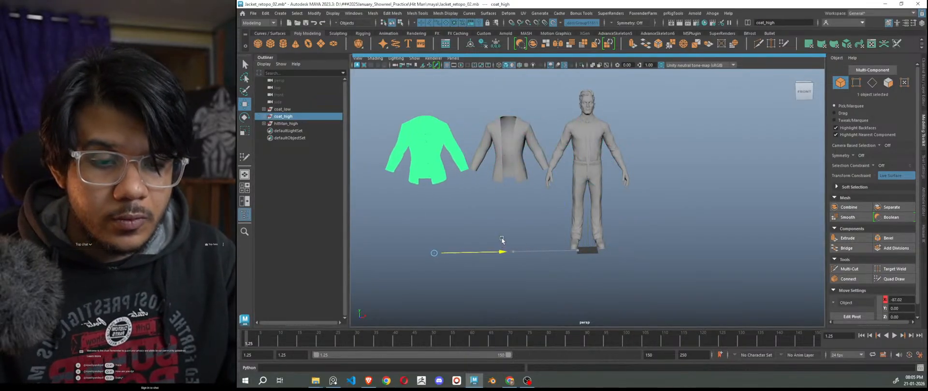
{"action": "left_click", "coordinate": [549, 228]}
{"action": "left_click", "coordinate": [283, 109]}
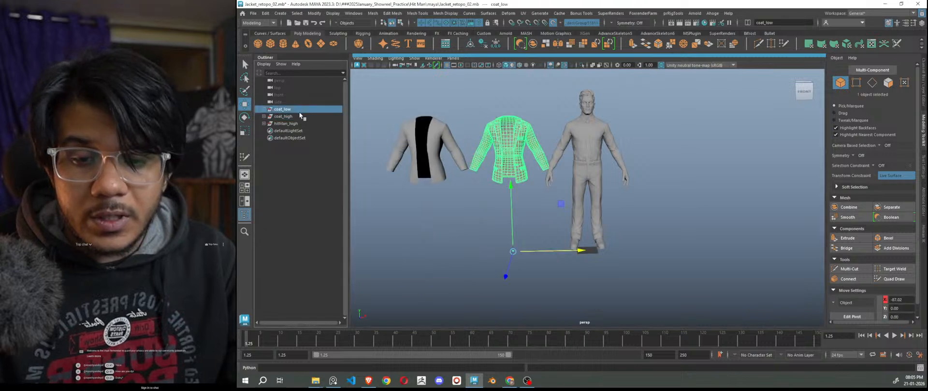
Step: Move the coat_low and coat_high groups together slightly farther from the character along X, and clear the selection
{"action": "left_click", "coordinate": [283, 116], "text": "ctrl"}
{"action": "left_click_drag", "start_coordinate": [499, 253], "coordinate": [485, 253]}
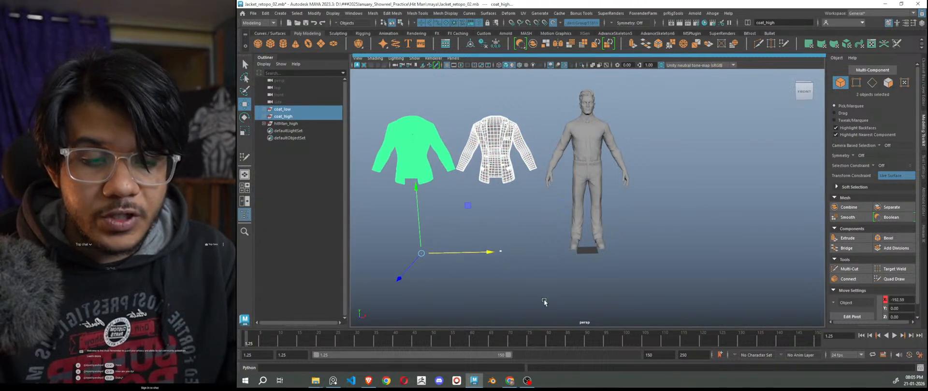
{"action": "left_click", "coordinate": [543, 302]}
Step: Switch to wireframe display and examine the low-poly coat's topology against the high-poly coat and character
{"action": "scroll", "coordinate": [500, 226], "scroll_direction": "up", "scroll_amount": 2}
{"action": "middle_click_drag", "start_coordinate": [505, 226], "coordinate": [532, 271], "text": "alt"}
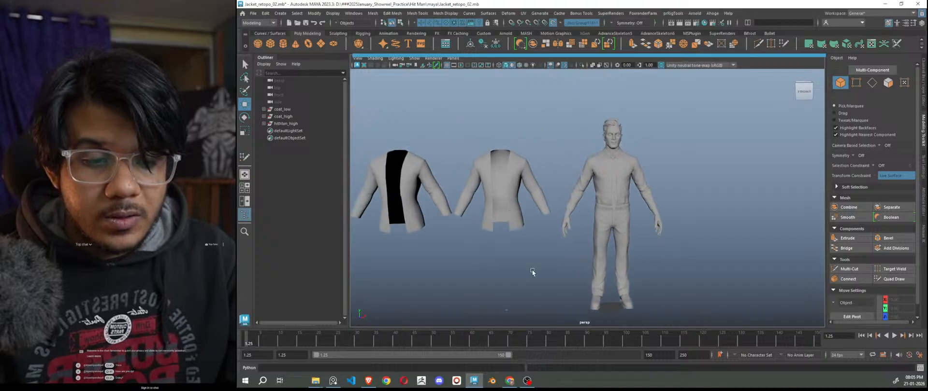
{"action": "scroll", "coordinate": [532, 271], "scroll_direction": "up", "scroll_amount": 3}
{"action": "left_click", "coordinate": [481, 199]}
{"action": "left_click", "coordinate": [502, 308]}
{"action": "scroll", "coordinate": [513, 299], "scroll_direction": "down", "scroll_amount": 4}
{"action": "scroll", "coordinate": [555, 257], "scroll_direction": "up", "scroll_amount": 4}
{"action": "key", "text": "4"}
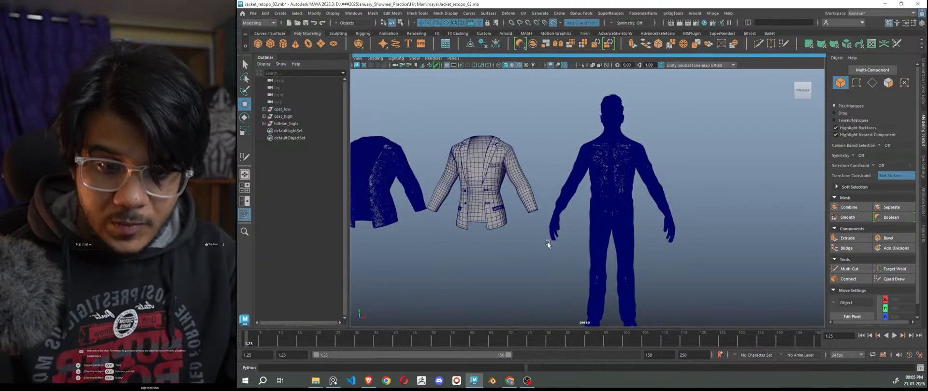
{"action": "scroll", "coordinate": [548, 246], "scroll_direction": "down", "scroll_amount": 3}
{"action": "scroll", "coordinate": [541, 222], "scroll_direction": "up", "scroll_amount": 5}
{"action": "scroll", "coordinate": [541, 222], "scroll_direction": "up", "scroll_amount": 3}
{"action": "left_click_drag", "start_coordinate": [541, 221], "coordinate": [626, 226], "text": "alt"}
{"action": "scroll", "coordinate": [627, 226], "scroll_direction": "up", "scroll_amount": 2}
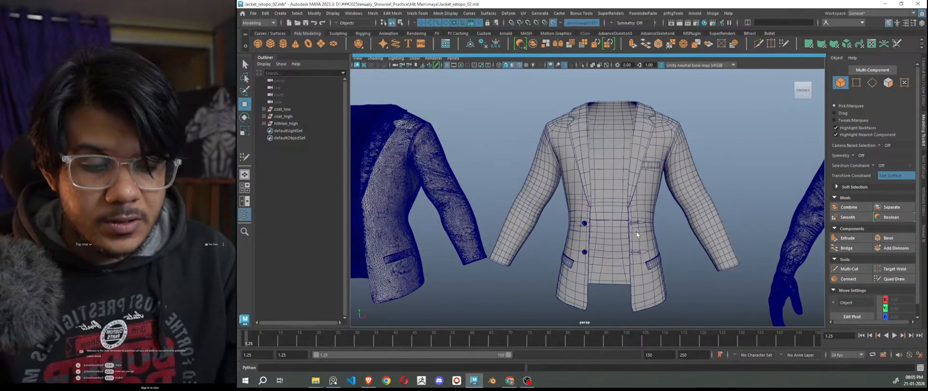
{"action": "scroll", "coordinate": [626, 232], "scroll_direction": "down", "scroll_amount": 3}
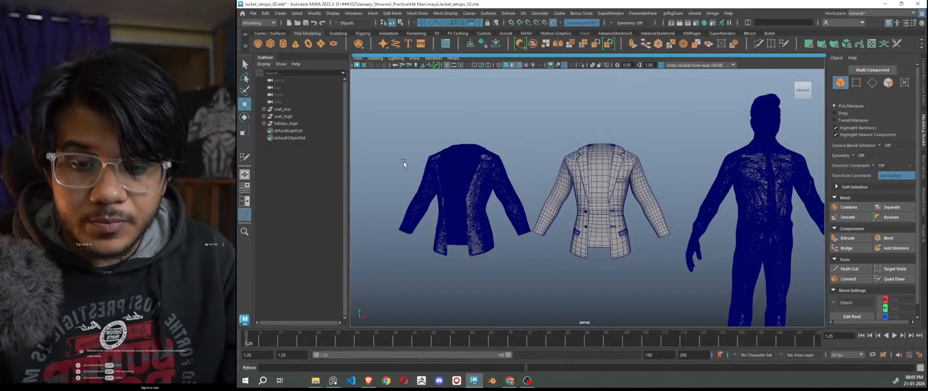
Step: Unhide the cote_low1 mesh in the coat_low group and move it along X to the far side of the high-poly coat
{"action": "left_click", "coordinate": [269, 109]}
{"action": "left_click", "coordinate": [264, 110]}
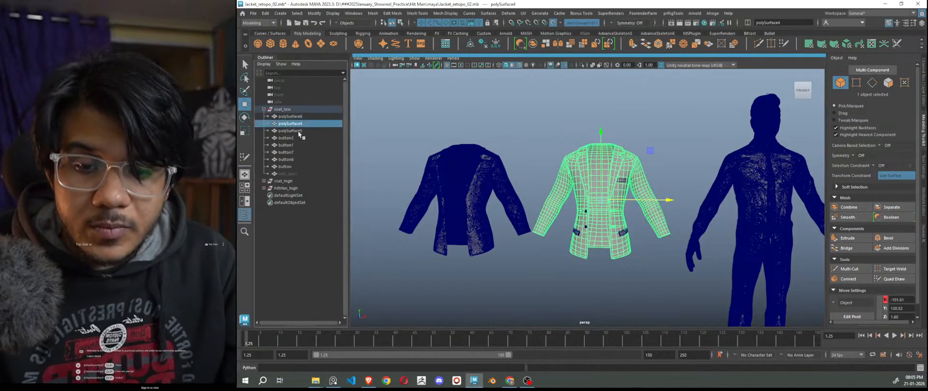
{"action": "left_click", "coordinate": [297, 174]}
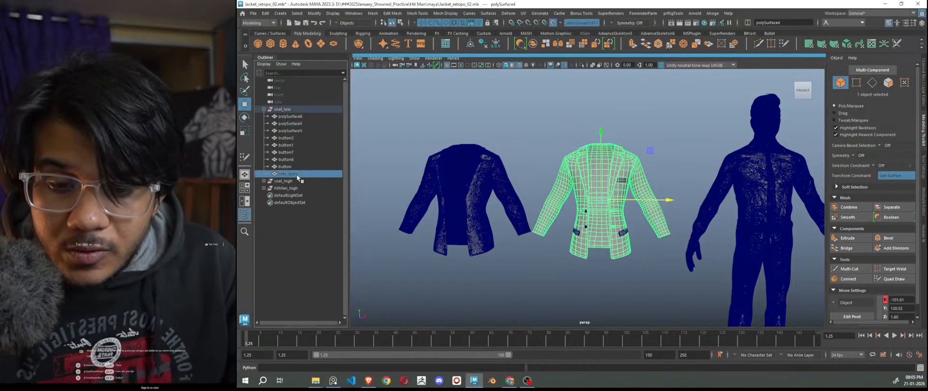
{"action": "key", "text": "h"}
{"action": "scroll", "coordinate": [614, 271], "scroll_direction": "down", "scroll_amount": 4}
{"action": "scroll", "coordinate": [614, 265], "scroll_direction": "down", "scroll_amount": 2}
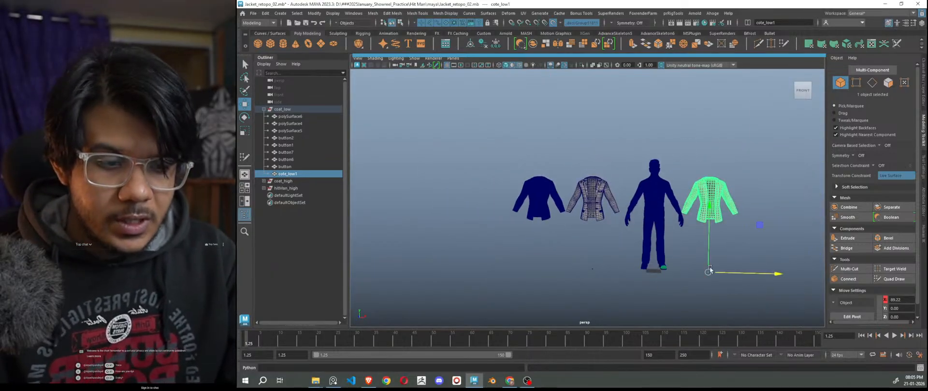
{"action": "left_click_drag", "start_coordinate": [750, 275], "coordinate": [528, 268]}
{"action": "left_click", "coordinate": [586, 248]}
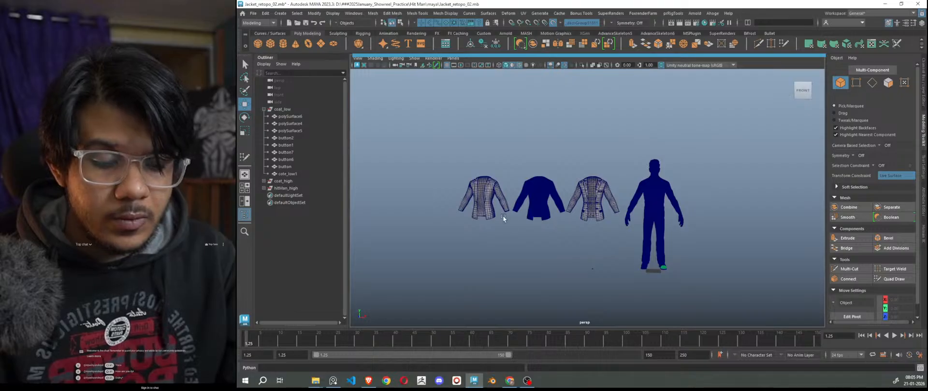
Step: Show the channel attributes of the cote_low1 mesh, and clear the selection
{"action": "left_click", "coordinate": [488, 195]}
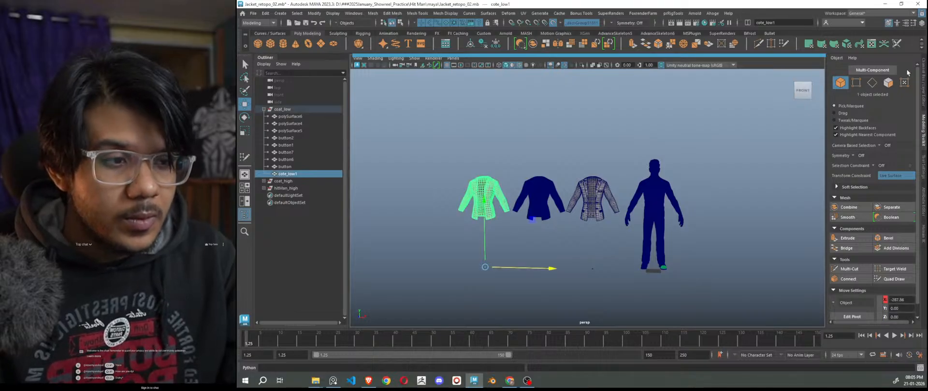
{"action": "left_click", "coordinate": [924, 81]}
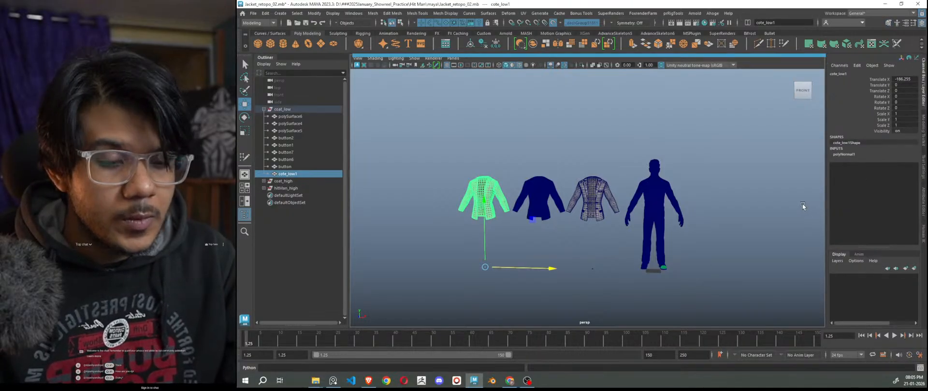
{"action": "left_click", "coordinate": [579, 267]}
Step: Turn off the live surface in preparation for working on the character's shoes
{"action": "scroll", "coordinate": [579, 267], "scroll_direction": "up", "scroll_amount": 5}
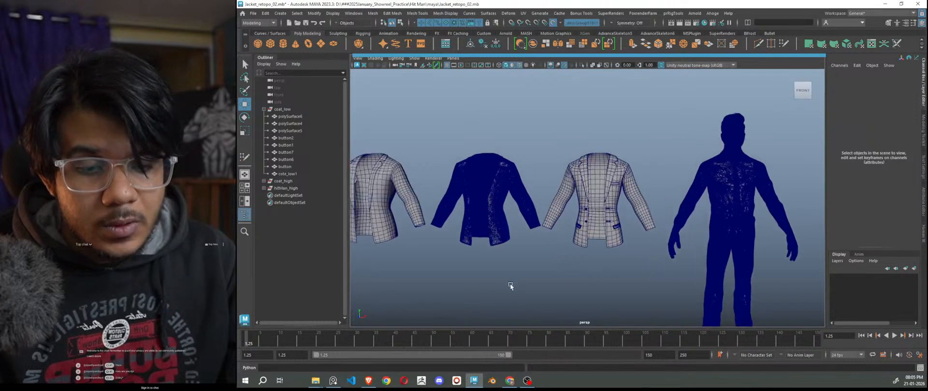
{"action": "left_click_drag", "start_coordinate": [510, 285], "coordinate": [625, 262], "text": "alt"}
{"action": "scroll", "coordinate": [624, 262], "scroll_direction": "down", "scroll_amount": 5}
{"action": "middle_click_drag", "start_coordinate": [647, 257], "coordinate": [553, 238], "text": "alt"}
{"action": "scroll", "coordinate": [706, 254], "scroll_direction": "up", "scroll_amount": 5}
{"action": "scroll", "coordinate": [707, 256], "scroll_direction": "up", "scroll_amount": 5}
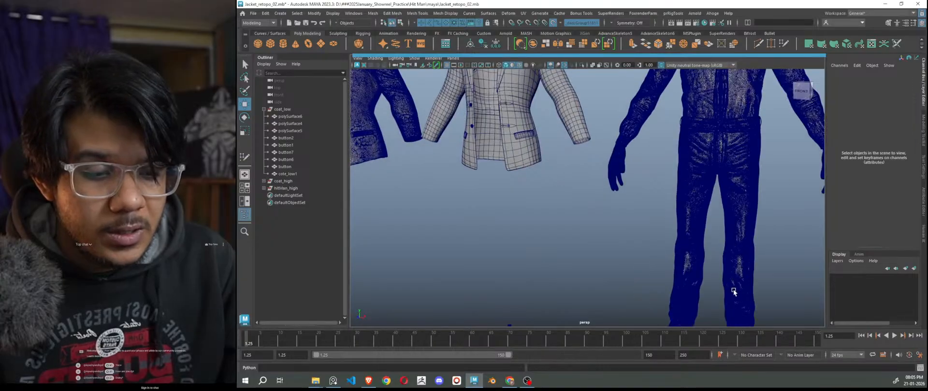
{"action": "middle_click_drag", "start_coordinate": [730, 290], "coordinate": [609, 253], "text": "alt"}
{"action": "scroll", "coordinate": [609, 253], "scroll_direction": "up", "scroll_amount": 4}
{"action": "left_click", "coordinate": [554, 22]}
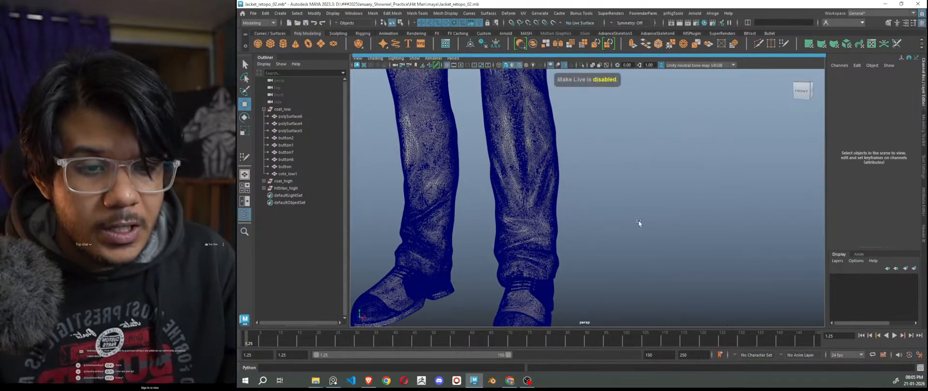
Step: Select the front pad of the character's left shoe and examine its wireframe against the surrounding shoe parts
{"action": "scroll", "coordinate": [639, 220], "scroll_direction": "down", "scroll_amount": 8}
{"action": "left_click_drag", "start_coordinate": [671, 253], "coordinate": [699, 253], "text": "alt"}
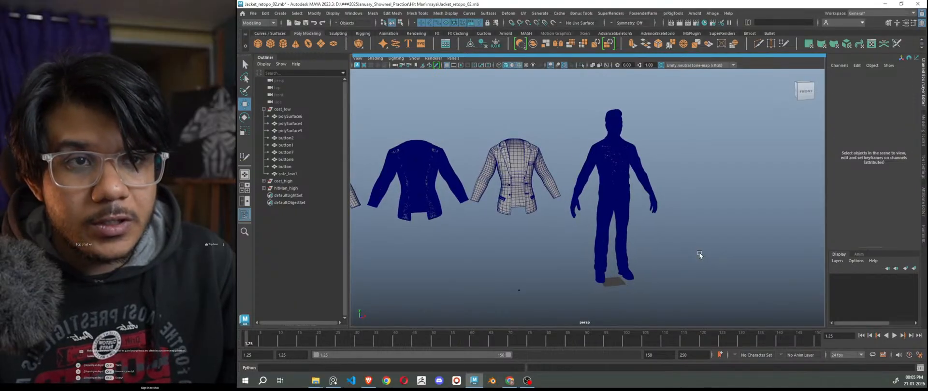
{"action": "scroll", "coordinate": [588, 201], "scroll_direction": "up", "scroll_amount": 5}
{"action": "scroll", "coordinate": [542, 217], "scroll_direction": "down", "scroll_amount": 4}
{"action": "scroll", "coordinate": [501, 182], "scroll_direction": "up", "scroll_amount": 4}
{"action": "scroll", "coordinate": [580, 208], "scroll_direction": "down", "scroll_amount": 4}
{"action": "middle_click_drag", "start_coordinate": [591, 247], "coordinate": [531, 130], "text": "alt"}
{"action": "scroll", "coordinate": [606, 241], "scroll_direction": "up", "scroll_amount": 8}
{"action": "middle_click_drag", "start_coordinate": [598, 268], "coordinate": [606, 242], "text": "alt"}
{"action": "scroll", "coordinate": [605, 242], "scroll_direction": "up", "scroll_amount": 4}
{"action": "scroll", "coordinate": [614, 232], "scroll_direction": "down", "scroll_amount": 3}
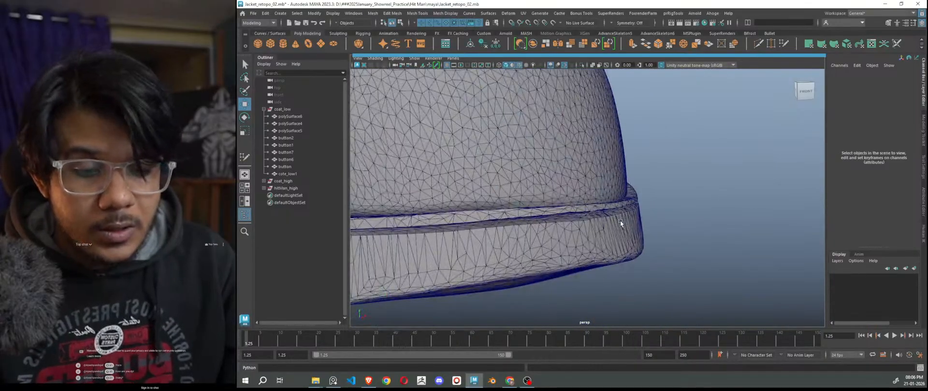
{"action": "left_click", "coordinate": [619, 220]}
{"action": "scroll", "coordinate": [621, 223], "scroll_direction": "down", "scroll_amount": 4}
{"action": "scroll", "coordinate": [619, 220], "scroll_direction": "up", "scroll_amount": 6}
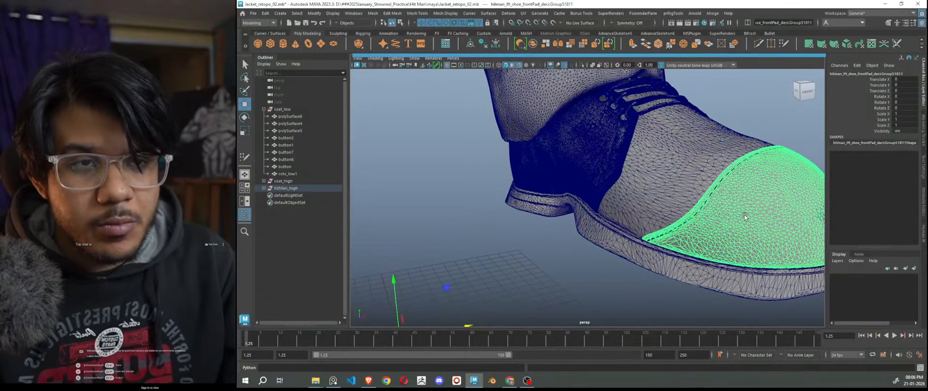
{"action": "scroll", "coordinate": [744, 217], "scroll_direction": "down", "scroll_amount": 5}
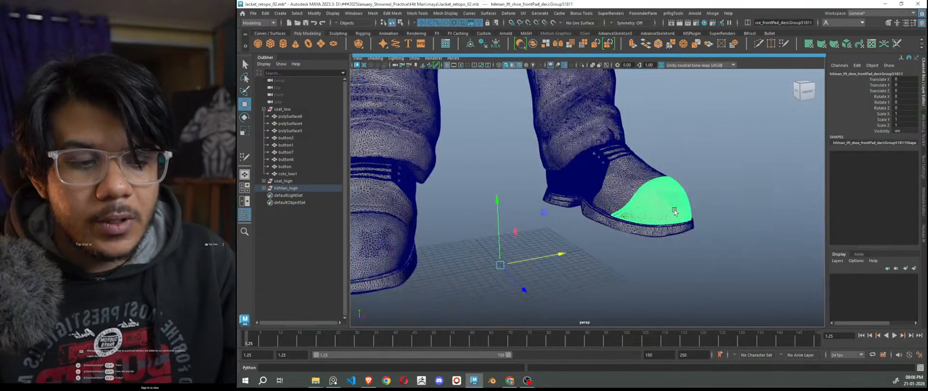
{"action": "scroll", "coordinate": [675, 212], "scroll_direction": "up", "scroll_amount": 5}
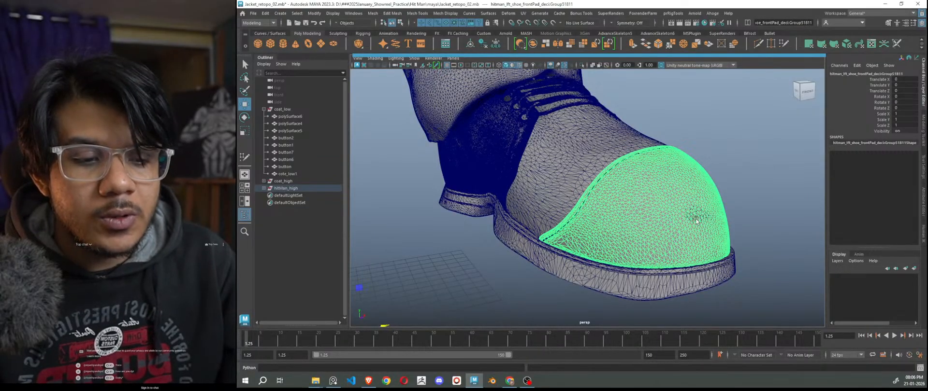
Step: Examine the triangulated mesh on the shoe's front pad up close, picking one edge to judge its density
{"action": "left_click", "coordinate": [739, 213]}
{"action": "scroll", "coordinate": [739, 212], "scroll_direction": "up", "scroll_amount": 10}
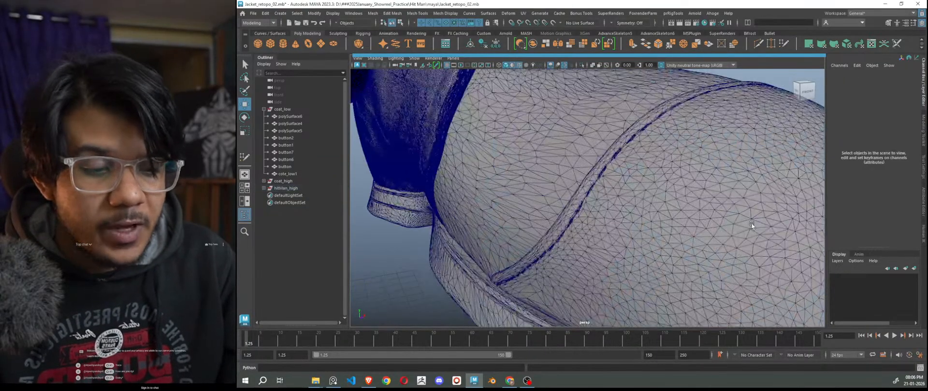
{"action": "scroll", "coordinate": [703, 215], "scroll_direction": "up", "scroll_amount": 5}
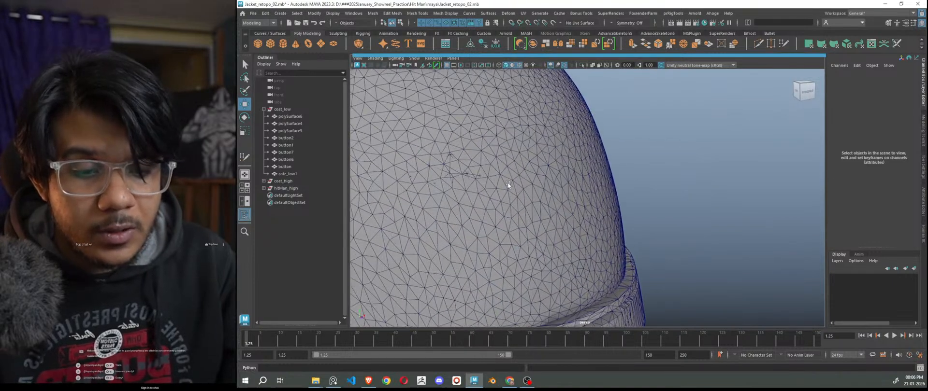
{"action": "left_click", "coordinate": [479, 170]}
{"action": "scroll", "coordinate": [513, 185], "scroll_direction": "up", "scroll_amount": 8}
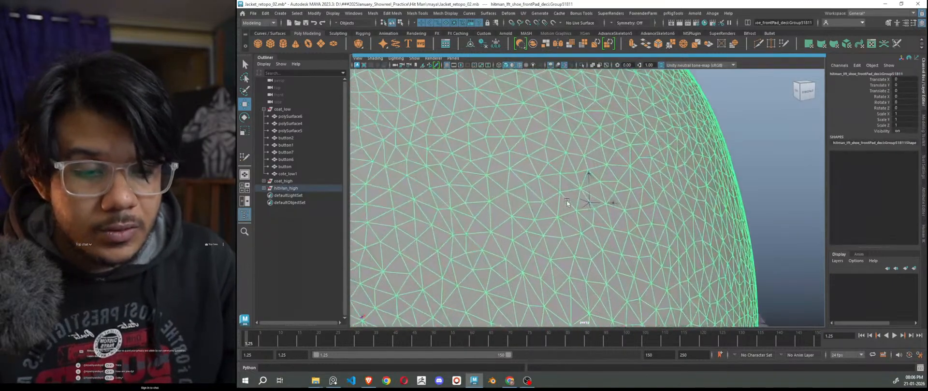
{"action": "right_click_drag", "start_coordinate": [578, 189], "coordinate": [581, 164]}
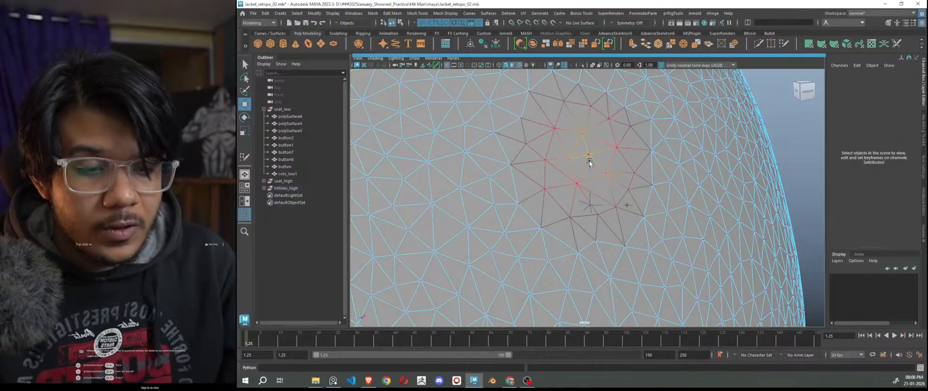
{"action": "left_click", "coordinate": [589, 156]}
Step: Isolate the shoe's front pad in the viewport to view it on its own
{"action": "right_click_drag", "start_coordinate": [618, 169], "coordinate": [646, 170]}
{"action": "key", "text": "ctrl+1"}
{"action": "scroll", "coordinate": [629, 194], "scroll_direction": "down", "scroll_amount": 10}
{"action": "left_click_drag", "start_coordinate": [607, 207], "coordinate": [617, 217], "text": "alt"}
{"action": "right_click_drag", "start_coordinate": [616, 216], "coordinate": [688, 224], "text": "alt"}
{"action": "middle_click_drag", "start_coordinate": [688, 225], "coordinate": [559, 211], "text": "alt"}
{"action": "right_click_drag", "start_coordinate": [559, 210], "coordinate": [628, 266], "text": "alt"}
Step: Check a single face on the isolated front pad, return to object selection and clear the selection
{"action": "right_click_drag", "start_coordinate": [619, 153], "coordinate": [614, 176]}
{"action": "left_click", "coordinate": [478, 107]}
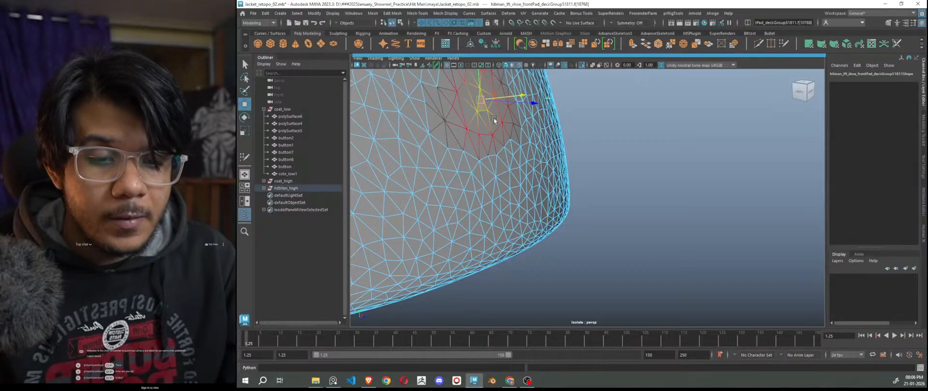
{"action": "right_click_drag", "start_coordinate": [628, 203], "coordinate": [580, 208], "text": "alt"}
{"action": "mouse_move", "coordinate": [580, 207]}
{"action": "left_mouse_down", "text": "alt"}
{"action": "mouse_move", "coordinate": [598, 219]}
{"action": "mouse_move", "coordinate": [568, 218]}
{"action": "left_mouse_up", "text": "alt"}
{"action": "right_click_drag", "start_coordinate": [619, 151], "coordinate": [643, 133]}
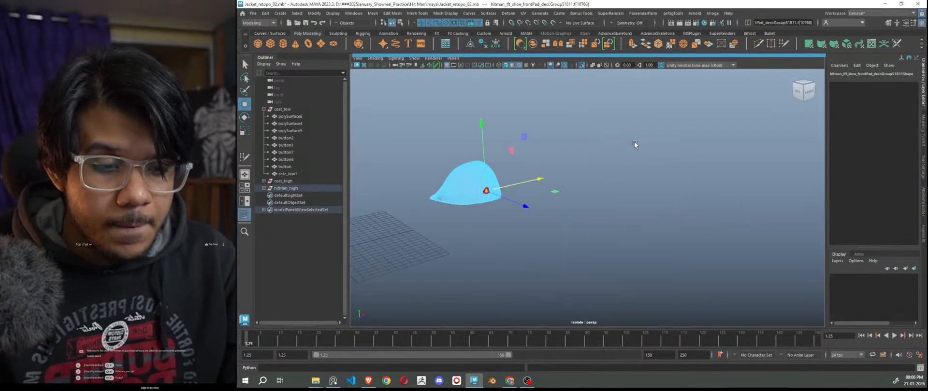
{"action": "left_click", "coordinate": [580, 208]}
{"action": "right_click_drag", "start_coordinate": [427, 196], "coordinate": [477, 210], "text": "alt"}
{"action": "middle_click_drag", "start_coordinate": [477, 210], "coordinate": [568, 234], "text": "alt"}
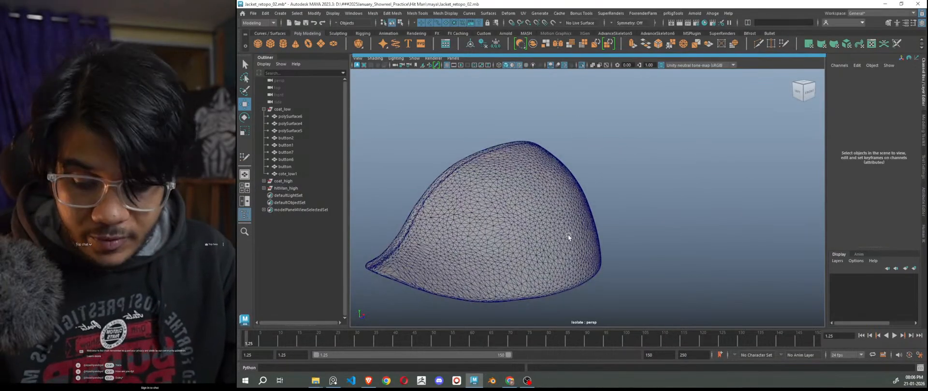
Step: Display the isolated front pad shaded without its wireframe and examine its surface
{"action": "key", "text": "5"}
{"action": "scroll", "coordinate": [567, 237], "scroll_direction": "up", "scroll_amount": 5}
{"action": "scroll", "coordinate": [560, 243], "scroll_direction": "down", "scroll_amount": 5}
{"action": "left_click_drag", "start_coordinate": [560, 242], "coordinate": [575, 223], "text": "alt"}
{"action": "right_click_drag", "start_coordinate": [575, 224], "coordinate": [603, 270], "text": "alt"}
{"action": "middle_click_drag", "start_coordinate": [459, 186], "coordinate": [523, 211], "text": "alt"}
{"action": "right_click_drag", "start_coordinate": [523, 211], "coordinate": [460, 183], "text": "alt"}
{"action": "scroll", "coordinate": [575, 203], "scroll_direction": "down", "scroll_amount": 5}
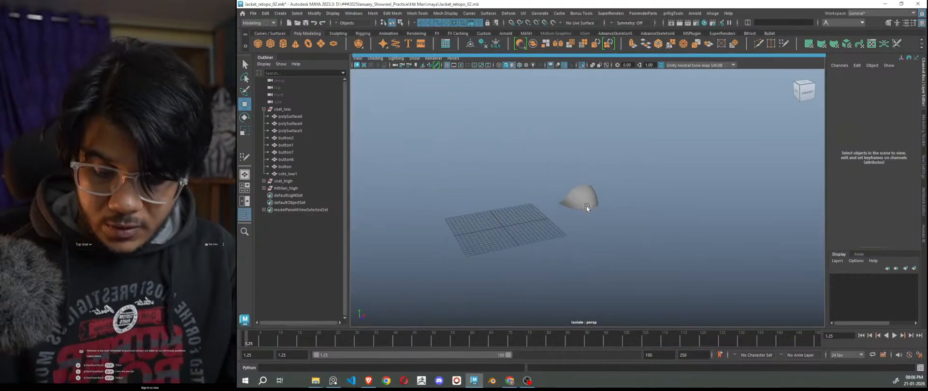
Step: End the isolation and bring the full character and the jackets back into view
{"action": "key", "text": "ctrl+1"}
{"action": "scroll", "coordinate": [634, 226], "scroll_direction": "down", "scroll_amount": 8}
{"action": "left_click_drag", "start_coordinate": [635, 226], "coordinate": [616, 189], "text": "alt"}
{"action": "middle_click_drag", "start_coordinate": [616, 188], "coordinate": [611, 220], "text": "alt"}
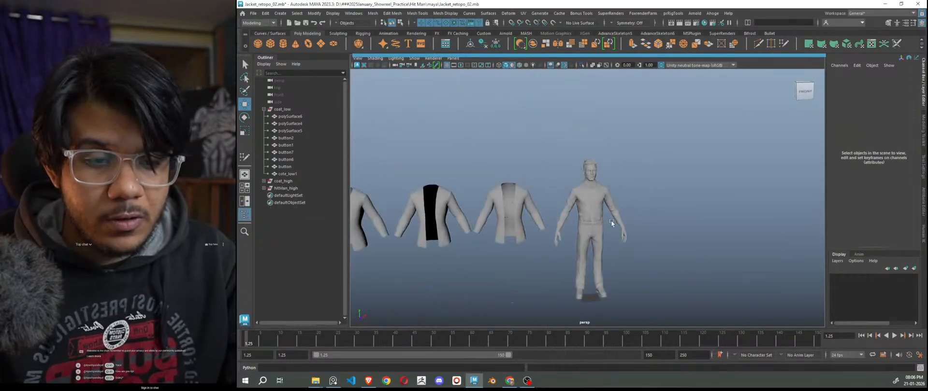
Step: Examine the character's shirt and trousers from the front
{"action": "scroll", "coordinate": [604, 203], "scroll_direction": "up", "scroll_amount": 6}
{"action": "left_click", "coordinate": [618, 197]}
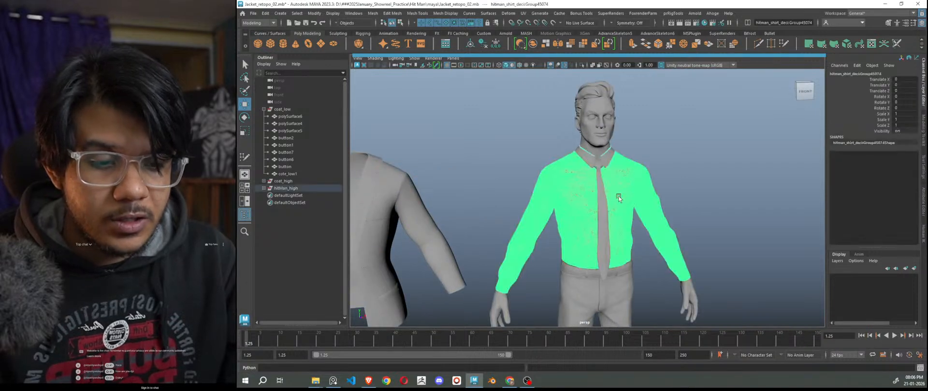
{"action": "left_click", "coordinate": [706, 176]}
{"action": "scroll", "coordinate": [670, 196], "scroll_direction": "down", "scroll_amount": 6}
{"action": "middle_click_drag", "start_coordinate": [693, 242], "coordinate": [697, 189], "text": "alt"}
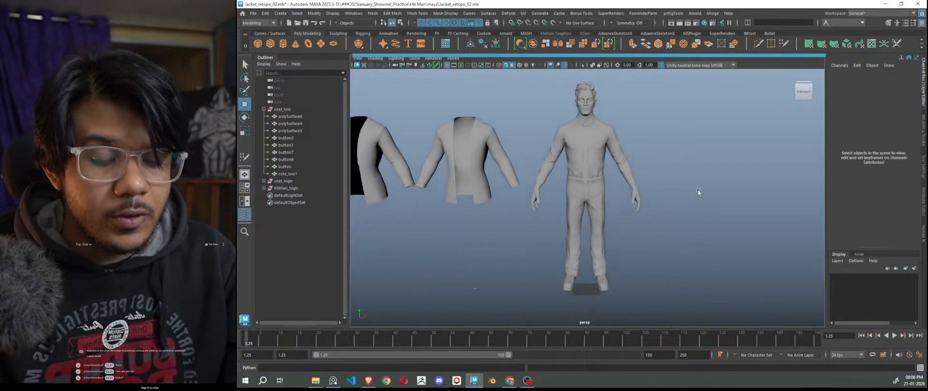
{"action": "scroll", "coordinate": [623, 216], "scroll_direction": "up", "scroll_amount": 8}
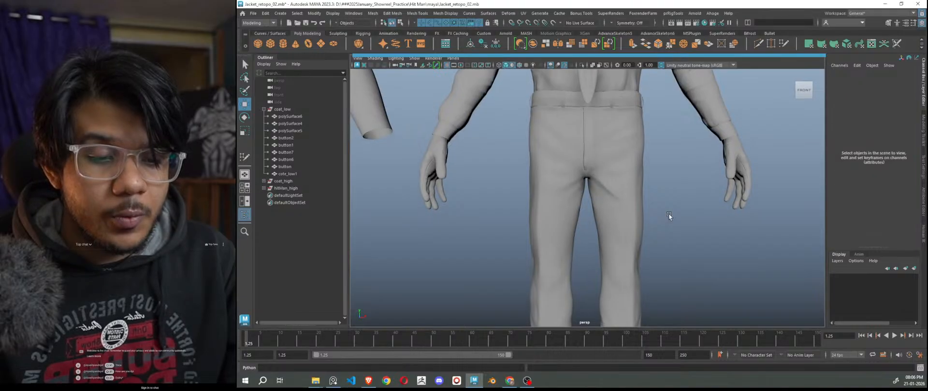
{"action": "scroll", "coordinate": [668, 216], "scroll_direction": "down", "scroll_amount": 8}
Step: Select the shirt, head, trousers and gloves together to review the separate parts, and clear the selection
{"action": "left_click", "coordinate": [611, 128]}
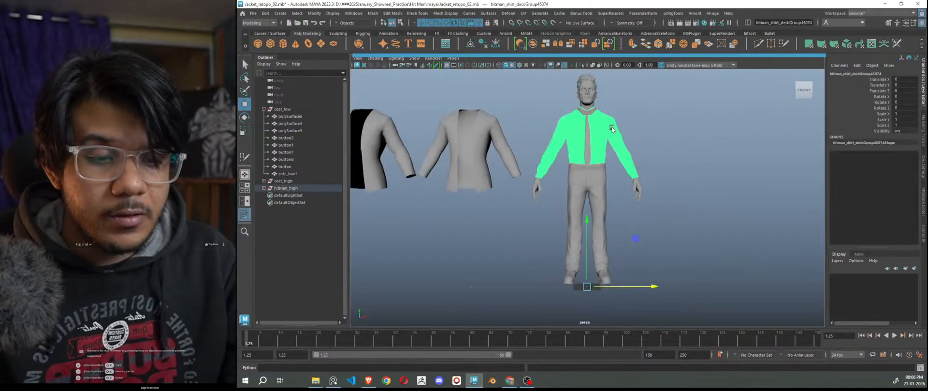
{"action": "left_click", "coordinate": [593, 96]}
{"action": "left_click", "coordinate": [602, 182]}
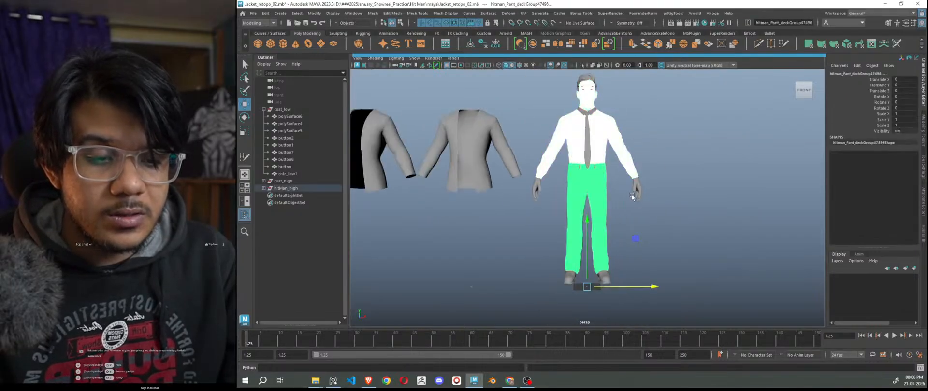
{"action": "left_click", "coordinate": [640, 193]}
{"action": "left_click_drag", "start_coordinate": [697, 217], "coordinate": [684, 220], "text": "alt"}
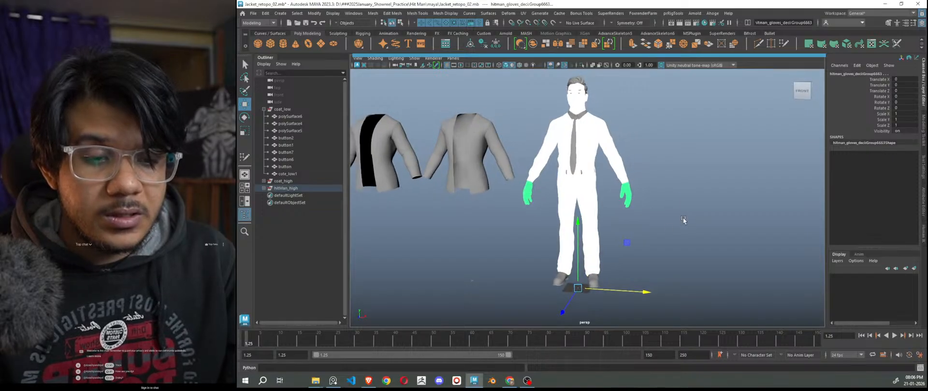
{"action": "middle_click_drag", "start_coordinate": [666, 165], "coordinate": [663, 228], "text": "alt"}
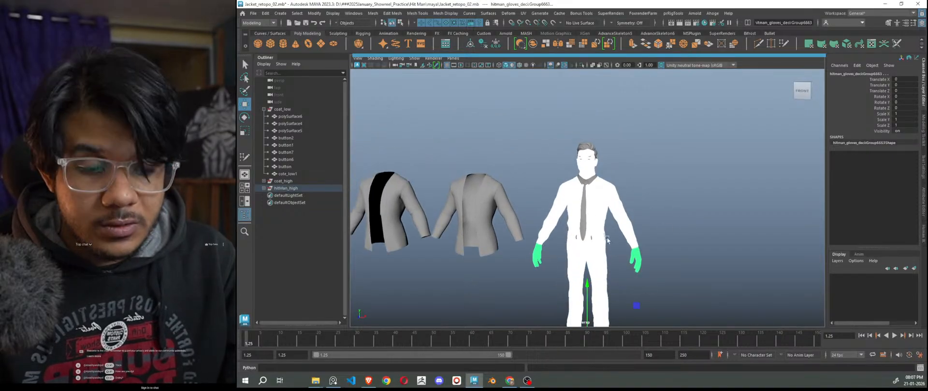
{"action": "left_click", "coordinate": [662, 225]}
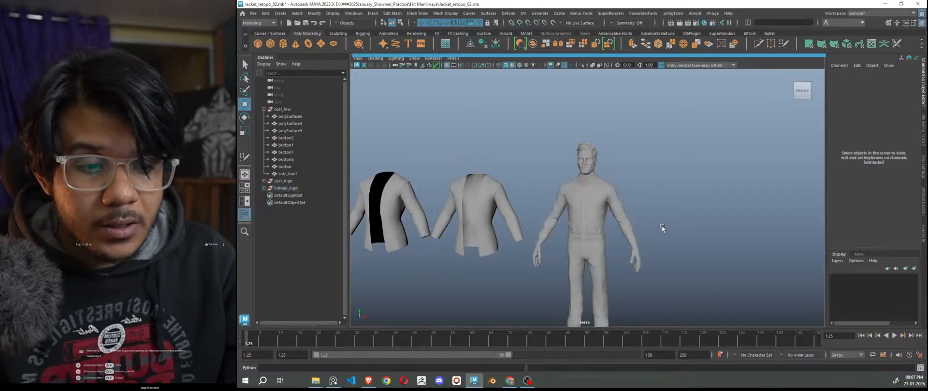
Step: Examine the character's collar, tie and head up close, and clear the selection
{"action": "scroll", "coordinate": [653, 234], "scroll_direction": "up", "scroll_amount": 5}
{"action": "middle_click_drag", "start_coordinate": [642, 262], "coordinate": [630, 298], "text": "alt"}
{"action": "scroll", "coordinate": [619, 261], "scroll_direction": "up", "scroll_amount": 5}
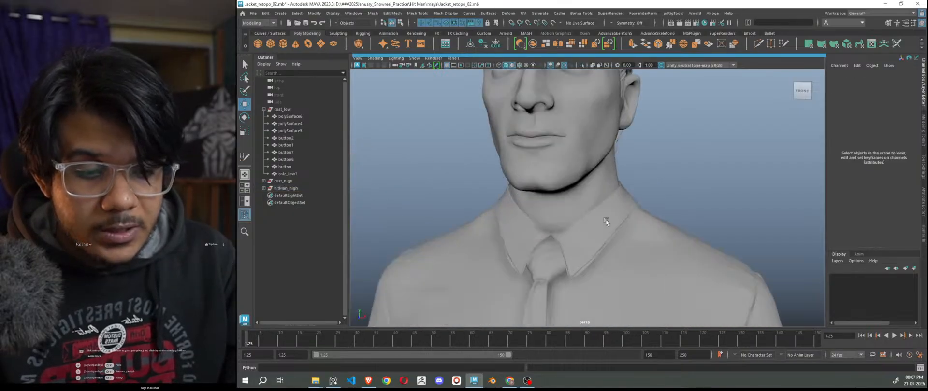
{"action": "left_click", "coordinate": [605, 219]}
{"action": "left_click", "coordinate": [540, 264]}
{"action": "scroll", "coordinate": [632, 170], "scroll_direction": "down", "scroll_amount": 5}
{"action": "scroll", "coordinate": [607, 194], "scroll_direction": "up", "scroll_amount": 5}
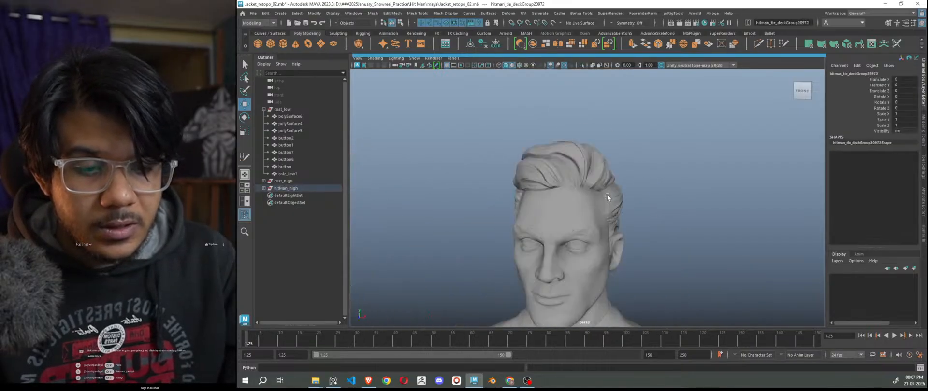
{"action": "scroll", "coordinate": [648, 204], "scroll_direction": "down", "scroll_amount": 4}
{"action": "left_click", "coordinate": [685, 244]}
{"action": "scroll", "coordinate": [679, 219], "scroll_direction": "down", "scroll_amount": 2}
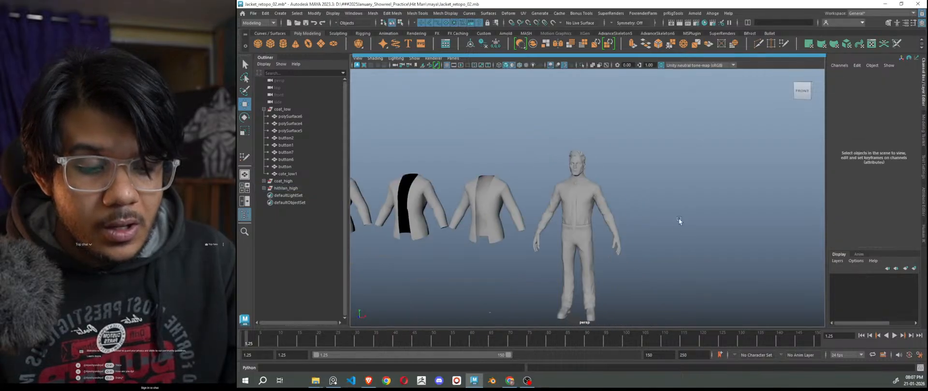
Step: Examine both shoes from the front and from an angle, leaving nothing selected
{"action": "scroll", "coordinate": [632, 217], "scroll_direction": "up", "scroll_amount": 5}
{"action": "middle_click_drag", "start_coordinate": [630, 214], "coordinate": [657, 165], "text": "alt"}
{"action": "scroll", "coordinate": [631, 235], "scroll_direction": "up", "scroll_amount": 3}
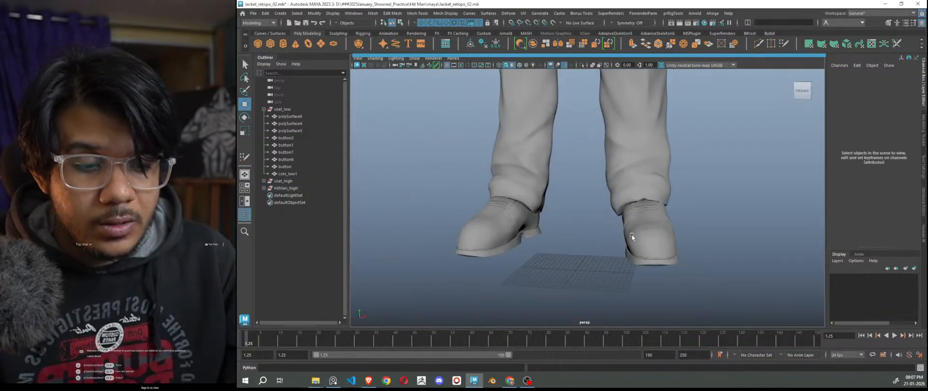
{"action": "left_click", "coordinate": [649, 242]}
{"action": "left_click", "coordinate": [724, 209]}
{"action": "scroll", "coordinate": [720, 213], "scroll_direction": "down", "scroll_amount": 3}
{"action": "left_click_drag", "start_coordinate": [717, 218], "coordinate": [733, 246], "text": "alt"}
{"action": "scroll", "coordinate": [730, 248], "scroll_direction": "up", "scroll_amount": 5}
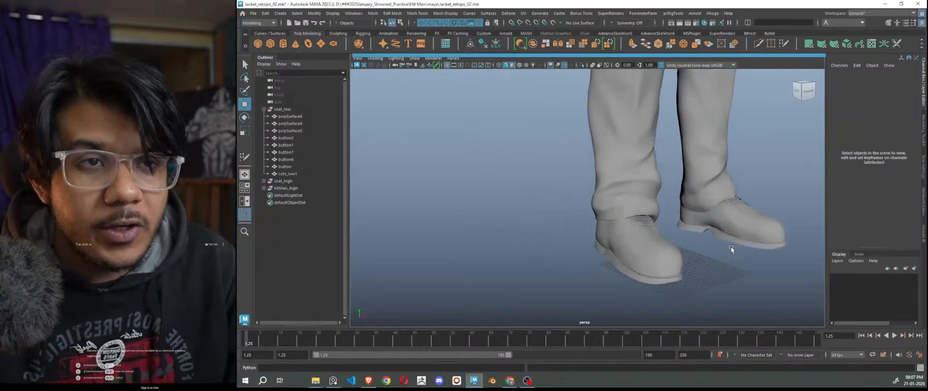
{"action": "middle_click_drag", "start_coordinate": [755, 272], "coordinate": [583, 243], "text": "alt"}
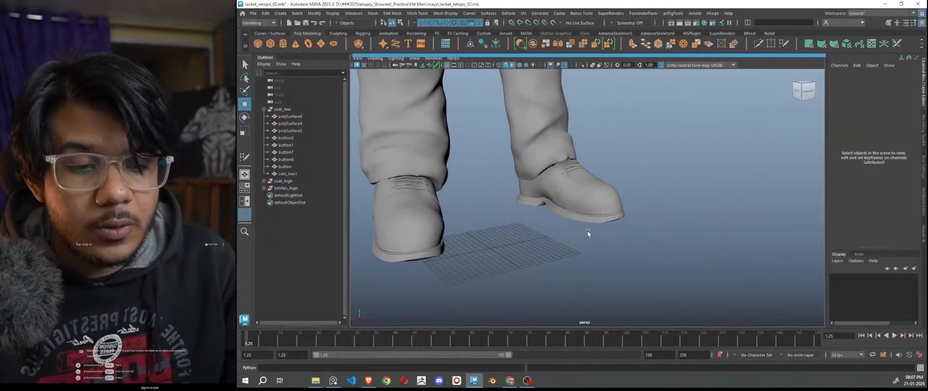
Step: Inspect the seams, laces and sole of one shoe, and return to the full character view
{"action": "scroll", "coordinate": [588, 232], "scroll_direction": "up", "scroll_amount": 5}
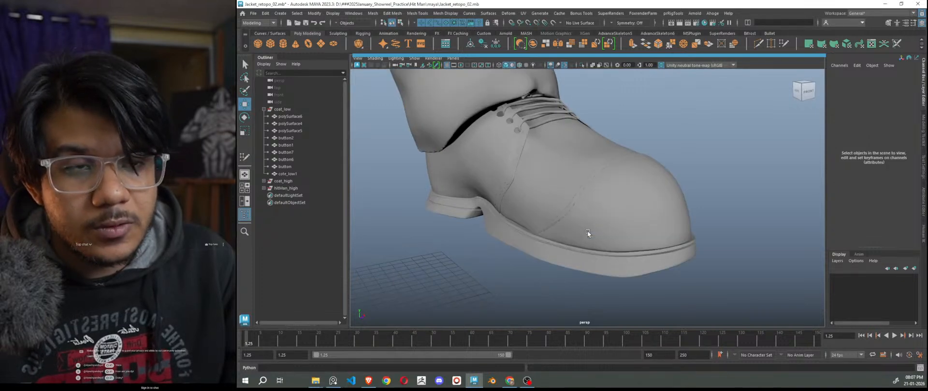
{"action": "scroll", "coordinate": [587, 231], "scroll_direction": "down", "scroll_amount": 5}
{"action": "mouse_move", "coordinate": [636, 245]}
{"action": "left_mouse_down", "text": "alt"}
{"action": "mouse_move", "coordinate": [662, 249]}
{"action": "mouse_move", "coordinate": [649, 245]}
{"action": "left_mouse_up", "text": "alt"}
{"action": "scroll", "coordinate": [614, 217], "scroll_direction": "up", "scroll_amount": 4}
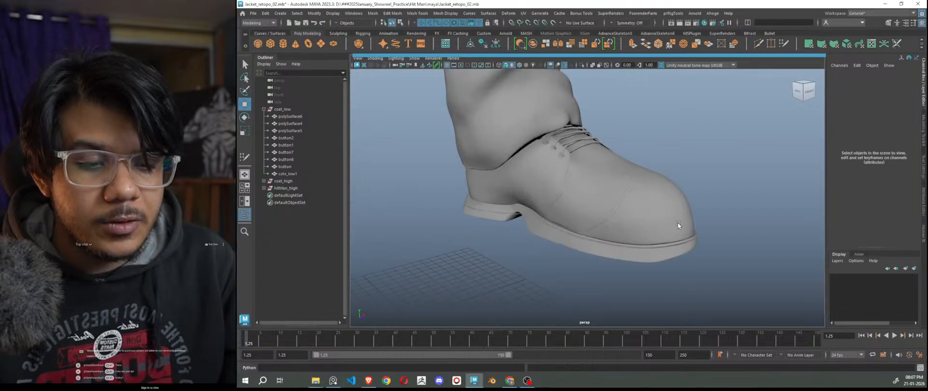
{"action": "scroll", "coordinate": [678, 225], "scroll_direction": "down", "scroll_amount": 4}
{"action": "scroll", "coordinate": [660, 223], "scroll_direction": "down", "scroll_amount": 5}
{"action": "scroll", "coordinate": [688, 246], "scroll_direction": "down", "scroll_amount": 4}
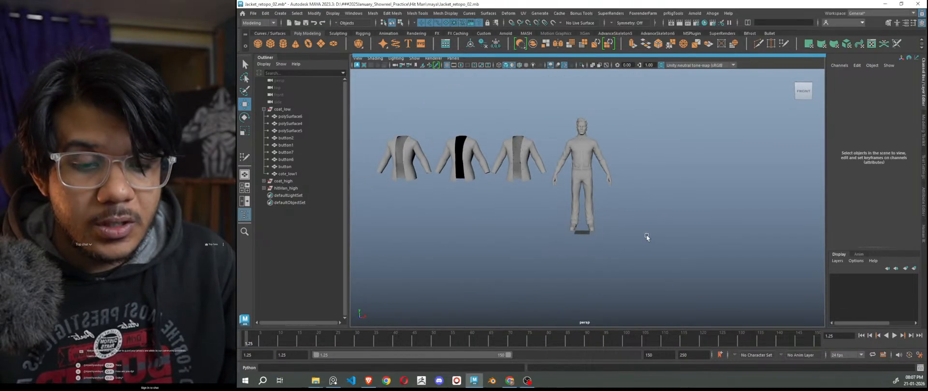
Step: Examine the character's face and move in close on one eyebrow
{"action": "scroll", "coordinate": [592, 221], "scroll_direction": "up", "scroll_amount": 8}
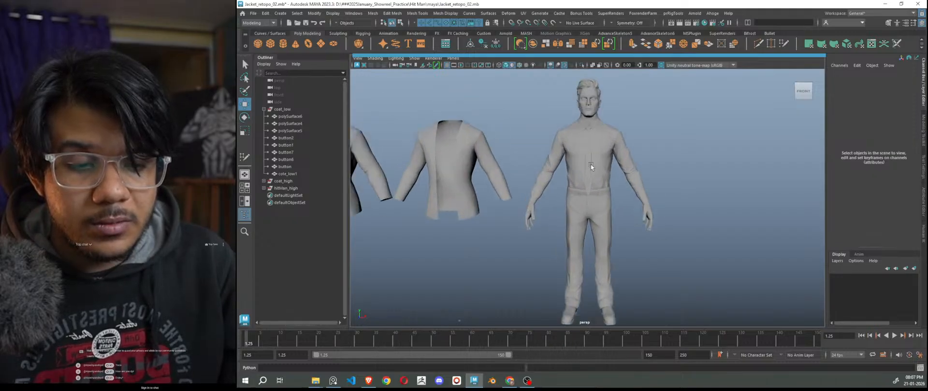
{"action": "middle_click_drag", "start_coordinate": [621, 75], "coordinate": [622, 275], "text": "alt"}
{"action": "scroll", "coordinate": [610, 161], "scroll_direction": "up", "scroll_amount": 3}
{"action": "scroll", "coordinate": [604, 231], "scroll_direction": "up", "scroll_amount": 5}
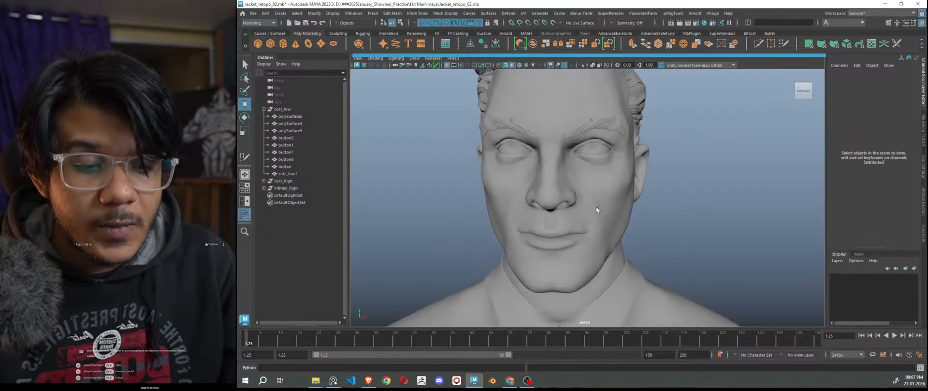
{"action": "scroll", "coordinate": [589, 199], "scroll_direction": "up", "scroll_amount": 3}
{"action": "middle_click_drag", "start_coordinate": [588, 115], "coordinate": [601, 203], "text": "alt"}
{"action": "scroll", "coordinate": [599, 251], "scroll_direction": "up", "scroll_amount": 8}
{"action": "middle_click_drag", "start_coordinate": [612, 275], "coordinate": [615, 243], "text": "alt"}
{"action": "scroll", "coordinate": [615, 242], "scroll_direction": "up", "scroll_amount": 3}
Step: Select a face at the tip of the eyebrow mesh's spike and set symmetry to Object X
{"action": "left_click", "coordinate": [619, 136]}
{"action": "right_click_drag", "start_coordinate": [619, 129], "coordinate": [617, 141]}
{"action": "left_click", "coordinate": [614, 117]}
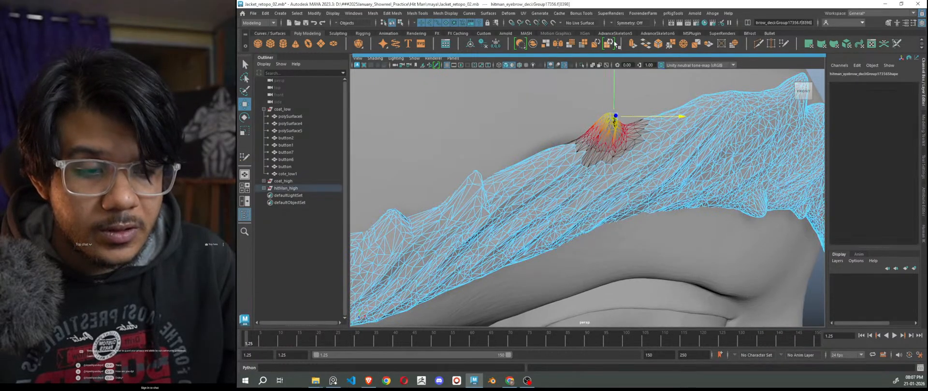
{"action": "left_click", "coordinate": [616, 22]}
{"action": "left_click", "coordinate": [629, 38]}
Step: Clear the face selection and examine the spikes and dark faces along the eyebrow mesh
{"action": "scroll", "coordinate": [638, 129], "scroll_direction": "up", "scroll_amount": 5}
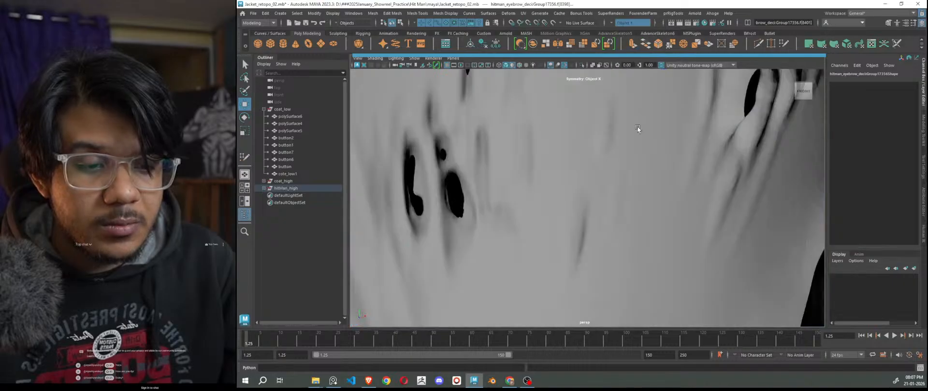
{"action": "scroll", "coordinate": [638, 151], "scroll_direction": "down", "scroll_amount": 10}
{"action": "scroll", "coordinate": [638, 153], "scroll_direction": "down", "scroll_amount": 3}
{"action": "left_click", "coordinate": [723, 220]}
{"action": "scroll", "coordinate": [627, 158], "scroll_direction": "up", "scroll_amount": 12}
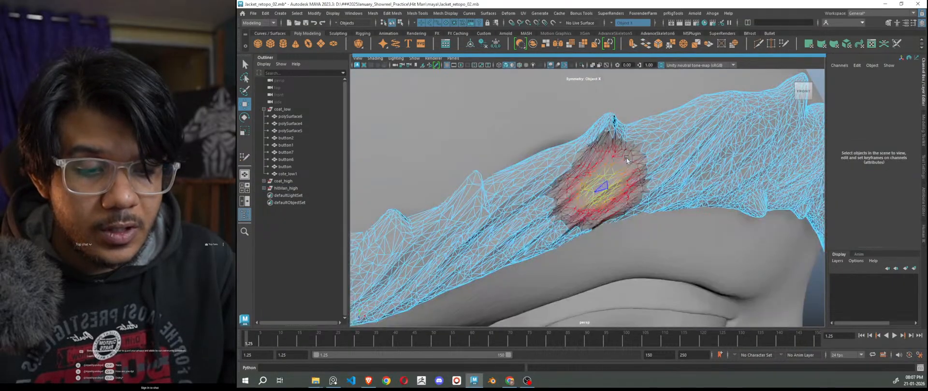
{"action": "scroll", "coordinate": [644, 154], "scroll_direction": "up", "scroll_amount": 5}
{"action": "scroll", "coordinate": [652, 165], "scroll_direction": "down", "scroll_amount": 5}
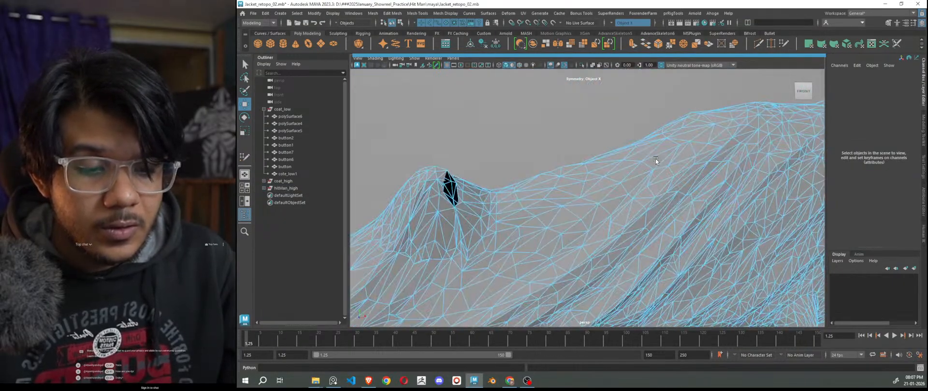
Step: Select the dark face in the eyebrow spike and shrink the soft selection falloff to its immediate surroundings
{"action": "left_click", "coordinate": [449, 188]}
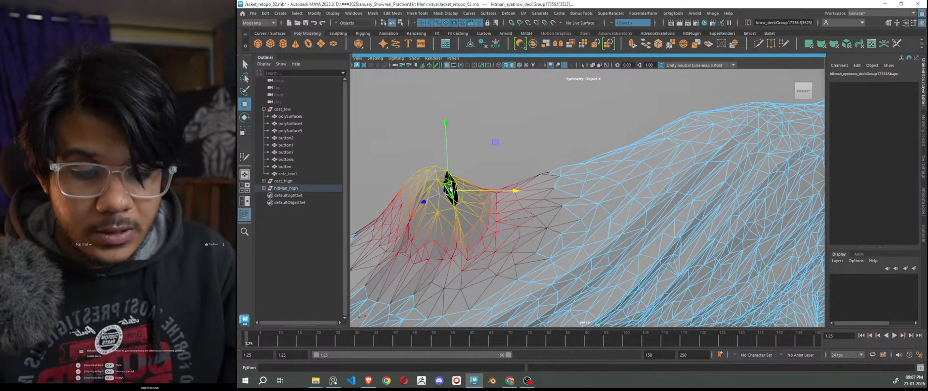
{"action": "key", "text": "f"}
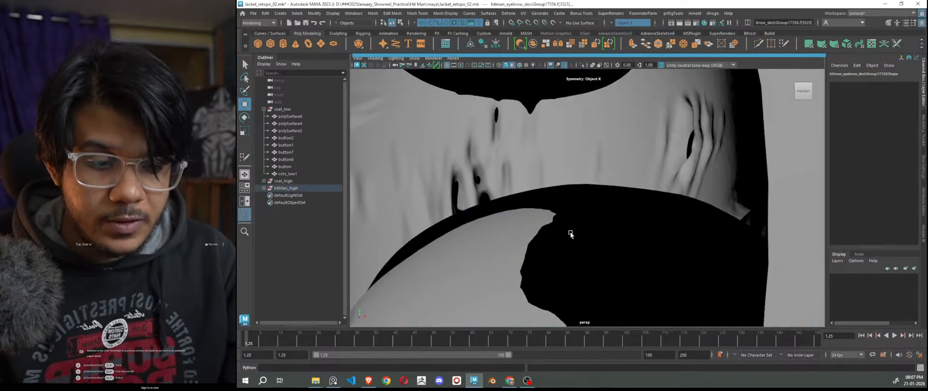
{"action": "scroll", "coordinate": [570, 235], "scroll_direction": "down", "scroll_amount": 6}
{"action": "left_click_drag", "start_coordinate": [615, 233], "coordinate": [410, 236]}
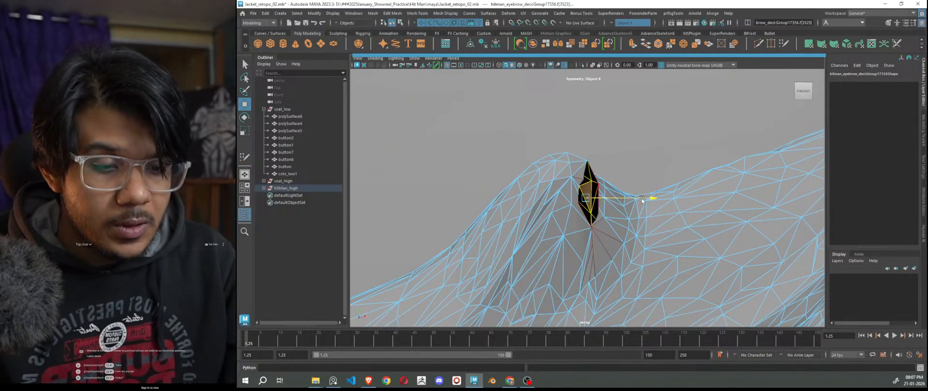
Step: Shift the dark face at the eyebrow spike and the neighbouring vertices along its fold sideways to close the gap
{"action": "left_click_drag", "start_coordinate": [639, 200], "coordinate": [576, 253]}
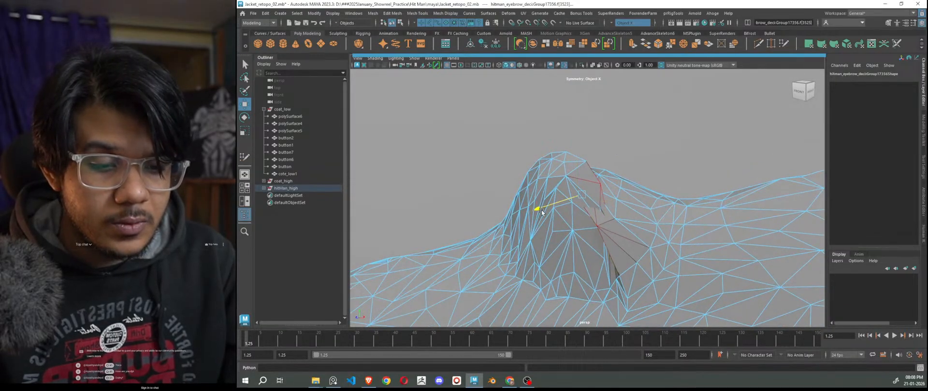
{"action": "mouse_move", "coordinate": [610, 224]}
{"action": "left_mouse_down", "text": "alt"}
{"action": "mouse_move", "coordinate": [636, 251]}
{"action": "mouse_move", "coordinate": [666, 243]}
{"action": "mouse_move", "coordinate": [610, 234]}
{"action": "left_mouse_up", "text": "alt"}
{"action": "right_click_drag", "start_coordinate": [585, 197], "coordinate": [602, 235]}
{"action": "left_click", "coordinate": [602, 235]}
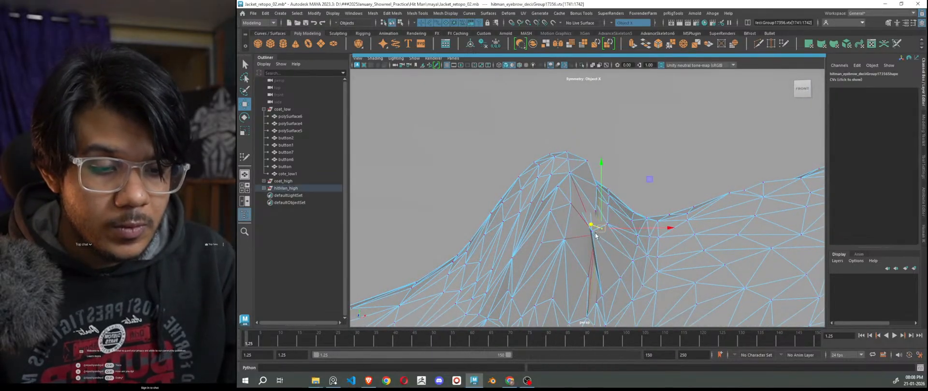
{"action": "left_click", "coordinate": [593, 237]}
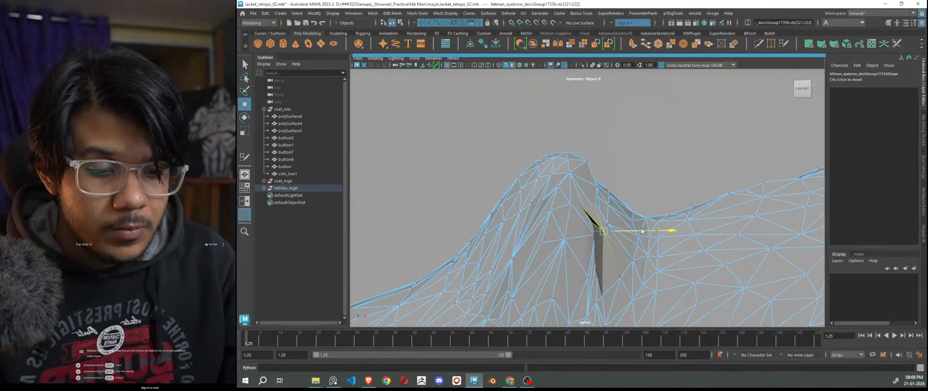
{"action": "left_click_drag", "start_coordinate": [622, 264], "coordinate": [630, 286], "text": "alt"}
{"action": "left_click", "coordinate": [628, 277]}
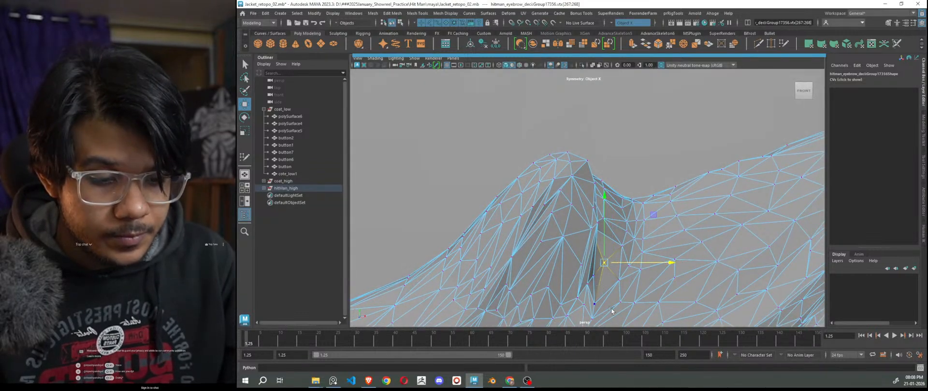
Step: Try to move the vertex at the lower end of the eyebrow fold, and undo the latest moves
{"action": "left_click_drag", "start_coordinate": [611, 311], "coordinate": [585, 303], "text": "alt"}
{"action": "left_click_drag", "start_coordinate": [613, 280], "coordinate": [614, 280]}
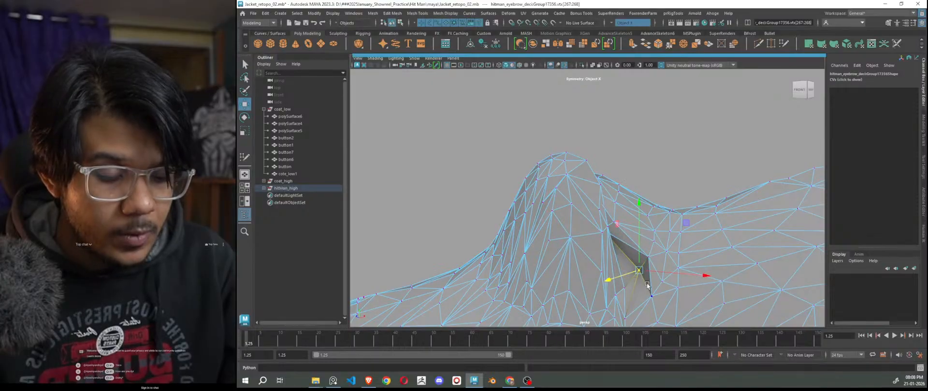
{"action": "key", "text": "ctrl+z"}
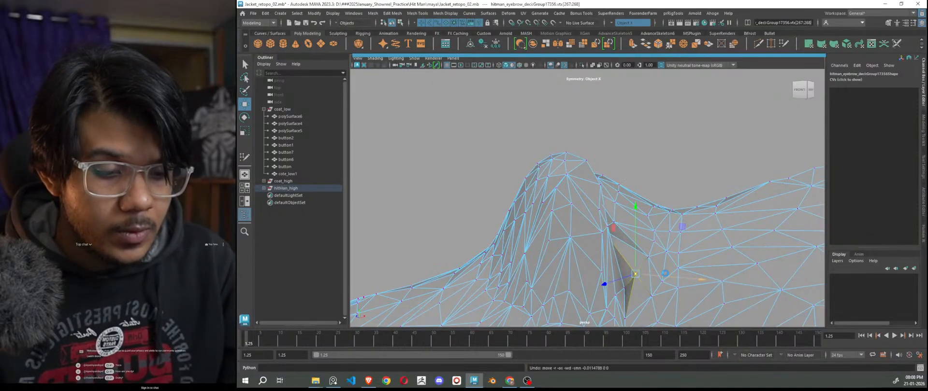
{"action": "left_click_drag", "start_coordinate": [665, 276], "coordinate": [670, 258], "text": "alt"}
{"action": "key", "text": "ctrl+z"}
{"action": "key", "text": "ctrl+z"}
Step: Return the eyebrow mesh to object mode and clear the selection
{"action": "scroll", "coordinate": [670, 258], "scroll_direction": "down", "scroll_amount": 3}
{"action": "right_click", "coordinate": [790, 133]}
{"action": "right_click_drag", "start_coordinate": [748, 150], "coordinate": [787, 140]}
{"action": "left_click", "coordinate": [786, 140]}
{"action": "left_click_drag", "start_coordinate": [642, 220], "coordinate": [690, 252], "text": "alt"}
{"action": "scroll", "coordinate": [690, 252], "scroll_direction": "down", "scroll_amount": 5}
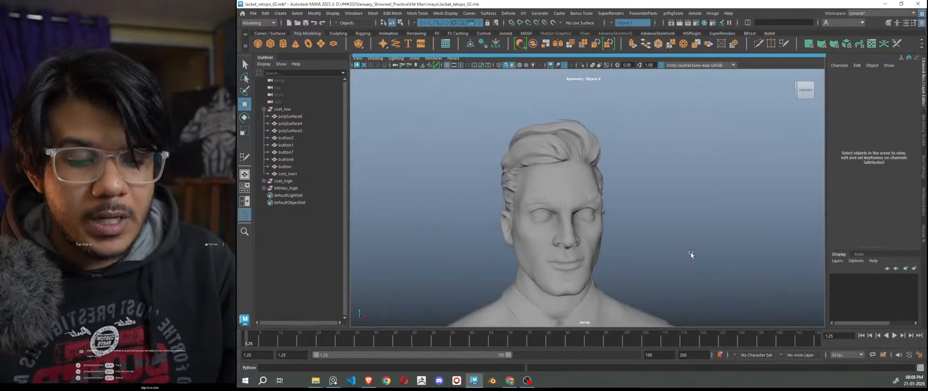
Step: Examine the full hitman character beside the coat meshes
{"action": "scroll", "coordinate": [690, 251], "scroll_direction": "down", "scroll_amount": 10}
{"action": "left_click_drag", "start_coordinate": [704, 201], "coordinate": [711, 237], "text": "alt"}
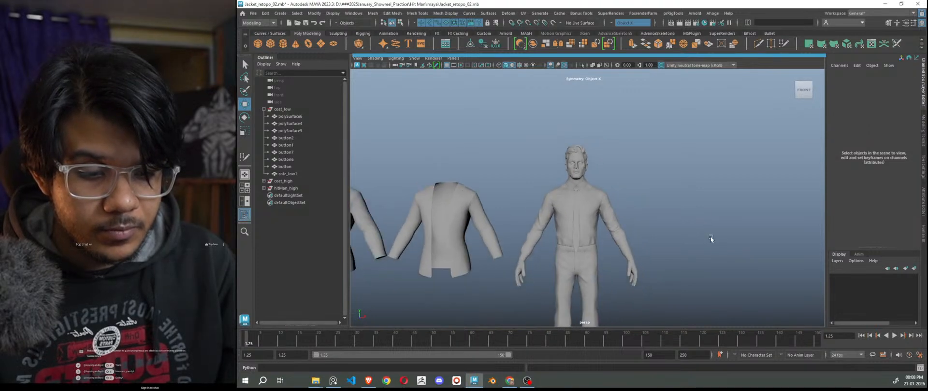
{"action": "middle_click_drag", "start_coordinate": [710, 236], "coordinate": [707, 215], "text": "alt"}
{"action": "scroll", "coordinate": [669, 211], "scroll_direction": "down", "scroll_amount": 4}
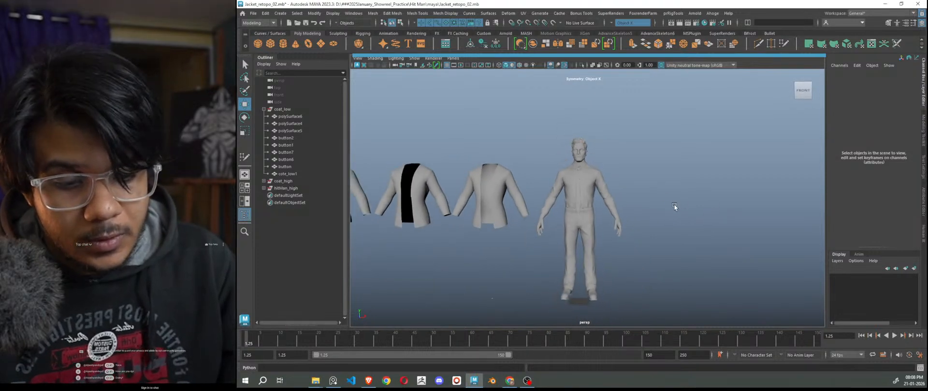
{"action": "scroll", "coordinate": [588, 210], "scroll_direction": "up", "scroll_amount": 6}
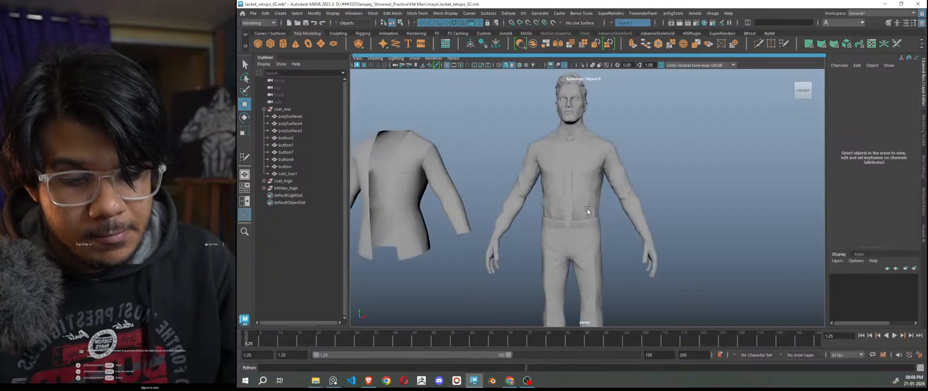
{"action": "left_click_drag", "start_coordinate": [588, 210], "coordinate": [604, 181], "text": "alt"}
{"action": "scroll", "coordinate": [604, 181], "scroll_direction": "down", "scroll_amount": 10}
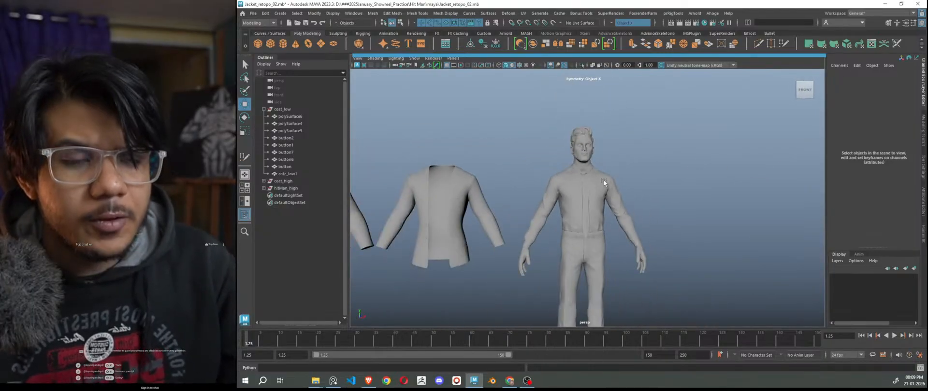
{"action": "mouse_move", "coordinate": [690, 225]}
{"action": "left_mouse_down", "text": "alt"}
{"action": "mouse_move", "coordinate": [565, 226]}
{"action": "mouse_move", "coordinate": [699, 225]}
{"action": "mouse_move", "coordinate": [676, 222]}
{"action": "left_mouse_up", "text": "alt"}
{"action": "scroll", "coordinate": [676, 223], "scroll_direction": "up", "scroll_amount": 10}
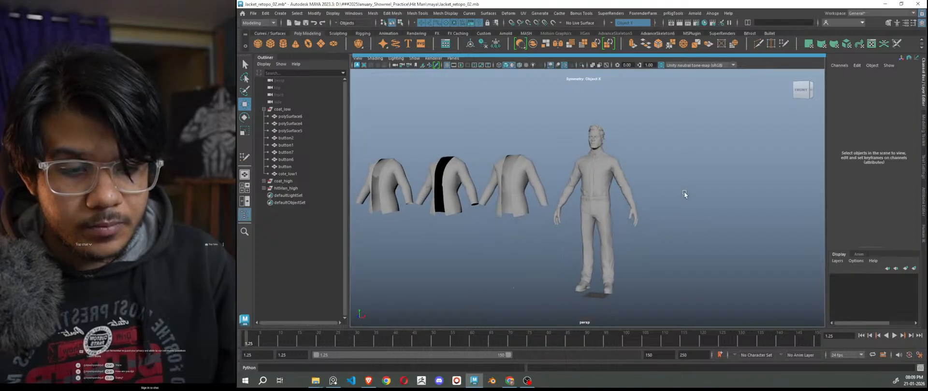
Step: Enable Two Sided Lighting in the viewport for the coats' dark inner faces
{"action": "left_click_drag", "start_coordinate": [781, 263], "coordinate": [714, 225], "text": "alt"}
{"action": "right_click_drag", "start_coordinate": [714, 223], "coordinate": [634, 207], "text": "alt"}
{"action": "left_click_drag", "start_coordinate": [358, 230], "coordinate": [414, 232], "text": "alt"}
{"action": "middle_click_drag", "start_coordinate": [415, 232], "coordinate": [688, 232], "text": "alt"}
{"action": "scroll", "coordinate": [609, 208], "scroll_direction": "up", "scroll_amount": 5}
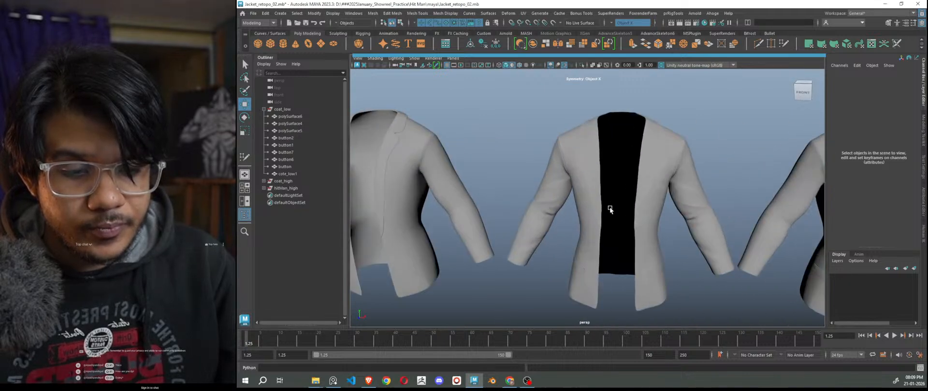
{"action": "left_click", "coordinate": [404, 59]}
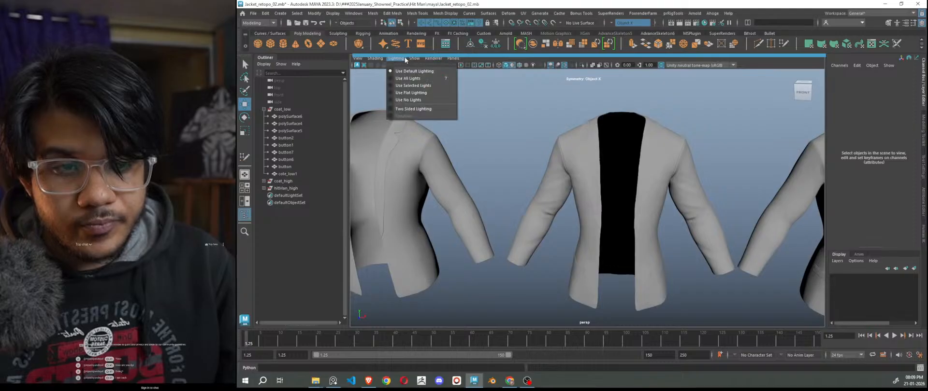
{"action": "left_click", "coordinate": [418, 109]}
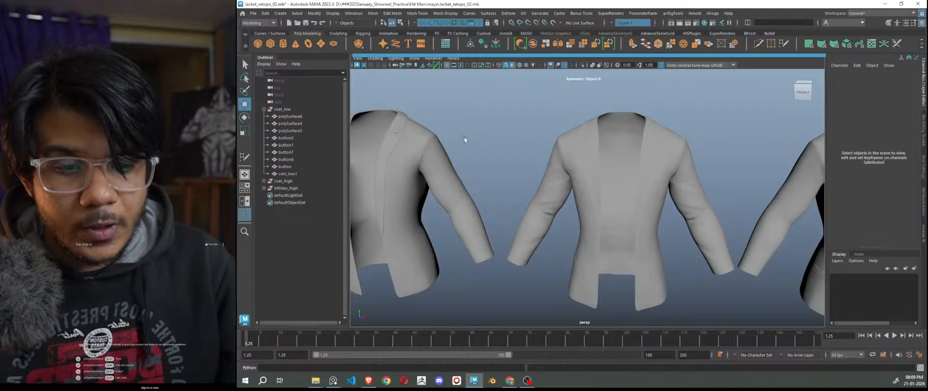
Step: Compare the character with the row of coats and inspect his head and shirt collar up close
{"action": "scroll", "coordinate": [557, 169], "scroll_direction": "down", "scroll_amount": 7}
{"action": "left_click_drag", "start_coordinate": [620, 179], "coordinate": [575, 185], "text": "alt"}
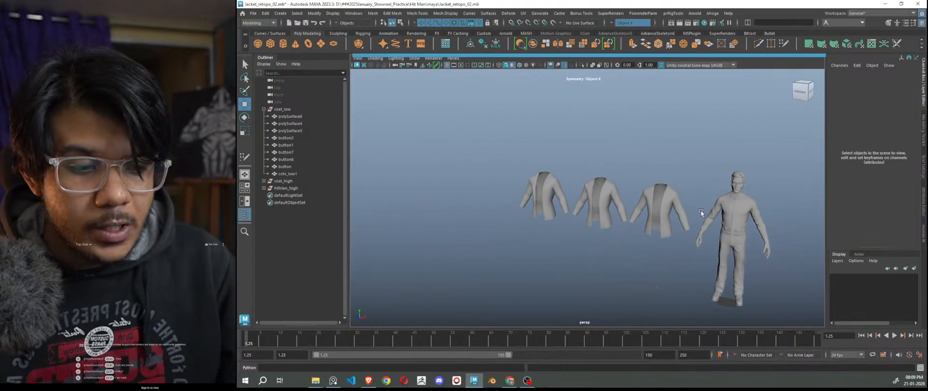
{"action": "middle_click_drag", "start_coordinate": [700, 211], "coordinate": [580, 168], "text": "alt"}
{"action": "scroll", "coordinate": [580, 167], "scroll_direction": "up", "scroll_amount": 6}
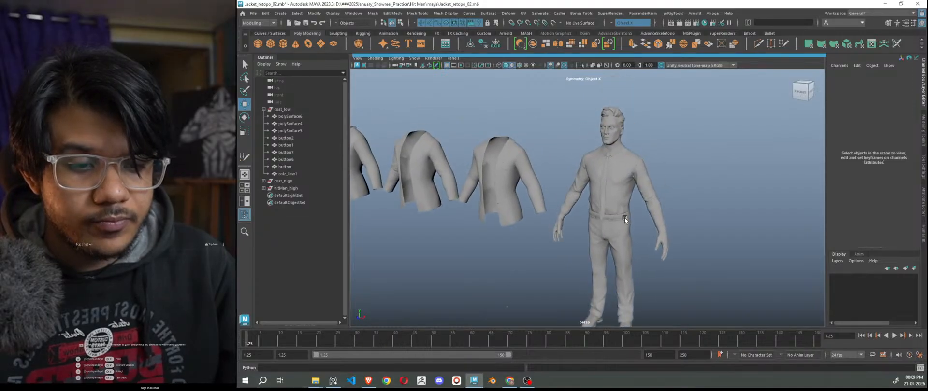
{"action": "scroll", "coordinate": [613, 213], "scroll_direction": "down", "scroll_amount": 2}
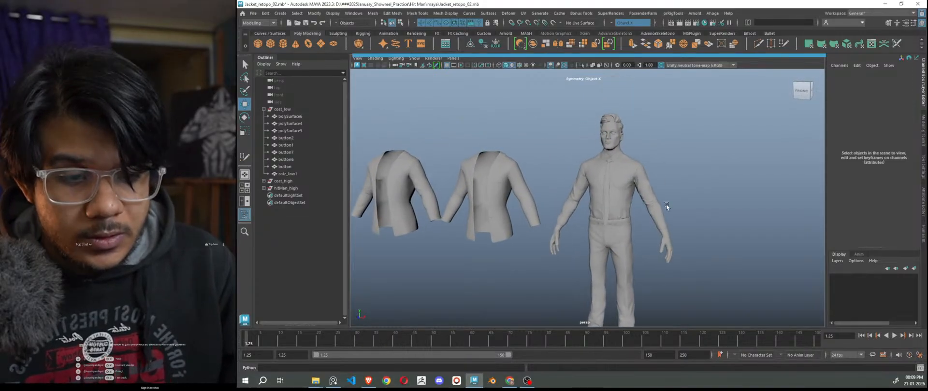
{"action": "scroll", "coordinate": [627, 195], "scroll_direction": "down", "scroll_amount": 2}
{"action": "scroll", "coordinate": [628, 195], "scroll_direction": "down", "scroll_amount": 1}
{"action": "right_click_drag", "start_coordinate": [642, 193], "coordinate": [762, 242], "text": "alt"}
{"action": "middle_click_drag", "start_coordinate": [670, 186], "coordinate": [611, 280], "text": "alt"}
{"action": "right_click_drag", "start_coordinate": [597, 210], "coordinate": [463, 161], "text": "alt"}
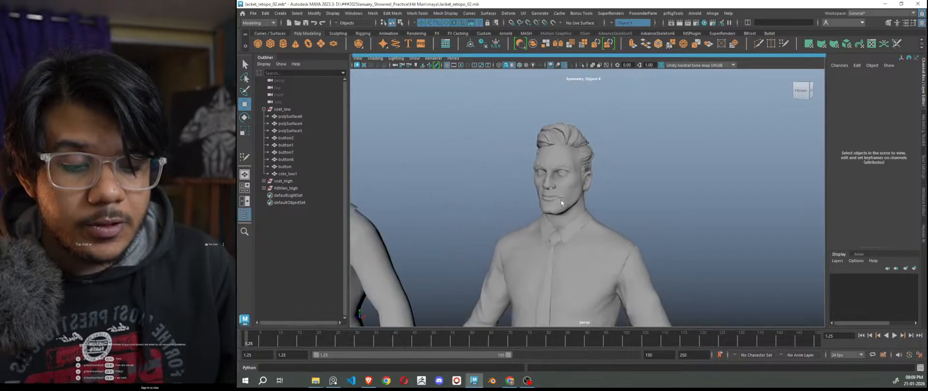
{"action": "middle_click_drag", "start_coordinate": [639, 231], "coordinate": [664, 180], "text": "alt"}
{"action": "right_click_drag", "start_coordinate": [664, 181], "coordinate": [596, 178], "text": "alt"}
{"action": "middle_click_drag", "start_coordinate": [597, 178], "coordinate": [610, 178], "text": "alt"}
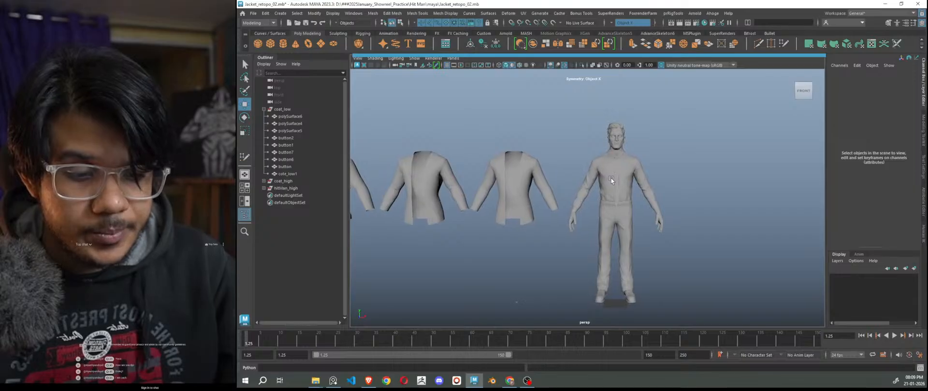
Step: Inspect the character's body up close, including the shirt, hands, belt and upper trousers
{"action": "mouse_move", "coordinate": [630, 184]}
{"action": "right_mouse_down", "text": "alt"}
{"action": "mouse_move", "coordinate": [753, 245]}
{"action": "mouse_move", "coordinate": [892, 278]}
{"action": "mouse_move", "coordinate": [643, 192]}
{"action": "right_mouse_up", "text": "alt"}
{"action": "left_click_drag", "start_coordinate": [642, 192], "coordinate": [584, 167], "text": "alt"}
{"action": "right_click_drag", "start_coordinate": [584, 167], "coordinate": [671, 277], "text": "alt"}
{"action": "middle_click_drag", "start_coordinate": [628, 157], "coordinate": [653, 195], "text": "alt"}
{"action": "right_click_drag", "start_coordinate": [652, 195], "coordinate": [728, 247], "text": "alt"}
{"action": "middle_click_drag", "start_coordinate": [691, 178], "coordinate": [656, 231], "text": "alt"}
{"action": "right_click_drag", "start_coordinate": [656, 230], "coordinate": [444, 193], "text": "alt"}
{"action": "right_click_drag", "start_coordinate": [602, 259], "coordinate": [519, 253], "text": "alt"}
{"action": "left_click_drag", "start_coordinate": [519, 253], "coordinate": [692, 204], "text": "alt"}
{"action": "right_click_drag", "start_coordinate": [714, 224], "coordinate": [679, 204], "text": "alt"}
{"action": "left_click_drag", "start_coordinate": [680, 204], "coordinate": [700, 193], "text": "alt"}
{"action": "right_click_drag", "start_coordinate": [674, 184], "coordinate": [834, 287], "text": "alt"}
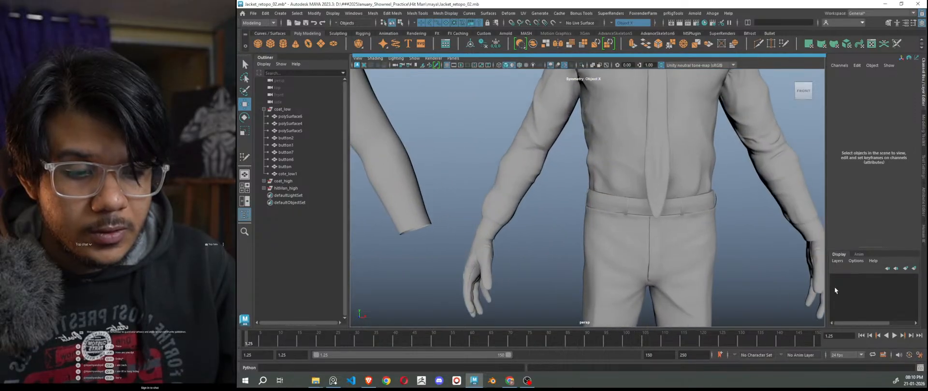
Step: Save the jacket retopology scene
{"action": "middle_click_drag", "start_coordinate": [681, 201], "coordinate": [646, 284], "text": "alt"}
{"action": "right_click_drag", "start_coordinate": [681, 254], "coordinate": [583, 208], "text": "alt"}
{"action": "mouse_move", "coordinate": [583, 208]}
{"action": "left_mouse_down", "text": "alt"}
{"action": "mouse_move", "coordinate": [604, 194]}
{"action": "mouse_move", "coordinate": [595, 200]}
{"action": "left_mouse_up", "text": "alt"}
{"action": "right_click_drag", "start_coordinate": [595, 200], "coordinate": [650, 232], "text": "alt"}
{"action": "left_click_drag", "start_coordinate": [650, 233], "coordinate": [689, 238], "text": "alt"}
{"action": "right_click_drag", "start_coordinate": [689, 237], "coordinate": [517, 171], "text": "alt"}
{"action": "left_click_drag", "start_coordinate": [698, 261], "coordinate": [670, 242], "text": "alt"}
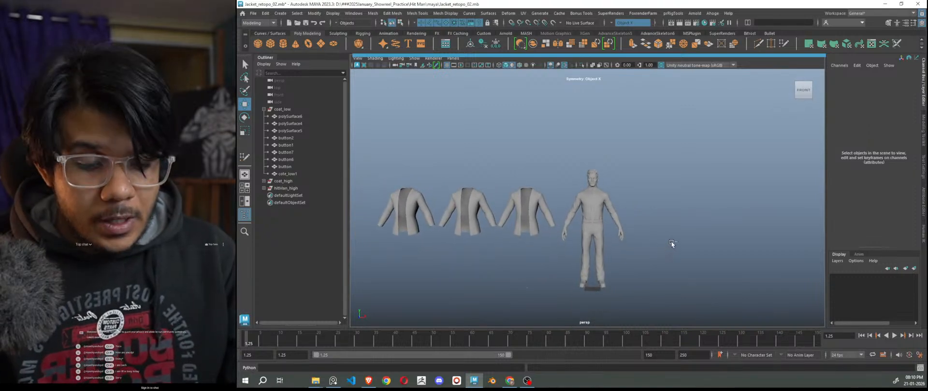
{"action": "key", "text": "ctrl+s"}
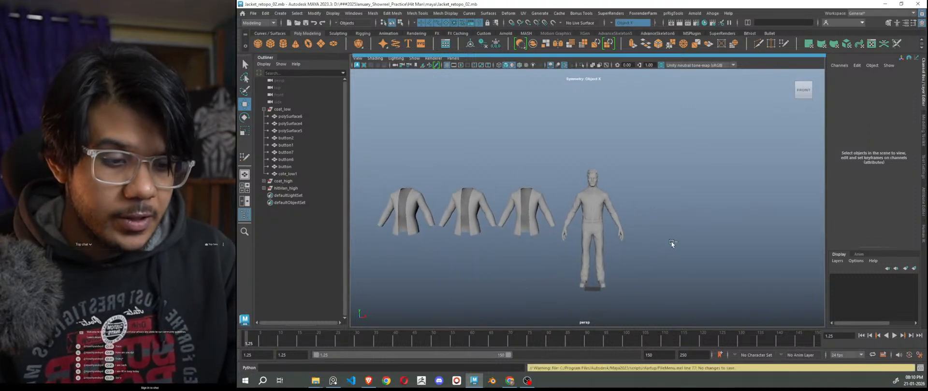
Step: Check the mesh density of the left shoe's front pad by selecting it, and clear the selection
{"action": "right_click_drag", "start_coordinate": [619, 205], "coordinate": [727, 252], "text": "alt"}
{"action": "middle_click_drag", "start_coordinate": [727, 252], "coordinate": [690, 184], "text": "alt"}
{"action": "middle_click_drag", "start_coordinate": [723, 304], "coordinate": [691, 182], "text": "alt"}
{"action": "middle_click_drag", "start_coordinate": [664, 259], "coordinate": [646, 190], "text": "alt"}
{"action": "mouse_move", "coordinate": [575, 195]}
{"action": "left_mouse_down", "text": "alt"}
{"action": "mouse_move", "coordinate": [600, 232]}
{"action": "mouse_move", "coordinate": [609, 227]}
{"action": "left_mouse_up", "text": "alt"}
{"action": "right_click_drag", "start_coordinate": [609, 226], "coordinate": [759, 307], "text": "alt"}
{"action": "middle_click_drag", "start_coordinate": [727, 297], "coordinate": [682, 210], "text": "alt"}
{"action": "right_click_drag", "start_coordinate": [646, 205], "coordinate": [686, 252], "text": "alt"}
{"action": "left_click", "coordinate": [572, 193]}
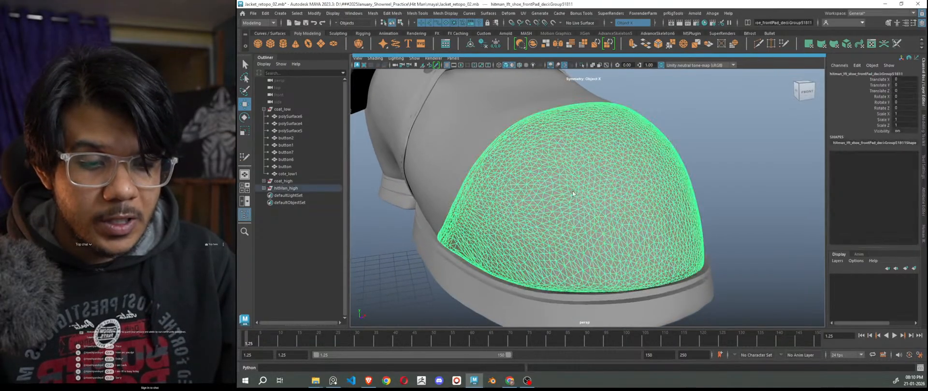
{"action": "left_click", "coordinate": [472, 120]}
{"action": "left_click", "coordinate": [726, 165]}
Step: Select the left shoe's sole and isolate it in the viewport
{"action": "right_click_drag", "start_coordinate": [778, 194], "coordinate": [721, 192], "text": "alt"}
{"action": "left_click_drag", "start_coordinate": [635, 212], "coordinate": [674, 217], "text": "alt"}
{"action": "right_click_drag", "start_coordinate": [674, 217], "coordinate": [738, 274], "text": "alt"}
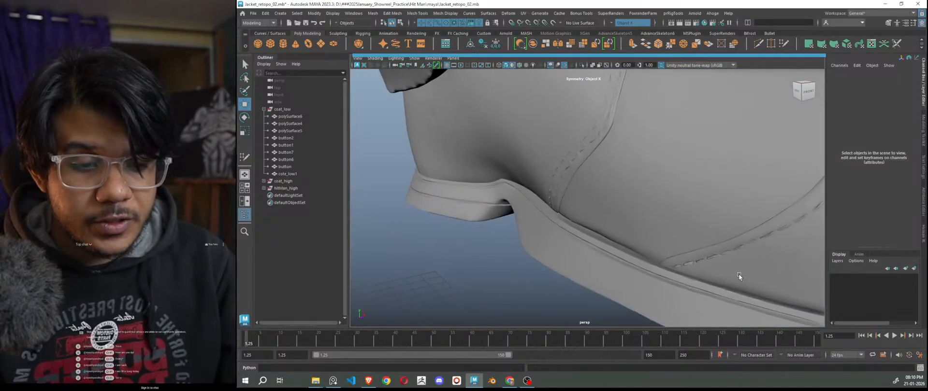
{"action": "left_click", "coordinate": [591, 283]}
{"action": "right_click_drag", "start_coordinate": [652, 279], "coordinate": [615, 275], "text": "alt"}
{"action": "right_click_drag", "start_coordinate": [677, 241], "coordinate": [590, 264], "text": "alt"}
{"action": "left_click_drag", "start_coordinate": [589, 262], "coordinate": [642, 269], "text": "alt"}
{"action": "right_click_drag", "start_coordinate": [642, 269], "coordinate": [751, 314], "text": "alt"}
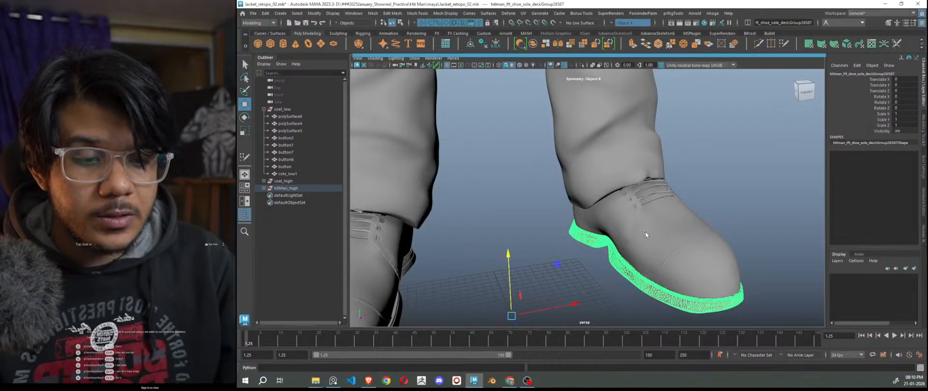
{"action": "key", "text": "ctrl+1"}
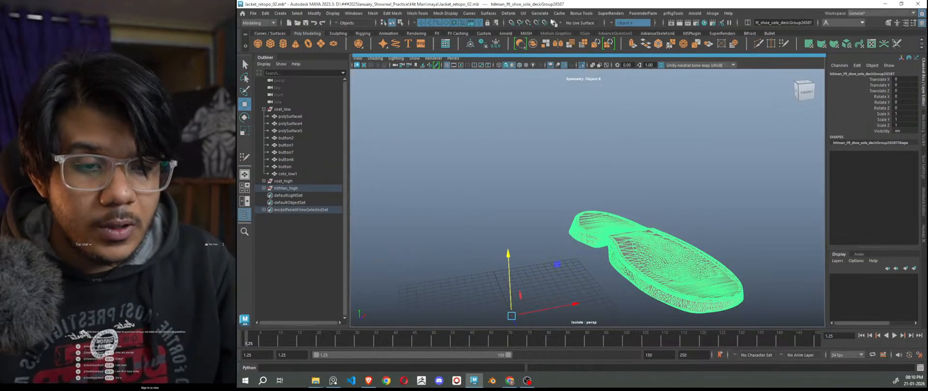
Step: Make the isolated shoe sole a live surface and activate the Quad Draw tool
{"action": "left_click", "coordinate": [553, 23]}
{"action": "middle_click_drag", "start_coordinate": [744, 250], "coordinate": [665, 203], "text": "alt"}
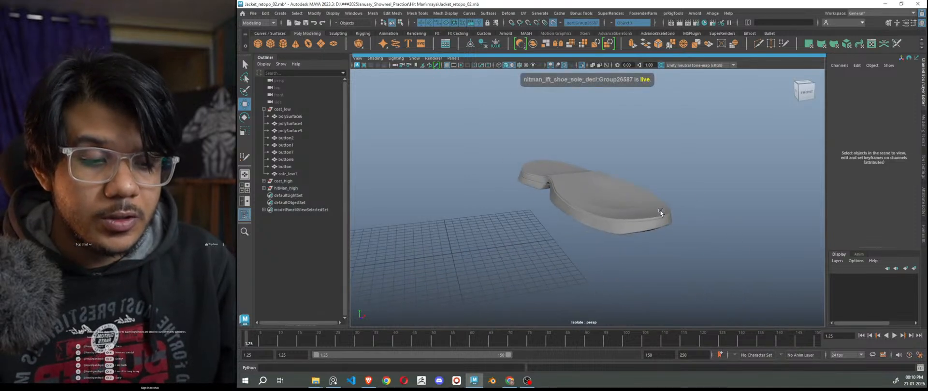
{"action": "right_click_drag", "start_coordinate": [661, 211], "coordinate": [622, 247], "text": "alt"}
{"action": "left_click_drag", "start_coordinate": [614, 227], "coordinate": [654, 226], "text": "alt"}
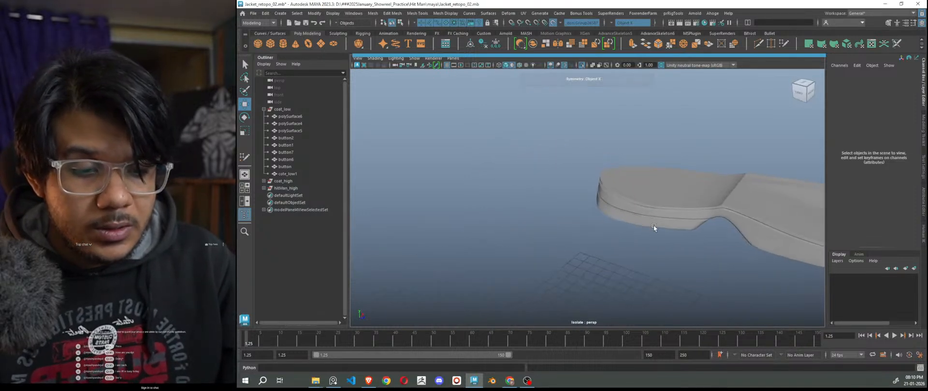
{"action": "right_click_drag", "start_coordinate": [654, 226], "coordinate": [731, 260], "text": "alt"}
{"action": "left_click_drag", "start_coordinate": [736, 244], "coordinate": [561, 234], "text": "alt"}
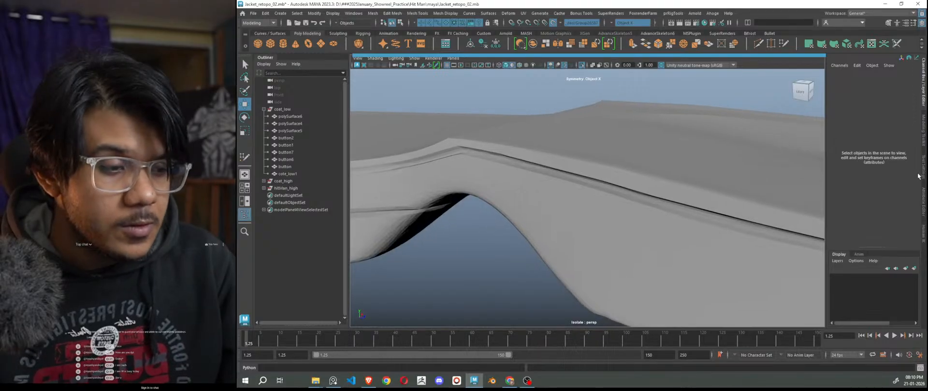
{"action": "left_click", "coordinate": [923, 206]}
{"action": "left_click", "coordinate": [924, 146]}
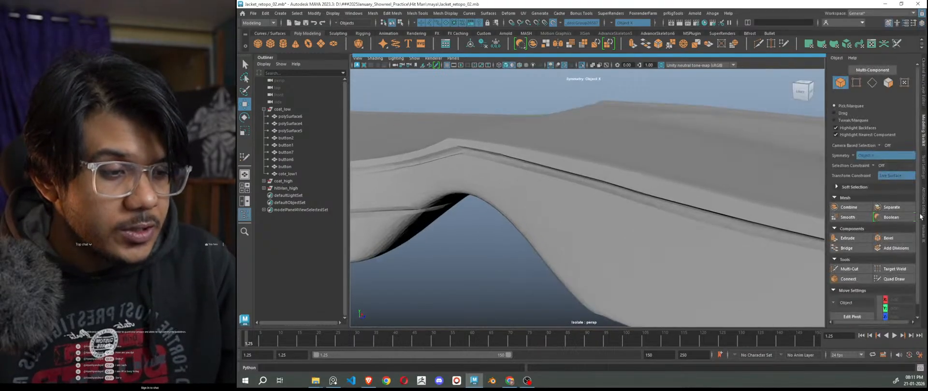
{"action": "left_click", "coordinate": [894, 279]}
Step: Draw the first quads on the sole's narrow upper rim near the arch and extend them into a strip toward the toe
{"action": "left_click_drag", "start_coordinate": [671, 208], "coordinate": [662, 186], "text": "alt"}
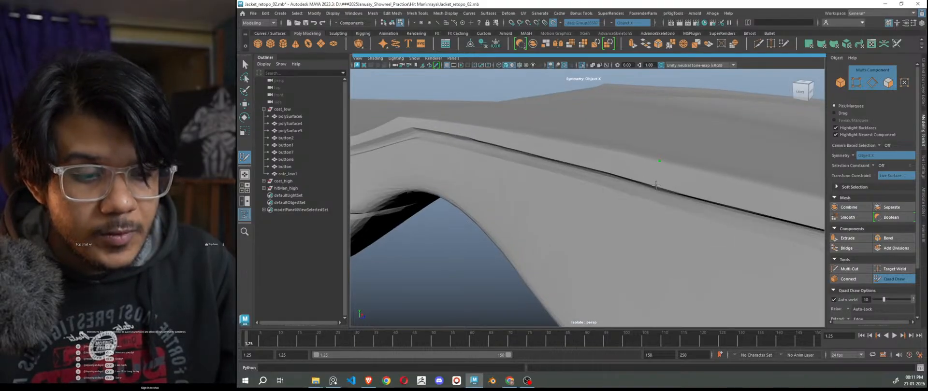
{"action": "left_click", "coordinate": [693, 171], "text": "shift"}
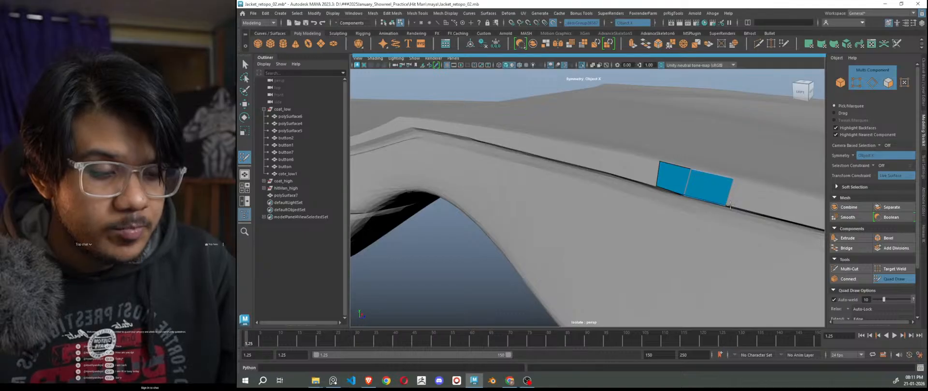
{"action": "right_click_drag", "start_coordinate": [732, 209], "coordinate": [710, 261], "text": "alt"}
{"action": "middle_click_drag", "start_coordinate": [711, 261], "coordinate": [661, 221], "text": "alt"}
{"action": "left_click_drag", "start_coordinate": [661, 221], "coordinate": [556, 161], "text": "alt"}
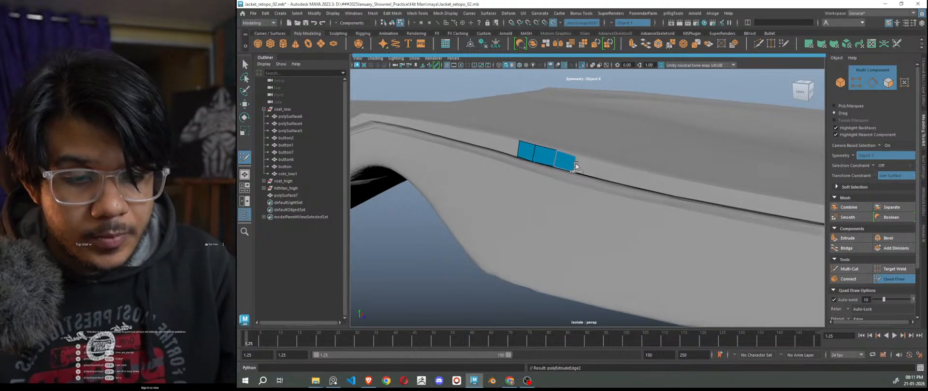
{"action": "left_click_drag", "start_coordinate": [590, 169], "coordinate": [683, 192]}
{"action": "mouse_move", "coordinate": [698, 216]}
{"action": "left_mouse_down", "text": "alt"}
{"action": "mouse_move", "coordinate": [506, 158]}
{"action": "mouse_move", "coordinate": [506, 166]}
{"action": "mouse_move", "coordinate": [627, 188]}
{"action": "mouse_move", "coordinate": [634, 202]}
{"action": "mouse_move", "coordinate": [609, 240]}
{"action": "mouse_move", "coordinate": [608, 209]}
{"action": "mouse_move", "coordinate": [640, 193]}
{"action": "mouse_move", "coordinate": [704, 202]}
{"action": "left_mouse_up", "text": "alt"}
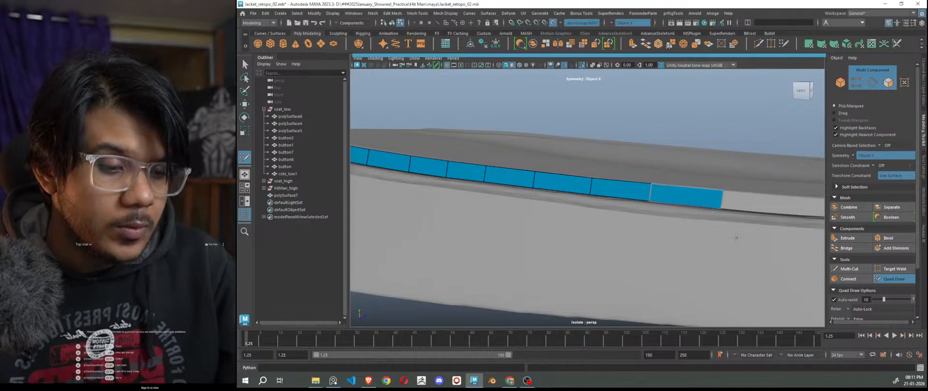
Step: Extend the quad strip farther along the rim on the sole's inner side, keeping it aligned with the groove
{"action": "middle_click_drag", "start_coordinate": [736, 238], "coordinate": [489, 208], "text": "alt"}
{"action": "left_click_drag", "start_coordinate": [459, 188], "coordinate": [653, 199]}
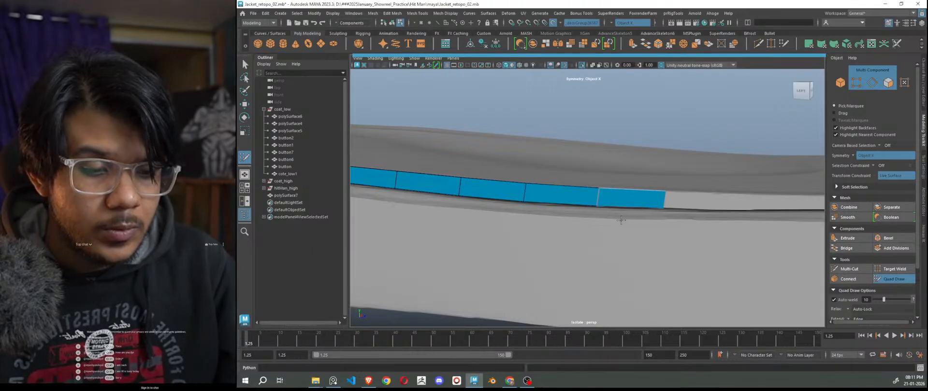
{"action": "left_click_drag", "start_coordinate": [621, 220], "coordinate": [607, 215], "text": "alt"}
{"action": "left_click_drag", "start_coordinate": [623, 177], "coordinate": [619, 205], "text": "alt"}
{"action": "scroll", "coordinate": [548, 195], "scroll_direction": "up", "scroll_amount": 2}
{"action": "left_click_drag", "start_coordinate": [548, 196], "coordinate": [566, 206], "text": "alt"}
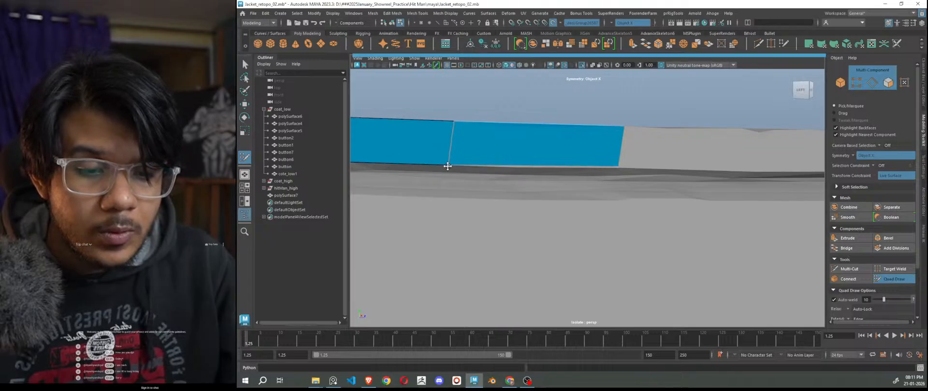
{"action": "scroll", "coordinate": [504, 192], "scroll_direction": "down", "scroll_amount": 5}
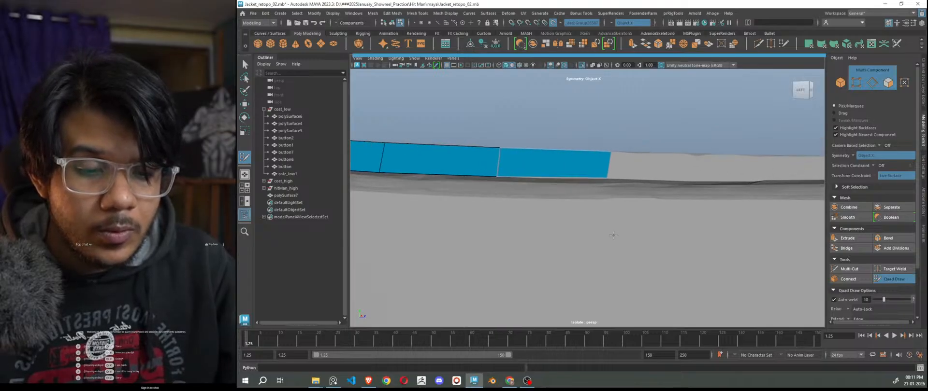
{"action": "left_click_drag", "start_coordinate": [506, 209], "coordinate": [531, 239], "text": "alt"}
{"action": "scroll", "coordinate": [556, 248], "scroll_direction": "up", "scroll_amount": 5}
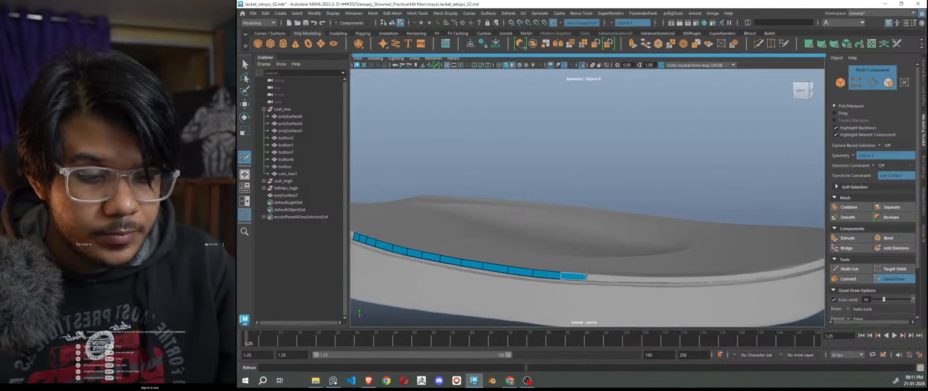
{"action": "middle_click_drag", "start_coordinate": [604, 287], "coordinate": [588, 248], "text": "alt"}
{"action": "scroll", "coordinate": [596, 260], "scroll_direction": "up", "scroll_amount": 4}
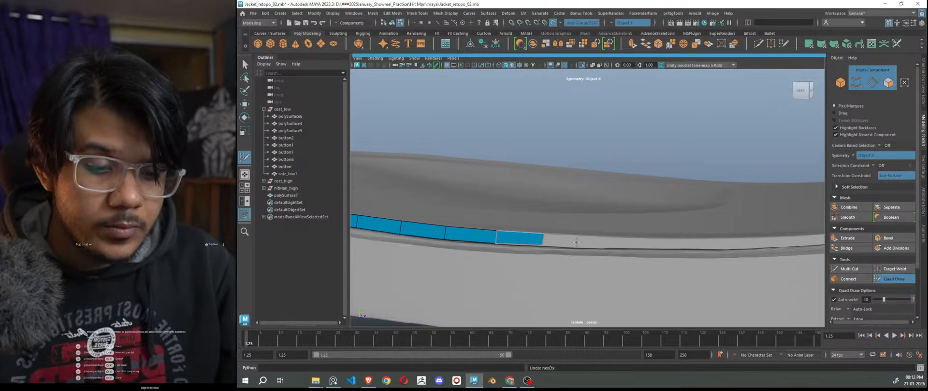
Step: Leave Quad Draw for object selection and check the new strip together with its mirrored counterpart across the grid
{"action": "scroll", "coordinate": [576, 242], "scroll_direction": "down", "scroll_amount": 10}
{"action": "key", "text": "w"}
{"action": "scroll", "coordinate": [628, 188], "scroll_direction": "down", "scroll_amount": 3}
{"action": "left_click_drag", "start_coordinate": [631, 190], "coordinate": [597, 239], "text": "alt"}
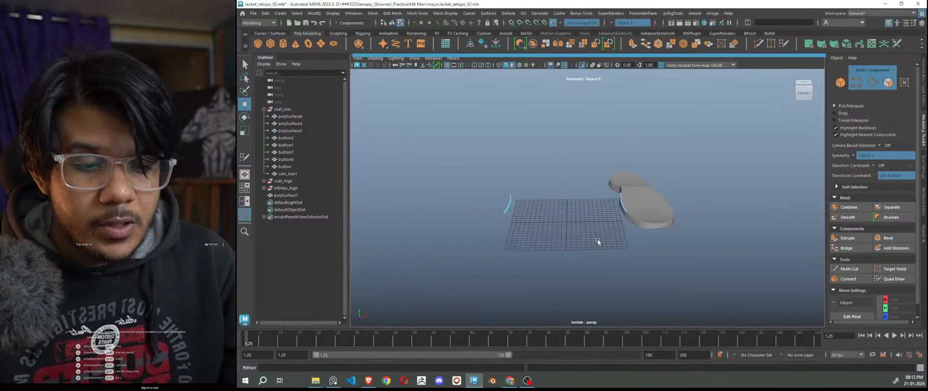
{"action": "scroll", "coordinate": [628, 256], "scroll_direction": "up", "scroll_amount": 5}
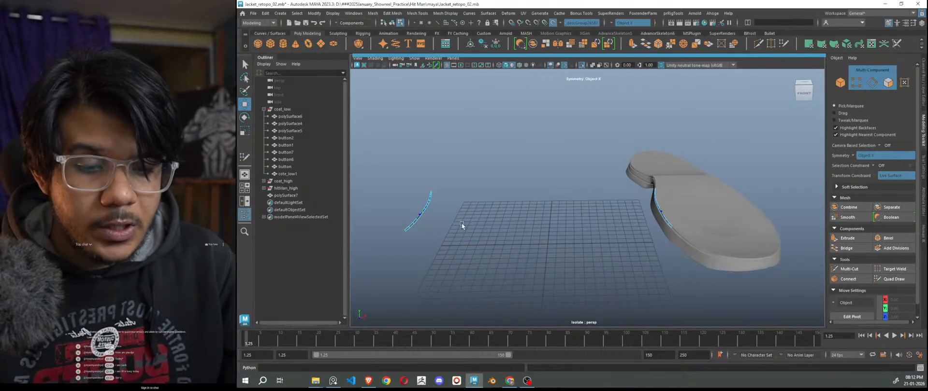
{"action": "middle_click_drag", "start_coordinate": [462, 225], "coordinate": [541, 221], "text": "alt"}
{"action": "scroll", "coordinate": [549, 257], "scroll_direction": "up", "scroll_amount": 4}
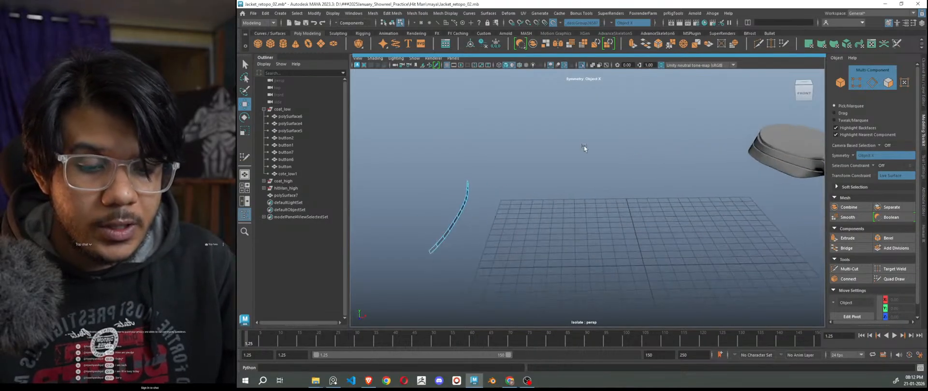
{"action": "scroll", "coordinate": [552, 160], "scroll_direction": "down", "scroll_amount": 3}
{"action": "right_click_drag", "start_coordinate": [609, 134], "coordinate": [636, 150]}
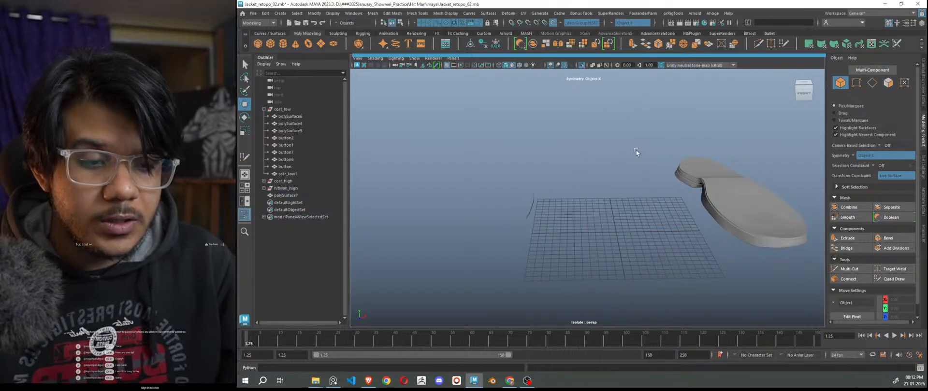
{"action": "middle_click_drag", "start_coordinate": [619, 201], "coordinate": [607, 205], "text": "alt"}
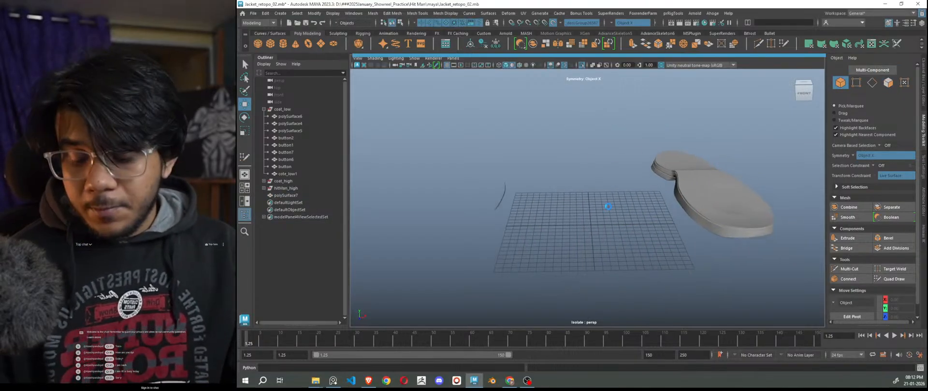
Step: Save the scene, and save a backup over the existing Jacket_retopo_02_bkup.mb
{"action": "key", "text": "ctrl+s"}
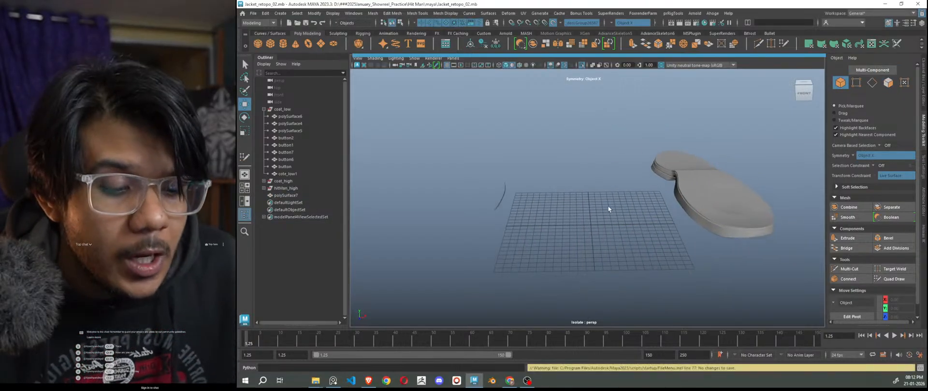
{"action": "key", "text": "ctrl+shift+s"}
{"action": "double_click", "coordinate": [449, 94]}
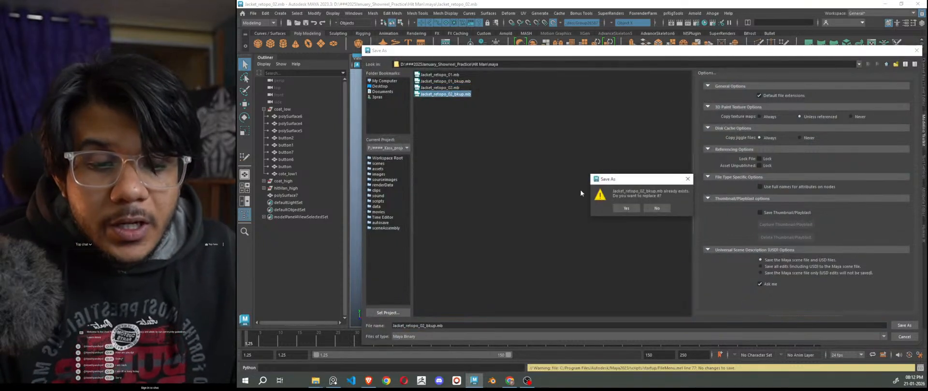
{"action": "left_click", "coordinate": [623, 208]}
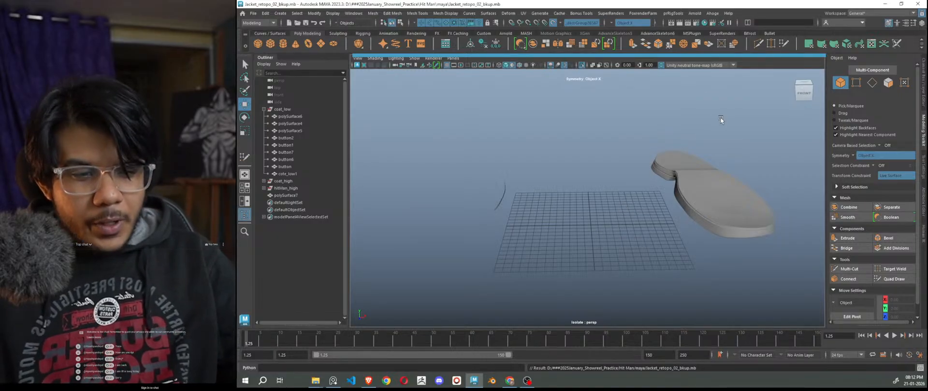
Step: Select the existing rim strip, resume Quad Draw on it and extend it one more section toward the toe
{"action": "left_click_drag", "start_coordinate": [677, 215], "coordinate": [581, 243], "text": "alt"}
{"action": "right_click_drag", "start_coordinate": [550, 214], "coordinate": [760, 294], "text": "alt"}
{"action": "middle_click_drag", "start_coordinate": [759, 293], "coordinate": [605, 218], "text": "alt"}
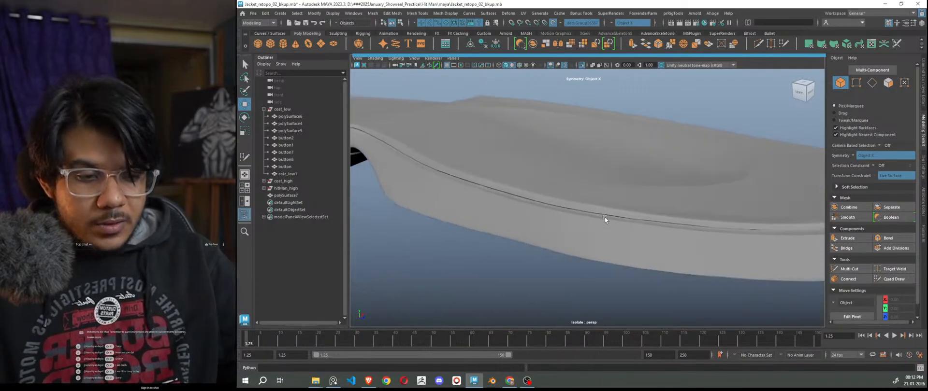
{"action": "right_click_drag", "start_coordinate": [724, 225], "coordinate": [677, 228], "text": "alt"}
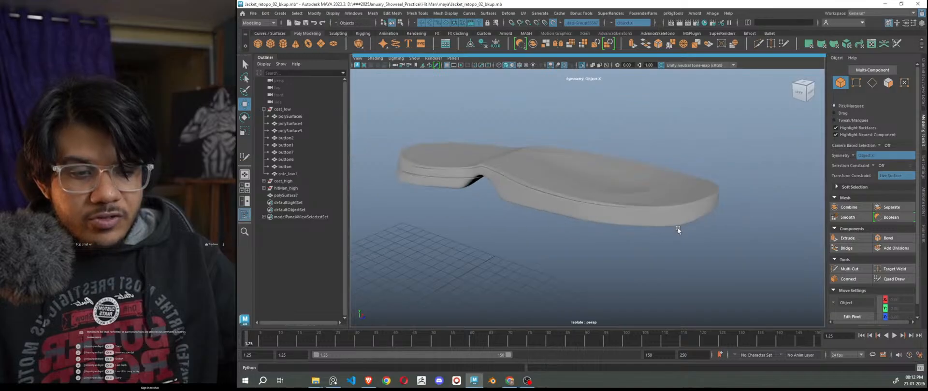
{"action": "left_click_drag", "start_coordinate": [564, 216], "coordinate": [565, 217]}
{"action": "scroll", "coordinate": [544, 197], "scroll_direction": "up", "scroll_amount": 6}
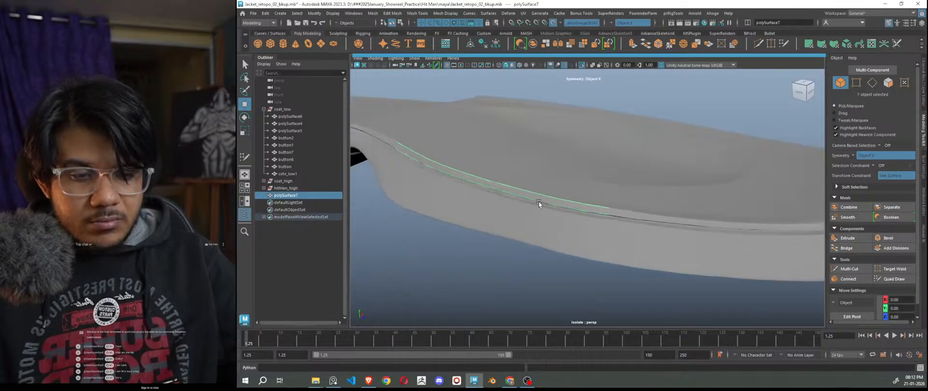
{"action": "left_click", "coordinate": [904, 280]}
{"action": "scroll", "coordinate": [666, 238], "scroll_direction": "up", "scroll_amount": 5}
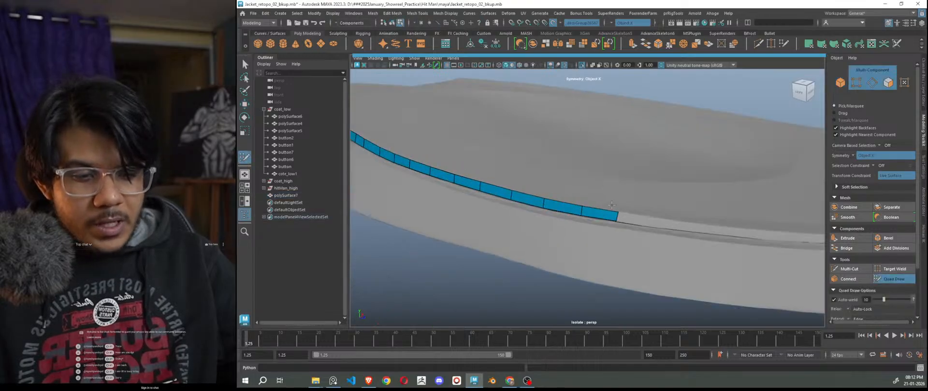
{"action": "left_click_drag", "start_coordinate": [615, 229], "coordinate": [678, 235]}
{"action": "middle_click_drag", "start_coordinate": [729, 289], "coordinate": [543, 259], "text": "alt"}
{"action": "key", "text": "Tab"}
{"action": "left_click_drag", "start_coordinate": [492, 202], "coordinate": [660, 223]}
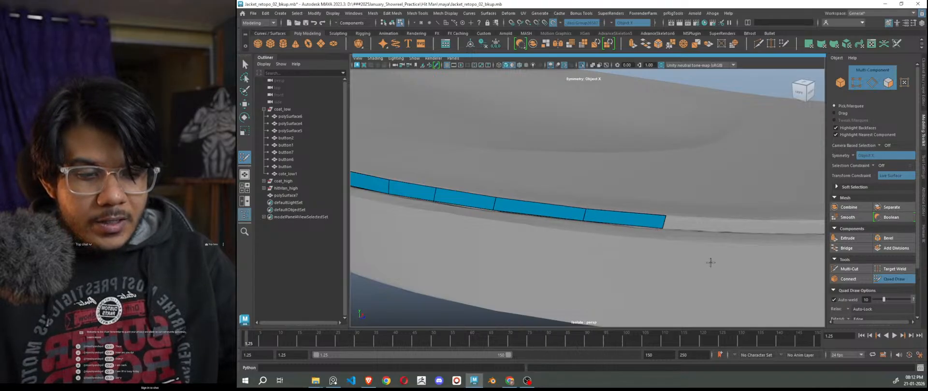
{"action": "key", "text": "ctrl+z"}
{"action": "key", "text": "ctrl+z"}
{"action": "key", "text": "ctrl+z"}
Step: Extrude the strip's end edge into several longer quads along the rim beside the ball of the foot
{"action": "left_click_drag", "start_coordinate": [483, 206], "coordinate": [557, 205]}
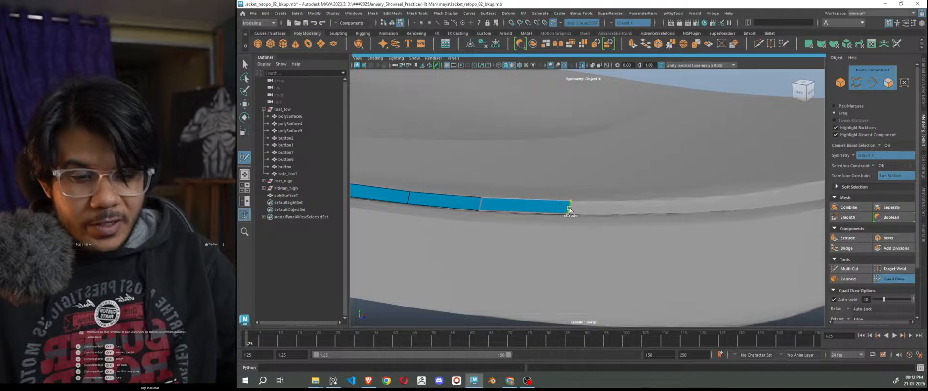
{"action": "left_click_drag", "start_coordinate": [569, 210], "coordinate": [641, 209]}
{"action": "right_click_drag", "start_coordinate": [690, 254], "coordinate": [703, 275], "text": "alt"}
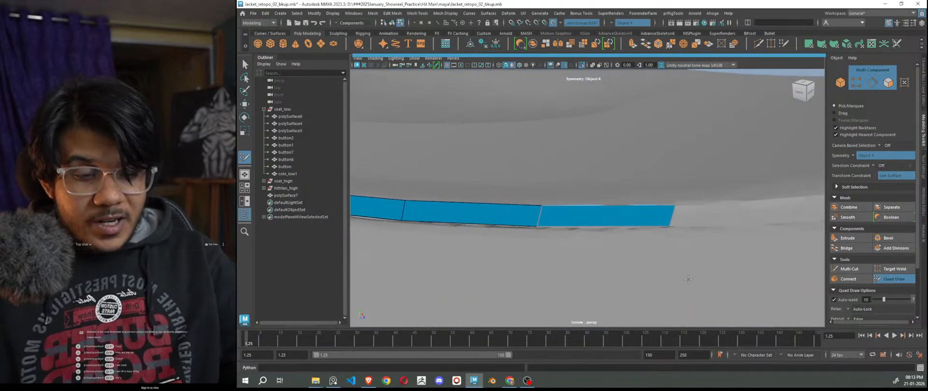
{"action": "middle_click_drag", "start_coordinate": [703, 275], "coordinate": [644, 267], "text": "alt"}
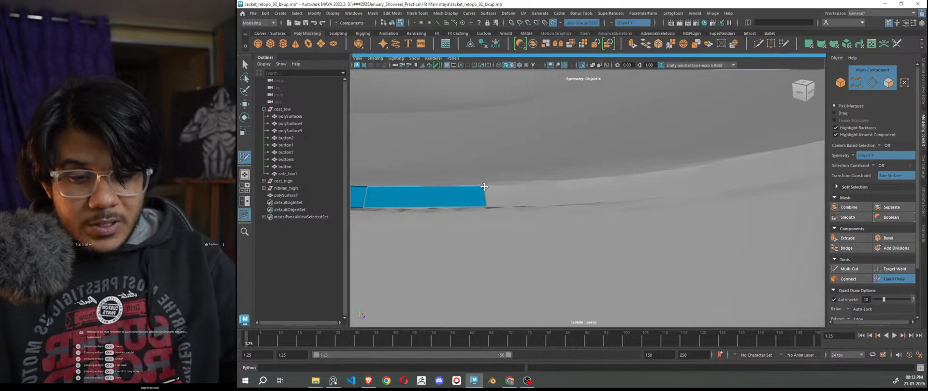
{"action": "left_click_drag", "start_coordinate": [493, 199], "coordinate": [628, 192]}
Step: Continue the quad strip along the rim where it starts curving up toward the toe
{"action": "right_click_drag", "start_coordinate": [686, 249], "coordinate": [368, 194], "text": "alt"}
{"action": "right_click_drag", "start_coordinate": [615, 253], "coordinate": [769, 292], "text": "alt"}
{"action": "right_click_drag", "start_coordinate": [672, 261], "coordinate": [762, 282], "text": "alt"}
{"action": "middle_click_drag", "start_coordinate": [721, 259], "coordinate": [669, 264], "text": "alt"}
{"action": "left_click_drag", "start_coordinate": [459, 215], "coordinate": [607, 192]}
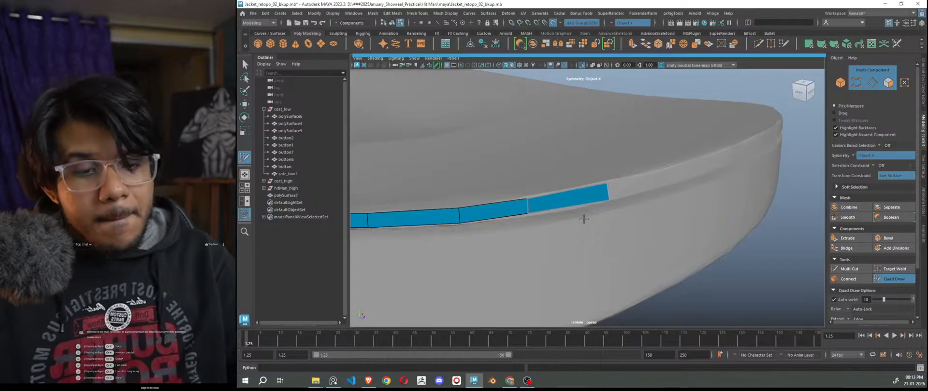
{"action": "left_click_drag", "start_coordinate": [608, 189], "coordinate": [656, 178]}
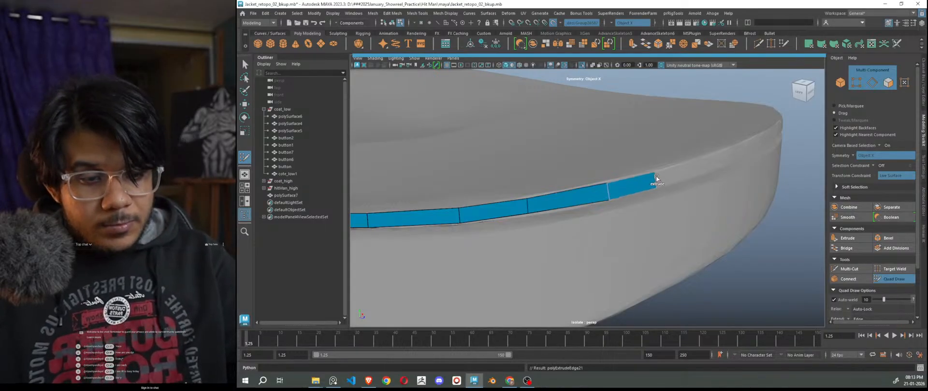
Step: Add two more quads to the strip along the curved rim approaching the front of the toe
{"action": "left_click_drag", "start_coordinate": [676, 256], "coordinate": [651, 263], "text": "alt"}
{"action": "right_click_drag", "start_coordinate": [651, 264], "coordinate": [543, 245], "text": "alt"}
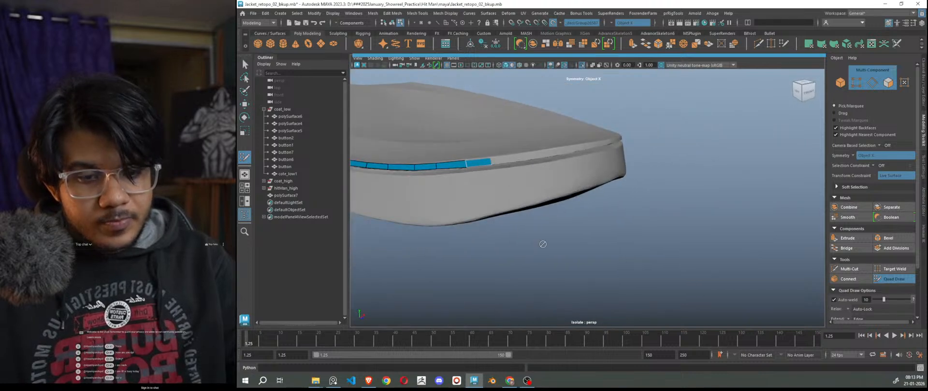
{"action": "left_click_drag", "start_coordinate": [542, 244], "coordinate": [589, 254], "text": "alt"}
{"action": "right_click_drag", "start_coordinate": [589, 255], "coordinate": [644, 299], "text": "alt"}
{"action": "left_click_drag", "start_coordinate": [644, 298], "coordinate": [652, 271], "text": "alt"}
{"action": "middle_click_drag", "start_coordinate": [652, 271], "coordinate": [610, 273], "text": "alt"}
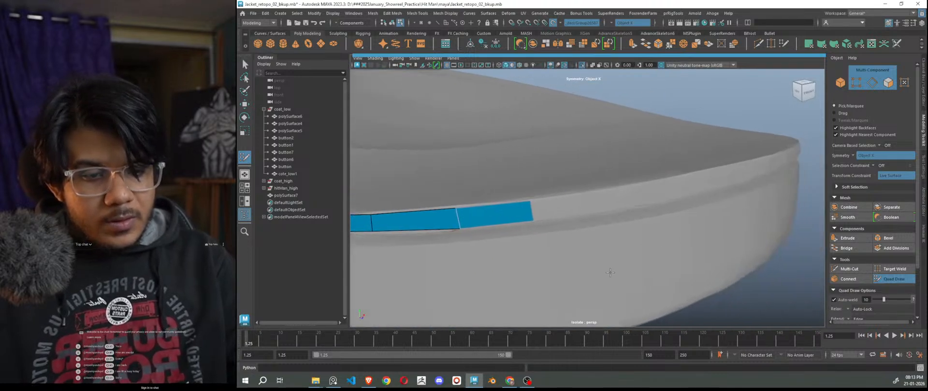
{"action": "mouse_move", "coordinate": [537, 217]}
{"action": "left_mouse_down"}
{"action": "mouse_move", "coordinate": [618, 190]}
{"action": "mouse_move", "coordinate": [700, 183]}
{"action": "left_mouse_up"}
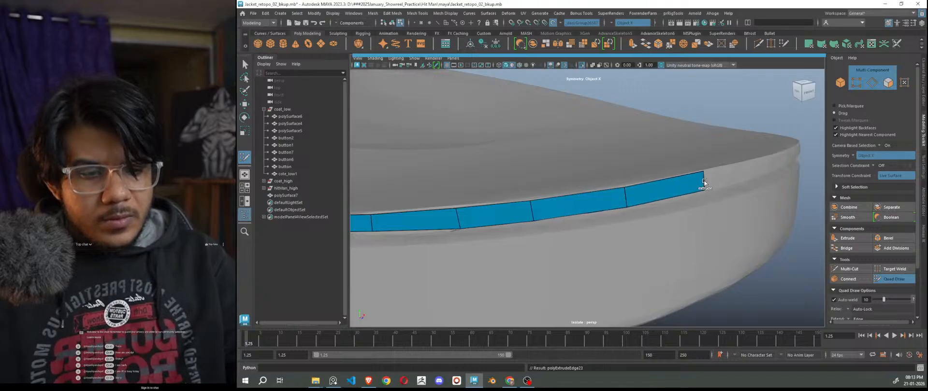
Step: Extend the quad strip along the sole's rim onto the front of the toe
{"action": "right_click_drag", "start_coordinate": [701, 212], "coordinate": [541, 230], "text": "alt"}
{"action": "left_click_drag", "start_coordinate": [606, 225], "coordinate": [520, 244], "text": "alt"}
{"action": "right_click_drag", "start_coordinate": [519, 244], "coordinate": [568, 283], "text": "alt"}
{"action": "middle_click_drag", "start_coordinate": [567, 283], "coordinate": [607, 277], "text": "alt"}
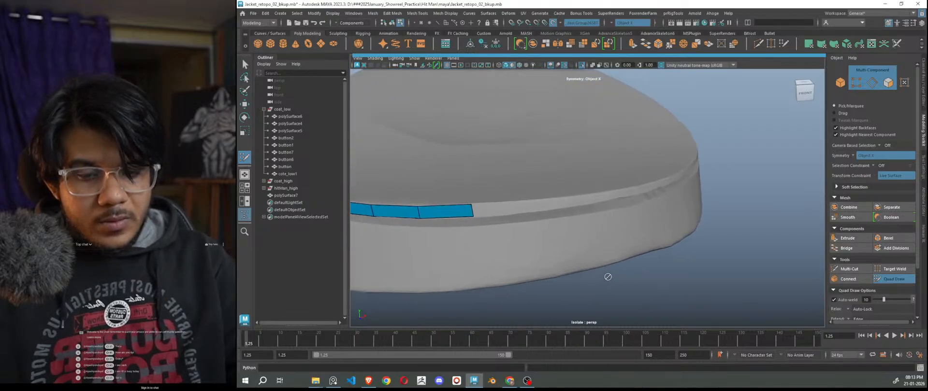
{"action": "right_click_drag", "start_coordinate": [563, 279], "coordinate": [581, 293], "text": "alt"}
{"action": "mouse_move", "coordinate": [414, 218]}
{"action": "left_mouse_down"}
{"action": "mouse_move", "coordinate": [595, 202]}
{"action": "mouse_move", "coordinate": [606, 222]}
{"action": "mouse_move", "coordinate": [607, 292]}
{"action": "left_mouse_up"}
{"action": "scroll", "coordinate": [609, 290], "scroll_direction": "up", "scroll_amount": 4}
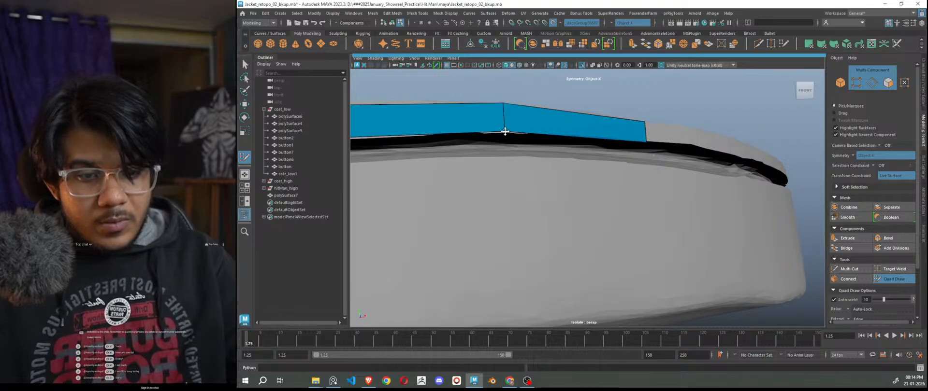
Step: Extrude the strip's end edge into further quads across the front of the toe
{"action": "scroll", "coordinate": [498, 222], "scroll_direction": "down", "scroll_amount": 5}
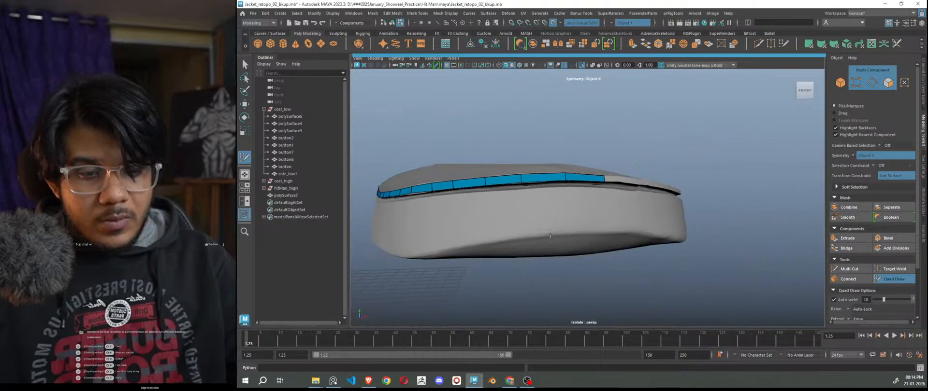
{"action": "left_click_drag", "start_coordinate": [550, 234], "coordinate": [536, 264], "text": "alt"}
{"action": "scroll", "coordinate": [533, 255], "scroll_direction": "up", "scroll_amount": 5}
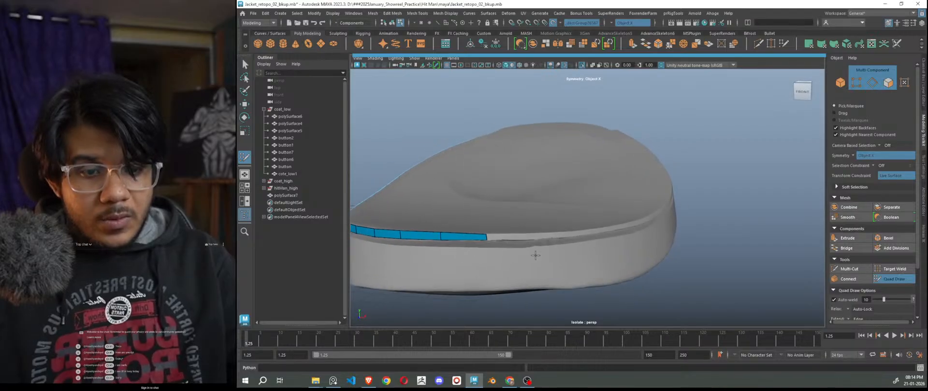
{"action": "left_click_drag", "start_coordinate": [561, 302], "coordinate": [631, 278], "text": "alt"}
{"action": "scroll", "coordinate": [619, 294], "scroll_direction": "up", "scroll_amount": 3}
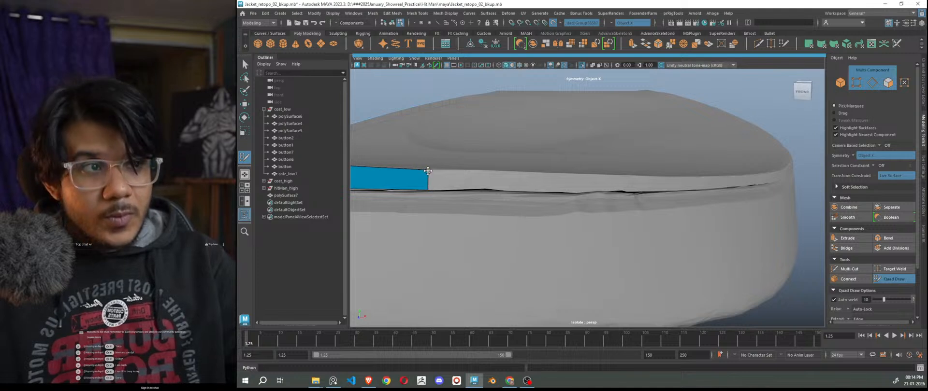
{"action": "left_click_drag", "start_coordinate": [427, 180], "coordinate": [585, 180]}
{"action": "left_click_drag", "start_coordinate": [604, 238], "coordinate": [575, 240], "text": "alt"}
{"action": "middle_click_drag", "start_coordinate": [576, 240], "coordinate": [686, 235], "text": "alt"}
{"action": "scroll", "coordinate": [617, 244], "scroll_direction": "up", "scroll_amount": 2}
{"action": "left_click_drag", "start_coordinate": [617, 243], "coordinate": [558, 227], "text": "alt"}
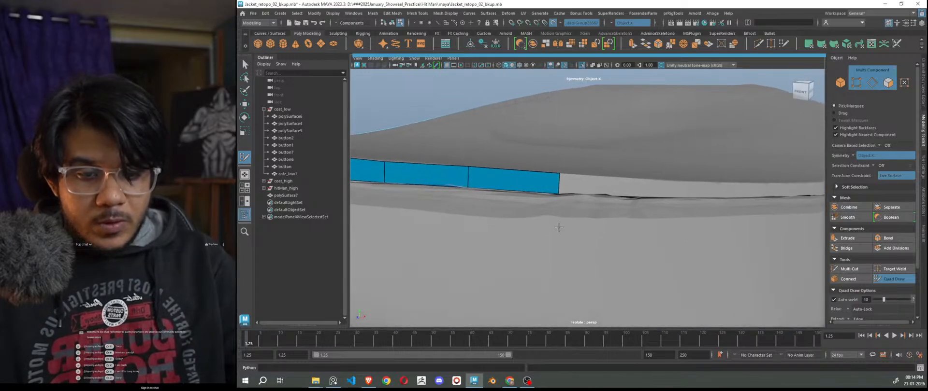
{"action": "left_click_drag", "start_coordinate": [556, 184], "coordinate": [631, 190]}
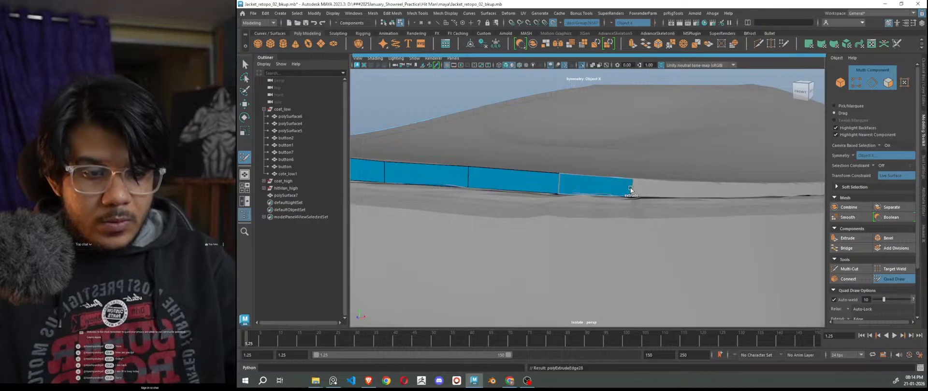
Step: Add two more quads to the strip where the rim rounds the toe toward the opposite side
{"action": "left_click_drag", "start_coordinate": [647, 222], "coordinate": [615, 248], "text": "alt"}
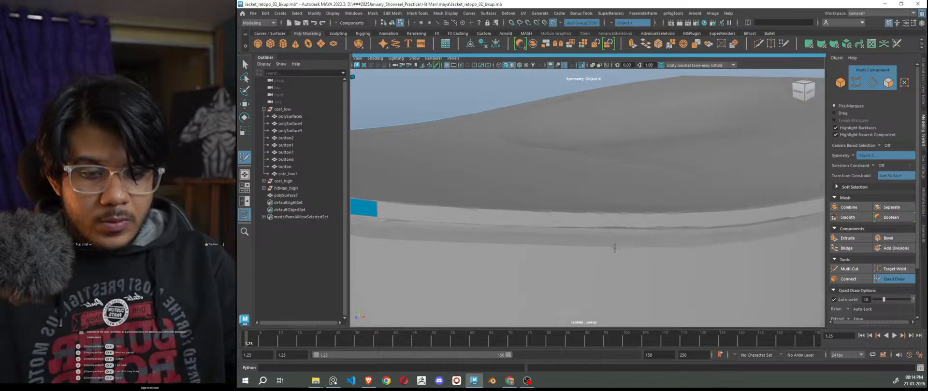
{"action": "middle_click_drag", "start_coordinate": [416, 229], "coordinate": [536, 206], "text": "alt"}
{"action": "left_click_drag", "start_coordinate": [508, 181], "coordinate": [590, 189]}
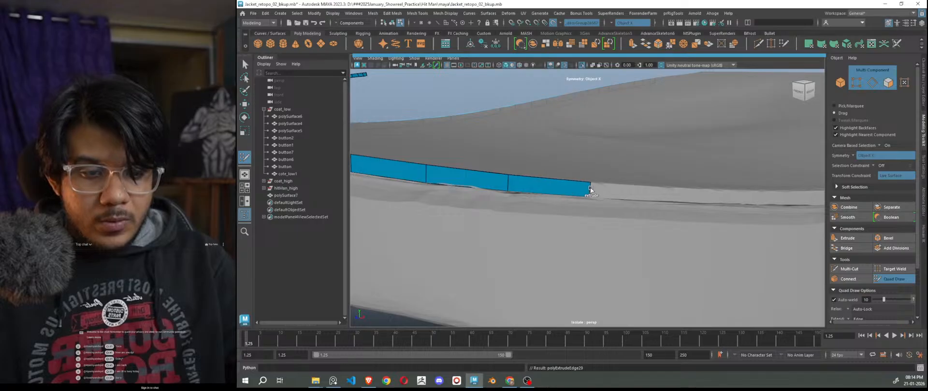
{"action": "left_click_drag", "start_coordinate": [606, 229], "coordinate": [590, 241], "text": "alt"}
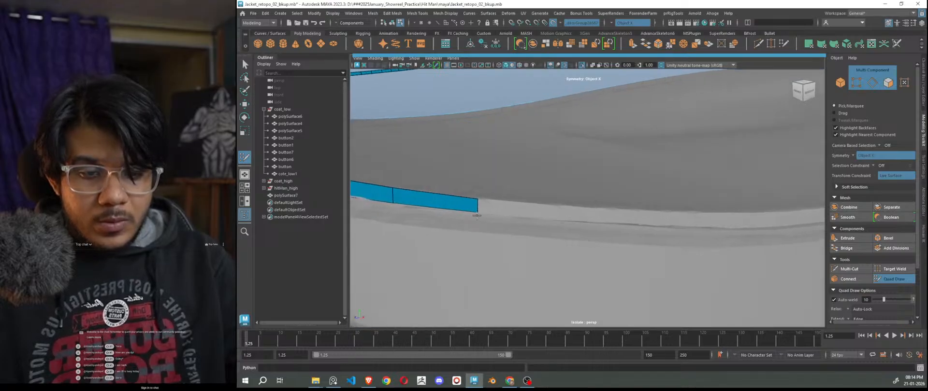
{"action": "right_click_drag", "start_coordinate": [493, 239], "coordinate": [503, 256], "text": "alt"}
{"action": "middle_click_drag", "start_coordinate": [376, 267], "coordinate": [549, 234], "text": "alt"}
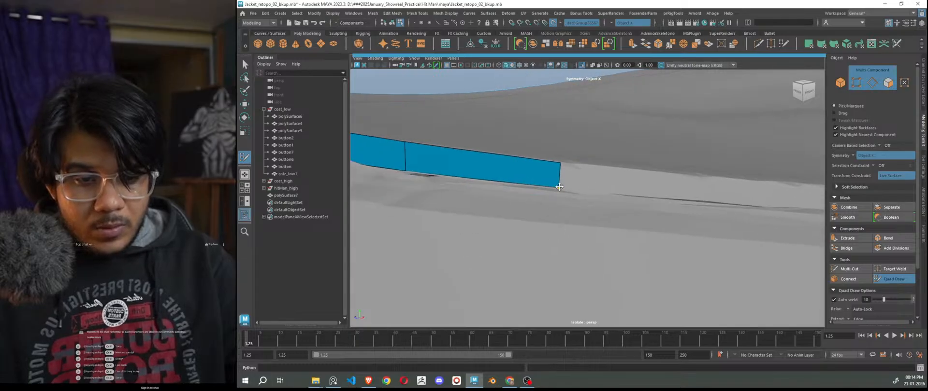
{"action": "left_click_drag", "start_coordinate": [557, 185], "coordinate": [701, 192]}
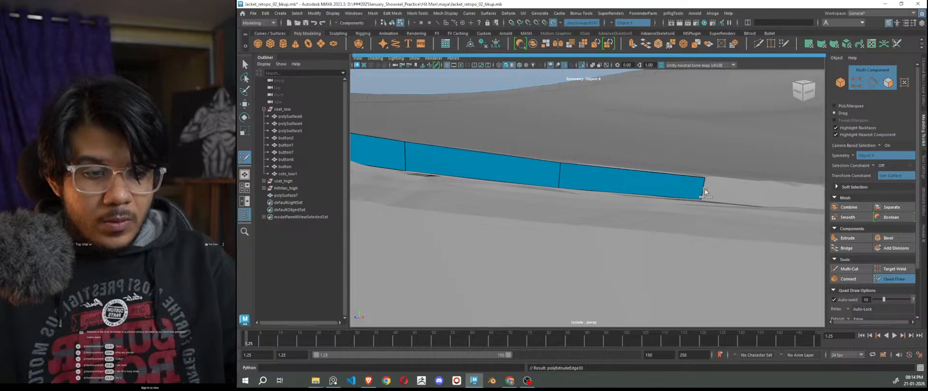
Step: Continue the quad strip past the toe's curve onto the opposite side rim
{"action": "right_click_drag", "start_coordinate": [705, 193], "coordinate": [497, 242], "text": "alt"}
{"action": "left_click_drag", "start_coordinate": [488, 237], "coordinate": [431, 231], "text": "alt"}
{"action": "right_click_drag", "start_coordinate": [456, 235], "coordinate": [570, 277], "text": "alt"}
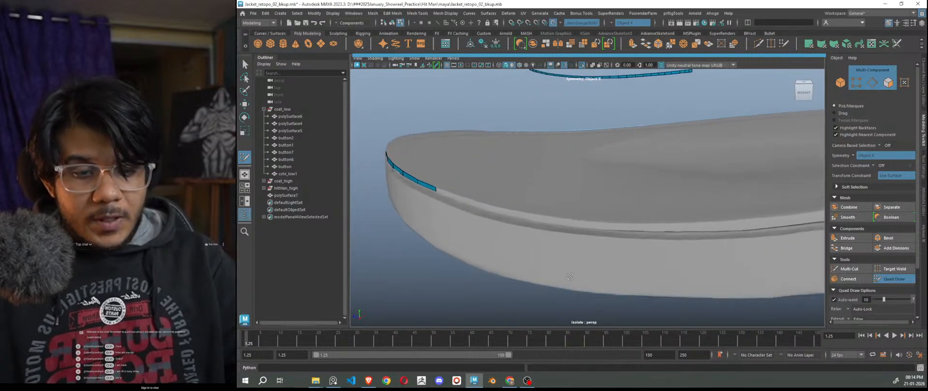
{"action": "left_click_drag", "start_coordinate": [518, 250], "coordinate": [530, 174], "text": "alt"}
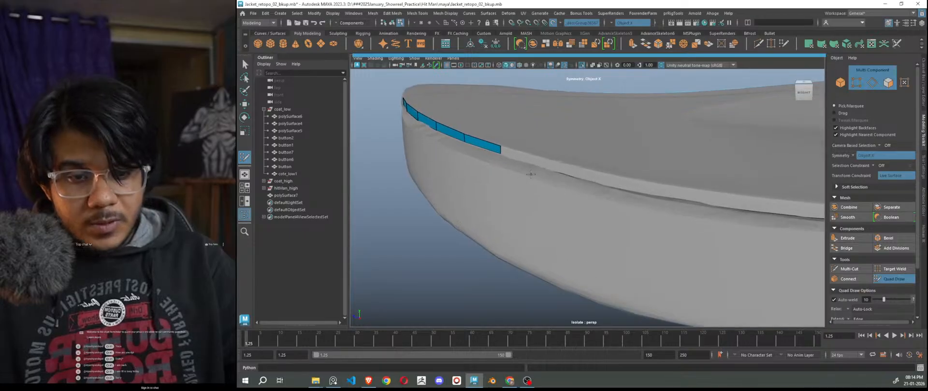
{"action": "mouse_move", "coordinate": [500, 149]}
{"action": "left_mouse_down"}
{"action": "mouse_move", "coordinate": [642, 188]}
{"action": "mouse_move", "coordinate": [636, 217]}
{"action": "mouse_move", "coordinate": [596, 256]}
{"action": "left_mouse_up"}
{"action": "scroll", "coordinate": [579, 247], "scroll_direction": "up", "scroll_amount": 4}
{"action": "mouse_move", "coordinate": [515, 193]}
{"action": "left_mouse_down"}
{"action": "mouse_move", "coordinate": [574, 200]}
{"action": "mouse_move", "coordinate": [545, 229]}
{"action": "mouse_move", "coordinate": [537, 254]}
{"action": "left_mouse_up"}
{"action": "left_click_drag", "start_coordinate": [482, 223], "coordinate": [626, 259]}
Step: Extrude the strip's end edge further along the side rim as it straightens behind the toe
{"action": "right_click_drag", "start_coordinate": [635, 259], "coordinate": [585, 251], "text": "alt"}
{"action": "left_click_drag", "start_coordinate": [586, 251], "coordinate": [580, 257], "text": "alt"}
{"action": "right_click_drag", "start_coordinate": [580, 257], "coordinate": [640, 300], "text": "alt"}
{"action": "middle_click_drag", "start_coordinate": [641, 300], "coordinate": [614, 270], "text": "alt"}
{"action": "right_click_drag", "start_coordinate": [615, 270], "coordinate": [618, 278], "text": "alt"}
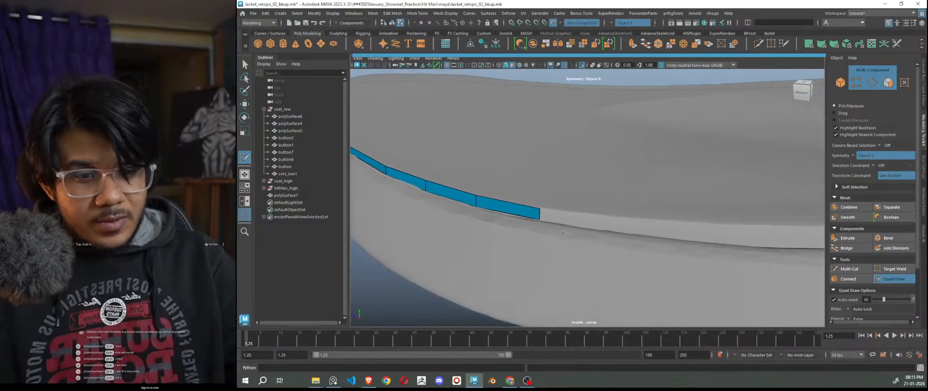
{"action": "left_click_drag", "start_coordinate": [591, 224], "coordinate": [747, 237]}
Step: Add one more quad to the strip on the low stretch of rim beside the ball of the foot
{"action": "right_click_drag", "start_coordinate": [713, 277], "coordinate": [550, 250], "text": "alt"}
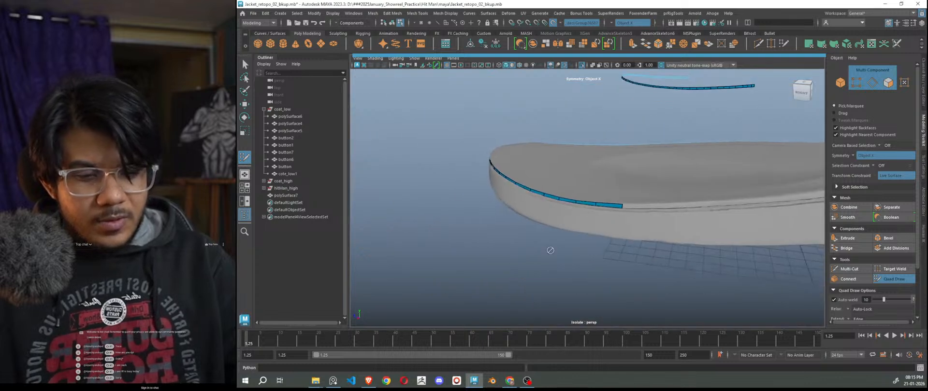
{"action": "left_click_drag", "start_coordinate": [550, 251], "coordinate": [589, 244], "text": "alt"}
{"action": "right_click_drag", "start_coordinate": [589, 243], "coordinate": [673, 263], "text": "alt"}
{"action": "middle_click_drag", "start_coordinate": [674, 263], "coordinate": [611, 276], "text": "alt"}
{"action": "right_click_drag", "start_coordinate": [522, 234], "coordinate": [545, 241], "text": "alt"}
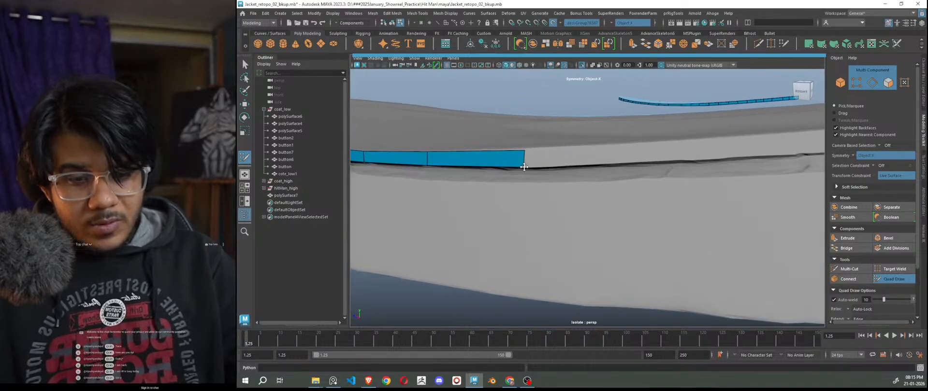
{"action": "left_click_drag", "start_coordinate": [524, 160], "coordinate": [598, 156]}
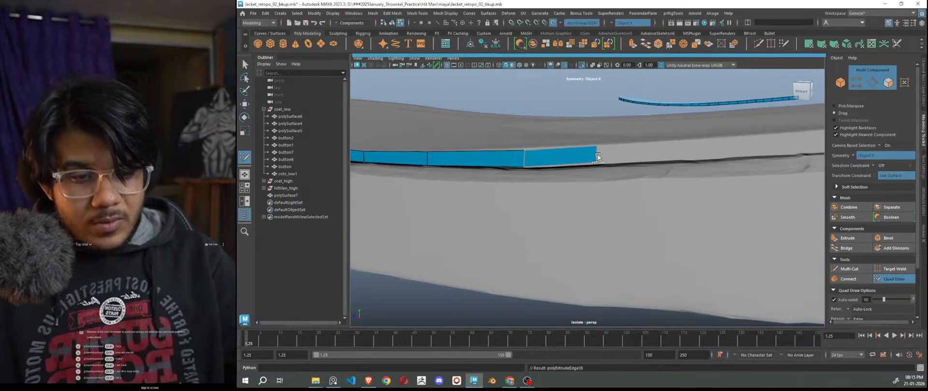
Step: Extrude two longer quads along the straight side rim, heading toward the arch
{"action": "right_click_drag", "start_coordinate": [617, 200], "coordinate": [330, 175], "text": "alt"}
{"action": "left_click_drag", "start_coordinate": [536, 237], "coordinate": [591, 255], "text": "alt"}
{"action": "right_click_drag", "start_coordinate": [592, 254], "coordinate": [824, 325], "text": "alt"}
{"action": "right_click_drag", "start_coordinate": [580, 257], "coordinate": [445, 229], "text": "alt"}
{"action": "left_click_drag", "start_coordinate": [446, 229], "coordinate": [607, 227], "text": "alt"}
{"action": "right_click_drag", "start_coordinate": [607, 227], "coordinate": [572, 265], "text": "alt"}
{"action": "left_click_drag", "start_coordinate": [572, 265], "coordinate": [447, 261], "text": "alt"}
{"action": "right_click_drag", "start_coordinate": [447, 261], "coordinate": [671, 281], "text": "alt"}
{"action": "middle_click_drag", "start_coordinate": [666, 195], "coordinate": [576, 252], "text": "alt"}
{"action": "left_click_drag", "start_coordinate": [576, 253], "coordinate": [532, 255], "text": "alt"}
{"action": "right_click_drag", "start_coordinate": [532, 255], "coordinate": [542, 262], "text": "alt"}
{"action": "left_click_drag", "start_coordinate": [582, 257], "coordinate": [686, 202], "text": "alt"}
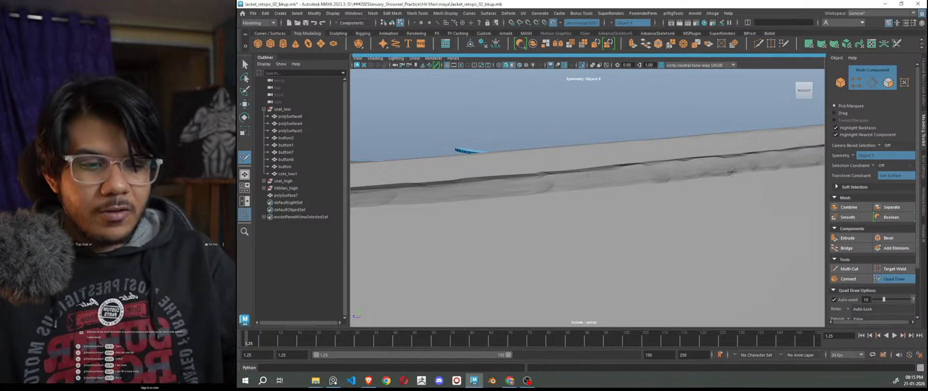
{"action": "left_click_drag", "start_coordinate": [707, 180], "coordinate": [614, 223], "text": "alt"}
{"action": "right_click_drag", "start_coordinate": [587, 238], "coordinate": [662, 275], "text": "alt"}
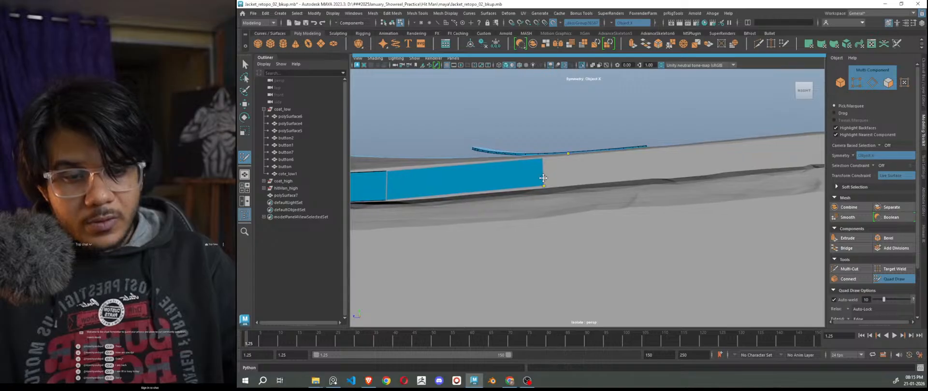
{"action": "left_click_drag", "start_coordinate": [541, 173], "coordinate": [794, 150]}
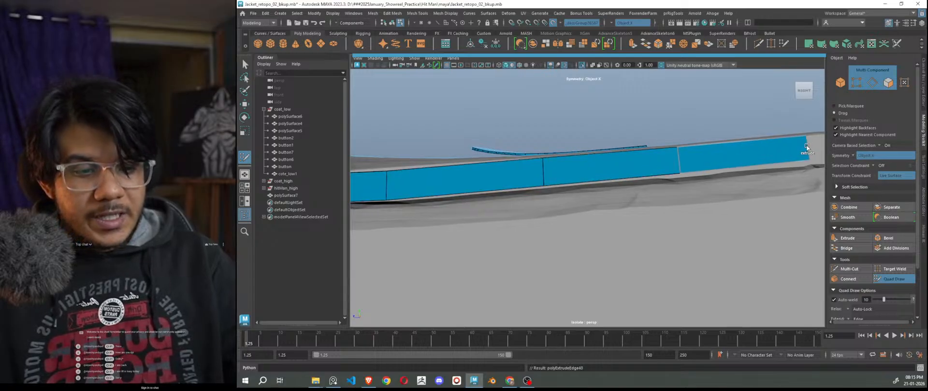
Step: Extend the strip along the rising side rim past the ball of the foot
{"action": "right_click_drag", "start_coordinate": [677, 241], "coordinate": [557, 222], "text": "alt"}
{"action": "left_click_drag", "start_coordinate": [557, 222], "coordinate": [541, 248], "text": "alt"}
{"action": "right_click_drag", "start_coordinate": [592, 247], "coordinate": [644, 287], "text": "alt"}
{"action": "middle_click_drag", "start_coordinate": [644, 287], "coordinate": [625, 256], "text": "alt"}
{"action": "right_click_drag", "start_coordinate": [624, 257], "coordinate": [634, 276], "text": "alt"}
{"action": "left_click_drag", "start_coordinate": [543, 217], "coordinate": [687, 199]}
Step: Extrude two more quads from the strip's end along the side rim toward the arch
{"action": "right_click_drag", "start_coordinate": [677, 221], "coordinate": [580, 232], "text": "alt"}
{"action": "middle_click_drag", "start_coordinate": [580, 232], "coordinate": [498, 233], "text": "alt"}
{"action": "right_click_drag", "start_coordinate": [499, 230], "coordinate": [523, 259], "text": "alt"}
{"action": "middle_click_drag", "start_coordinate": [524, 259], "coordinate": [535, 253], "text": "alt"}
{"action": "right_click_drag", "start_coordinate": [535, 254], "coordinate": [543, 274], "text": "alt"}
{"action": "left_click_drag", "start_coordinate": [443, 204], "coordinate": [529, 197]}
{"action": "mouse_move", "coordinate": [580, 273]}
{"action": "right_mouse_down", "text": "alt"}
{"action": "mouse_move", "coordinate": [399, 231]}
{"action": "mouse_move", "coordinate": [582, 276]}
{"action": "right_mouse_up", "text": "alt"}
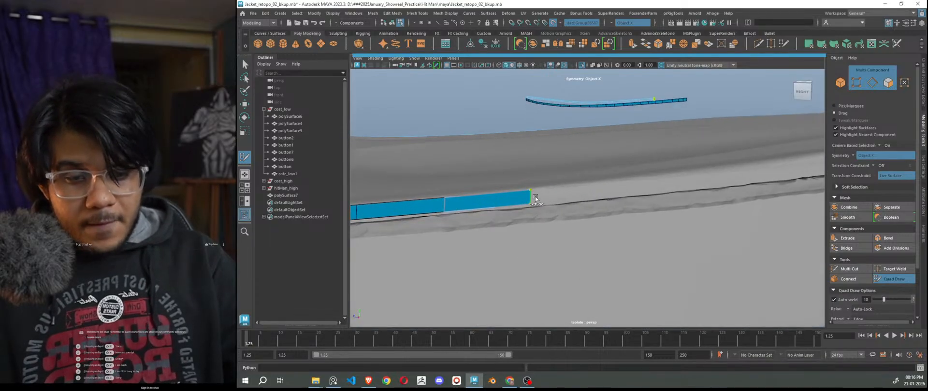
{"action": "left_click_drag", "start_coordinate": [533, 195], "coordinate": [595, 189]}
Step: Continue the strip with several more quads along the rim approaching the corner at the arch
{"action": "mouse_move", "coordinate": [630, 242]}
{"action": "left_mouse_down", "text": "alt"}
{"action": "mouse_move", "coordinate": [545, 241]}
{"action": "mouse_move", "coordinate": [519, 251]}
{"action": "mouse_move", "coordinate": [437, 228]}
{"action": "mouse_move", "coordinate": [466, 211]}
{"action": "mouse_move", "coordinate": [581, 197]}
{"action": "left_mouse_up", "text": "alt"}
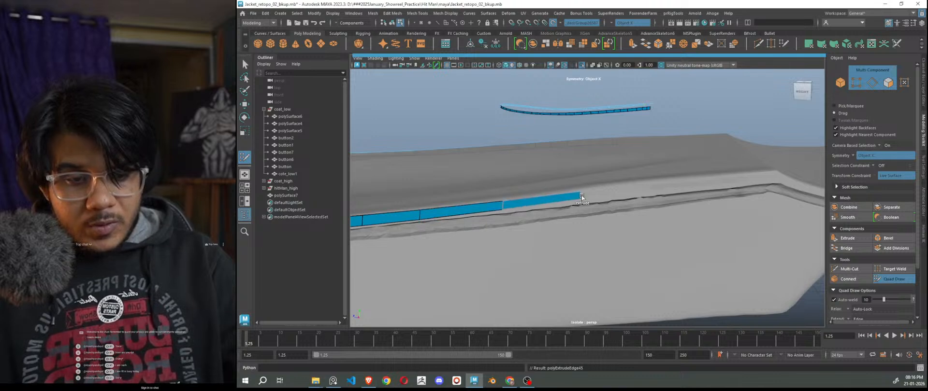
{"action": "right_click_drag", "start_coordinate": [603, 240], "coordinate": [616, 302], "text": "alt"}
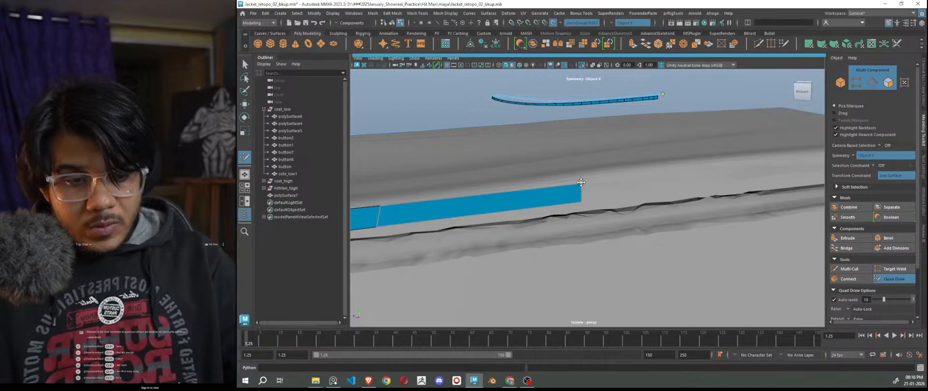
{"action": "left_click_drag", "start_coordinate": [608, 240], "coordinate": [521, 258], "text": "alt"}
{"action": "mouse_move", "coordinate": [521, 257]}
{"action": "right_mouse_down", "text": "alt"}
{"action": "mouse_move", "coordinate": [567, 269]}
{"action": "mouse_move", "coordinate": [627, 264]}
{"action": "right_mouse_up", "text": "alt"}
{"action": "middle_click_drag", "start_coordinate": [627, 264], "coordinate": [562, 257], "text": "alt"}
{"action": "key", "text": "Tab"}
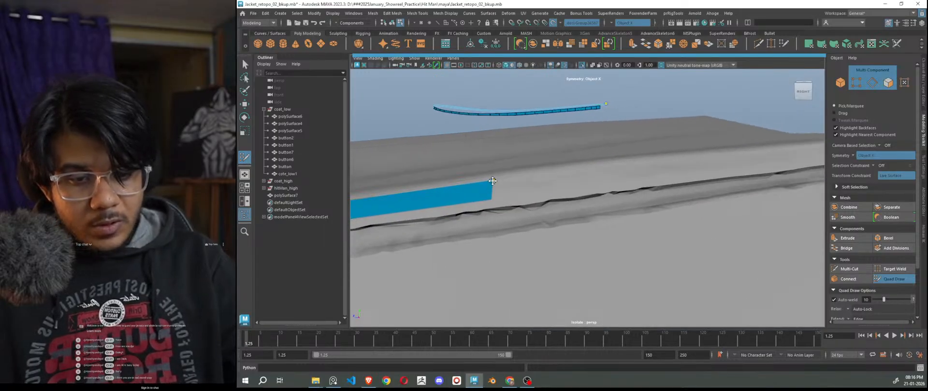
{"action": "mouse_move", "coordinate": [495, 192]}
{"action": "left_mouse_down"}
{"action": "mouse_move", "coordinate": [610, 179]}
{"action": "mouse_move", "coordinate": [502, 228]}
{"action": "mouse_move", "coordinate": [551, 234]}
{"action": "mouse_move", "coordinate": [626, 284]}
{"action": "left_mouse_up"}
{"action": "scroll", "coordinate": [609, 281], "scroll_direction": "up", "scroll_amount": 3}
{"action": "key", "text": "Tab"}
{"action": "left_click_drag", "start_coordinate": [556, 196], "coordinate": [662, 190]}
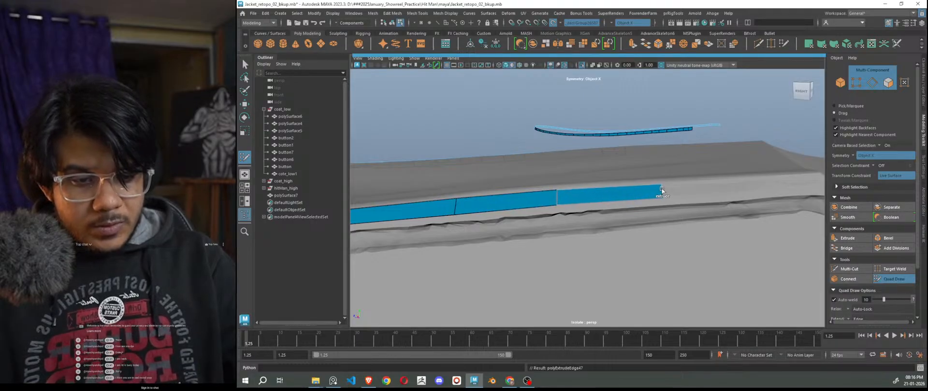
Step: Add a quad up to the rim's corner at the arch and adjust its end edge to the corner
{"action": "scroll", "coordinate": [661, 234], "scroll_direction": "down", "scroll_amount": 2}
{"action": "middle_click_drag", "start_coordinate": [661, 234], "coordinate": [638, 232], "text": "alt"}
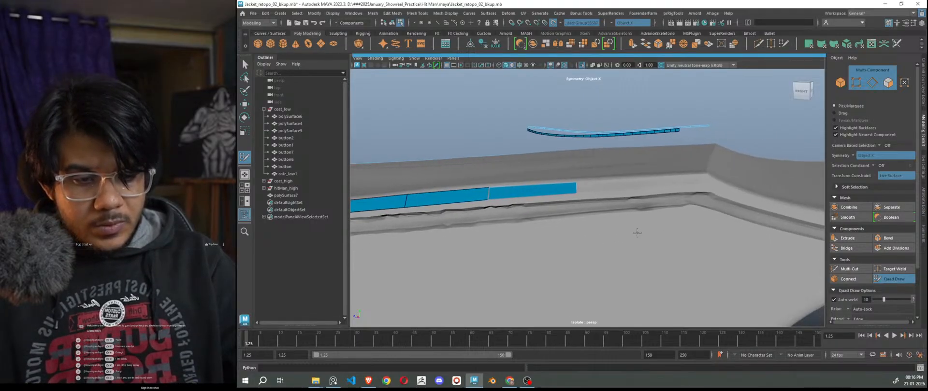
{"action": "scroll", "coordinate": [650, 254], "scroll_direction": "up", "scroll_amount": 3}
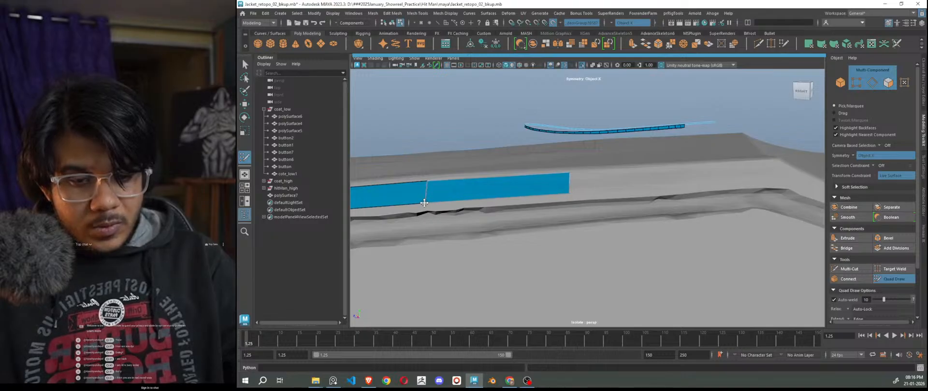
{"action": "mouse_move", "coordinate": [595, 200]}
{"action": "left_mouse_down"}
{"action": "mouse_move", "coordinate": [599, 186]}
{"action": "mouse_move", "coordinate": [706, 176]}
{"action": "left_mouse_up"}
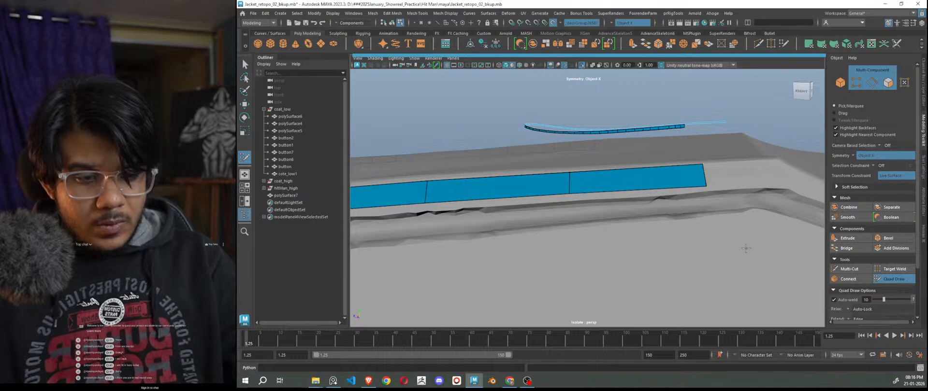
{"action": "middle_click_drag", "start_coordinate": [745, 248], "coordinate": [688, 251], "text": "alt"}
{"action": "left_click_drag", "start_coordinate": [535, 182], "coordinate": [619, 180], "text": "ctrl"}
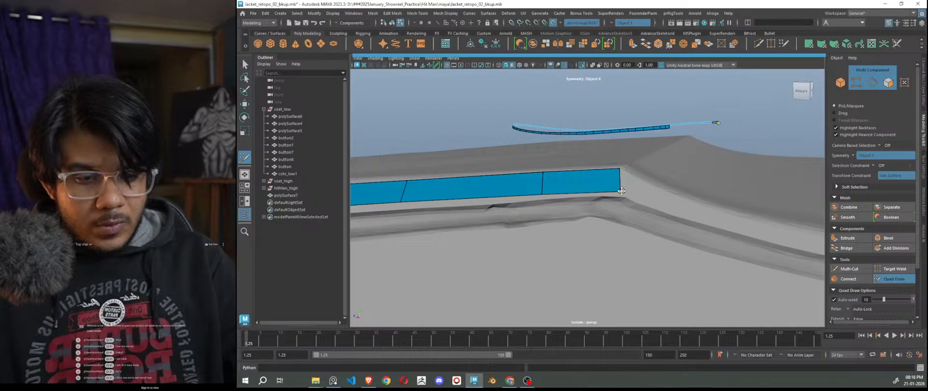
Step: Leave Quad Draw, return to object mode and select the rim strip mesh
{"action": "right_click_drag", "start_coordinate": [625, 259], "coordinate": [386, 220], "text": "alt"}
{"action": "left_click_drag", "start_coordinate": [520, 238], "coordinate": [539, 246], "text": "alt"}
{"action": "right_click_drag", "start_coordinate": [539, 245], "coordinate": [794, 323], "text": "alt"}
{"action": "middle_click_drag", "start_coordinate": [715, 295], "coordinate": [657, 261], "text": "alt"}
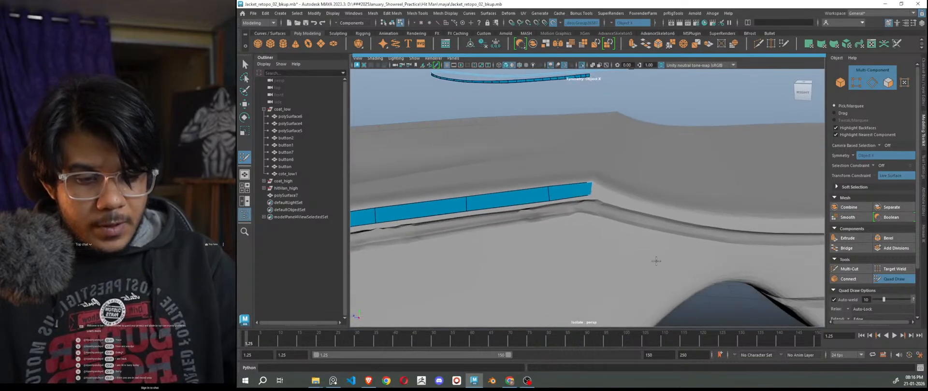
{"action": "right_click_drag", "start_coordinate": [730, 288], "coordinate": [657, 257], "text": "alt"}
{"action": "key", "text": "w"}
{"action": "scroll", "coordinate": [664, 250], "scroll_direction": "down", "scroll_amount": 5}
{"action": "right_click_drag", "start_coordinate": [657, 134], "coordinate": [678, 127]}
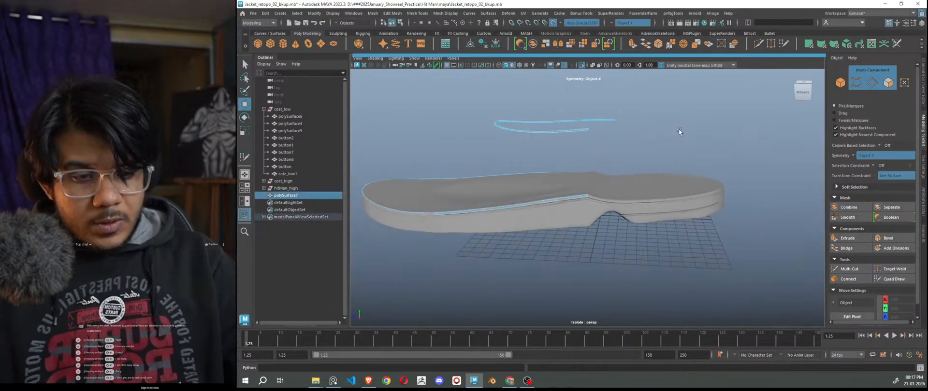
{"action": "left_click", "coordinate": [679, 129]}
{"action": "scroll", "coordinate": [556, 229], "scroll_direction": "up", "scroll_amount": 5}
{"action": "left_click", "coordinate": [549, 201]}
{"action": "scroll", "coordinate": [624, 296], "scroll_direction": "down", "scroll_amount": 5}
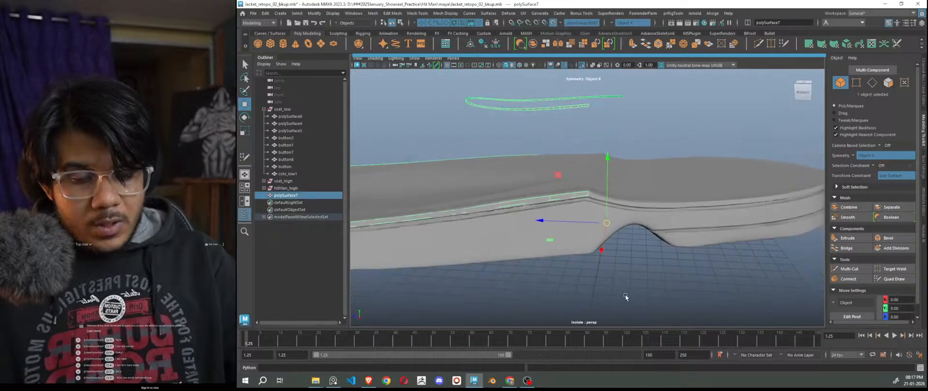
Step: Deselect the strip, examine the rim around the toe from the front, and reselect the strip mesh
{"action": "left_click_drag", "start_coordinate": [598, 171], "coordinate": [658, 257], "text": "alt"}
{"action": "left_click", "coordinate": [693, 263]}
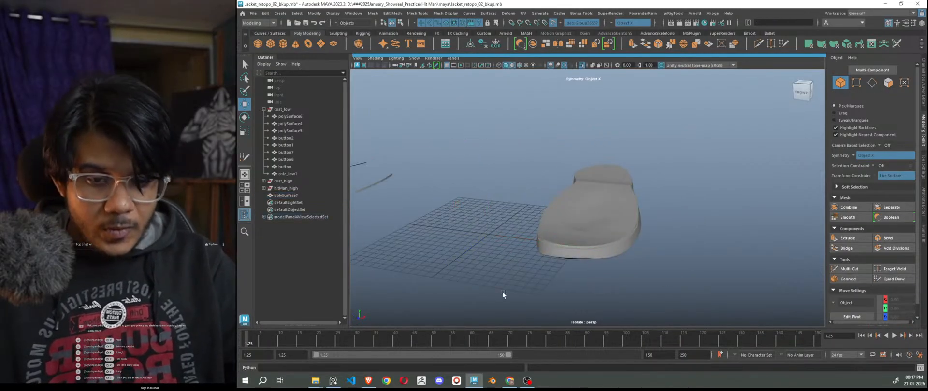
{"action": "middle_click_drag", "start_coordinate": [503, 292], "coordinate": [715, 284], "text": "alt"}
{"action": "scroll", "coordinate": [600, 287], "scroll_direction": "up", "scroll_amount": 3}
{"action": "right_click_drag", "start_coordinate": [601, 286], "coordinate": [767, 352], "text": "alt"}
{"action": "left_click_drag", "start_coordinate": [616, 268], "coordinate": [669, 263], "text": "alt"}
{"action": "right_click_drag", "start_coordinate": [666, 263], "coordinate": [439, 255], "text": "alt"}
{"action": "left_click_drag", "start_coordinate": [608, 242], "coordinate": [540, 246], "text": "alt"}
{"action": "middle_click_drag", "start_coordinate": [641, 243], "coordinate": [427, 226], "text": "alt"}
{"action": "right_click_drag", "start_coordinate": [575, 236], "coordinate": [629, 252], "text": "alt"}
{"action": "left_click", "coordinate": [665, 249]}
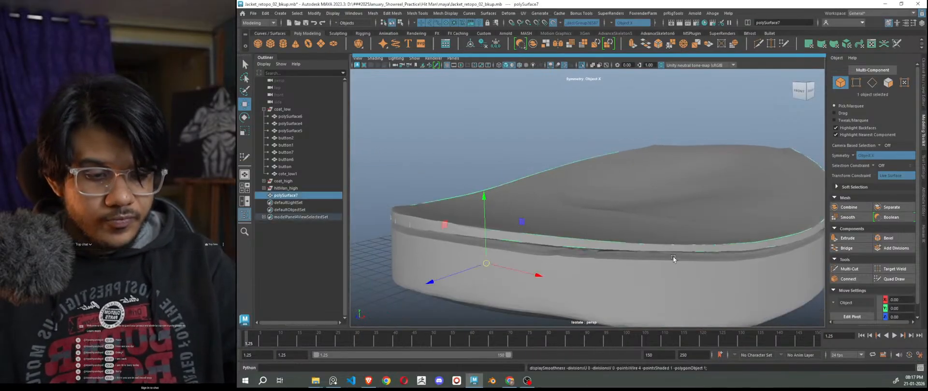
Step: Activate Quad Draw on the rim strip and extend a quad from its end edge past the corner at the arch
{"action": "left_click", "coordinate": [894, 279]}
{"action": "left_click_drag", "start_coordinate": [768, 291], "coordinate": [640, 288], "text": "alt"}
{"action": "right_click_drag", "start_coordinate": [585, 250], "coordinate": [617, 269], "text": "alt"}
{"action": "middle_click_drag", "start_coordinate": [617, 270], "coordinate": [716, 277], "text": "alt"}
{"action": "right_click_drag", "start_coordinate": [614, 237], "coordinate": [677, 244], "text": "alt"}
{"action": "key", "text": "Tab"}
{"action": "left_click_drag", "start_coordinate": [675, 219], "coordinate": [715, 239]}
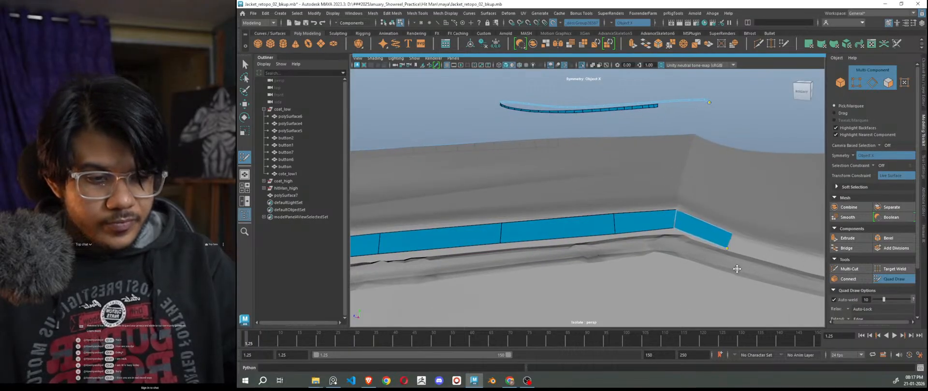
Step: Extend another quad from the strip's end down the slope of the rim just beyond the corner
{"action": "right_click_drag", "start_coordinate": [736, 269], "coordinate": [716, 269], "text": "alt"}
{"action": "middle_click_drag", "start_coordinate": [783, 281], "coordinate": [701, 269], "text": "alt"}
{"action": "right_click_drag", "start_coordinate": [590, 261], "coordinate": [625, 261], "text": "alt"}
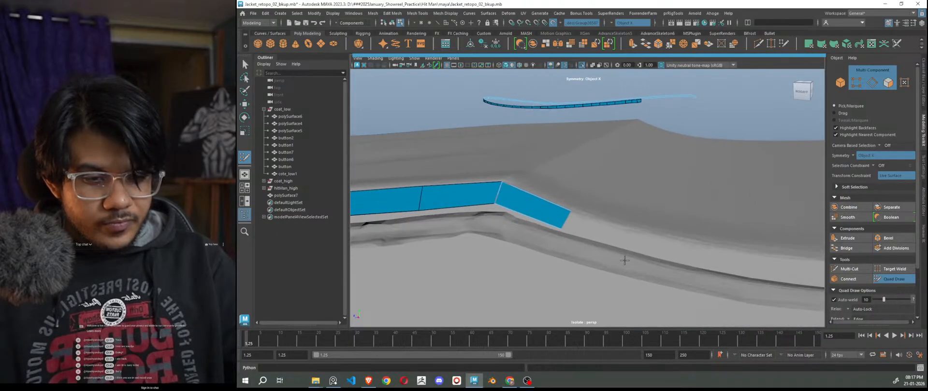
{"action": "mouse_move", "coordinate": [569, 225]}
{"action": "left_mouse_down"}
{"action": "mouse_move", "coordinate": [642, 244]}
{"action": "mouse_move", "coordinate": [664, 262]}
{"action": "left_mouse_up"}
{"action": "mouse_move", "coordinate": [664, 262]}
{"action": "middle_mouse_down", "text": "alt"}
{"action": "mouse_move", "coordinate": [667, 274]}
{"action": "mouse_move", "coordinate": [673, 251]}
{"action": "middle_mouse_up", "text": "alt"}
{"action": "left_click_drag", "start_coordinate": [672, 251], "coordinate": [672, 194], "text": "alt"}
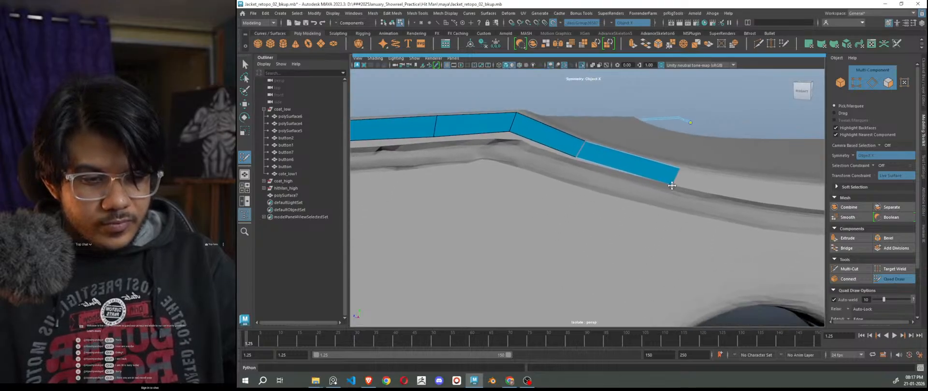
{"action": "left_click_drag", "start_coordinate": [709, 242], "coordinate": [615, 276], "text": "alt"}
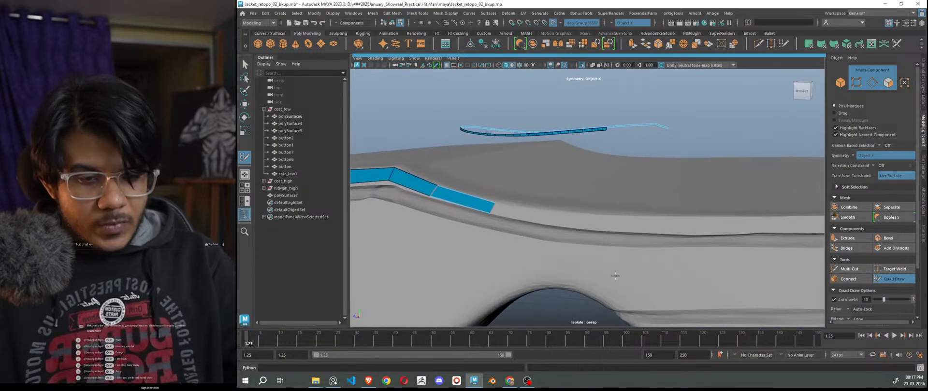
Step: Add a quad along the rim above the arch, split it with an edge loop, and align its end vertices to the rim
{"action": "key", "text": "Tab"}
{"action": "left_click_drag", "start_coordinate": [497, 209], "coordinate": [500, 209]}
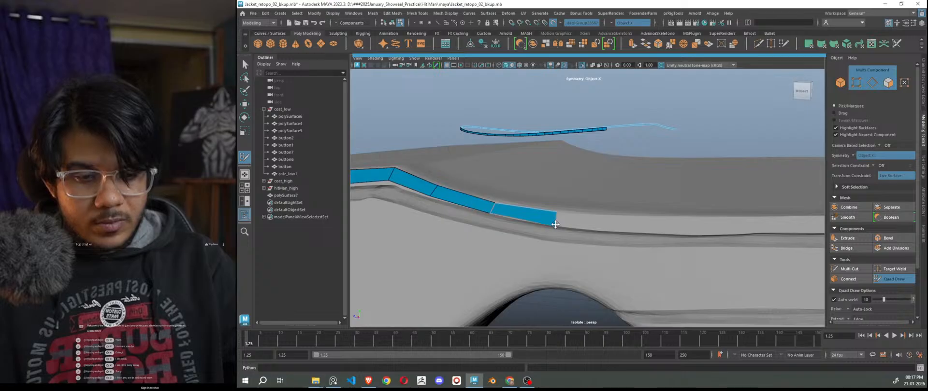
{"action": "left_click", "coordinate": [529, 211], "text": "ctrl"}
{"action": "right_click_drag", "start_coordinate": [538, 248], "coordinate": [560, 271], "text": "alt"}
{"action": "middle_click_drag", "start_coordinate": [560, 271], "coordinate": [587, 271], "text": "alt"}
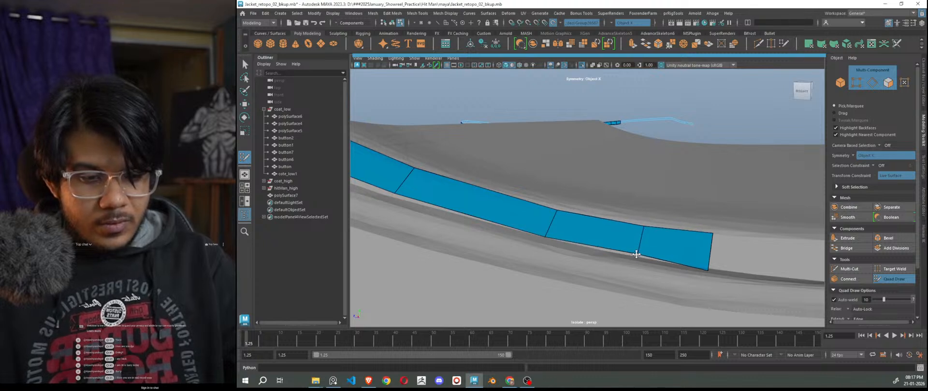
{"action": "left_click_drag", "start_coordinate": [707, 273], "coordinate": [709, 270]}
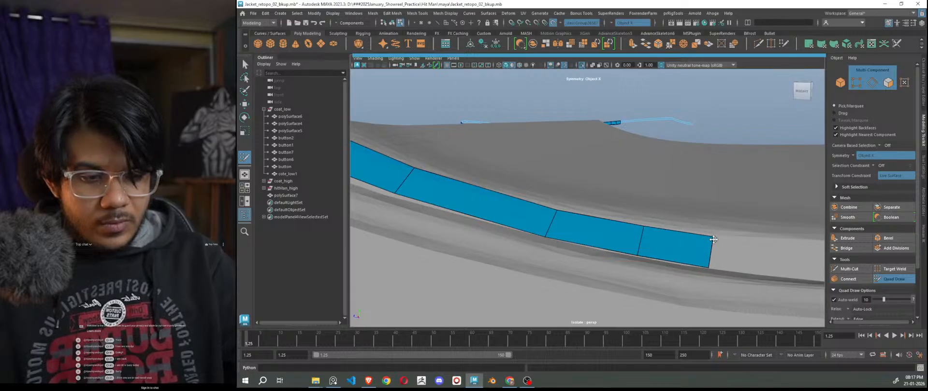
Step: Extend the strip with two longer quads above the arch and split each with an edge loop
{"action": "scroll", "coordinate": [713, 239], "scroll_direction": "down", "scroll_amount": 4}
{"action": "scroll", "coordinate": [664, 316], "scroll_direction": "up", "scroll_amount": 2}
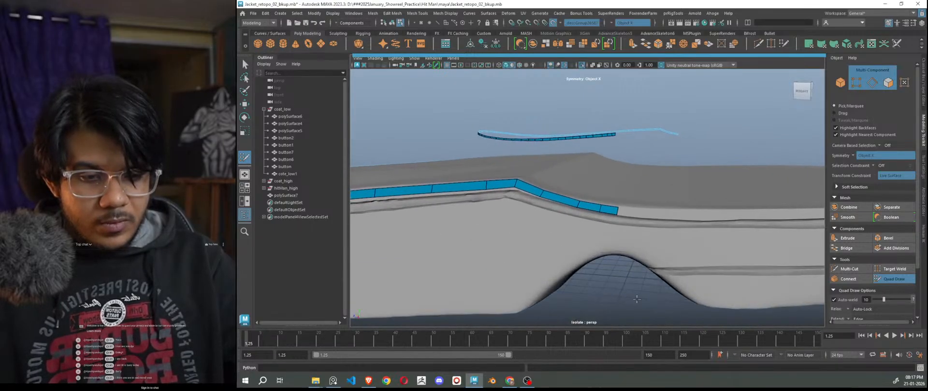
{"action": "right_click_drag", "start_coordinate": [665, 316], "coordinate": [655, 296], "text": "alt"}
{"action": "middle_click_drag", "start_coordinate": [654, 296], "coordinate": [625, 288], "text": "alt"}
{"action": "right_click_drag", "start_coordinate": [625, 288], "coordinate": [647, 305], "text": "alt"}
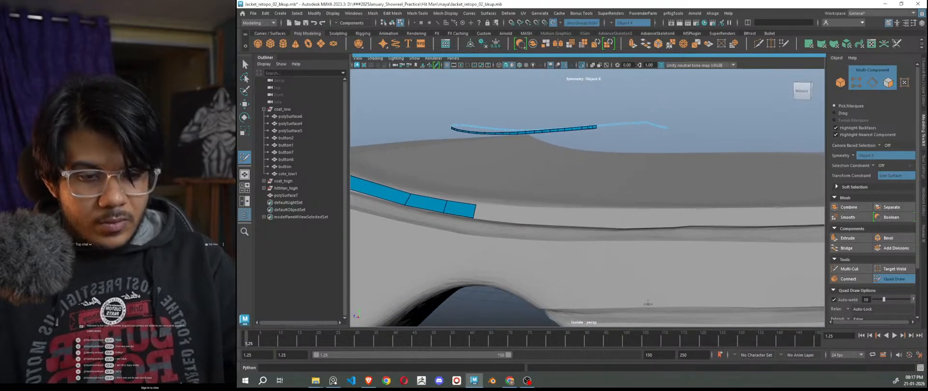
{"action": "left_click_drag", "start_coordinate": [469, 216], "coordinate": [571, 215], "text": "ctrl"}
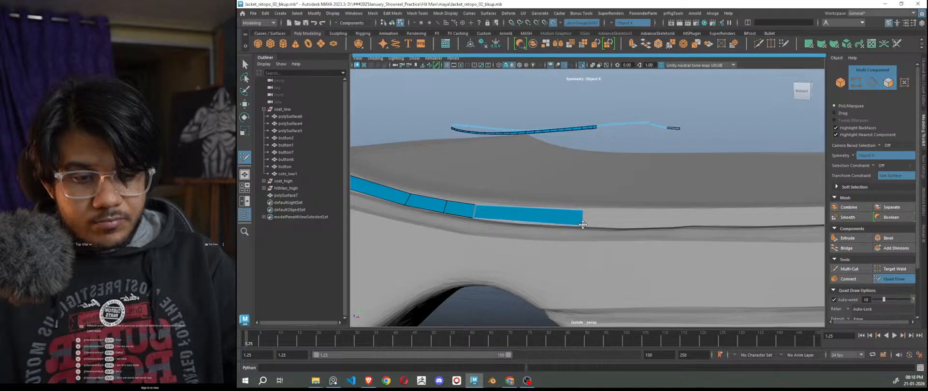
{"action": "left_click", "coordinate": [528, 218], "text": "ctrl"}
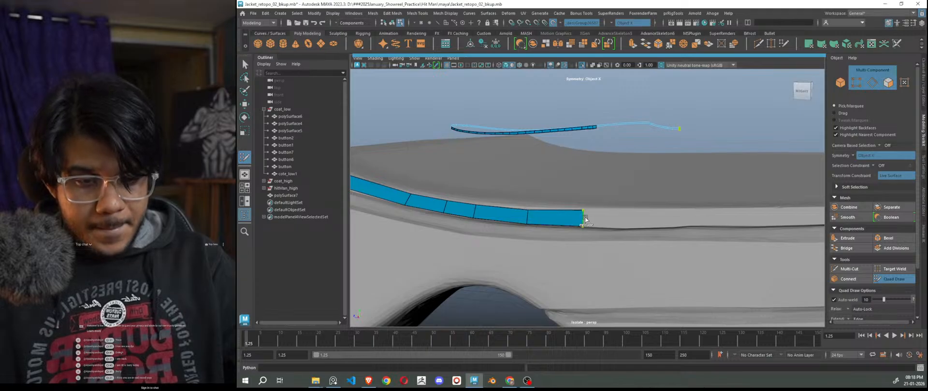
{"action": "left_click_drag", "start_coordinate": [580, 223], "coordinate": [652, 219]}
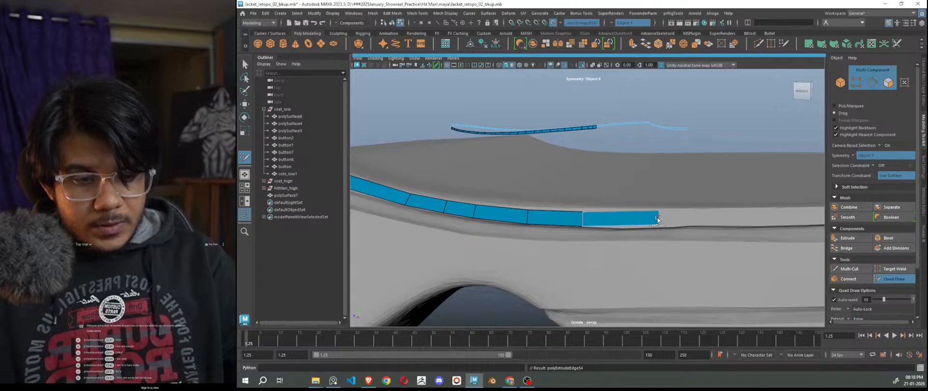
{"action": "left_click", "coordinate": [622, 223], "text": "ctrl"}
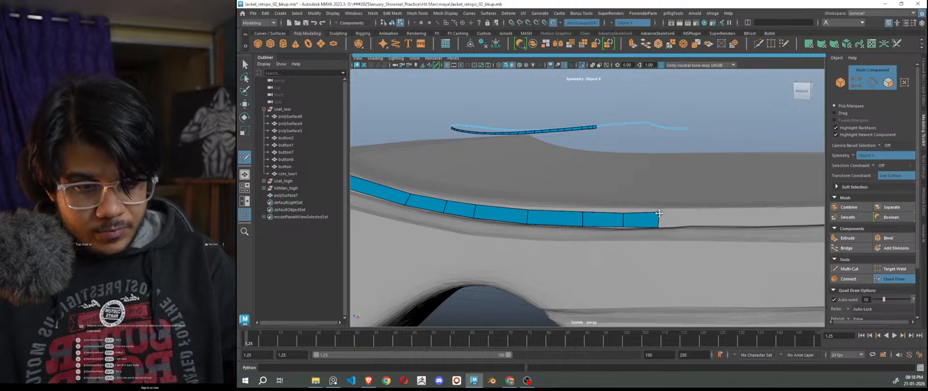
Step: Extend a quad along the rim past the arch and adjust the vertices where it joins the previous quad
{"action": "left_click_drag", "start_coordinate": [659, 213], "coordinate": [654, 266], "text": "alt"}
{"action": "right_click_drag", "start_coordinate": [654, 267], "coordinate": [699, 277], "text": "alt"}
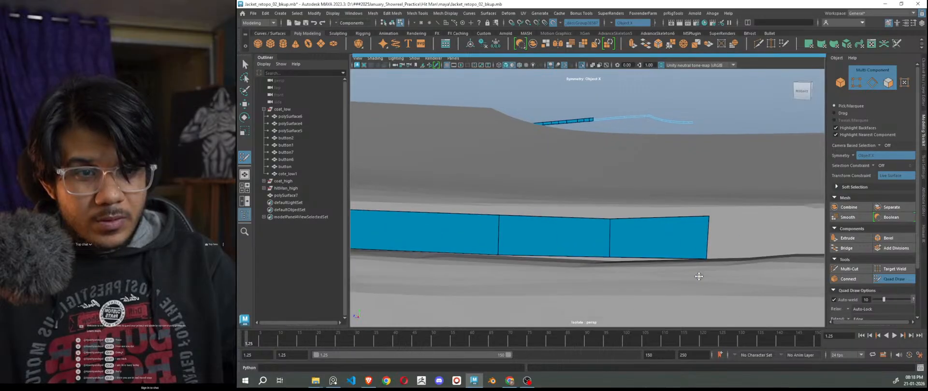
{"action": "middle_click_drag", "start_coordinate": [698, 277], "coordinate": [669, 269], "text": "alt"}
{"action": "middle_click_drag", "start_coordinate": [575, 247], "coordinate": [593, 249], "text": "alt"}
{"action": "right_click_drag", "start_coordinate": [593, 249], "coordinate": [608, 255], "text": "alt"}
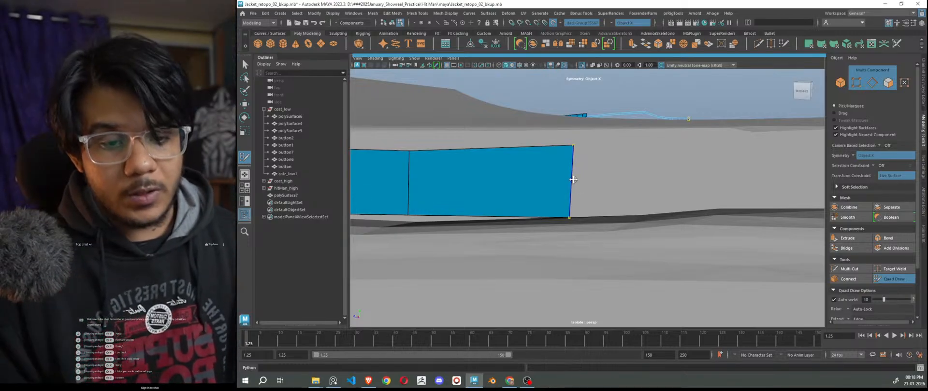
{"action": "left_click_drag", "start_coordinate": [570, 178], "coordinate": [744, 167]}
{"action": "scroll", "coordinate": [675, 240], "scroll_direction": "down", "scroll_amount": 5}
{"action": "scroll", "coordinate": [694, 263], "scroll_direction": "up", "scroll_amount": 5}
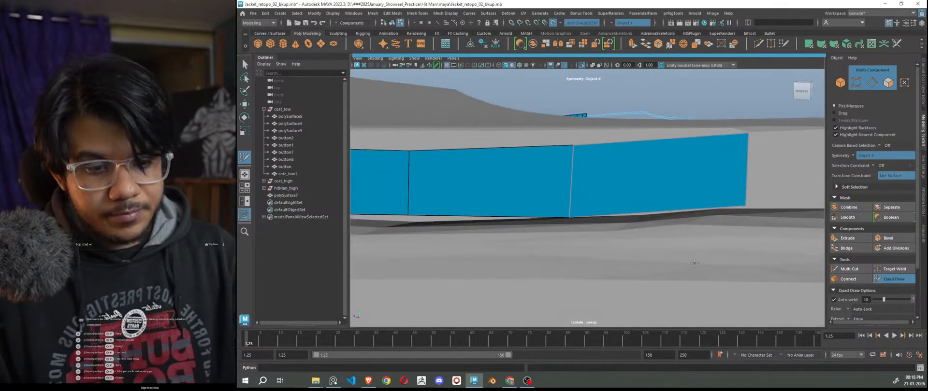
{"action": "left_click_drag", "start_coordinate": [573, 147], "coordinate": [570, 144]}
{"action": "left_click_drag", "start_coordinate": [568, 216], "coordinate": [569, 215]}
Step: Continue the quad strip along the straight part of the rim on the heel side
{"action": "right_click_drag", "start_coordinate": [648, 272], "coordinate": [582, 240], "text": "alt"}
{"action": "mouse_move", "coordinate": [581, 240]}
{"action": "left_mouse_down", "text": "alt"}
{"action": "mouse_move", "coordinate": [572, 248]}
{"action": "mouse_move", "coordinate": [585, 234]}
{"action": "left_mouse_up", "text": "alt"}
{"action": "right_click_drag", "start_coordinate": [590, 224], "coordinate": [667, 238], "text": "alt"}
{"action": "middle_click_drag", "start_coordinate": [667, 238], "coordinate": [587, 292], "text": "alt"}
{"action": "right_click_drag", "start_coordinate": [532, 235], "coordinate": [555, 255], "text": "alt"}
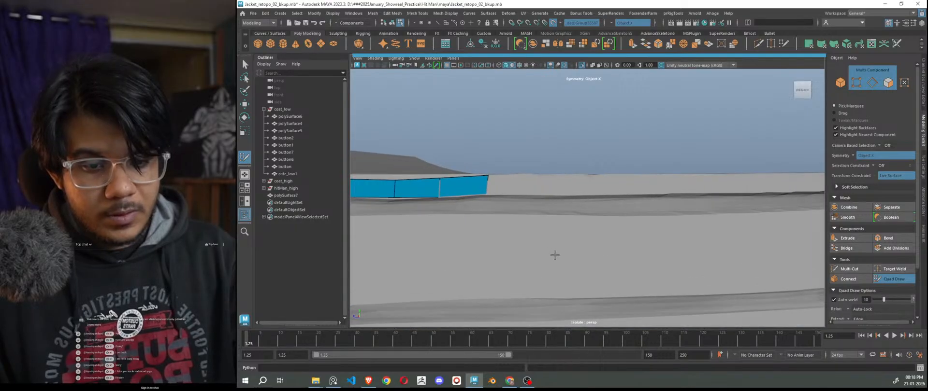
{"action": "left_click_drag", "start_coordinate": [489, 188], "coordinate": [683, 185]}
Step: Add several evenly sized quads along the side rim toward the back of the heel
{"action": "right_click_drag", "start_coordinate": [689, 187], "coordinate": [659, 234], "text": "alt"}
{"action": "left_click_drag", "start_coordinate": [658, 233], "coordinate": [627, 230], "text": "alt"}
{"action": "scroll", "coordinate": [631, 245], "scroll_direction": "up", "scroll_amount": 7}
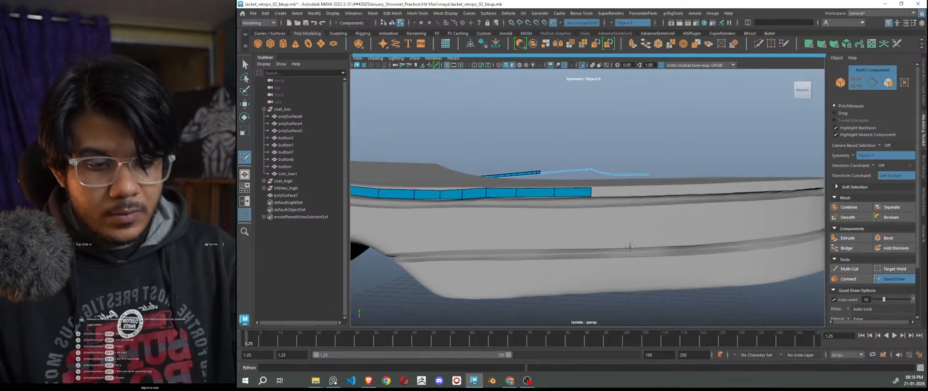
{"action": "left_click_drag", "start_coordinate": [594, 185], "coordinate": [665, 185]}
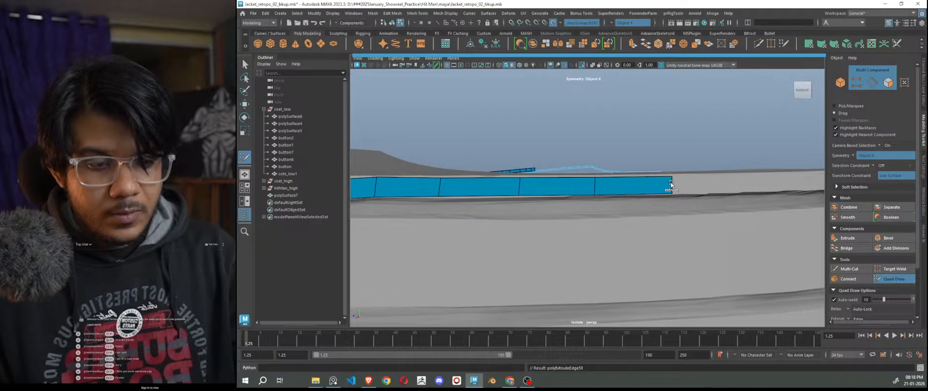
{"action": "left_click_drag", "start_coordinate": [695, 257], "coordinate": [626, 254], "text": "alt"}
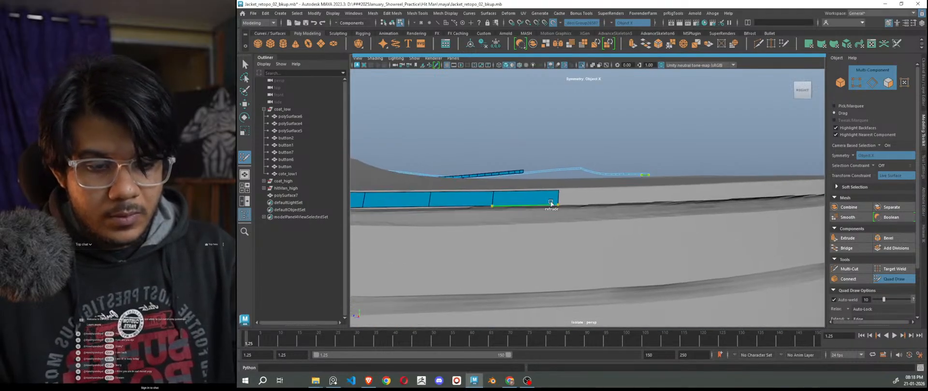
{"action": "left_click_drag", "start_coordinate": [560, 197], "coordinate": [692, 195]}
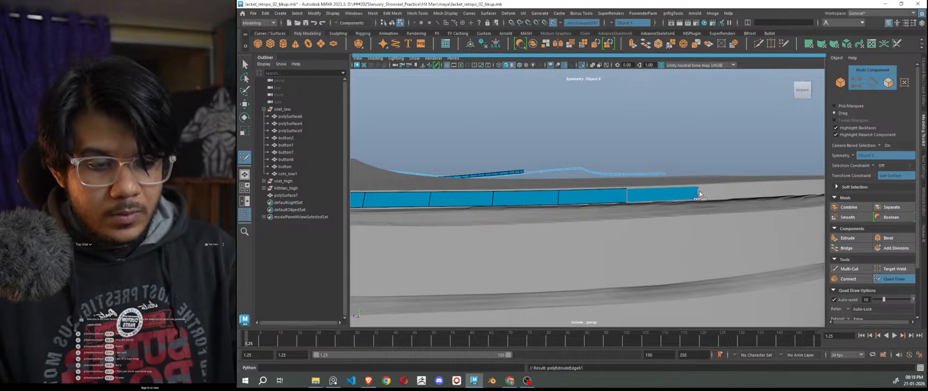
{"action": "left_click_drag", "start_coordinate": [717, 242], "coordinate": [619, 259], "text": "alt"}
{"action": "right_click_drag", "start_coordinate": [619, 259], "coordinate": [619, 285], "text": "alt"}
{"action": "left_click_drag", "start_coordinate": [556, 240], "coordinate": [705, 226]}
Step: Extend the strip along the rim to where the heel begins to curve
{"action": "right_click_drag", "start_coordinate": [692, 271], "coordinate": [636, 264], "text": "alt"}
{"action": "left_click_drag", "start_coordinate": [642, 281], "coordinate": [621, 294], "text": "alt"}
{"action": "scroll", "coordinate": [620, 295], "scroll_direction": "up", "scroll_amount": 8}
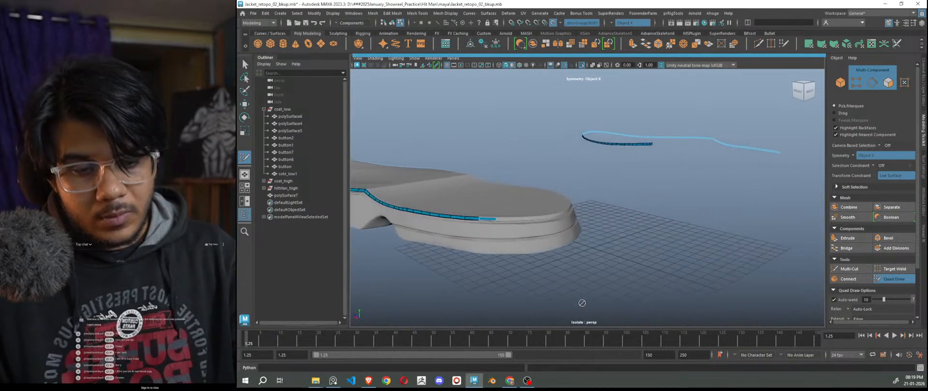
{"action": "scroll", "coordinate": [588, 267], "scroll_direction": "up", "scroll_amount": 2}
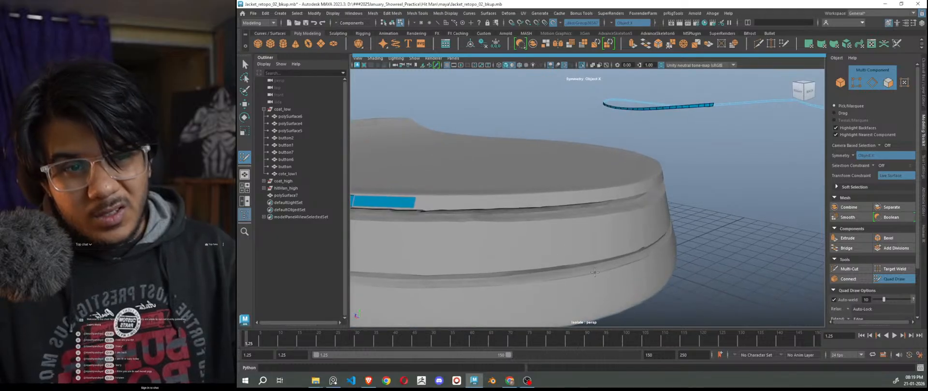
{"action": "middle_click_drag", "start_coordinate": [537, 250], "coordinate": [598, 241], "text": "alt"}
{"action": "mouse_move", "coordinate": [474, 195]}
{"action": "left_mouse_down"}
{"action": "mouse_move", "coordinate": [644, 191]}
{"action": "mouse_move", "coordinate": [615, 252]}
{"action": "mouse_move", "coordinate": [525, 257]}
{"action": "left_mouse_up"}
Step: Add a quad from the strip's end following the start of the heel's curve
{"action": "right_click_drag", "start_coordinate": [525, 258], "coordinate": [528, 276], "text": "alt"}
{"action": "middle_click_drag", "start_coordinate": [528, 276], "coordinate": [561, 272], "text": "alt"}
{"action": "right_click_drag", "start_coordinate": [561, 271], "coordinate": [572, 274], "text": "alt"}
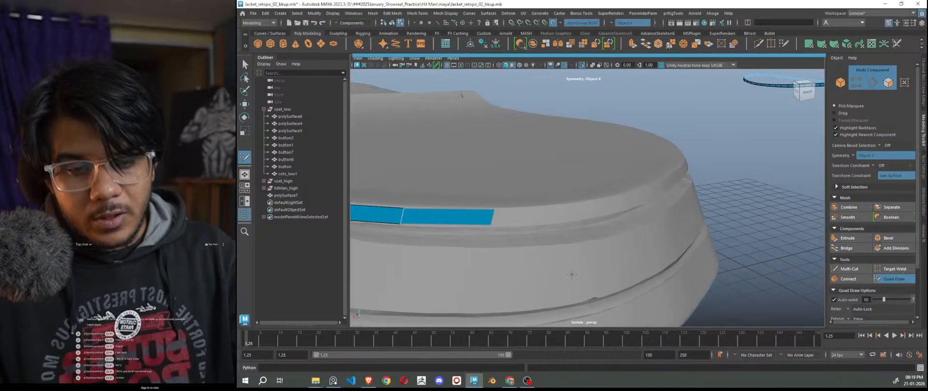
{"action": "mouse_move", "coordinate": [492, 218]}
{"action": "left_mouse_down"}
{"action": "mouse_move", "coordinate": [573, 214]}
{"action": "mouse_move", "coordinate": [639, 197]}
{"action": "mouse_move", "coordinate": [515, 211]}
{"action": "left_mouse_up"}
{"action": "middle_click_drag", "start_coordinate": [474, 212], "coordinate": [514, 215], "text": "alt"}
{"action": "right_click_drag", "start_coordinate": [513, 216], "coordinate": [529, 221], "text": "alt"}
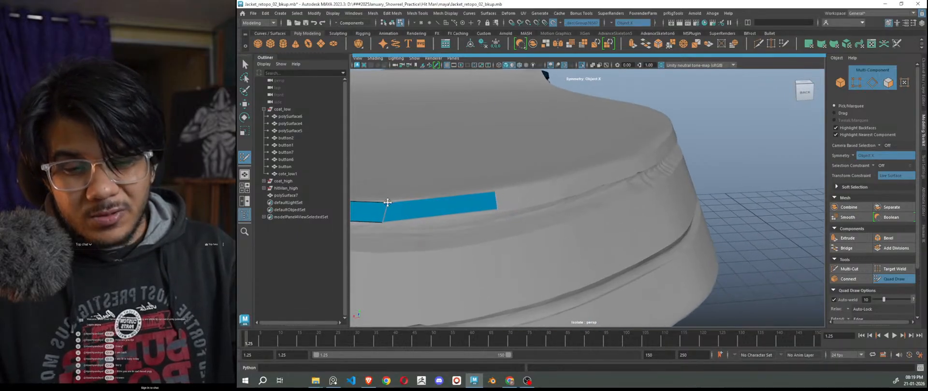
Step: Run more quads along the rim around the back of the heel
{"action": "right_click_drag", "start_coordinate": [480, 223], "coordinate": [409, 207], "text": "alt"}
{"action": "left_click_drag", "start_coordinate": [605, 285], "coordinate": [499, 250], "text": "alt"}
{"action": "right_click_drag", "start_coordinate": [498, 250], "coordinate": [557, 270], "text": "alt"}
{"action": "middle_click_drag", "start_coordinate": [522, 254], "coordinate": [590, 261], "text": "alt"}
{"action": "right_click_drag", "start_coordinate": [590, 261], "coordinate": [596, 282], "text": "alt"}
{"action": "left_click_drag", "start_coordinate": [595, 282], "coordinate": [547, 258], "text": "alt"}
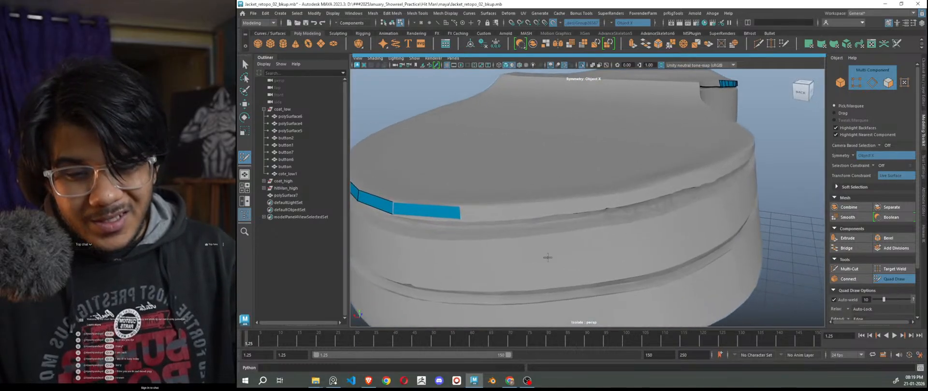
{"action": "left_click_drag", "start_coordinate": [461, 214], "coordinate": [583, 209]}
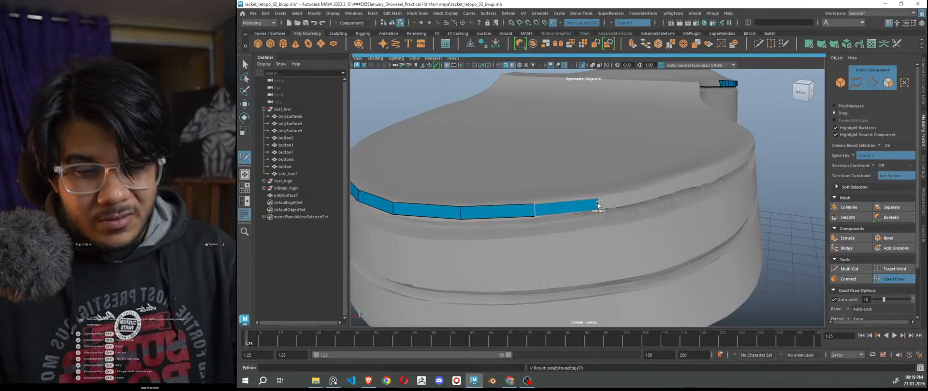
Step: Extend the strip past the back of the heel onto the opposite side's curve
{"action": "left_click_drag", "start_coordinate": [623, 248], "coordinate": [582, 252], "text": "alt"}
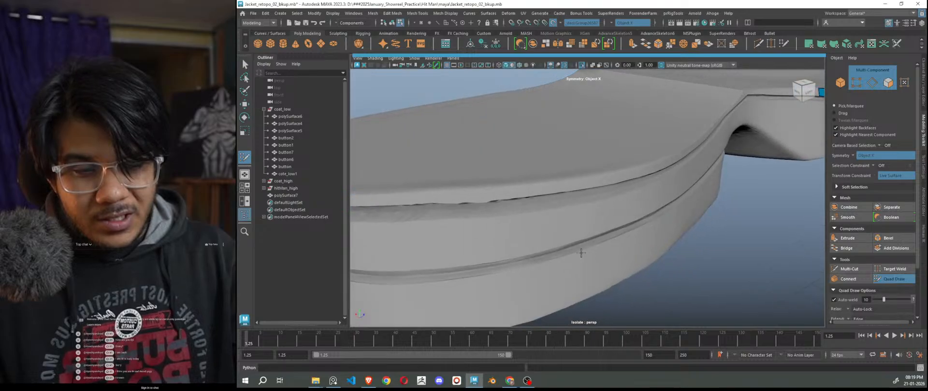
{"action": "middle_click_drag", "start_coordinate": [582, 253], "coordinate": [664, 264], "text": "alt"}
{"action": "scroll", "coordinate": [569, 267], "scroll_direction": "up", "scroll_amount": 2}
{"action": "left_click_drag", "start_coordinate": [457, 233], "coordinate": [596, 228]}
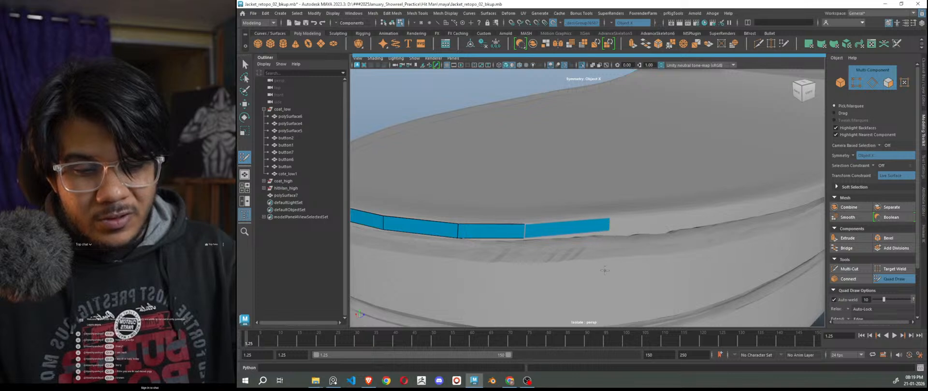
Step: Add another quad along the rim on the opposite side of the heel, heading back toward the arch
{"action": "scroll", "coordinate": [609, 227], "scroll_direction": "down", "scroll_amount": 5}
{"action": "left_click_drag", "start_coordinate": [610, 271], "coordinate": [505, 238], "text": "alt"}
{"action": "scroll", "coordinate": [537, 268], "scroll_direction": "up", "scroll_amount": 4}
{"action": "left_click_drag", "start_coordinate": [539, 269], "coordinate": [468, 218], "text": "alt"}
{"action": "scroll", "coordinate": [526, 274], "scroll_direction": "up", "scroll_amount": 1}
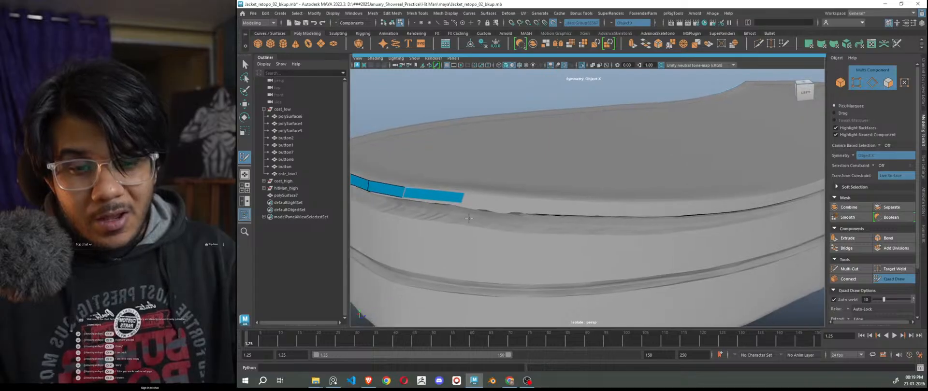
{"action": "scroll", "coordinate": [467, 208], "scroll_direction": "up", "scroll_amount": 3}
{"action": "middle_click_drag", "start_coordinate": [417, 217], "coordinate": [534, 249], "text": "alt"}
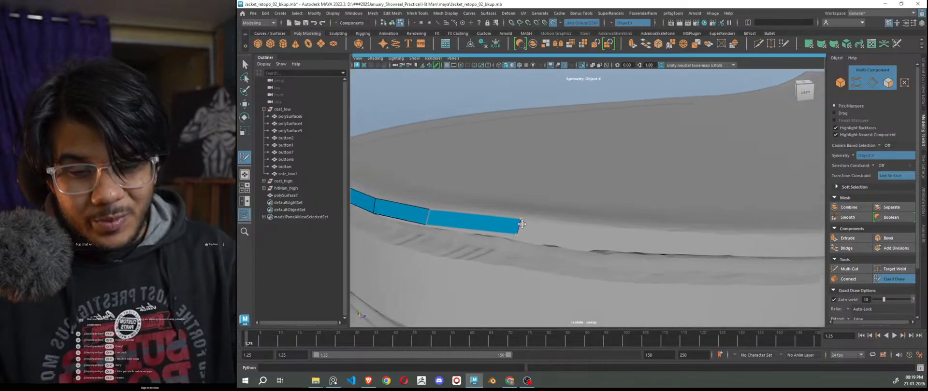
{"action": "left_click_drag", "start_coordinate": [526, 228], "coordinate": [604, 238]}
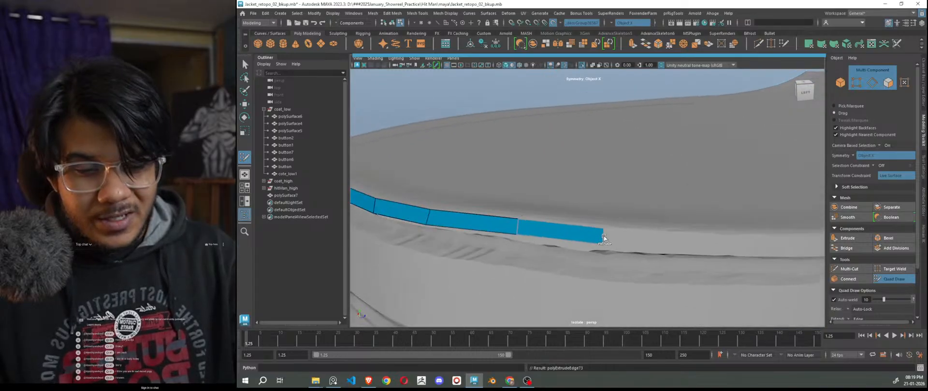
Step: Examine the strip's end and the remaining rim between the heel and the arch from above and from the side
{"action": "scroll", "coordinate": [610, 265], "scroll_direction": "down", "scroll_amount": 5}
{"action": "left_click_drag", "start_coordinate": [549, 261], "coordinate": [529, 309], "text": "alt"}
{"action": "middle_click_drag", "start_coordinate": [529, 309], "coordinate": [532, 250], "text": "alt"}
{"action": "scroll", "coordinate": [532, 250], "scroll_direction": "up", "scroll_amount": 5}
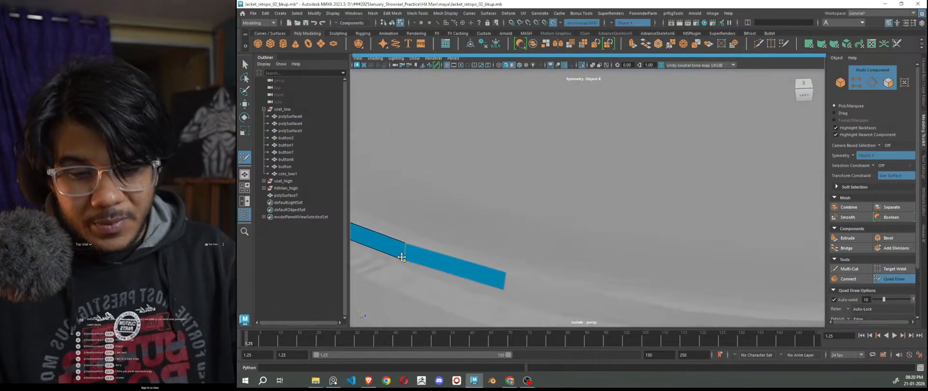
{"action": "scroll", "coordinate": [590, 302], "scroll_direction": "down", "scroll_amount": 5}
{"action": "left_click_drag", "start_coordinate": [575, 256], "coordinate": [564, 206], "text": "alt"}
{"action": "middle_click_drag", "start_coordinate": [563, 206], "coordinate": [499, 231], "text": "alt"}
{"action": "scroll", "coordinate": [499, 231], "scroll_direction": "up", "scroll_amount": 5}
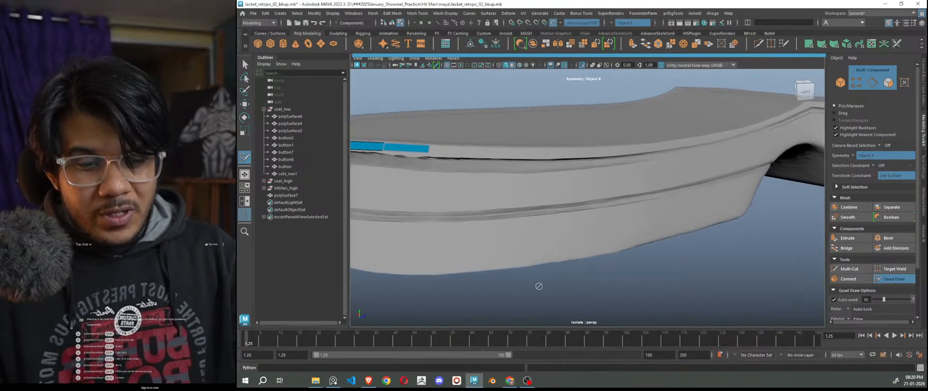
{"action": "left_click_drag", "start_coordinate": [515, 275], "coordinate": [413, 208], "text": "alt"}
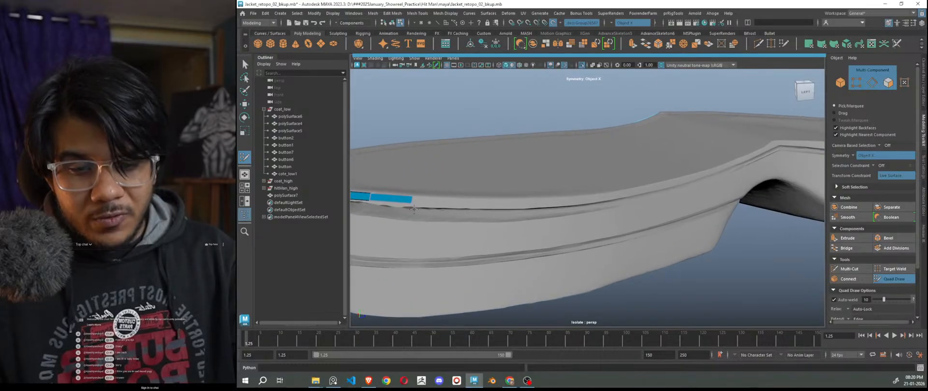
Step: Extend the rim strip with more quads along the side of the heel, heading toward the arch
{"action": "right_click_drag", "start_coordinate": [417, 212], "coordinate": [455, 261], "text": "alt"}
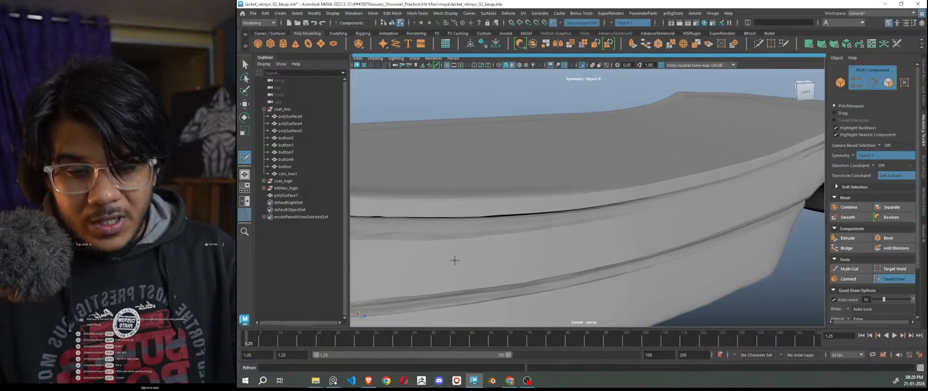
{"action": "middle_click_drag", "start_coordinate": [456, 261], "coordinate": [537, 271], "text": "alt"}
{"action": "mouse_move", "coordinate": [537, 272]}
{"action": "left_mouse_down", "text": "alt"}
{"action": "mouse_move", "coordinate": [545, 279]}
{"action": "mouse_move", "coordinate": [504, 242]}
{"action": "mouse_move", "coordinate": [577, 244]}
{"action": "left_mouse_up", "text": "alt"}
{"action": "right_click_drag", "start_coordinate": [603, 285], "coordinate": [527, 258], "text": "alt"}
{"action": "left_click_drag", "start_coordinate": [527, 258], "coordinate": [495, 240], "text": "alt"}
{"action": "right_click_drag", "start_coordinate": [495, 240], "coordinate": [505, 254], "text": "alt"}
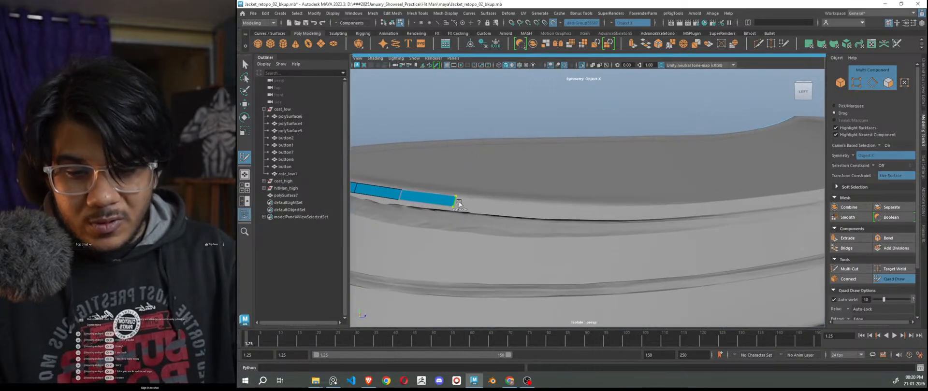
{"action": "left_click_drag", "start_coordinate": [453, 203], "coordinate": [573, 211]}
{"action": "right_click_drag", "start_coordinate": [577, 257], "coordinate": [493, 239], "text": "alt"}
{"action": "left_click_drag", "start_coordinate": [558, 257], "coordinate": [542, 254], "text": "alt"}
{"action": "scroll", "coordinate": [543, 253], "scroll_direction": "up", "scroll_amount": 5}
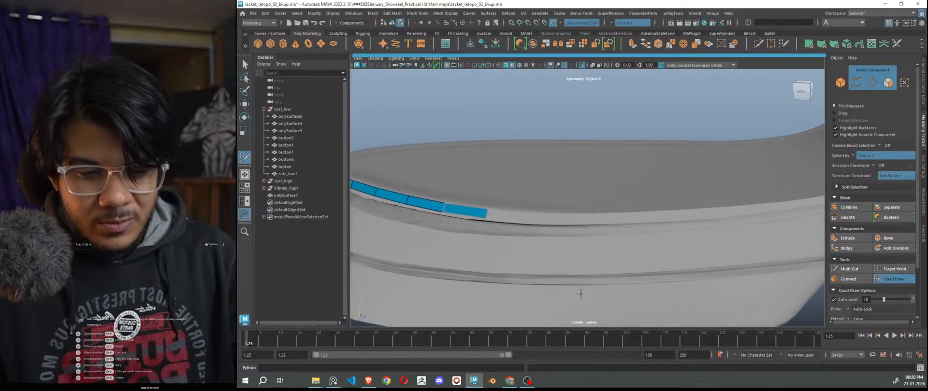
{"action": "left_click_drag", "start_coordinate": [475, 219], "coordinate": [589, 222]}
Step: Run the rim strip along the remaining side stretch up to the corner above the arch
{"action": "scroll", "coordinate": [584, 261], "scroll_direction": "down", "scroll_amount": 6}
{"action": "left_click_drag", "start_coordinate": [551, 271], "coordinate": [555, 251], "text": "alt"}
{"action": "right_click_drag", "start_coordinate": [555, 252], "coordinate": [605, 292], "text": "alt"}
{"action": "mouse_move", "coordinate": [546, 243]}
{"action": "left_mouse_down", "text": "alt"}
{"action": "mouse_move", "coordinate": [518, 264]}
{"action": "mouse_move", "coordinate": [445, 235]}
{"action": "mouse_move", "coordinate": [626, 231]}
{"action": "mouse_move", "coordinate": [539, 278]}
{"action": "mouse_move", "coordinate": [509, 233]}
{"action": "mouse_move", "coordinate": [604, 220]}
{"action": "mouse_move", "coordinate": [599, 227]}
{"action": "left_mouse_up", "text": "alt"}
{"action": "scroll", "coordinate": [522, 244], "scroll_direction": "down", "scroll_amount": 10}
{"action": "left_click_drag", "start_coordinate": [542, 247], "coordinate": [614, 265], "text": "alt"}
{"action": "right_click_drag", "start_coordinate": [613, 266], "coordinate": [726, 311], "text": "alt"}
{"action": "middle_click_drag", "start_coordinate": [722, 292], "coordinate": [695, 273], "text": "alt"}
{"action": "right_click_drag", "start_coordinate": [655, 271], "coordinate": [658, 280], "text": "alt"}
{"action": "left_click_drag", "start_coordinate": [658, 278], "coordinate": [657, 294], "text": "alt"}
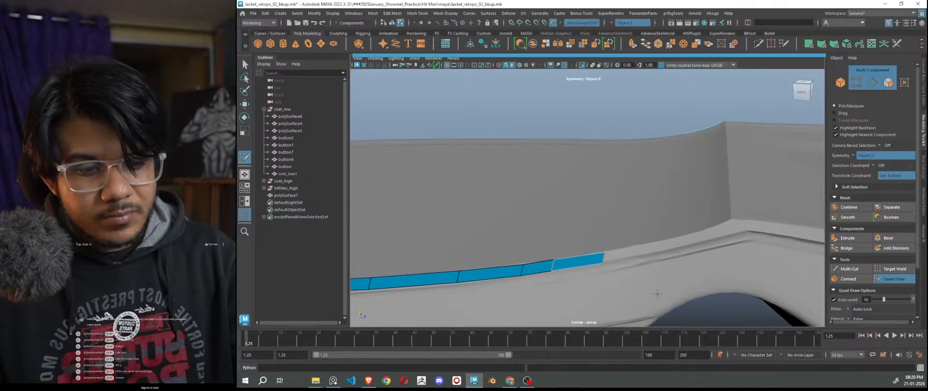
{"action": "left_click_drag", "start_coordinate": [608, 260], "coordinate": [731, 228]}
Step: Turn the strip around the corner above the arch with a short quad and fit its edge to the rim
{"action": "right_click_drag", "start_coordinate": [729, 228], "coordinate": [773, 247], "text": "alt"}
{"action": "middle_click_drag", "start_coordinate": [773, 290], "coordinate": [676, 258], "text": "alt"}
{"action": "right_click_drag", "start_coordinate": [677, 259], "coordinate": [703, 269], "text": "alt"}
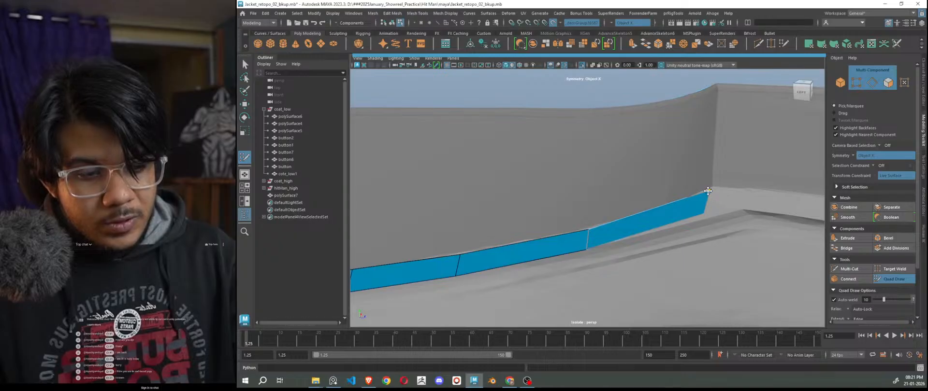
{"action": "left_click_drag", "start_coordinate": [742, 240], "coordinate": [639, 216], "text": "alt"}
{"action": "mouse_move", "coordinate": [595, 178]}
{"action": "left_mouse_down", "text": "ctrl"}
{"action": "mouse_move", "coordinate": [677, 176]}
{"action": "mouse_move", "coordinate": [635, 169]}
{"action": "left_mouse_up", "text": "ctrl"}
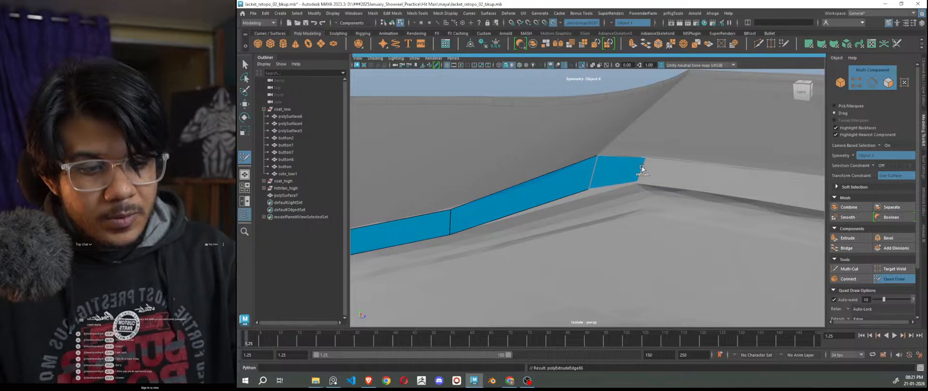
{"action": "mouse_move", "coordinate": [641, 169]}
{"action": "left_mouse_down", "text": "alt"}
{"action": "mouse_move", "coordinate": [591, 180]}
{"action": "mouse_move", "coordinate": [609, 180]}
{"action": "left_mouse_up", "text": "alt"}
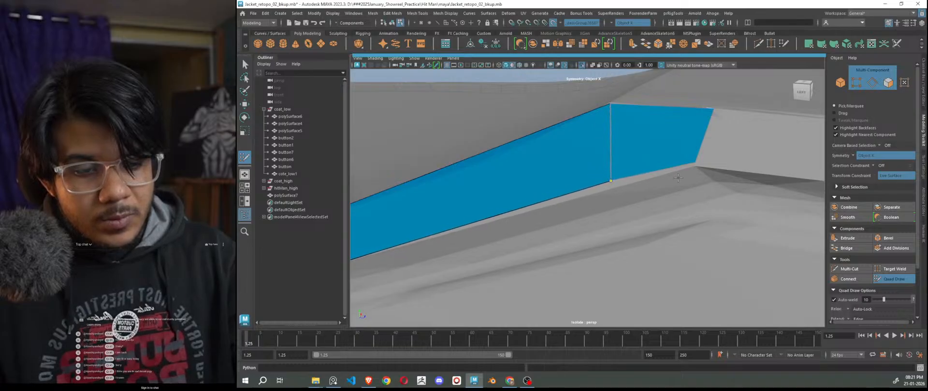
Step: Continue the strip down the rim past the arch corner until it joins the existing quads
{"action": "right_click_drag", "start_coordinate": [762, 229], "coordinate": [633, 236], "text": "alt"}
{"action": "middle_click_drag", "start_coordinate": [692, 255], "coordinate": [583, 230], "text": "alt"}
{"action": "mouse_move", "coordinate": [499, 165]}
{"action": "left_mouse_down"}
{"action": "mouse_move", "coordinate": [601, 173]}
{"action": "mouse_move", "coordinate": [549, 171]}
{"action": "mouse_move", "coordinate": [772, 211]}
{"action": "left_mouse_up"}
{"action": "scroll", "coordinate": [709, 229], "scroll_direction": "up", "scroll_amount": 2}
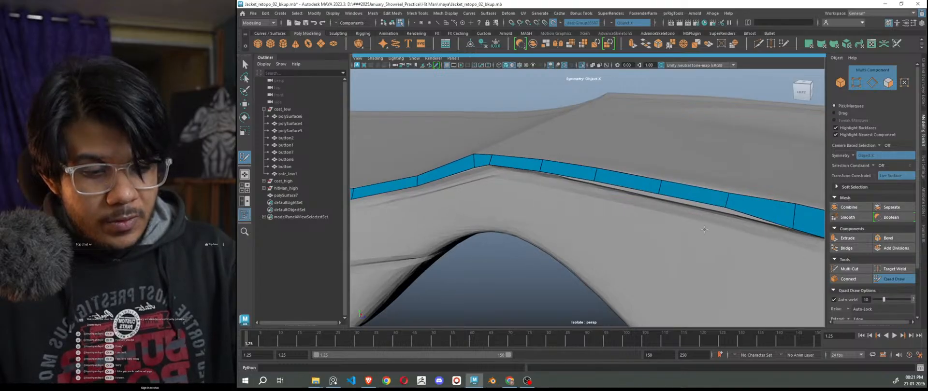
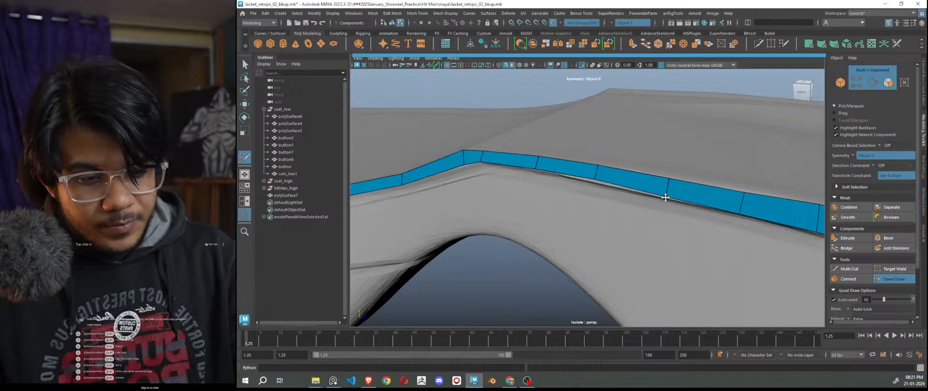
Step: Adjust the strip's vertices on both sides of the arch corner so they follow the rim
{"action": "left_click_drag", "start_coordinate": [595, 181], "coordinate": [669, 231], "text": "alt"}
{"action": "left_click_drag", "start_coordinate": [676, 166], "coordinate": [676, 169]}
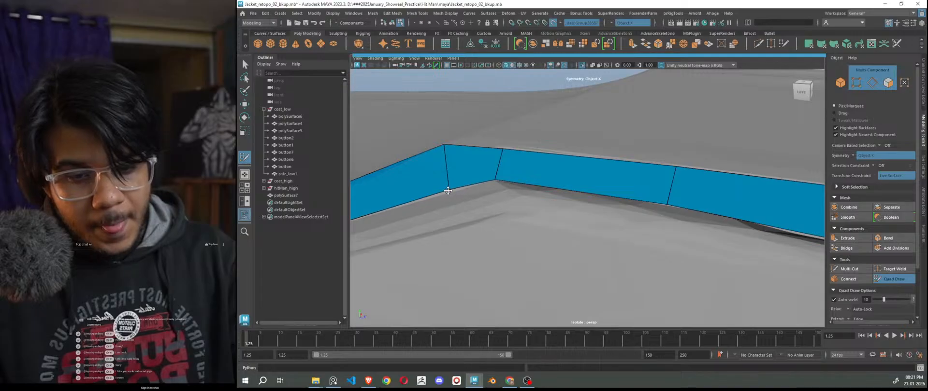
{"action": "left_click_drag", "start_coordinate": [449, 191], "coordinate": [554, 249], "text": "alt"}
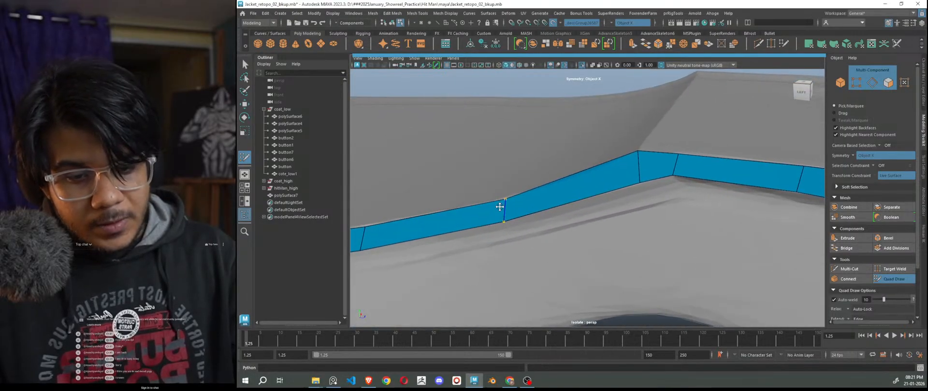
{"action": "right_click_drag", "start_coordinate": [696, 274], "coordinate": [586, 291], "text": "alt"}
Step: Place points and fill the first two quads on the sole's side wall, between the rim and the arch opening
{"action": "left_click_drag", "start_coordinate": [587, 291], "coordinate": [632, 143], "text": "alt"}
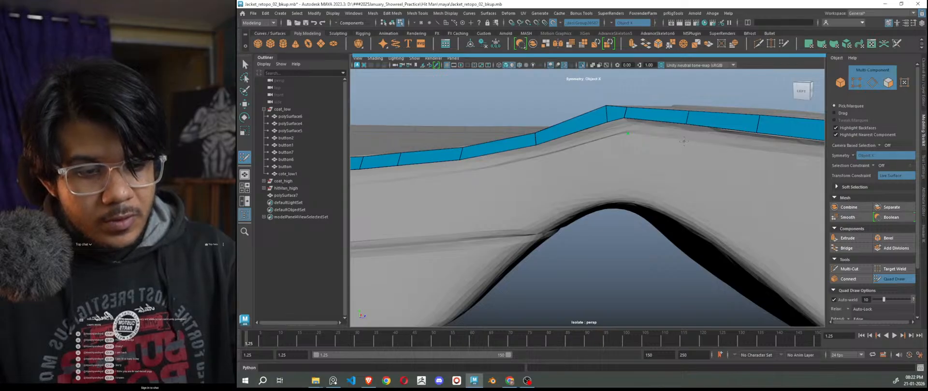
{"action": "key", "text": "Caps_Lock"}
{"action": "left_click", "coordinate": [647, 174], "text": "shift"}
{"action": "middle_click_drag", "start_coordinate": [767, 226], "coordinate": [707, 242], "text": "alt"}
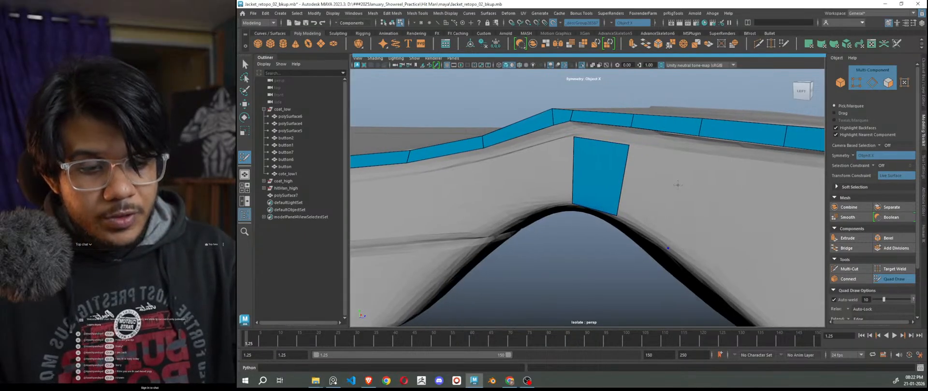
{"action": "left_click", "coordinate": [696, 153]}
{"action": "left_click", "coordinate": [698, 223], "text": "shift"}
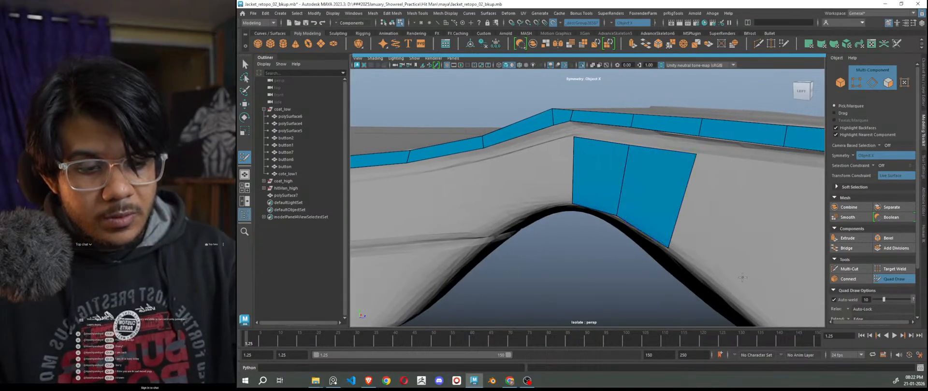
Step: Add two more side-wall quads down the slope of the arch opening
{"action": "scroll", "coordinate": [742, 277], "scroll_direction": "down", "scroll_amount": 5}
{"action": "scroll", "coordinate": [677, 244], "scroll_direction": "up", "scroll_amount": 2}
{"action": "middle_click_drag", "start_coordinate": [770, 294], "coordinate": [717, 273], "text": "alt"}
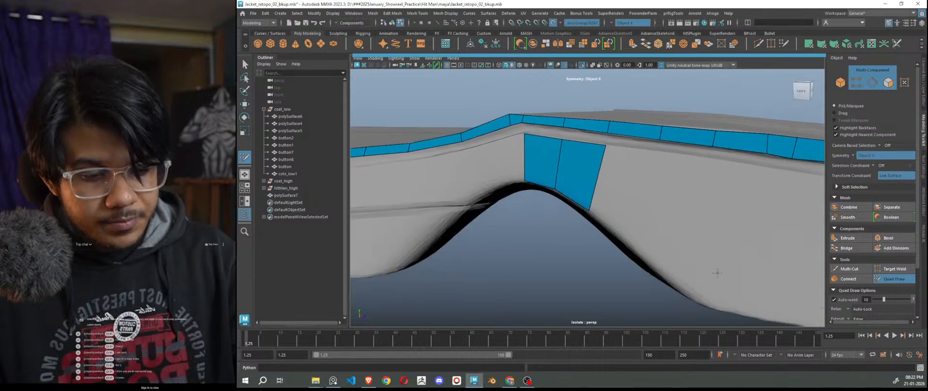
{"action": "left_click", "coordinate": [659, 152]}
{"action": "left_click", "coordinate": [628, 188], "text": "shift"}
{"action": "left_click", "coordinate": [628, 187], "text": "shift"}
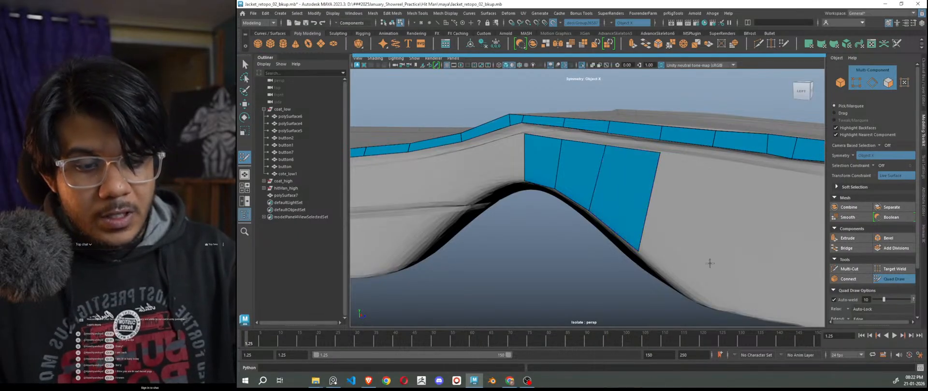
{"action": "middle_click_drag", "start_coordinate": [710, 265], "coordinate": [665, 274], "text": "alt"}
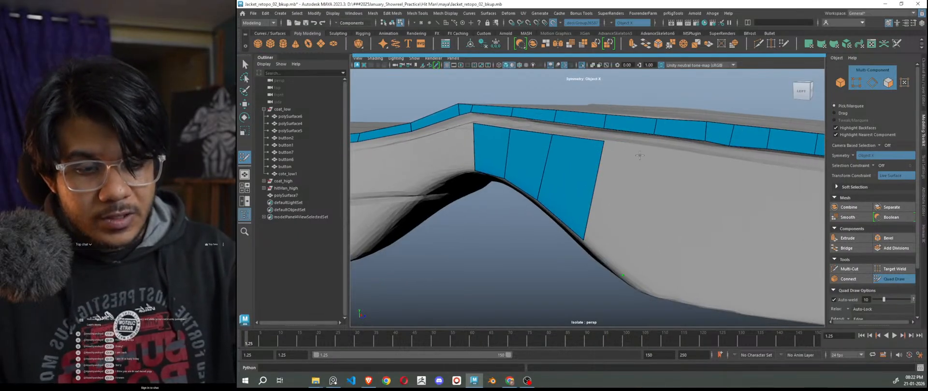
{"action": "left_click", "coordinate": [618, 202], "text": "shift"}
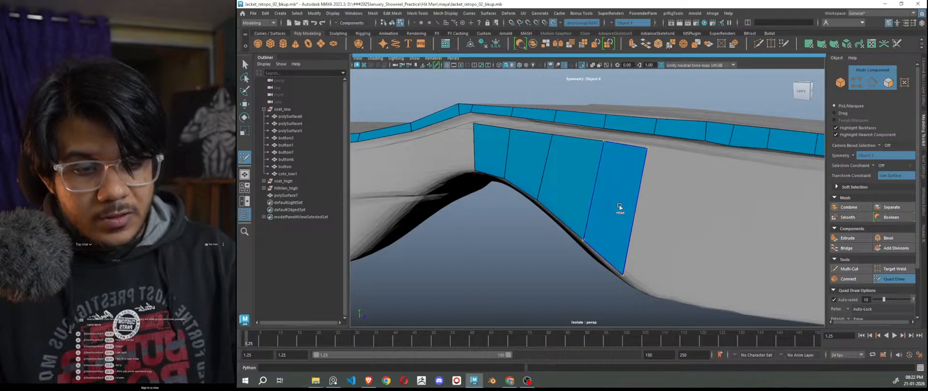
{"action": "left_click_drag", "start_coordinate": [619, 209], "coordinate": [656, 251], "text": "alt"}
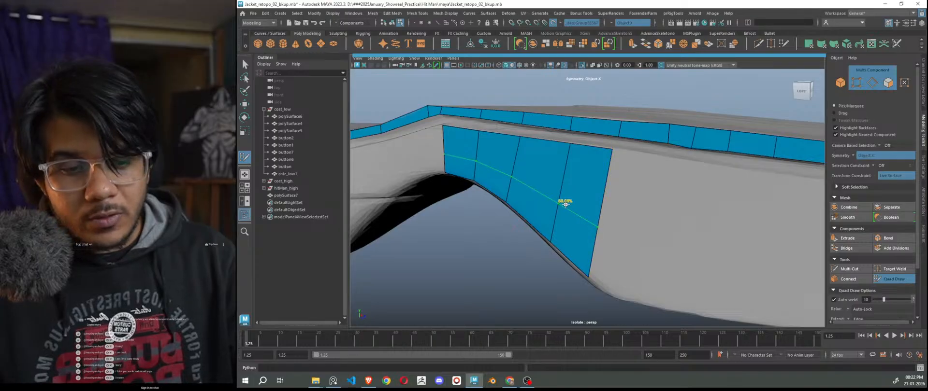
{"action": "left_click", "coordinate": [563, 193], "text": "ctrl"}
{"action": "key", "text": "ctrl+z"}
Step: Extrude a quad from the end of the side-wall patch and fit its lower corner to the foot of the arch slope
{"action": "scroll", "coordinate": [696, 271], "scroll_direction": "down", "scroll_amount": 5}
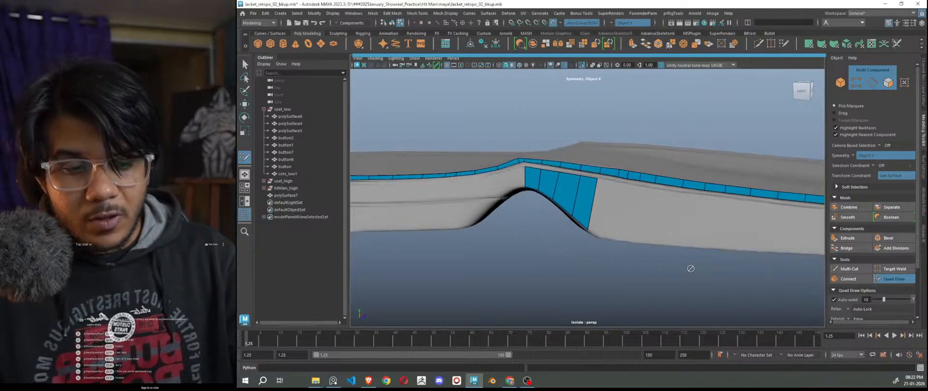
{"action": "scroll", "coordinate": [515, 247], "scroll_direction": "down", "scroll_amount": 4}
{"action": "scroll", "coordinate": [575, 245], "scroll_direction": "up", "scroll_amount": 5}
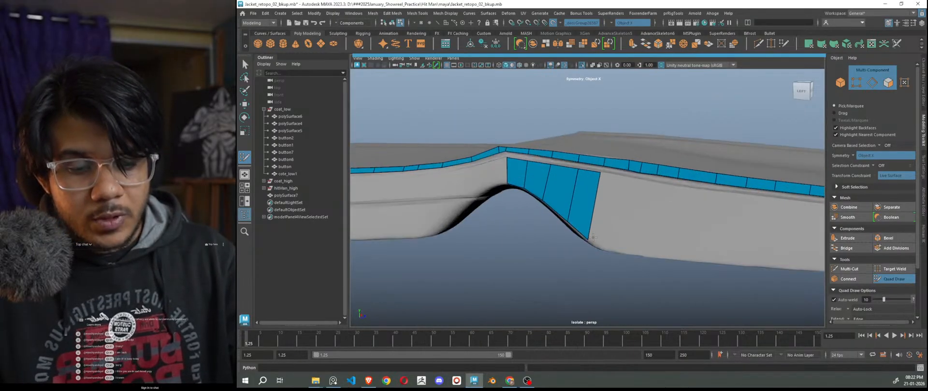
{"action": "scroll", "coordinate": [631, 242], "scroll_direction": "up", "scroll_amount": 2}
{"action": "left_click_drag", "start_coordinate": [663, 238], "coordinate": [634, 245], "text": "alt"}
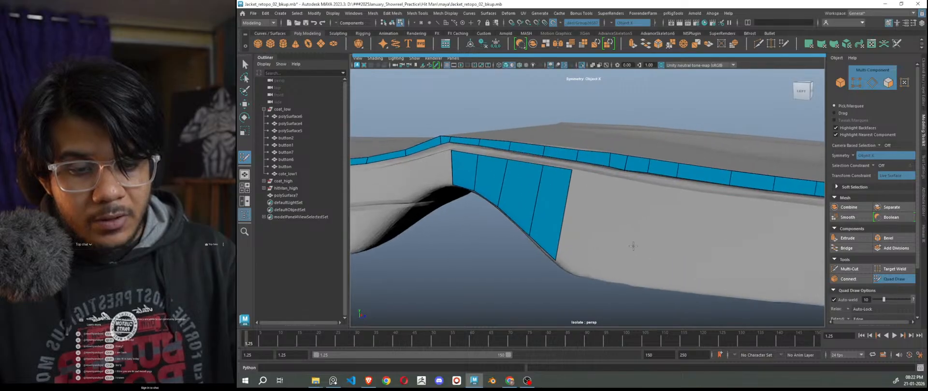
{"action": "scroll", "coordinate": [636, 250], "scroll_direction": "up", "scroll_amount": 3}
{"action": "left_click_drag", "start_coordinate": [561, 196], "coordinate": [608, 208]}
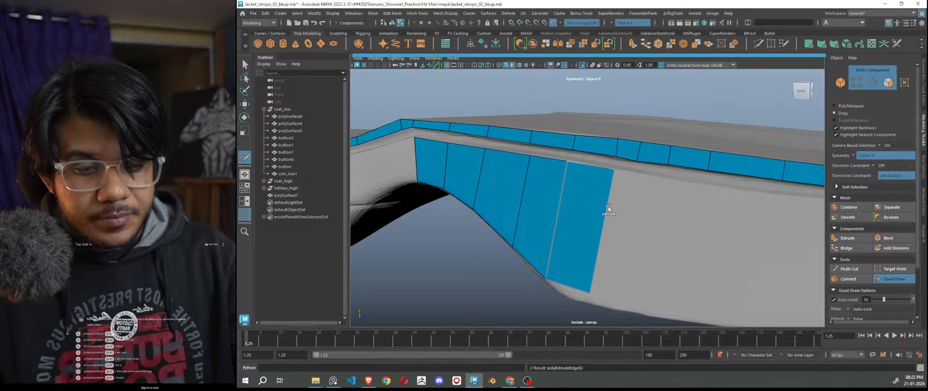
{"action": "left_click_drag", "start_coordinate": [588, 294], "coordinate": [570, 298]}
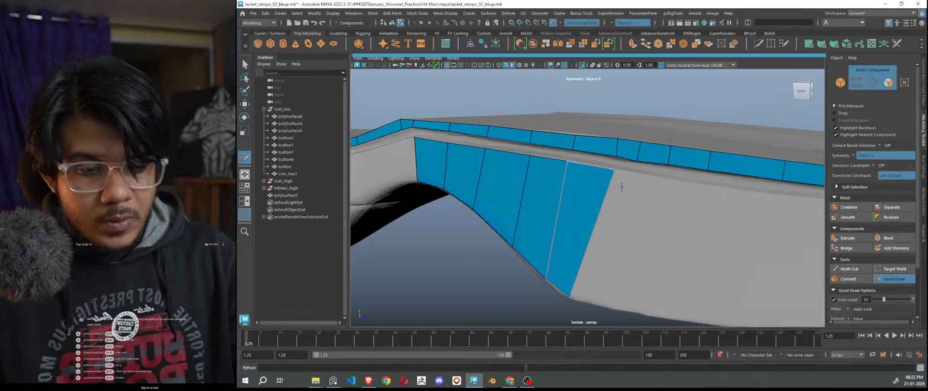
Step: Extrude three narrow quads along the side wall past the arch, keeping their lower corners on the bottom edge
{"action": "left_click_drag", "start_coordinate": [623, 188], "coordinate": [622, 213]}
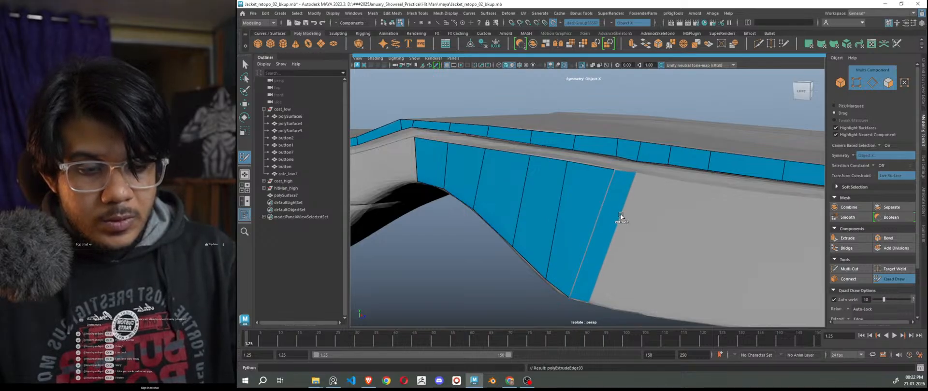
{"action": "left_click_drag", "start_coordinate": [597, 303], "coordinate": [601, 305]}
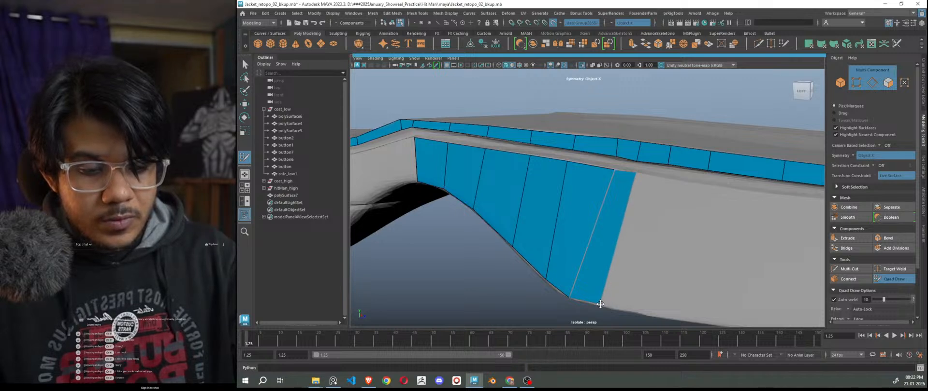
{"action": "left_click_drag", "start_coordinate": [623, 217], "coordinate": [689, 255]}
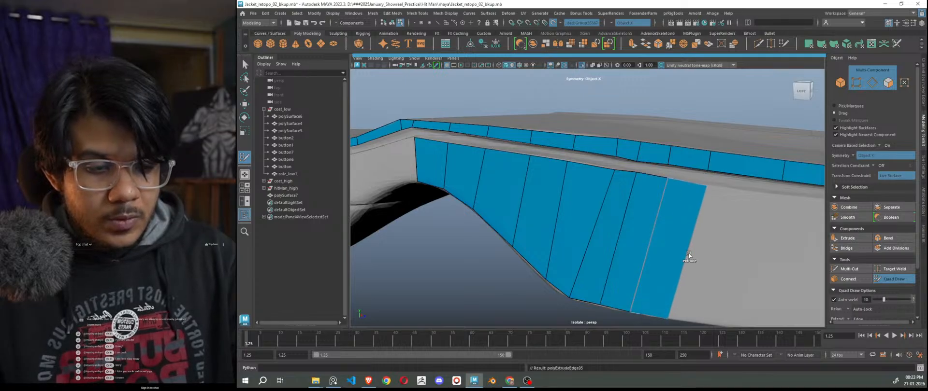
Step: Add a wide quad and a narrower one along the side wall, aligning their lower corners with the sole's bottom edge
{"action": "right_click_drag", "start_coordinate": [727, 279], "coordinate": [637, 259], "text": "alt"}
{"action": "left_click_drag", "start_coordinate": [637, 259], "coordinate": [674, 272], "text": "alt"}
{"action": "right_click_drag", "start_coordinate": [673, 272], "coordinate": [716, 309], "text": "alt"}
{"action": "middle_click_drag", "start_coordinate": [778, 281], "coordinate": [670, 270], "text": "alt"}
{"action": "key", "text": "Tab"}
{"action": "left_click_drag", "start_coordinate": [576, 214], "coordinate": [637, 223]}
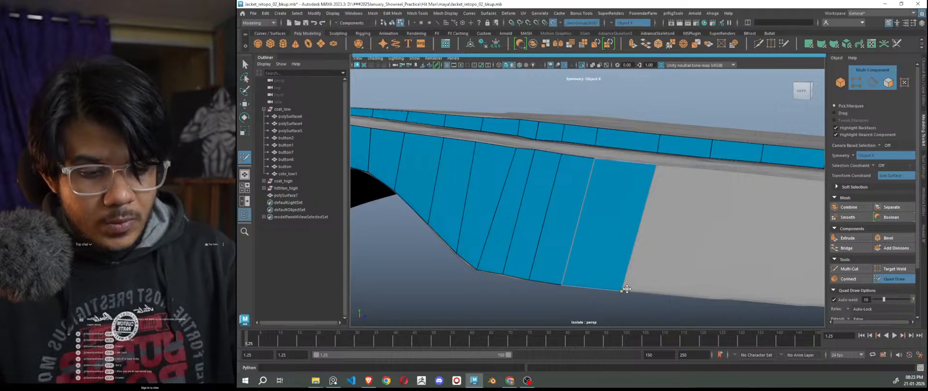
{"action": "left_click_drag", "start_coordinate": [626, 302], "coordinate": [627, 291], "text": "alt"}
{"action": "left_click_drag", "start_coordinate": [627, 192], "coordinate": [631, 192]}
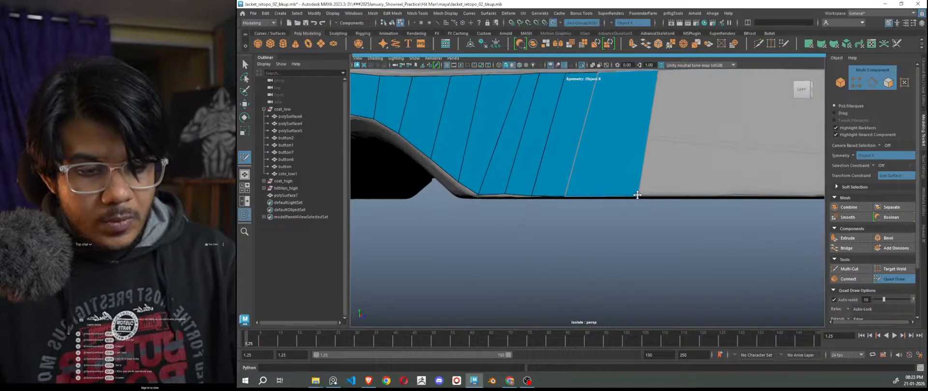
{"action": "left_click_drag", "start_coordinate": [656, 257], "coordinate": [674, 243], "text": "alt"}
{"action": "left_click_drag", "start_coordinate": [613, 199], "coordinate": [661, 203]}
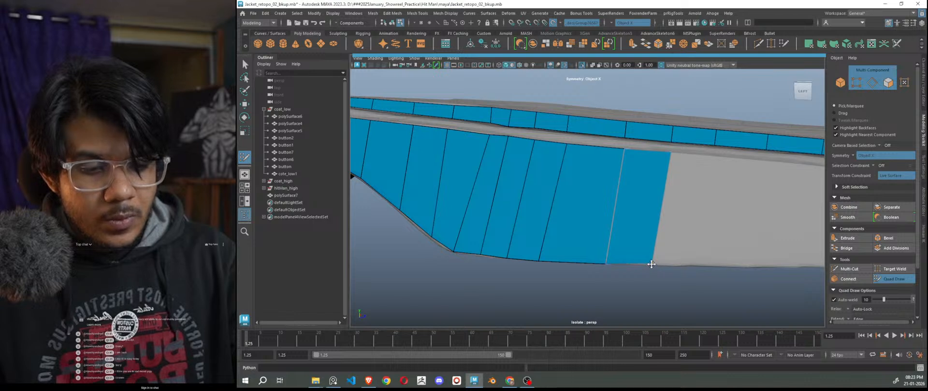
Step: Leave Quad Draw, return to object mode and save the scene
{"action": "scroll", "coordinate": [679, 283], "scroll_direction": "down", "scroll_amount": 10}
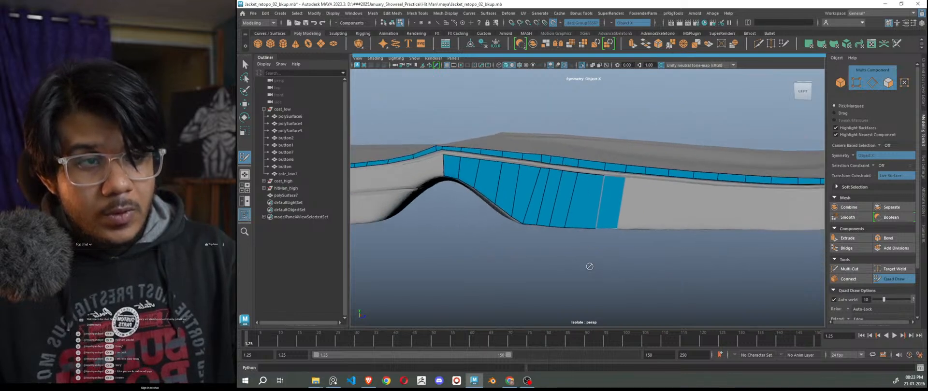
{"action": "key", "text": "w"}
{"action": "right_click_drag", "start_coordinate": [672, 103], "coordinate": [708, 101]}
{"action": "left_click", "coordinate": [642, 199]}
{"action": "scroll", "coordinate": [605, 217], "scroll_direction": "up", "scroll_amount": 4}
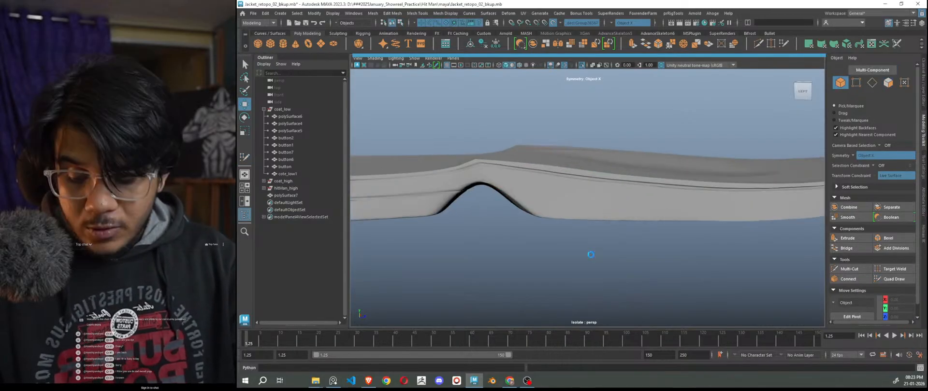
{"action": "key", "text": "ctrl+s"}
Step: Select the new retopology mesh of the sole and frame it in the view
{"action": "scroll", "coordinate": [591, 256], "scroll_direction": "down", "scroll_amount": 8}
{"action": "left_click_drag", "start_coordinate": [590, 255], "coordinate": [499, 265], "text": "alt"}
{"action": "middle_click_drag", "start_coordinate": [499, 265], "coordinate": [620, 283], "text": "alt"}
{"action": "scroll", "coordinate": [648, 187], "scroll_direction": "up", "scroll_amount": 4}
{"action": "middle_click_drag", "start_coordinate": [654, 167], "coordinate": [624, 263], "text": "alt"}
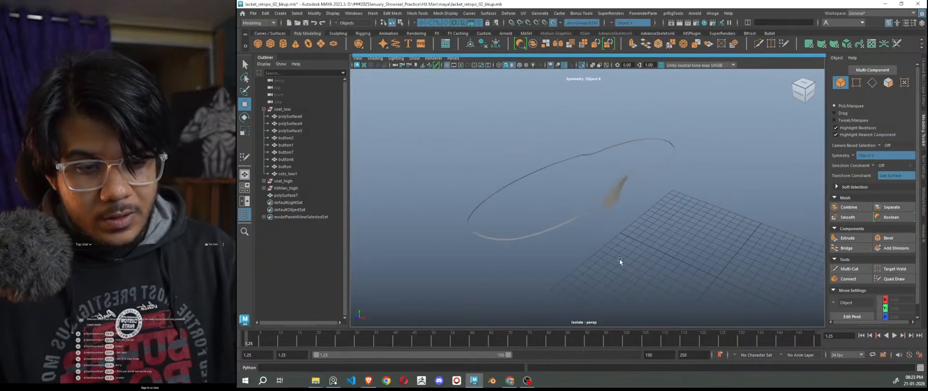
{"action": "scroll", "coordinate": [619, 251], "scroll_direction": "up", "scroll_amount": 5}
{"action": "left_click_drag", "start_coordinate": [619, 251], "coordinate": [711, 297], "text": "alt"}
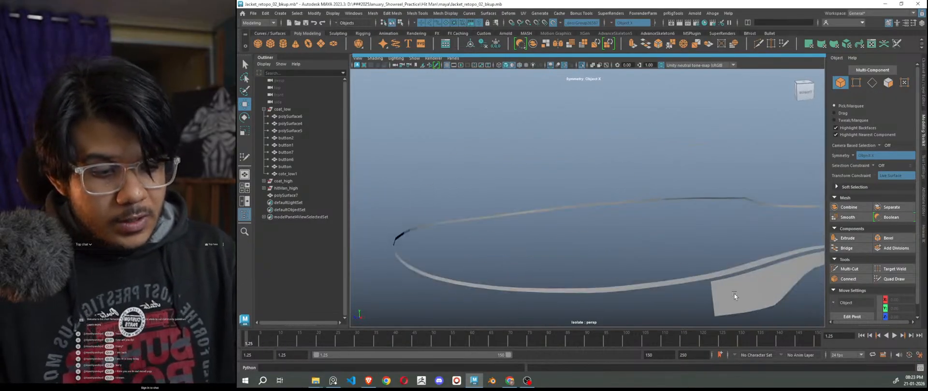
{"action": "left_click", "coordinate": [739, 292]}
{"action": "key", "text": "f"}
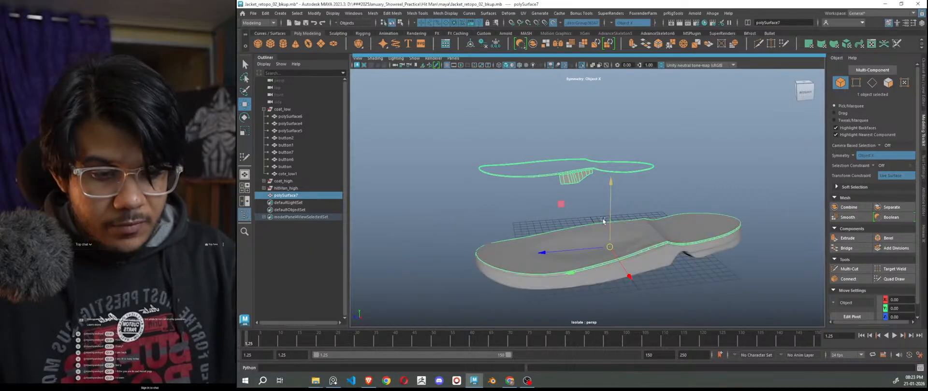
Step: Try to move two vertices of the sole's retopology mesh, undo the move and return to object mode
{"action": "scroll", "coordinate": [585, 205], "scroll_direction": "up", "scroll_amount": 6}
{"action": "left_click_drag", "start_coordinate": [570, 200], "coordinate": [625, 292], "text": "alt"}
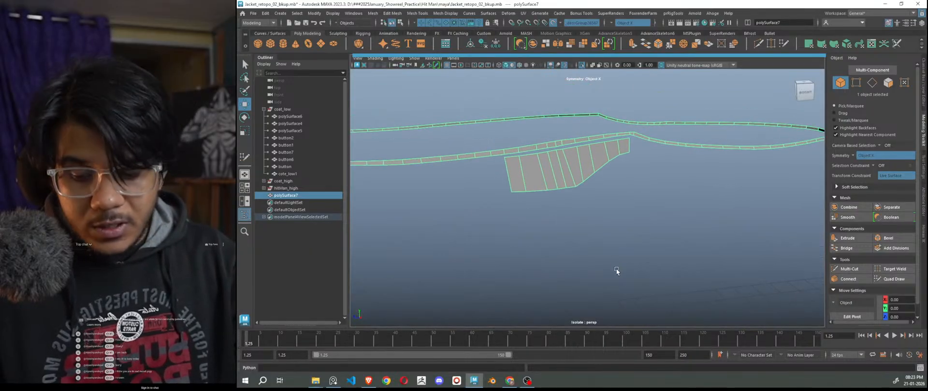
{"action": "left_click", "coordinate": [612, 238]}
{"action": "left_click_drag", "start_coordinate": [613, 239], "coordinate": [646, 229], "text": "alt"}
{"action": "scroll", "coordinate": [540, 216], "scroll_direction": "up", "scroll_amount": 6}
{"action": "left_click", "coordinate": [530, 217]}
{"action": "right_click_drag", "start_coordinate": [646, 229], "coordinate": [619, 229]}
{"action": "left_click", "coordinate": [591, 213]}
{"action": "left_click_drag", "start_coordinate": [622, 226], "coordinate": [627, 227]}
{"action": "left_click_drag", "start_coordinate": [591, 173], "coordinate": [591, 178]}
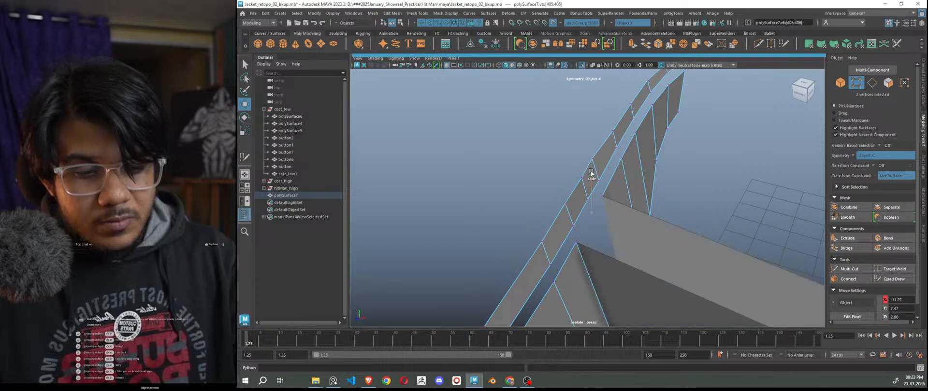
{"action": "key", "text": "ctrl+z"}
{"action": "scroll", "coordinate": [591, 179], "scroll_direction": "down", "scroll_amount": 8}
{"action": "right_click_drag", "start_coordinate": [725, 168], "coordinate": [754, 158]}
{"action": "left_click", "coordinate": [714, 238]}
Step: Reselect the sole's retopology mesh and activate Quad Draw on it
{"action": "scroll", "coordinate": [705, 242], "scroll_direction": "down", "scroll_amount": 8}
{"action": "left_click_drag", "start_coordinate": [698, 248], "coordinate": [730, 238], "text": "alt"}
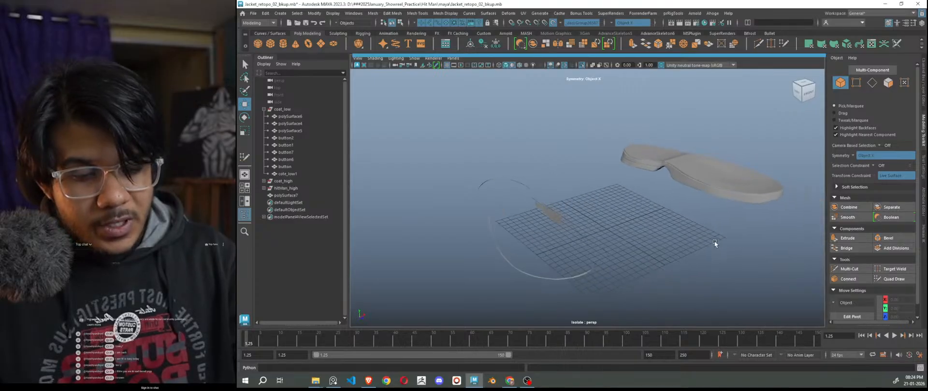
{"action": "middle_click_drag", "start_coordinate": [730, 238], "coordinate": [650, 230], "text": "alt"}
{"action": "scroll", "coordinate": [639, 209], "scroll_direction": "up", "scroll_amount": 5}
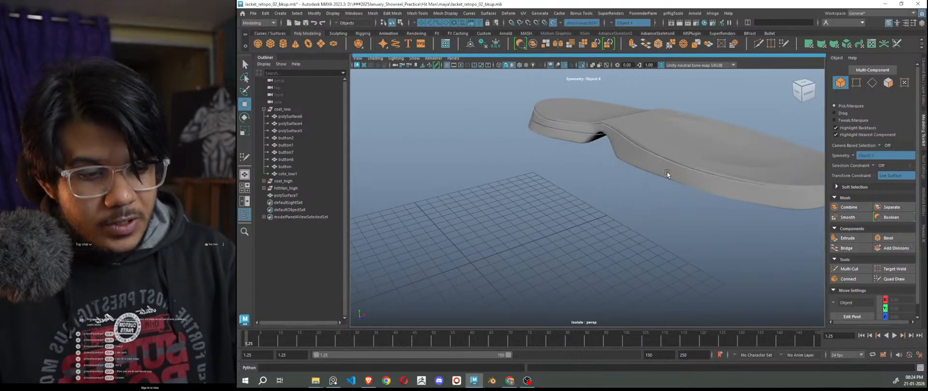
{"action": "left_click_drag", "start_coordinate": [685, 198], "coordinate": [713, 224]}
{"action": "left_click", "coordinate": [897, 280]}
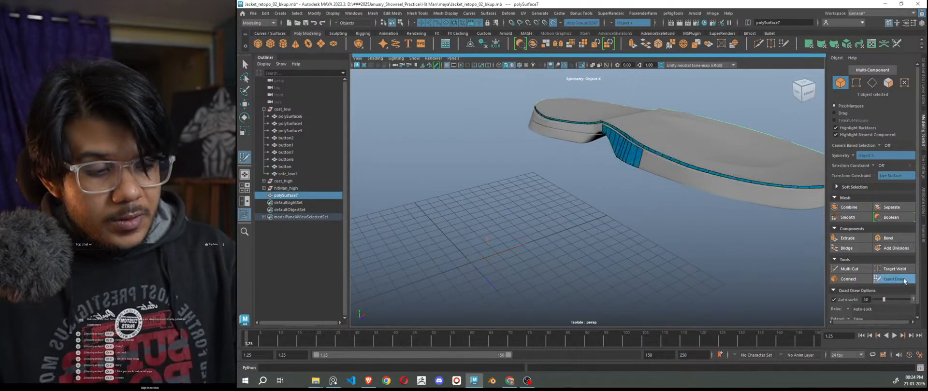
Step: Extrude a narrow quad from the end of the side wall strip and align its lower corner with the sole's bottom edge
{"action": "scroll", "coordinate": [670, 271], "scroll_direction": "up", "scroll_amount": 3}
{"action": "middle_click_drag", "start_coordinate": [625, 261], "coordinate": [550, 285], "text": "alt"}
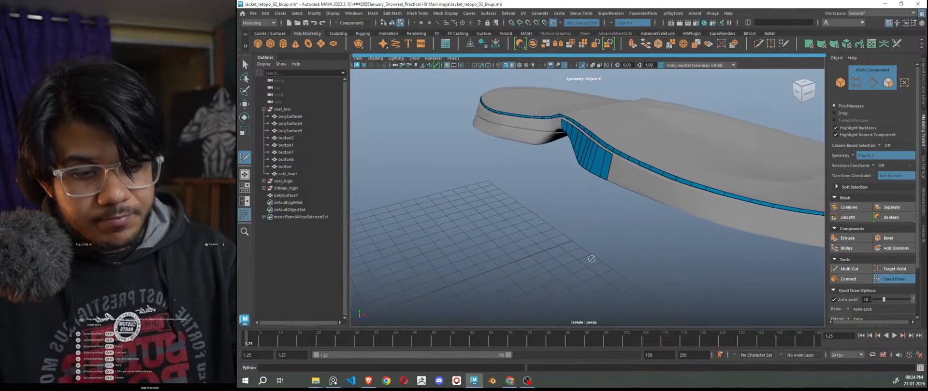
{"action": "left_click_drag", "start_coordinate": [590, 261], "coordinate": [629, 251], "text": "alt"}
{"action": "middle_click_drag", "start_coordinate": [599, 263], "coordinate": [757, 291], "text": "alt"}
{"action": "scroll", "coordinate": [555, 265], "scroll_direction": "up", "scroll_amount": 4}
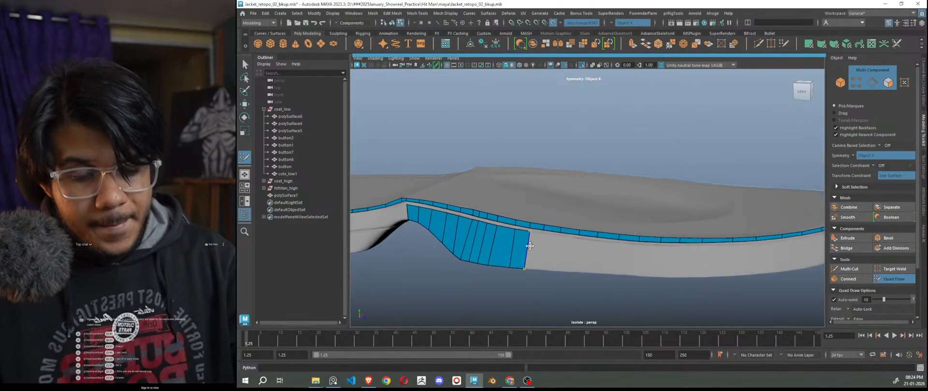
{"action": "middle_click_drag", "start_coordinate": [553, 264], "coordinate": [547, 255], "text": "alt"}
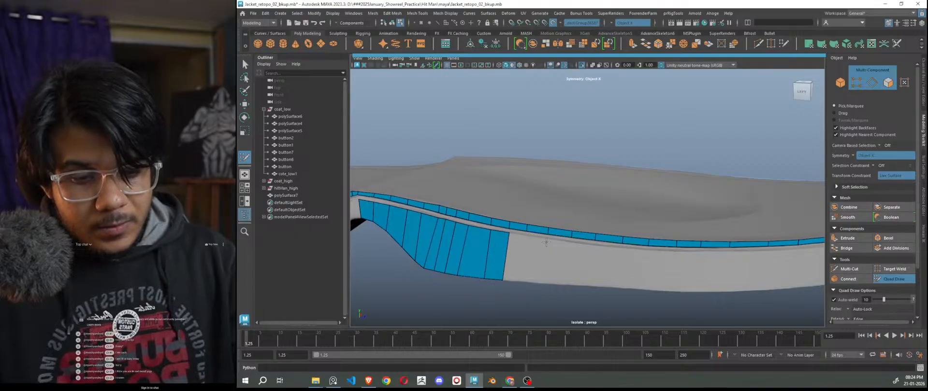
{"action": "left_click_drag", "start_coordinate": [504, 256], "coordinate": [518, 257]}
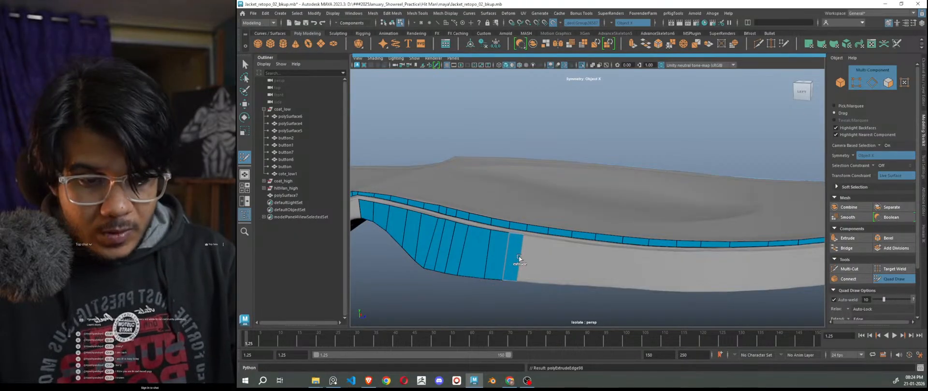
{"action": "left_click_drag", "start_coordinate": [519, 282], "coordinate": [521, 281]}
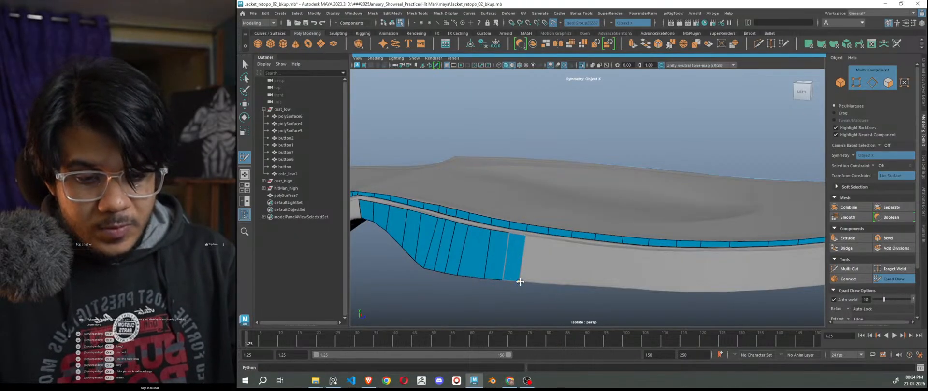
Step: Extrude one more quad along the side wall toward the toe, ending on the sole's bottom edge
{"action": "scroll", "coordinate": [532, 286], "scroll_direction": "down", "scroll_amount": 5}
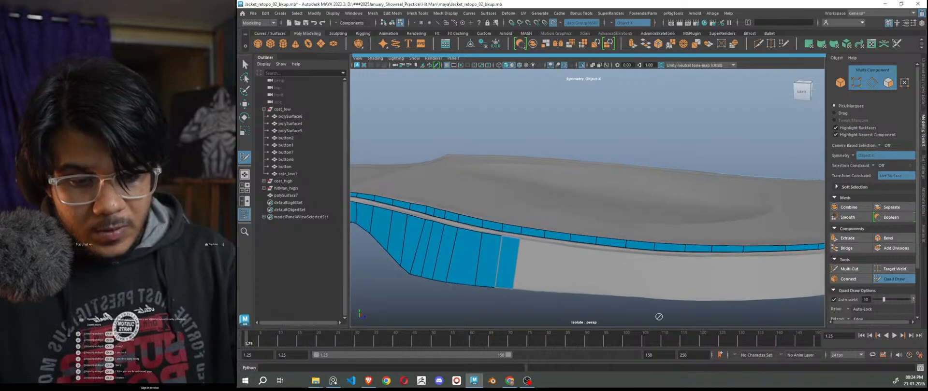
{"action": "scroll", "coordinate": [560, 268], "scroll_direction": "up", "scroll_amount": 6}
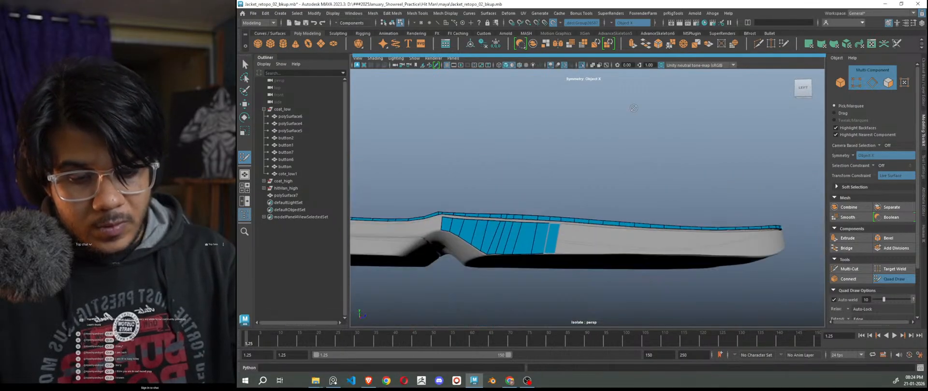
{"action": "scroll", "coordinate": [560, 277], "scroll_direction": "up", "scroll_amount": 4}
{"action": "left_click_drag", "start_coordinate": [551, 290], "coordinate": [573, 241], "text": "alt"}
{"action": "scroll", "coordinate": [576, 258], "scroll_direction": "up", "scroll_amount": 3}
{"action": "scroll", "coordinate": [576, 261], "scroll_direction": "up", "scroll_amount": 1}
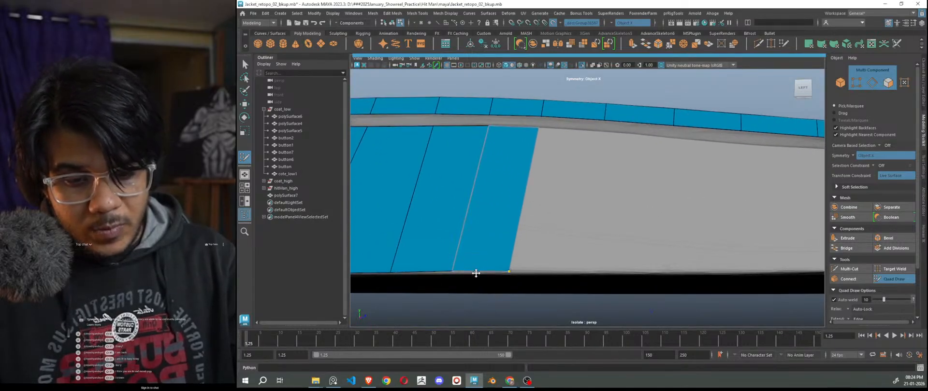
{"action": "mouse_move", "coordinate": [566, 230]}
{"action": "left_mouse_down", "text": "alt"}
{"action": "mouse_move", "coordinate": [590, 189]}
{"action": "mouse_move", "coordinate": [566, 241]}
{"action": "mouse_move", "coordinate": [537, 265]}
{"action": "left_mouse_up", "text": "alt"}
{"action": "right_click_drag", "start_coordinate": [642, 305], "coordinate": [566, 276], "text": "alt"}
{"action": "middle_click_drag", "start_coordinate": [615, 292], "coordinate": [606, 284], "text": "alt"}
{"action": "right_click_drag", "start_coordinate": [604, 287], "coordinate": [657, 324], "text": "alt"}
{"action": "left_click_drag", "start_coordinate": [555, 257], "coordinate": [587, 262]}
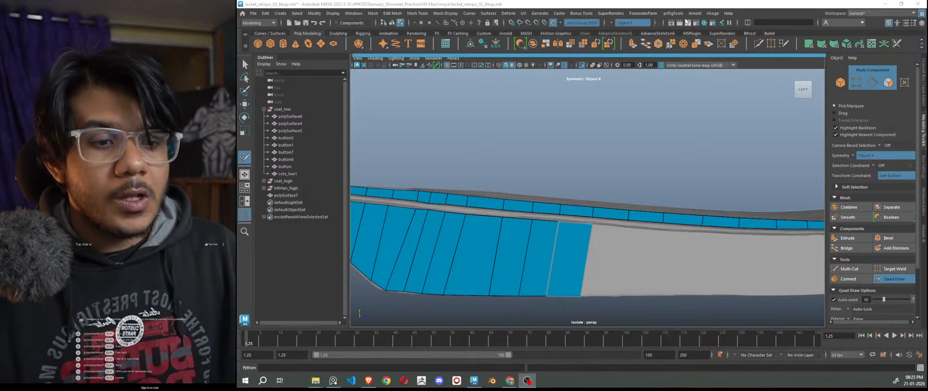
Step: Switch to OBS Studio to check the live stream, and return to Maya
{"action": "left_click_drag", "start_coordinate": [687, 6], "coordinate": [687, 0]}
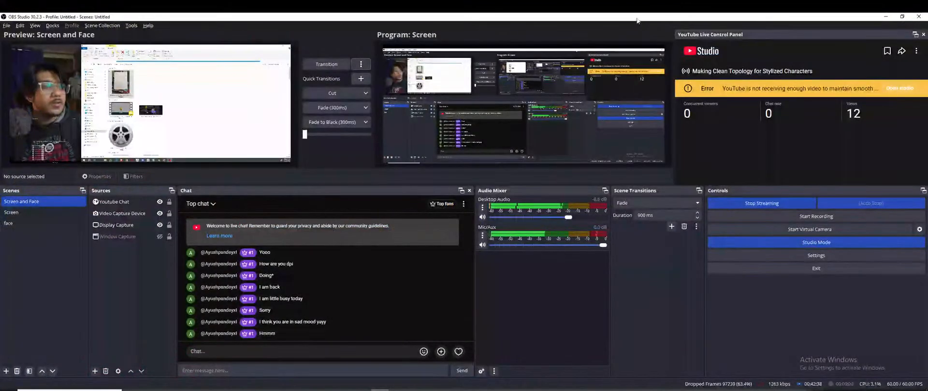
{"action": "left_click_drag", "start_coordinate": [546, 5], "coordinate": [404, 390]}
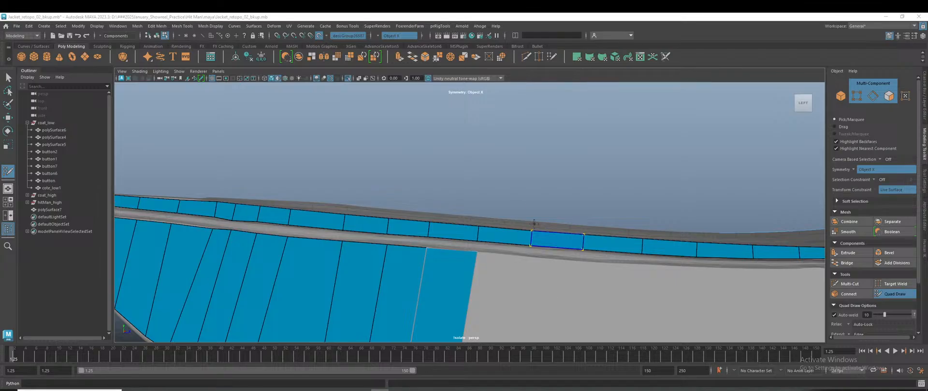
Step: Select the end edge of the side wall strip with the Move tool, frame it and reactivate Quad Draw
{"action": "scroll", "coordinate": [549, 249], "scroll_direction": "down", "scroll_amount": 5}
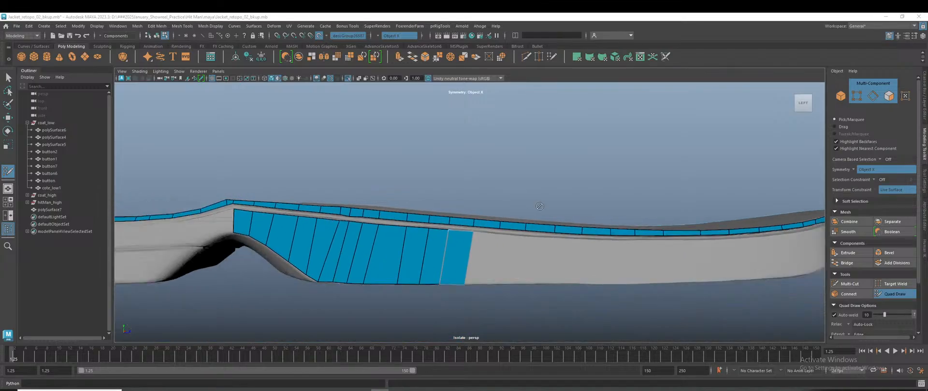
{"action": "left_click_drag", "start_coordinate": [536, 205], "coordinate": [530, 229], "text": "alt"}
{"action": "scroll", "coordinate": [528, 178], "scroll_direction": "up", "scroll_amount": 4}
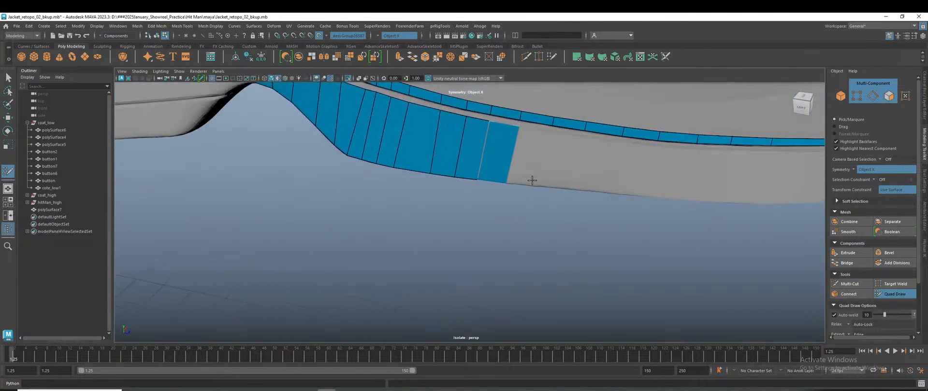
{"action": "scroll", "coordinate": [498, 169], "scroll_direction": "down", "scroll_amount": 5}
{"action": "key", "text": "w"}
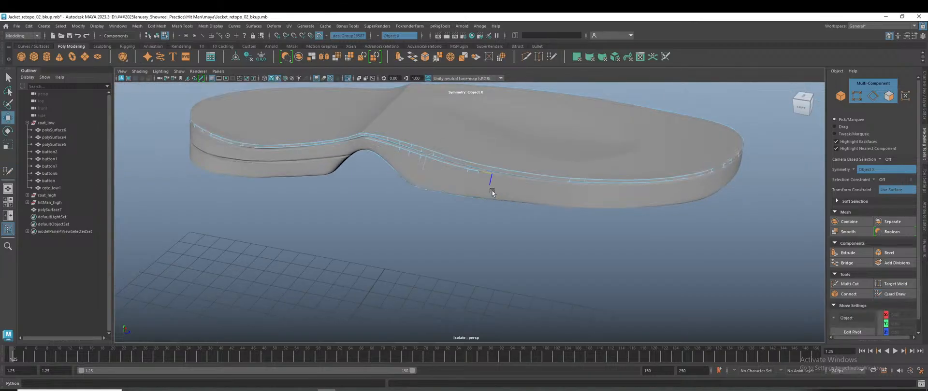
{"action": "left_click", "coordinate": [489, 189]}
{"action": "key", "text": "f"}
{"action": "scroll", "coordinate": [490, 191], "scroll_direction": "down", "scroll_amount": 6}
{"action": "left_click_drag", "start_coordinate": [511, 270], "coordinate": [495, 261], "text": "alt"}
{"action": "right_click_drag", "start_coordinate": [497, 254], "coordinate": [606, 293], "text": "alt"}
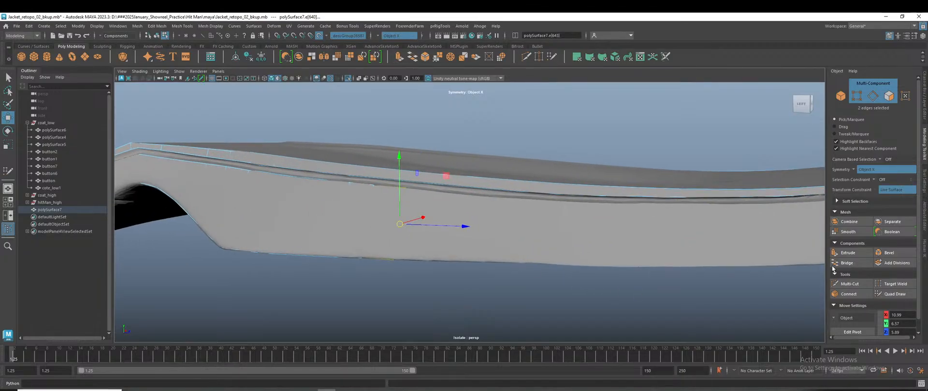
{"action": "left_click", "coordinate": [891, 294]}
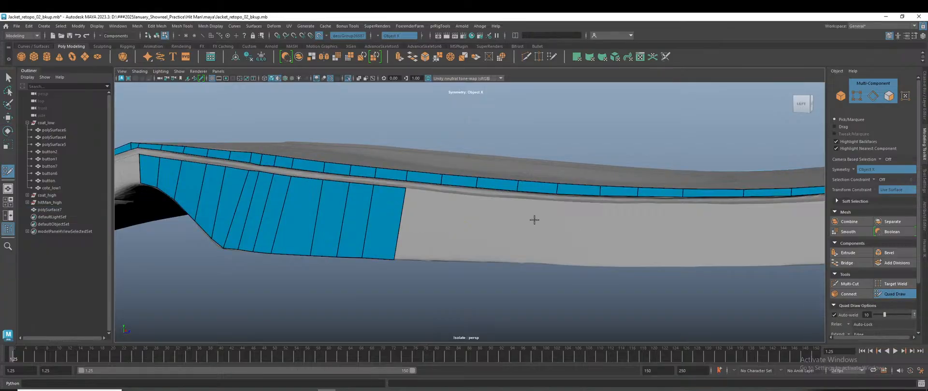
Step: Extrude a quad from the framed end edge of the side wall strip toward the toe
{"action": "scroll", "coordinate": [516, 217], "scroll_direction": "down", "scroll_amount": 9}
{"action": "left_click_drag", "start_coordinate": [501, 216], "coordinate": [454, 237], "text": "alt"}
{"action": "scroll", "coordinate": [454, 237], "scroll_direction": "up", "scroll_amount": 4}
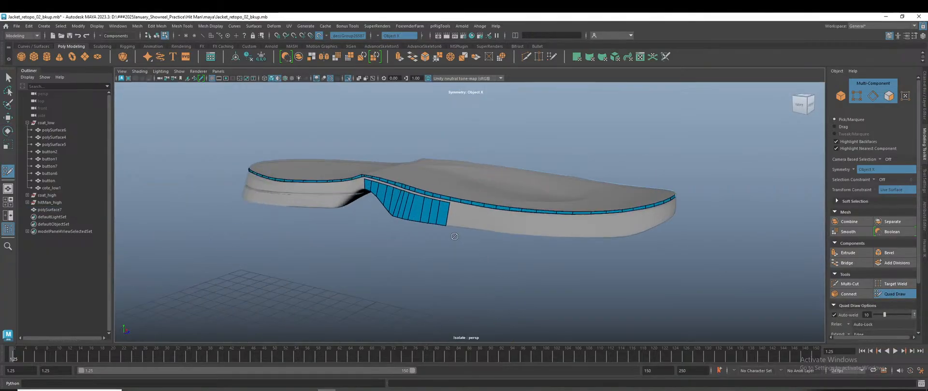
{"action": "scroll", "coordinate": [454, 236], "scroll_direction": "up", "scroll_amount": 6}
{"action": "middle_click_drag", "start_coordinate": [438, 230], "coordinate": [434, 228], "text": "alt"}
{"action": "key", "text": "Tab"}
{"action": "left_click_drag", "start_coordinate": [386, 214], "coordinate": [420, 216]}
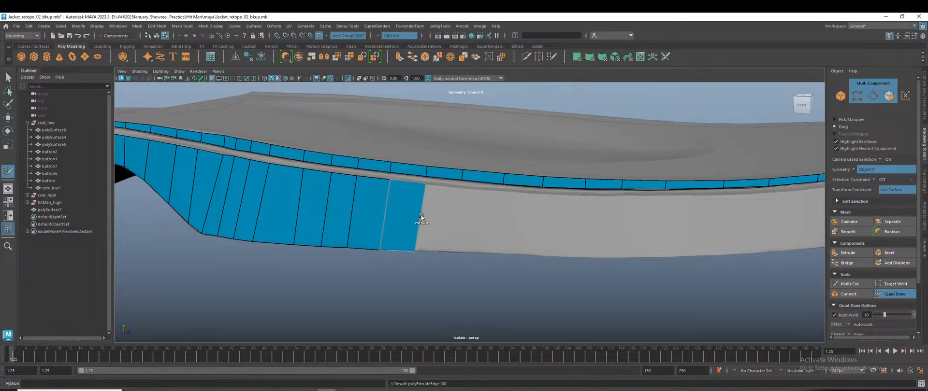
Step: Extend the side wall strip by three quads, placing their lower corners on the sole's bottom edge
{"action": "left_click_drag", "start_coordinate": [417, 247], "coordinate": [449, 258], "text": "alt"}
{"action": "key", "text": "Tab"}
{"action": "mouse_move", "coordinate": [426, 224]}
{"action": "left_mouse_down"}
{"action": "mouse_move", "coordinate": [461, 227]}
{"action": "mouse_move", "coordinate": [453, 243]}
{"action": "left_mouse_up"}
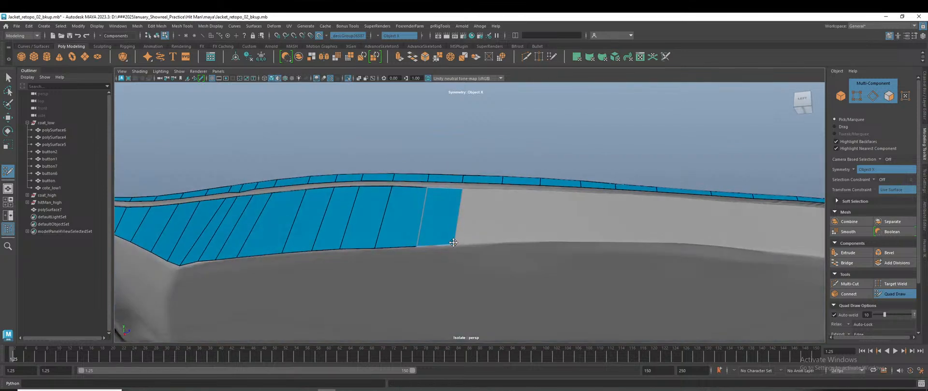
{"action": "left_click_drag", "start_coordinate": [500, 231], "coordinate": [500, 257], "text": "alt"}
{"action": "left_click_drag", "start_coordinate": [465, 215], "coordinate": [534, 239]}
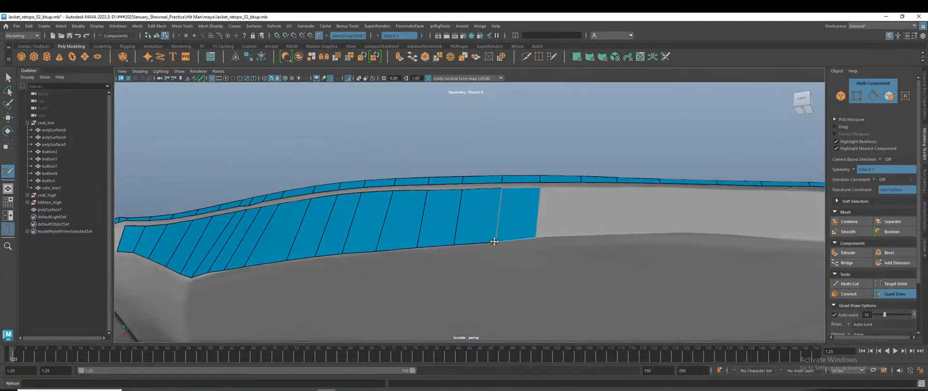
Step: Extrude six more quads along the forefoot side wall, stopping before the toe curve
{"action": "left_click_drag", "start_coordinate": [494, 240], "coordinate": [558, 251], "text": "alt"}
{"action": "left_click_drag", "start_coordinate": [390, 217], "coordinate": [507, 271], "text": "alt"}
{"action": "right_click_drag", "start_coordinate": [577, 250], "coordinate": [685, 305], "text": "alt"}
{"action": "middle_click_drag", "start_coordinate": [686, 306], "coordinate": [591, 293], "text": "alt"}
{"action": "right_click_drag", "start_coordinate": [493, 268], "coordinate": [557, 294], "text": "alt"}
{"action": "key", "text": "Tab"}
{"action": "mouse_move", "coordinate": [403, 206]}
{"action": "left_mouse_down"}
{"action": "mouse_move", "coordinate": [471, 203]}
{"action": "mouse_move", "coordinate": [461, 201]}
{"action": "left_mouse_up"}
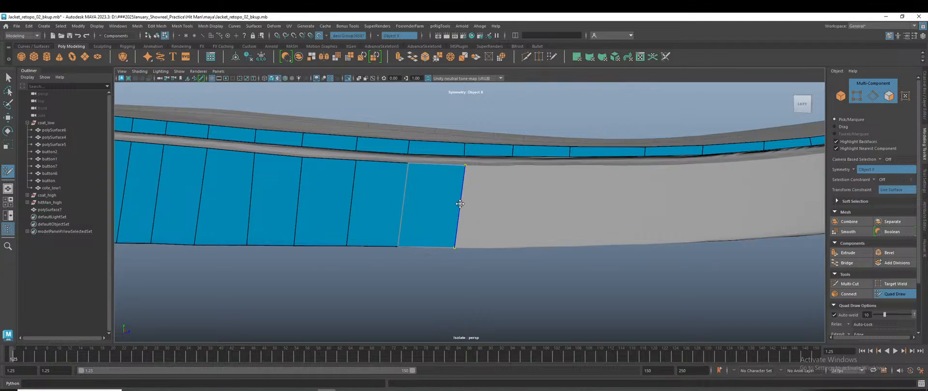
{"action": "middle_click_drag", "start_coordinate": [562, 240], "coordinate": [521, 247], "text": "alt"}
{"action": "mouse_move", "coordinate": [420, 204]}
{"action": "left_mouse_down"}
{"action": "mouse_move", "coordinate": [501, 221]}
{"action": "mouse_move", "coordinate": [598, 218]}
{"action": "left_mouse_up"}
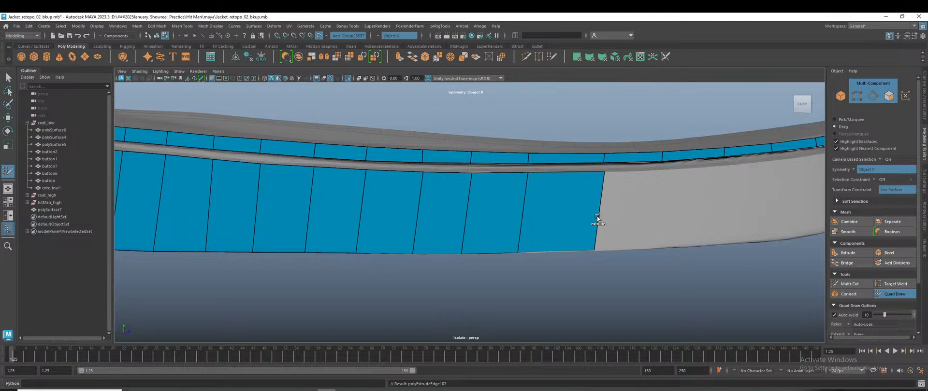
{"action": "middle_click_drag", "start_coordinate": [598, 217], "coordinate": [507, 216], "text": "alt"}
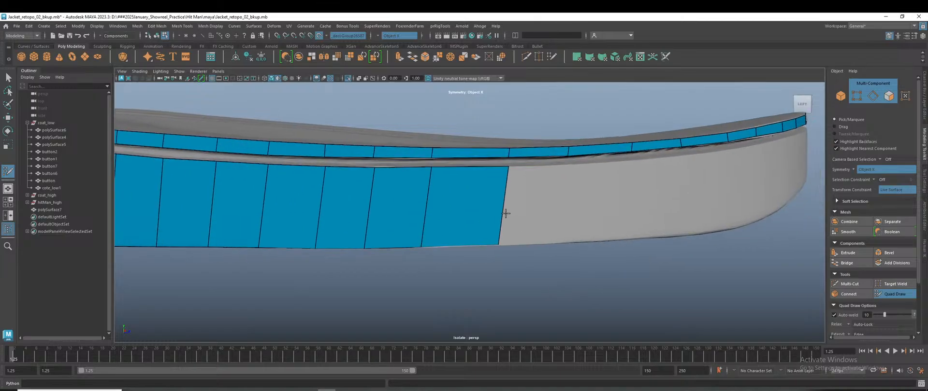
{"action": "left_click_drag", "start_coordinate": [503, 208], "coordinate": [627, 204]}
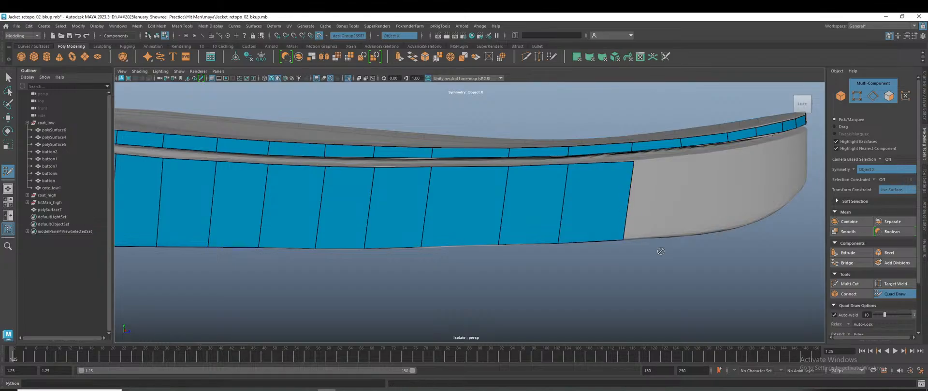
Step: Slide the lower corners of the last quads toward the toe along the bottom edge so their vertical edges stand upright
{"action": "scroll", "coordinate": [614, 256], "scroll_direction": "down", "scroll_amount": 2}
{"action": "scroll", "coordinate": [614, 257], "scroll_direction": "down", "scroll_amount": 7}
{"action": "mouse_move", "coordinate": [542, 279]}
{"action": "left_mouse_down", "text": "alt"}
{"action": "mouse_move", "coordinate": [525, 280]}
{"action": "mouse_move", "coordinate": [543, 267]}
{"action": "left_mouse_up", "text": "alt"}
{"action": "scroll", "coordinate": [544, 266], "scroll_direction": "up", "scroll_amount": 6}
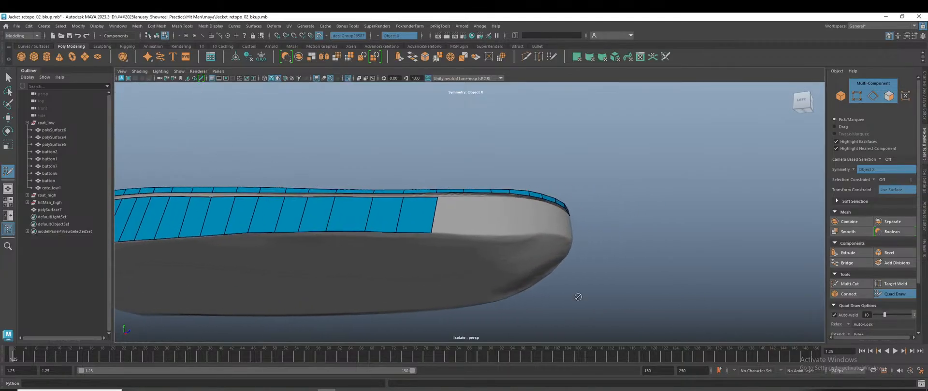
{"action": "scroll", "coordinate": [509, 286], "scroll_direction": "up", "scroll_amount": 2}
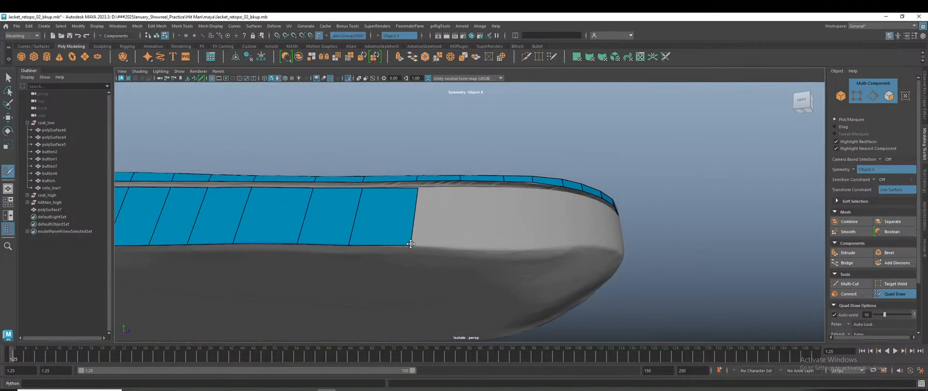
{"action": "left_click_drag", "start_coordinate": [449, 244], "coordinate": [461, 260], "text": "alt"}
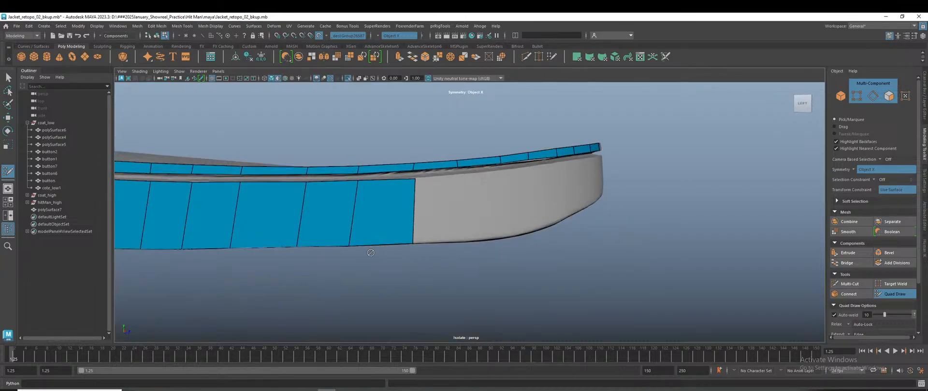
{"action": "left_click_drag", "start_coordinate": [347, 238], "coordinate": [353, 237]}
{"action": "mouse_move", "coordinate": [545, 277]}
{"action": "left_mouse_down", "text": "alt"}
{"action": "mouse_move", "coordinate": [469, 263]}
{"action": "mouse_move", "coordinate": [510, 304]}
{"action": "mouse_move", "coordinate": [387, 242]}
{"action": "left_mouse_up", "text": "alt"}
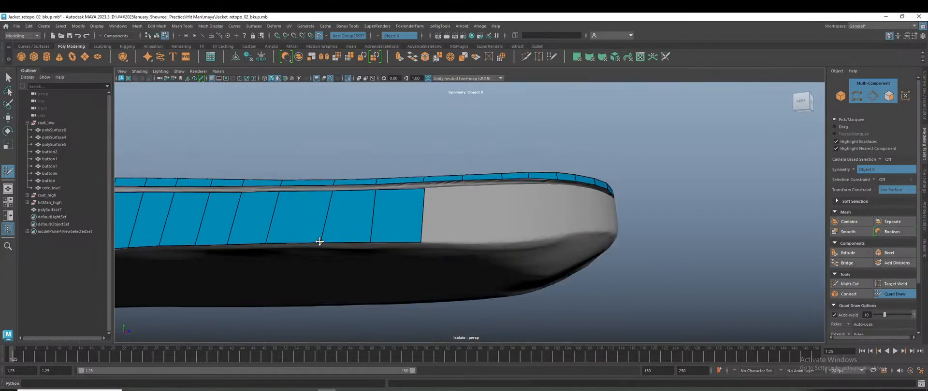
Step: Extrude an upright quad from the strip's end edge into the start of the toe curve
{"action": "mouse_move", "coordinate": [511, 285]}
{"action": "left_mouse_down", "text": "alt"}
{"action": "mouse_move", "coordinate": [406, 265]}
{"action": "mouse_move", "coordinate": [483, 292]}
{"action": "left_mouse_up", "text": "alt"}
{"action": "right_click_drag", "start_coordinate": [483, 292], "coordinate": [631, 295], "text": "alt"}
{"action": "middle_click_drag", "start_coordinate": [537, 266], "coordinate": [522, 283], "text": "alt"}
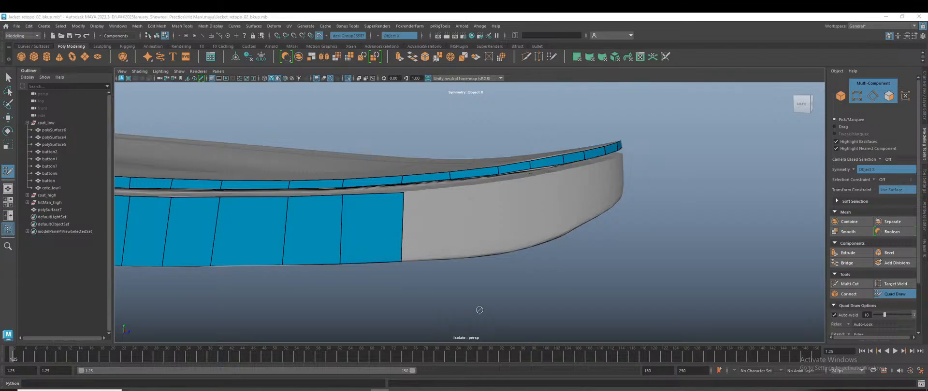
{"action": "left_click_drag", "start_coordinate": [404, 219], "coordinate": [452, 217], "text": "ctrl"}
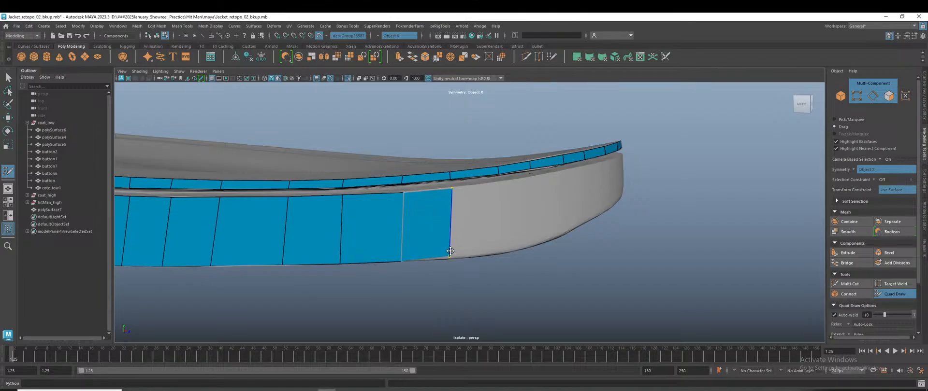
Step: Extrude one more quad from the strip's end edge around the toe curve, with its lower corner on the sole's bottom edge
{"action": "left_click_drag", "start_coordinate": [450, 225], "coordinate": [500, 218], "text": "ctrl"}
{"action": "left_click_drag", "start_coordinate": [503, 253], "coordinate": [515, 288], "text": "alt"}
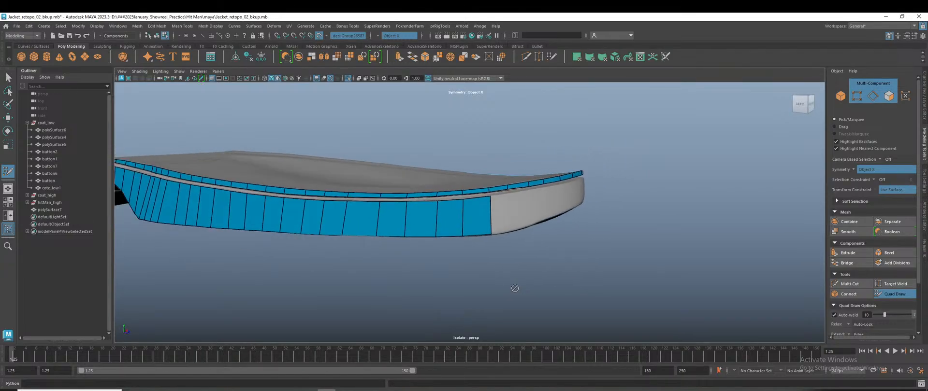
{"action": "middle_click_drag", "start_coordinate": [552, 285], "coordinate": [503, 293], "text": "alt"}
{"action": "right_click_drag", "start_coordinate": [503, 294], "coordinate": [592, 333], "text": "alt"}
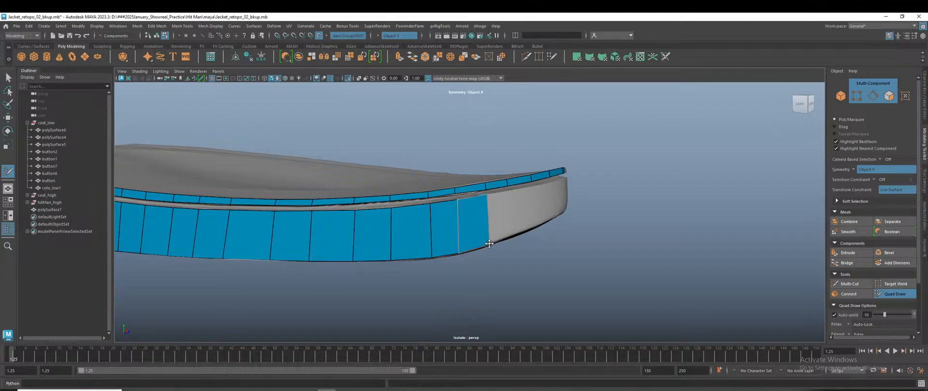
{"action": "left_click_drag", "start_coordinate": [492, 242], "coordinate": [466, 265], "text": "alt"}
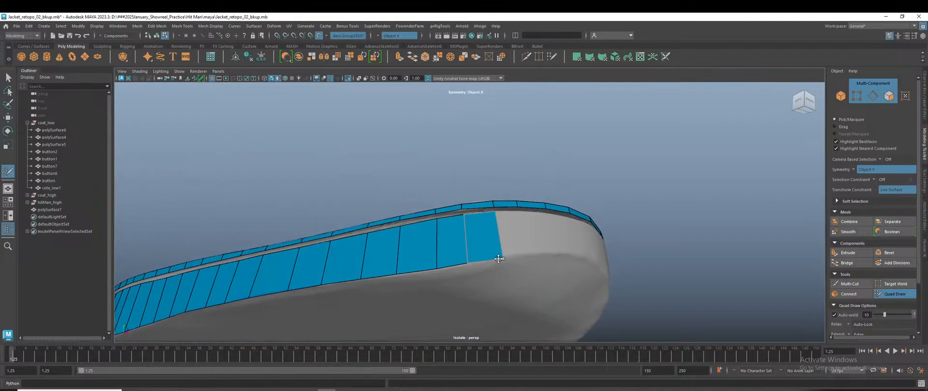
{"action": "left_click_drag", "start_coordinate": [502, 257], "coordinate": [505, 292], "text": "alt"}
{"action": "right_click_drag", "start_coordinate": [505, 291], "coordinate": [766, 338], "text": "alt"}
{"action": "left_click_drag", "start_coordinate": [602, 251], "coordinate": [593, 253], "text": "alt"}
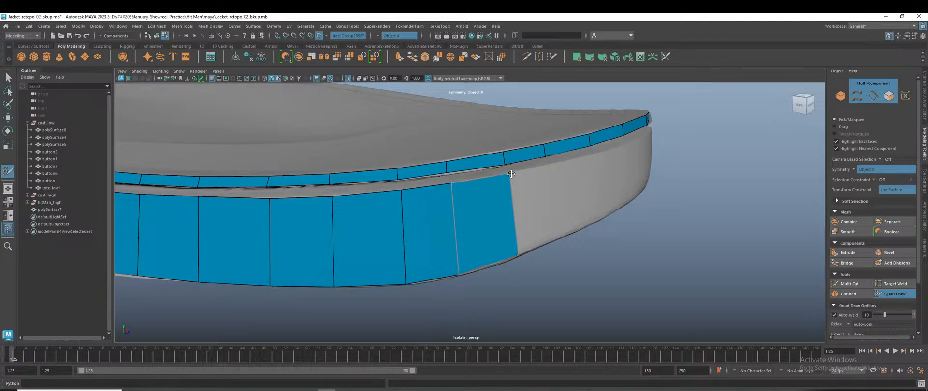
Step: Examine the side wall strip and the uncovered toe area of the sole from several angles and distances
{"action": "left_click_drag", "start_coordinate": [524, 226], "coordinate": [565, 162], "text": "alt"}
{"action": "right_click_drag", "start_coordinate": [531, 193], "coordinate": [319, 248], "text": "alt"}
{"action": "right_click_drag", "start_coordinate": [401, 251], "coordinate": [358, 255], "text": "alt"}
{"action": "left_click_drag", "start_coordinate": [503, 251], "coordinate": [400, 259], "text": "alt"}
{"action": "middle_click_drag", "start_coordinate": [400, 259], "coordinate": [462, 290], "text": "alt"}
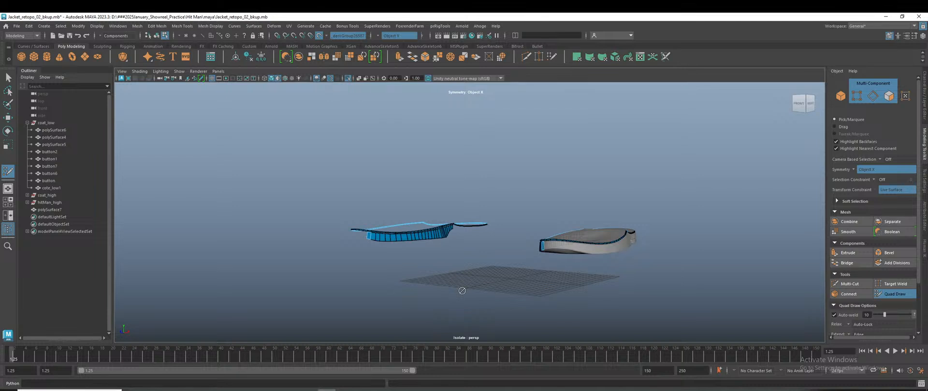
{"action": "scroll", "coordinate": [454, 287], "scroll_direction": "up", "scroll_amount": 5}
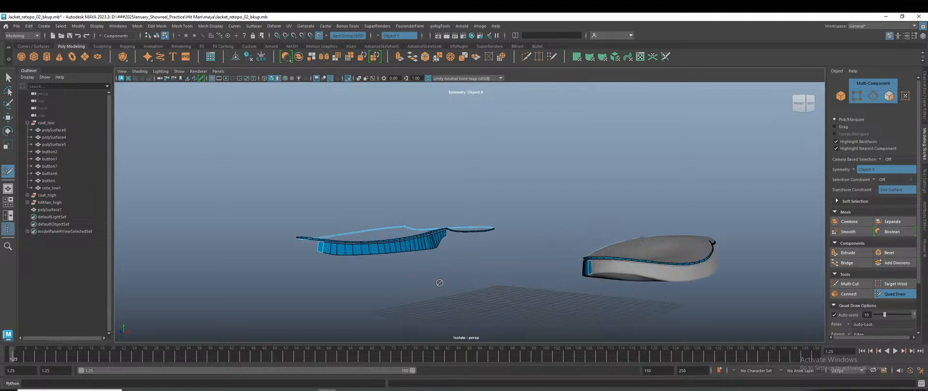
{"action": "left_click_drag", "start_coordinate": [433, 280], "coordinate": [565, 295], "text": "alt"}
{"action": "scroll", "coordinate": [565, 296], "scroll_direction": "up", "scroll_amount": 6}
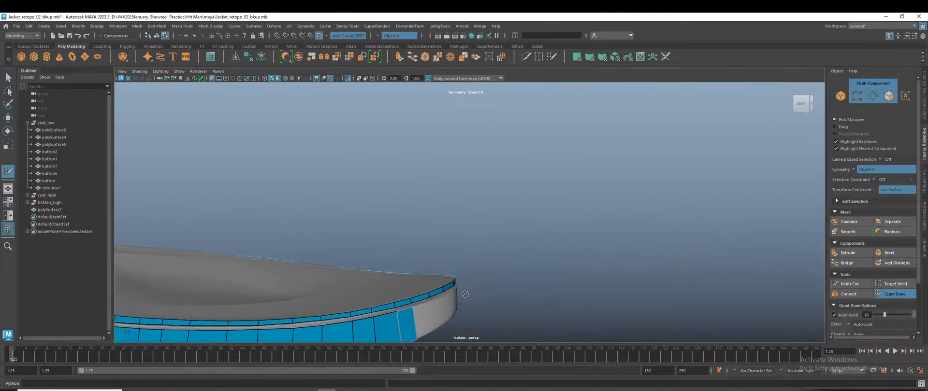
{"action": "scroll", "coordinate": [496, 181], "scroll_direction": "up", "scroll_amount": 3}
{"action": "left_click_drag", "start_coordinate": [536, 289], "coordinate": [458, 294], "text": "alt"}
{"action": "middle_click_drag", "start_coordinate": [584, 305], "coordinate": [285, 236], "text": "alt"}
{"action": "middle_click_drag", "start_coordinate": [506, 269], "coordinate": [438, 259], "text": "alt"}
{"action": "scroll", "coordinate": [575, 251], "scroll_direction": "down", "scroll_amount": 4}
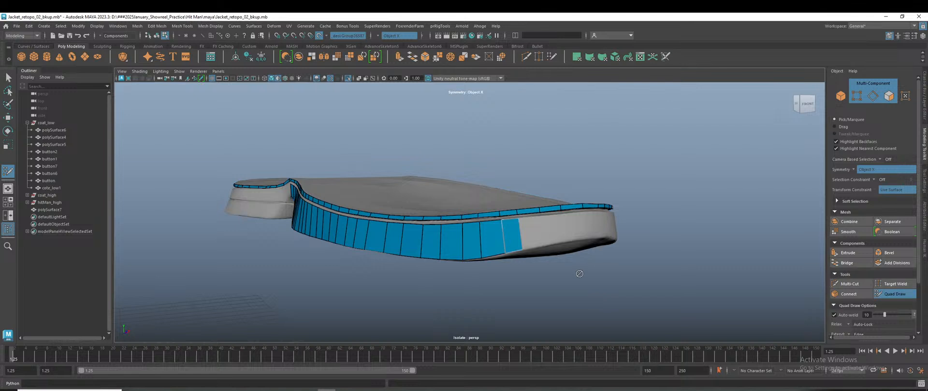
Step: Extrude three more quads from the strip's end edge around the toe corner toward the front of the sole
{"action": "scroll", "coordinate": [576, 267], "scroll_direction": "up", "scroll_amount": 2}
{"action": "middle_click_drag", "start_coordinate": [576, 267], "coordinate": [504, 242], "text": "alt"}
{"action": "left_click_drag", "start_coordinate": [503, 242], "coordinate": [522, 257], "text": "alt"}
{"action": "scroll", "coordinate": [522, 257], "scroll_direction": "down", "scroll_amount": 5}
{"action": "middle_click_drag", "start_coordinate": [465, 206], "coordinate": [456, 182], "text": "alt"}
{"action": "scroll", "coordinate": [442, 278], "scroll_direction": "up", "scroll_amount": 5}
{"action": "scroll", "coordinate": [455, 183], "scroll_direction": "up", "scroll_amount": 2}
{"action": "key", "text": "Tab"}
{"action": "left_click_drag", "start_coordinate": [384, 256], "coordinate": [426, 251]}
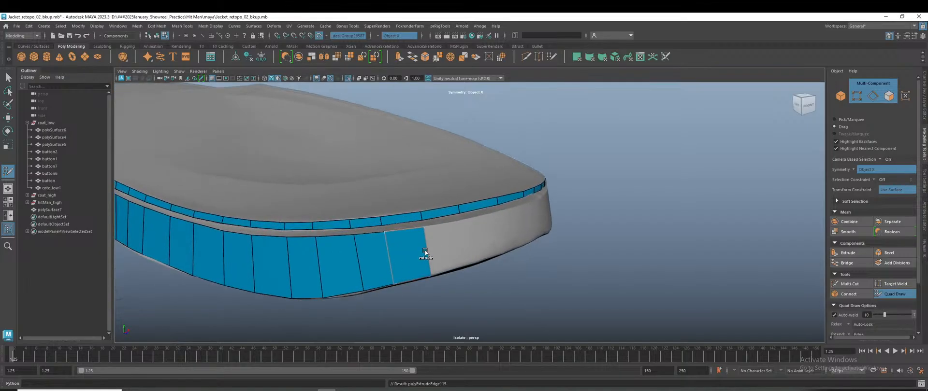
{"action": "key", "text": "Tab"}
{"action": "left_click_drag", "start_coordinate": [424, 250], "coordinate": [491, 239]}
{"action": "key", "text": "Tab"}
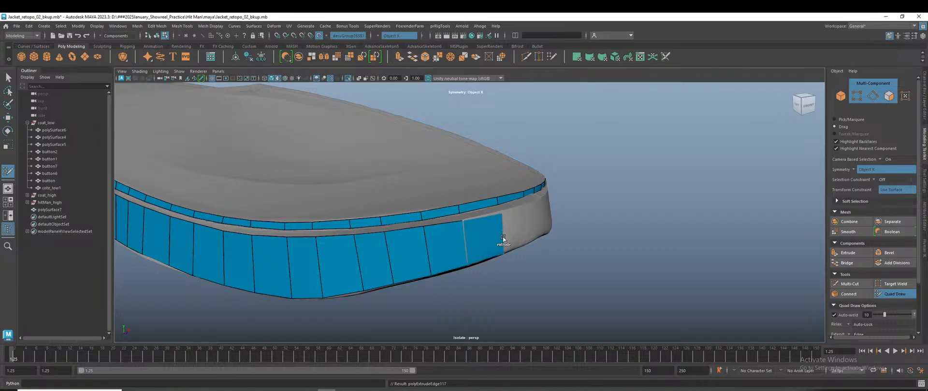
Step: Extrude two more quads across the front of the toe and adjust their lower corners along the sole's bottom edge
{"action": "left_click_drag", "start_coordinate": [503, 236], "coordinate": [478, 271], "text": "alt"}
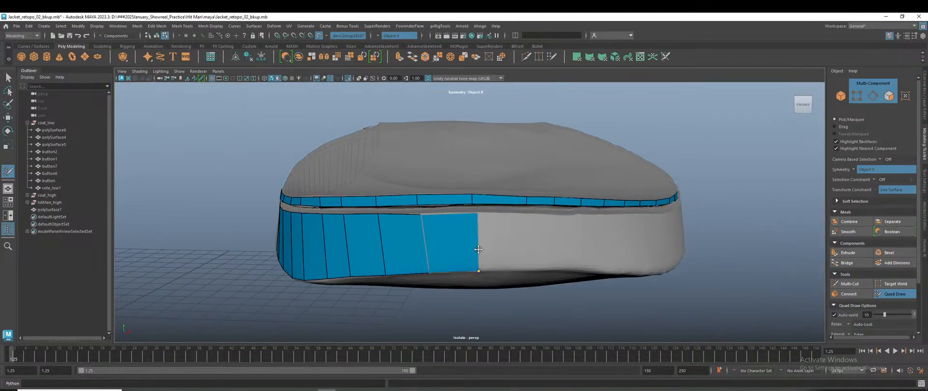
{"action": "left_click_drag", "start_coordinate": [478, 244], "coordinate": [527, 244]}
{"action": "key", "text": "Tab"}
{"action": "left_click_drag", "start_coordinate": [527, 271], "coordinate": [526, 270]}
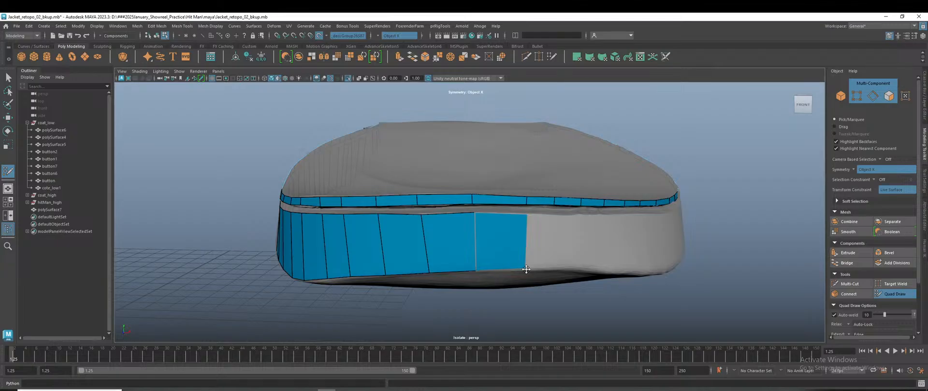
{"action": "left_click_drag", "start_coordinate": [526, 245], "coordinate": [552, 244]}
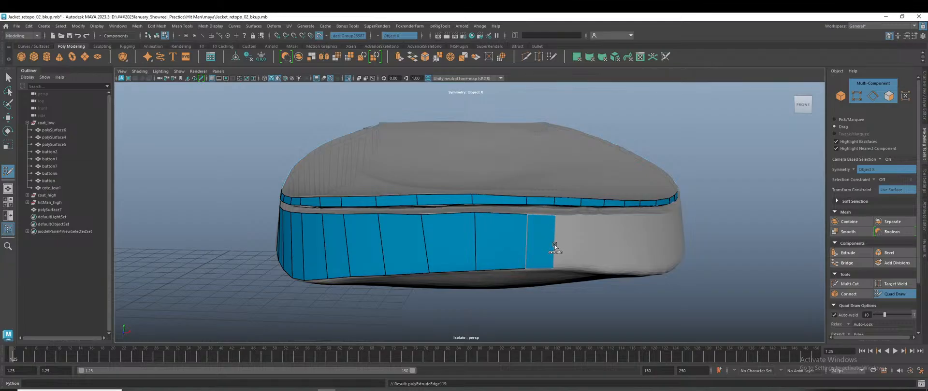
{"action": "left_click_drag", "start_coordinate": [554, 269], "coordinate": [552, 269]}
{"action": "right_click_drag", "start_coordinate": [546, 300], "coordinate": [516, 283], "text": "alt"}
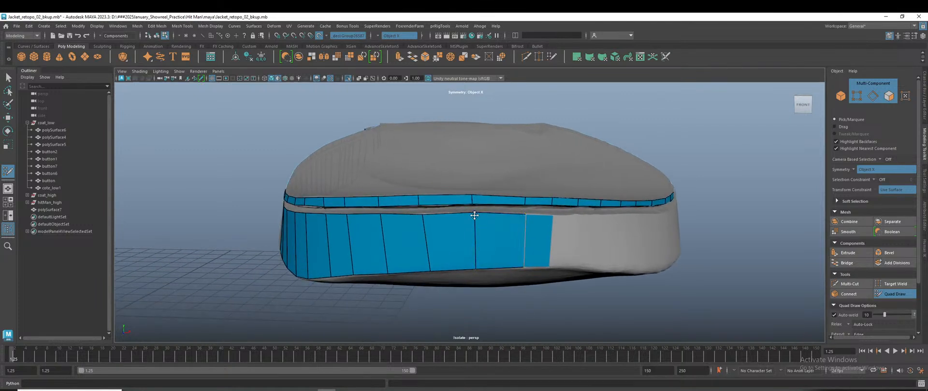
{"action": "scroll", "coordinate": [435, 216], "scroll_direction": "up", "scroll_amount": 2}
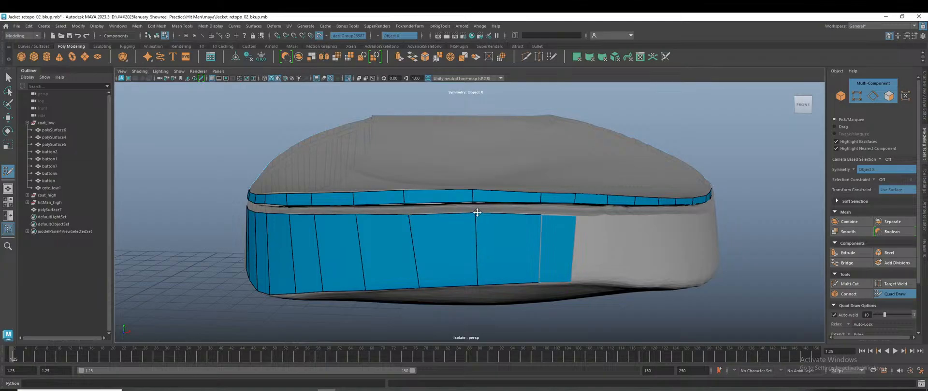
{"action": "right_click_drag", "start_coordinate": [478, 213], "coordinate": [420, 297], "text": "alt"}
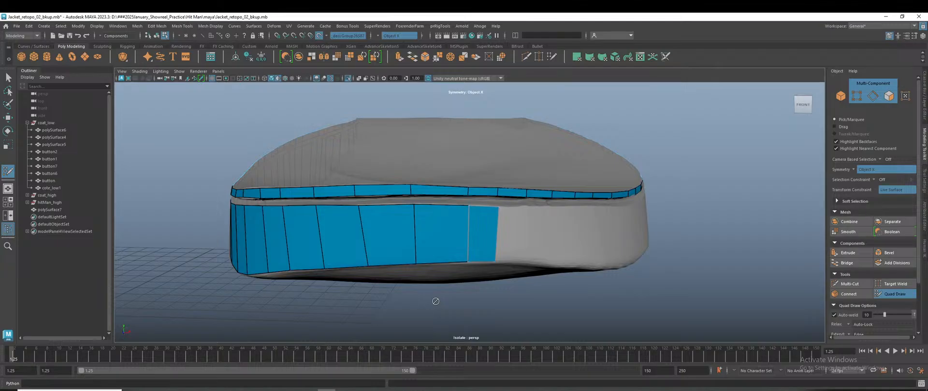
Step: Leave Quad Draw for object mode and check the retopology mesh against the sole by selecting and deselecting it
{"action": "scroll", "coordinate": [438, 299], "scroll_direction": "down", "scroll_amount": 9}
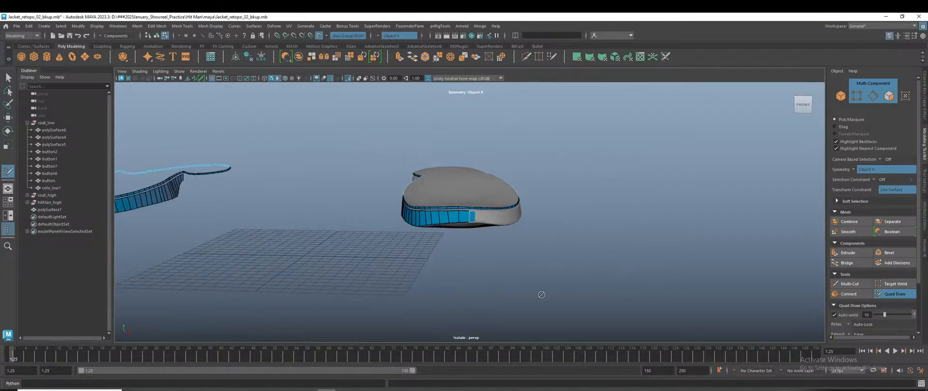
{"action": "key", "text": "w"}
{"action": "right_click_drag", "start_coordinate": [585, 165], "coordinate": [623, 154]}
{"action": "left_click", "coordinate": [478, 269]}
{"action": "mouse_move", "coordinate": [477, 269]}
{"action": "left_mouse_down", "text": "alt"}
{"action": "mouse_move", "coordinate": [557, 270]}
{"action": "mouse_move", "coordinate": [381, 288]}
{"action": "mouse_move", "coordinate": [408, 261]}
{"action": "left_mouse_up", "text": "alt"}
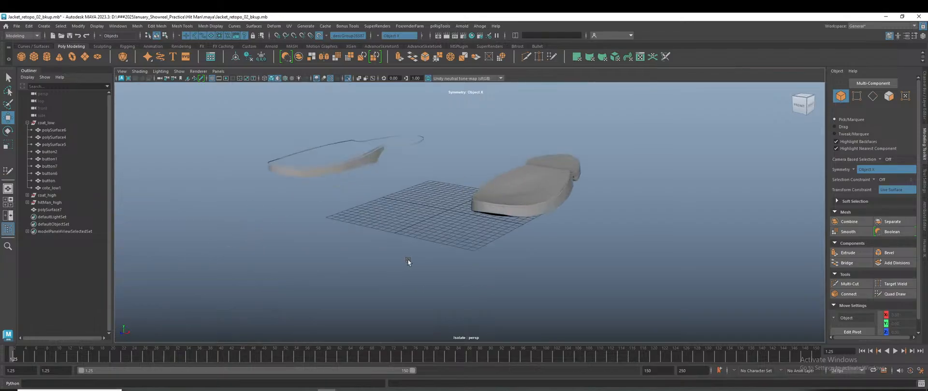
{"action": "scroll", "coordinate": [409, 261], "scroll_direction": "up", "scroll_amount": 6}
{"action": "middle_click_drag", "start_coordinate": [556, 256], "coordinate": [466, 289], "text": "alt"}
{"action": "scroll", "coordinate": [465, 289], "scroll_direction": "up", "scroll_amount": 2}
{"action": "left_click", "coordinate": [445, 262]}
{"action": "scroll", "coordinate": [451, 274], "scroll_direction": "down", "scroll_amount": 3}
{"action": "scroll", "coordinate": [455, 276], "scroll_direction": "down", "scroll_amount": 2}
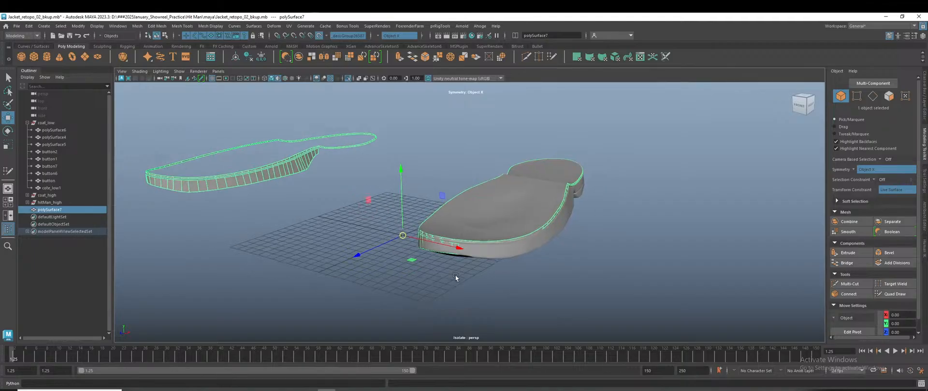
{"action": "left_click", "coordinate": [574, 285]}
{"action": "scroll", "coordinate": [463, 284], "scroll_direction": "down", "scroll_amount": 5}
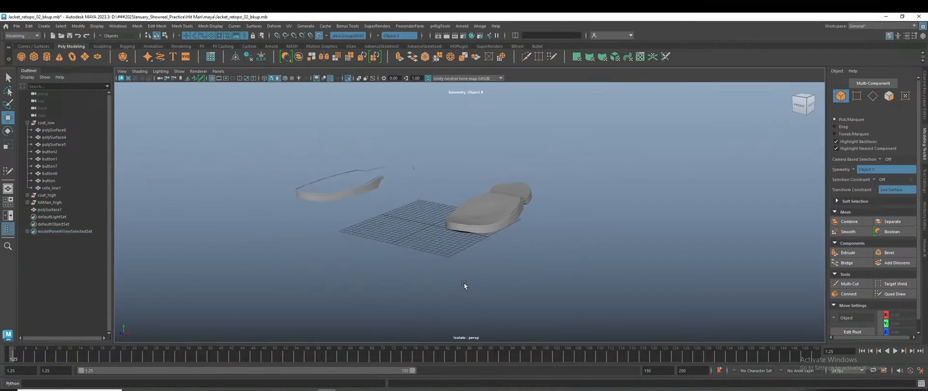
Step: Switch to a two-pane side-by-side layout and frame the character's feet in the front view
{"action": "left_click", "coordinate": [8, 216]}
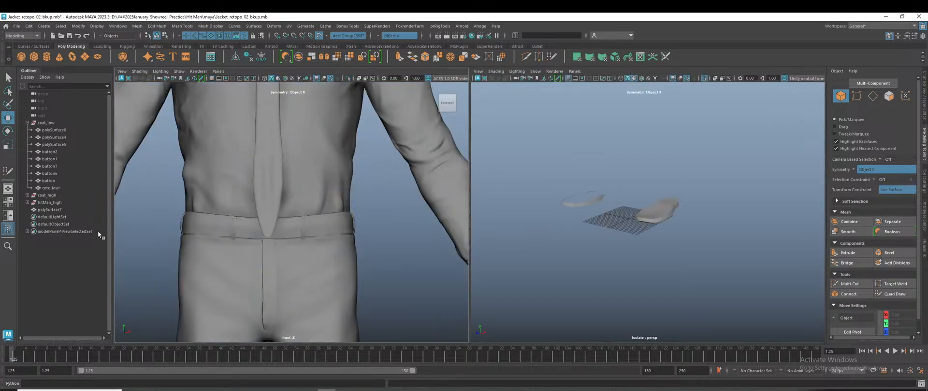
{"action": "scroll", "coordinate": [325, 245], "scroll_direction": "down", "scroll_amount": 8}
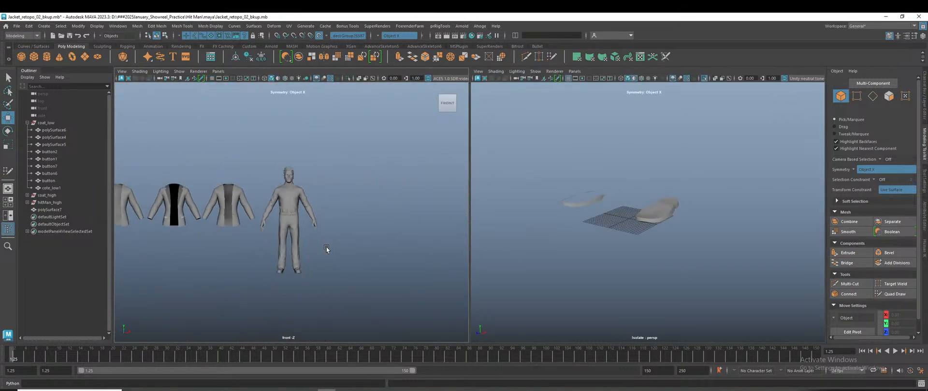
{"action": "scroll", "coordinate": [309, 286], "scroll_direction": "up", "scroll_amount": 3}
{"action": "middle_click_drag", "start_coordinate": [349, 275], "coordinate": [378, 161], "text": "alt"}
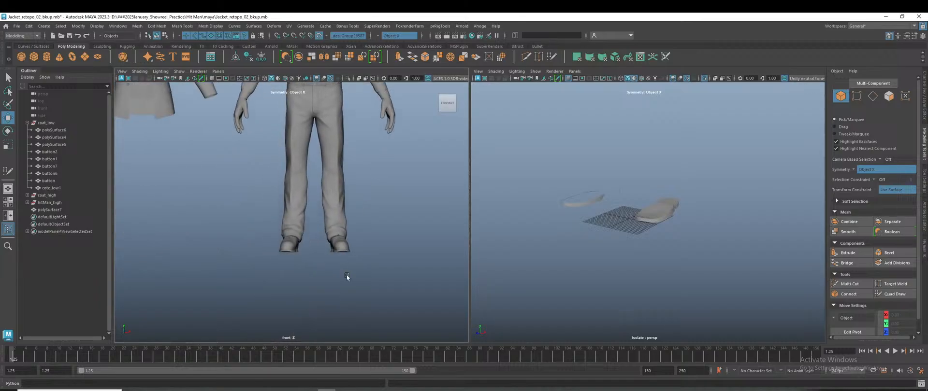
{"action": "right_click_drag", "start_coordinate": [352, 260], "coordinate": [411, 253], "text": "alt"}
Step: Select the sole retopology mesh polySurface7 in the isolated perspective view
{"action": "left_click_drag", "start_coordinate": [558, 162], "coordinate": [705, 276]}
{"action": "scroll", "coordinate": [378, 312], "scroll_direction": "down", "scroll_amount": 1}
{"action": "scroll", "coordinate": [374, 317], "scroll_direction": "up", "scroll_amount": 3}
{"action": "scroll", "coordinate": [368, 317], "scroll_direction": "down", "scroll_amount": 3}
{"action": "left_click_drag", "start_coordinate": [362, 317], "coordinate": [355, 315], "text": "alt"}
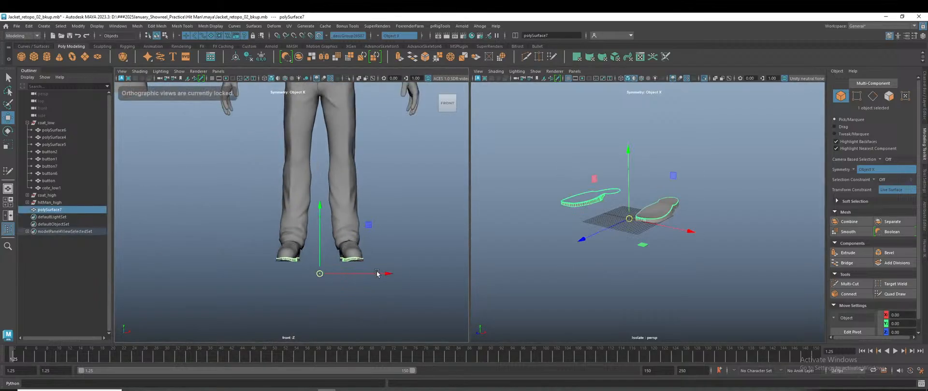
Step: Create a new camera for the pane showing the character's front view
{"action": "key", "text": "space"}
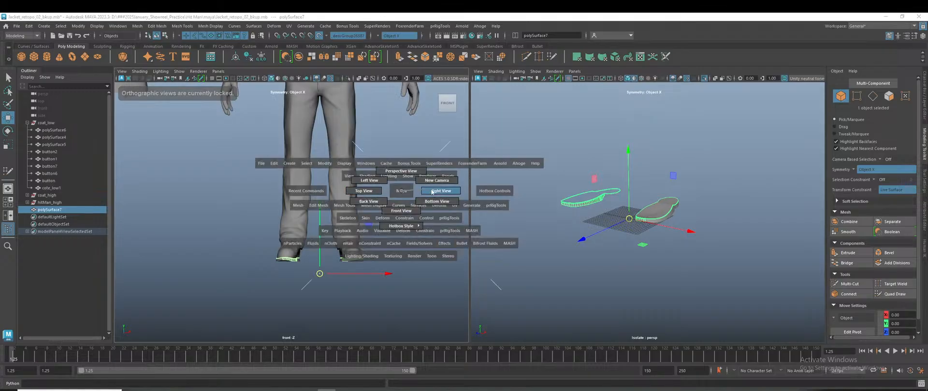
{"action": "left_click_drag", "start_coordinate": [431, 192], "coordinate": [436, 181]}
{"action": "scroll", "coordinate": [340, 276], "scroll_direction": "down", "scroll_amount": 3}
{"action": "scroll", "coordinate": [340, 276], "scroll_direction": "up", "scroll_amount": 2}
{"action": "key", "text": "space"}
{"action": "key", "text": "space"}
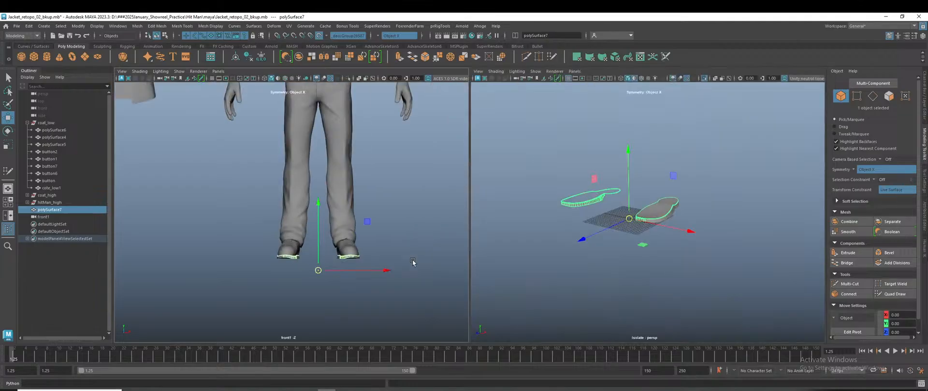
Step: Switch the character pane to the perspective view and give it its own new camera, framed on the feet
{"action": "key", "text": "space"}
{"action": "left_click_drag", "start_coordinate": [389, 241], "coordinate": [388, 255]}
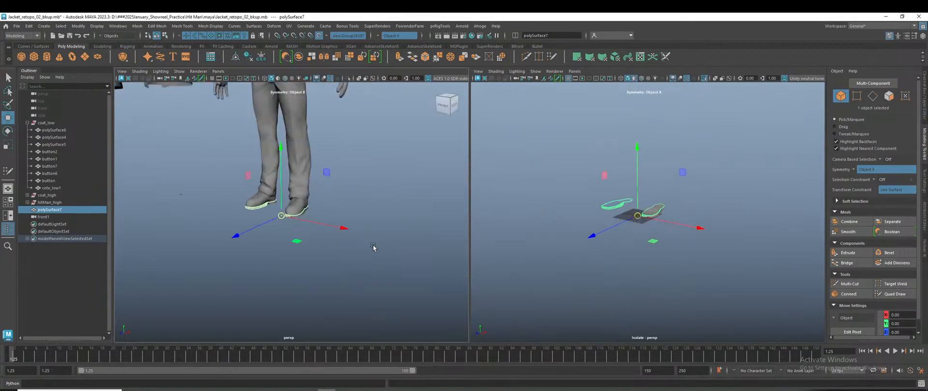
{"action": "key", "text": "shift+f"}
{"action": "key", "text": "space"}
{"action": "left_click_drag", "start_coordinate": [376, 228], "coordinate": [406, 224]}
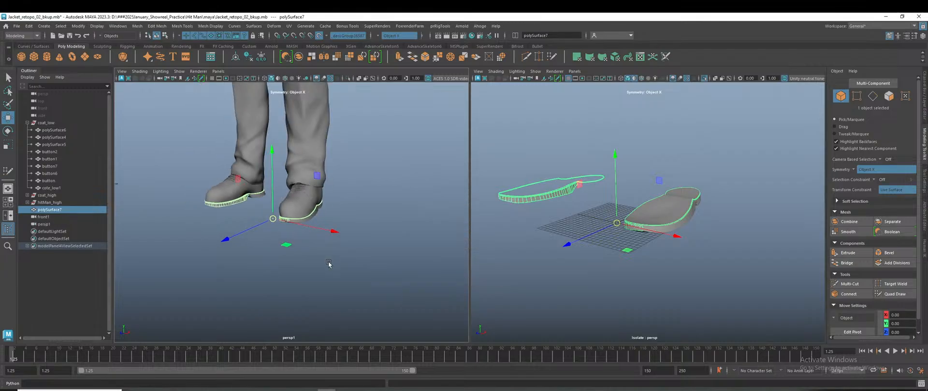
{"action": "left_click_drag", "start_coordinate": [332, 271], "coordinate": [280, 213], "text": "alt"}
Step: Isolate the retopology mesh in the new camera's pane and shrink that pane to give the sole view more width
{"action": "key", "text": "ctrl+1"}
{"action": "left_click", "coordinate": [296, 290]}
{"action": "left_click", "coordinate": [225, 184]}
{"action": "left_click", "coordinate": [223, 236]}
{"action": "left_click_drag", "start_coordinate": [470, 242], "coordinate": [406, 242]}
{"action": "scroll", "coordinate": [257, 269], "scroll_direction": "up", "scroll_amount": 4}
{"action": "scroll", "coordinate": [271, 288], "scroll_direction": "down", "scroll_amount": 1}
{"action": "left_click_drag", "start_coordinate": [271, 288], "coordinate": [315, 309], "text": "alt"}
Step: Select polySurface7 in the sole view and reactivate Quad Draw
{"action": "left_click", "coordinate": [623, 235]}
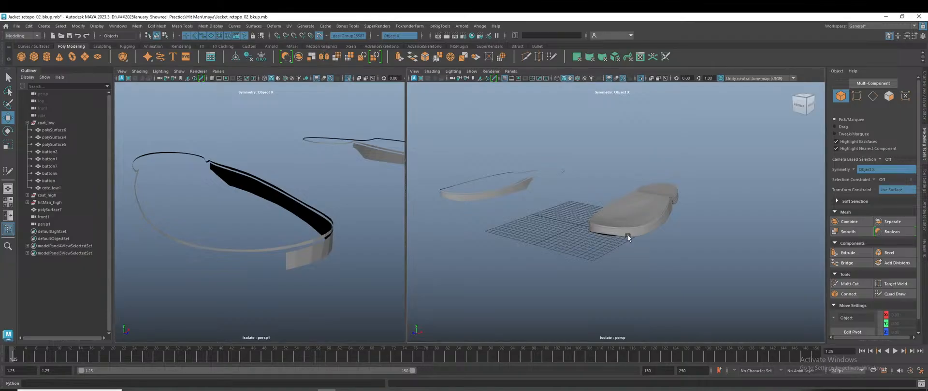
{"action": "left_click", "coordinate": [614, 230]}
{"action": "middle_click_drag", "start_coordinate": [679, 300], "coordinate": [661, 299], "text": "alt"}
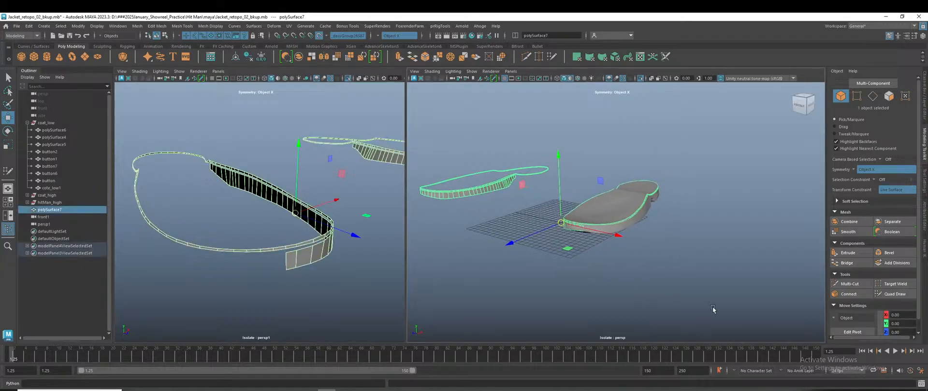
{"action": "left_click", "coordinate": [895, 294]}
{"action": "scroll", "coordinate": [544, 260], "scroll_direction": "up", "scroll_amount": 5}
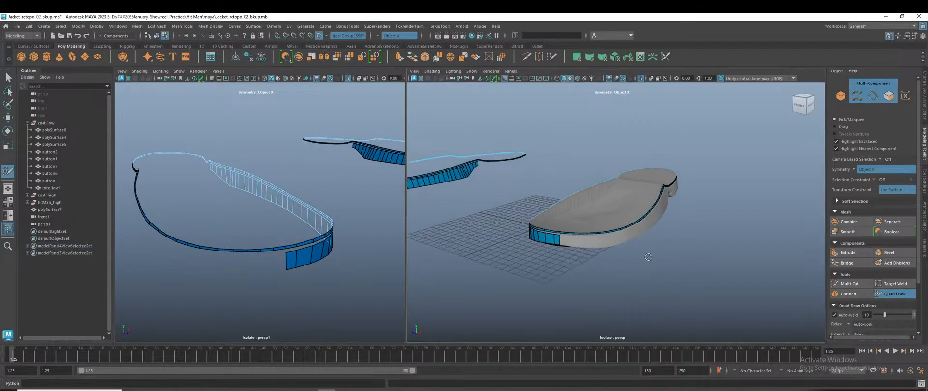
Step: Extend the side-wall quad strip around the sole's toe, fitting the last quad's lower corner to the wall's bottom edge
{"action": "scroll", "coordinate": [544, 259], "scroll_direction": "up", "scroll_amount": 6}
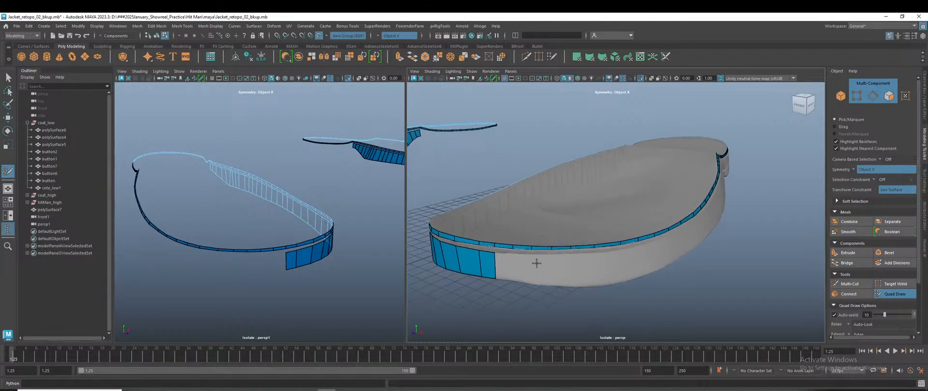
{"action": "left_click_drag", "start_coordinate": [538, 276], "coordinate": [663, 205], "text": "alt"}
{"action": "scroll", "coordinate": [543, 290], "scroll_direction": "up", "scroll_amount": 3}
{"action": "left_click_drag", "start_coordinate": [549, 269], "coordinate": [620, 231], "text": "alt"}
{"action": "left_click_drag", "start_coordinate": [526, 285], "coordinate": [572, 260], "text": "alt"}
{"action": "scroll", "coordinate": [534, 240], "scroll_direction": "up", "scroll_amount": 2}
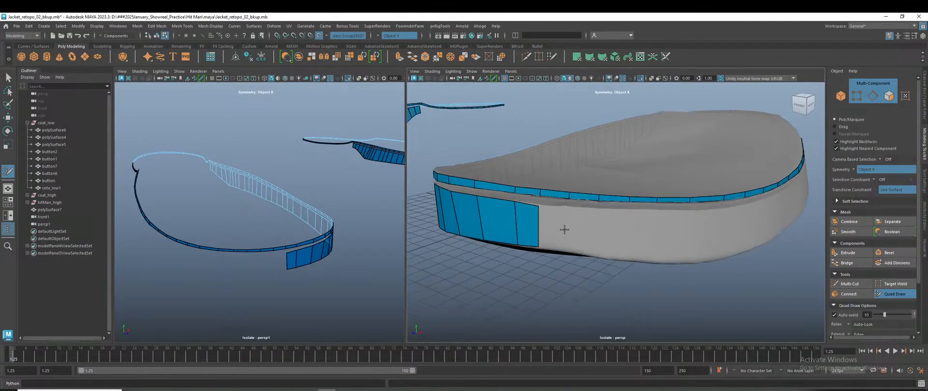
{"action": "left_click_drag", "start_coordinate": [541, 223], "coordinate": [625, 312]}
{"action": "middle_click_drag", "start_coordinate": [625, 312], "coordinate": [620, 188], "text": "alt"}
{"action": "scroll", "coordinate": [590, 290], "scroll_direction": "down", "scroll_amount": 1}
{"action": "left_click_drag", "start_coordinate": [590, 292], "coordinate": [596, 275], "text": "alt"}
{"action": "scroll", "coordinate": [595, 275], "scroll_direction": "up", "scroll_amount": 1}
{"action": "scroll", "coordinate": [595, 281], "scroll_direction": "up", "scroll_amount": 2}
{"action": "scroll", "coordinate": [593, 280], "scroll_direction": "down", "scroll_amount": 2}
{"action": "middle_click_drag", "start_coordinate": [594, 281], "coordinate": [610, 212], "text": "alt"}
{"action": "scroll", "coordinate": [605, 224], "scroll_direction": "up", "scroll_amount": 1}
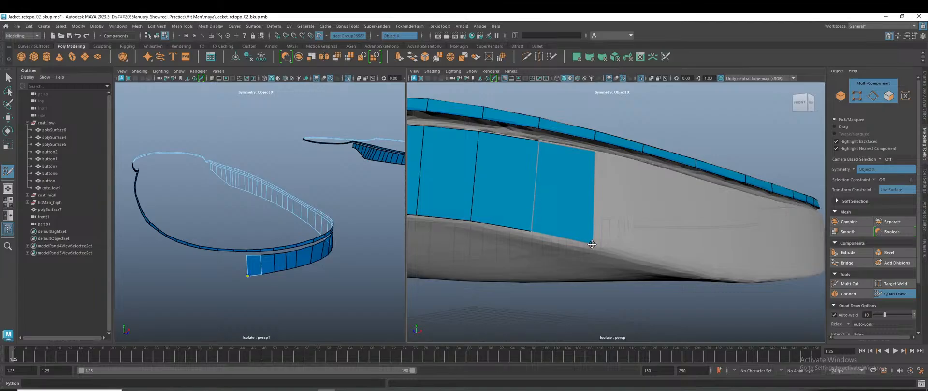
Step: Extrude two more quads from the strip's open end where the toe curves into the sole's outer side
{"action": "scroll", "coordinate": [646, 245], "scroll_direction": "down", "scroll_amount": 5}
{"action": "left_click_drag", "start_coordinate": [644, 243], "coordinate": [604, 252], "text": "alt"}
{"action": "right_click_drag", "start_coordinate": [603, 252], "coordinate": [737, 300], "text": "alt"}
{"action": "left_click_drag", "start_coordinate": [711, 283], "coordinate": [680, 299], "text": "alt"}
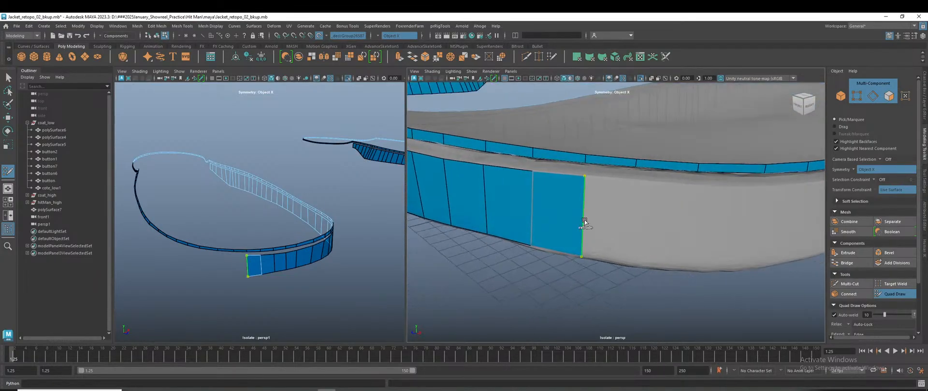
{"action": "left_click_drag", "start_coordinate": [604, 220], "coordinate": [635, 221]}
{"action": "left_click_drag", "start_coordinate": [636, 221], "coordinate": [628, 257], "text": "alt"}
{"action": "right_click_drag", "start_coordinate": [648, 253], "coordinate": [475, 216], "text": "alt"}
{"action": "left_click_drag", "start_coordinate": [589, 253], "coordinate": [533, 264], "text": "alt"}
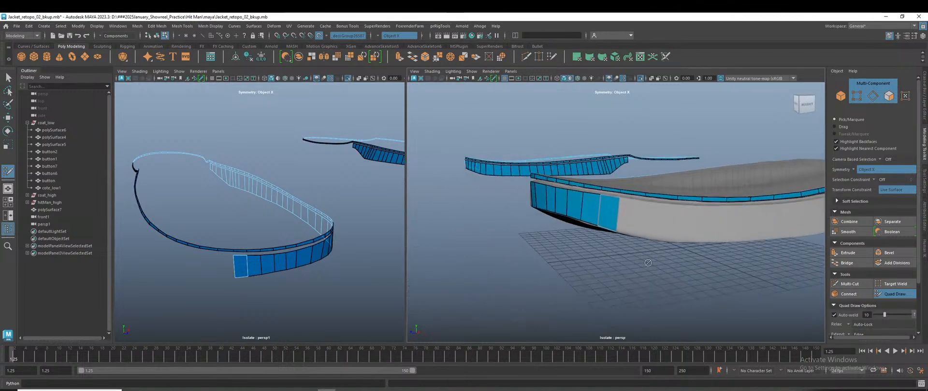
{"action": "right_click_drag", "start_coordinate": [661, 287], "coordinate": [759, 301], "text": "alt"}
{"action": "left_click_drag", "start_coordinate": [631, 214], "coordinate": [679, 222]}
{"action": "right_click_drag", "start_coordinate": [700, 292], "coordinate": [556, 256], "text": "alt"}
{"action": "left_click_drag", "start_coordinate": [546, 252], "coordinate": [590, 280], "text": "alt"}
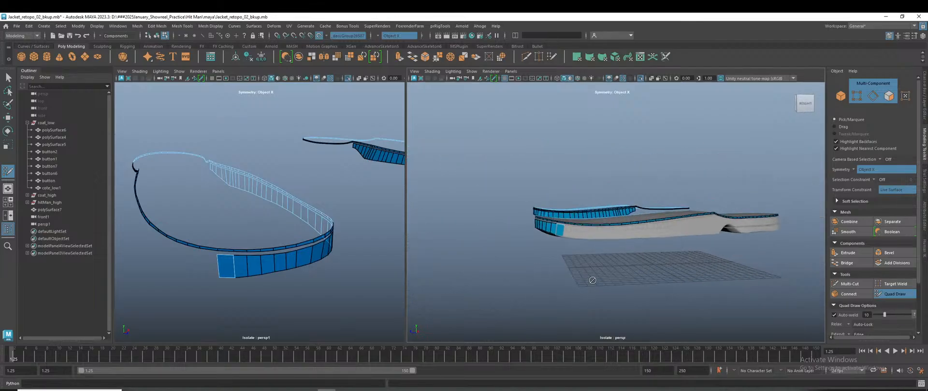
Step: Continue the strip with three quads along the front part of the sole's outer side wall
{"action": "scroll", "coordinate": [604, 260], "scroll_direction": "up", "scroll_amount": 3}
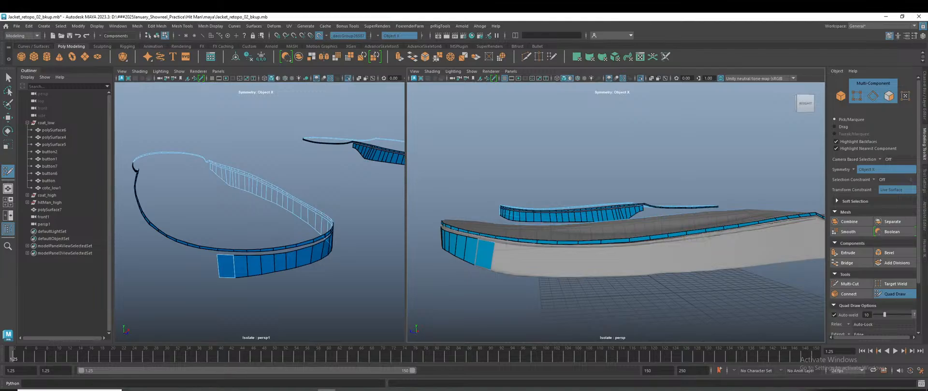
{"action": "scroll", "coordinate": [478, 274], "scroll_direction": "up", "scroll_amount": 2}
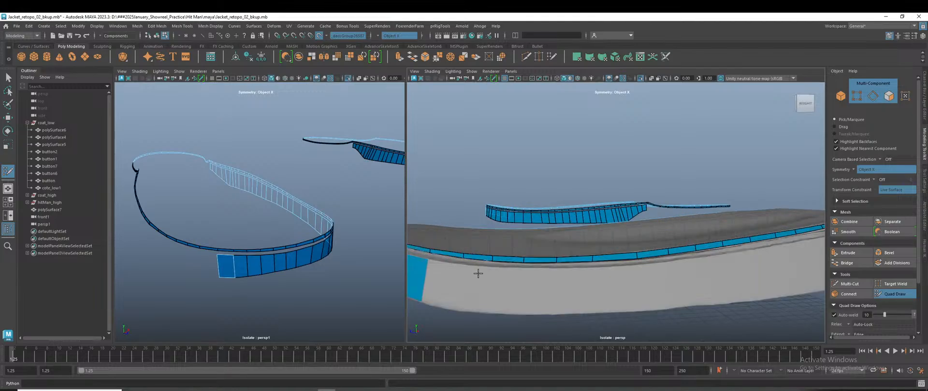
{"action": "left_click_drag", "start_coordinate": [481, 300], "coordinate": [547, 274], "text": "alt"}
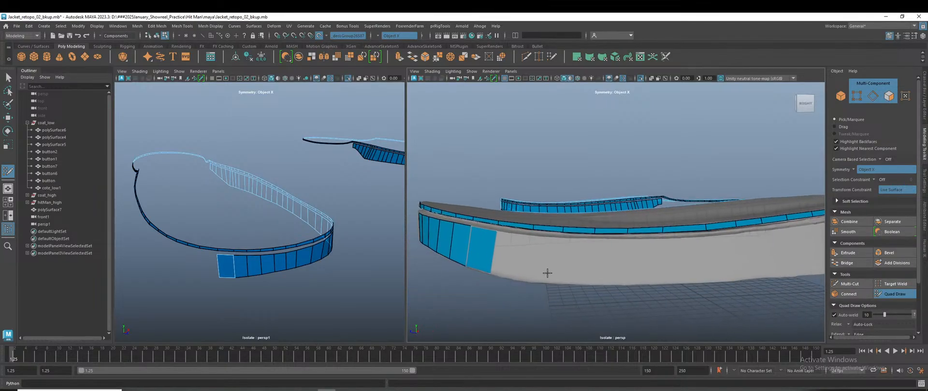
{"action": "mouse_move", "coordinate": [547, 273]}
{"action": "left_mouse_down", "text": "alt"}
{"action": "mouse_move", "coordinate": [507, 265]}
{"action": "mouse_move", "coordinate": [538, 256]}
{"action": "mouse_move", "coordinate": [569, 265]}
{"action": "left_mouse_up", "text": "alt"}
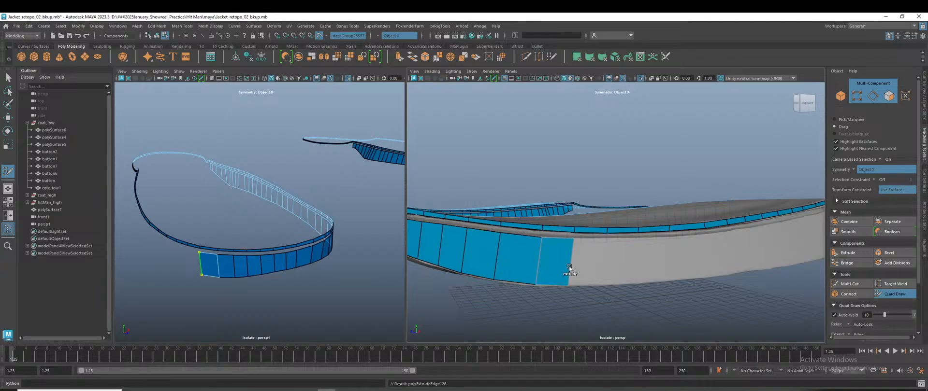
{"action": "left_click_drag", "start_coordinate": [619, 321], "coordinate": [606, 322], "text": "alt"}
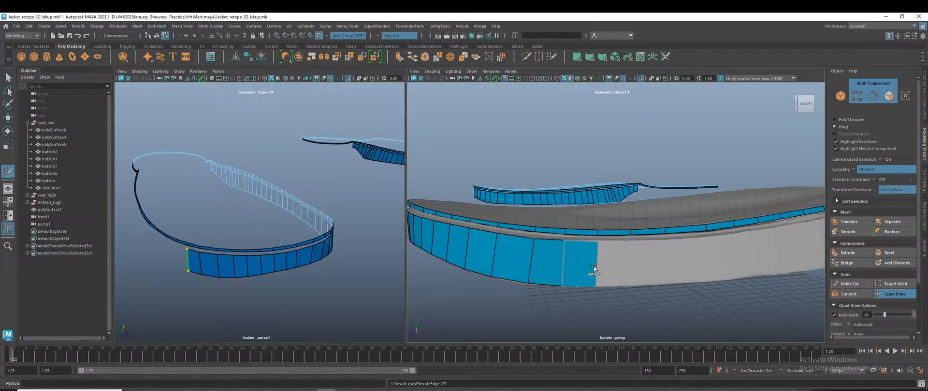
{"action": "left_click_drag", "start_coordinate": [594, 267], "coordinate": [594, 268]}
{"action": "mouse_move", "coordinate": [613, 307]}
{"action": "left_mouse_down", "text": "alt"}
{"action": "mouse_move", "coordinate": [589, 304]}
{"action": "mouse_move", "coordinate": [609, 300]}
{"action": "left_mouse_up", "text": "alt"}
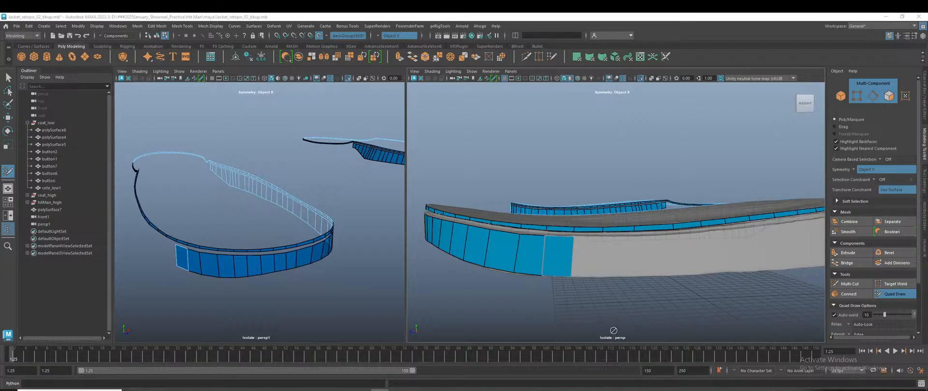
Step: Extrude three further quads along the outer side wall at the ball of the foot, making the last one wider
{"action": "left_click_drag", "start_coordinate": [556, 321], "coordinate": [584, 331], "text": "alt"}
{"action": "left_click_drag", "start_coordinate": [540, 265], "coordinate": [573, 264]}
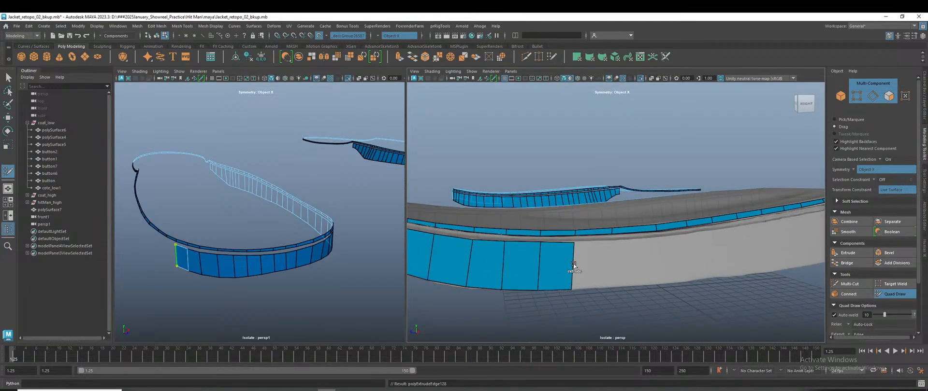
{"action": "left_click_drag", "start_coordinate": [573, 275], "coordinate": [612, 268]}
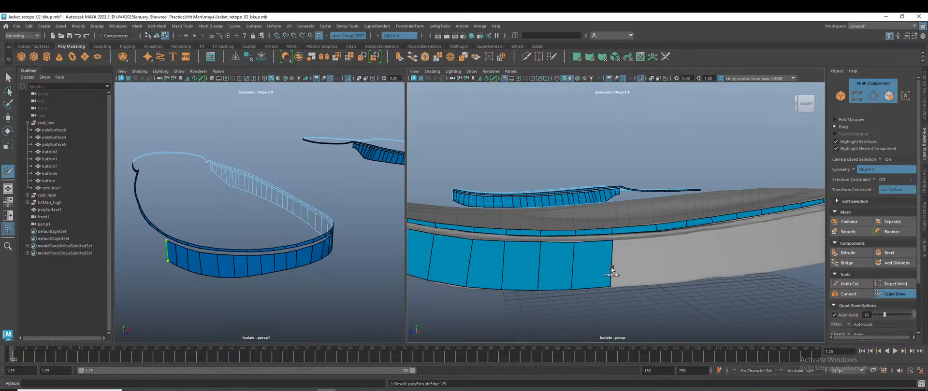
{"action": "left_click_drag", "start_coordinate": [661, 336], "coordinate": [647, 337], "text": "alt"}
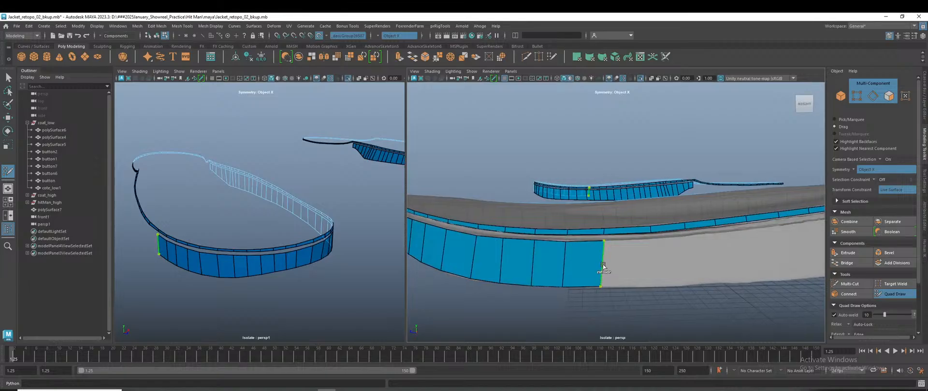
{"action": "left_click_drag", "start_coordinate": [603, 268], "coordinate": [639, 265]}
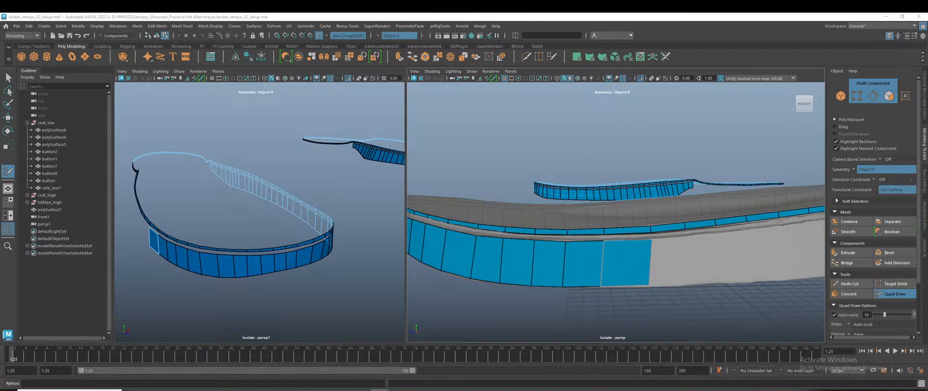
Step: Add three quads beyond the wide quad, fitting their lower corners to the bottom edge of the outer side wall
{"action": "left_click_drag", "start_coordinate": [732, 312], "coordinate": [702, 311], "text": "alt"}
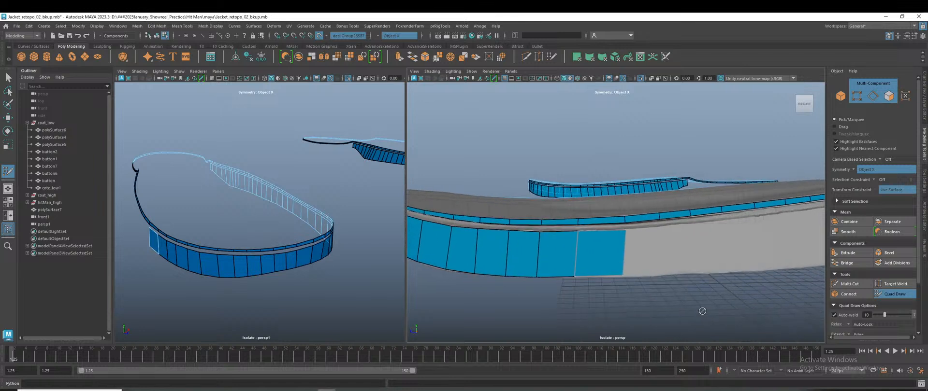
{"action": "left_click_drag", "start_coordinate": [676, 290], "coordinate": [625, 311], "text": "alt"}
{"action": "scroll", "coordinate": [625, 311], "scroll_direction": "up", "scroll_amount": 3}
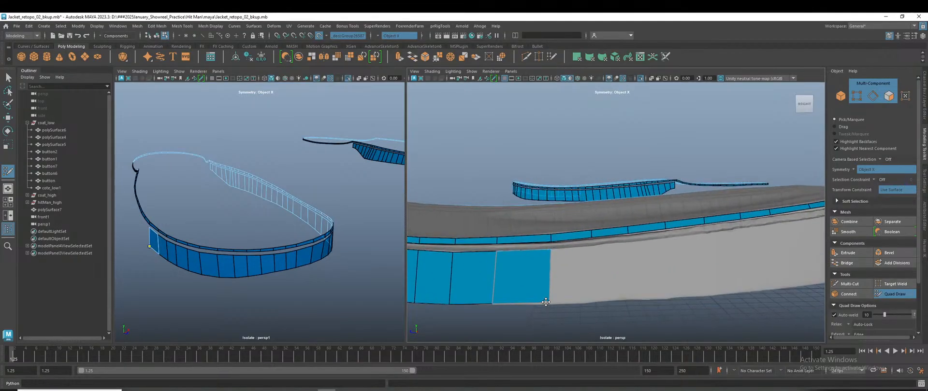
{"action": "left_click_drag", "start_coordinate": [552, 304], "coordinate": [626, 291], "text": "alt"}
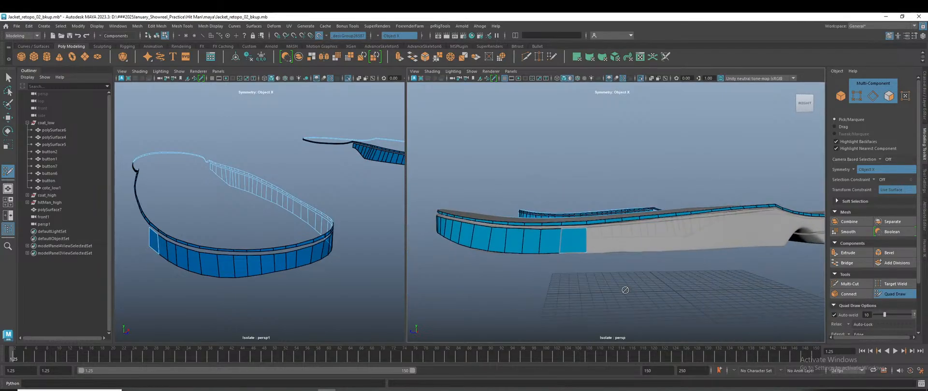
{"action": "right_click_drag", "start_coordinate": [627, 292], "coordinate": [741, 325], "text": "alt"}
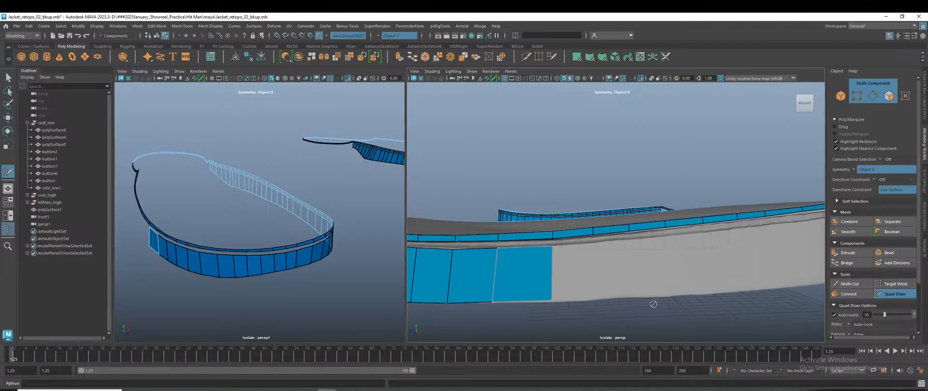
{"action": "left_click_drag", "start_coordinate": [555, 274], "coordinate": [592, 272]}
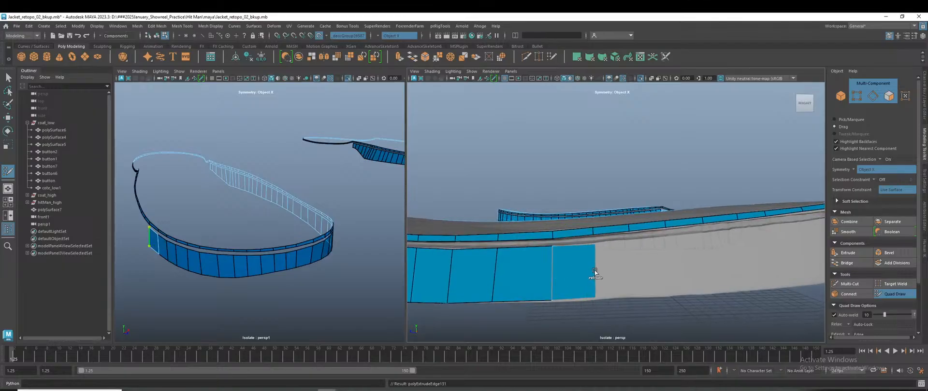
{"action": "left_click_drag", "start_coordinate": [594, 297], "coordinate": [633, 270]}
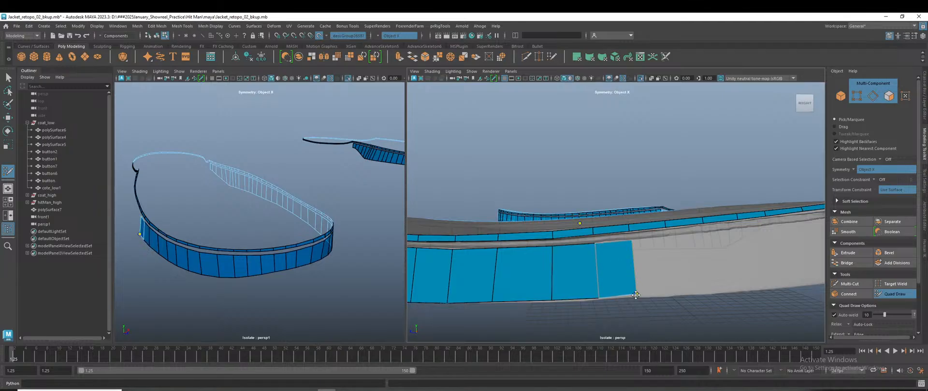
{"action": "mouse_move", "coordinate": [633, 277]}
{"action": "left_mouse_down"}
{"action": "mouse_move", "coordinate": [671, 270]}
{"action": "mouse_move", "coordinate": [674, 292]}
{"action": "left_mouse_up"}
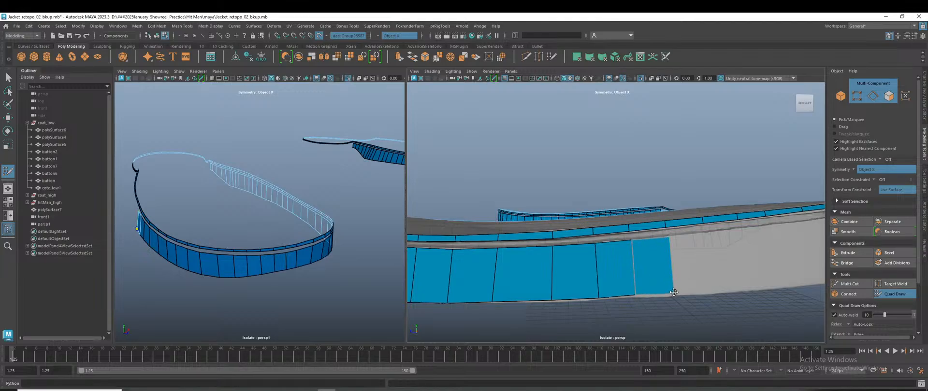
Step: Check the strip's fit against the sole and extend it with more quads toward the arch
{"action": "right_click_drag", "start_coordinate": [675, 294], "coordinate": [607, 288], "text": "alt"}
{"action": "mouse_move", "coordinate": [606, 288]}
{"action": "left_mouse_down", "text": "alt"}
{"action": "mouse_move", "coordinate": [607, 277]}
{"action": "mouse_move", "coordinate": [607, 286]}
{"action": "left_mouse_up", "text": "alt"}
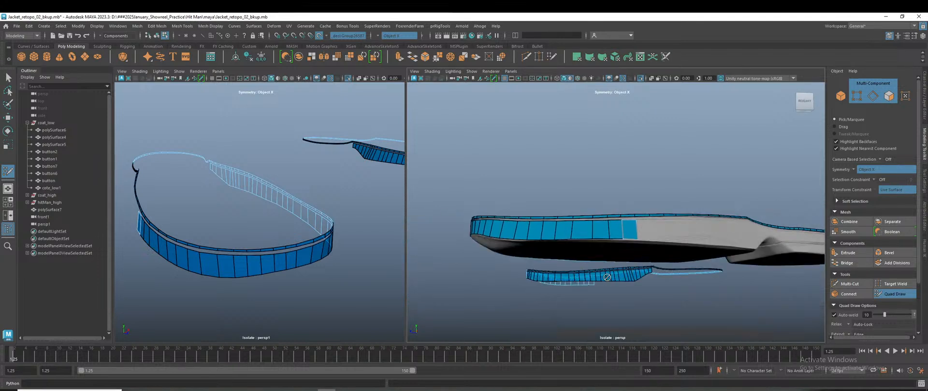
{"action": "right_click_drag", "start_coordinate": [607, 286], "coordinate": [699, 316], "text": "alt"}
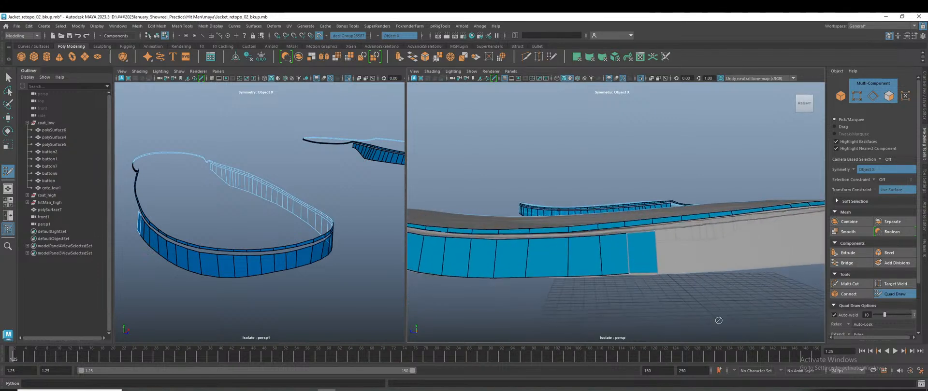
{"action": "left_click_drag", "start_coordinate": [699, 316], "coordinate": [704, 307], "text": "alt"}
{"action": "right_click_drag", "start_coordinate": [680, 309], "coordinate": [692, 319], "text": "alt"}
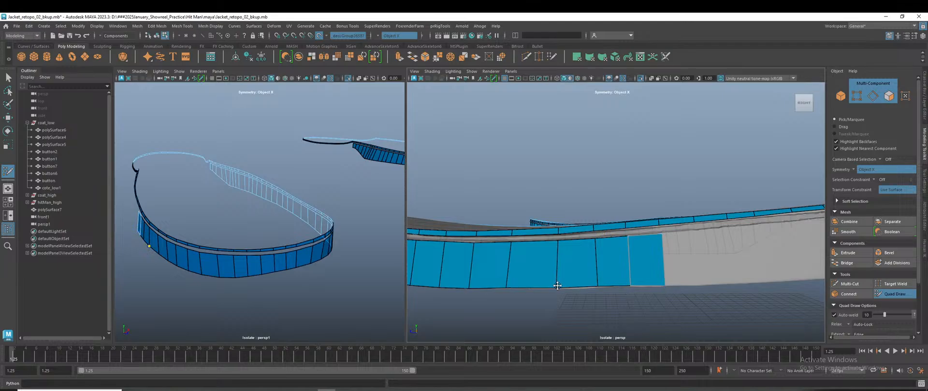
{"action": "scroll", "coordinate": [583, 287], "scroll_direction": "down", "scroll_amount": 3}
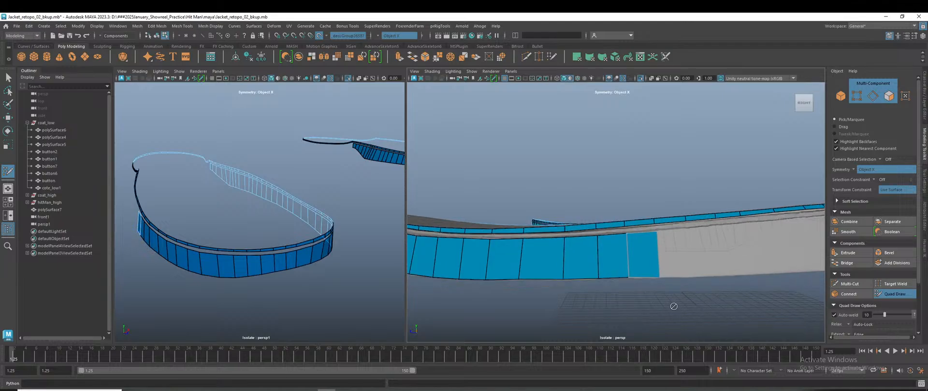
{"action": "left_click_drag", "start_coordinate": [583, 287], "coordinate": [615, 306], "text": "alt"}
{"action": "right_click_drag", "start_coordinate": [615, 307], "coordinate": [714, 308], "text": "alt"}
{"action": "middle_click_drag", "start_coordinate": [715, 309], "coordinate": [642, 292], "text": "alt"}
{"action": "key", "text": "Tab"}
{"action": "mouse_move", "coordinate": [596, 250]}
{"action": "left_mouse_down"}
{"action": "mouse_move", "coordinate": [632, 244]}
{"action": "mouse_move", "coordinate": [631, 275]}
{"action": "mouse_move", "coordinate": [616, 289]}
{"action": "mouse_move", "coordinate": [611, 313]}
{"action": "mouse_move", "coordinate": [558, 286]}
{"action": "mouse_move", "coordinate": [628, 326]}
{"action": "mouse_move", "coordinate": [602, 268]}
{"action": "mouse_move", "coordinate": [626, 257]}
{"action": "mouse_move", "coordinate": [624, 230]}
{"action": "left_mouse_up"}
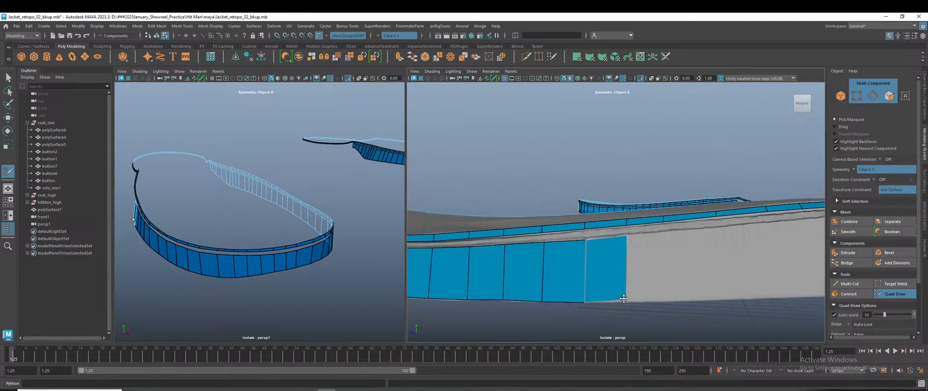
{"action": "left_click_drag", "start_coordinate": [627, 263], "coordinate": [666, 259]}
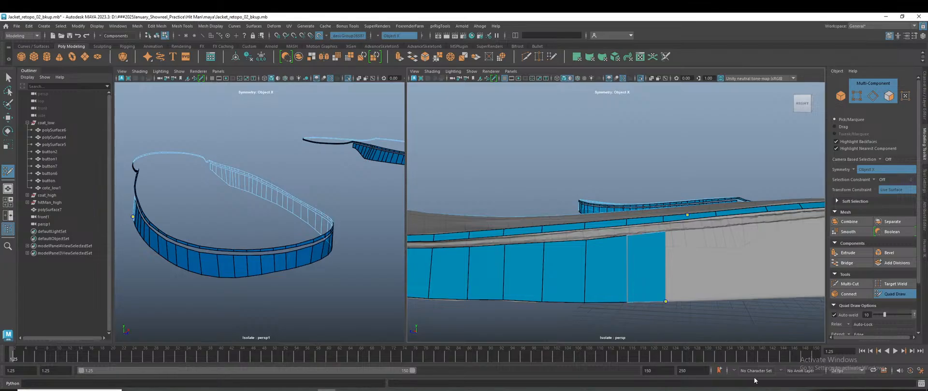
Step: Extrude another quad from the strip's open end on the rising part of the outer wall before the heel notch
{"action": "right_click_drag", "start_coordinate": [722, 323], "coordinate": [535, 278], "text": "alt"}
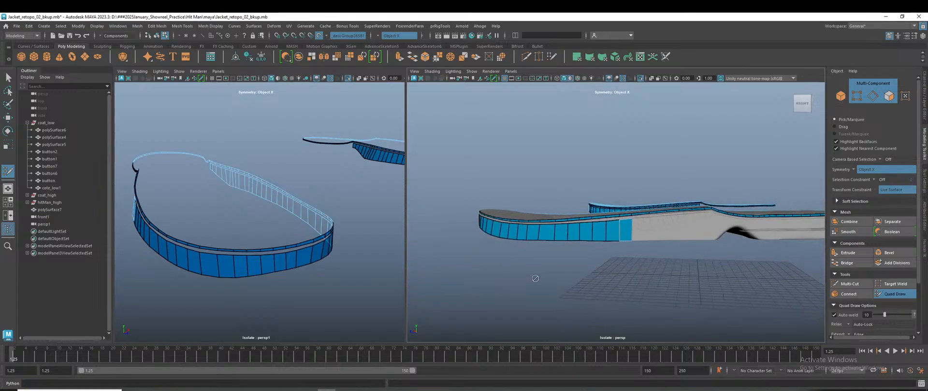
{"action": "middle_click_drag", "start_coordinate": [588, 284], "coordinate": [564, 286], "text": "alt"}
{"action": "left_click_drag", "start_coordinate": [564, 286], "coordinate": [590, 289], "text": "alt"}
{"action": "left_click_drag", "start_coordinate": [291, 318], "coordinate": [309, 292], "text": "alt"}
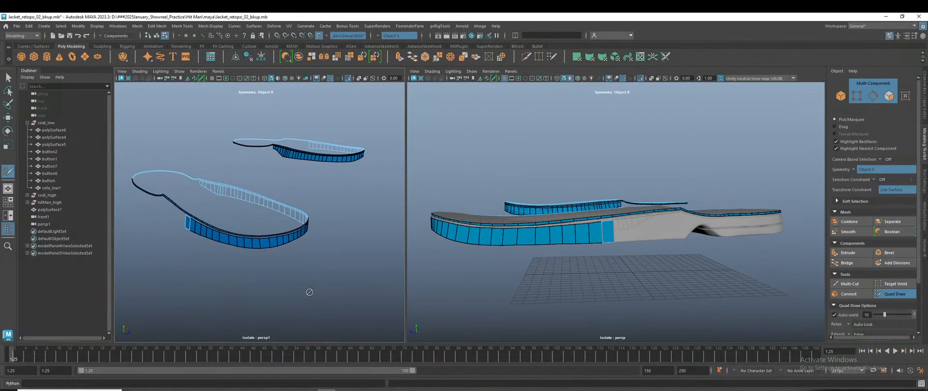
{"action": "scroll", "coordinate": [621, 266], "scroll_direction": "up", "scroll_amount": 5}
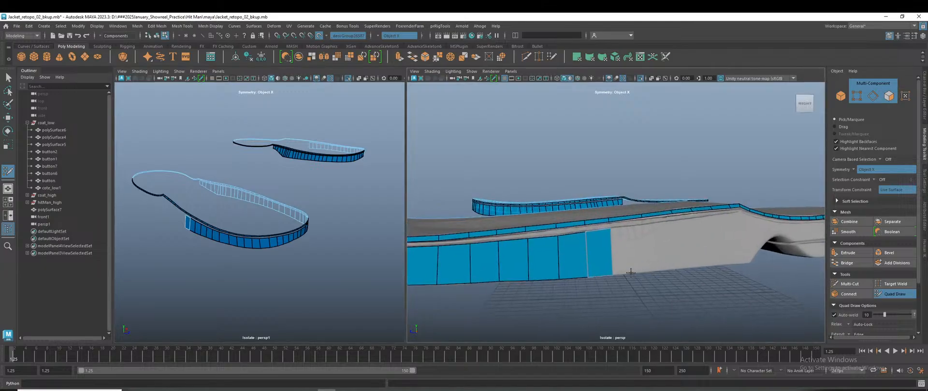
{"action": "right_click_drag", "start_coordinate": [636, 259], "coordinate": [665, 284], "text": "alt"}
{"action": "middle_click_drag", "start_coordinate": [665, 284], "coordinate": [613, 265], "text": "alt"}
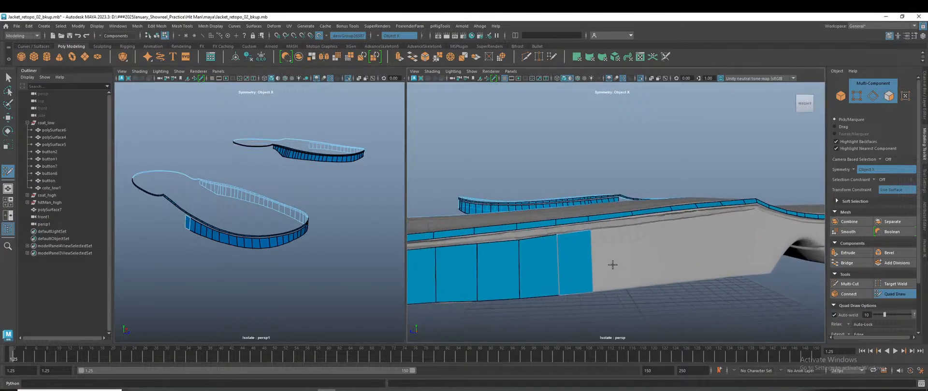
{"action": "left_click_drag", "start_coordinate": [591, 255], "coordinate": [633, 250]}
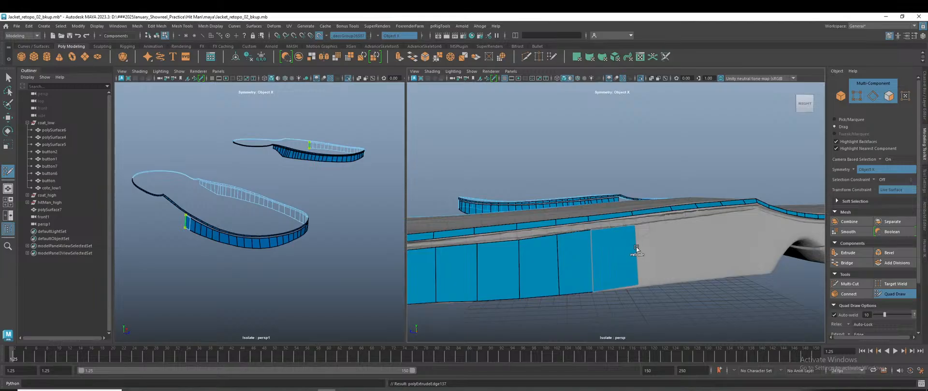
{"action": "right_click_drag", "start_coordinate": [680, 313], "coordinate": [619, 295], "text": "alt"}
{"action": "middle_click_drag", "start_coordinate": [660, 298], "coordinate": [619, 307], "text": "alt"}
{"action": "right_click_drag", "start_coordinate": [619, 307], "coordinate": [674, 338], "text": "alt"}
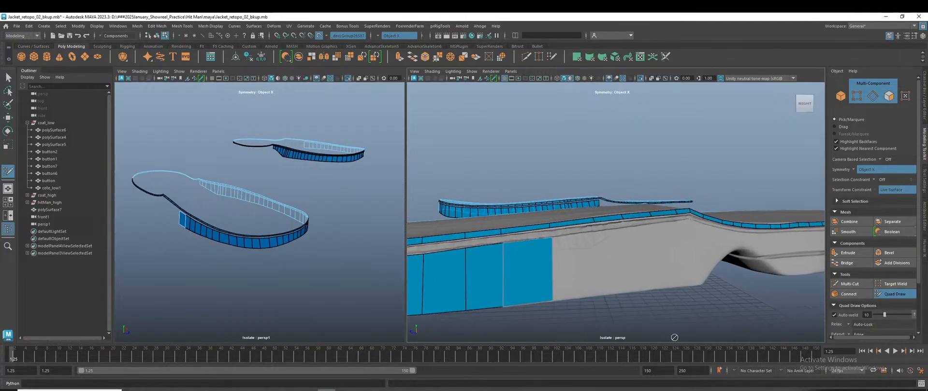
Step: Extrude three more quads along the sole's outer side wall toward the heel notch, fitting their lower corners to the bottom edge
{"action": "left_click_drag", "start_coordinate": [553, 268], "coordinate": [598, 259]}
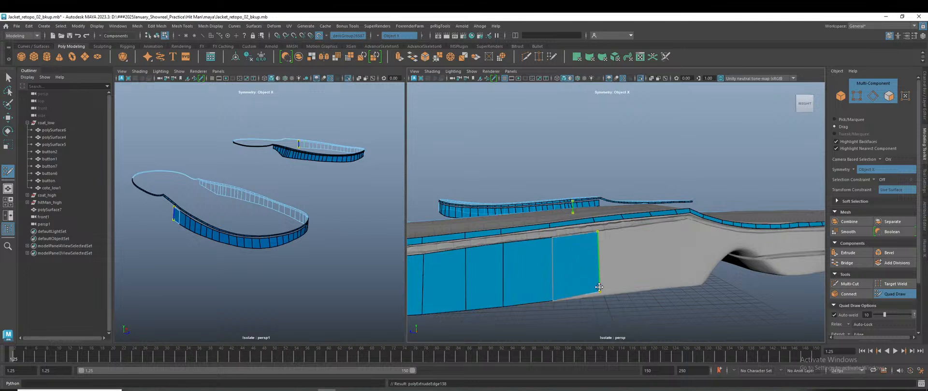
{"action": "right_click_drag", "start_coordinate": [619, 309], "coordinate": [465, 251], "text": "alt"}
{"action": "right_click_drag", "start_coordinate": [610, 277], "coordinate": [582, 272], "text": "alt"}
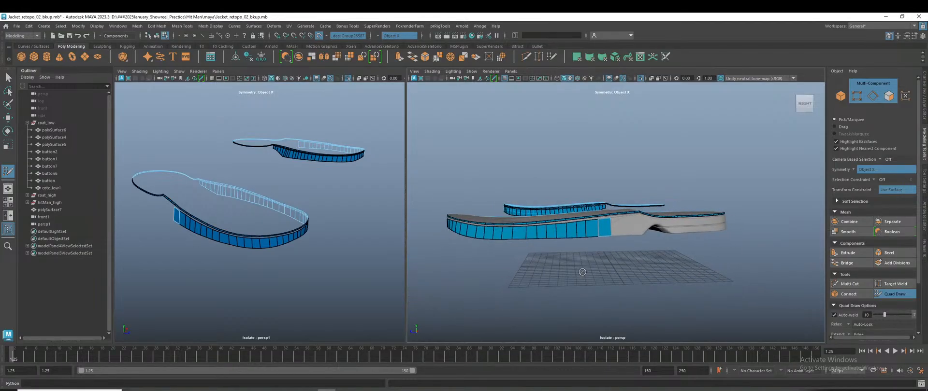
{"action": "left_click_drag", "start_coordinate": [586, 268], "coordinate": [582, 281], "text": "alt"}
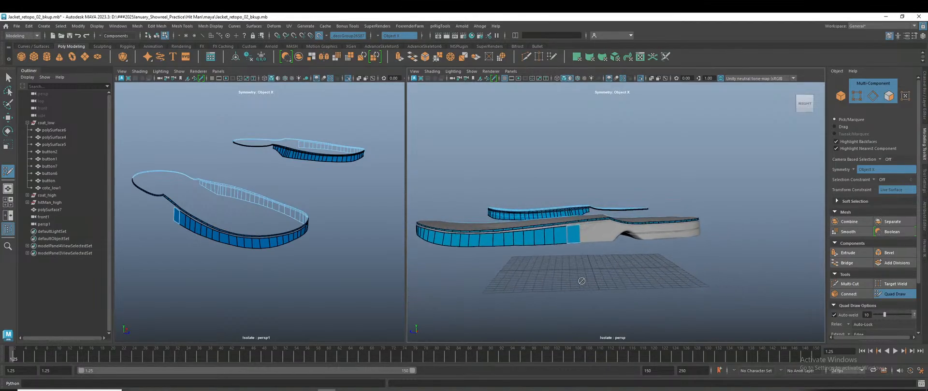
{"action": "mouse_move", "coordinate": [582, 281]}
{"action": "right_mouse_down", "text": "alt"}
{"action": "mouse_move", "coordinate": [671, 326]}
{"action": "mouse_move", "coordinate": [774, 344]}
{"action": "right_mouse_up", "text": "alt"}
{"action": "middle_click_drag", "start_coordinate": [593, 293], "coordinate": [617, 270], "text": "alt"}
{"action": "left_click_drag", "start_coordinate": [535, 254], "coordinate": [559, 248]}
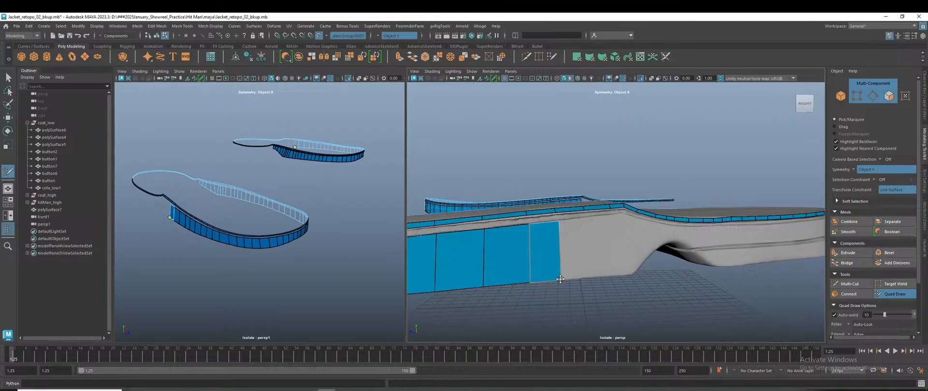
{"action": "left_click_drag", "start_coordinate": [559, 249], "coordinate": [585, 238]}
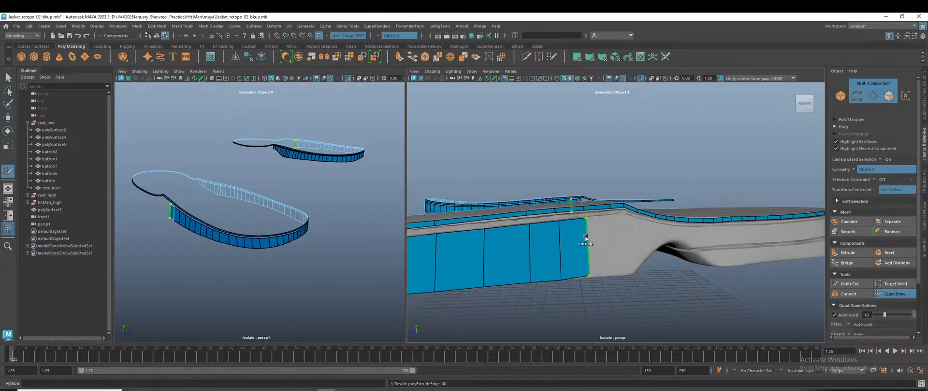
{"action": "left_click_drag", "start_coordinate": [589, 275], "coordinate": [588, 274]}
Step: Leave Quad Draw and check the sole retopology mesh with smooth mesh preview, then return it to unsmoothed display
{"action": "right_click_drag", "start_coordinate": [635, 312], "coordinate": [347, 217], "text": "alt"}
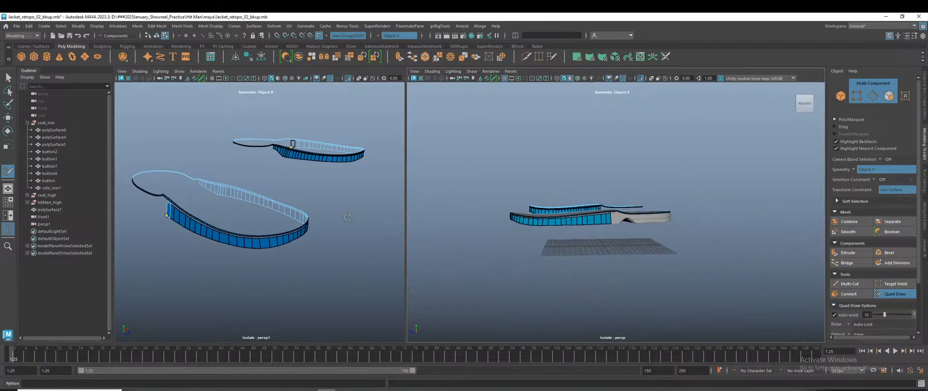
{"action": "left_click_drag", "start_coordinate": [483, 222], "coordinate": [652, 294], "text": "alt"}
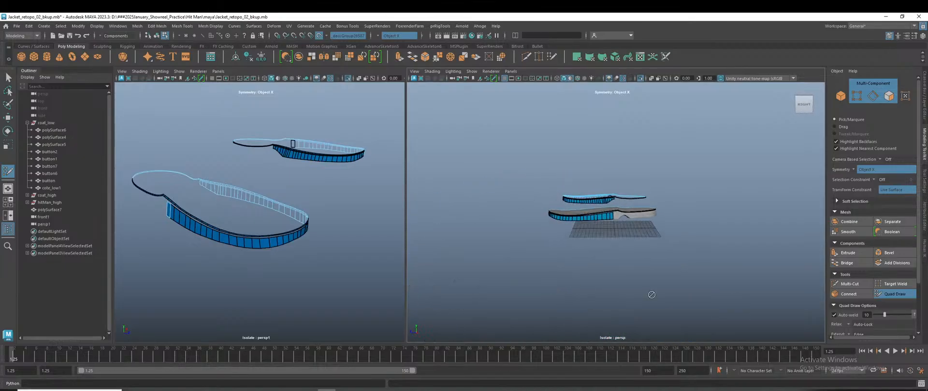
{"action": "key", "text": "w"}
{"action": "right_click_drag", "start_coordinate": [683, 174], "coordinate": [677, 216]}
{"action": "left_click_drag", "start_coordinate": [677, 217], "coordinate": [503, 208], "text": "alt"}
{"action": "left_click", "coordinate": [503, 208]}
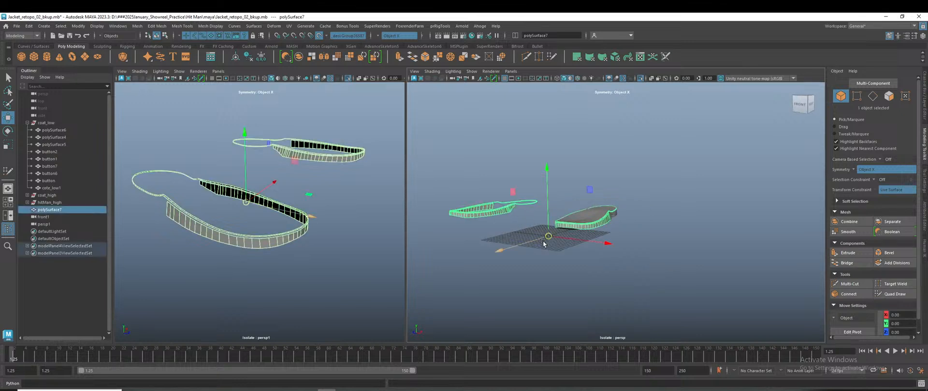
{"action": "key", "text": "3"}
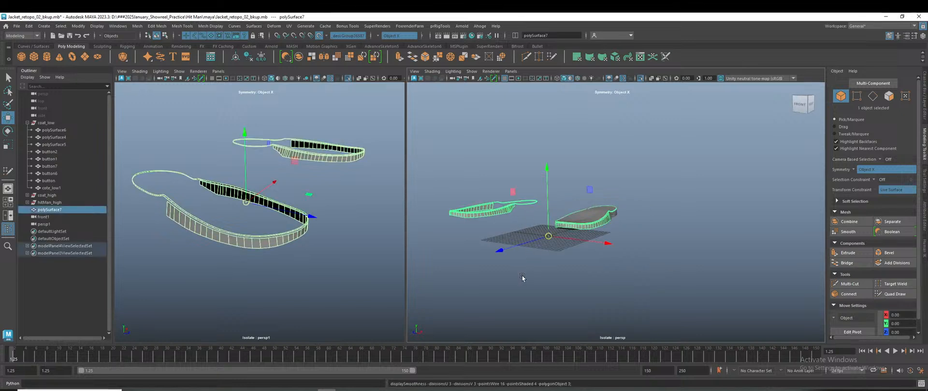
{"action": "left_click", "coordinate": [594, 300]}
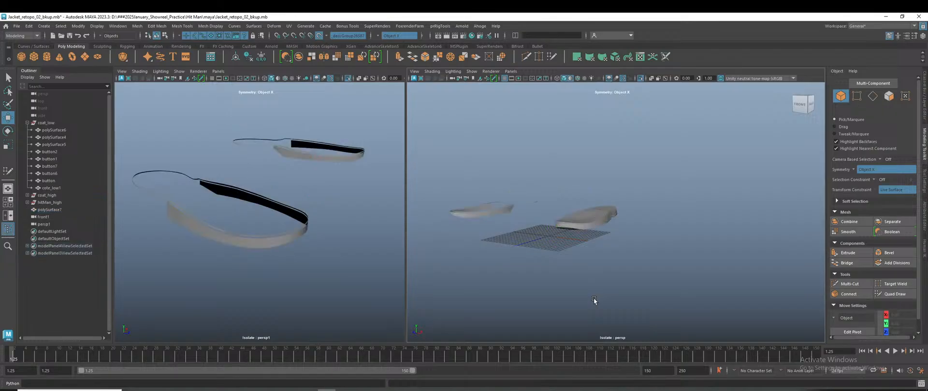
{"action": "left_click_drag", "start_coordinate": [594, 300], "coordinate": [492, 227], "text": "alt"}
{"action": "left_click", "coordinate": [477, 210]}
{"action": "key", "text": "1"}
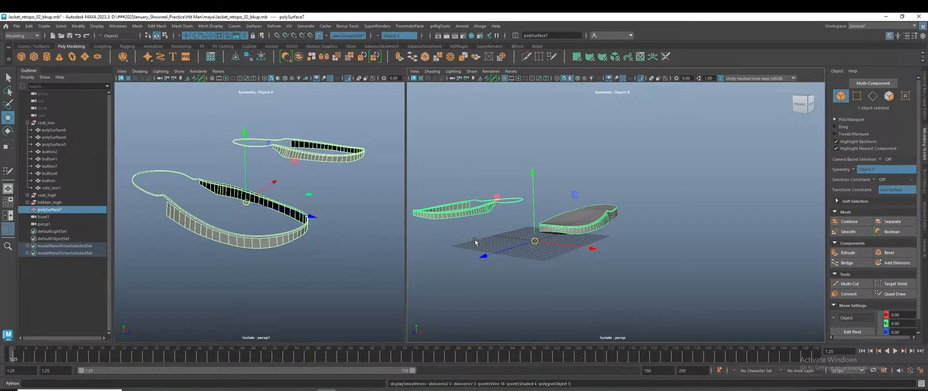
Step: Examine the unsmoothed sole strip's shading and silhouette around the toe and along both side walls
{"action": "left_click", "coordinate": [476, 240]}
{"action": "scroll", "coordinate": [468, 232], "scroll_direction": "up", "scroll_amount": 5}
{"action": "left_click_drag", "start_coordinate": [468, 231], "coordinate": [605, 236], "text": "alt"}
{"action": "left_click", "coordinate": [640, 231]}
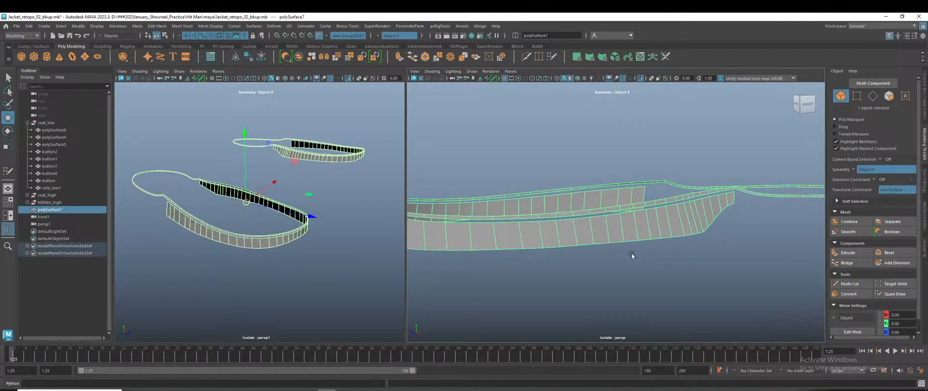
{"action": "key", "text": "1"}
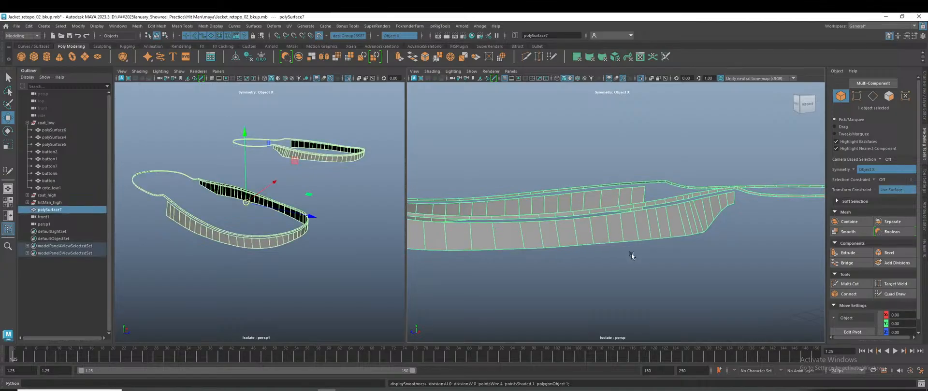
{"action": "left_click", "coordinate": [631, 285]}
{"action": "left_click_drag", "start_coordinate": [628, 280], "coordinate": [534, 257], "text": "alt"}
{"action": "scroll", "coordinate": [619, 254], "scroll_direction": "down", "scroll_amount": 8}
{"action": "scroll", "coordinate": [506, 262], "scroll_direction": "up", "scroll_amount": 5}
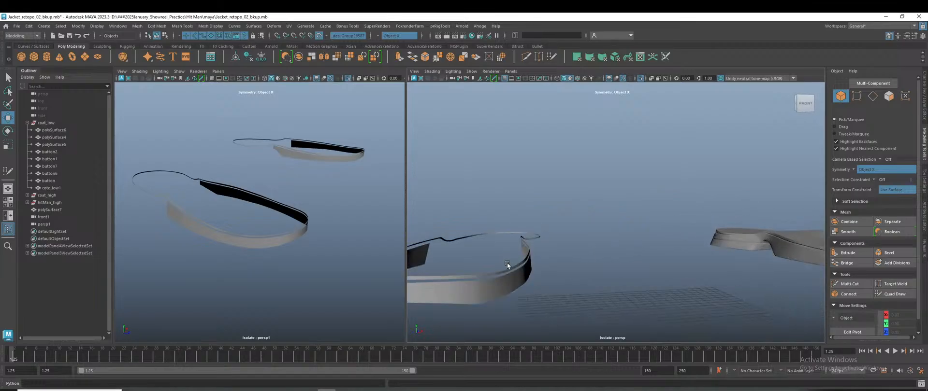
{"action": "middle_click_drag", "start_coordinate": [506, 262], "coordinate": [678, 222], "text": "alt"}
{"action": "right_click_drag", "start_coordinate": [589, 258], "coordinate": [535, 238], "text": "alt"}
{"action": "scroll", "coordinate": [587, 247], "scroll_direction": "down", "scroll_amount": 5}
{"action": "mouse_move", "coordinate": [646, 259]}
{"action": "left_mouse_down", "text": "alt"}
{"action": "mouse_move", "coordinate": [625, 261]}
{"action": "mouse_move", "coordinate": [642, 260]}
{"action": "left_mouse_up", "text": "alt"}
{"action": "scroll", "coordinate": [591, 233], "scroll_direction": "up", "scroll_amount": 8}
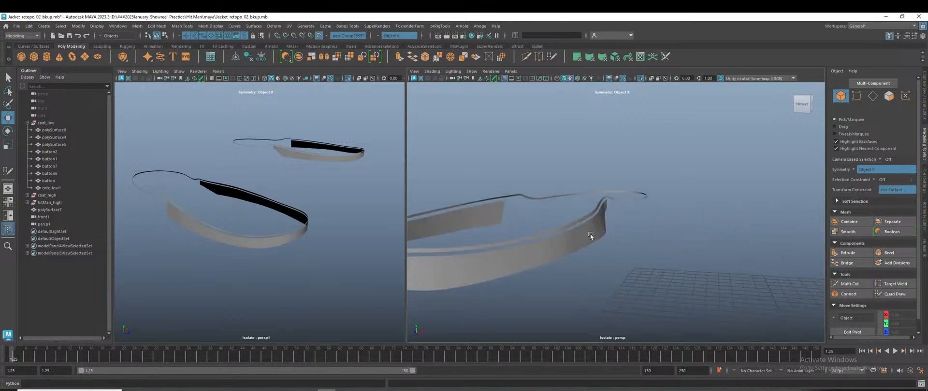
{"action": "scroll", "coordinate": [590, 237], "scroll_direction": "down", "scroll_amount": 10}
{"action": "left_click_drag", "start_coordinate": [668, 280], "coordinate": [601, 273], "text": "alt"}
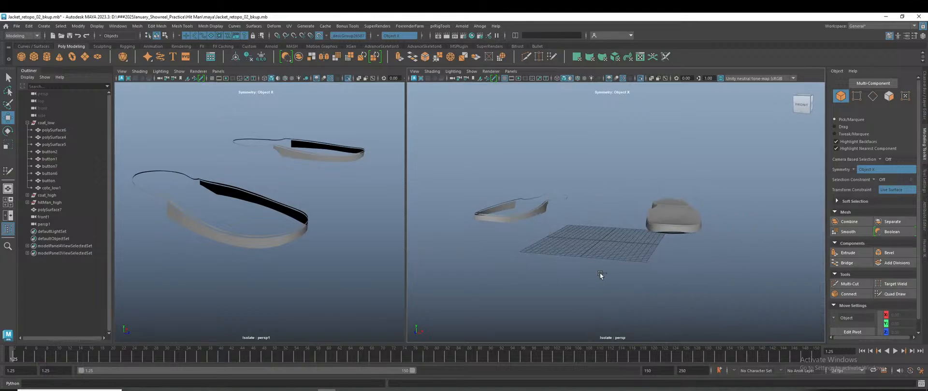
Step: Save the scene as Jacket_retopo_02.mb, replacing the existing file of that name
{"action": "key", "text": "ctrl+s"}
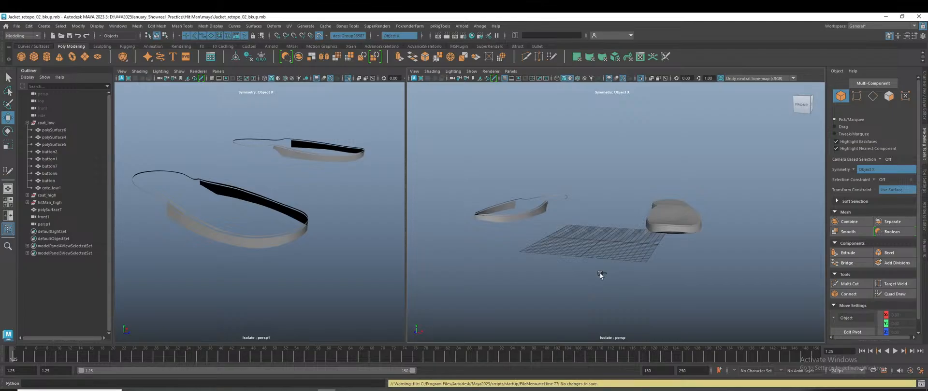
{"action": "key", "text": "q"}
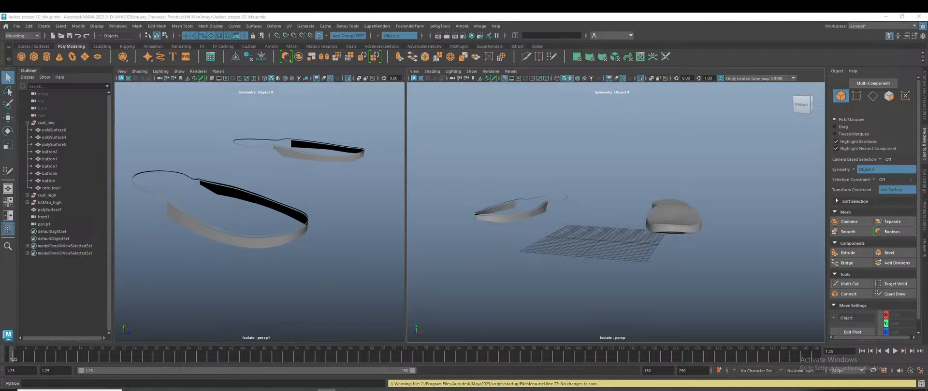
{"action": "key", "text": "ctrl+shift+s"}
{"action": "double_click", "coordinate": [269, 124]}
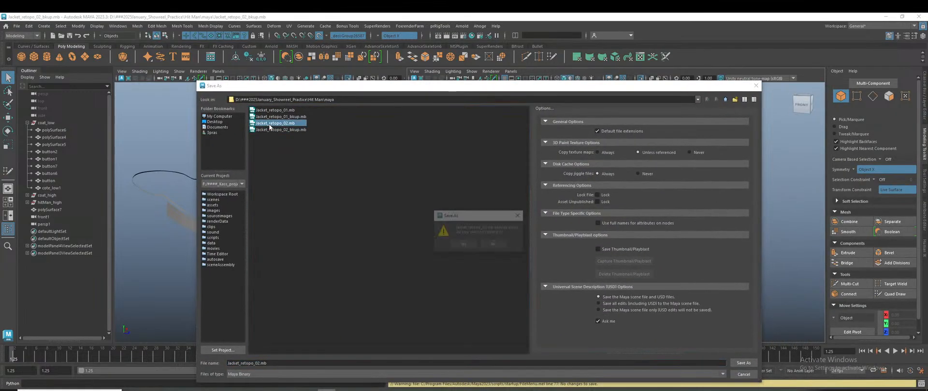
{"action": "left_click", "coordinate": [463, 244]}
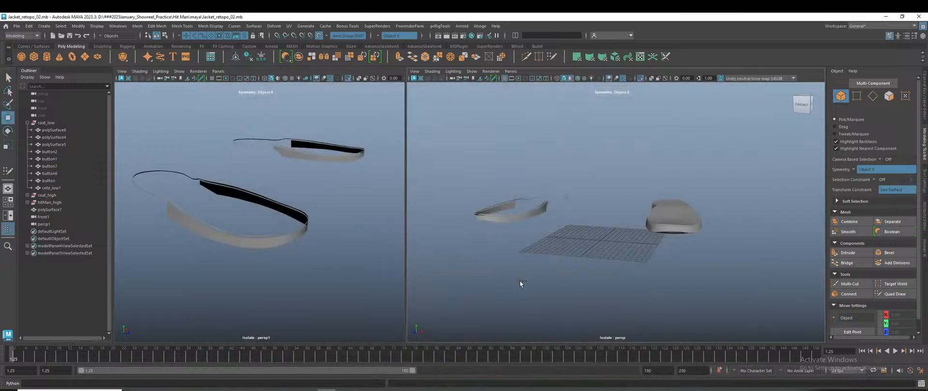
{"action": "key", "text": "ctrl+s"}
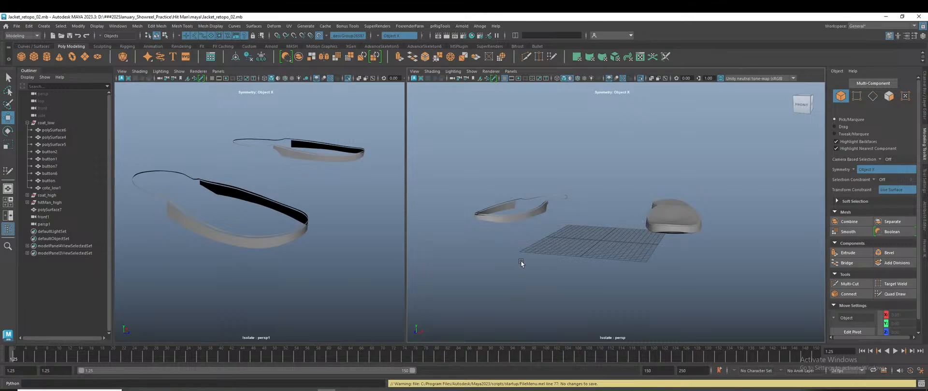
{"action": "left_click_drag", "start_coordinate": [509, 273], "coordinate": [618, 283], "text": "alt"}
{"action": "key", "text": "ctrl+s"}
{"action": "key", "text": "ctrl+s"}
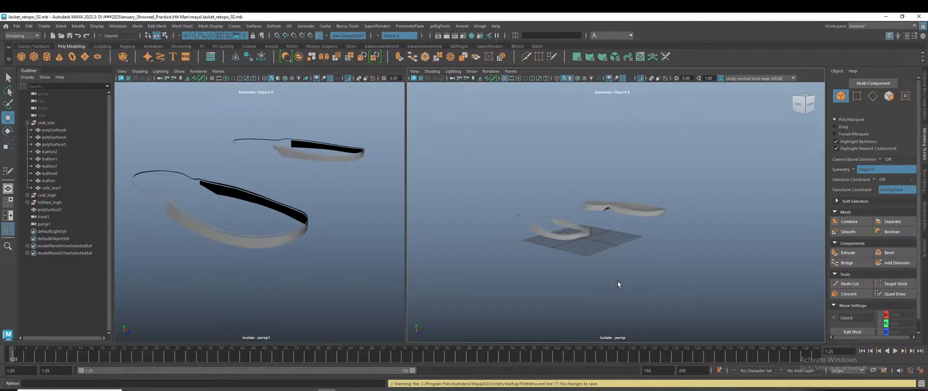
Step: Reactivate Quad Draw on the sole mesh and extrude a narrow quad from the outer wall strip's open end before the heel notch
{"action": "left_click_drag", "start_coordinate": [609, 278], "coordinate": [471, 266], "text": "alt"}
{"action": "right_click_drag", "start_coordinate": [471, 266], "coordinate": [640, 243], "text": "alt"}
{"action": "right_click_drag", "start_coordinate": [683, 279], "coordinate": [638, 237], "text": "alt"}
{"action": "left_click", "coordinate": [532, 173]}
{"action": "key", "text": "1"}
{"action": "left_click", "coordinate": [892, 293]}
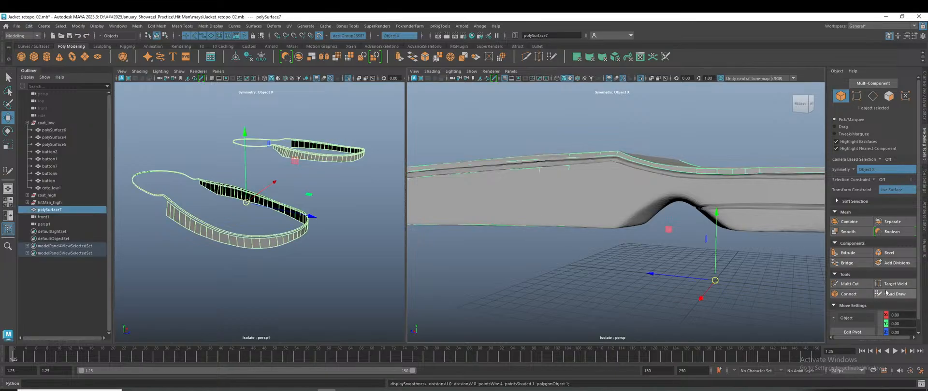
{"action": "scroll", "coordinate": [635, 301], "scroll_direction": "down", "scroll_amount": 5}
{"action": "left_click_drag", "start_coordinate": [635, 301], "coordinate": [642, 241], "text": "alt"}
{"action": "scroll", "coordinate": [655, 210], "scroll_direction": "up", "scroll_amount": 5}
{"action": "mouse_move", "coordinate": [655, 211]}
{"action": "left_mouse_down", "text": "alt"}
{"action": "mouse_move", "coordinate": [616, 247]}
{"action": "mouse_move", "coordinate": [628, 251]}
{"action": "mouse_move", "coordinate": [558, 254]}
{"action": "mouse_move", "coordinate": [585, 243]}
{"action": "left_mouse_up", "text": "alt"}
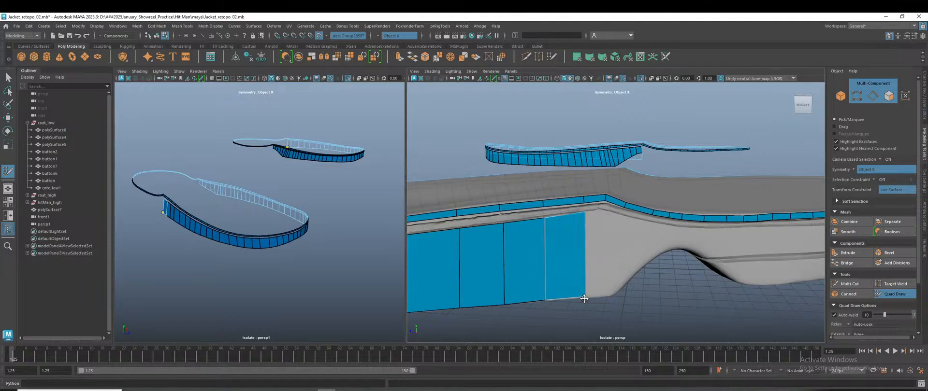
{"action": "left_click_drag", "start_coordinate": [589, 243], "coordinate": [604, 239]}
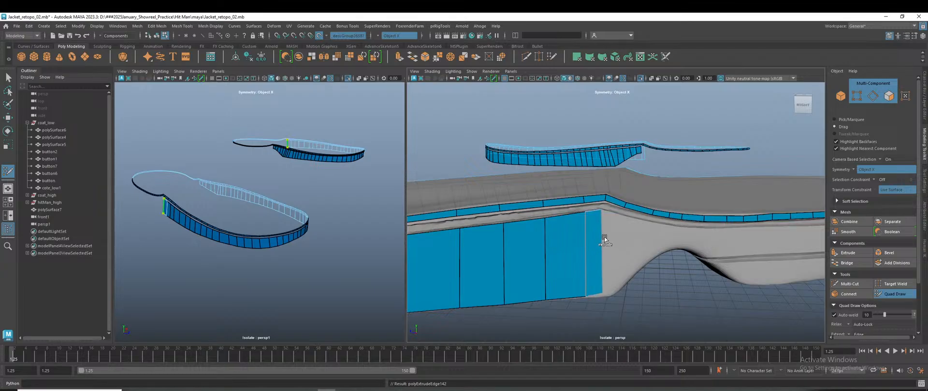
Step: Extrude another quad where the outer wall's bottom edge begins curving up into the heel notch, and check its lower corner from below
{"action": "right_click_drag", "start_coordinate": [605, 240], "coordinate": [647, 277], "text": "alt"}
{"action": "left_click_drag", "start_coordinate": [648, 276], "coordinate": [626, 239], "text": "alt"}
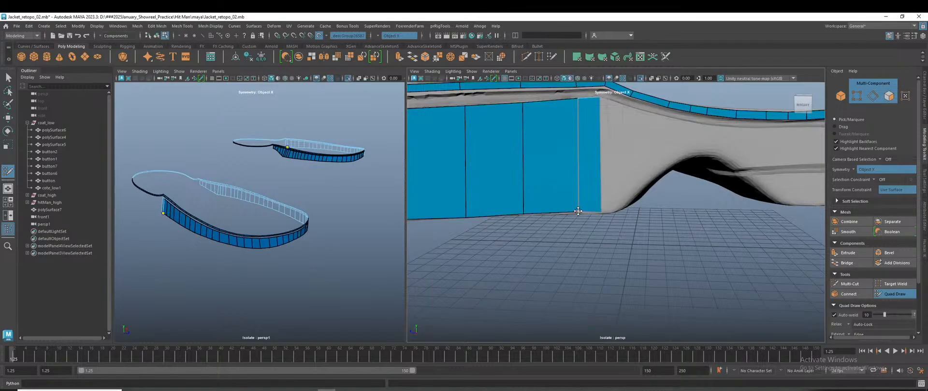
{"action": "mouse_move", "coordinate": [623, 268]}
{"action": "left_mouse_down", "text": "alt"}
{"action": "mouse_move", "coordinate": [691, 274]}
{"action": "mouse_move", "coordinate": [621, 262]}
{"action": "mouse_move", "coordinate": [627, 272]}
{"action": "left_mouse_up", "text": "alt"}
{"action": "left_click_drag", "start_coordinate": [575, 216], "coordinate": [608, 219]}
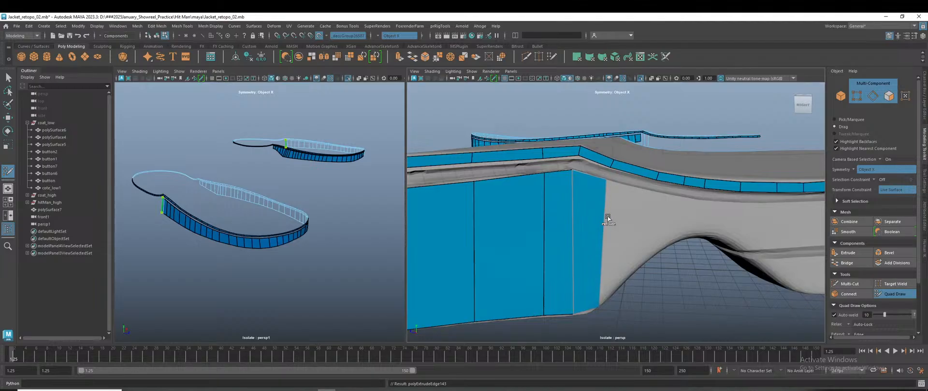
{"action": "left_click_drag", "start_coordinate": [637, 299], "coordinate": [643, 277], "text": "alt"}
{"action": "middle_click_drag", "start_coordinate": [643, 277], "coordinate": [651, 296], "text": "alt"}
{"action": "left_click_drag", "start_coordinate": [651, 296], "coordinate": [624, 271], "text": "alt"}
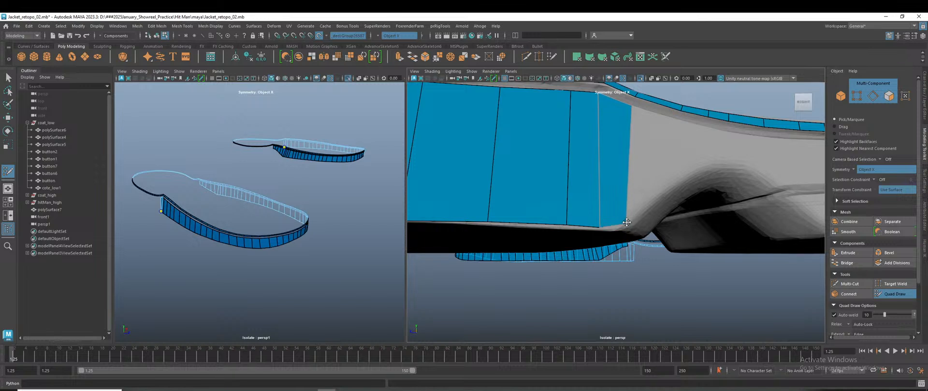
{"action": "left_click_drag", "start_coordinate": [627, 241], "coordinate": [612, 268], "text": "alt"}
{"action": "right_click_drag", "start_coordinate": [607, 277], "coordinate": [626, 307], "text": "alt"}
{"action": "middle_click_drag", "start_coordinate": [601, 296], "coordinate": [605, 278], "text": "alt"}
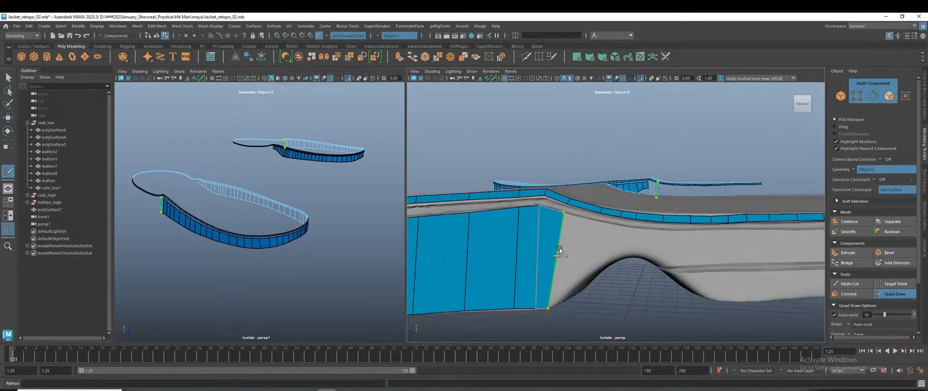
Step: Extrude a slanted quad along the start of the heel notch and fit its upper and lower corners to the wall's edges
{"action": "left_click_drag", "start_coordinate": [559, 249], "coordinate": [592, 254]}
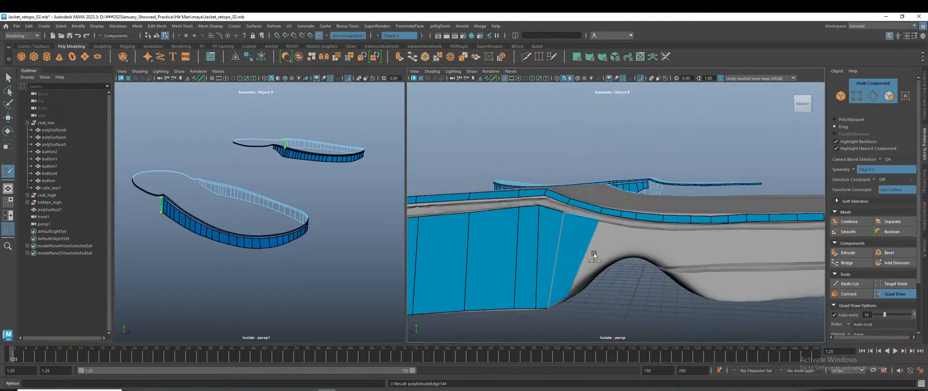
{"action": "right_click_drag", "start_coordinate": [596, 250], "coordinate": [607, 263], "text": "alt"}
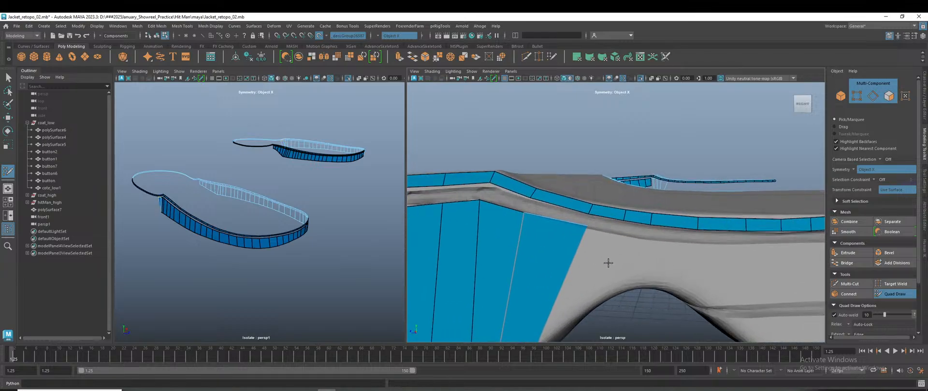
{"action": "left_click_drag", "start_coordinate": [585, 229], "coordinate": [583, 230]}
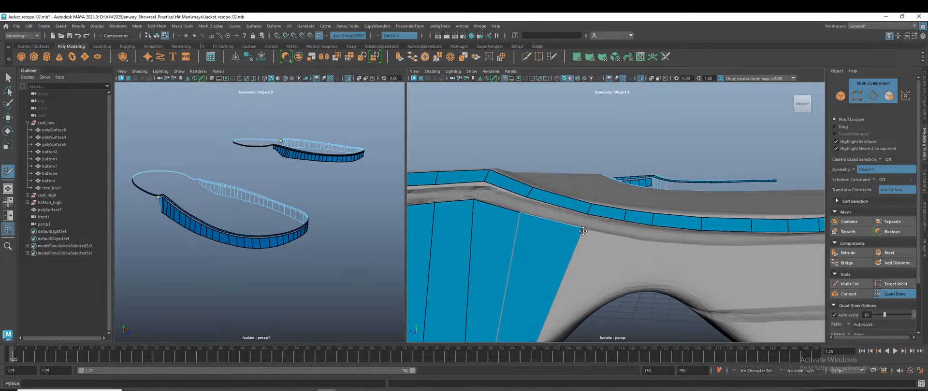
{"action": "right_click_drag", "start_coordinate": [597, 268], "coordinate": [573, 265], "text": "alt"}
{"action": "left_click_drag", "start_coordinate": [575, 284], "coordinate": [578, 264], "text": "alt"}
{"action": "right_click_drag", "start_coordinate": [532, 181], "coordinate": [541, 178], "text": "alt"}
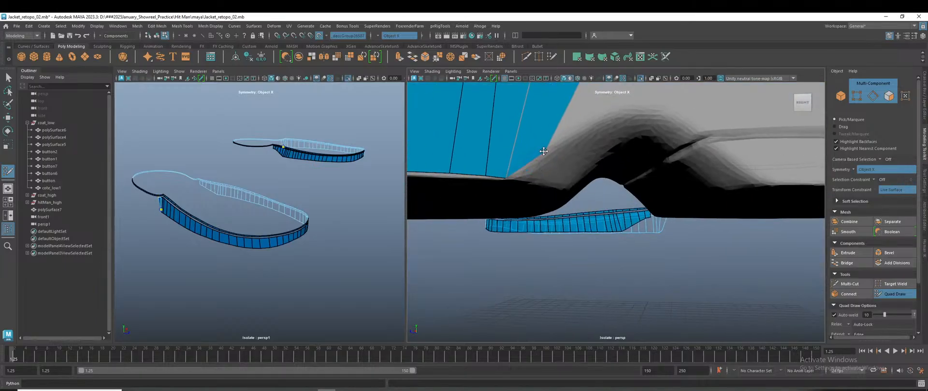
{"action": "left_click_drag", "start_coordinate": [506, 177], "coordinate": [511, 176]}
{"action": "right_click_drag", "start_coordinate": [661, 283], "coordinate": [610, 274], "text": "alt"}
{"action": "mouse_move", "coordinate": [611, 273]}
{"action": "left_mouse_down", "text": "alt"}
{"action": "mouse_move", "coordinate": [617, 286]}
{"action": "mouse_move", "coordinate": [608, 276]}
{"action": "left_mouse_up", "text": "alt"}
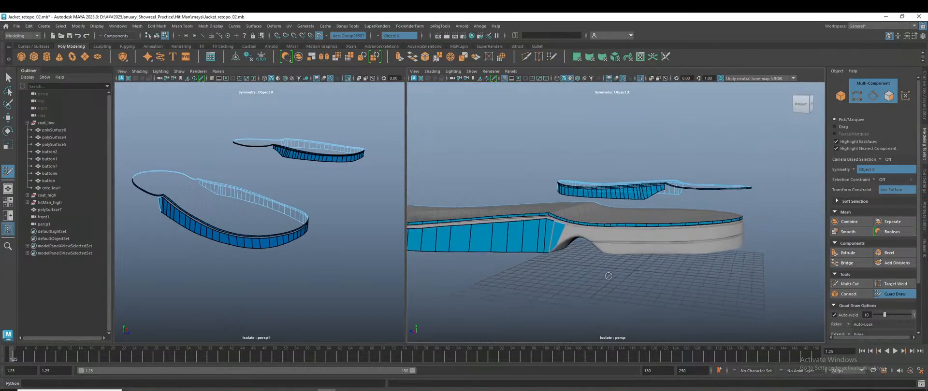
{"action": "right_click_drag", "start_coordinate": [608, 276], "coordinate": [676, 310], "text": "alt"}
{"action": "middle_click_drag", "start_coordinate": [609, 306], "coordinate": [666, 283], "text": "alt"}
{"action": "right_click_drag", "start_coordinate": [666, 284], "coordinate": [688, 287], "text": "alt"}
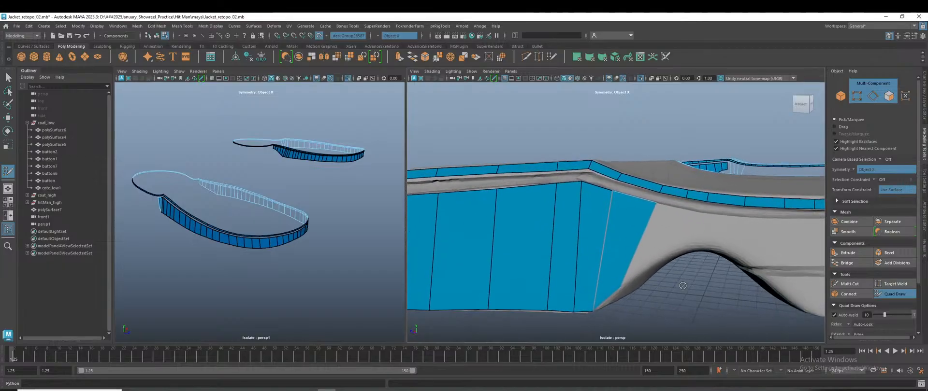
Step: Extrude another quad up the front slope of the heel notch and move its lower corner onto the notch's edge
{"action": "key", "text": "Tab"}
{"action": "left_click_drag", "start_coordinate": [641, 257], "coordinate": [669, 256]}
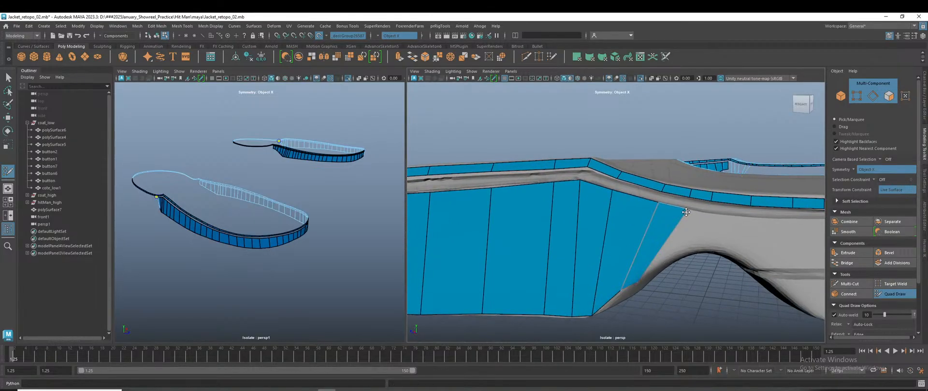
{"action": "left_click_drag", "start_coordinate": [637, 282], "coordinate": [679, 252]}
{"action": "right_click_drag", "start_coordinate": [701, 304], "coordinate": [659, 315], "text": "alt"}
{"action": "scroll", "coordinate": [657, 305], "scroll_direction": "down", "scroll_amount": 5}
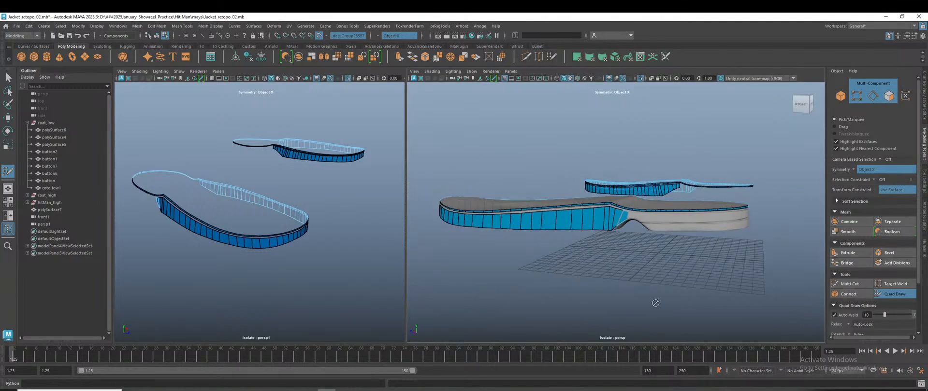
Step: Leave Quad Draw for object mode and examine the sole's retopology strip from inside and outside in both views
{"action": "key", "text": "w"}
{"action": "right_click_drag", "start_coordinate": [646, 153], "coordinate": [669, 145]}
{"action": "left_click", "coordinate": [668, 145]}
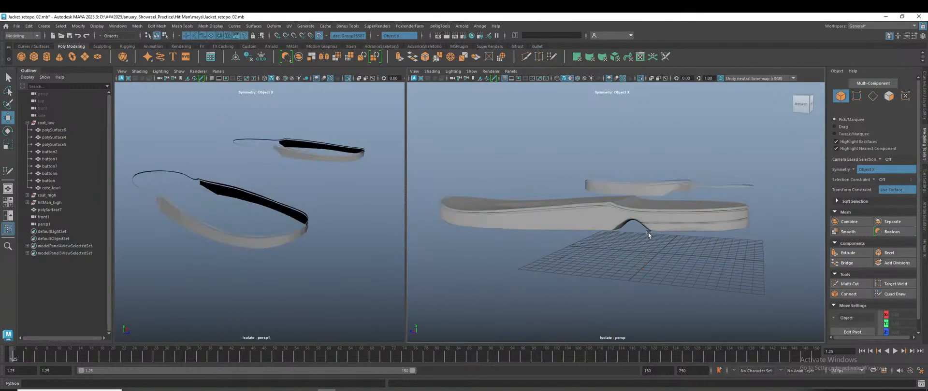
{"action": "scroll", "coordinate": [590, 260], "scroll_direction": "up", "scroll_amount": 4}
{"action": "scroll", "coordinate": [241, 242], "scroll_direction": "up", "scroll_amount": 6}
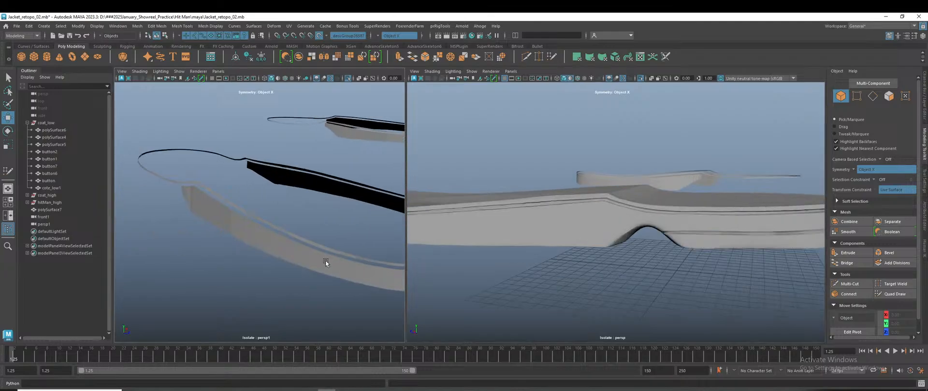
{"action": "left_click_drag", "start_coordinate": [289, 254], "coordinate": [239, 210], "text": "alt"}
{"action": "left_click", "coordinate": [240, 210]}
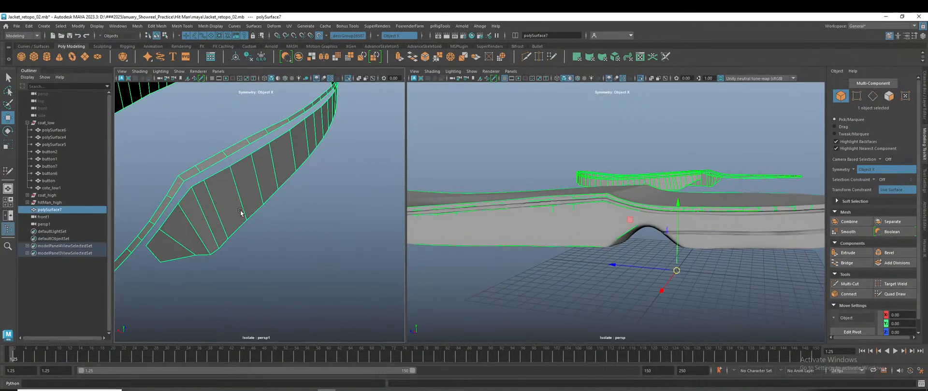
{"action": "left_click", "coordinate": [314, 264]}
{"action": "left_click_drag", "start_coordinate": [314, 263], "coordinate": [285, 275], "text": "alt"}
{"action": "scroll", "coordinate": [286, 275], "scroll_direction": "down", "scroll_amount": 2}
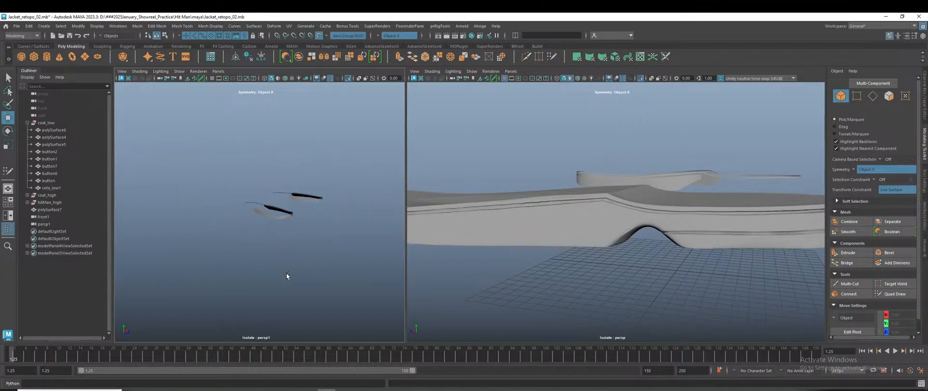
{"action": "middle_click_drag", "start_coordinate": [306, 268], "coordinate": [268, 286], "text": "alt"}
{"action": "scroll", "coordinate": [633, 287], "scroll_direction": "down", "scroll_amount": 3}
{"action": "left_click_drag", "start_coordinate": [634, 287], "coordinate": [685, 289], "text": "alt"}
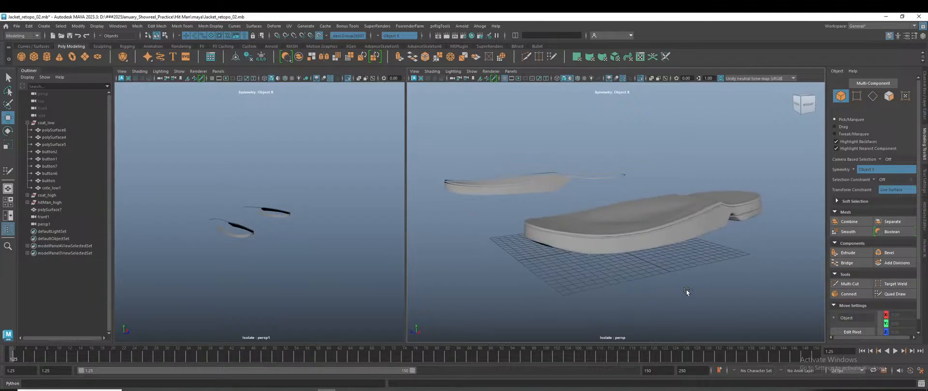
Step: Save the scene
{"action": "key", "text": "ctrl+s"}
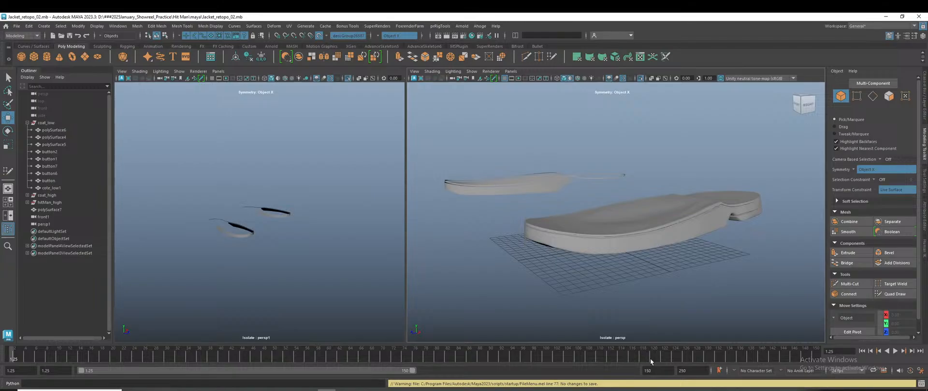
{"action": "left_click_drag", "start_coordinate": [670, 315], "coordinate": [677, 276], "text": "alt"}
{"action": "key", "text": "ctrl+s"}
{"action": "key", "text": "ctrl+s"}
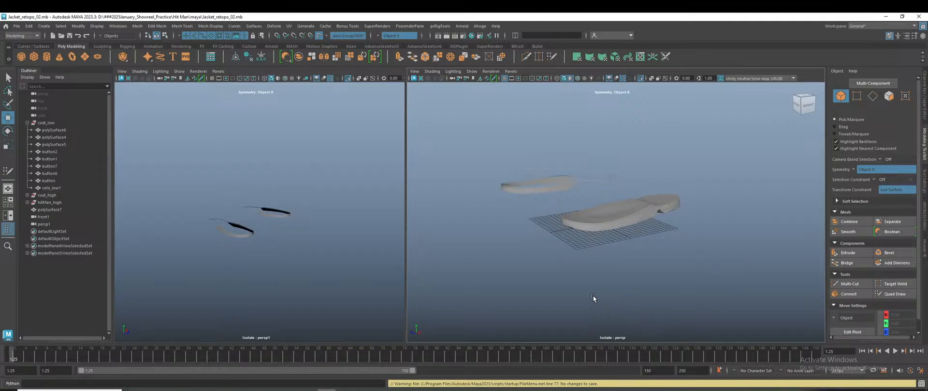
{"action": "scroll", "coordinate": [564, 280], "scroll_direction": "down", "scroll_amount": 2}
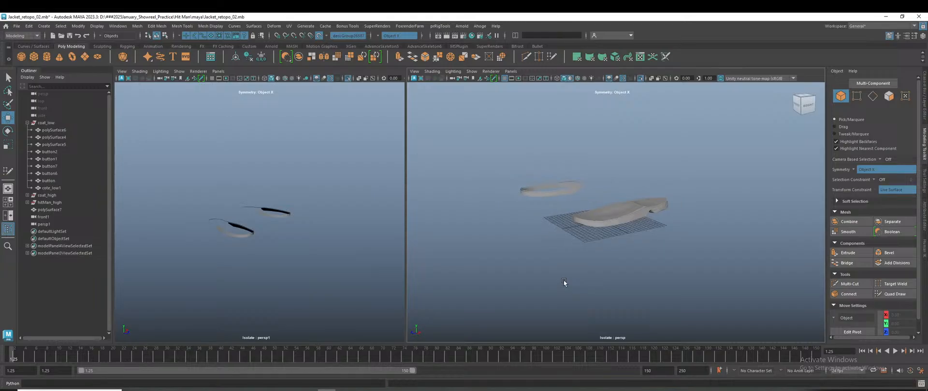
{"action": "left_click_drag", "start_coordinate": [562, 271], "coordinate": [578, 261], "text": "alt"}
{"action": "scroll", "coordinate": [646, 254], "scroll_direction": "up", "scroll_amount": 2}
{"action": "left_click_drag", "start_coordinate": [660, 280], "coordinate": [622, 296], "text": "alt"}
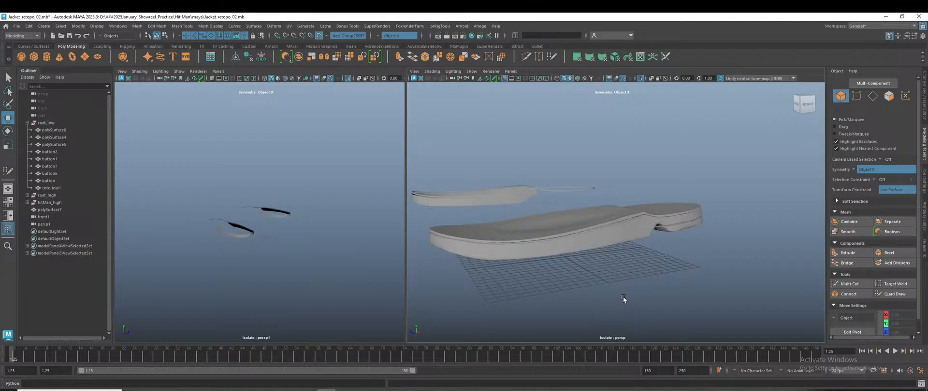
{"action": "scroll", "coordinate": [656, 283], "scroll_direction": "down", "scroll_amount": 2}
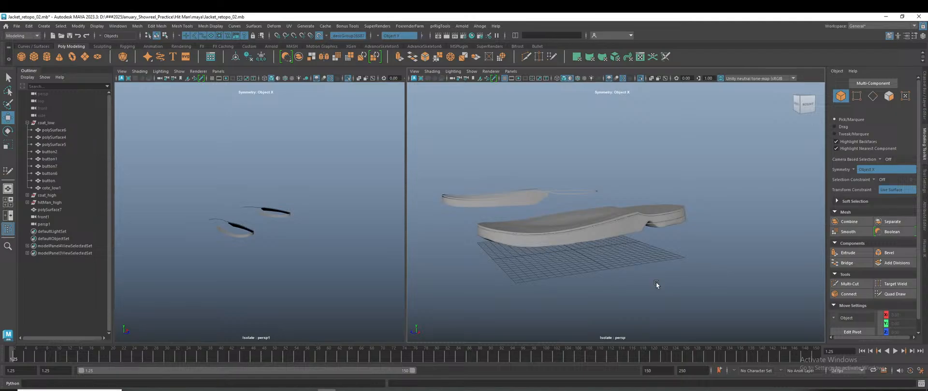
{"action": "scroll", "coordinate": [610, 264], "scroll_direction": "up", "scroll_amount": 4}
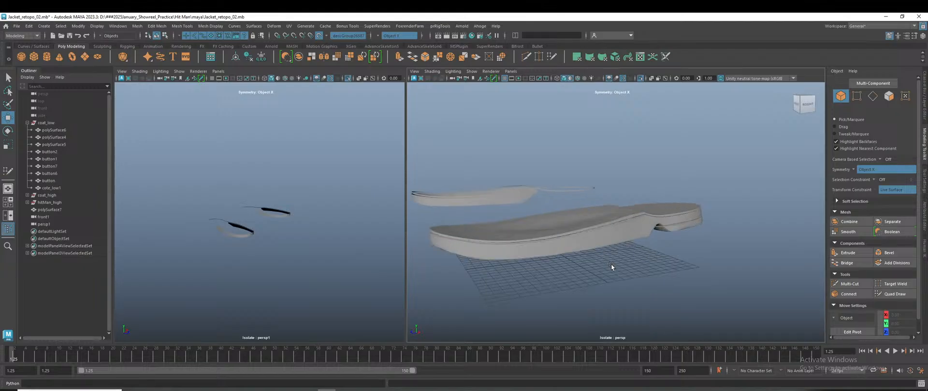
{"action": "scroll", "coordinate": [605, 261], "scroll_direction": "down", "scroll_amount": 5}
{"action": "left_click_drag", "start_coordinate": [588, 267], "coordinate": [611, 268], "text": "alt"}
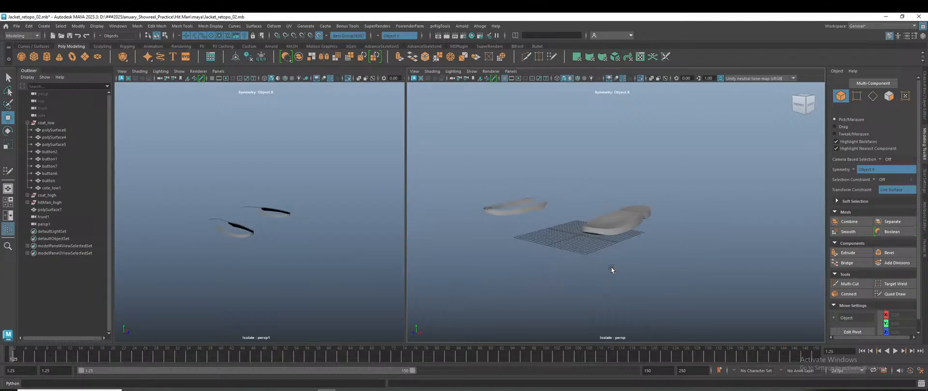
{"action": "scroll", "coordinate": [328, 274], "scroll_direction": "down", "scroll_amount": 4}
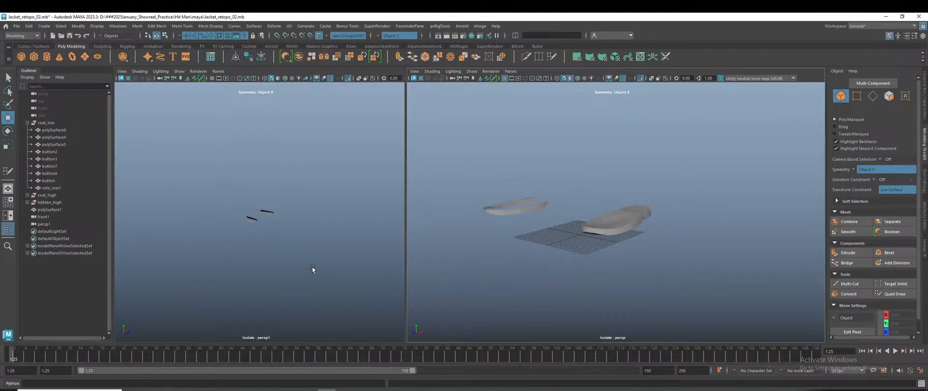
Step: Turn off isolate select in the persp1 view and frame the full character beside the jackets
{"action": "key", "text": "ctrl+1"}
{"action": "scroll", "coordinate": [312, 267], "scroll_direction": "down", "scroll_amount": 5}
{"action": "left_click_drag", "start_coordinate": [297, 259], "coordinate": [264, 238], "text": "alt"}
{"action": "scroll", "coordinate": [262, 235], "scroll_direction": "up", "scroll_amount": 5}
{"action": "scroll", "coordinate": [271, 242], "scroll_direction": "up", "scroll_amount": 5}
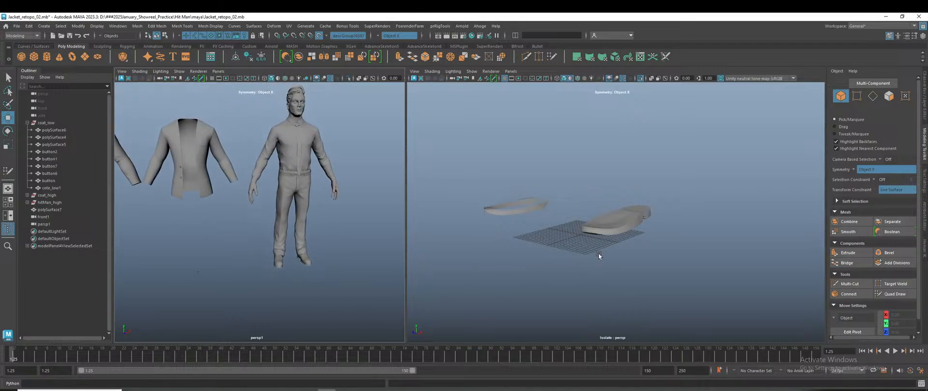
Step: Select the sole retopology mesh, reactivate Quad Draw on it, and show the character with all jackets in the persp1 view
{"action": "left_click", "coordinate": [600, 235]}
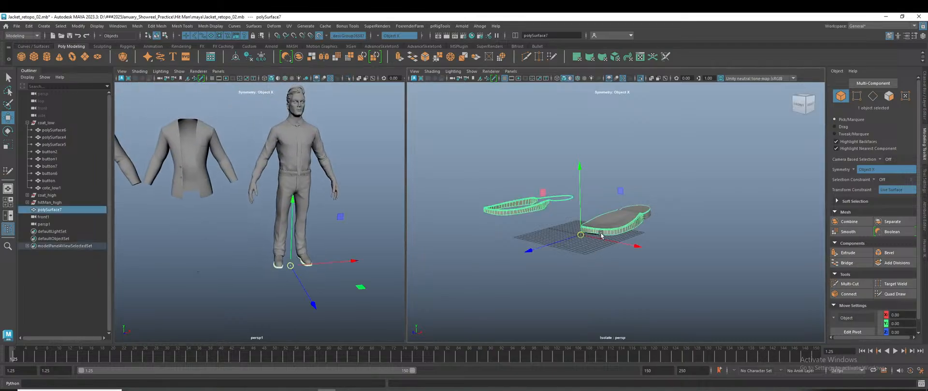
{"action": "left_click", "coordinate": [894, 294]}
{"action": "scroll", "coordinate": [615, 256], "scroll_direction": "up", "scroll_amount": 4}
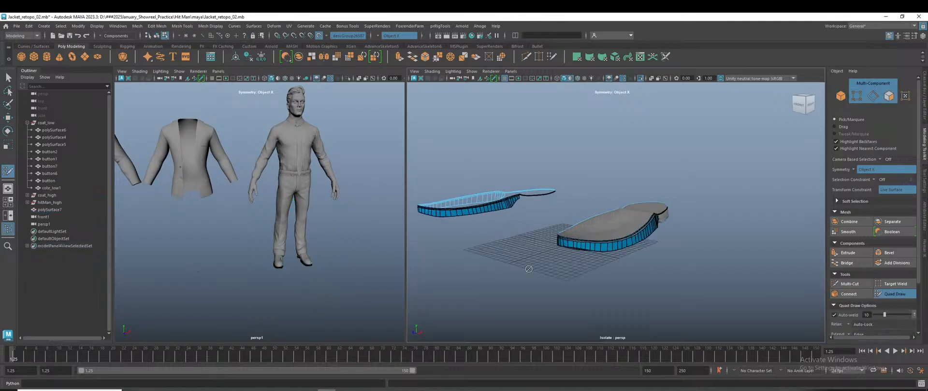
{"action": "middle_click_drag", "start_coordinate": [355, 270], "coordinate": [363, 273], "text": "alt"}
{"action": "left_click_drag", "start_coordinate": [363, 274], "coordinate": [242, 259], "text": "alt"}
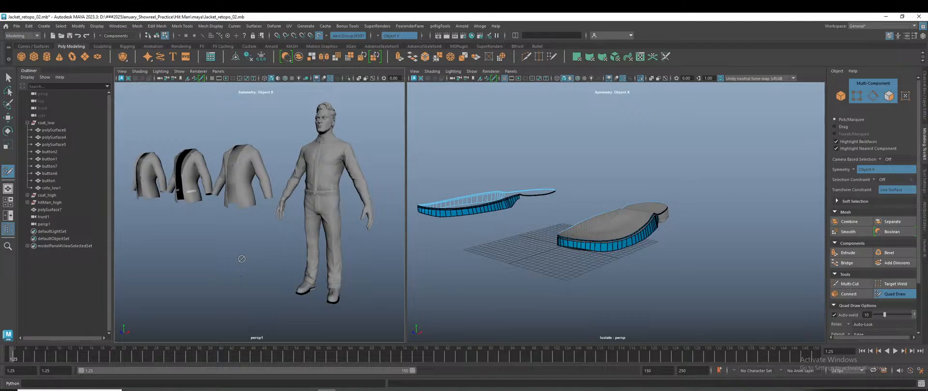
{"action": "left_click", "coordinate": [514, 279]}
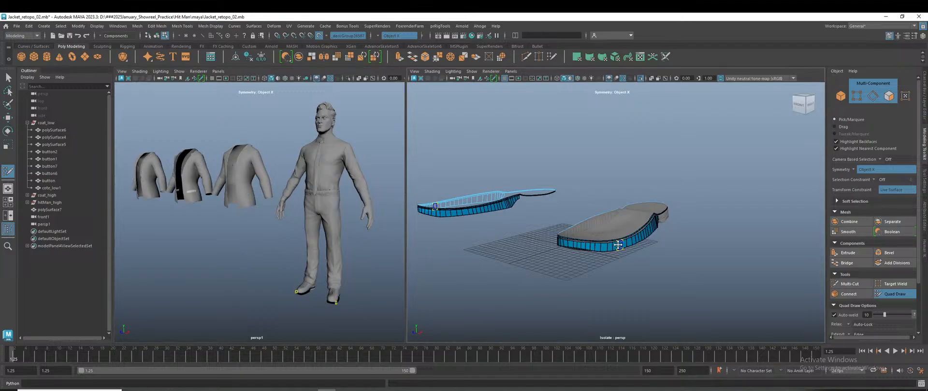
{"action": "scroll", "coordinate": [618, 246], "scroll_direction": "up", "scroll_amount": 3}
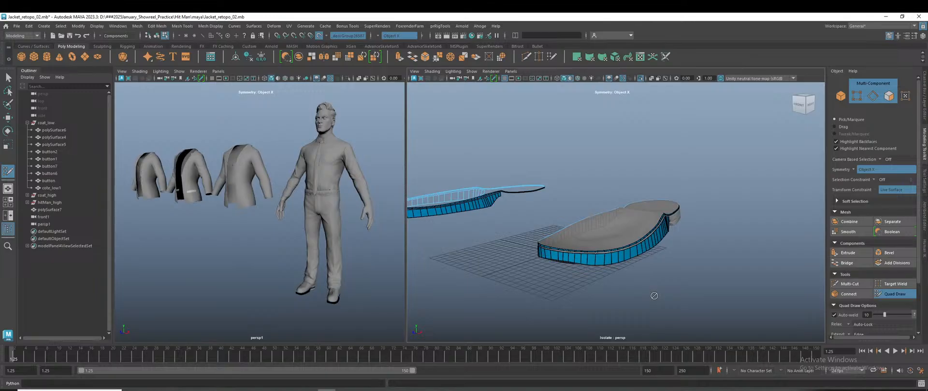
{"action": "scroll", "coordinate": [632, 275], "scroll_direction": "down", "scroll_amount": 2}
{"action": "scroll", "coordinate": [631, 276], "scroll_direction": "up", "scroll_amount": 1}
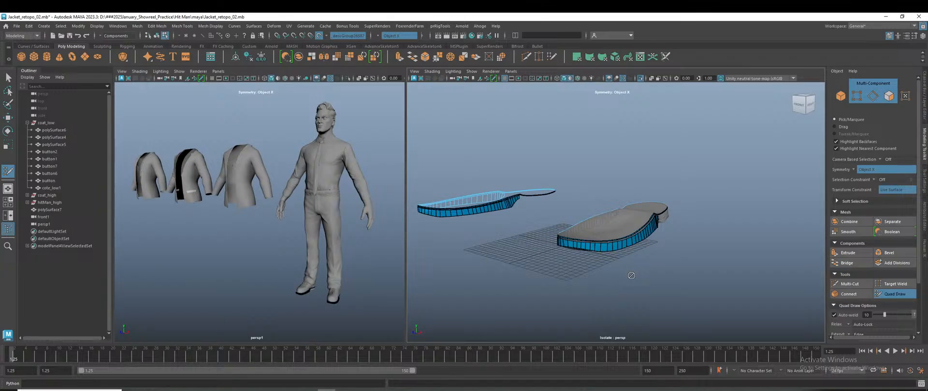
{"action": "scroll", "coordinate": [668, 267], "scroll_direction": "up", "scroll_amount": 3}
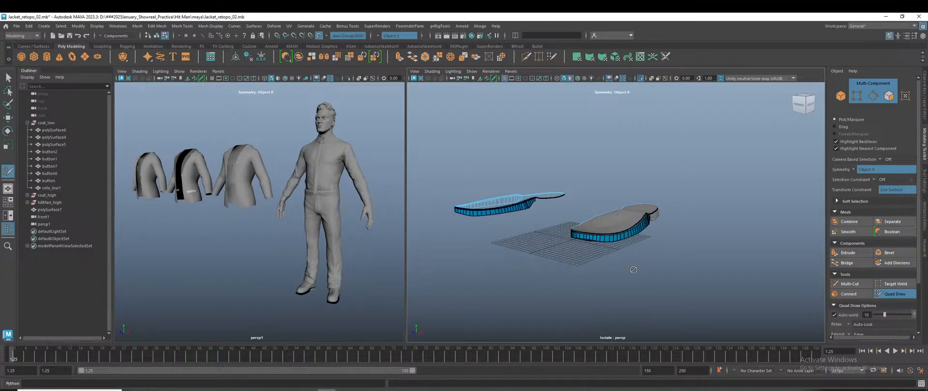
Step: Move the second-to-last edge's lower corner up along the heel notch and split the widened quad before it with a new edge
{"action": "left_click_drag", "start_coordinate": [668, 267], "coordinate": [607, 244], "text": "alt"}
{"action": "scroll", "coordinate": [603, 242], "scroll_direction": "up", "scroll_amount": 7}
{"action": "middle_click_drag", "start_coordinate": [542, 256], "coordinate": [611, 241], "text": "alt"}
{"action": "left_click_drag", "start_coordinate": [505, 283], "coordinate": [513, 277]}
{"action": "key", "text": "ctrl+z"}
{"action": "key", "text": "1"}
{"action": "left_click_drag", "start_coordinate": [506, 283], "coordinate": [548, 249]}
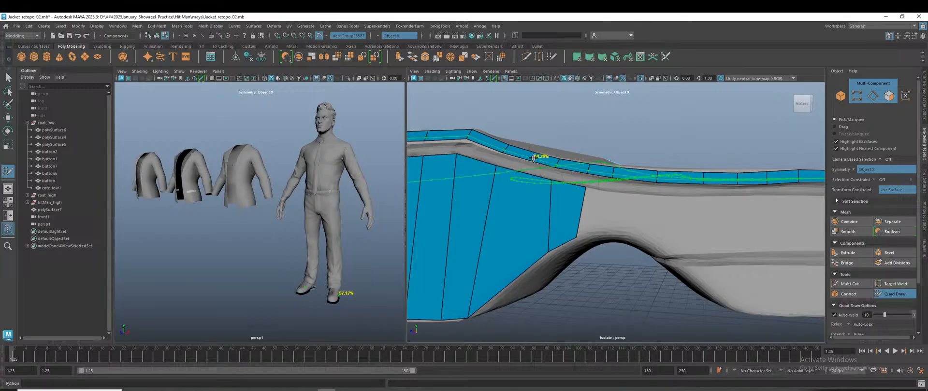
{"action": "left_click", "coordinate": [521, 195], "text": "ctrl"}
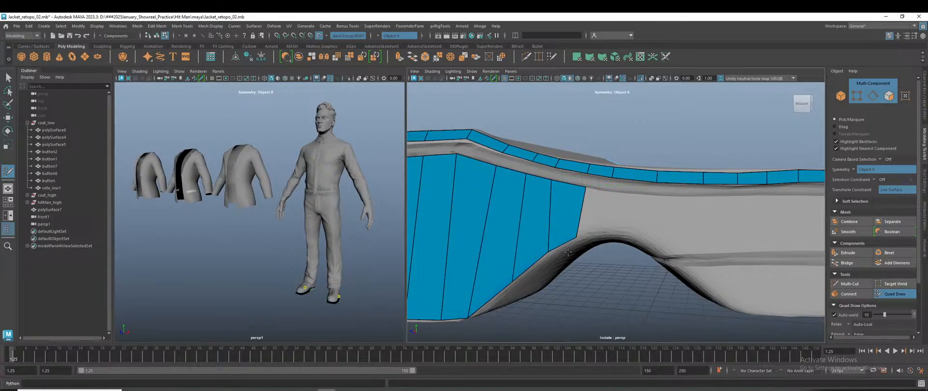
Step: Extrude two more quads from the outer wall's open end across the top of the heel notch, following its upper and lower edges
{"action": "scroll", "coordinate": [580, 265], "scroll_direction": "down", "scroll_amount": 6}
{"action": "right_click_drag", "start_coordinate": [590, 276], "coordinate": [636, 309], "text": "alt"}
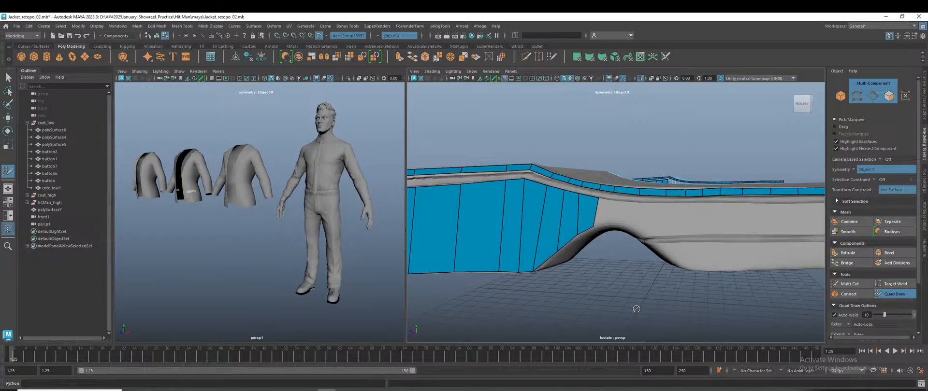
{"action": "right_click_drag", "start_coordinate": [607, 225], "coordinate": [624, 254], "text": "alt"}
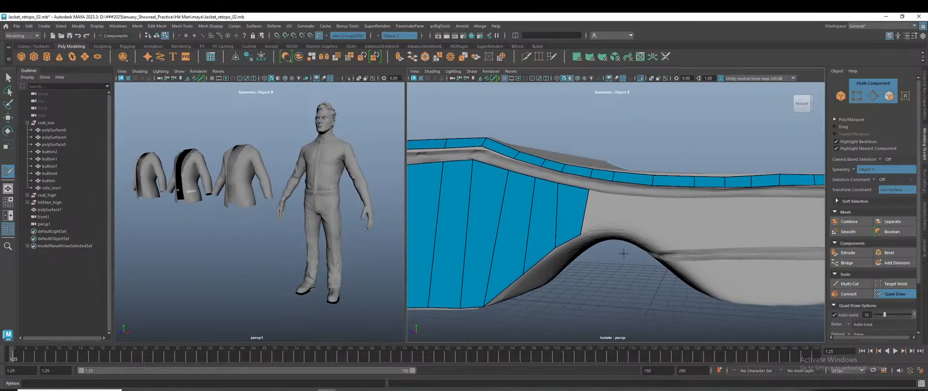
{"action": "left_click_drag", "start_coordinate": [586, 212], "coordinate": [606, 212]}
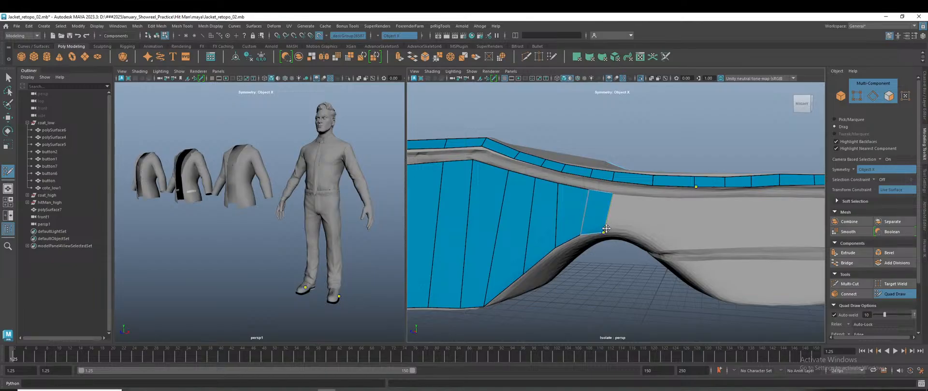
{"action": "left_click_drag", "start_coordinate": [596, 213], "coordinate": [646, 215]}
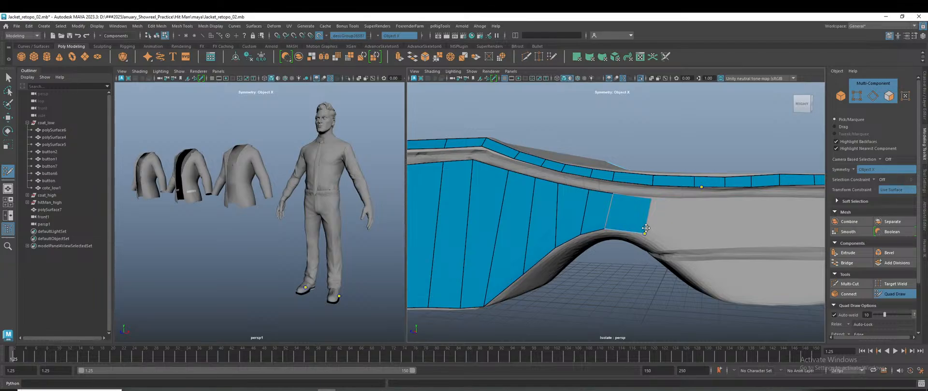
{"action": "scroll", "coordinate": [577, 268], "scroll_direction": "down", "scroll_amount": 4}
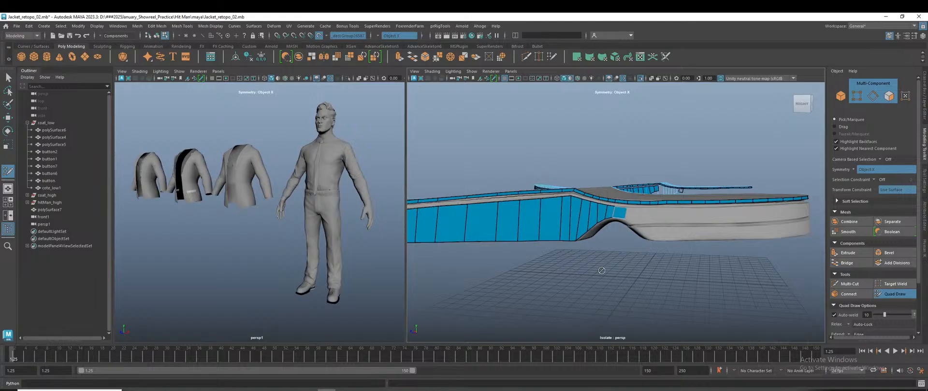
{"action": "scroll", "coordinate": [602, 270], "scroll_direction": "up", "scroll_amount": 6}
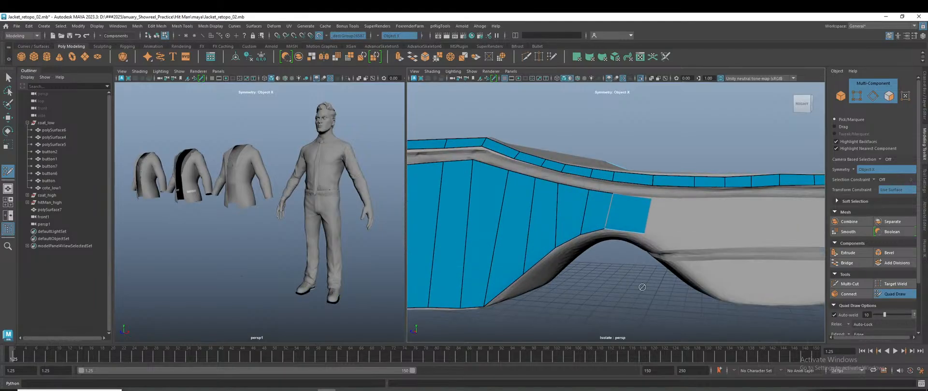
Step: Extend the side-wall retopology strip by one quad past the sole's arch
{"action": "mouse_move", "coordinate": [578, 293]}
{"action": "left_mouse_down", "text": "alt"}
{"action": "mouse_move", "coordinate": [591, 290]}
{"action": "mouse_move", "coordinate": [585, 296]}
{"action": "left_mouse_up", "text": "alt"}
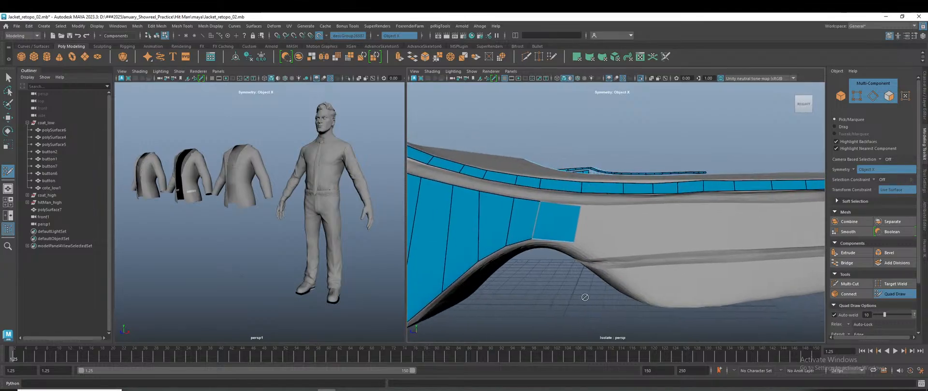
{"action": "mouse_move", "coordinate": [578, 227]}
{"action": "left_mouse_down"}
{"action": "mouse_move", "coordinate": [612, 225]}
{"action": "mouse_move", "coordinate": [595, 259]}
{"action": "left_mouse_up"}
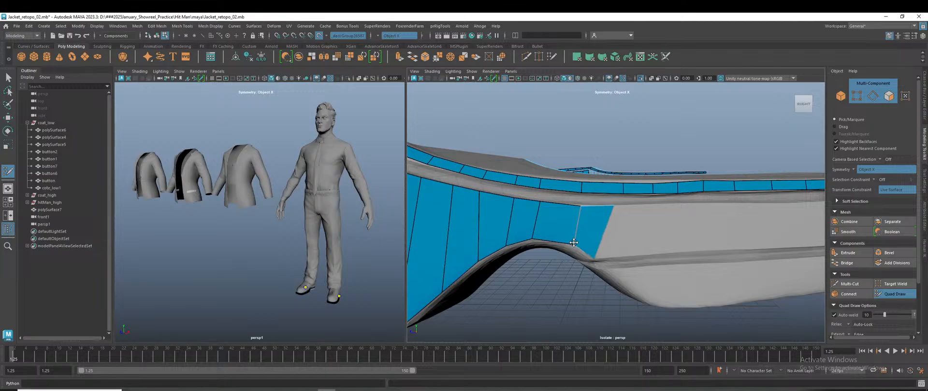
{"action": "scroll", "coordinate": [297, 264], "scroll_direction": "down", "scroll_amount": 3}
{"action": "scroll", "coordinate": [259, 303], "scroll_direction": "up", "scroll_amount": 4}
Step: Select the sole retopology mesh polySurface7, isolate it in the character's perspective view, and clear the selection
{"action": "left_click_drag", "start_coordinate": [259, 303], "coordinate": [330, 300], "text": "alt"}
{"action": "scroll", "coordinate": [331, 300], "scroll_direction": "up", "scroll_amount": 4}
{"action": "scroll", "coordinate": [331, 300], "scroll_direction": "down", "scroll_amount": 3}
{"action": "key", "text": "w"}
{"action": "scroll", "coordinate": [624, 152], "scroll_direction": "down", "scroll_amount": 5}
{"action": "right_click_drag", "start_coordinate": [653, 150], "coordinate": [682, 145]}
{"action": "left_click_drag", "start_coordinate": [687, 261], "coordinate": [460, 141]}
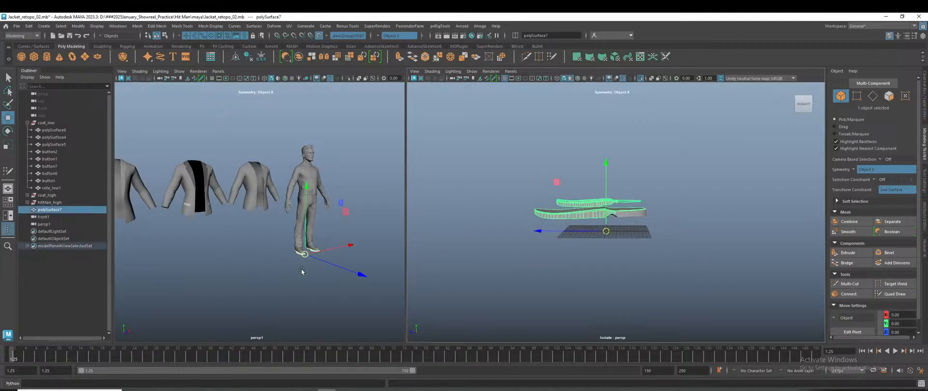
{"action": "key", "text": "ctrl+1"}
{"action": "scroll", "coordinate": [311, 293], "scroll_direction": "up", "scroll_amount": 2}
{"action": "middle_click_drag", "start_coordinate": [310, 292], "coordinate": [166, 177], "text": "alt"}
{"action": "left_click_drag", "start_coordinate": [166, 178], "coordinate": [180, 252], "text": "alt"}
{"action": "right_click_drag", "start_coordinate": [181, 253], "coordinate": [249, 263], "text": "alt"}
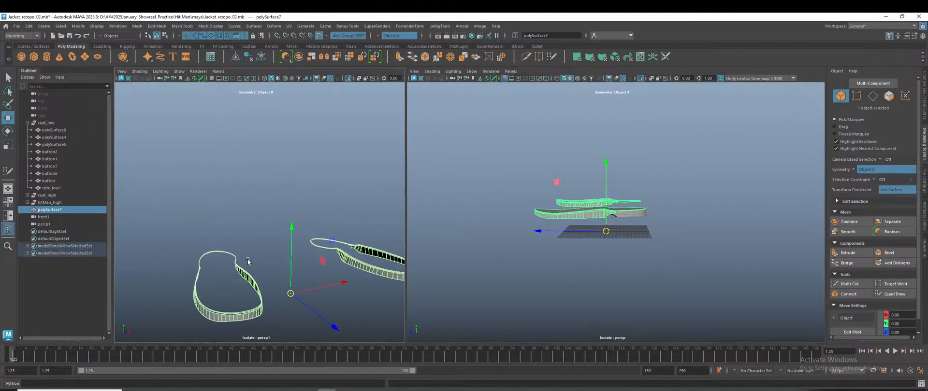
{"action": "left_click", "coordinate": [260, 251]}
{"action": "left_click_drag", "start_coordinate": [260, 250], "coordinate": [417, 271], "text": "alt"}
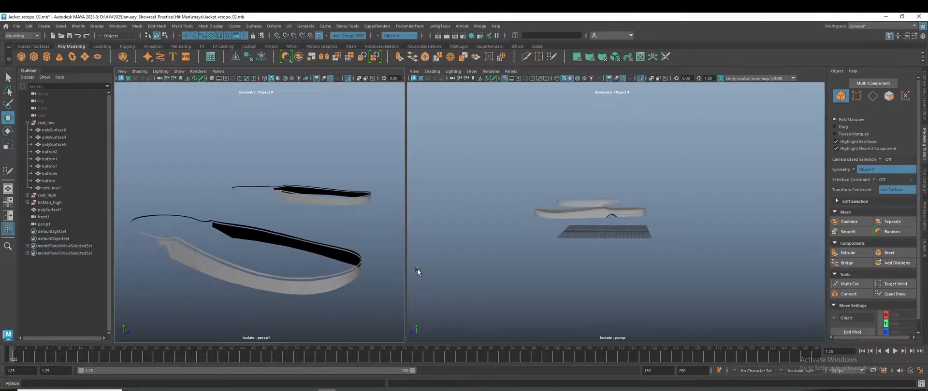
Step: Resume Quad Draw on the sole mesh and straighten the side strip's end edge beside the arch
{"action": "scroll", "coordinate": [595, 246], "scroll_direction": "up", "scroll_amount": 6}
{"action": "left_click", "coordinate": [607, 228]}
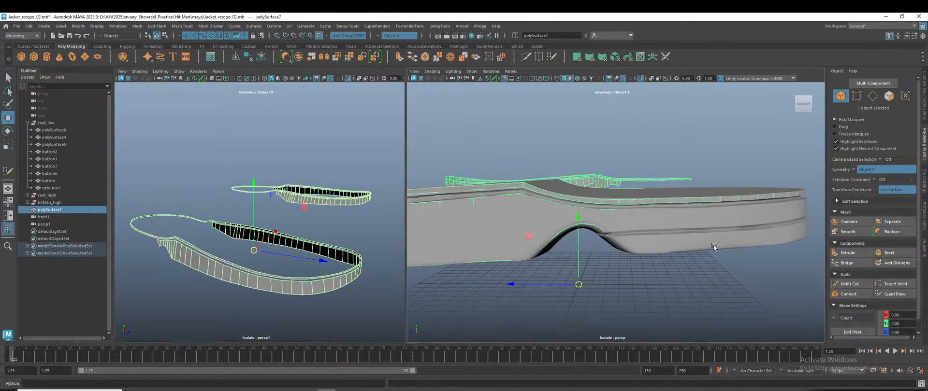
{"action": "left_click", "coordinate": [875, 293]}
{"action": "scroll", "coordinate": [609, 205], "scroll_direction": "up", "scroll_amount": 5}
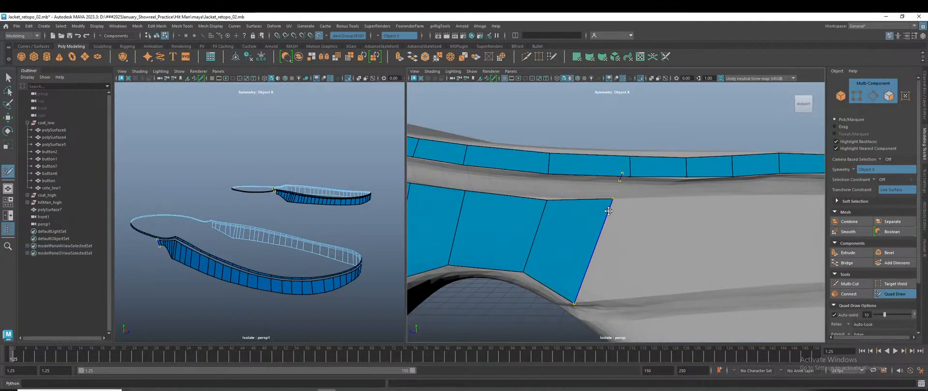
{"action": "left_click_drag", "start_coordinate": [608, 205], "coordinate": [540, 202]}
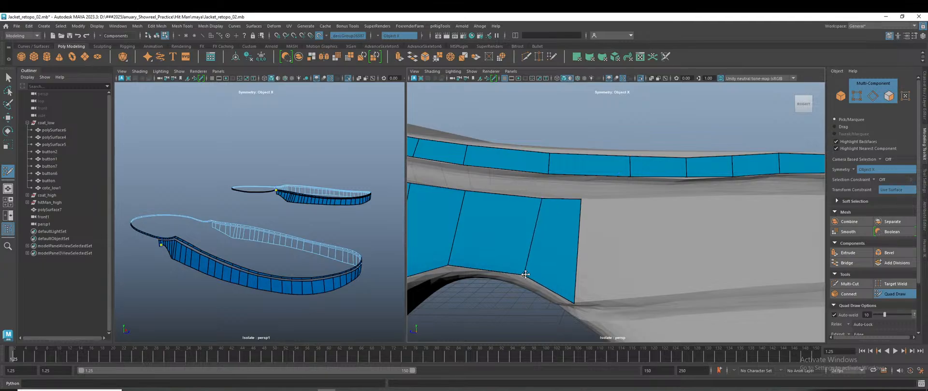
{"action": "left_click_drag", "start_coordinate": [573, 304], "coordinate": [570, 304]}
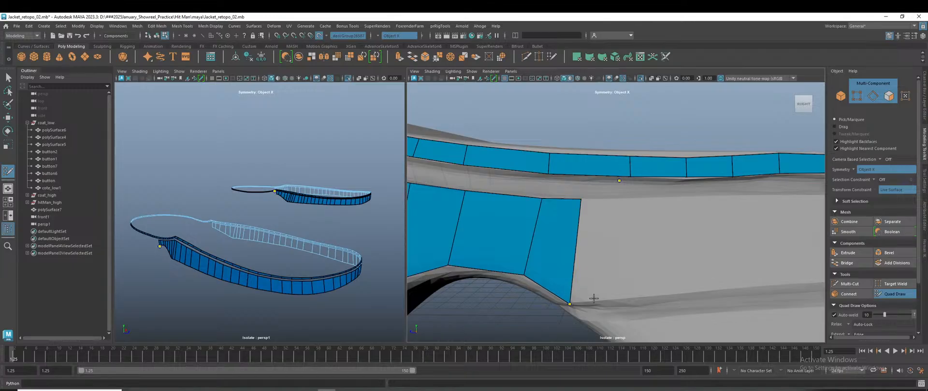
Step: Add one quad to the side strip at the start of the heel and adjust its lower corner
{"action": "scroll", "coordinate": [613, 292], "scroll_direction": "down", "scroll_amount": 5}
{"action": "scroll", "coordinate": [614, 292], "scroll_direction": "up", "scroll_amount": 5}
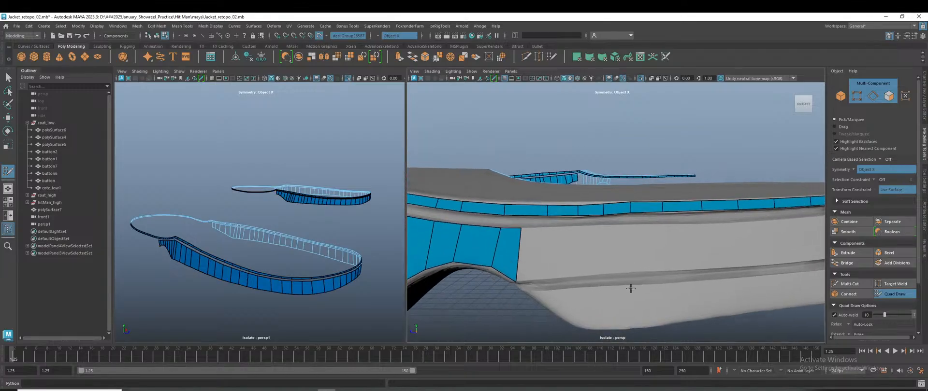
{"action": "left_click_drag", "start_coordinate": [537, 249], "coordinate": [579, 251]}
{"action": "left_click_drag", "start_coordinate": [576, 275], "coordinate": [582, 271]}
{"action": "scroll", "coordinate": [650, 266], "scroll_direction": "down", "scroll_amount": 3}
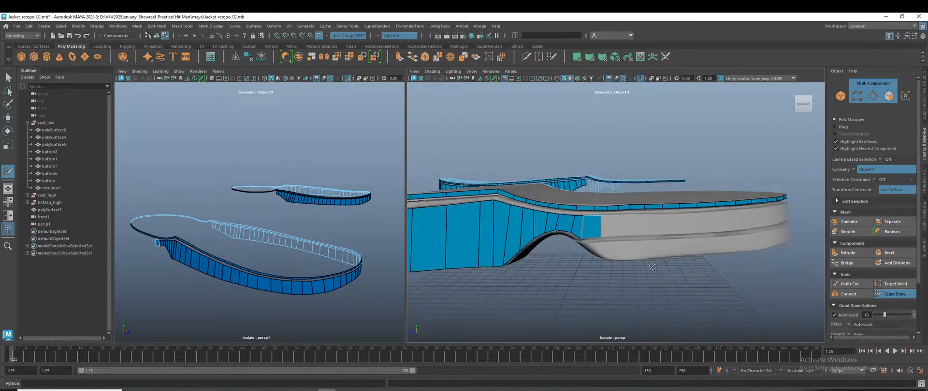
Step: Raise the sagging top vertices of the upper rim strip to follow the sole's upper edge
{"action": "scroll", "coordinate": [651, 264], "scroll_direction": "up", "scroll_amount": 5}
{"action": "left_click_drag", "start_coordinate": [654, 242], "coordinate": [665, 286], "text": "alt"}
{"action": "left_click_drag", "start_coordinate": [590, 259], "coordinate": [589, 253]}
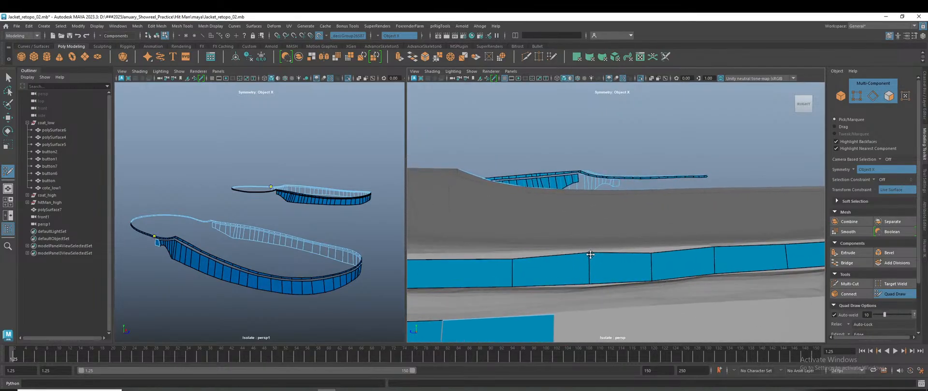
{"action": "left_click_drag", "start_coordinate": [512, 260], "coordinate": [512, 255]}
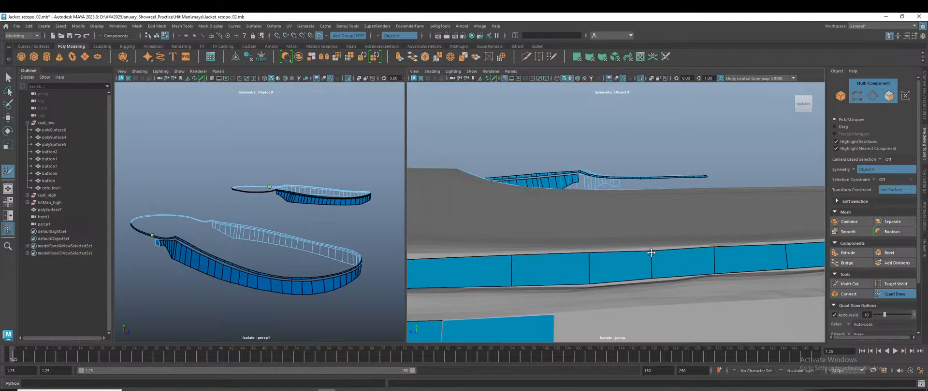
{"action": "left_click_drag", "start_coordinate": [716, 249], "coordinate": [612, 271], "text": "alt"}
{"action": "scroll", "coordinate": [613, 271], "scroll_direction": "up", "scroll_amount": 2}
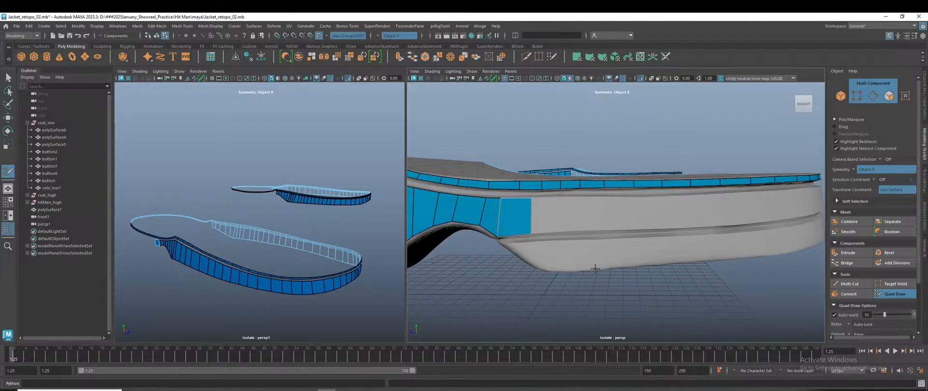
Step: Continue the side strip with several quads along the heel wall between the two grooves
{"action": "scroll", "coordinate": [575, 250], "scroll_direction": "up", "scroll_amount": 3}
{"action": "left_click_drag", "start_coordinate": [548, 242], "coordinate": [716, 238], "text": "alt"}
{"action": "scroll", "coordinate": [716, 238], "scroll_direction": "down", "scroll_amount": 6}
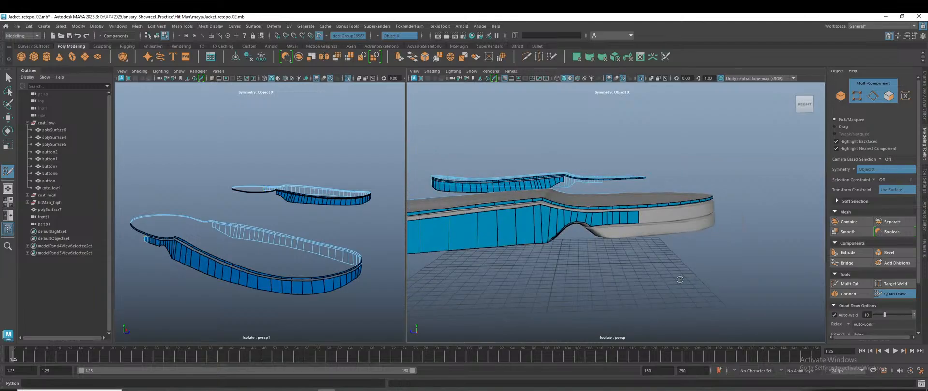
{"action": "left_click_drag", "start_coordinate": [680, 280], "coordinate": [671, 279], "text": "alt"}
{"action": "scroll", "coordinate": [671, 278], "scroll_direction": "up", "scroll_amount": 10}
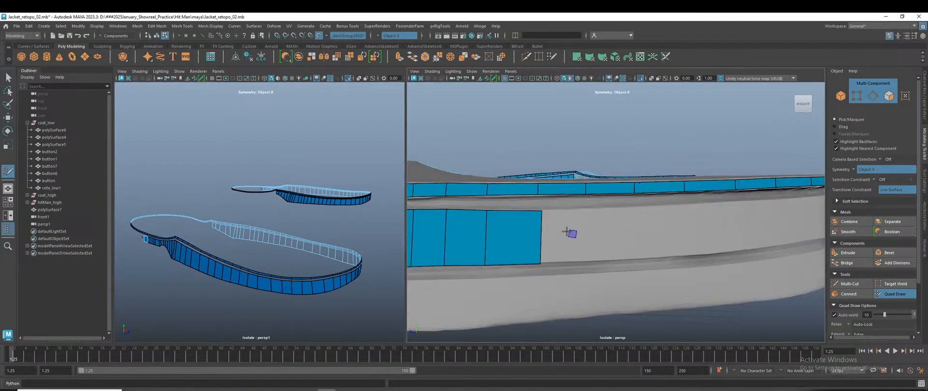
{"action": "left_click_drag", "start_coordinate": [536, 229], "coordinate": [632, 231]}
{"action": "scroll", "coordinate": [615, 267], "scroll_direction": "down", "scroll_amount": 5}
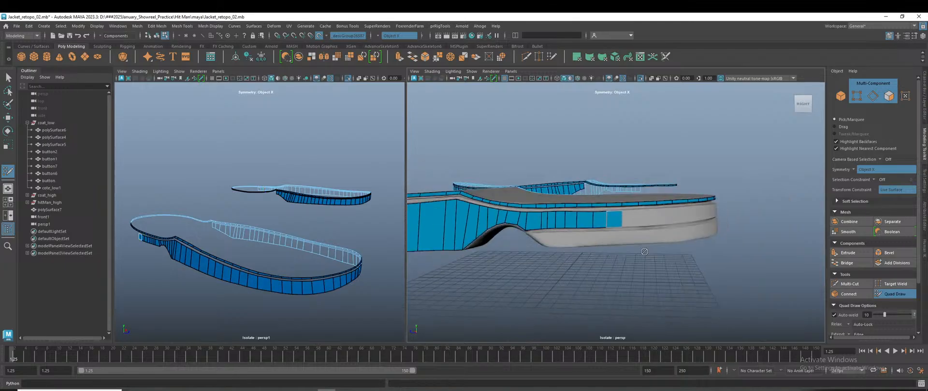
Step: Extrude the side strip's end edge by one more quad toward the back of the heel
{"action": "scroll", "coordinate": [615, 266], "scroll_direction": "up", "scroll_amount": 6}
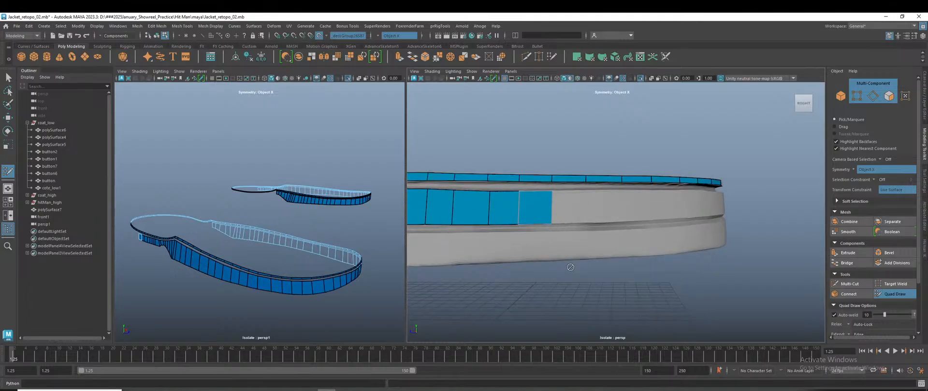
{"action": "scroll", "coordinate": [586, 281], "scroll_direction": "up", "scroll_amount": 1}
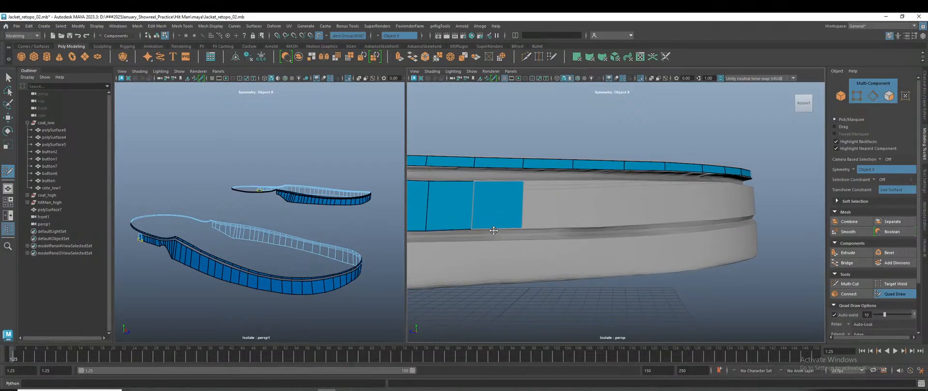
{"action": "left_click_drag", "start_coordinate": [521, 208], "coordinate": [571, 201]}
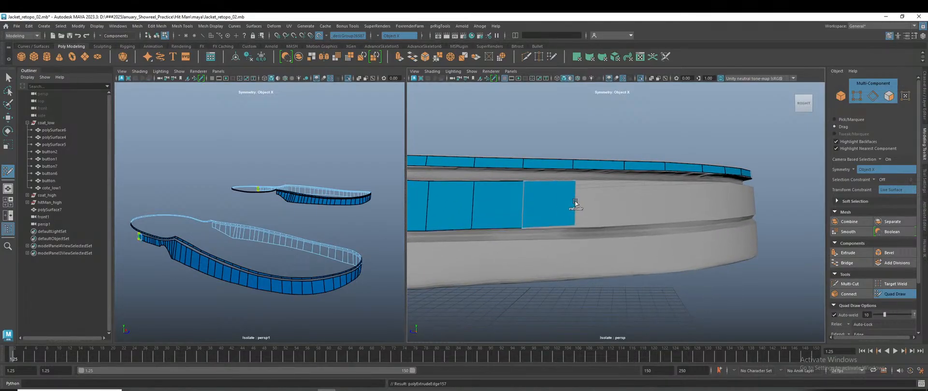
{"action": "right_click_drag", "start_coordinate": [641, 247], "coordinate": [529, 242], "text": "alt"}
{"action": "left_click_drag", "start_coordinate": [529, 242], "coordinate": [582, 264], "text": "alt"}
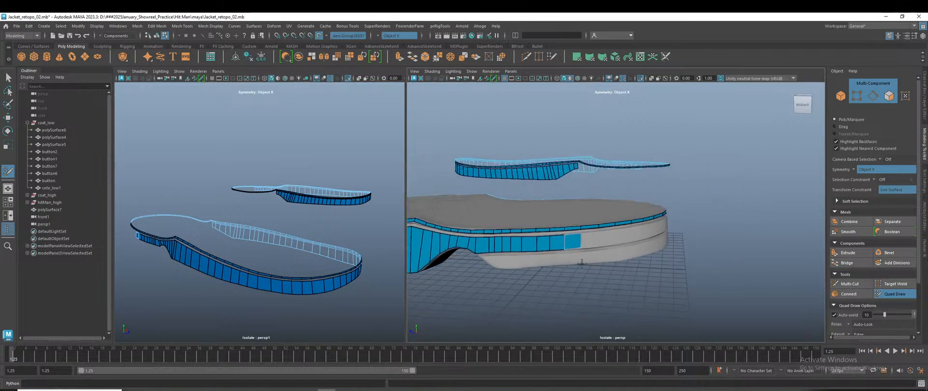
Step: Add another quad to the heel strip and align its lower corners with the groove
{"action": "right_click_drag", "start_coordinate": [582, 264], "coordinate": [667, 317], "text": "alt"}
{"action": "middle_click_drag", "start_coordinate": [642, 316], "coordinate": [654, 278], "text": "alt"}
{"action": "key", "text": "Tab"}
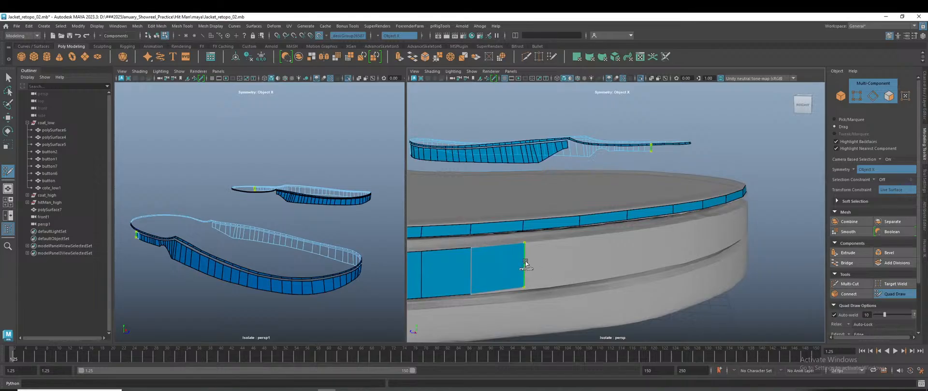
{"action": "left_click_drag", "start_coordinate": [525, 264], "coordinate": [584, 255]}
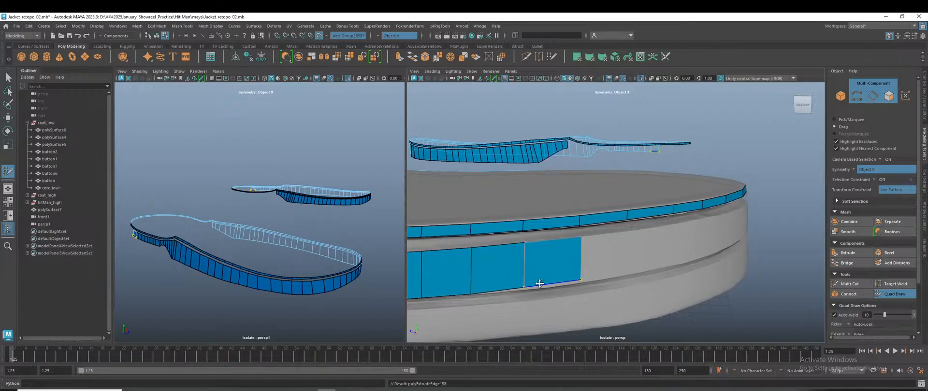
{"action": "left_click_drag", "start_coordinate": [524, 286], "coordinate": [528, 287]}
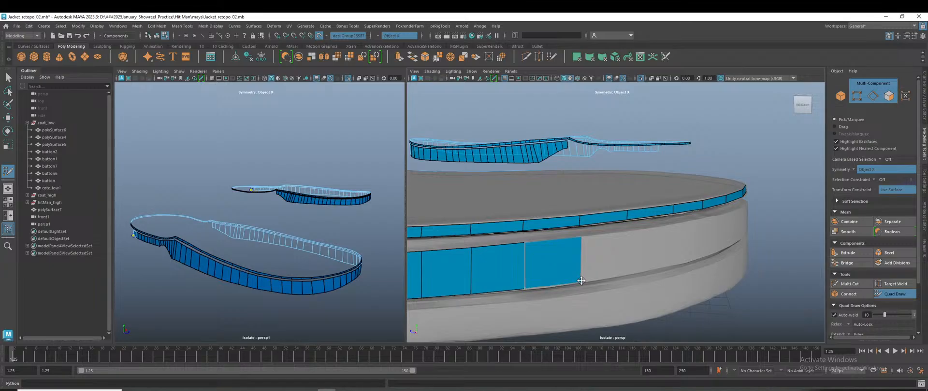
{"action": "mouse_move", "coordinate": [582, 261]}
{"action": "left_mouse_down"}
{"action": "mouse_move", "coordinate": [604, 255]}
{"action": "mouse_move", "coordinate": [540, 257]}
{"action": "left_mouse_up"}
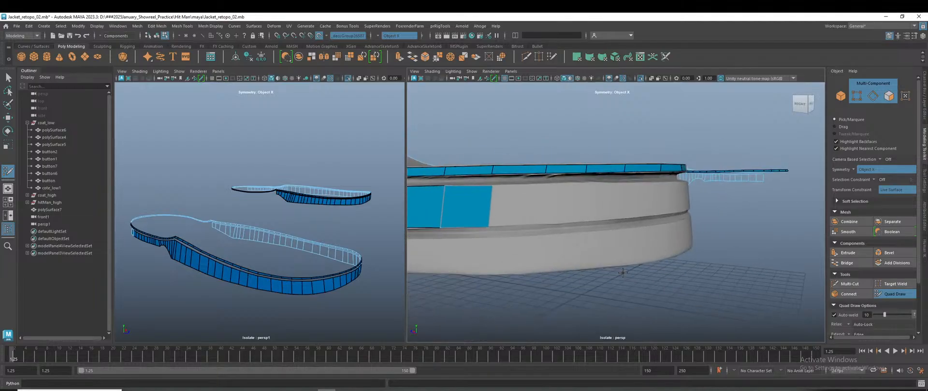
Step: Lengthen the heel's side strip up to where the wall begins curving toward the back
{"action": "left_click", "coordinate": [491, 227]}
{"action": "left_click_drag", "start_coordinate": [444, 225], "coordinate": [508, 267], "text": "alt"}
{"action": "right_click_drag", "start_coordinate": [507, 267], "coordinate": [427, 256], "text": "alt"}
{"action": "right_click_drag", "start_coordinate": [667, 265], "coordinate": [599, 269], "text": "alt"}
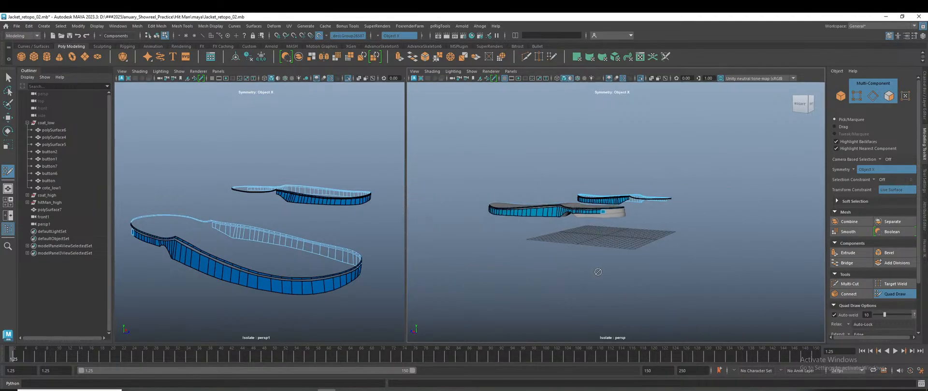
{"action": "left_click_drag", "start_coordinate": [598, 269], "coordinate": [611, 274], "text": "alt"}
{"action": "right_click_drag", "start_coordinate": [611, 274], "coordinate": [855, 321], "text": "alt"}
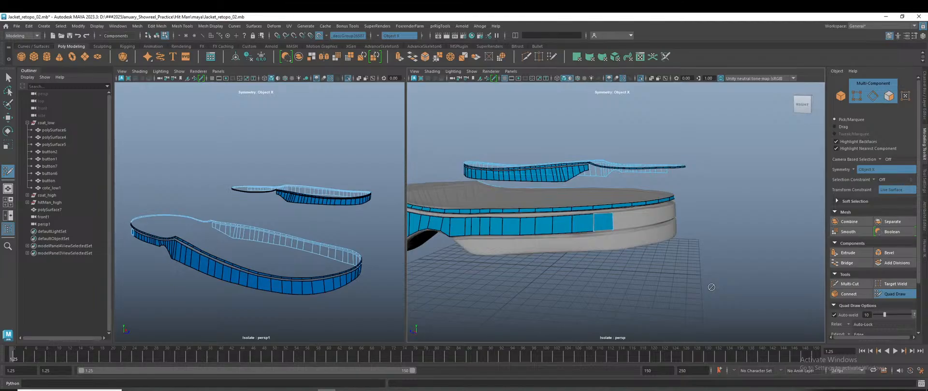
{"action": "scroll", "coordinate": [631, 244], "scroll_direction": "up", "scroll_amount": 2}
{"action": "left_click_drag", "start_coordinate": [633, 244], "coordinate": [600, 245], "text": "alt"}
{"action": "scroll", "coordinate": [607, 249], "scroll_direction": "up", "scroll_amount": 3}
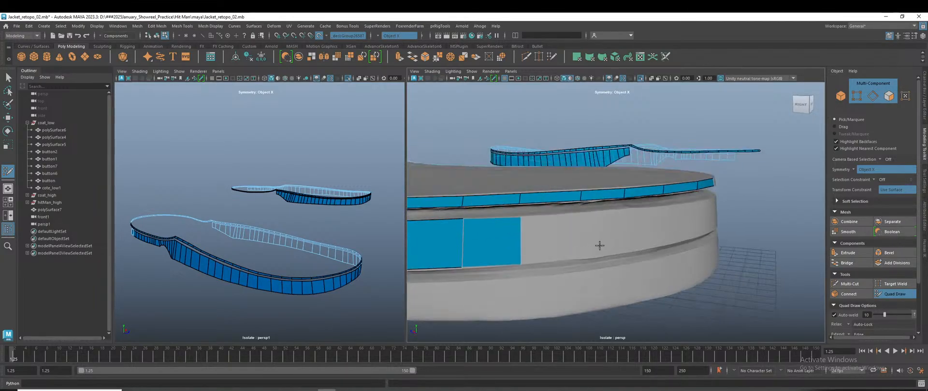
{"action": "left_click_drag", "start_coordinate": [521, 244], "coordinate": [622, 236]}
Step: Extend the heel strip by two quads along the curve leading to the back
{"action": "left_click_drag", "start_coordinate": [643, 265], "coordinate": [483, 237], "text": "alt"}
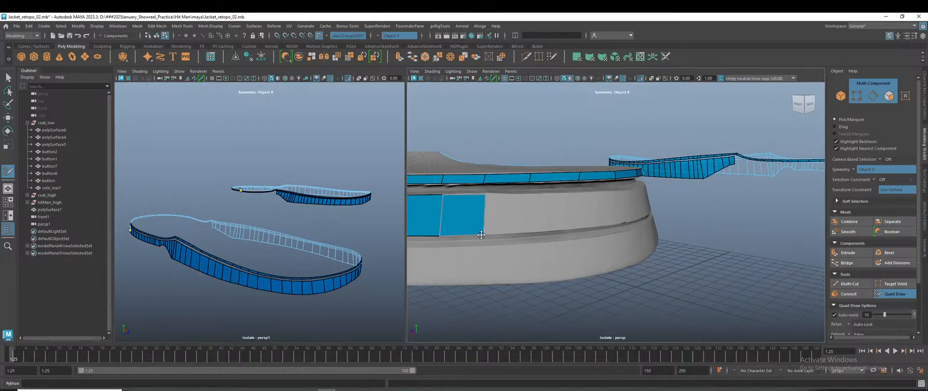
{"action": "mouse_move", "coordinate": [484, 227]}
{"action": "left_mouse_down"}
{"action": "mouse_move", "coordinate": [502, 215]}
{"action": "mouse_move", "coordinate": [578, 211]}
{"action": "left_mouse_up"}
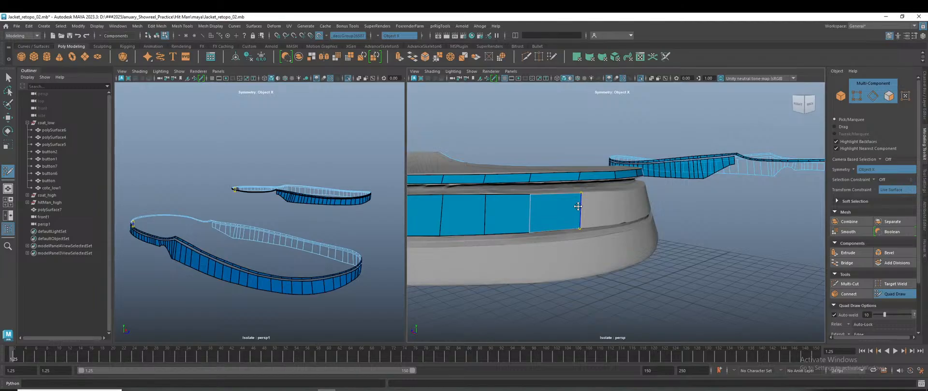
{"action": "scroll", "coordinate": [588, 213], "scroll_direction": "down", "scroll_amount": 5}
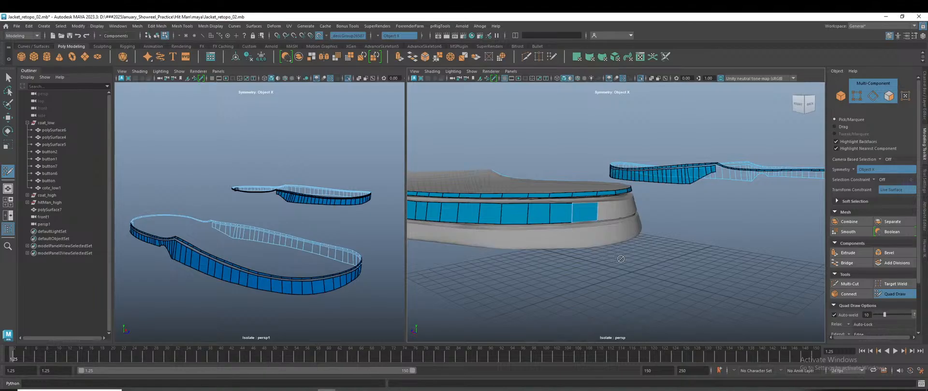
Step: Carry the quad strip onto the back of the heel and adjust the new end quad
{"action": "scroll", "coordinate": [670, 277], "scroll_direction": "down", "scroll_amount": 3}
{"action": "scroll", "coordinate": [669, 278], "scroll_direction": "up", "scroll_amount": 3}
{"action": "left_click_drag", "start_coordinate": [669, 277], "coordinate": [657, 282], "text": "alt"}
{"action": "scroll", "coordinate": [657, 281], "scroll_direction": "up", "scroll_amount": 4}
{"action": "key", "text": "Tab"}
{"action": "left_click_drag", "start_coordinate": [509, 237], "coordinate": [553, 235]}
{"action": "mouse_move", "coordinate": [550, 249]}
{"action": "left_mouse_down"}
{"action": "mouse_move", "coordinate": [559, 230]}
{"action": "mouse_move", "coordinate": [563, 246]}
{"action": "left_mouse_up"}
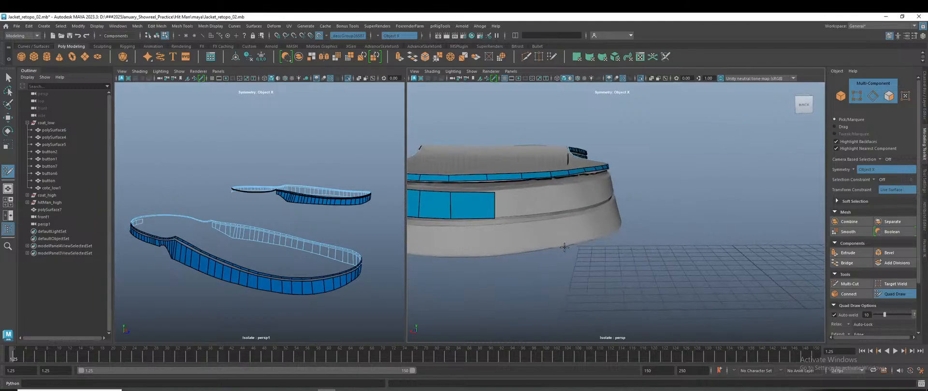
Step: Reposition the end quad's corners and add two quads across the back of the heel
{"action": "middle_click_drag", "start_coordinate": [563, 246], "coordinate": [592, 265], "text": "alt"}
{"action": "scroll", "coordinate": [541, 235], "scroll_direction": "up", "scroll_amount": 2}
{"action": "left_click_drag", "start_coordinate": [506, 219], "coordinate": [501, 217]}
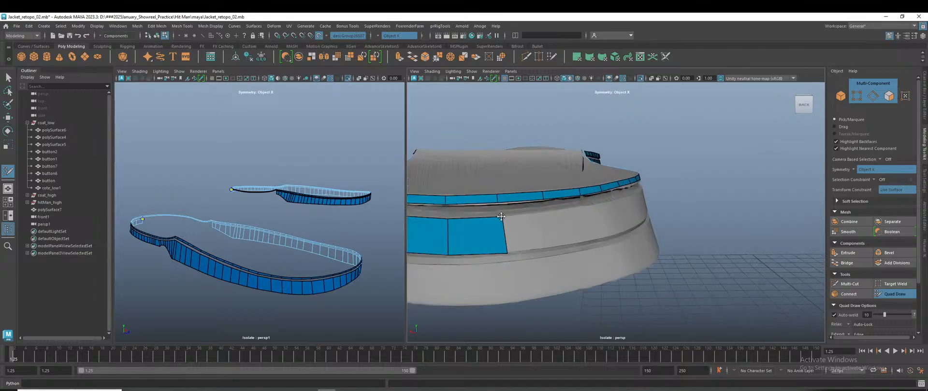
{"action": "mouse_move", "coordinate": [507, 252]}
{"action": "left_mouse_down"}
{"action": "mouse_move", "coordinate": [548, 226]}
{"action": "mouse_move", "coordinate": [550, 244]}
{"action": "mouse_move", "coordinate": [585, 223]}
{"action": "left_mouse_up"}
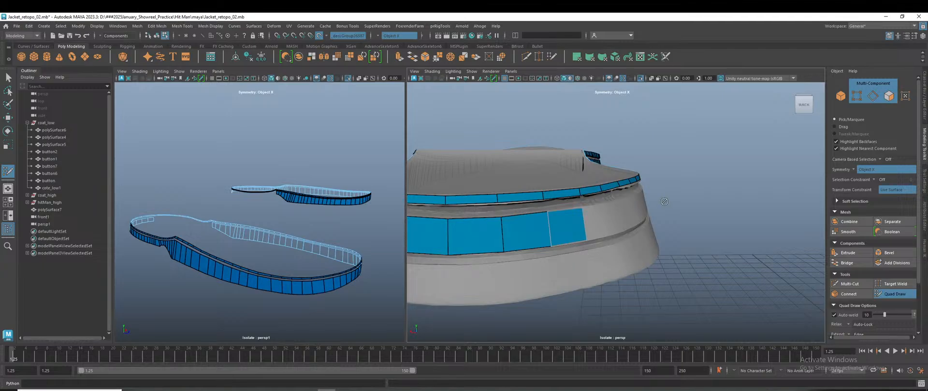
Step: Continue the quad strip around the back corner onto the heel's opposite side
{"action": "mouse_move", "coordinate": [586, 240]}
{"action": "left_mouse_down", "text": "alt"}
{"action": "mouse_move", "coordinate": [606, 250]}
{"action": "mouse_move", "coordinate": [586, 240]}
{"action": "left_mouse_up", "text": "alt"}
{"action": "scroll", "coordinate": [529, 219], "scroll_direction": "up", "scroll_amount": 3}
{"action": "mouse_move", "coordinate": [499, 214]}
{"action": "left_mouse_down"}
{"action": "mouse_move", "coordinate": [590, 209]}
{"action": "mouse_move", "coordinate": [590, 262]}
{"action": "mouse_move", "coordinate": [574, 266]}
{"action": "left_mouse_up"}
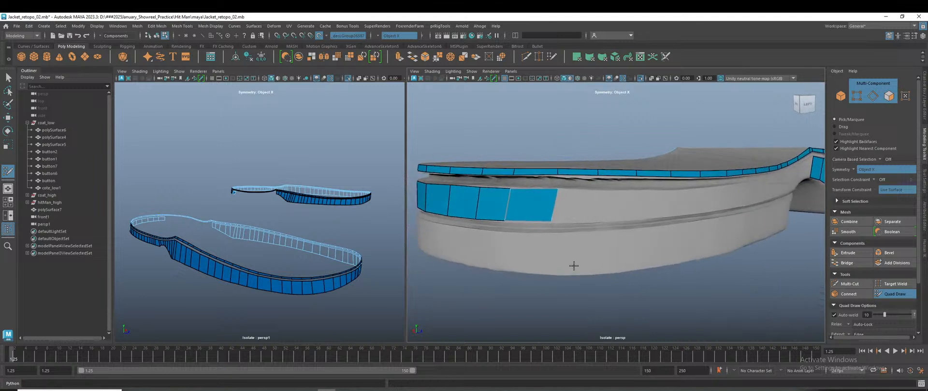
Step: Extend the heel side strip by one quad and adjust the lower corner vertices of the neighbouring quads
{"action": "left_click_drag", "start_coordinate": [548, 222], "coordinate": [602, 208]}
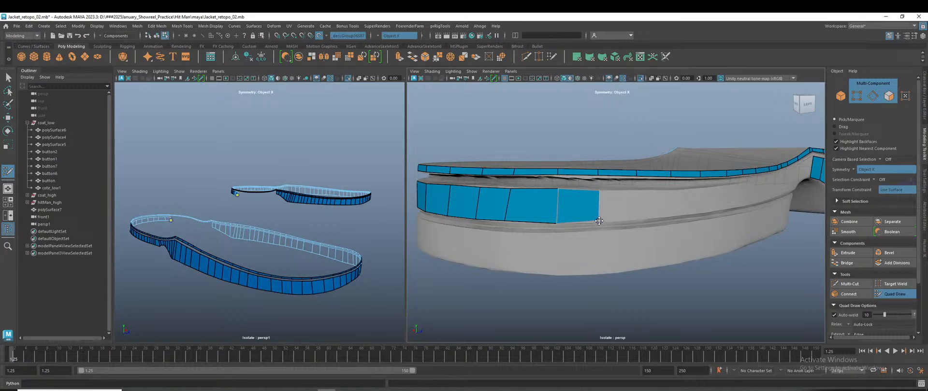
{"action": "left_click_drag", "start_coordinate": [618, 249], "coordinate": [581, 271], "text": "alt"}
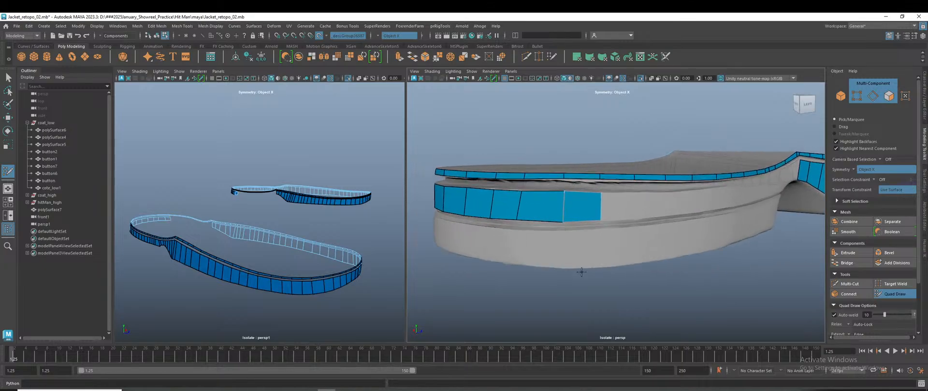
{"action": "right_click_drag", "start_coordinate": [582, 271], "coordinate": [618, 304], "text": "alt"}
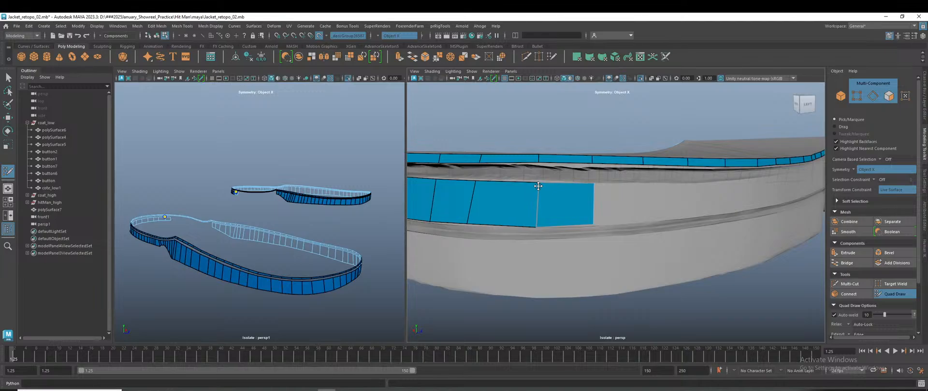
{"action": "left_click_drag", "start_coordinate": [536, 225], "coordinate": [537, 227]}
{"action": "right_click_drag", "start_coordinate": [610, 263], "coordinate": [438, 238], "text": "alt"}
{"action": "left_click_drag", "start_coordinate": [575, 264], "coordinate": [670, 277], "text": "alt"}
{"action": "right_click_drag", "start_coordinate": [623, 290], "coordinate": [703, 304], "text": "alt"}
{"action": "left_click_drag", "start_coordinate": [533, 237], "coordinate": [532, 238]}
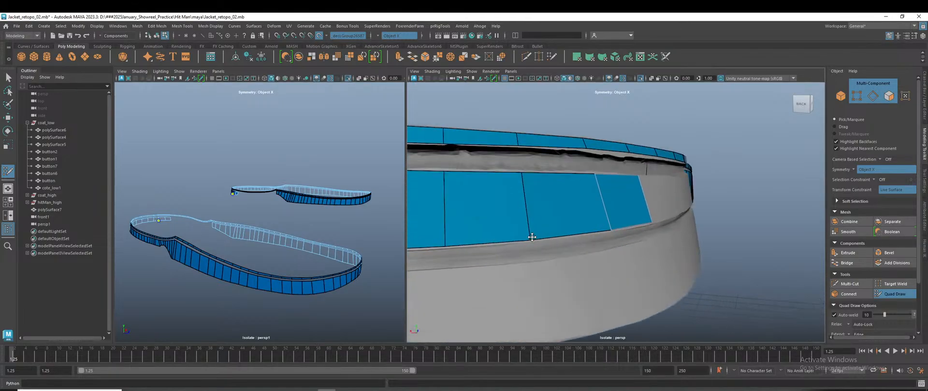
Step: Add two more quads along the heel's side wall, keeping them between the two surface grooves
{"action": "right_click_drag", "start_coordinate": [601, 267], "coordinate": [527, 278], "text": "alt"}
{"action": "left_click_drag", "start_coordinate": [628, 281], "coordinate": [541, 281], "text": "alt"}
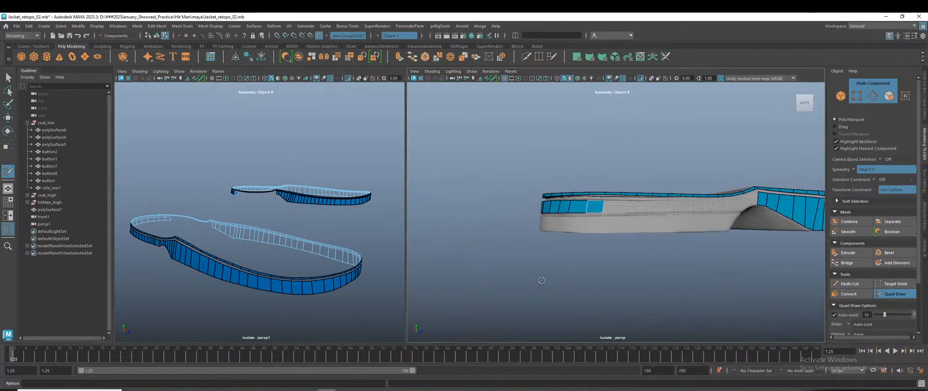
{"action": "right_click_drag", "start_coordinate": [628, 285], "coordinate": [749, 345], "text": "alt"}
{"action": "left_click_drag", "start_coordinate": [568, 200], "coordinate": [632, 203]}
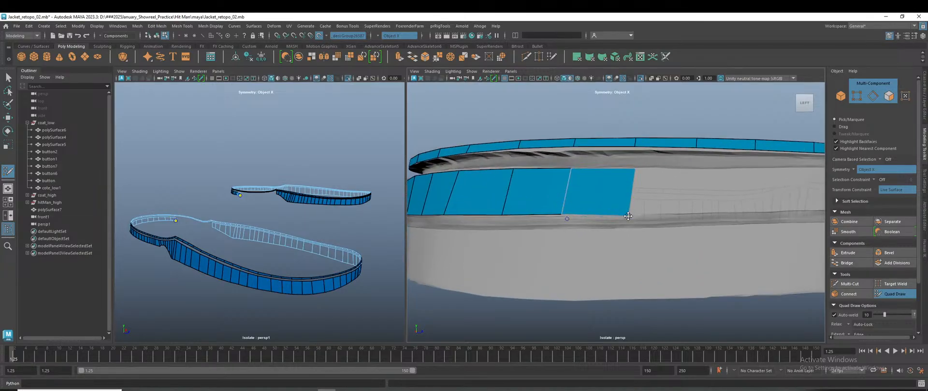
{"action": "right_click_drag", "start_coordinate": [657, 270], "coordinate": [622, 282], "text": "alt"}
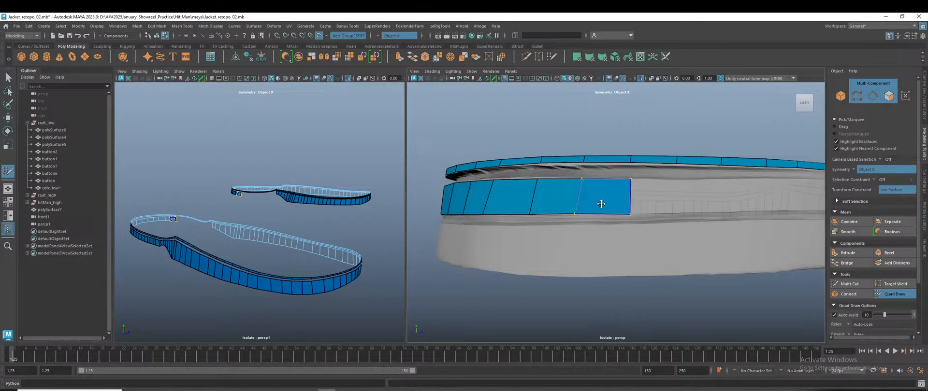
{"action": "scroll", "coordinate": [603, 205], "scroll_direction": "up", "scroll_amount": 2}
{"action": "middle_click_drag", "start_coordinate": [654, 247], "coordinate": [577, 272], "text": "alt"}
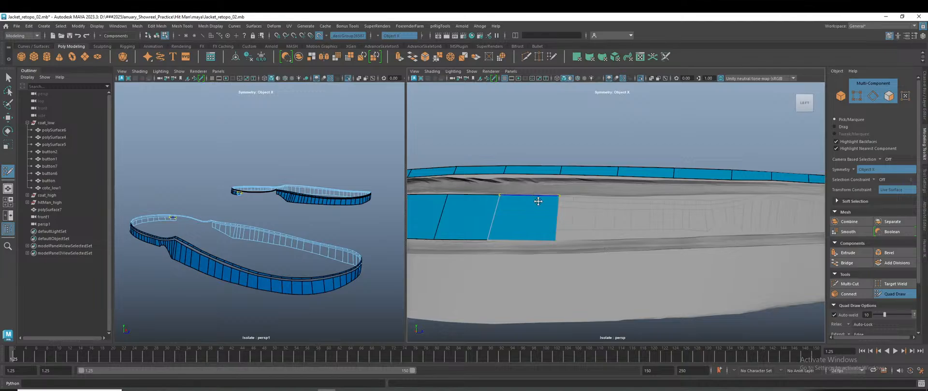
{"action": "left_click_drag", "start_coordinate": [557, 215], "coordinate": [617, 218], "text": "ctrl"}
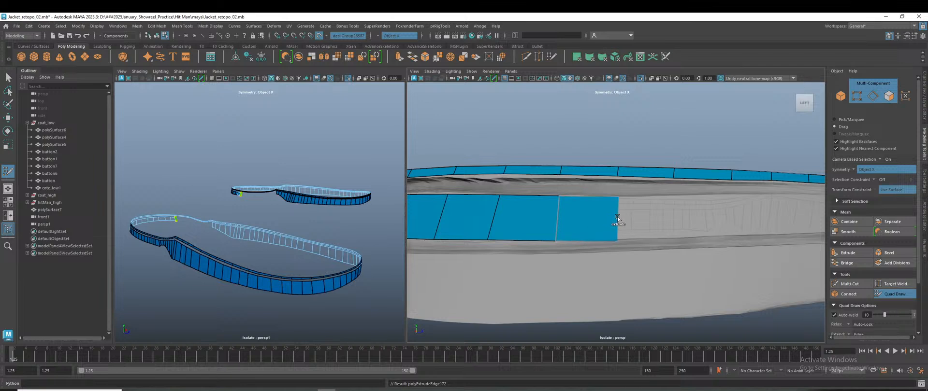
Step: Continue the heel side strip forward by another two quads of similar width
{"action": "scroll", "coordinate": [667, 277], "scroll_direction": "down", "scroll_amount": 3}
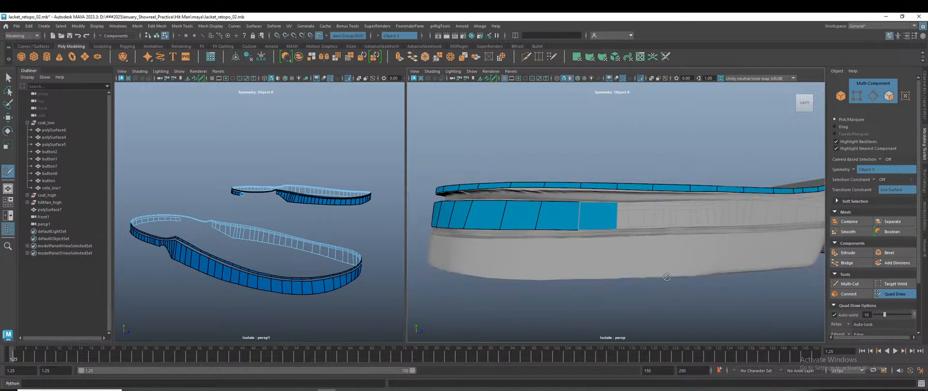
{"action": "scroll", "coordinate": [666, 277], "scroll_direction": "up", "scroll_amount": 3}
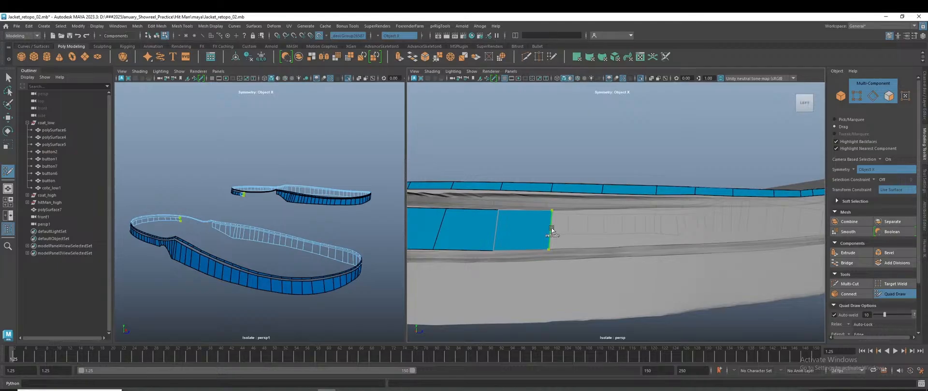
{"action": "left_click_drag", "start_coordinate": [552, 231], "coordinate": [602, 244], "text": "ctrl"}
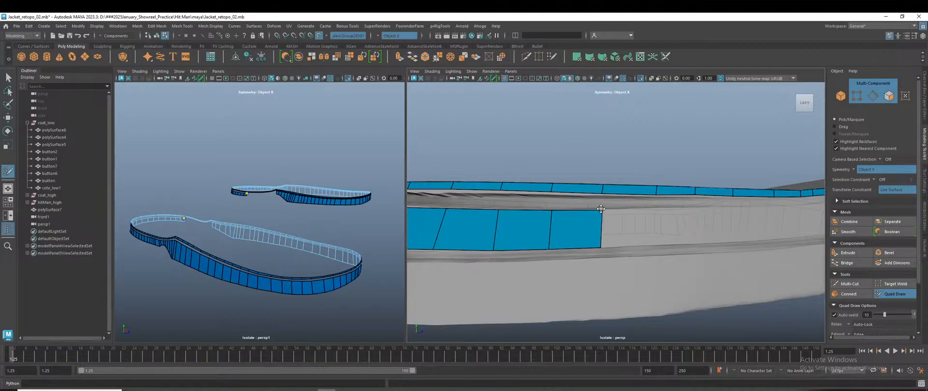
{"action": "mouse_move", "coordinate": [602, 233]}
{"action": "left_mouse_down", "text": "ctrl"}
{"action": "mouse_move", "coordinate": [658, 231]}
{"action": "mouse_move", "coordinate": [658, 243]}
{"action": "left_mouse_up", "text": "ctrl"}
Step: Extend the heel side strip by three further quads in the direction of the shoe's arch
{"action": "right_click_drag", "start_coordinate": [696, 280], "coordinate": [636, 276], "text": "alt"}
{"action": "middle_click_drag", "start_coordinate": [635, 276], "coordinate": [586, 296], "text": "alt"}
{"action": "left_click_drag", "start_coordinate": [586, 296], "coordinate": [576, 297], "text": "alt"}
{"action": "right_click_drag", "start_coordinate": [601, 298], "coordinate": [652, 299], "text": "alt"}
{"action": "left_click_drag", "start_coordinate": [556, 259], "coordinate": [588, 260], "text": "ctrl"}
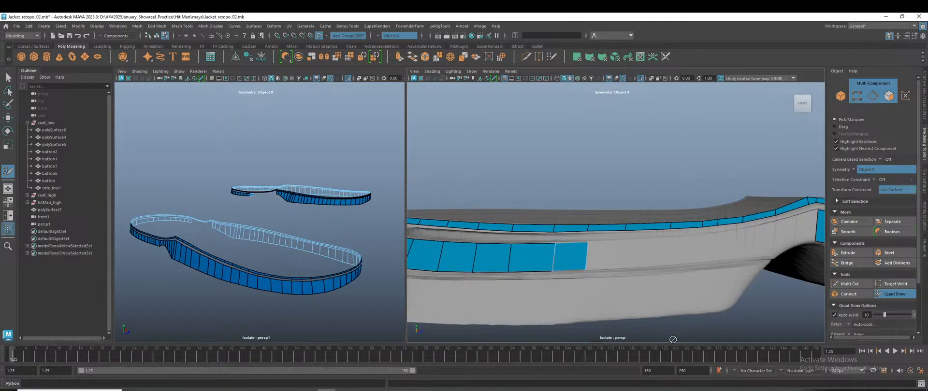
{"action": "middle_click_drag", "start_coordinate": [668, 311], "coordinate": [563, 279], "text": "alt"}
{"action": "key", "text": "Tab"}
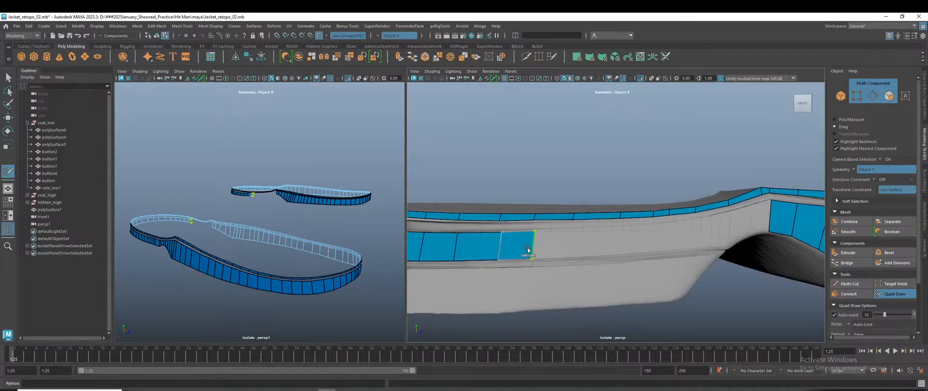
{"action": "left_click_drag", "start_coordinate": [533, 250], "coordinate": [618, 244]}
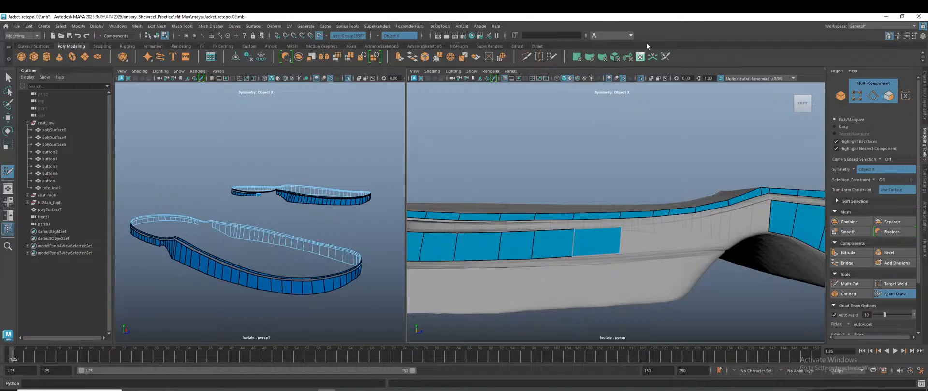
Step: Switch to OBS and activate the Screen and Face scene
{"action": "left_click_drag", "start_coordinate": [656, 19], "coordinate": [597, 390]}
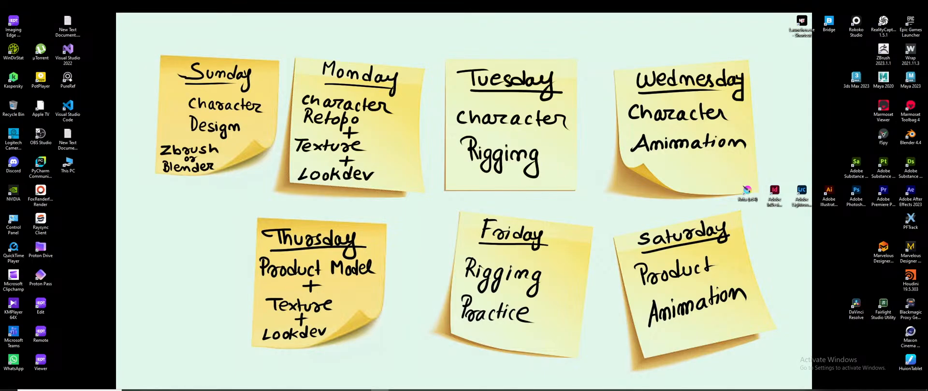
{"action": "left_click_drag", "start_coordinate": [598, 390], "coordinate": [623, 16]}
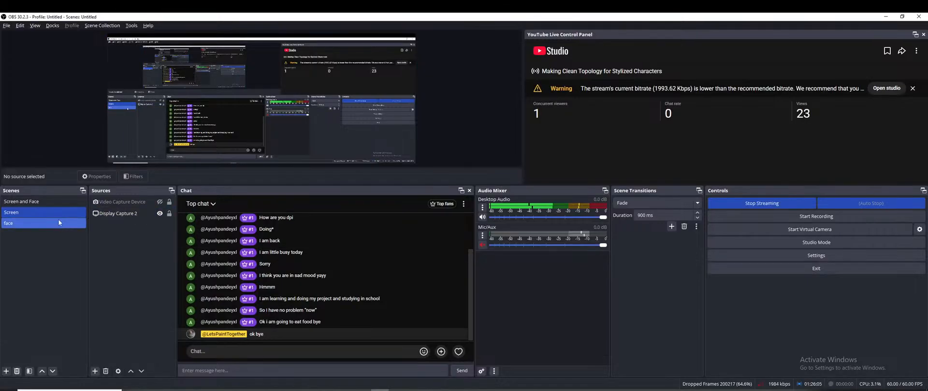
{"action": "left_click", "coordinate": [46, 206]}
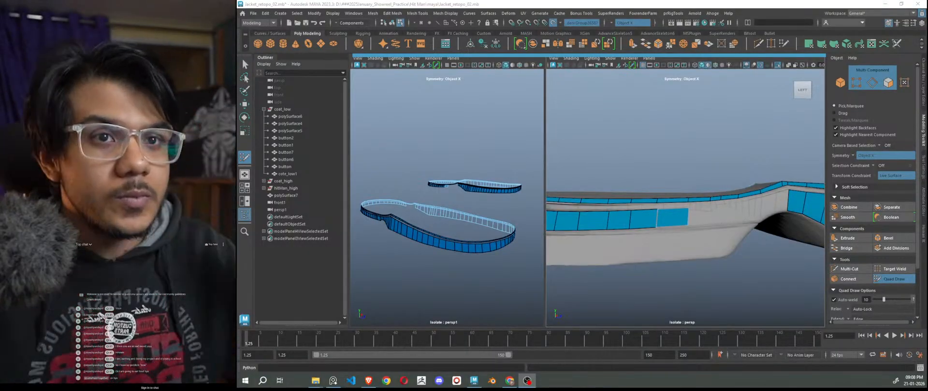
Step: Back in Maya, widen the perspective viewport and add two quads to the strip, adjusting the end's lower corner
{"action": "left_click_drag", "start_coordinate": [691, 290], "coordinate": [706, 282], "text": "alt"}
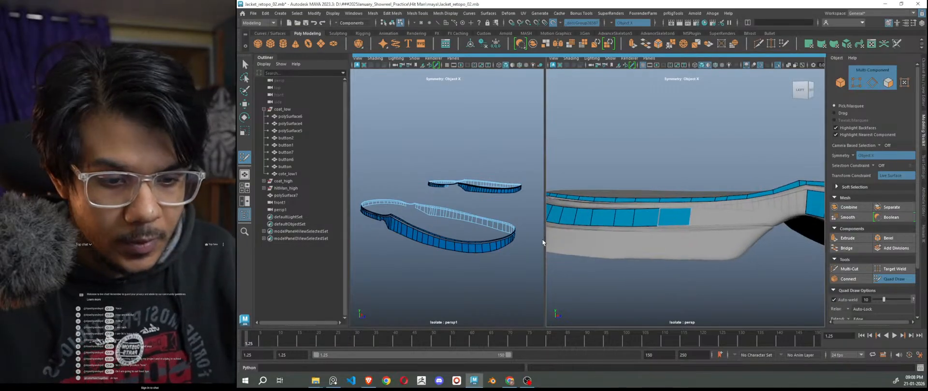
{"action": "left_click_drag", "start_coordinate": [545, 240], "coordinate": [454, 240]}
{"action": "left_click_drag", "start_coordinate": [673, 265], "coordinate": [696, 281], "text": "alt"}
{"action": "scroll", "coordinate": [695, 281], "scroll_direction": "up", "scroll_amount": 4}
{"action": "middle_click_drag", "start_coordinate": [695, 281], "coordinate": [671, 274], "text": "alt"}
{"action": "left_click_drag", "start_coordinate": [672, 274], "coordinate": [666, 281], "text": "alt"}
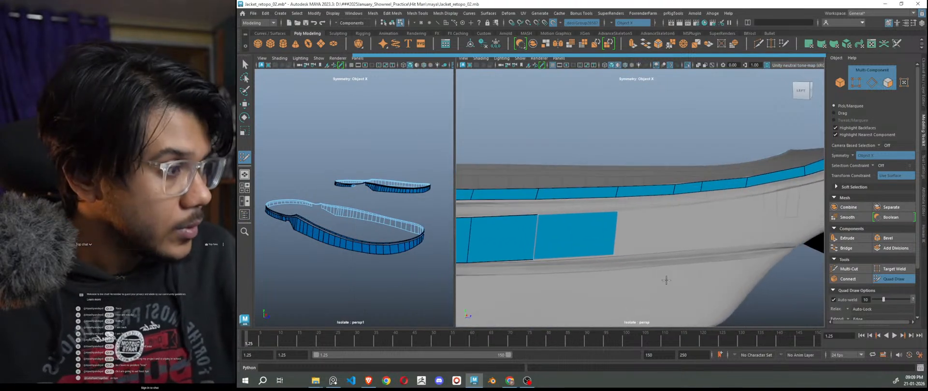
{"action": "left_click_drag", "start_coordinate": [616, 233], "coordinate": [743, 224], "text": "ctrl"}
{"action": "left_click_drag", "start_coordinate": [744, 250], "coordinate": [649, 272], "text": "alt"}
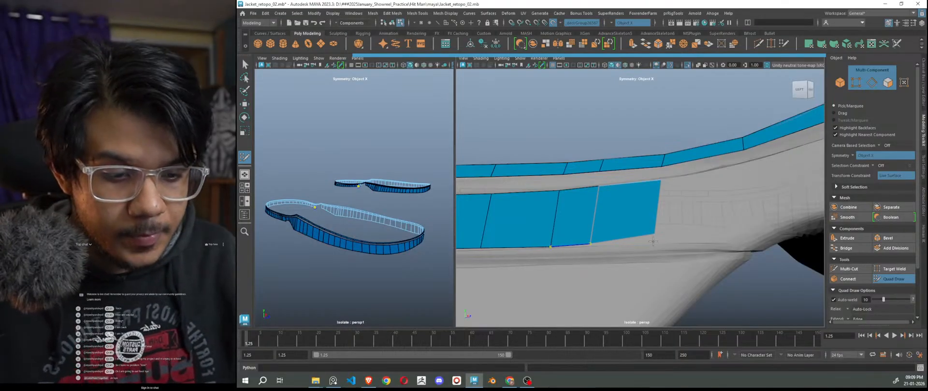
{"action": "left_click_drag", "start_coordinate": [653, 235], "coordinate": [653, 240]}
Step: Extrude one wide quad toward the arch and fit its outer corners to the upper and lower surface borders
{"action": "right_click_drag", "start_coordinate": [653, 240], "coordinate": [590, 215], "text": "alt"}
{"action": "left_click_drag", "start_coordinate": [590, 216], "coordinate": [678, 249], "text": "alt"}
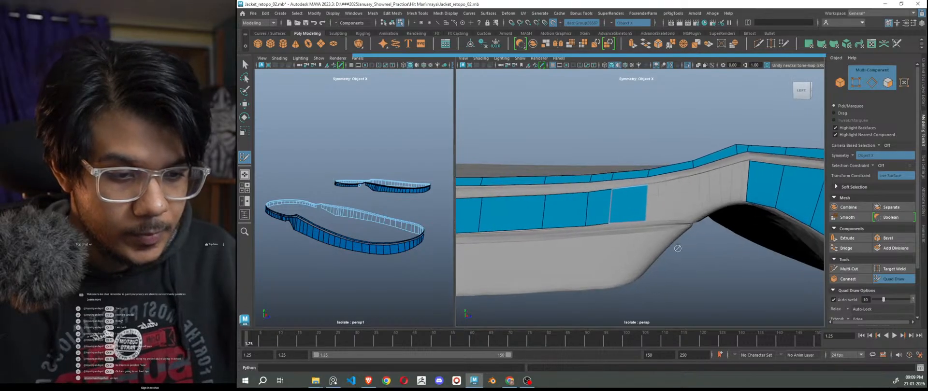
{"action": "right_click_drag", "start_coordinate": [678, 248], "coordinate": [719, 304], "text": "alt"}
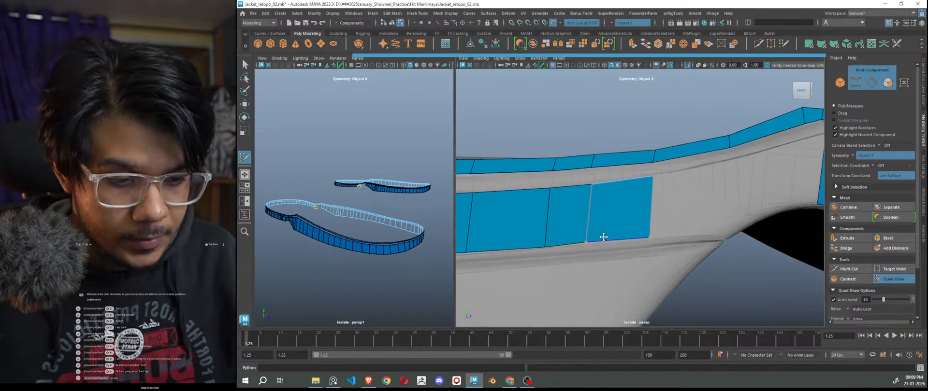
{"action": "right_click_drag", "start_coordinate": [693, 274], "coordinate": [650, 246], "text": "alt"}
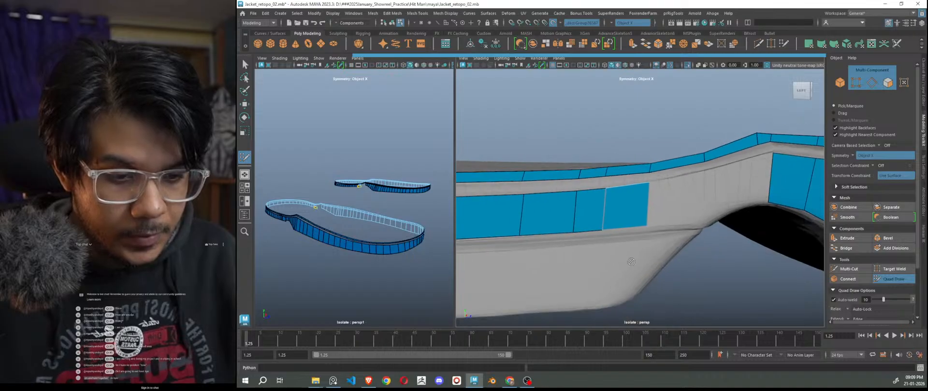
{"action": "left_click_drag", "start_coordinate": [650, 246], "coordinate": [628, 231], "text": "alt"}
{"action": "right_click_drag", "start_coordinate": [629, 208], "coordinate": [676, 222], "text": "alt"}
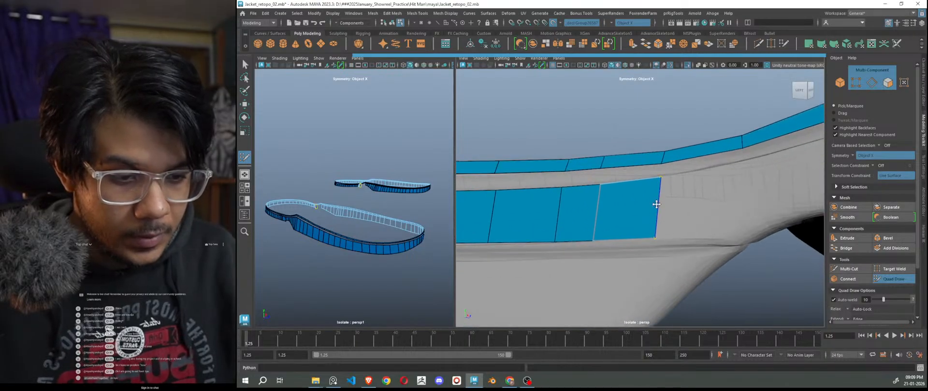
{"action": "left_click_drag", "start_coordinate": [658, 208], "coordinate": [739, 194]}
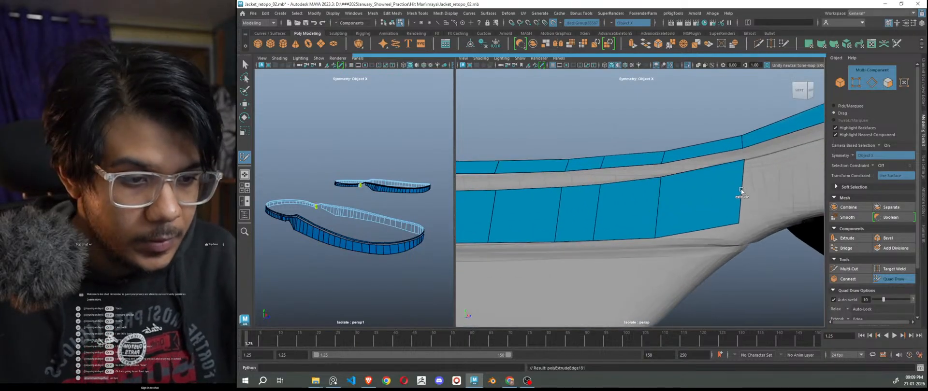
{"action": "left_click_drag", "start_coordinate": [740, 161], "coordinate": [741, 162]}
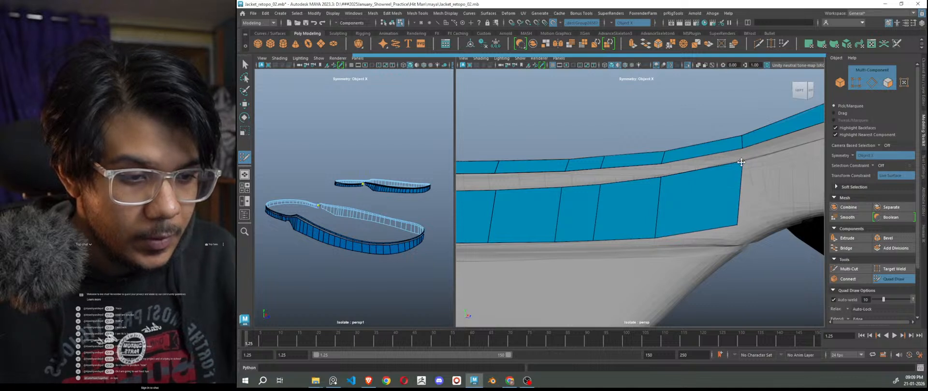
{"action": "left_click_drag", "start_coordinate": [736, 224], "coordinate": [739, 238]}
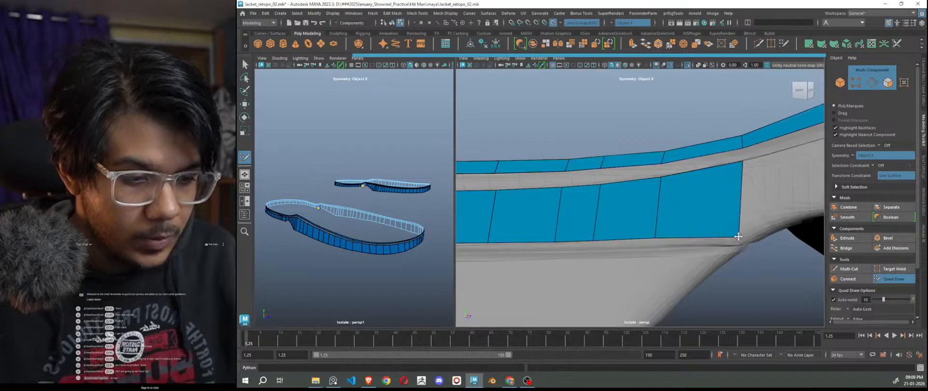
Step: Split the wide end quad with an edge loop and insert a matching loop in the upper sole strip
{"action": "left_click", "coordinate": [706, 232], "text": "ctrl"}
{"action": "mouse_move", "coordinate": [737, 238]}
{"action": "left_mouse_down"}
{"action": "mouse_move", "coordinate": [719, 237]}
{"action": "mouse_move", "coordinate": [736, 236]}
{"action": "left_mouse_up"}
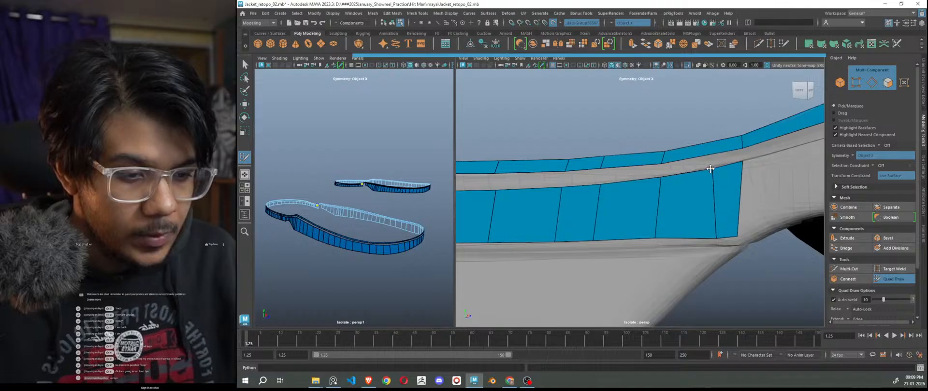
{"action": "left_click_drag", "start_coordinate": [715, 210], "coordinate": [712, 226], "text": "alt"}
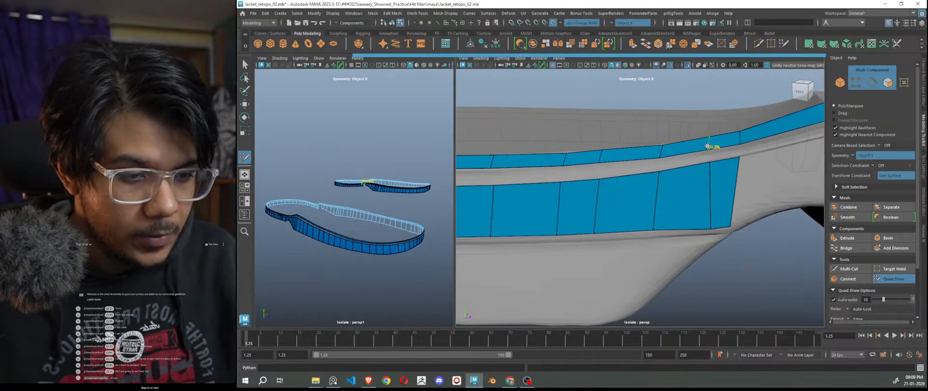
{"action": "left_click_drag", "start_coordinate": [713, 169], "coordinate": [651, 178], "text": "alt"}
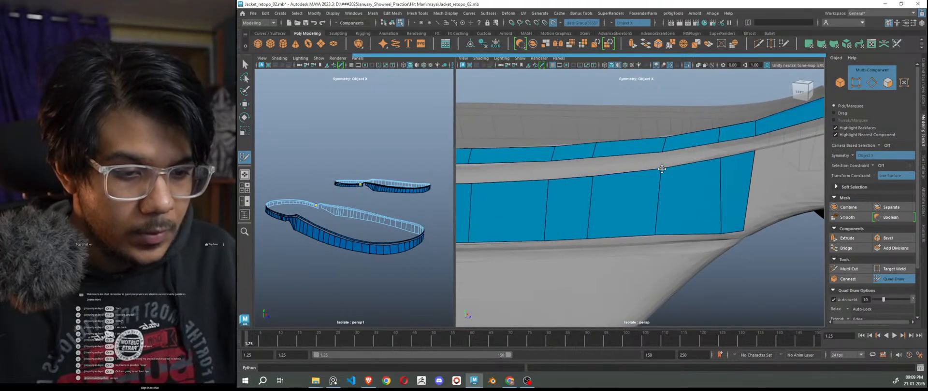
{"action": "left_click_drag", "start_coordinate": [750, 217], "coordinate": [683, 253], "text": "alt"}
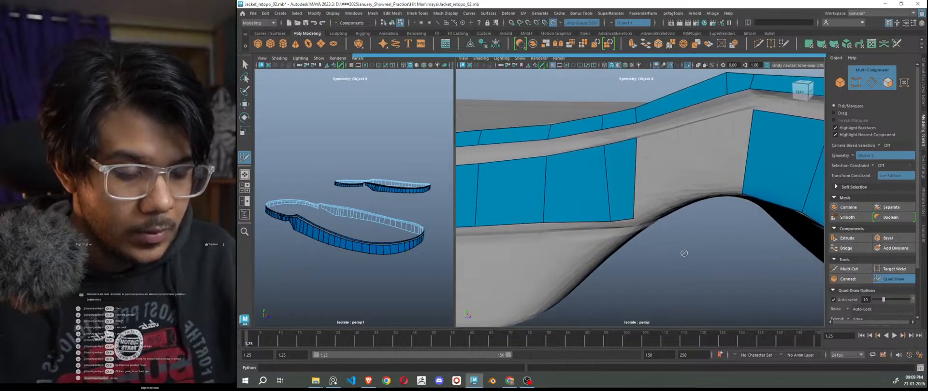
Step: Adjust the end quads' lower vertices, extend the strip over the arch, and fill the remaining gap to the front strip
{"action": "mouse_move", "coordinate": [630, 220]}
{"action": "left_mouse_down"}
{"action": "mouse_move", "coordinate": [642, 214]}
{"action": "mouse_move", "coordinate": [625, 219]}
{"action": "left_mouse_up"}
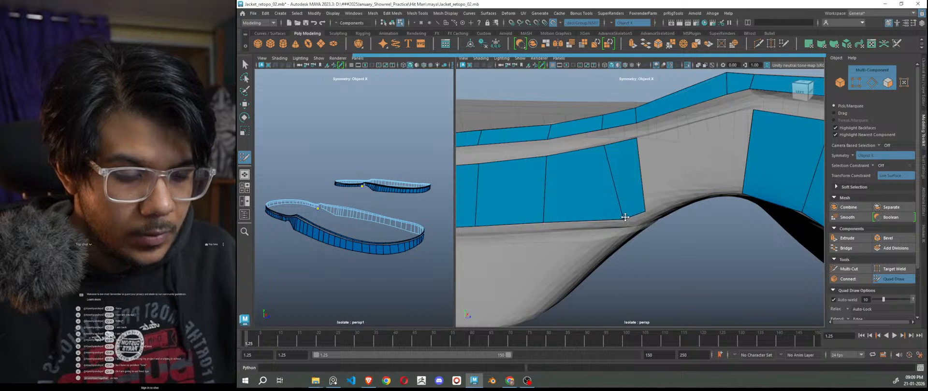
{"action": "mouse_move", "coordinate": [641, 201]}
{"action": "left_mouse_down"}
{"action": "mouse_move", "coordinate": [658, 163]}
{"action": "mouse_move", "coordinate": [727, 146]}
{"action": "left_mouse_up"}
{"action": "left_click_drag", "start_coordinate": [731, 193], "coordinate": [724, 190]}
{"action": "left_click_drag", "start_coordinate": [645, 211], "coordinate": [680, 234]}
{"action": "scroll", "coordinate": [680, 234], "scroll_direction": "down", "scroll_amount": 3}
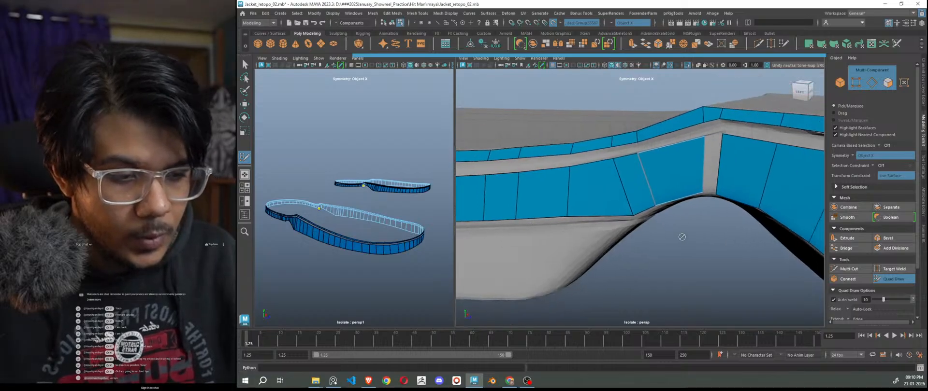
{"action": "left_click", "coordinate": [715, 182], "text": "shift"}
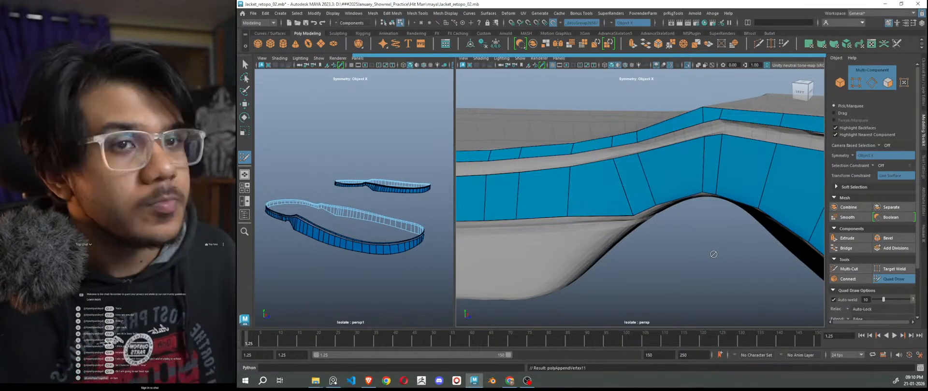
Step: Exit Quad Draw and examine how the retopology strips follow the sole surface around the arch and along both sides
{"action": "scroll", "coordinate": [596, 202], "scroll_direction": "down", "scroll_amount": 1}
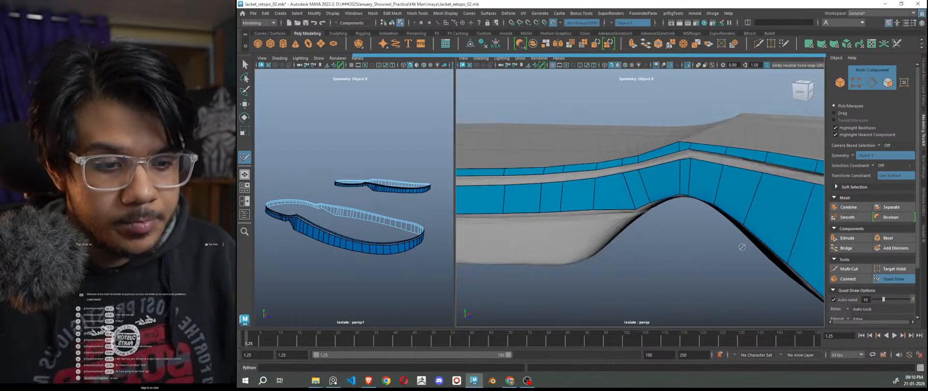
{"action": "scroll", "coordinate": [708, 234], "scroll_direction": "down", "scroll_amount": 1}
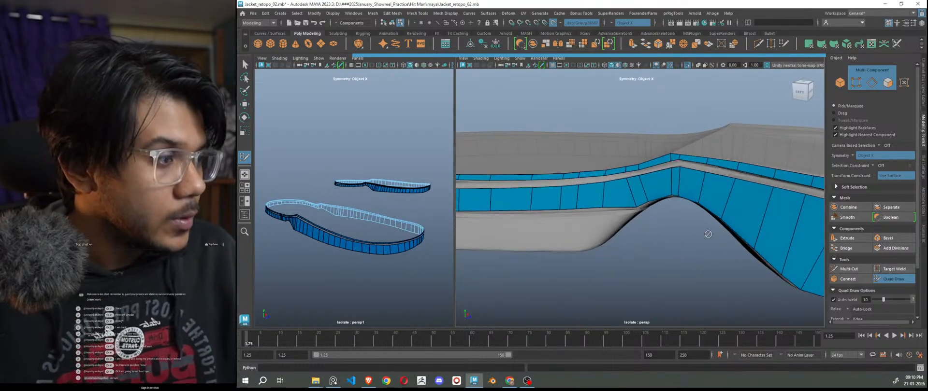
{"action": "key", "text": "w"}
{"action": "right_click_drag", "start_coordinate": [654, 106], "coordinate": [689, 98]}
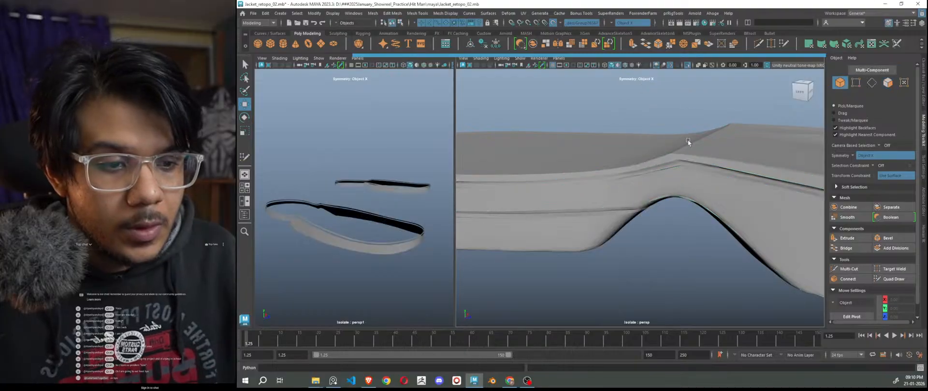
{"action": "scroll", "coordinate": [669, 231], "scroll_direction": "down", "scroll_amount": 4}
{"action": "left_click_drag", "start_coordinate": [669, 232], "coordinate": [706, 224], "text": "alt"}
{"action": "scroll", "coordinate": [656, 197], "scroll_direction": "up", "scroll_amount": 4}
{"action": "left_click", "coordinate": [639, 193]}
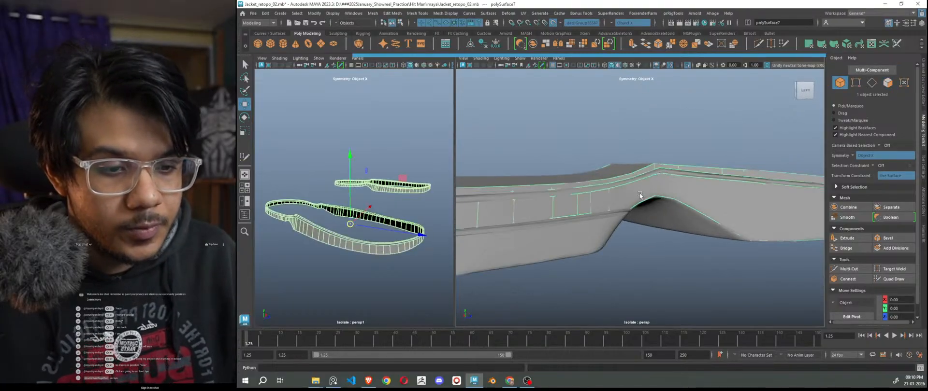
{"action": "scroll", "coordinate": [642, 207], "scroll_direction": "down", "scroll_amount": 2}
{"action": "left_click_drag", "start_coordinate": [644, 220], "coordinate": [572, 223], "text": "alt"}
{"action": "middle_click_drag", "start_coordinate": [572, 223], "coordinate": [810, 222], "text": "alt"}
{"action": "scroll", "coordinate": [633, 219], "scroll_direction": "down", "scroll_amount": 4}
{"action": "left_click", "coordinate": [619, 217]}
{"action": "scroll", "coordinate": [618, 217], "scroll_direction": "up", "scroll_amount": 4}
{"action": "left_click_drag", "start_coordinate": [618, 217], "coordinate": [579, 188], "text": "alt"}
{"action": "scroll", "coordinate": [642, 188], "scroll_direction": "up", "scroll_amount": 3}
{"action": "left_click_drag", "start_coordinate": [641, 188], "coordinate": [651, 222], "text": "alt"}
{"action": "scroll", "coordinate": [646, 228], "scroll_direction": "down", "scroll_amount": 4}
{"action": "scroll", "coordinate": [666, 233], "scroll_direction": "up", "scroll_amount": 3}
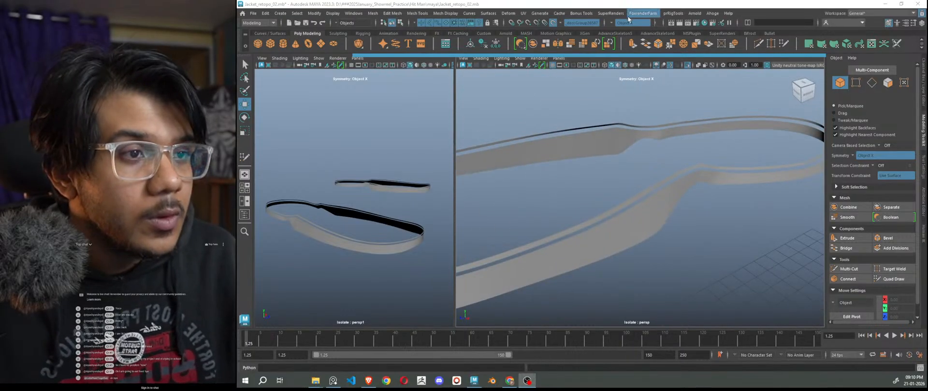
Step: Examine both soles' strips from the side, the arch and a distance for shape and continuity
{"action": "left_click_drag", "start_coordinate": [713, 283], "coordinate": [778, 247], "text": "alt"}
{"action": "right_click_drag", "start_coordinate": [778, 248], "coordinate": [689, 253], "text": "alt"}
{"action": "left_click_drag", "start_coordinate": [689, 254], "coordinate": [647, 251], "text": "alt"}
{"action": "right_click_drag", "start_coordinate": [647, 250], "coordinate": [775, 290], "text": "alt"}
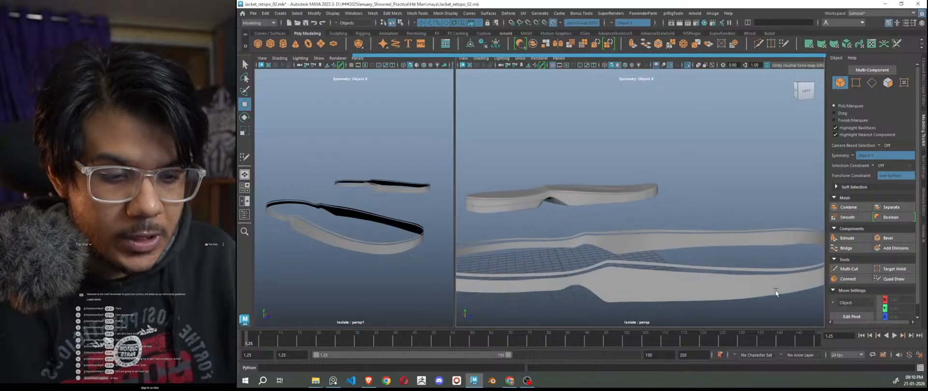
{"action": "middle_click_drag", "start_coordinate": [775, 290], "coordinate": [701, 218], "text": "alt"}
{"action": "right_click_drag", "start_coordinate": [700, 218], "coordinate": [730, 245], "text": "alt"}
{"action": "middle_click_drag", "start_coordinate": [729, 245], "coordinate": [590, 241], "text": "alt"}
{"action": "left_click_drag", "start_coordinate": [590, 241], "coordinate": [700, 236], "text": "alt"}
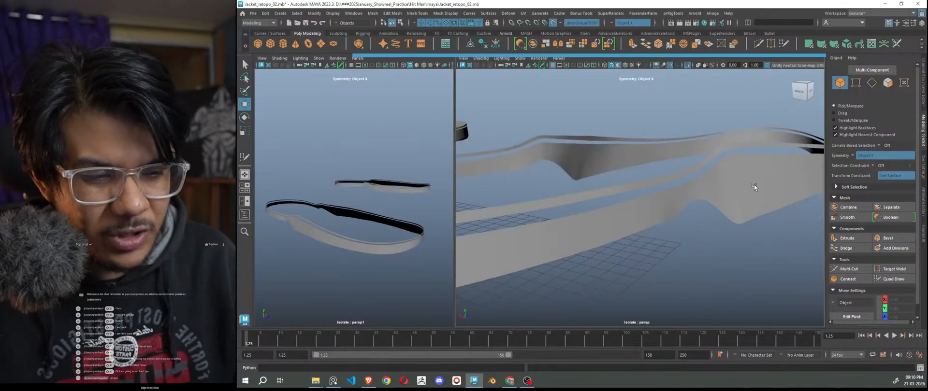
{"action": "left_click_drag", "start_coordinate": [739, 193], "coordinate": [614, 223], "text": "alt"}
{"action": "scroll", "coordinate": [731, 204], "scroll_direction": "down", "scroll_amount": 6}
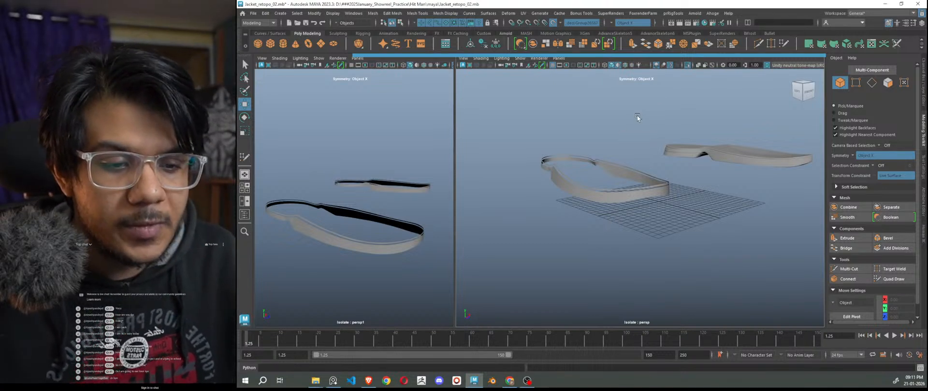
{"action": "scroll", "coordinate": [565, 199], "scroll_direction": "up", "scroll_amount": 4}
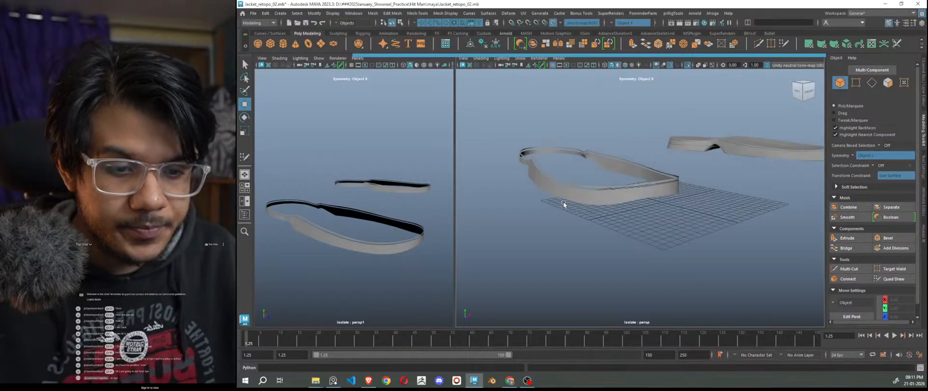
Step: Turn off the default material display in the perspective viewport so the assigned materials are shown
{"action": "left_click", "coordinate": [561, 198]}
{"action": "right_click_drag", "start_coordinate": [583, 168], "coordinate": [634, 310]}
{"action": "right_click_drag", "start_coordinate": [589, 110], "coordinate": [613, 105]}
{"action": "left_click", "coordinate": [613, 106]}
{"action": "left_click", "coordinate": [450, 60]}
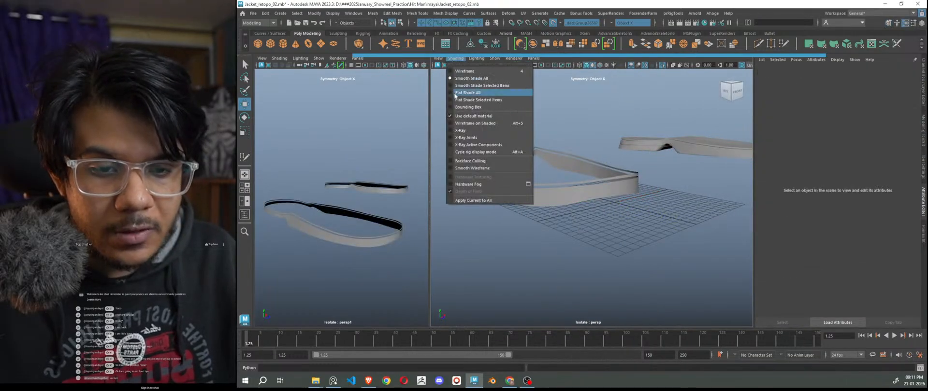
{"action": "left_click", "coordinate": [484, 117]}
Step: Select the retopology strip mesh and change the colour of its blinn2 material to a muted tan
{"action": "mouse_move", "coordinate": [561, 283]}
{"action": "left_mouse_down", "text": "alt"}
{"action": "mouse_move", "coordinate": [651, 278]}
{"action": "mouse_move", "coordinate": [674, 297]}
{"action": "mouse_move", "coordinate": [608, 277]}
{"action": "mouse_move", "coordinate": [617, 268]}
{"action": "left_mouse_up", "text": "alt"}
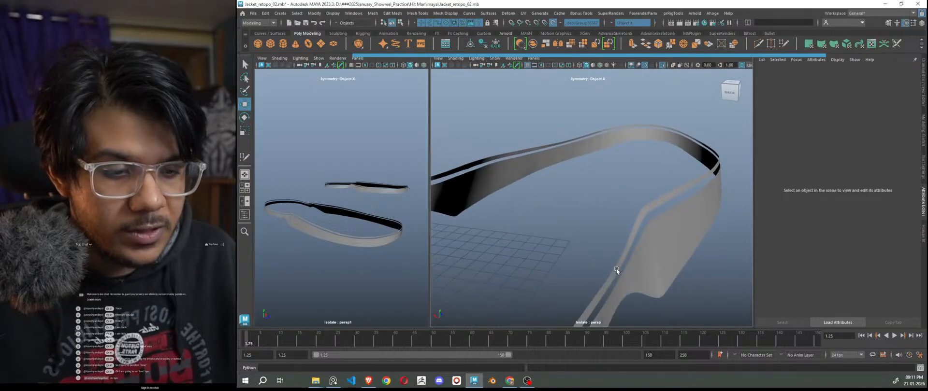
{"action": "left_click", "coordinate": [665, 253]}
{"action": "right_click", "coordinate": [916, 73]}
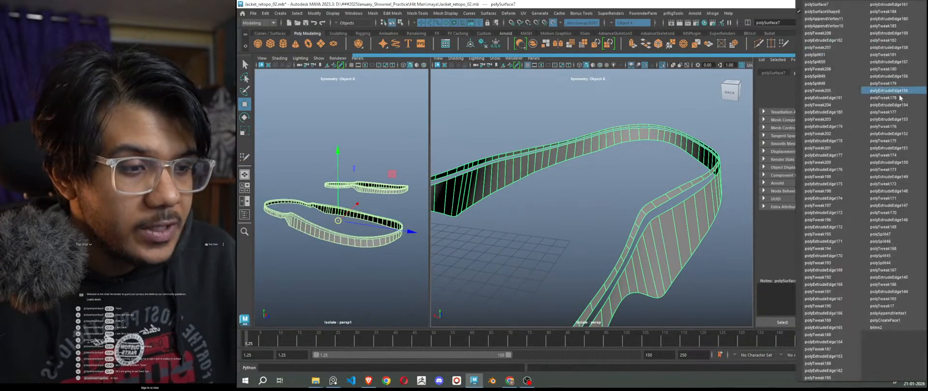
{"action": "left_click", "coordinate": [740, 124]}
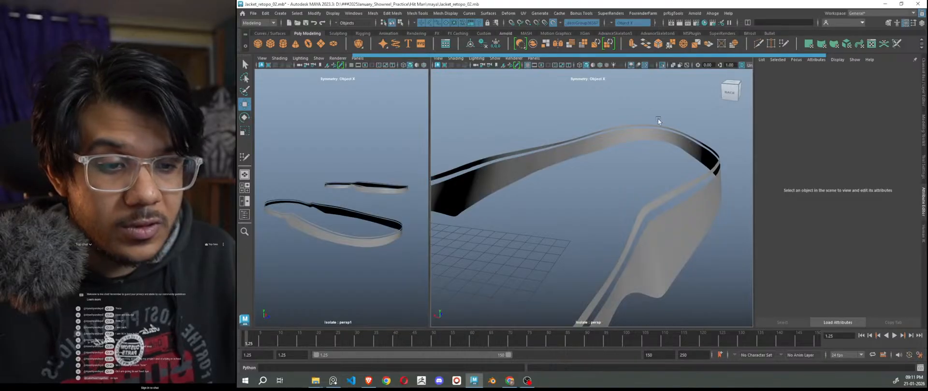
{"action": "scroll", "coordinate": [664, 145], "scroll_direction": "down", "scroll_amount": 4}
{"action": "left_click", "coordinate": [636, 203]}
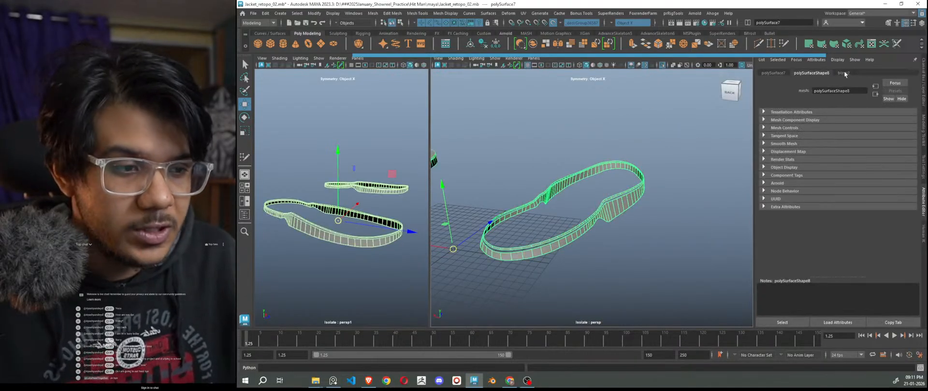
{"action": "left_click", "coordinate": [843, 73]}
{"action": "left_click", "coordinate": [827, 154]}
{"action": "left_click", "coordinate": [834, 194]}
{"action": "left_click", "coordinate": [835, 203]}
{"action": "left_click_drag", "start_coordinate": [824, 186], "coordinate": [813, 187]}
{"action": "left_click", "coordinate": [856, 203]}
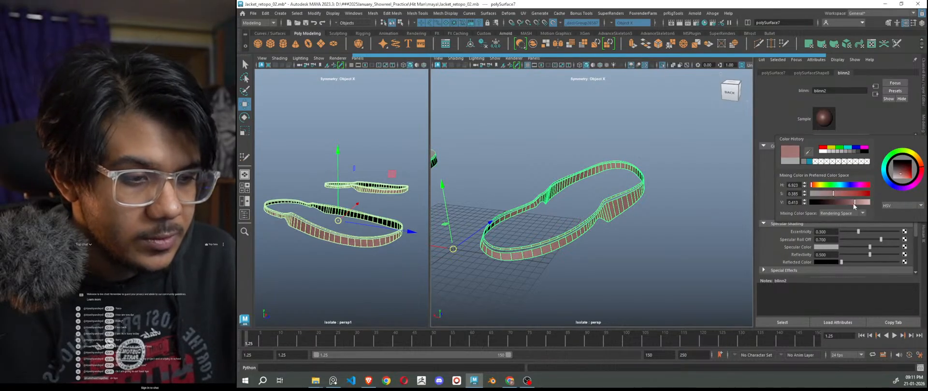
{"action": "left_click_drag", "start_coordinate": [837, 186], "coordinate": [819, 186]}
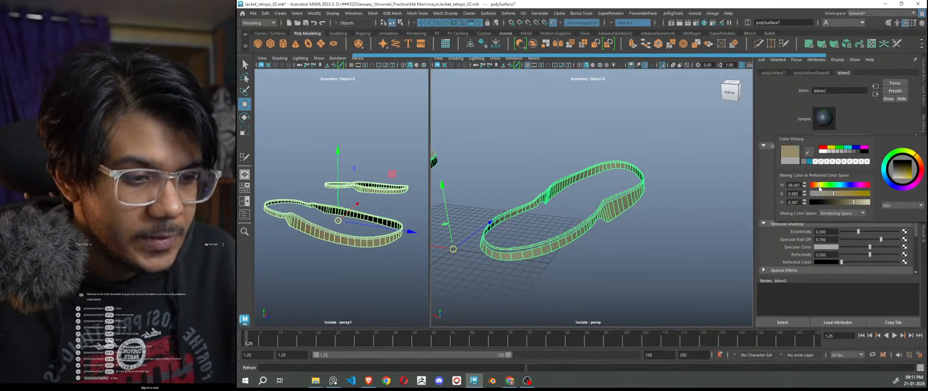
{"action": "right_click_drag", "start_coordinate": [690, 155], "coordinate": [709, 146]}
Step: Examine the tan-coloured strips against the sole surface, from the arch to the uncovered lower heel wall
{"action": "left_click", "coordinate": [636, 256]}
{"action": "right_click_drag", "start_coordinate": [631, 252], "coordinate": [652, 256], "text": "alt"}
{"action": "left_click_drag", "start_coordinate": [652, 256], "coordinate": [683, 226], "text": "alt"}
{"action": "left_click", "coordinate": [670, 223]}
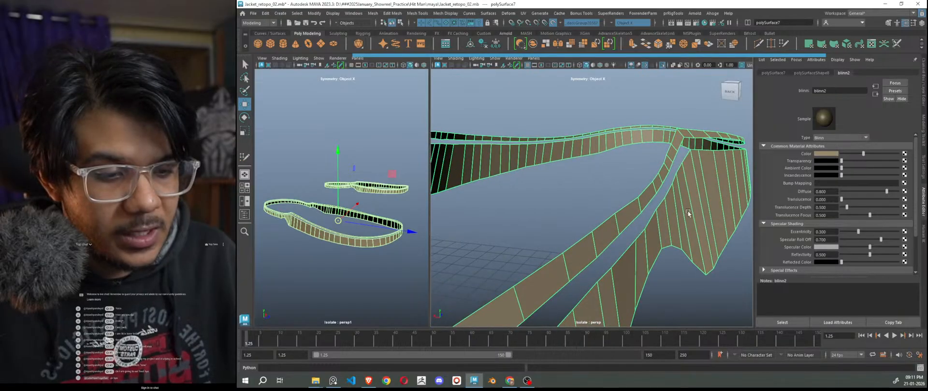
{"action": "right_click_drag", "start_coordinate": [691, 168], "coordinate": [691, 208]}
{"action": "right_click_drag", "start_coordinate": [688, 154], "coordinate": [688, 142]}
{"action": "scroll", "coordinate": [690, 193], "scroll_direction": "down", "scroll_amount": 8}
{"action": "left_click", "coordinate": [685, 196]}
{"action": "scroll", "coordinate": [684, 196], "scroll_direction": "down", "scroll_amount": 6}
{"action": "left_click_drag", "start_coordinate": [684, 196], "coordinate": [584, 271], "text": "alt"}
{"action": "scroll", "coordinate": [604, 193], "scroll_direction": "up", "scroll_amount": 6}
{"action": "scroll", "coordinate": [625, 243], "scroll_direction": "up", "scroll_amount": 5}
{"action": "left_click", "coordinate": [654, 261]}
{"action": "scroll", "coordinate": [655, 266], "scroll_direction": "down", "scroll_amount": 5}
{"action": "left_click_drag", "start_coordinate": [656, 265], "coordinate": [601, 267], "text": "alt"}
{"action": "scroll", "coordinate": [594, 226], "scroll_direction": "up", "scroll_amount": 5}
{"action": "left_click_drag", "start_coordinate": [594, 226], "coordinate": [602, 210], "text": "alt"}
{"action": "scroll", "coordinate": [602, 211], "scroll_direction": "up", "scroll_amount": 6}
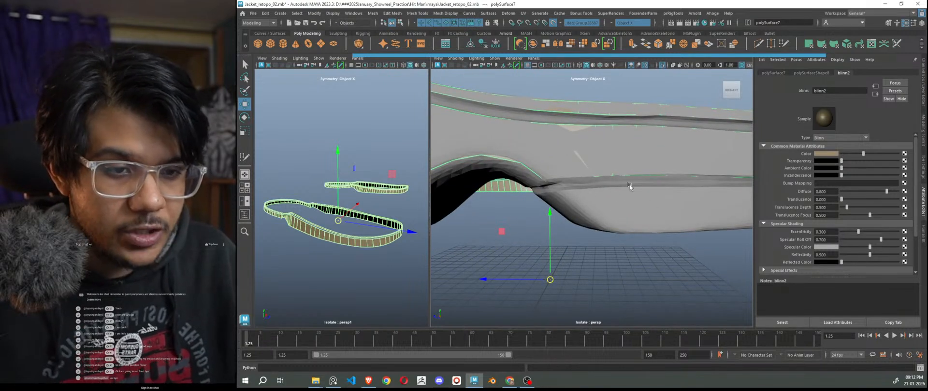
Step: Reactivate Quad Draw and create a first quad on the lower heel side wall, with its lower corners on the bottom border
{"action": "left_click", "coordinate": [921, 170]}
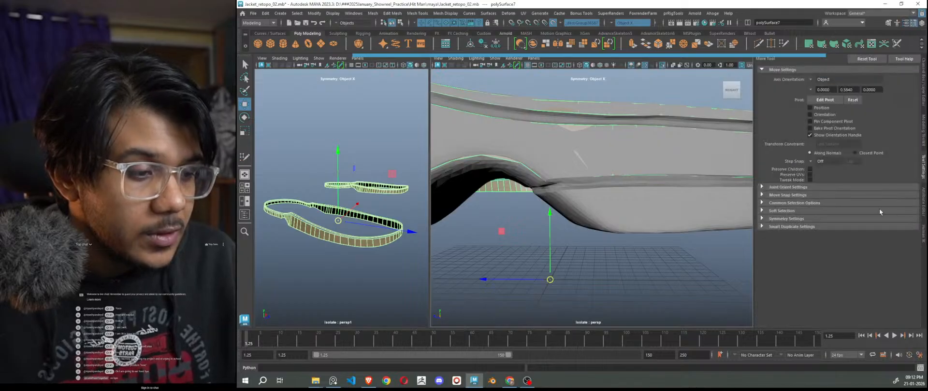
{"action": "left_click", "coordinate": [921, 130]}
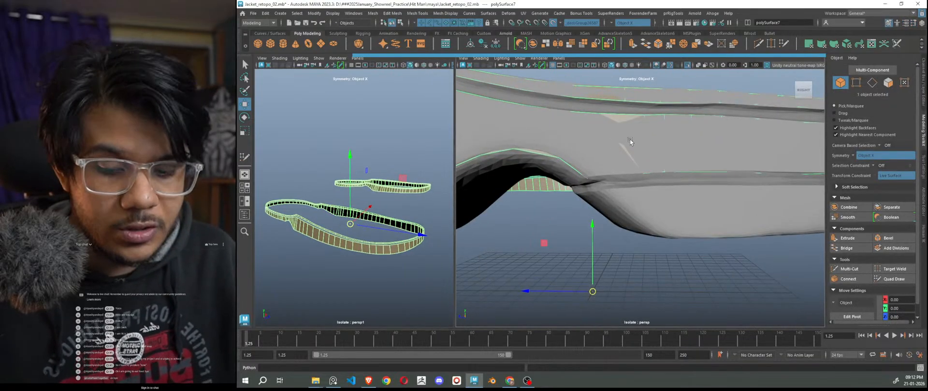
{"action": "left_click", "coordinate": [893, 278]}
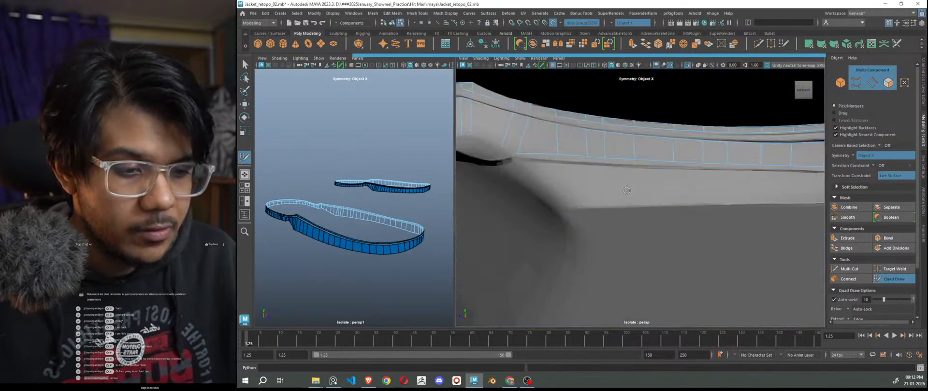
{"action": "right_click_drag", "start_coordinate": [641, 208], "coordinate": [710, 246], "text": "alt"}
{"action": "left_click_drag", "start_coordinate": [711, 247], "coordinate": [626, 212], "text": "alt"}
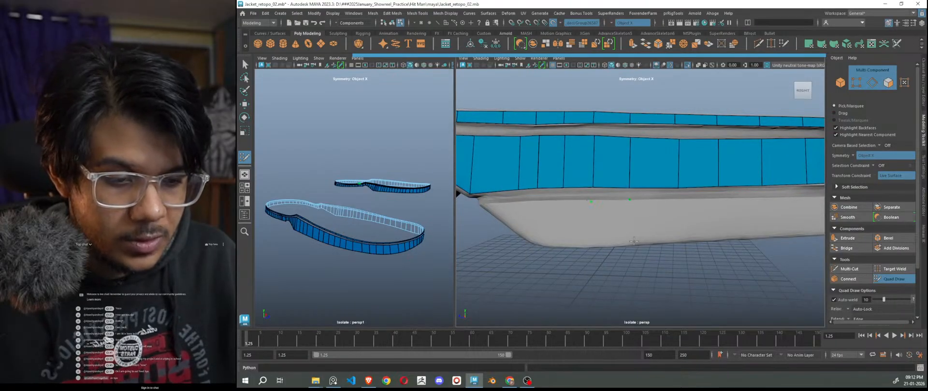
{"action": "left_click", "coordinate": [590, 246]}
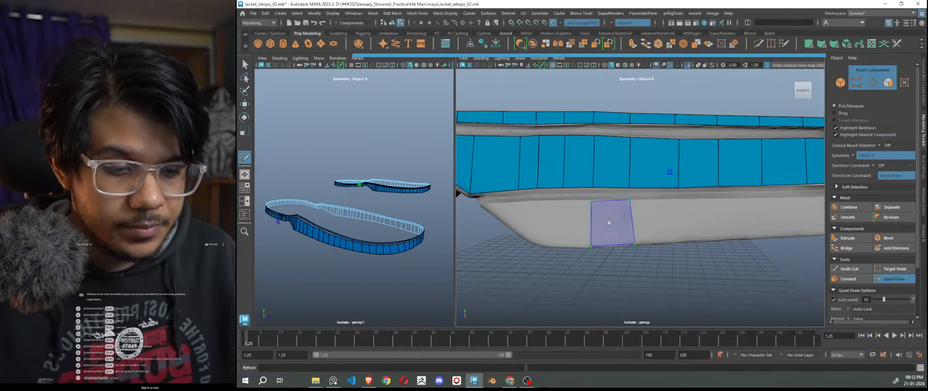
{"action": "left_click", "coordinate": [627, 204], "text": "shift"}
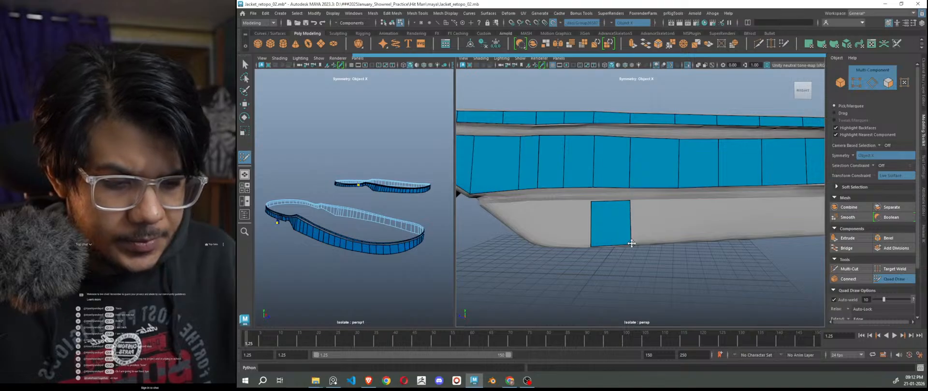
Step: Extrude the lower heel wall quad toward the back of the heel, aligning the new edges with the strip above
{"action": "scroll", "coordinate": [632, 244], "scroll_direction": "down", "scroll_amount": 10}
{"action": "scroll", "coordinate": [614, 220], "scroll_direction": "up", "scroll_amount": 8}
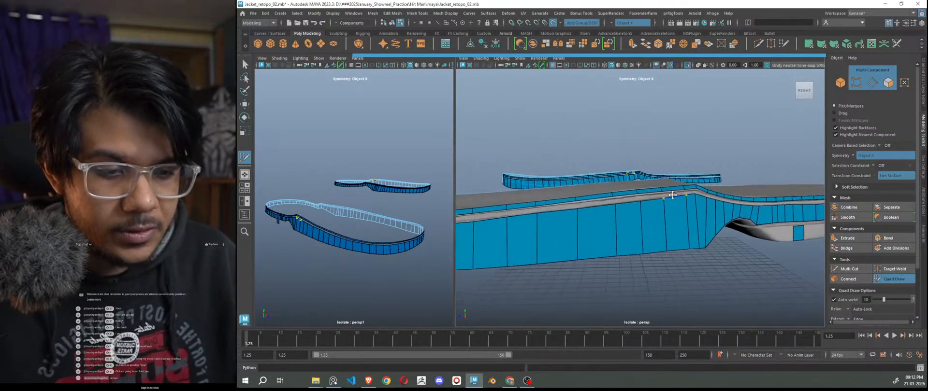
{"action": "scroll", "coordinate": [753, 278], "scroll_direction": "down", "scroll_amount": 4}
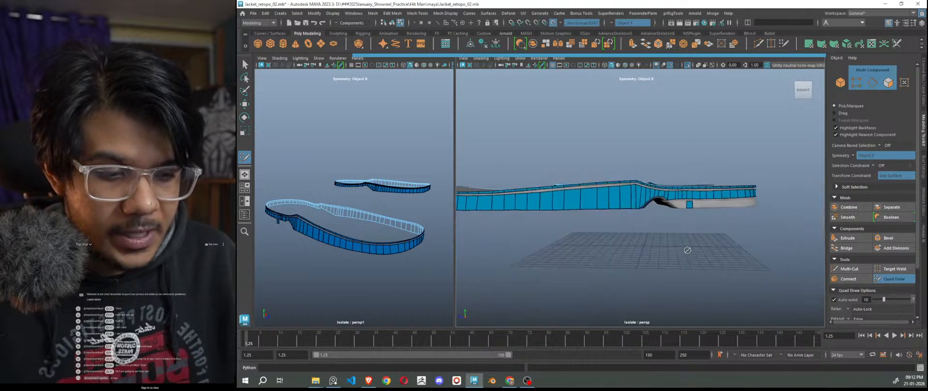
{"action": "left_click_drag", "start_coordinate": [699, 194], "coordinate": [608, 246], "text": "alt"}
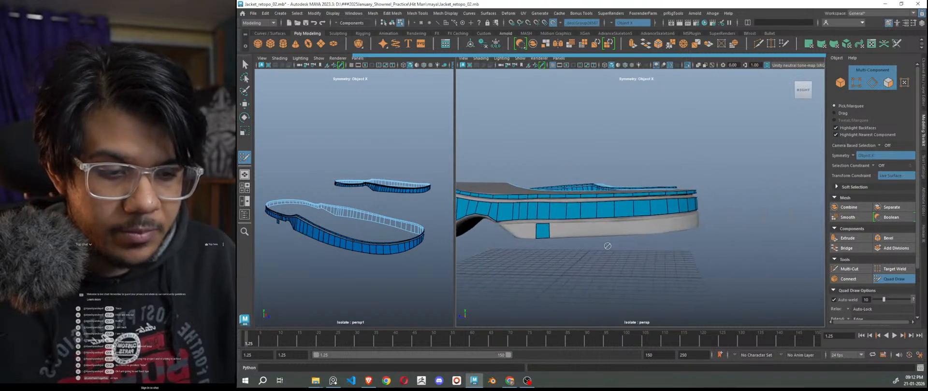
{"action": "scroll", "coordinate": [647, 231], "scroll_direction": "up", "scroll_amount": 6}
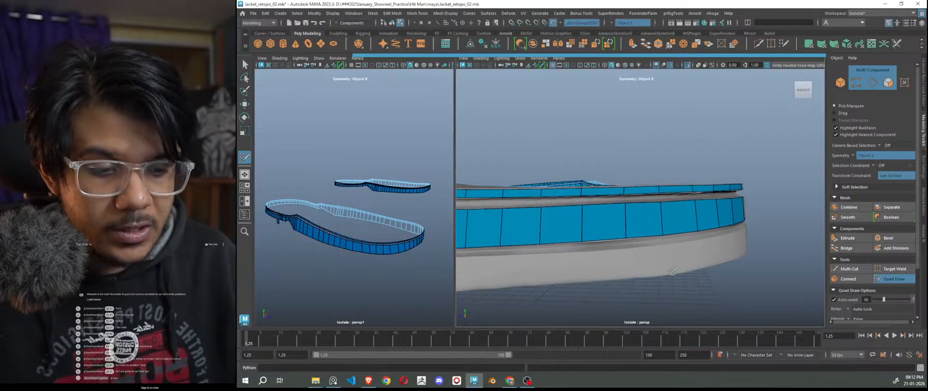
{"action": "left_click_drag", "start_coordinate": [700, 267], "coordinate": [707, 271], "text": "alt"}
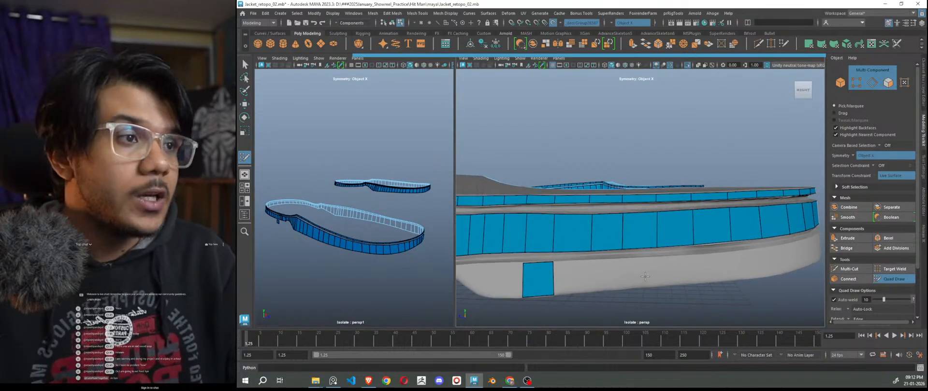
{"action": "scroll", "coordinate": [645, 276], "scroll_direction": "up", "scroll_amount": 4}
{"action": "middle_click_drag", "start_coordinate": [633, 302], "coordinate": [678, 262], "text": "alt"}
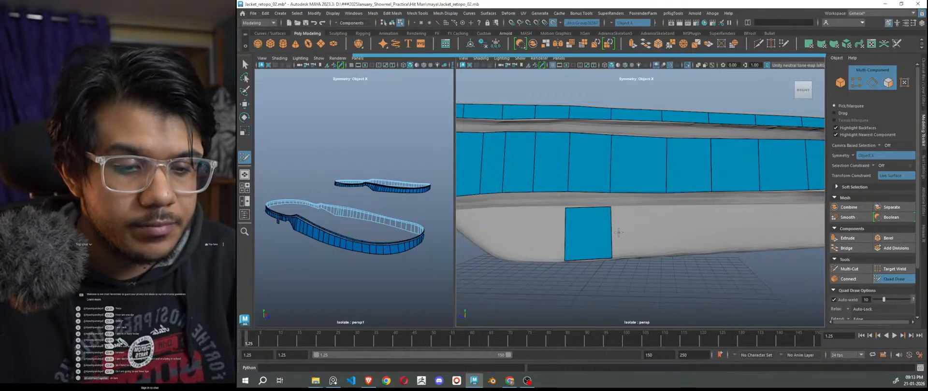
{"action": "left_click_drag", "start_coordinate": [611, 225], "coordinate": [733, 229]}
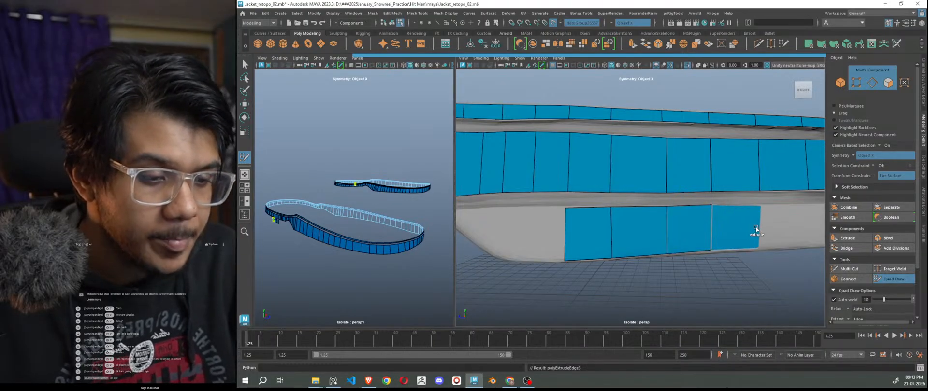
{"action": "left_click_drag", "start_coordinate": [769, 281], "coordinate": [735, 281], "text": "alt"}
{"action": "left_click_drag", "start_coordinate": [574, 228], "coordinate": [738, 223]}
Step: Continue extruding quads along the lower heel wall into the curved rear corner, matching the spacing of the strip above
{"action": "right_click_drag", "start_coordinate": [773, 282], "coordinate": [700, 268], "text": "alt"}
{"action": "left_click_drag", "start_coordinate": [701, 268], "coordinate": [654, 263], "text": "alt"}
{"action": "right_click_drag", "start_coordinate": [654, 263], "coordinate": [691, 271], "text": "alt"}
{"action": "left_click_drag", "start_coordinate": [691, 271], "coordinate": [663, 265], "text": "alt"}
{"action": "right_click_drag", "start_coordinate": [663, 265], "coordinate": [700, 288], "text": "alt"}
{"action": "left_click_drag", "start_coordinate": [700, 287], "coordinate": [689, 285], "text": "alt"}
{"action": "mouse_move", "coordinate": [632, 230]}
{"action": "left_mouse_down", "text": "ctrl"}
{"action": "mouse_move", "coordinate": [700, 244]}
{"action": "mouse_move", "coordinate": [706, 258]}
{"action": "left_mouse_up", "text": "ctrl"}
{"action": "right_click_drag", "start_coordinate": [710, 266], "coordinate": [689, 271], "text": "alt"}
{"action": "left_click_drag", "start_coordinate": [690, 271], "coordinate": [710, 269], "text": "alt"}
{"action": "right_click_drag", "start_coordinate": [661, 285], "coordinate": [674, 291], "text": "alt"}
{"action": "mouse_move", "coordinate": [675, 290]}
{"action": "left_mouse_down", "text": "alt"}
{"action": "mouse_move", "coordinate": [594, 249]}
{"action": "mouse_move", "coordinate": [686, 238]}
{"action": "left_mouse_up", "text": "alt"}
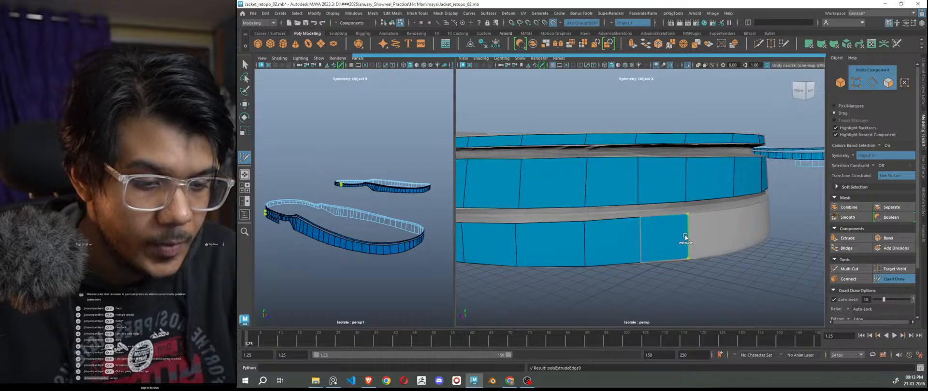
Step: Adjust an upper vertex of the lower heel strip and extrude further quads around the rear corner
{"action": "right_click_drag", "start_coordinate": [770, 313], "coordinate": [718, 303], "text": "alt"}
{"action": "left_click_drag", "start_coordinate": [718, 302], "coordinate": [687, 267], "text": "alt"}
{"action": "right_click_drag", "start_coordinate": [688, 267], "coordinate": [722, 296], "text": "alt"}
{"action": "left_click_drag", "start_coordinate": [655, 222], "coordinate": [654, 223]}
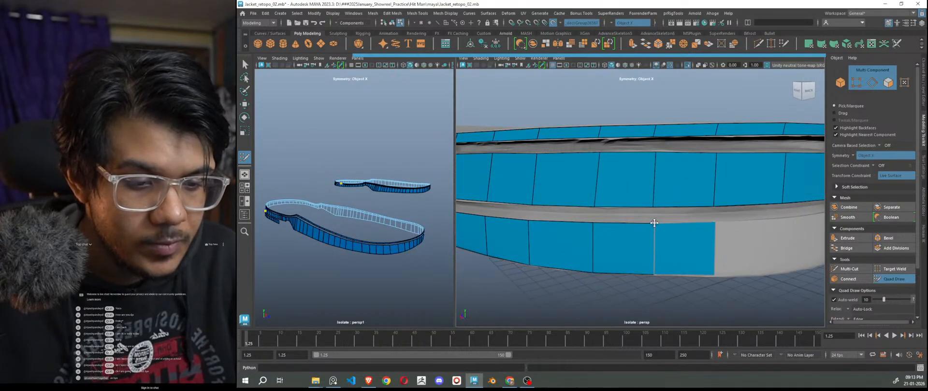
{"action": "right_click_drag", "start_coordinate": [729, 287], "coordinate": [706, 280], "text": "alt"}
{"action": "left_click_drag", "start_coordinate": [706, 280], "coordinate": [663, 263], "text": "alt"}
{"action": "middle_click_drag", "start_coordinate": [662, 262], "coordinate": [686, 275], "text": "alt"}
{"action": "right_click_drag", "start_coordinate": [685, 275], "coordinate": [691, 283], "text": "alt"}
{"action": "key", "text": "Tab"}
{"action": "left_click_drag", "start_coordinate": [629, 255], "coordinate": [734, 256]}
{"action": "key", "text": "Tab"}
Step: Extrude the lower heel strip across the back of the heel and around onto the opposite side wall
{"action": "right_click_drag", "start_coordinate": [734, 256], "coordinate": [671, 275], "text": "alt"}
{"action": "mouse_move", "coordinate": [671, 275]}
{"action": "left_mouse_down", "text": "alt"}
{"action": "mouse_move", "coordinate": [702, 271]}
{"action": "mouse_move", "coordinate": [665, 271]}
{"action": "left_mouse_up", "text": "alt"}
{"action": "middle_click_drag", "start_coordinate": [665, 271], "coordinate": [711, 269], "text": "alt"}
{"action": "right_click_drag", "start_coordinate": [633, 276], "coordinate": [676, 282], "text": "alt"}
{"action": "left_click_drag", "start_coordinate": [579, 291], "coordinate": [649, 257]}
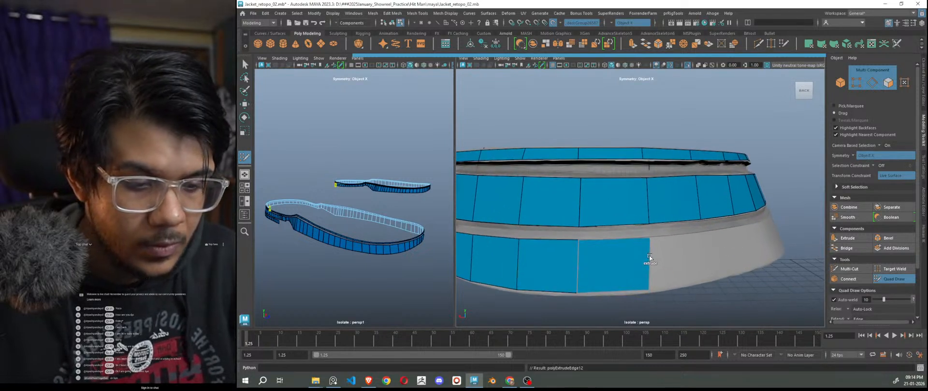
{"action": "mouse_move", "coordinate": [653, 291]}
{"action": "left_mouse_down", "text": "alt"}
{"action": "mouse_move", "coordinate": [686, 299]}
{"action": "mouse_move", "coordinate": [655, 293]}
{"action": "mouse_move", "coordinate": [662, 290]}
{"action": "left_mouse_up", "text": "alt"}
{"action": "right_click_drag", "start_coordinate": [663, 290], "coordinate": [670, 299], "text": "alt"}
{"action": "left_click_drag", "start_coordinate": [572, 251], "coordinate": [708, 242]}
{"action": "right_click_drag", "start_coordinate": [708, 242], "coordinate": [623, 277], "text": "alt"}
{"action": "left_click_drag", "start_coordinate": [709, 280], "coordinate": [640, 271], "text": "alt"}
{"action": "scroll", "coordinate": [640, 271], "scroll_direction": "up", "scroll_amount": 10}
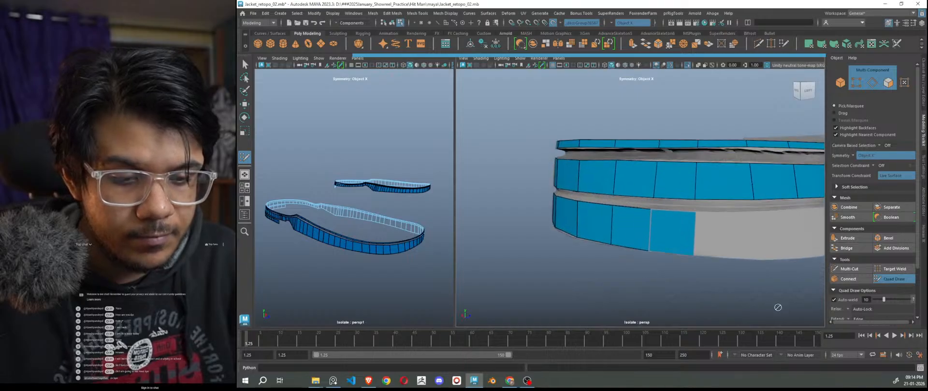
Step: Extrude the lower heel strip by one more quad along the side wall, redoing the first attempt to match the strip above
{"action": "left_click_drag", "start_coordinate": [531, 218], "coordinate": [611, 221]}
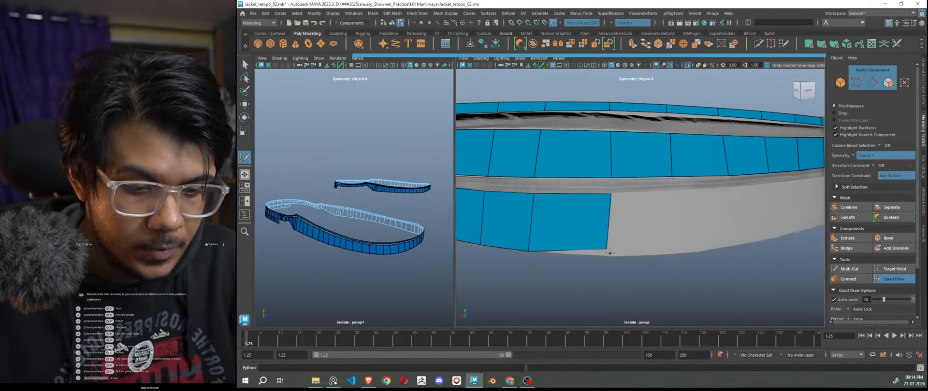
{"action": "key", "text": "ctrl+z"}
{"action": "left_click_drag", "start_coordinate": [607, 246], "coordinate": [610, 254]}
{"action": "left_click", "coordinate": [539, 232], "text": "ctrl+shift"}
{"action": "left_click_drag", "start_coordinate": [530, 229], "coordinate": [611, 228], "text": "ctrl"}
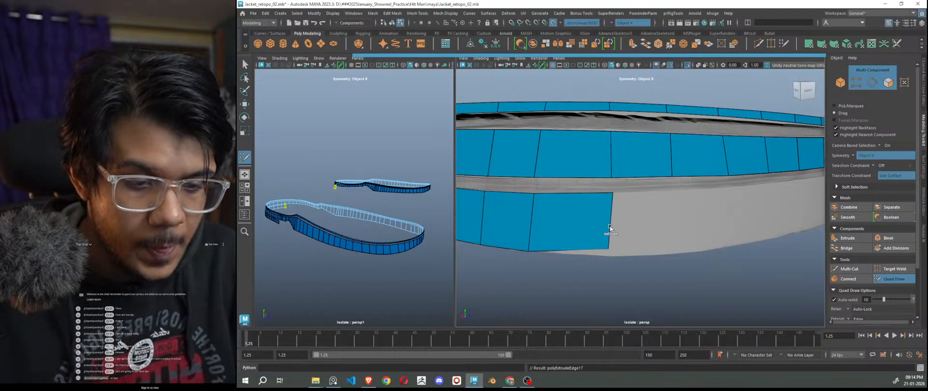
Step: Align the newest quad's lower corner with the bottom edge of the heel wall
{"action": "mouse_move", "coordinate": [613, 259]}
{"action": "left_mouse_down", "text": "alt"}
{"action": "mouse_move", "coordinate": [629, 213]}
{"action": "mouse_move", "coordinate": [631, 292]}
{"action": "mouse_move", "coordinate": [610, 239]}
{"action": "mouse_move", "coordinate": [625, 236]}
{"action": "left_mouse_up", "text": "alt"}
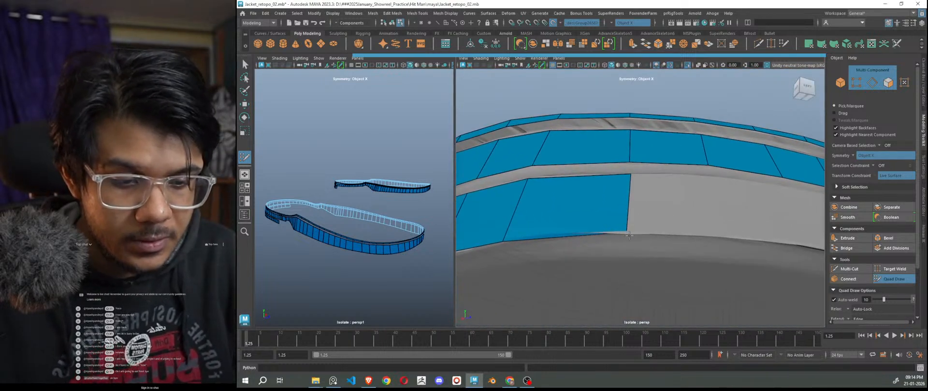
{"action": "mouse_move", "coordinate": [636, 264]}
{"action": "left_mouse_down", "text": "alt"}
{"action": "mouse_move", "coordinate": [637, 213]}
{"action": "mouse_move", "coordinate": [641, 244]}
{"action": "mouse_move", "coordinate": [644, 230]}
{"action": "left_mouse_up", "text": "alt"}
{"action": "key", "text": "ctrl+z"}
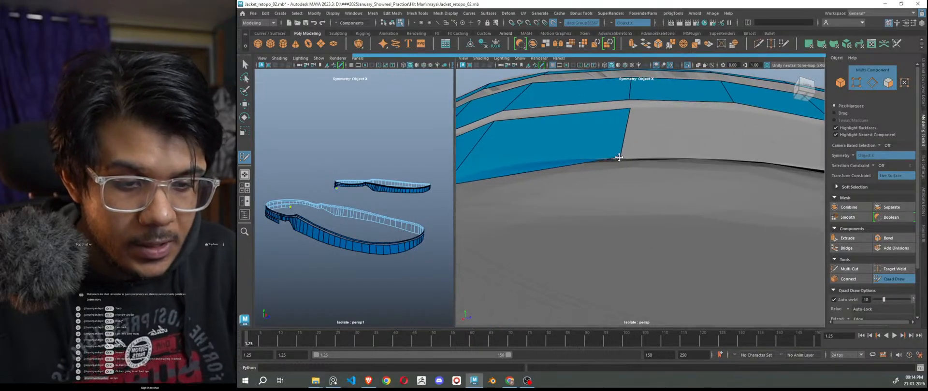
{"action": "mouse_move", "coordinate": [620, 157]}
{"action": "left_mouse_down", "text": "alt"}
{"action": "mouse_move", "coordinate": [548, 190]}
{"action": "mouse_move", "coordinate": [506, 182]}
{"action": "mouse_move", "coordinate": [513, 180]}
{"action": "left_mouse_up", "text": "alt"}
Step: Extrude the next quad of the lower heel strip forward along the side wall
{"action": "left_click_drag", "start_coordinate": [627, 221], "coordinate": [631, 252], "text": "alt"}
{"action": "middle_click_drag", "start_coordinate": [631, 252], "coordinate": [616, 232], "text": "alt"}
{"action": "right_click_drag", "start_coordinate": [616, 232], "coordinate": [582, 235], "text": "alt"}
{"action": "left_click_drag", "start_coordinate": [638, 248], "coordinate": [673, 235], "text": "alt"}
{"action": "right_click_drag", "start_coordinate": [673, 235], "coordinate": [641, 251], "text": "alt"}
{"action": "mouse_move", "coordinate": [555, 207]}
{"action": "left_mouse_down"}
{"action": "mouse_move", "coordinate": [622, 208]}
{"action": "mouse_move", "coordinate": [610, 209]}
{"action": "left_mouse_up"}
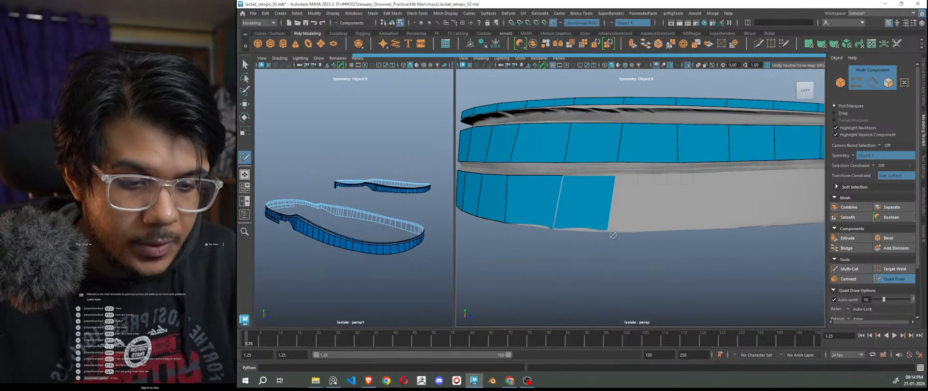
Step: Nudge a vertex near the newest quad and extrude two more quads toward the front of the heel
{"action": "left_click_drag", "start_coordinate": [614, 244], "coordinate": [612, 223], "text": "alt"}
{"action": "left_click_drag", "start_coordinate": [622, 194], "coordinate": [632, 246], "text": "alt"}
{"action": "right_click_drag", "start_coordinate": [632, 247], "coordinate": [642, 265], "text": "alt"}
{"action": "left_click_drag", "start_coordinate": [642, 266], "coordinate": [643, 234], "text": "alt"}
{"action": "left_click_drag", "start_coordinate": [591, 155], "coordinate": [593, 153]}
{"action": "right_click_drag", "start_coordinate": [636, 212], "coordinate": [610, 200], "text": "alt"}
{"action": "left_click_drag", "start_coordinate": [637, 219], "coordinate": [640, 236], "text": "alt"}
{"action": "right_click_drag", "start_coordinate": [639, 235], "coordinate": [653, 254], "text": "alt"}
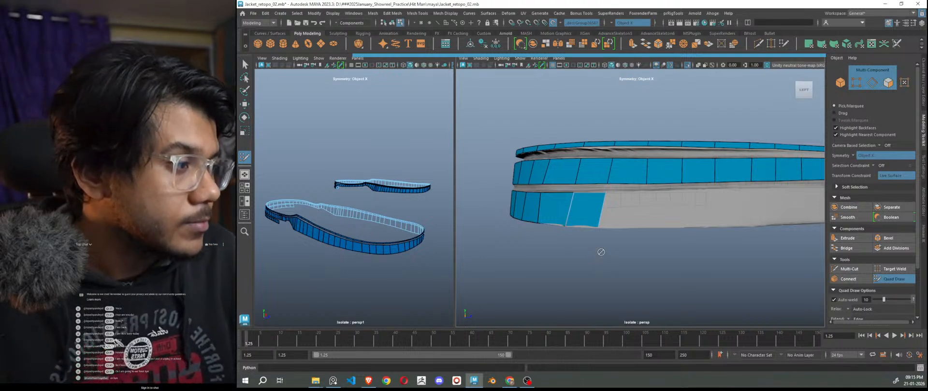
{"action": "left_click_drag", "start_coordinate": [602, 210], "coordinate": [680, 215]}
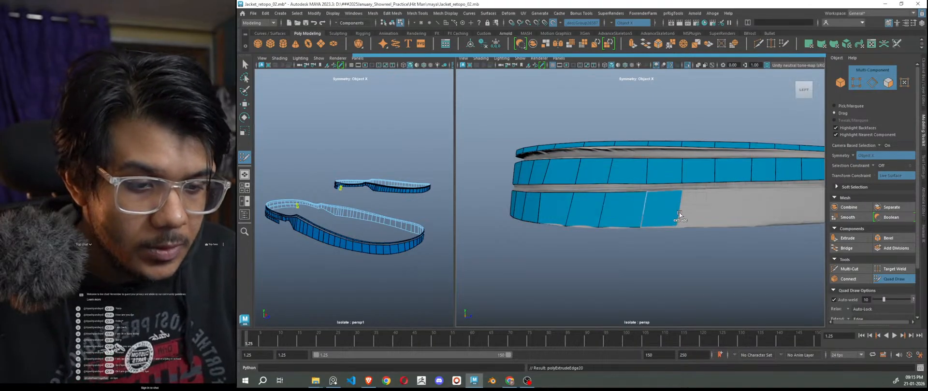
Step: Fit the strip's lower vertices to the bottom edge of the heel and extrude two further quads forward
{"action": "right_click_drag", "start_coordinate": [679, 262], "coordinate": [702, 279], "text": "alt"}
{"action": "left_click_drag", "start_coordinate": [642, 247], "coordinate": [648, 245]}
{"action": "left_click_drag", "start_coordinate": [572, 245], "coordinate": [583, 243]}
{"action": "right_click_drag", "start_coordinate": [698, 270], "coordinate": [676, 267], "text": "alt"}
{"action": "left_click_drag", "start_coordinate": [676, 267], "coordinate": [673, 265], "text": "alt"}
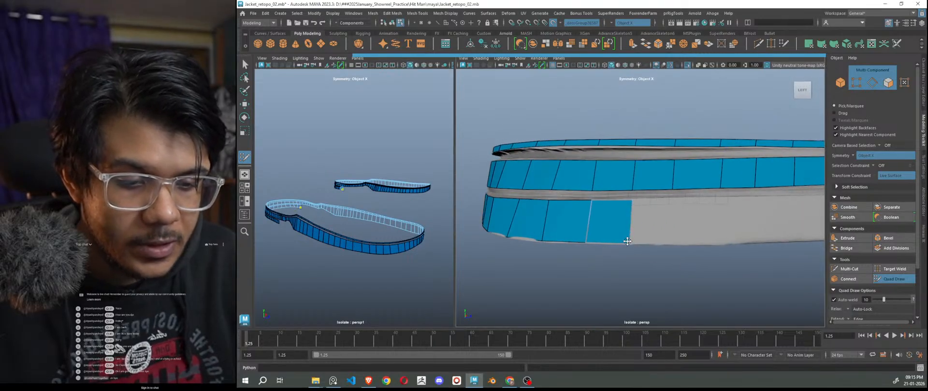
{"action": "left_click_drag", "start_coordinate": [632, 220], "coordinate": [669, 218], "text": "ctrl"}
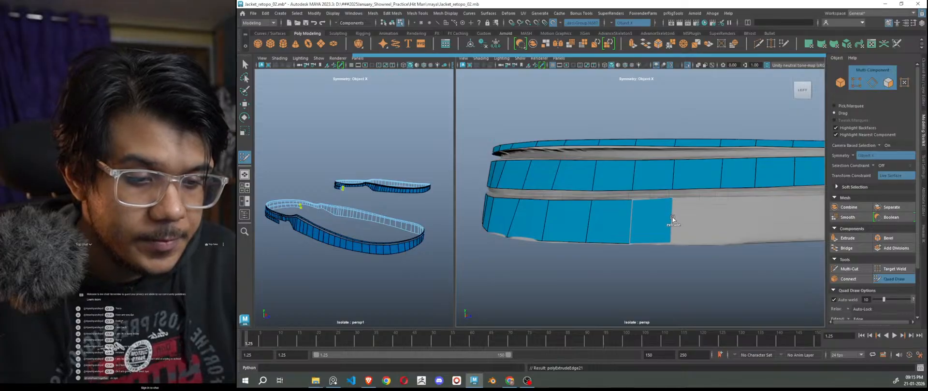
{"action": "mouse_move", "coordinate": [671, 218]}
{"action": "left_mouse_down", "text": "ctrl"}
{"action": "mouse_move", "coordinate": [720, 221]}
{"action": "mouse_move", "coordinate": [704, 234]}
{"action": "left_mouse_up", "text": "ctrl"}
Step: Extrude another quad along the middle of the heel's side wall, following the spacing of the strip above
{"action": "scroll", "coordinate": [719, 224], "scroll_direction": "up", "scroll_amount": 5}
{"action": "right_click_drag", "start_coordinate": [716, 248], "coordinate": [644, 242], "text": "alt"}
{"action": "middle_click_drag", "start_coordinate": [754, 278], "coordinate": [640, 266], "text": "alt"}
{"action": "right_click_drag", "start_coordinate": [640, 266], "coordinate": [660, 283], "text": "alt"}
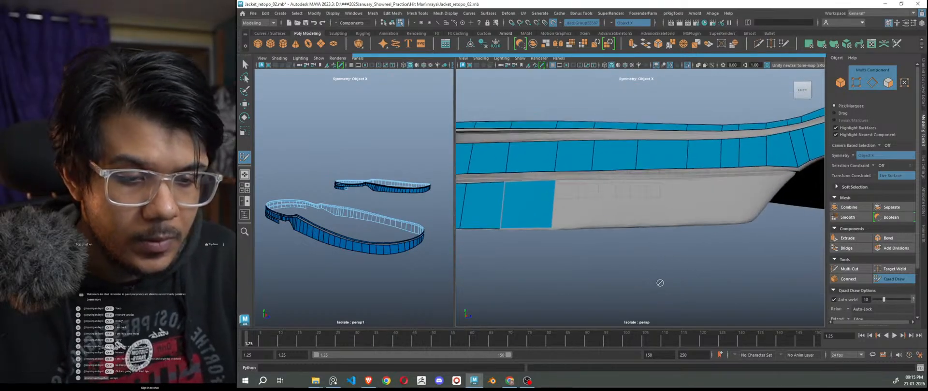
{"action": "left_click_drag", "start_coordinate": [554, 207], "coordinate": [584, 208], "text": "ctrl"}
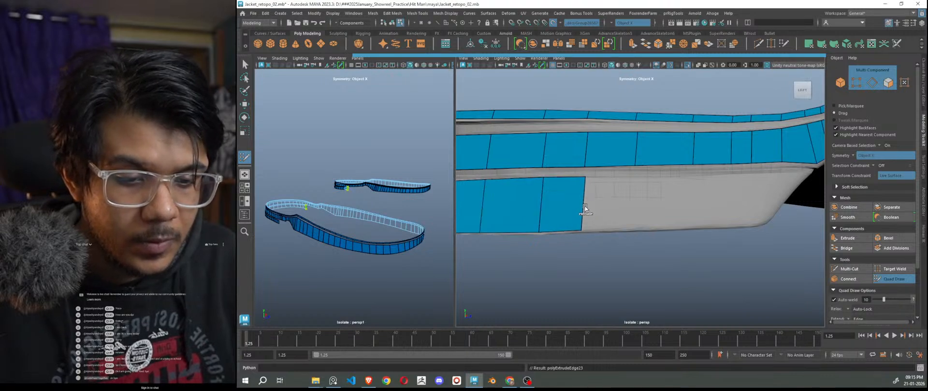
Step: Adjust the upper vertices of the newest lower-strip quads to line up with the groove beneath the upper strip
{"action": "right_click_drag", "start_coordinate": [584, 207], "coordinate": [623, 215], "text": "alt"}
{"action": "left_click_drag", "start_coordinate": [623, 215], "coordinate": [626, 239], "text": "alt"}
{"action": "mouse_move", "coordinate": [626, 240]}
{"action": "middle_mouse_down", "text": "alt"}
{"action": "mouse_move", "coordinate": [627, 273]}
{"action": "mouse_move", "coordinate": [626, 229]}
{"action": "middle_mouse_up", "text": "alt"}
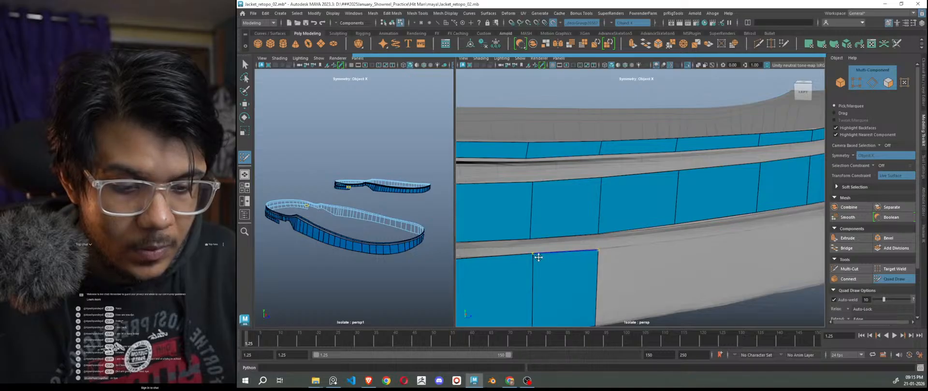
{"action": "middle_click_drag", "start_coordinate": [572, 276], "coordinate": [602, 274], "text": "alt"}
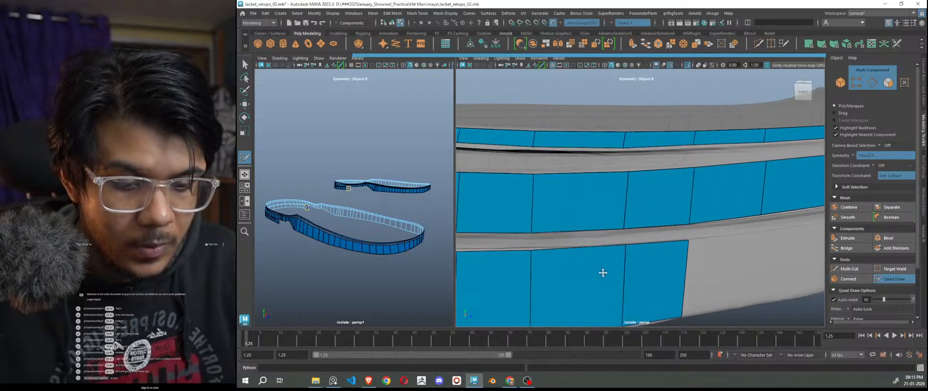
{"action": "left_click_drag", "start_coordinate": [532, 252], "coordinate": [529, 250]}
{"action": "scroll", "coordinate": [545, 257], "scroll_direction": "down", "scroll_amount": 6}
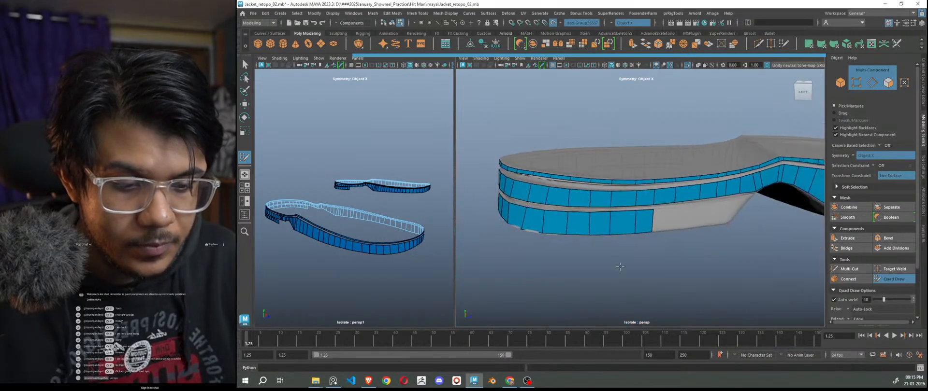
Step: Extrude two more quads along the lower heel wall toward its sloped front end
{"action": "scroll", "coordinate": [634, 243], "scroll_direction": "up", "scroll_amount": 5}
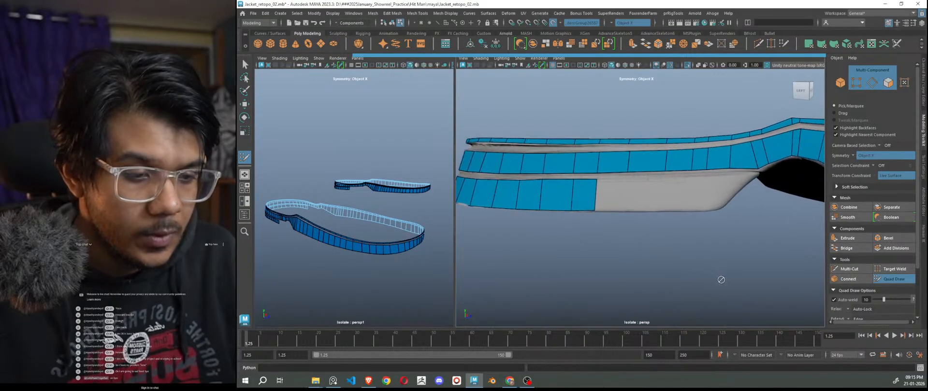
{"action": "middle_click_drag", "start_coordinate": [682, 249], "coordinate": [632, 239], "text": "alt"}
{"action": "right_click_drag", "start_coordinate": [632, 239], "coordinate": [654, 272], "text": "alt"}
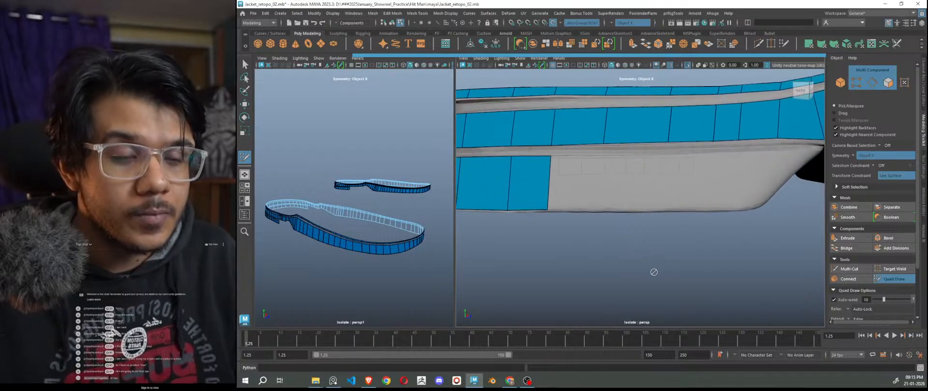
{"action": "key", "text": "Tab"}
{"action": "left_click_drag", "start_coordinate": [552, 192], "coordinate": [669, 184]}
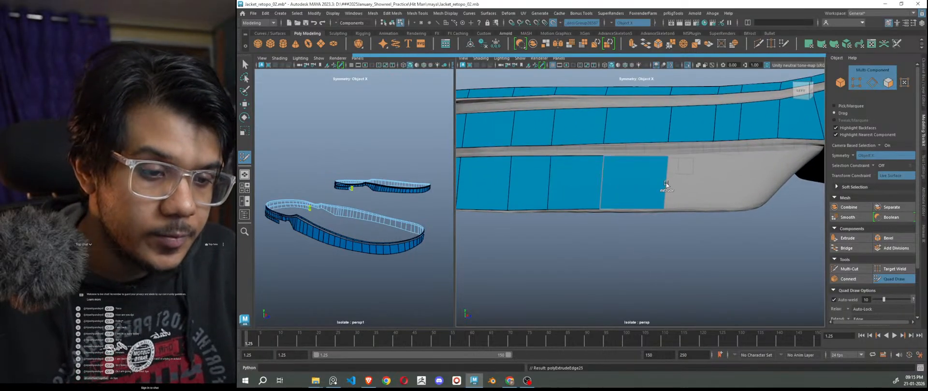
Step: Extrude the lower strip up to the heel's sloped front corner and fit the last quad's lower vertex to the bottom edge
{"action": "middle_click_drag", "start_coordinate": [666, 184], "coordinate": [559, 181], "text": "alt"}
{"action": "left_click_drag", "start_coordinate": [558, 181], "coordinate": [659, 178]}
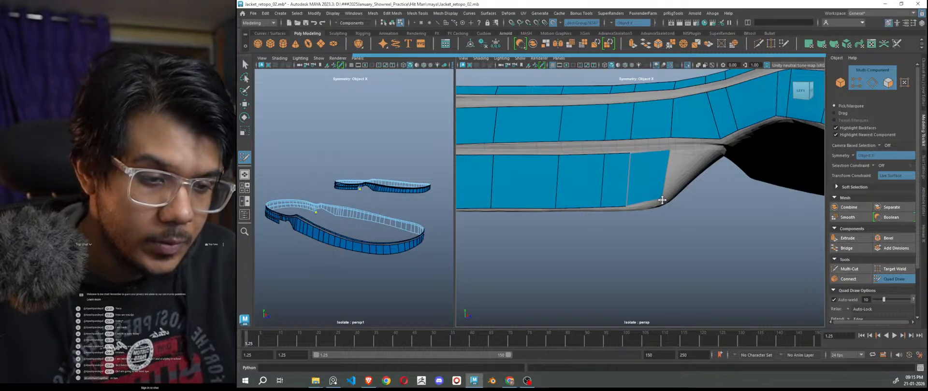
{"action": "left_click_drag", "start_coordinate": [659, 202], "coordinate": [652, 207]}
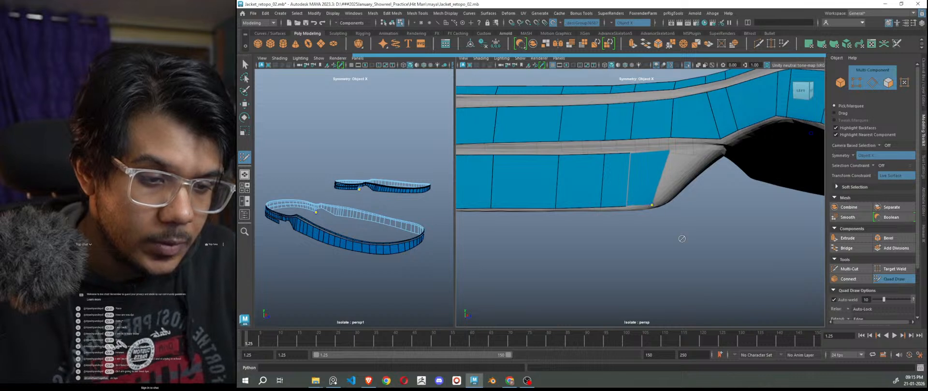
Step: Extrude the strip's other end toward the front corner on the opposite heel side and fit its lower vertex to the curve
{"action": "scroll", "coordinate": [682, 239], "scroll_direction": "down", "scroll_amount": 8}
{"action": "left_click_drag", "start_coordinate": [671, 256], "coordinate": [680, 240], "text": "alt"}
{"action": "scroll", "coordinate": [645, 220], "scroll_direction": "up", "scroll_amount": 5}
{"action": "scroll", "coordinate": [682, 241], "scroll_direction": "up", "scroll_amount": 2}
{"action": "left_click_drag", "start_coordinate": [698, 186], "coordinate": [624, 184]}
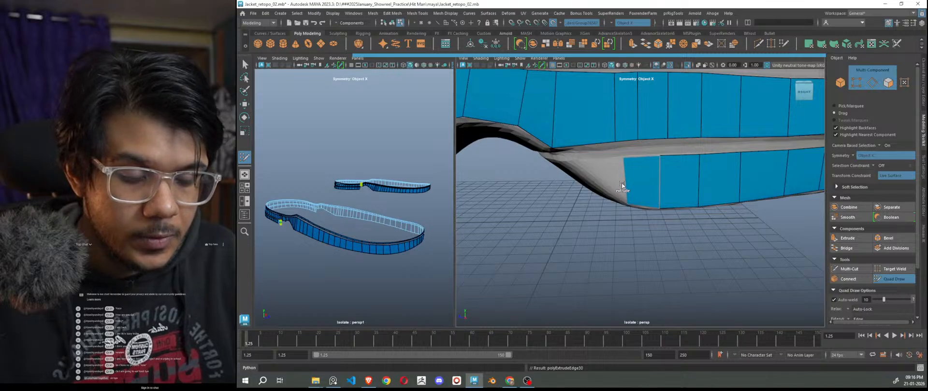
{"action": "scroll", "coordinate": [629, 202], "scroll_direction": "up", "scroll_amount": 3}
{"action": "left_click_drag", "start_coordinate": [624, 208], "coordinate": [625, 201]}
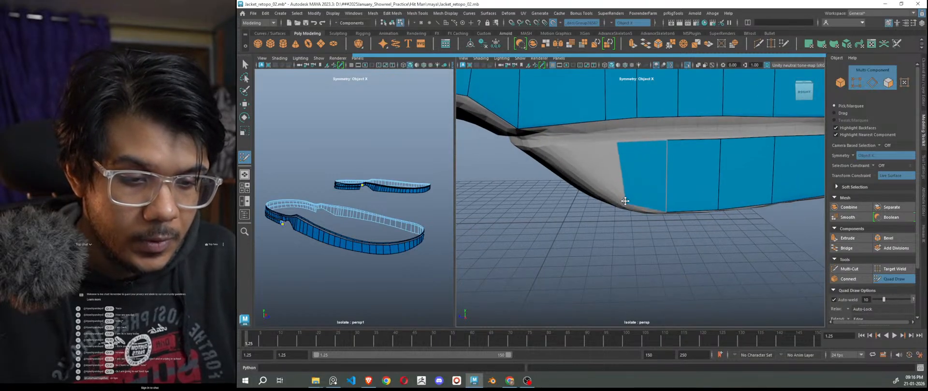
{"action": "scroll", "coordinate": [626, 202], "scroll_direction": "up", "scroll_amount": 1}
Step: Place dots and fill two quads around the corner onto the heel's front face, then adjust their shared lower vertex
{"action": "left_click_drag", "start_coordinate": [663, 235], "coordinate": [670, 238], "text": "alt"}
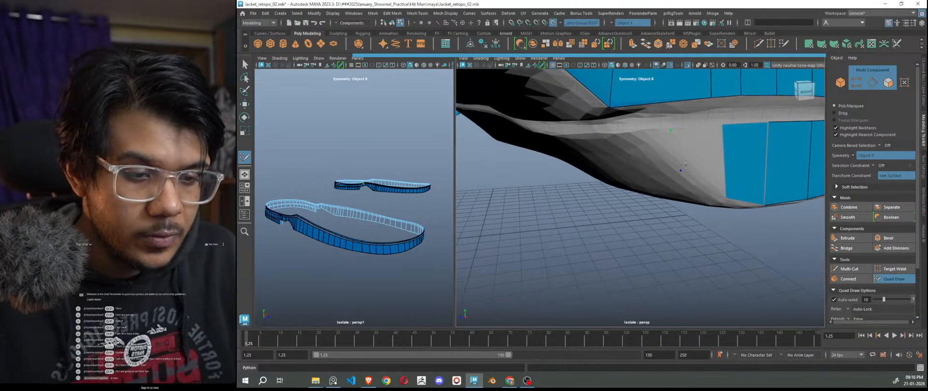
{"action": "left_click", "coordinate": [682, 166], "text": "shift"}
{"action": "left_click_drag", "start_coordinate": [679, 165], "coordinate": [670, 134], "text": "alt"}
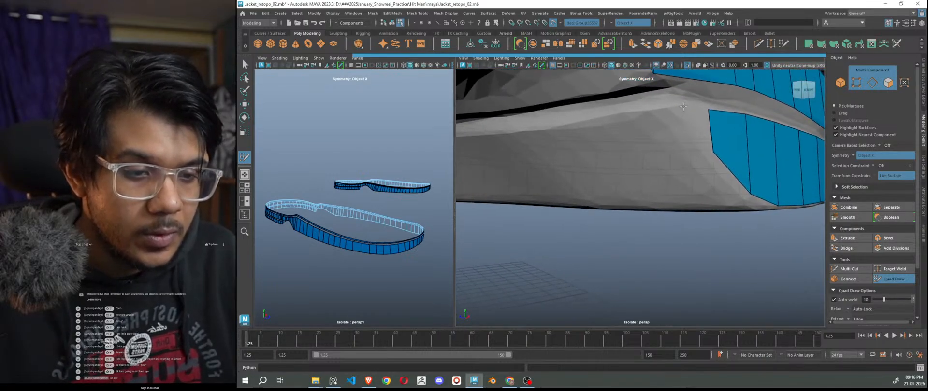
{"action": "left_click", "coordinate": [690, 148], "text": "shift"}
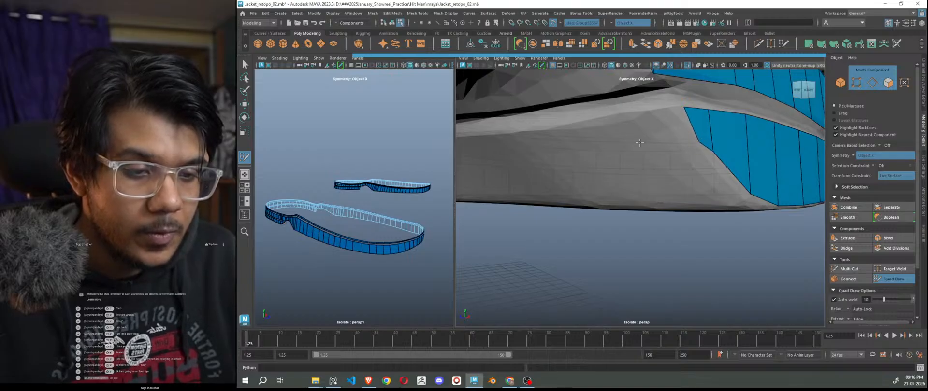
{"action": "left_click", "coordinate": [628, 113]}
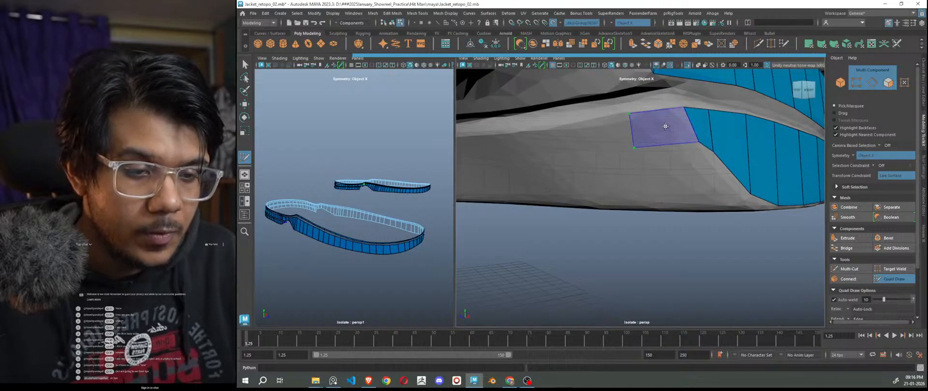
{"action": "left_click", "coordinate": [663, 127], "text": "shift"}
{"action": "left_click_drag", "start_coordinate": [698, 142], "coordinate": [697, 147]}
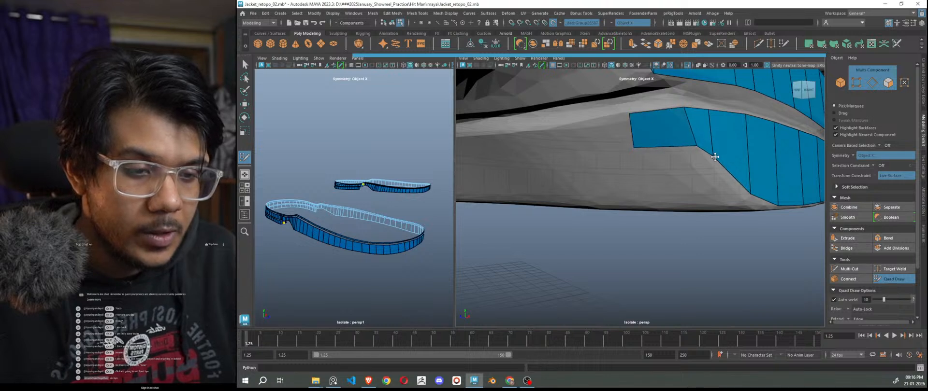
Step: Reposition the corner quads' vertices along the heel's curved edge, undoing the last few tweaks
{"action": "left_click_drag", "start_coordinate": [754, 216], "coordinate": [648, 222], "text": "alt"}
{"action": "right_click_drag", "start_coordinate": [648, 222], "coordinate": [690, 245], "text": "alt"}
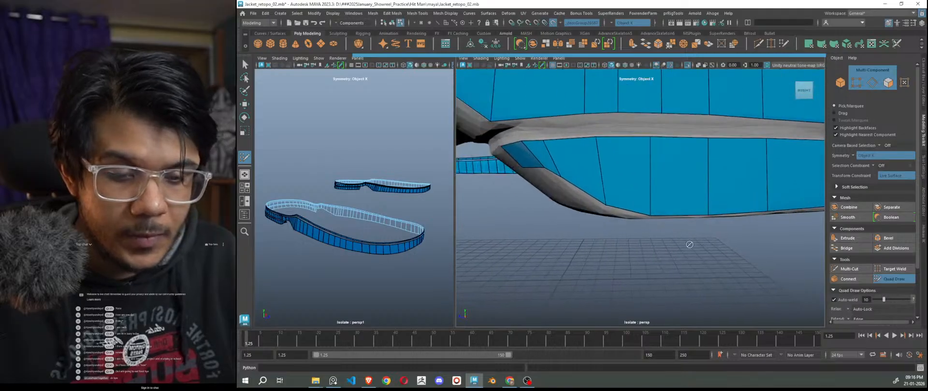
{"action": "middle_click_drag", "start_coordinate": [609, 241], "coordinate": [650, 240], "text": "alt"}
{"action": "right_click_drag", "start_coordinate": [650, 240], "coordinate": [666, 239], "text": "alt"}
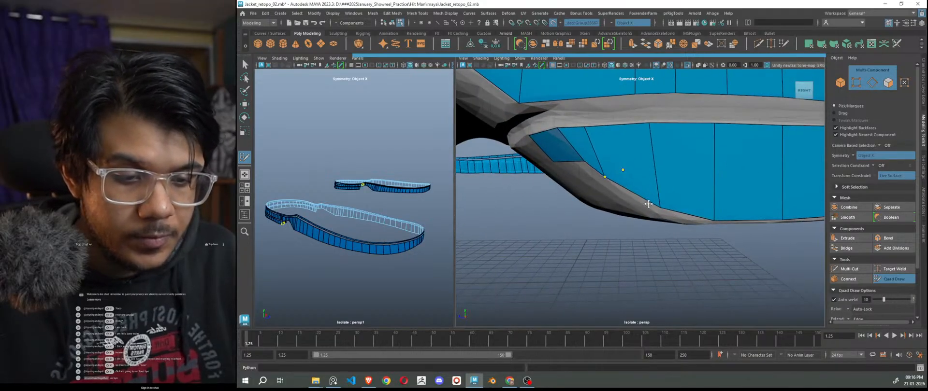
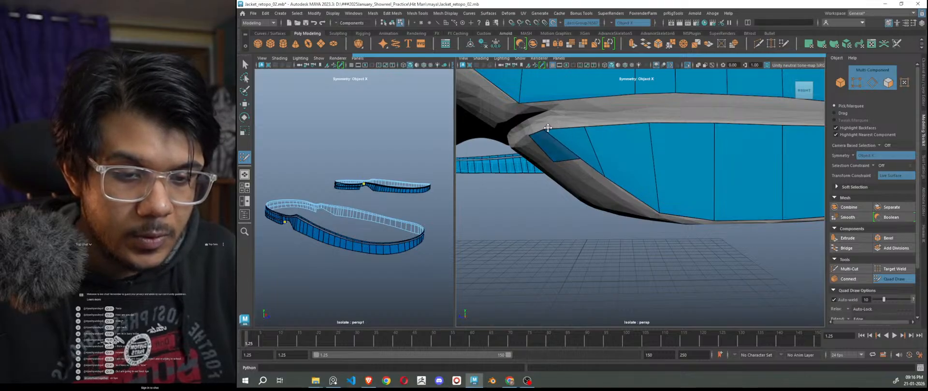
{"action": "key", "text": "ctrl+z"}
{"action": "key", "text": "ctrl+z"}
{"action": "key", "text": "ctrl+z"}
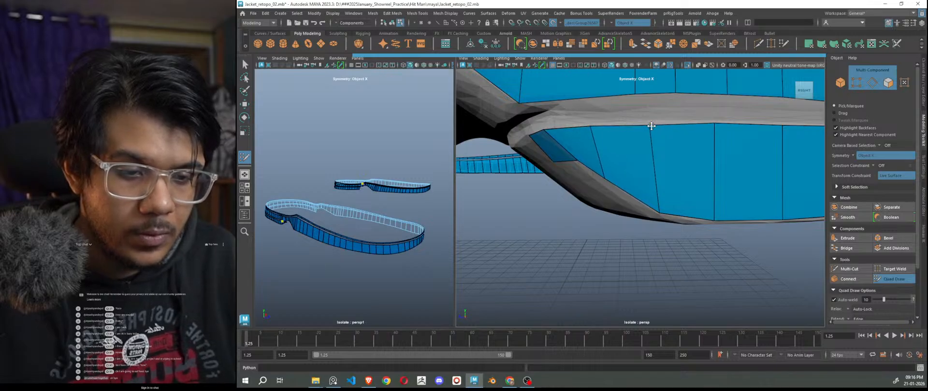
Step: Examine the corner quads from the front, side and underside of the heel
{"action": "left_click_drag", "start_coordinate": [746, 241], "coordinate": [647, 236], "text": "alt"}
{"action": "right_click_drag", "start_coordinate": [647, 237], "coordinate": [621, 232], "text": "alt"}
{"action": "left_click_drag", "start_coordinate": [642, 235], "coordinate": [738, 276], "text": "alt"}
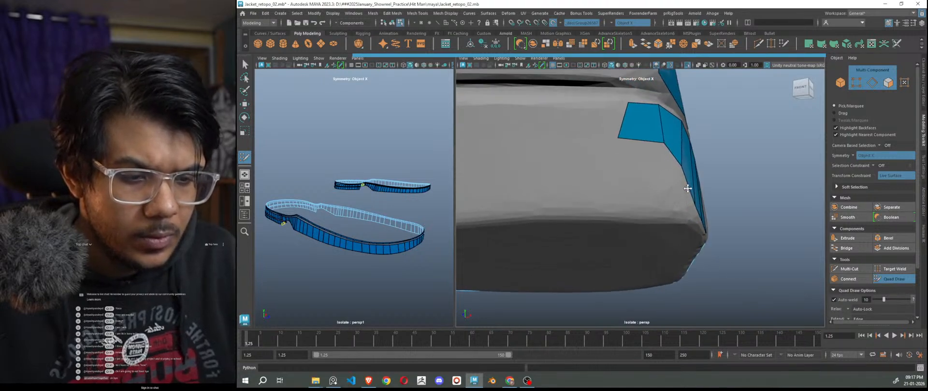
{"action": "left_click_drag", "start_coordinate": [699, 215], "coordinate": [588, 235], "text": "alt"}
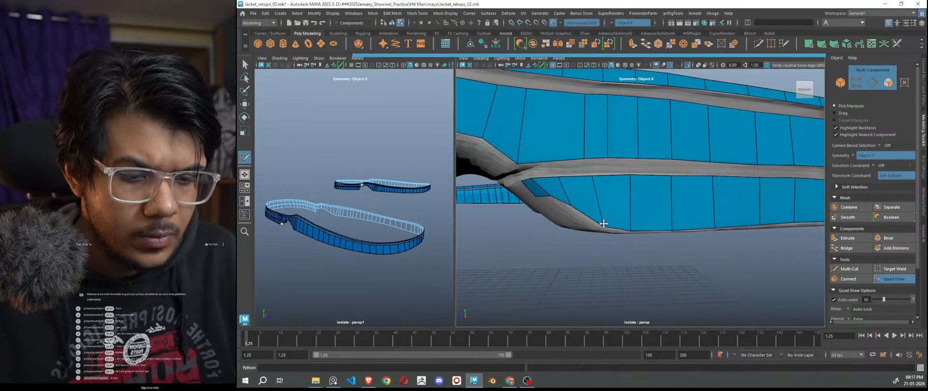
{"action": "left_click_drag", "start_coordinate": [602, 242], "coordinate": [680, 229], "text": "alt"}
{"action": "middle_click_drag", "start_coordinate": [661, 238], "coordinate": [847, 247], "text": "alt"}
{"action": "left_click_drag", "start_coordinate": [774, 246], "coordinate": [655, 255], "text": "alt"}
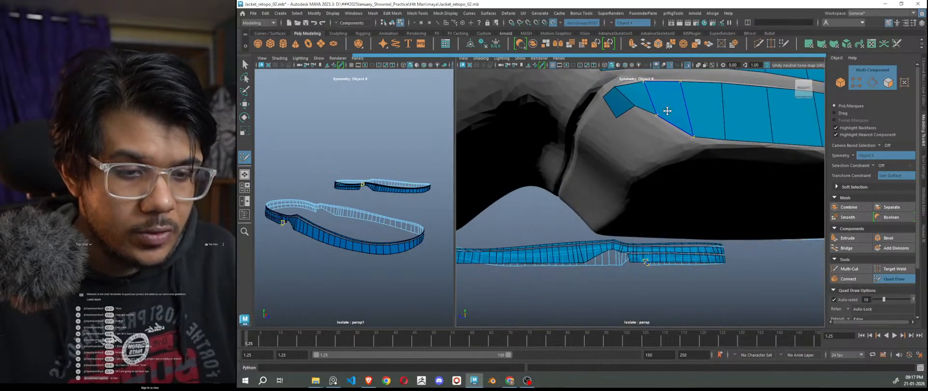
Step: Fill a quad at the strip's end on the opposite front corner of the heel
{"action": "left_click_drag", "start_coordinate": [634, 118], "coordinate": [788, 189], "text": "alt"}
{"action": "left_click_drag", "start_coordinate": [679, 217], "coordinate": [687, 211], "text": "alt"}
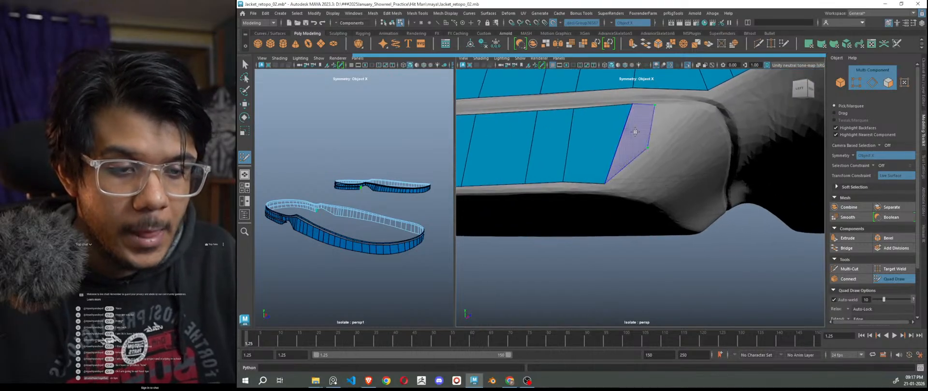
{"action": "left_click", "coordinate": [636, 130], "text": "shift"}
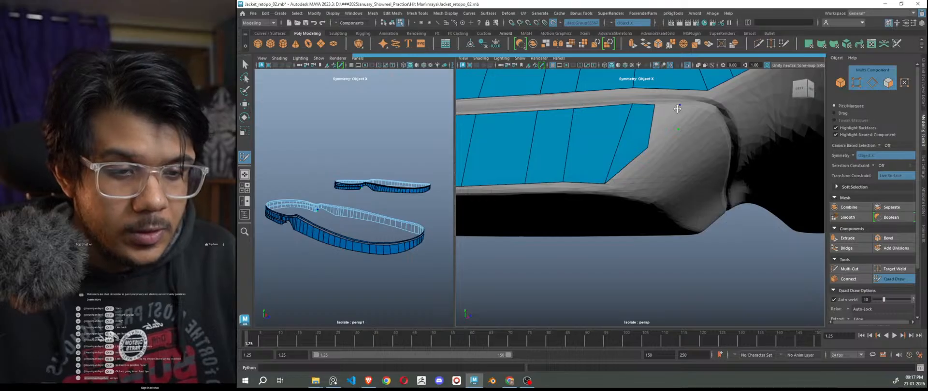
Step: Place a dot and fill a quad wrapping the lower strip around the opposite corner onto the heel's front face
{"action": "left_click", "coordinate": [674, 116], "text": "shift"}
{"action": "left_click", "coordinate": [702, 109]}
{"action": "left_click", "coordinate": [697, 119], "text": "shift"}
Step: Reposition the new corner quads' vertices so the strip follows the heel's curved edge evenly
{"action": "scroll", "coordinate": [711, 208], "scroll_direction": "down", "scroll_amount": 5}
{"action": "left_click_drag", "start_coordinate": [723, 235], "coordinate": [663, 249], "text": "alt"}
{"action": "scroll", "coordinate": [665, 232], "scroll_direction": "up", "scroll_amount": 5}
{"action": "scroll", "coordinate": [655, 231], "scroll_direction": "up", "scroll_amount": 4}
{"action": "left_click_drag", "start_coordinate": [646, 160], "coordinate": [648, 181]}
{"action": "left_click_drag", "start_coordinate": [641, 142], "coordinate": [663, 148]}
{"action": "left_click_drag", "start_coordinate": [647, 181], "coordinate": [659, 197]}
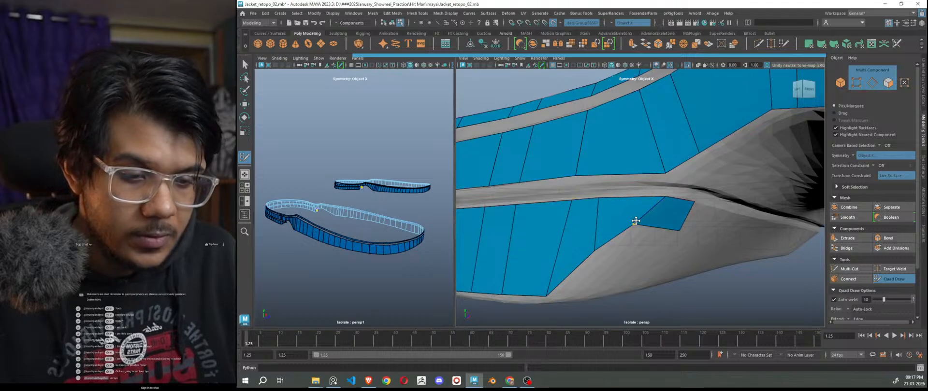
{"action": "left_click_drag", "start_coordinate": [635, 220], "coordinate": [654, 222]}
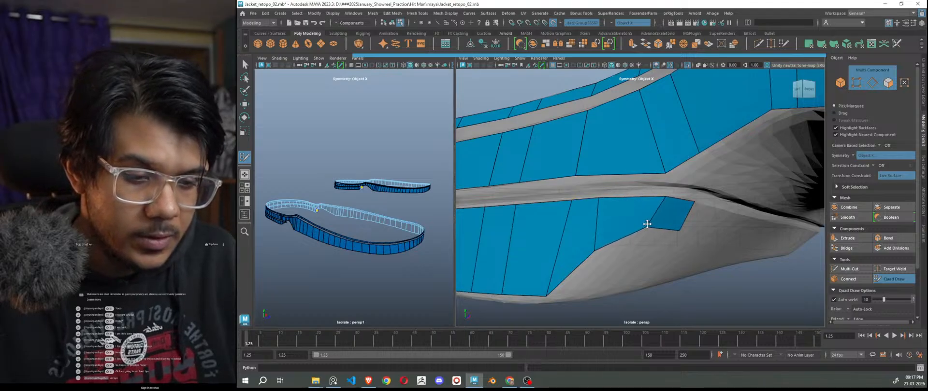
{"action": "left_click_drag", "start_coordinate": [600, 199], "coordinate": [609, 198]}
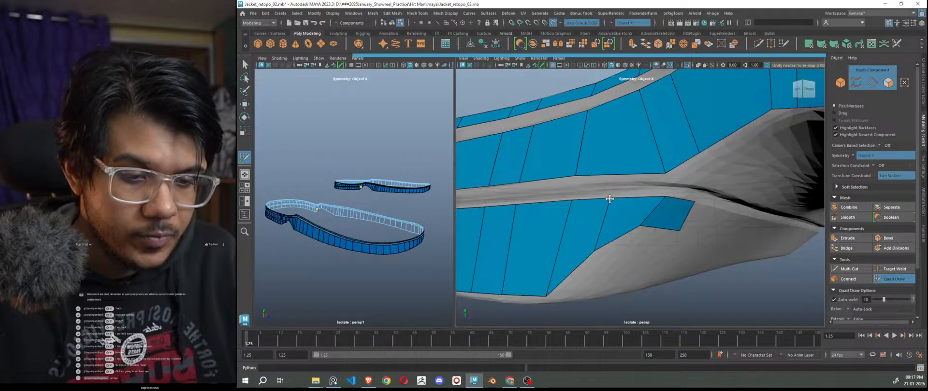
{"action": "left_click_drag", "start_coordinate": [595, 249], "coordinate": [582, 222]}
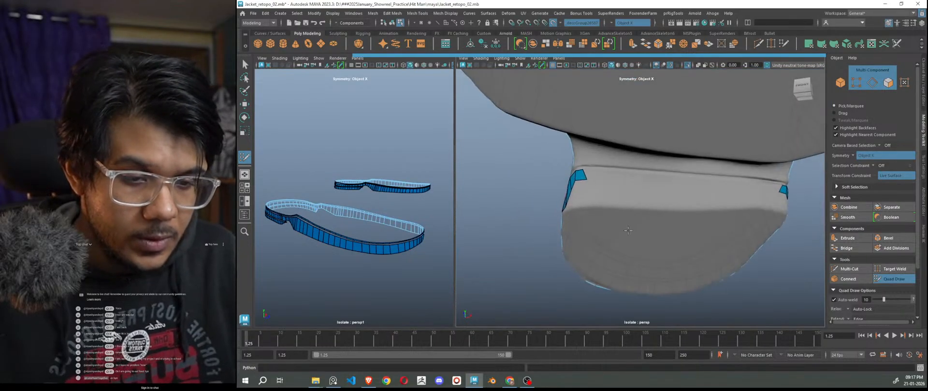
Step: Extend a quad inward from each corner along the heel's front face below the groove
{"action": "middle_click_drag", "start_coordinate": [582, 217], "coordinate": [546, 213], "text": "alt"}
{"action": "scroll", "coordinate": [547, 201], "scroll_direction": "up", "scroll_amount": 3}
{"action": "left_click_drag", "start_coordinate": [504, 167], "coordinate": [553, 169], "text": "ctrl"}
{"action": "scroll", "coordinate": [551, 169], "scroll_direction": "up", "scroll_amount": 3}
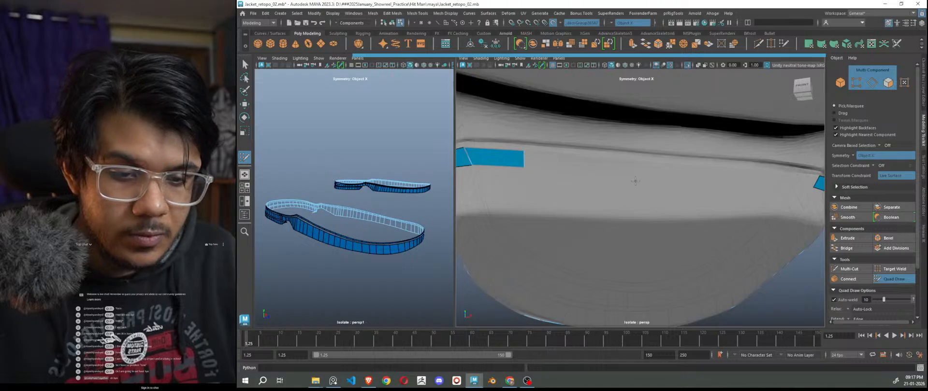
{"action": "left_click_drag", "start_coordinate": [635, 181], "coordinate": [654, 200], "text": "alt"}
{"action": "left_click_drag", "start_coordinate": [712, 182], "coordinate": [673, 183], "text": "ctrl"}
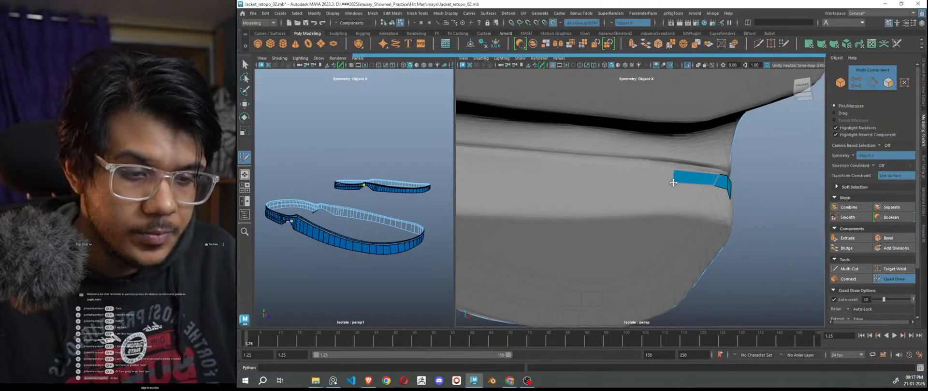
{"action": "right_click_drag", "start_coordinate": [682, 206], "coordinate": [607, 205], "text": "alt"}
{"action": "left_click_drag", "start_coordinate": [602, 203], "coordinate": [610, 188], "text": "alt"}
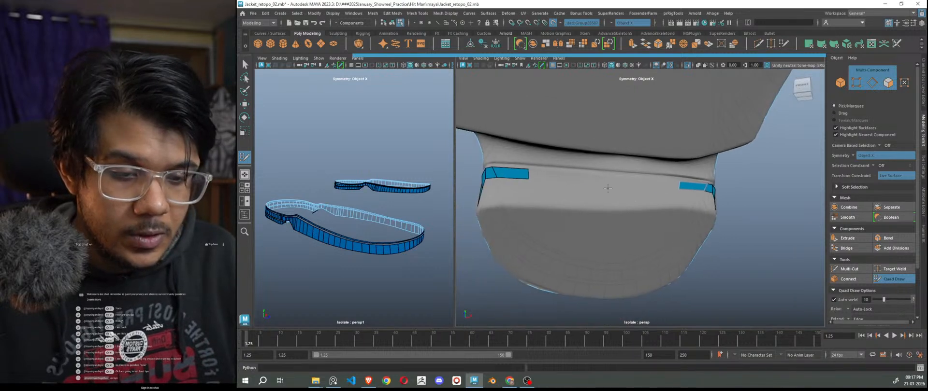
Step: Fill the gap between the two extended quads and divide the front strip with vertical edge loops
{"action": "left_click", "coordinate": [592, 180], "text": "shift"}
{"action": "right_click_drag", "start_coordinate": [605, 199], "coordinate": [641, 212], "text": "alt"}
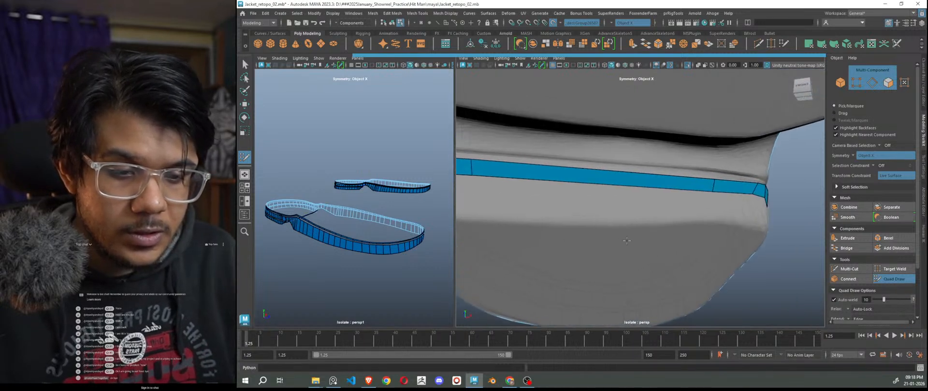
{"action": "left_click_drag", "start_coordinate": [639, 216], "coordinate": [644, 248], "text": "alt"}
{"action": "left_click_drag", "start_coordinate": [634, 206], "coordinate": [627, 220], "text": "alt"}
{"action": "scroll", "coordinate": [614, 217], "scroll_direction": "down", "scroll_amount": 5}
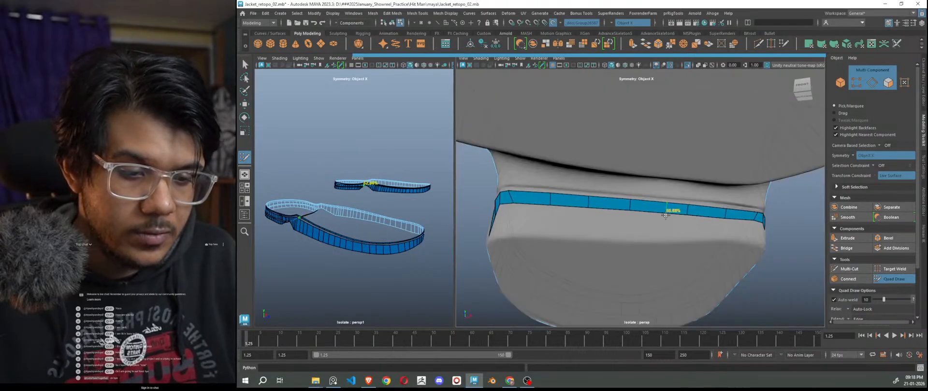
Step: Leave Quad Draw and examine the retopologized sole strips in object mode from several angles
{"action": "mouse_move", "coordinate": [679, 213]}
{"action": "left_mouse_down", "text": "alt"}
{"action": "mouse_move", "coordinate": [708, 263]}
{"action": "mouse_move", "coordinate": [666, 274]}
{"action": "mouse_move", "coordinate": [650, 266]}
{"action": "left_mouse_up", "text": "alt"}
{"action": "scroll", "coordinate": [648, 265], "scroll_direction": "down", "scroll_amount": 8}
{"action": "key", "text": "w"}
{"action": "right_click_drag", "start_coordinate": [636, 145], "coordinate": [672, 135]}
{"action": "left_click", "coordinate": [631, 216]}
{"action": "scroll", "coordinate": [631, 216], "scroll_direction": "down", "scroll_amount": 1}
{"action": "scroll", "coordinate": [631, 216], "scroll_direction": "down", "scroll_amount": 4}
{"action": "scroll", "coordinate": [567, 220], "scroll_direction": "up", "scroll_amount": 4}
{"action": "left_click", "coordinate": [519, 209]}
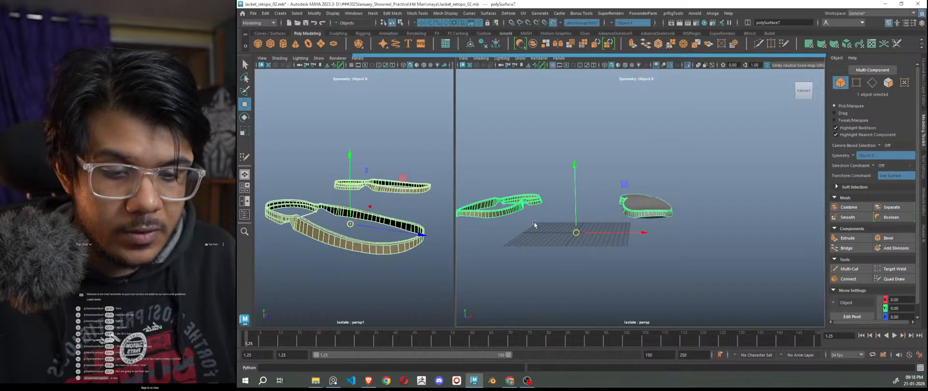
{"action": "left_click", "coordinate": [562, 290]}
{"action": "left_click_drag", "start_coordinate": [563, 283], "coordinate": [666, 250], "text": "alt"}
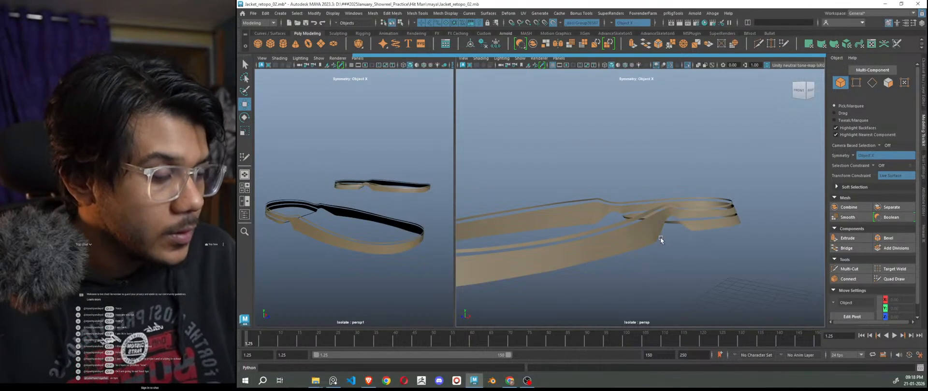
{"action": "scroll", "coordinate": [660, 241], "scroll_direction": "down", "scroll_amount": 4}
{"action": "left_click_drag", "start_coordinate": [661, 245], "coordinate": [675, 262], "text": "alt"}
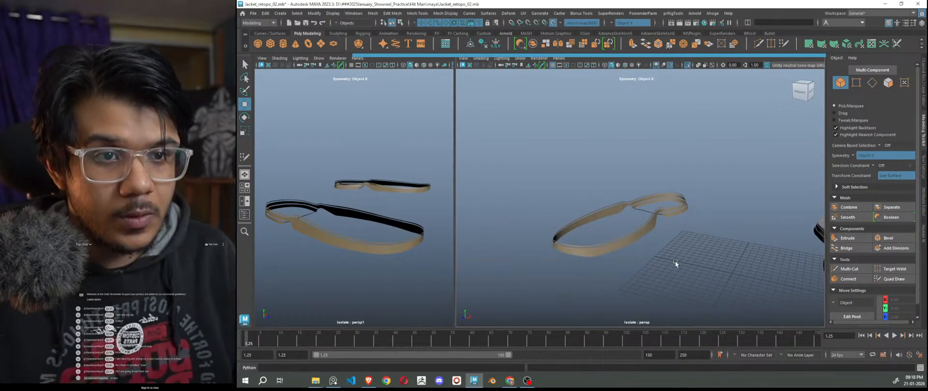
{"action": "scroll", "coordinate": [683, 253], "scroll_direction": "up", "scroll_amount": 5}
{"action": "left_click_drag", "start_coordinate": [694, 257], "coordinate": [650, 147], "text": "alt"}
{"action": "left_click", "coordinate": [651, 152]}
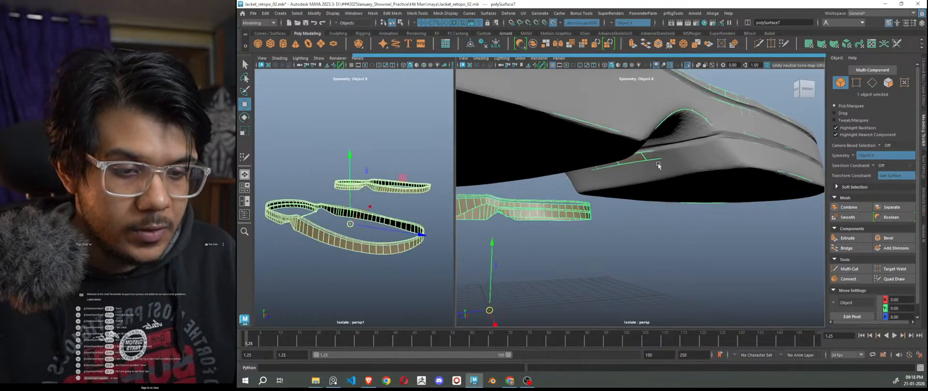
Step: Resume Quad Draw, extend a quad down from the front strip's lower edge, and align its lower vertices to the heel's bottom rim
{"action": "left_click", "coordinate": [912, 279]}
{"action": "mouse_move", "coordinate": [677, 278]}
{"action": "left_mouse_down", "text": "alt"}
{"action": "mouse_move", "coordinate": [669, 284]}
{"action": "mouse_move", "coordinate": [684, 288]}
{"action": "left_mouse_up", "text": "alt"}
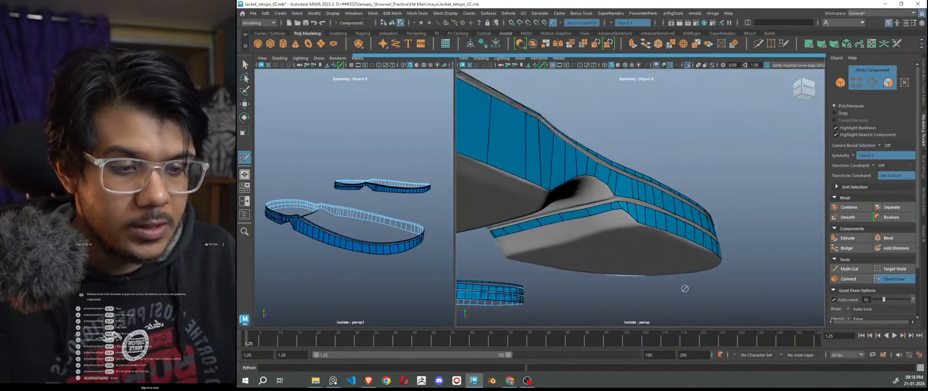
{"action": "scroll", "coordinate": [684, 289], "scroll_direction": "up", "scroll_amount": 5}
{"action": "left_click_drag", "start_coordinate": [656, 265], "coordinate": [662, 259], "text": "alt"}
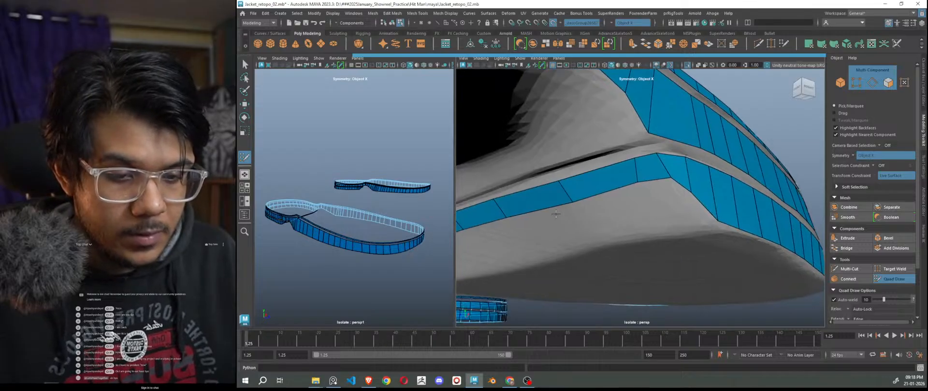
{"action": "left_click_drag", "start_coordinate": [539, 210], "coordinate": [693, 240]}
{"action": "scroll", "coordinate": [700, 236], "scroll_direction": "up", "scroll_amount": 3}
{"action": "left_click_drag", "start_coordinate": [757, 172], "coordinate": [764, 171]}
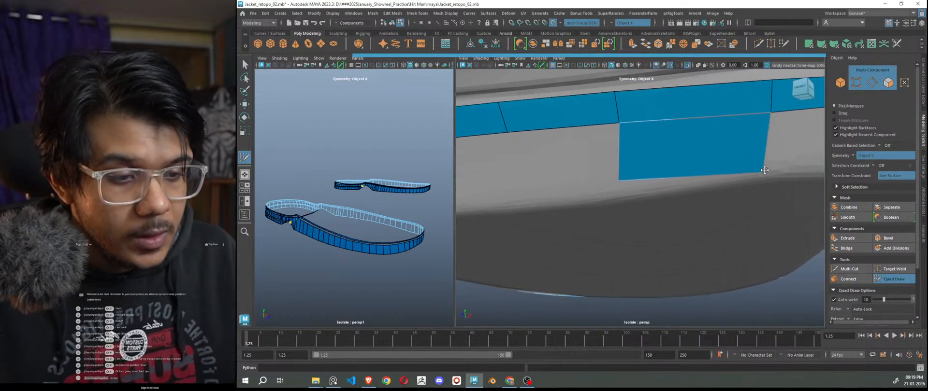
{"action": "left_click_drag", "start_coordinate": [618, 180], "coordinate": [631, 188]}
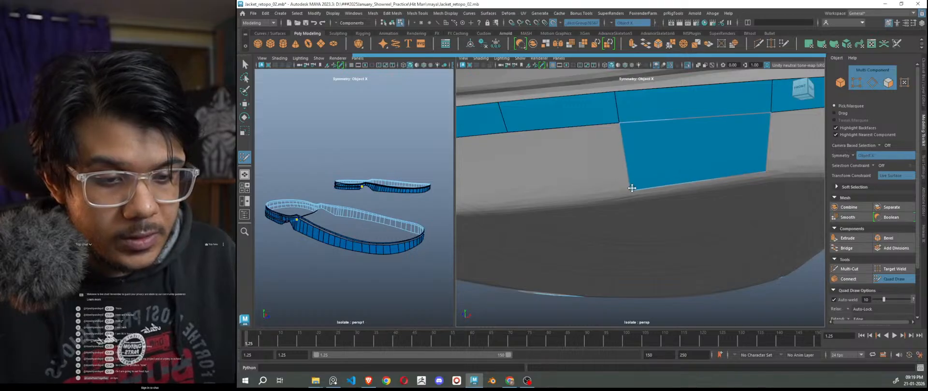
Step: Extend a second quad down from the front strip beside the first one, reaching the heel's bottom rim
{"action": "middle_click_drag", "start_coordinate": [639, 226], "coordinate": [660, 222], "text": "alt"}
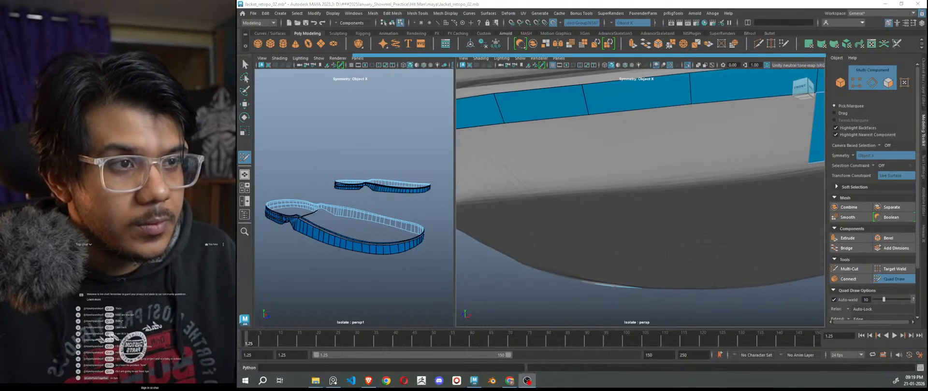
{"action": "left_click_drag", "start_coordinate": [727, 192], "coordinate": [706, 193], "text": "alt"}
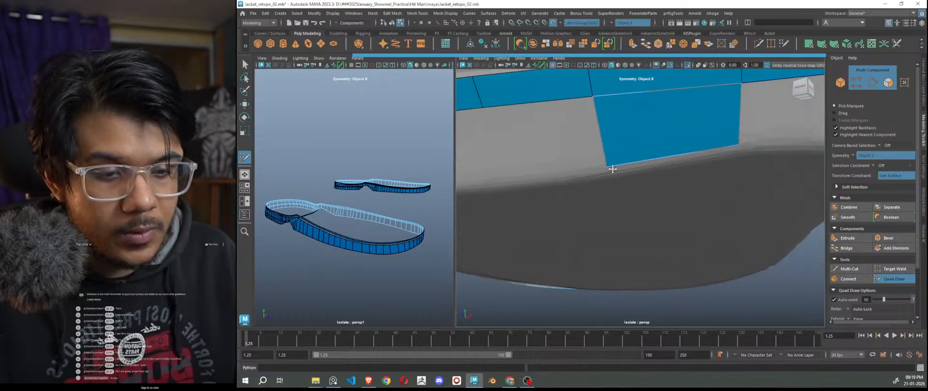
{"action": "left_click_drag", "start_coordinate": [608, 167], "coordinate": [630, 192], "text": "alt"}
{"action": "key", "text": "Tab"}
{"action": "left_click_drag", "start_coordinate": [634, 95], "coordinate": [601, 168]}
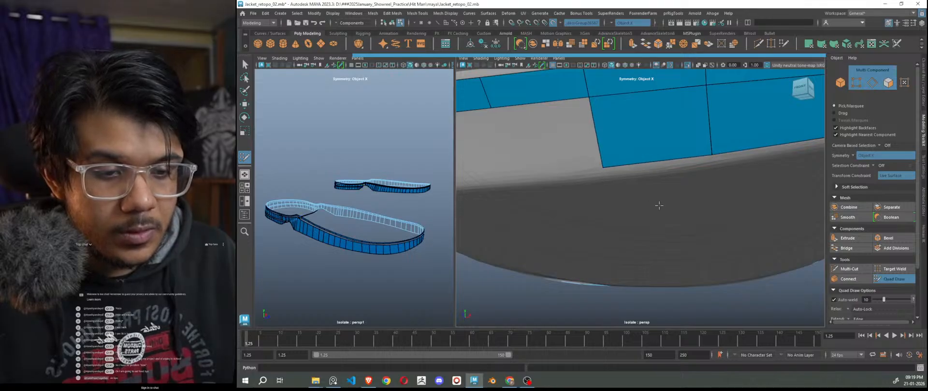
Step: Extend two more quads down from the front strip, continuing the lower row toward the heel's corner
{"action": "right_click_drag", "start_coordinate": [659, 206], "coordinate": [631, 198], "text": "alt"}
{"action": "left_click_drag", "start_coordinate": [646, 198], "coordinate": [689, 207], "text": "alt"}
{"action": "right_click_drag", "start_coordinate": [689, 207], "coordinate": [669, 198], "text": "alt"}
{"action": "left_click_drag", "start_coordinate": [674, 199], "coordinate": [683, 232], "text": "alt"}
{"action": "right_click_drag", "start_coordinate": [683, 232], "coordinate": [747, 266], "text": "alt"}
{"action": "left_click_drag", "start_coordinate": [748, 265], "coordinate": [749, 250], "text": "alt"}
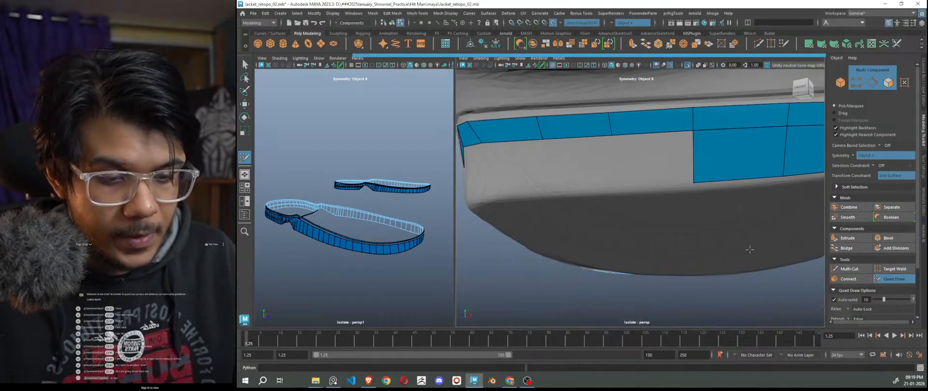
{"action": "middle_click_drag", "start_coordinate": [749, 250], "coordinate": [769, 264], "text": "alt"}
{"action": "left_click_drag", "start_coordinate": [653, 149], "coordinate": [652, 198]}
{"action": "right_click_drag", "start_coordinate": [655, 213], "coordinate": [704, 217], "text": "alt"}
{"action": "left_click_drag", "start_coordinate": [704, 218], "coordinate": [696, 232], "text": "alt"}
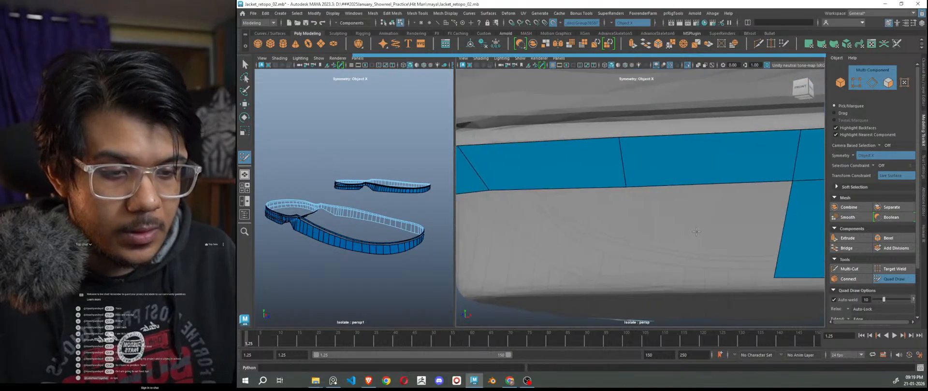
{"action": "right_click_drag", "start_coordinate": [696, 232], "coordinate": [687, 229], "text": "alt"}
{"action": "left_click_drag", "start_coordinate": [659, 195], "coordinate": [642, 243]}
{"action": "middle_click_drag", "start_coordinate": [620, 239], "coordinate": [711, 213], "text": "alt"}
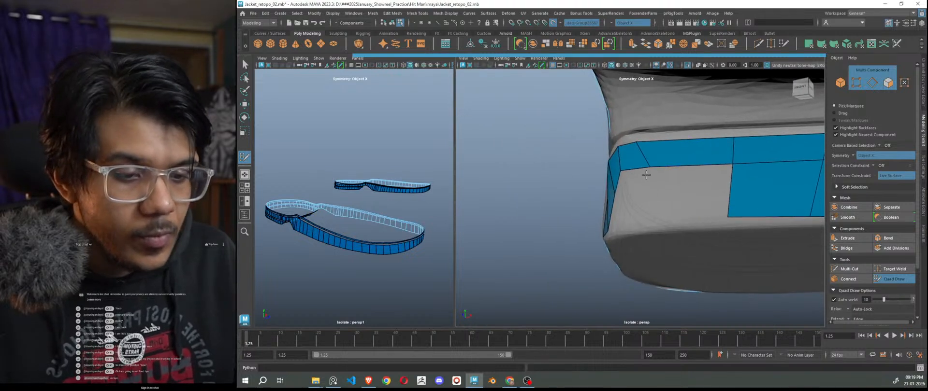
Step: Straighten the strip's edge near the corner, extend the last front-face quad down, and even out the row's lower vertices
{"action": "left_click_drag", "start_coordinate": [649, 168], "coordinate": [642, 169]}
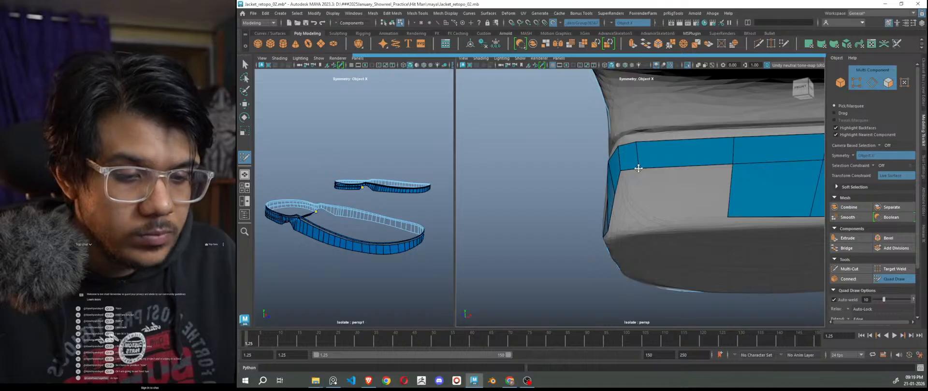
{"action": "mouse_move", "coordinate": [698, 168]}
{"action": "left_mouse_down"}
{"action": "mouse_move", "coordinate": [666, 216]}
{"action": "mouse_move", "coordinate": [637, 219]}
{"action": "left_mouse_up"}
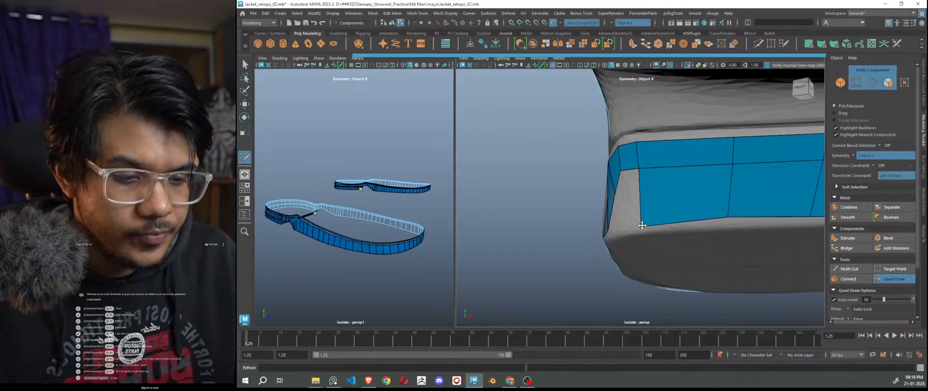
{"action": "left_click_drag", "start_coordinate": [728, 219], "coordinate": [737, 233]}
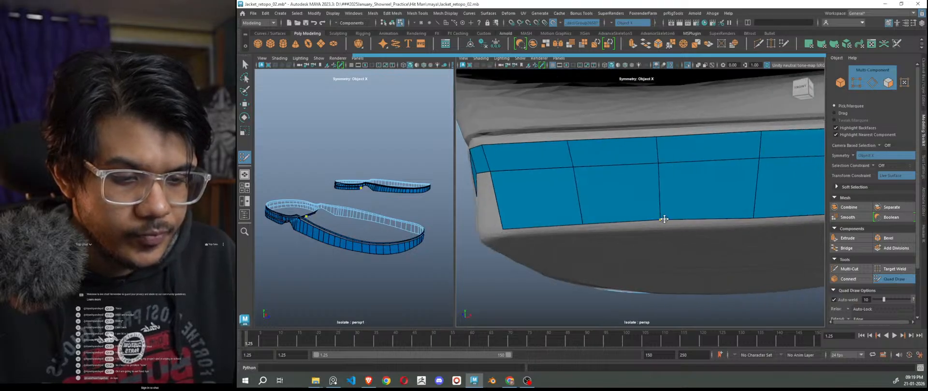
{"action": "left_click_drag", "start_coordinate": [753, 217], "coordinate": [756, 218]}
Step: Split the front-face row with a horizontal edge loop and fill the corner quads joining it to the side wall
{"action": "right_click_drag", "start_coordinate": [797, 233], "coordinate": [779, 236], "text": "alt"}
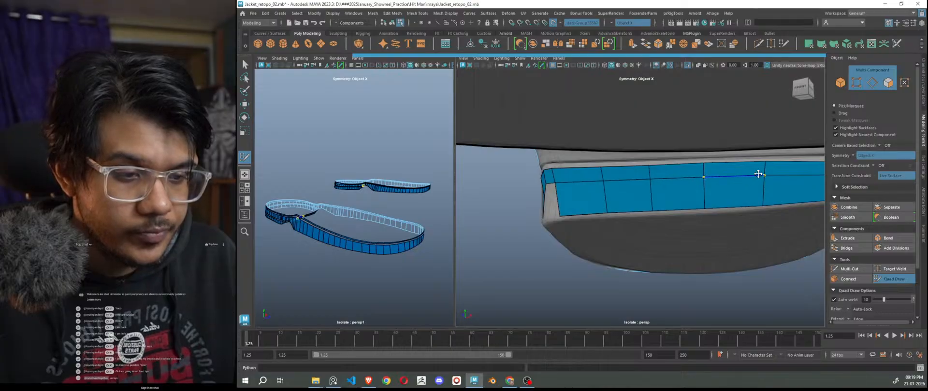
{"action": "left_click_drag", "start_coordinate": [757, 235], "coordinate": [706, 246], "text": "alt"}
{"action": "right_click_drag", "start_coordinate": [706, 246], "coordinate": [735, 244], "text": "alt"}
{"action": "left_click_drag", "start_coordinate": [735, 243], "coordinate": [746, 244], "text": "alt"}
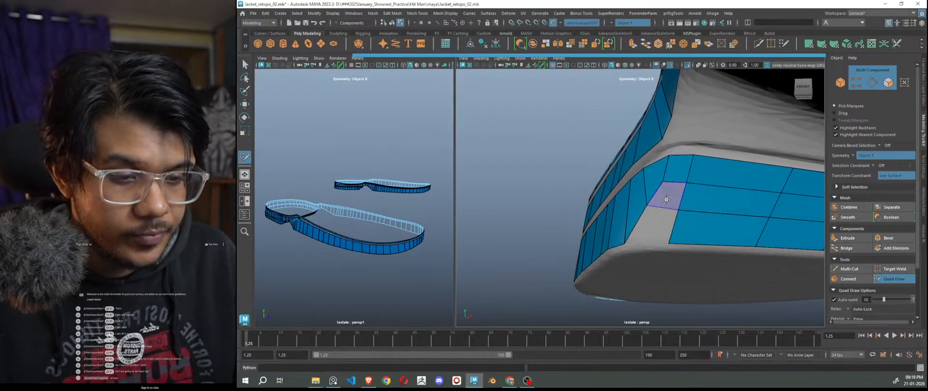
{"action": "left_click", "coordinate": [665, 196], "text": "shift"}
{"action": "left_click", "coordinate": [655, 234], "text": "shift"}
{"action": "mouse_move", "coordinate": [656, 234]}
{"action": "left_mouse_down", "text": "alt"}
{"action": "mouse_move", "coordinate": [707, 258]}
{"action": "mouse_move", "coordinate": [702, 270]}
{"action": "left_mouse_up", "text": "alt"}
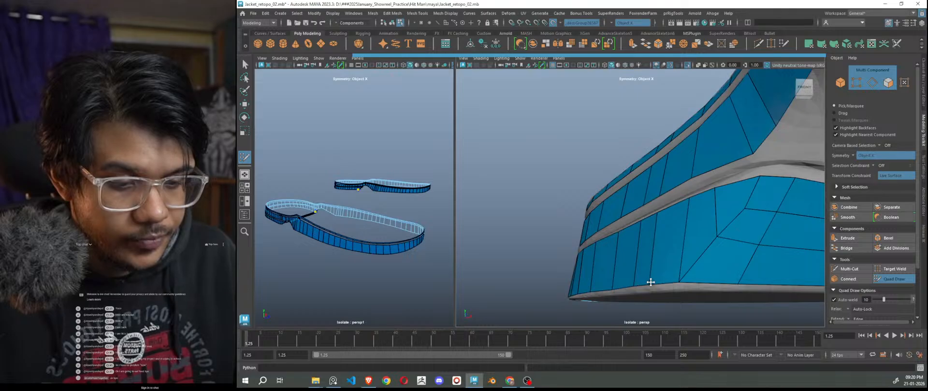
Step: Place dots and fill two stacked quads extending the front-face rows toward the opposite corner
{"action": "left_click_drag", "start_coordinate": [759, 312], "coordinate": [642, 271], "text": "alt"}
{"action": "right_click_drag", "start_coordinate": [642, 271], "coordinate": [675, 293], "text": "alt"}
{"action": "left_click_drag", "start_coordinate": [675, 294], "coordinate": [693, 276], "text": "alt"}
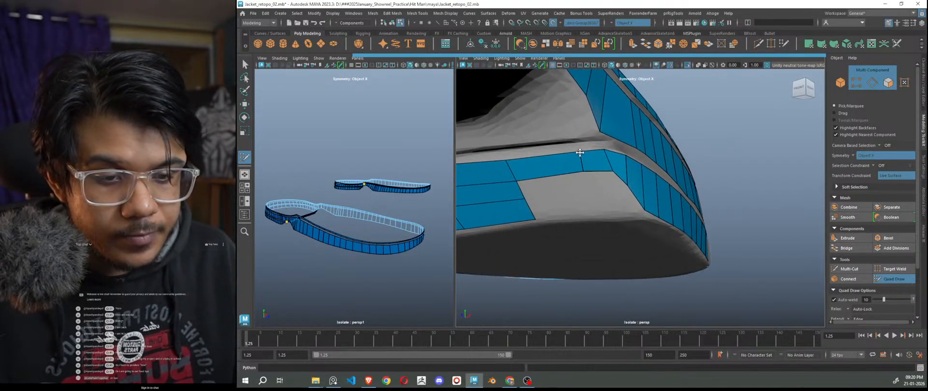
{"action": "left_click", "coordinate": [589, 191]}
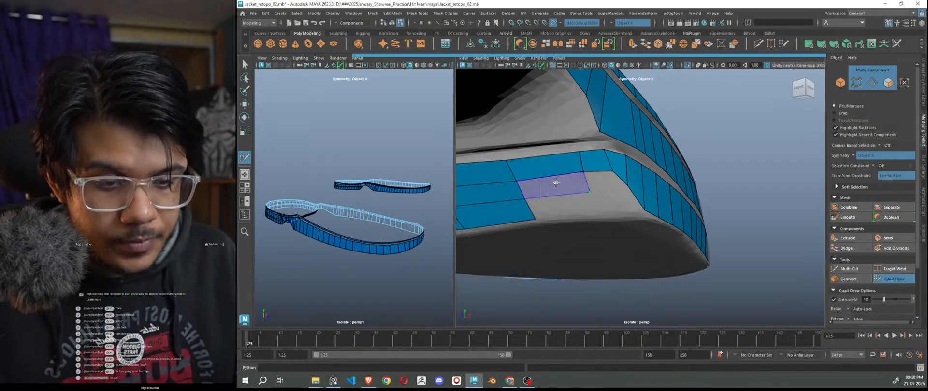
{"action": "left_click", "coordinate": [556, 182], "text": "shift"}
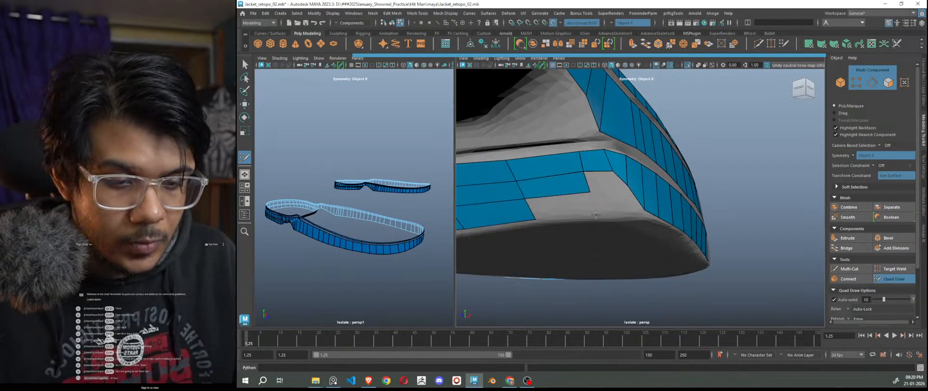
{"action": "left_click", "coordinate": [596, 215], "text": "shift"}
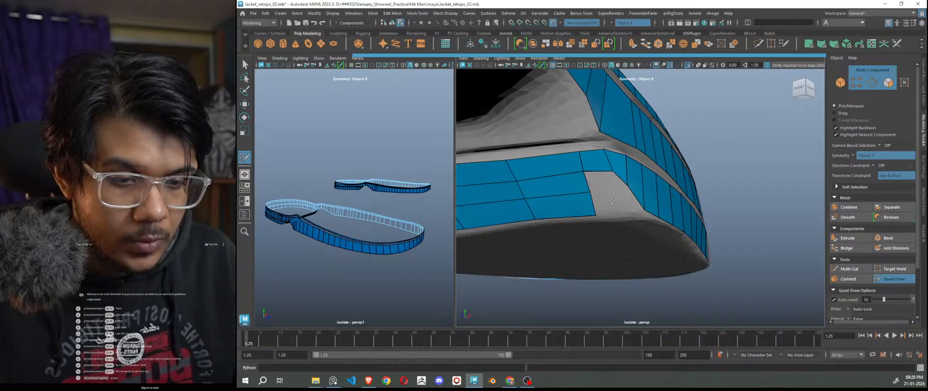
Step: Fill the corner gap between the front-face rows and the opposite side wall
{"action": "left_click_drag", "start_coordinate": [583, 228], "coordinate": [591, 229], "text": "alt"}
{"action": "middle_click_drag", "start_coordinate": [610, 245], "coordinate": [656, 232], "text": "alt"}
{"action": "scroll", "coordinate": [655, 231], "scroll_direction": "up", "scroll_amount": 1}
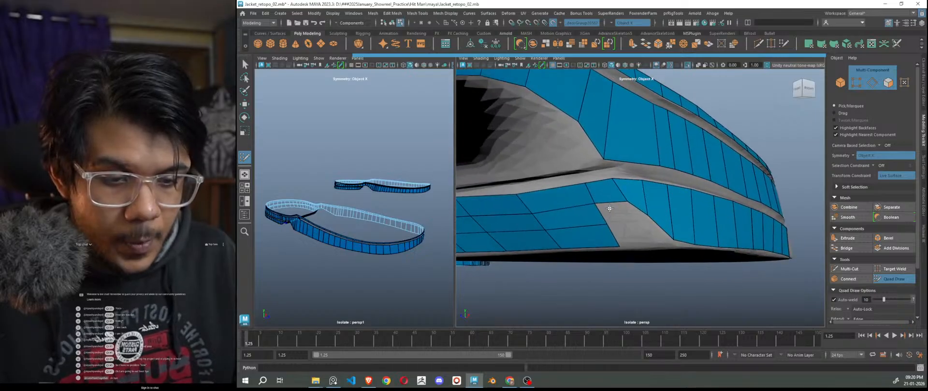
{"action": "left_click", "coordinate": [627, 212], "text": "shift"}
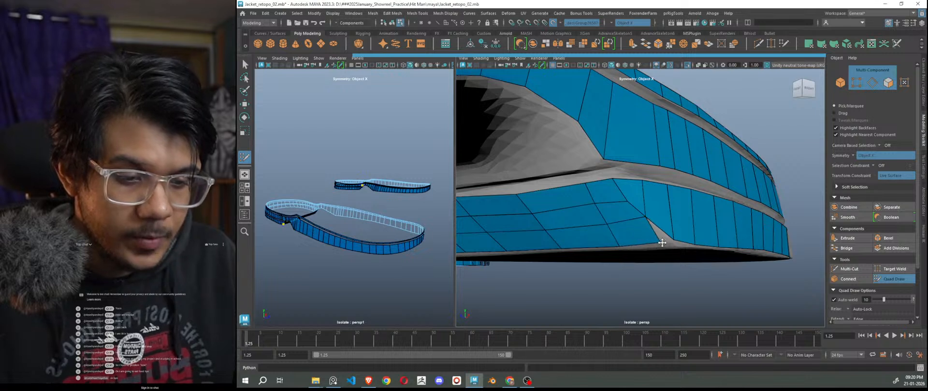
Step: Try to pull the lower vertex at the heel's corner gap onto the adjoining surface and undo the move
{"action": "scroll", "coordinate": [666, 243], "scroll_direction": "up", "scroll_amount": 5}
{"action": "scroll", "coordinate": [666, 243], "scroll_direction": "down", "scroll_amount": 5}
{"action": "left_click_drag", "start_coordinate": [666, 243], "coordinate": [645, 253], "text": "alt"}
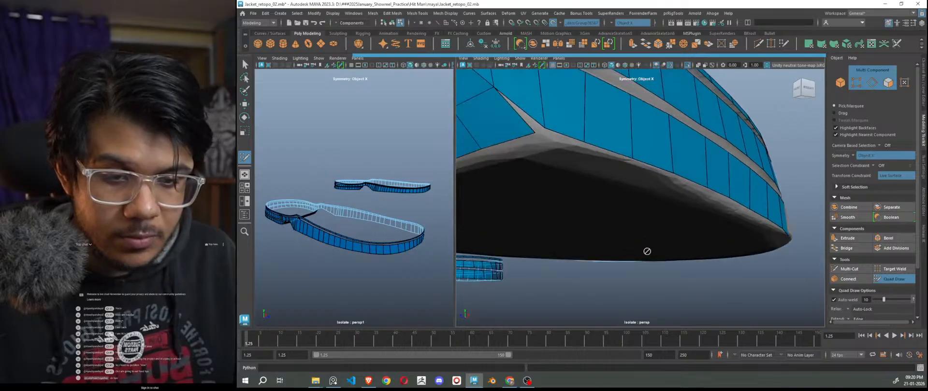
{"action": "scroll", "coordinate": [645, 252], "scroll_direction": "up", "scroll_amount": 3}
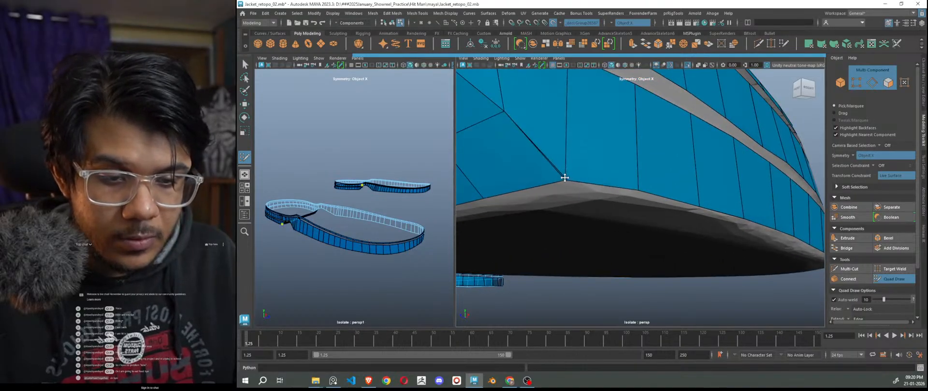
{"action": "left_click_drag", "start_coordinate": [563, 181], "coordinate": [580, 158]}
{"action": "key", "text": "ctrl+z"}
{"action": "key", "text": "ctrl+z"}
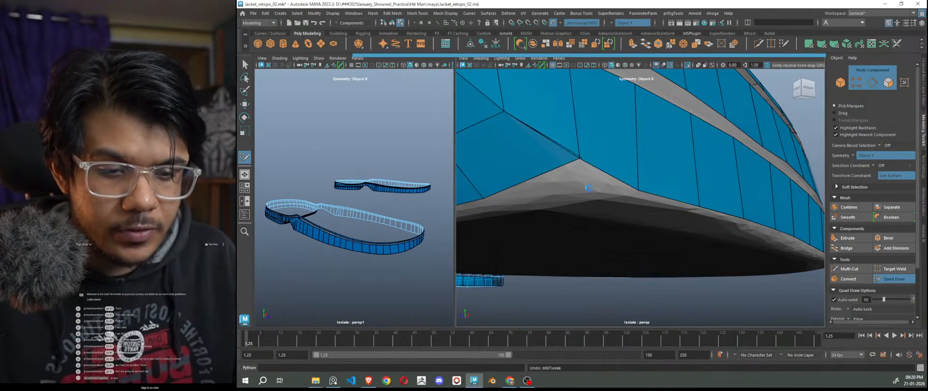
Step: Exit Quad Draw, select a vertex at the heel corner and frame it in the second viewport
{"action": "scroll", "coordinate": [596, 208], "scroll_direction": "down", "scroll_amount": 6}
{"action": "key", "text": "w"}
{"action": "mouse_move", "coordinate": [583, 225]}
{"action": "left_mouse_down", "text": "alt"}
{"action": "mouse_move", "coordinate": [619, 254]}
{"action": "mouse_move", "coordinate": [743, 92]}
{"action": "left_mouse_up", "text": "alt"}
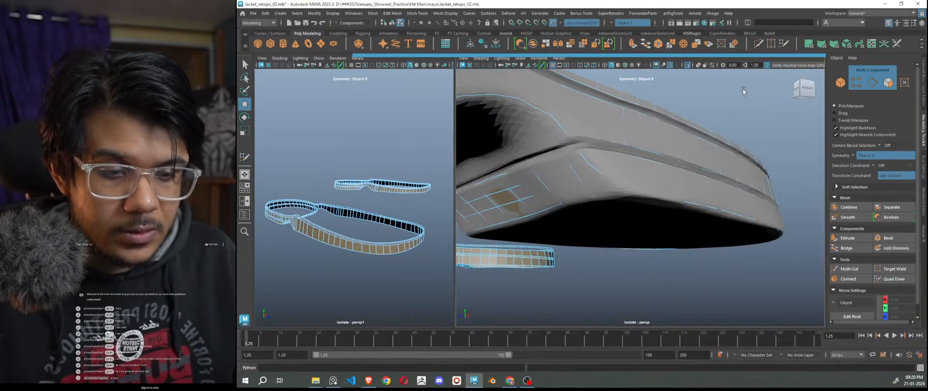
{"action": "scroll", "coordinate": [584, 256], "scroll_direction": "down", "scroll_amount": 5}
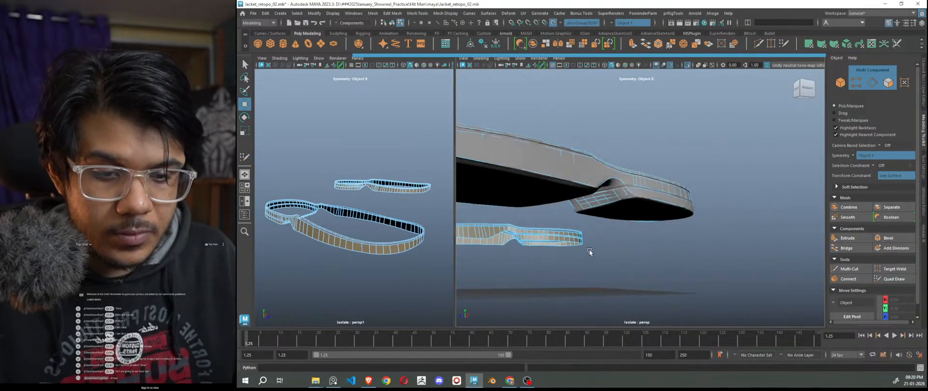
{"action": "left_click_drag", "start_coordinate": [394, 235], "coordinate": [381, 218], "text": "alt"}
{"action": "scroll", "coordinate": [382, 218], "scroll_direction": "down", "scroll_amount": 6}
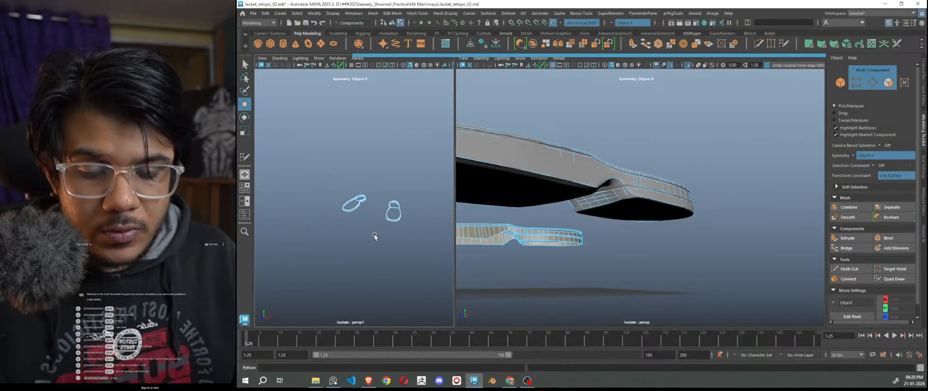
{"action": "scroll", "coordinate": [364, 231], "scroll_direction": "up", "scroll_amount": 3}
{"action": "scroll", "coordinate": [390, 237], "scroll_direction": "up", "scroll_amount": 2}
{"action": "right_click_drag", "start_coordinate": [405, 203], "coordinate": [382, 203]}
{"action": "left_click", "coordinate": [389, 216]}
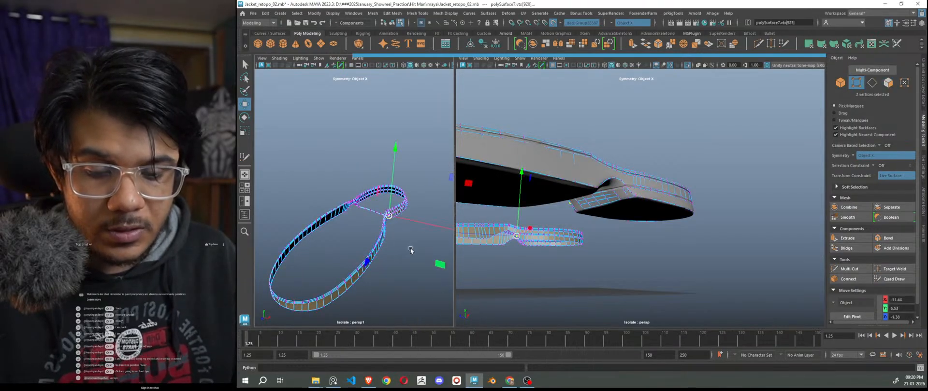
{"action": "key", "text": "f"}
Step: Target Weld the loose lower vertex of the heel's front face to the adjacent side-wall vertex
{"action": "scroll", "coordinate": [410, 249], "scroll_direction": "down", "scroll_amount": 2}
{"action": "left_click_drag", "start_coordinate": [410, 249], "coordinate": [344, 228], "text": "alt"}
{"action": "middle_click_drag", "start_coordinate": [344, 228], "coordinate": [396, 225], "text": "alt"}
{"action": "left_click_drag", "start_coordinate": [396, 226], "coordinate": [315, 232], "text": "alt"}
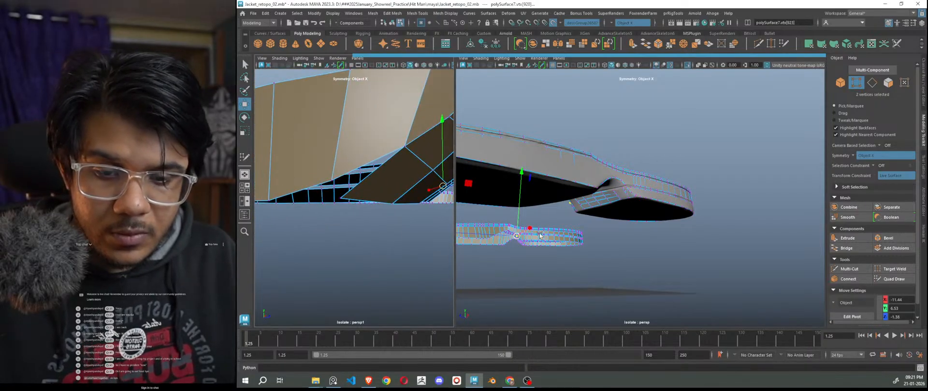
{"action": "left_click", "coordinate": [343, 197]}
{"action": "left_click_drag", "start_coordinate": [369, 247], "coordinate": [372, 240], "text": "alt"}
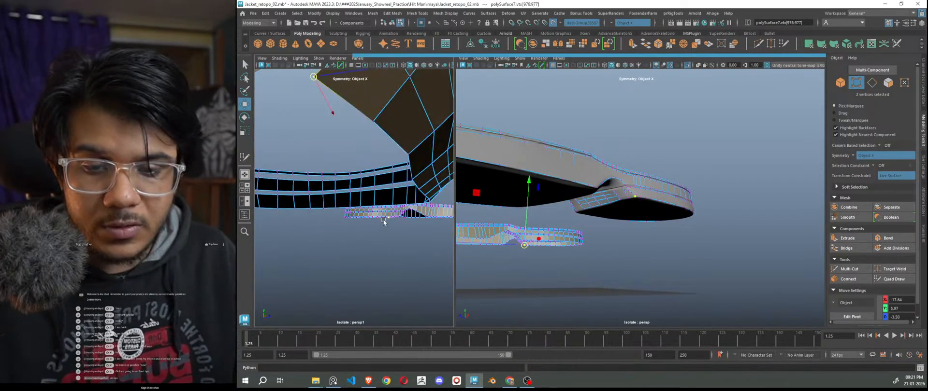
{"action": "middle_click_drag", "start_coordinate": [384, 221], "coordinate": [388, 231], "text": "alt"}
{"action": "left_click", "coordinate": [893, 269]}
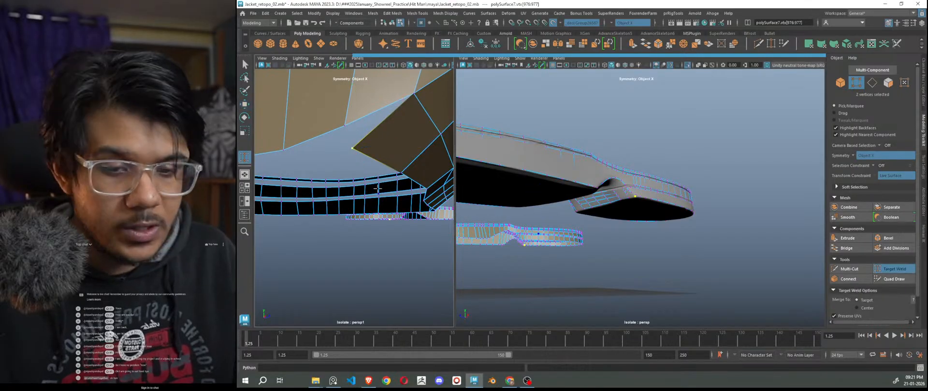
{"action": "left_click_drag", "start_coordinate": [347, 129], "coordinate": [345, 127]}
{"action": "key", "text": "w"}
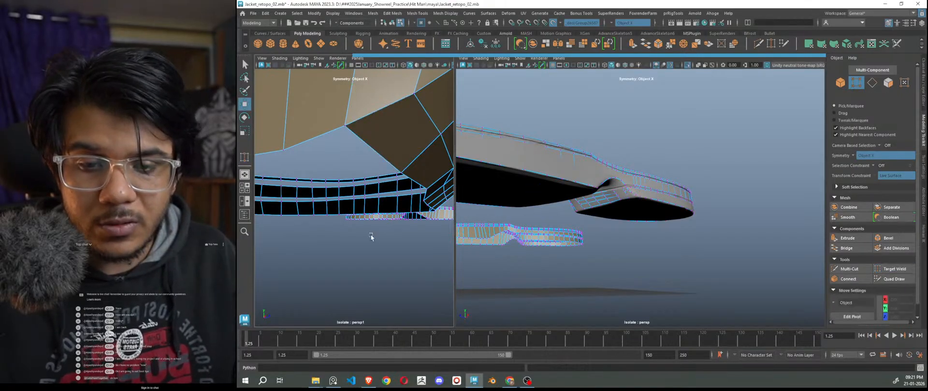
Step: Check the heel's front face and its corner joins from below with Quad Draw active
{"action": "scroll", "coordinate": [372, 236], "scroll_direction": "down", "scroll_amount": 5}
{"action": "scroll", "coordinate": [669, 220], "scroll_direction": "up", "scroll_amount": 3}
{"action": "right_click_drag", "start_coordinate": [714, 148], "coordinate": [749, 144]}
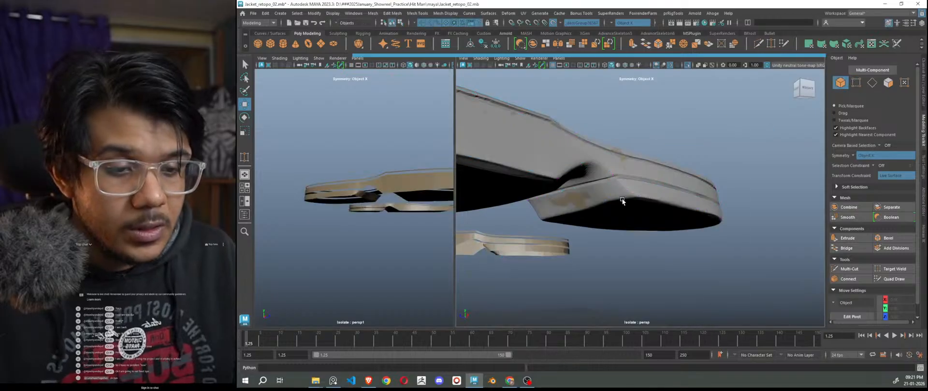
{"action": "left_click", "coordinate": [894, 279]}
{"action": "right_click_drag", "start_coordinate": [570, 213], "coordinate": [643, 202], "text": "alt"}
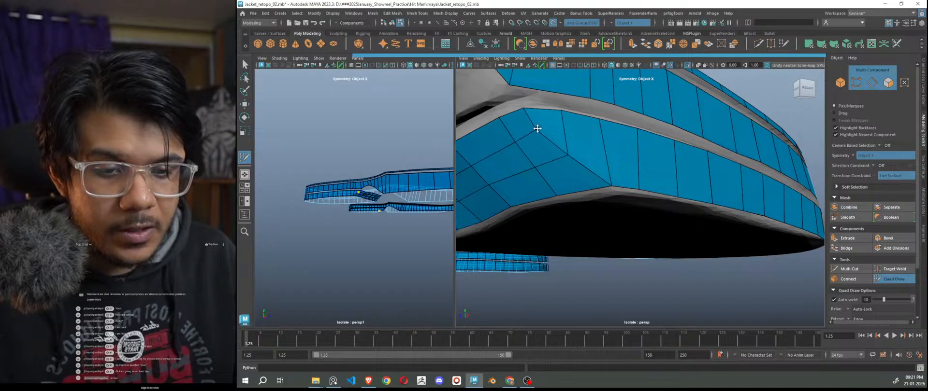
{"action": "left_click_drag", "start_coordinate": [553, 215], "coordinate": [633, 217], "text": "alt"}
{"action": "right_click_drag", "start_coordinate": [672, 236], "coordinate": [616, 223], "text": "alt"}
{"action": "left_click_drag", "start_coordinate": [636, 240], "coordinate": [715, 260], "text": "alt"}
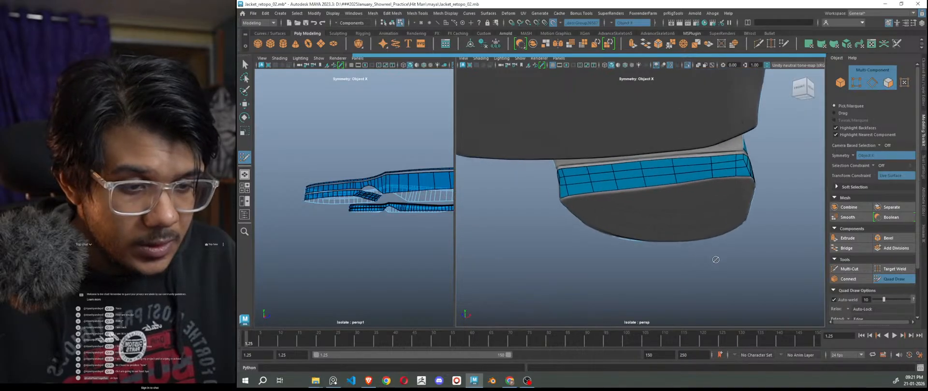
{"action": "right_click_drag", "start_coordinate": [716, 260], "coordinate": [729, 276], "text": "alt"}
{"action": "left_click_drag", "start_coordinate": [729, 276], "coordinate": [675, 267], "text": "alt"}
{"action": "right_click_drag", "start_coordinate": [675, 267], "coordinate": [658, 234], "text": "alt"}
{"action": "mouse_move", "coordinate": [658, 234]}
{"action": "left_mouse_down", "text": "alt"}
{"action": "mouse_move", "coordinate": [612, 249]}
{"action": "mouse_move", "coordinate": [676, 292]}
{"action": "left_mouse_up", "text": "alt"}
Step: Return to object mode and examine both sole meshes from above and along the side
{"action": "key", "text": "w"}
{"action": "mouse_move", "coordinate": [663, 169]}
{"action": "right_mouse_down"}
{"action": "mouse_move", "coordinate": [686, 179]}
{"action": "mouse_move", "coordinate": [715, 150]}
{"action": "right_mouse_up"}
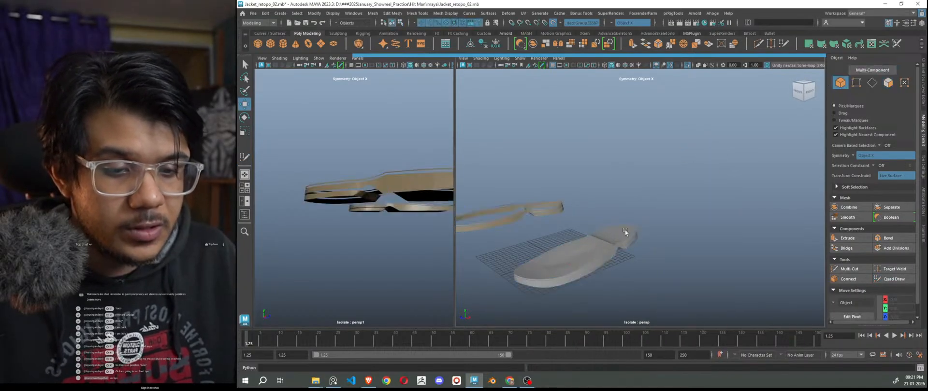
{"action": "left_click", "coordinate": [522, 216]}
{"action": "left_click", "coordinate": [664, 202]}
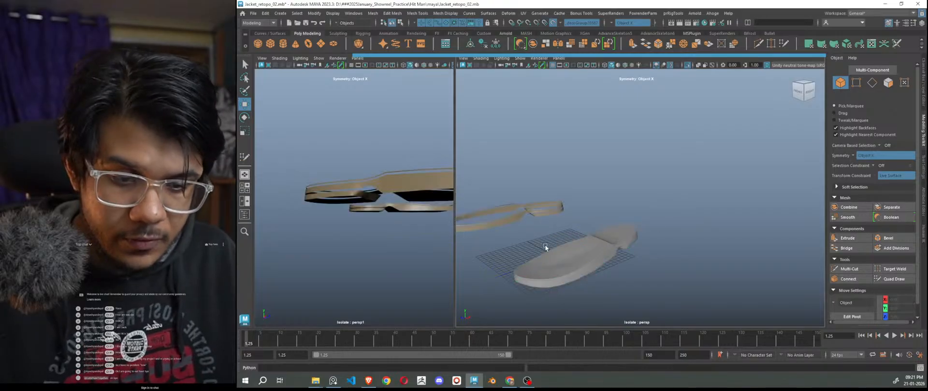
{"action": "middle_click_drag", "start_coordinate": [547, 248], "coordinate": [621, 247], "text": "alt"}
{"action": "right_click_drag", "start_coordinate": [620, 247], "coordinate": [744, 321], "text": "alt"}
{"action": "middle_click_drag", "start_coordinate": [578, 283], "coordinate": [675, 222], "text": "alt"}
{"action": "left_click_drag", "start_coordinate": [633, 280], "coordinate": [586, 242], "text": "alt"}
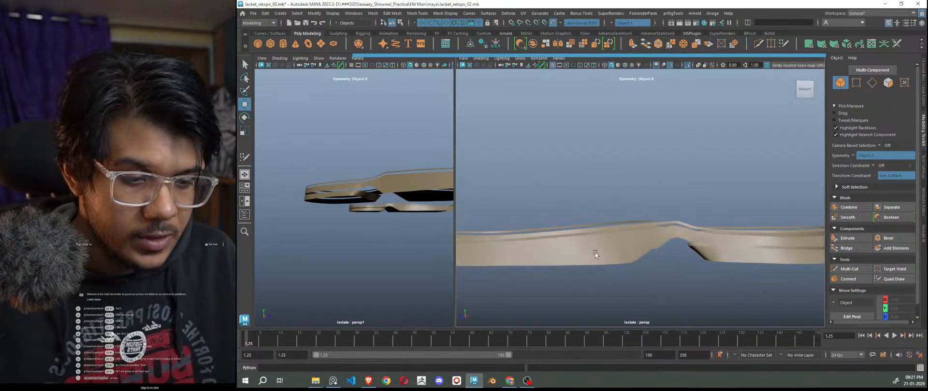
{"action": "scroll", "coordinate": [599, 255], "scroll_direction": "up", "scroll_amount": 4}
{"action": "scroll", "coordinate": [598, 254], "scroll_direction": "down", "scroll_amount": 4}
{"action": "left_click_drag", "start_coordinate": [617, 263], "coordinate": [750, 260], "text": "alt"}
{"action": "right_click_drag", "start_coordinate": [750, 261], "coordinate": [704, 265], "text": "alt"}
{"action": "left_click_drag", "start_coordinate": [704, 265], "coordinate": [601, 272], "text": "alt"}
{"action": "scroll", "coordinate": [605, 267], "scroll_direction": "down", "scroll_amount": 3}
{"action": "scroll", "coordinate": [358, 272], "scroll_direction": "down", "scroll_amount": 6}
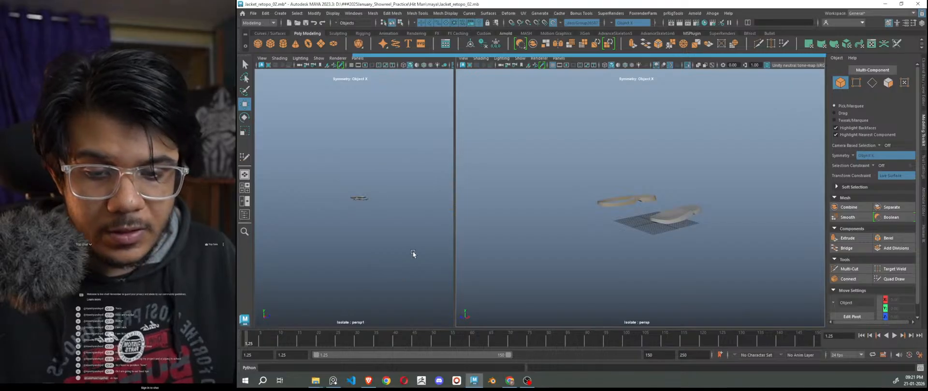
Step: Turn off isolation in the second viewport, select the sole retopology mesh and activate Quad Draw on it
{"action": "key", "text": "ctrl+1"}
{"action": "scroll", "coordinate": [373, 242], "scroll_direction": "up", "scroll_amount": 8}
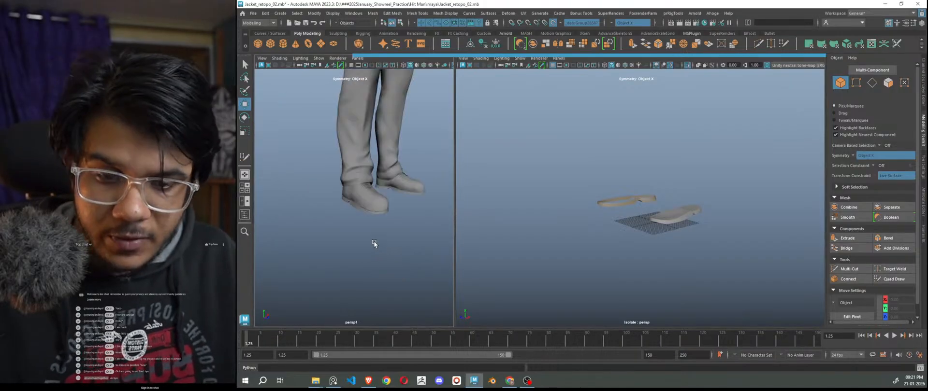
{"action": "left_click", "coordinate": [625, 204]}
{"action": "left_click", "coordinate": [893, 279]}
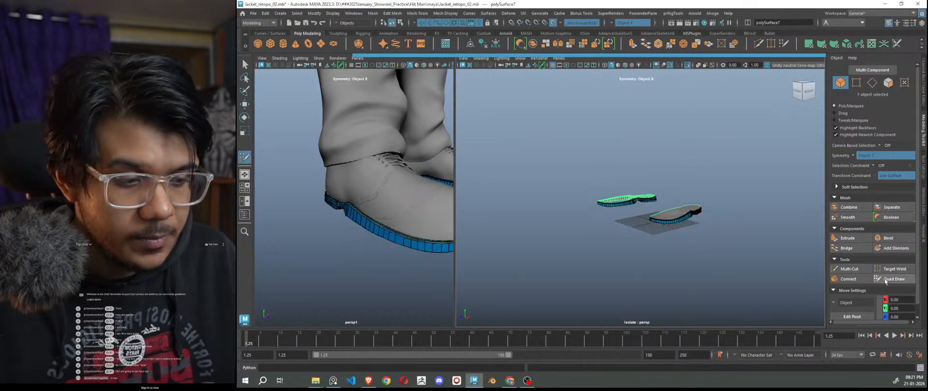
Step: Look over the full character and the jacket meshes beside it, briefly checking them in a different shading mode
{"action": "scroll", "coordinate": [353, 260], "scroll_direction": "down", "scroll_amount": 5}
{"action": "scroll", "coordinate": [399, 234], "scroll_direction": "down", "scroll_amount": 6}
{"action": "scroll", "coordinate": [404, 259], "scroll_direction": "up", "scroll_amount": 5}
{"action": "scroll", "coordinate": [424, 277], "scroll_direction": "up", "scroll_amount": 5}
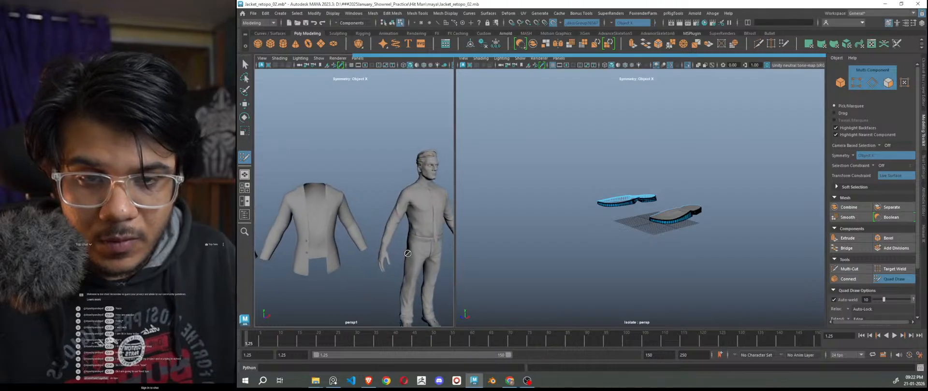
{"action": "left_click_drag", "start_coordinate": [396, 248], "coordinate": [475, 246], "text": "alt"}
{"action": "left_click_drag", "start_coordinate": [366, 239], "coordinate": [386, 220], "text": "alt"}
{"action": "key", "text": "alt+5"}
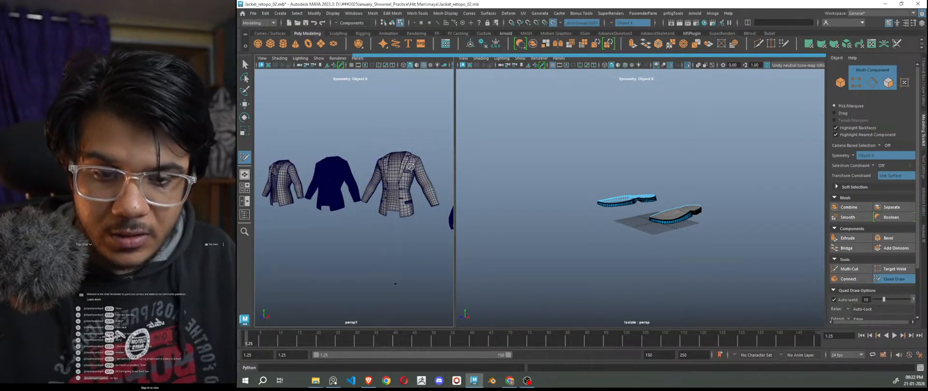
{"action": "key", "text": "alt+5"}
{"action": "scroll", "coordinate": [364, 255], "scroll_direction": "down", "scroll_amount": 5}
{"action": "middle_click_drag", "start_coordinate": [362, 255], "coordinate": [341, 248], "text": "alt"}
{"action": "right_click_drag", "start_coordinate": [341, 249], "coordinate": [490, 275], "text": "alt"}
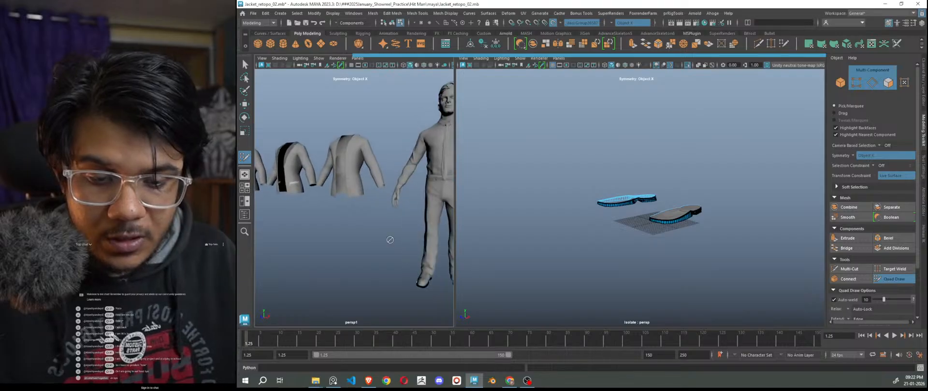
{"action": "middle_click_drag", "start_coordinate": [387, 238], "coordinate": [323, 225], "text": "alt"}
{"action": "right_click_drag", "start_coordinate": [329, 227], "coordinate": [416, 261], "text": "alt"}
{"action": "scroll", "coordinate": [414, 244], "scroll_direction": "down", "scroll_amount": 5}
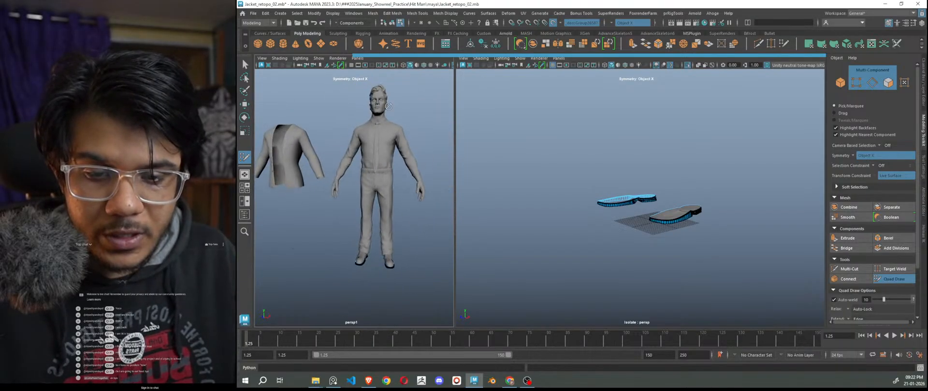
Step: Examine the shoe with its sole in context, and the isolated sole's side walls from several angles
{"action": "right_click_drag", "start_coordinate": [392, 232], "coordinate": [435, 285], "text": "alt"}
{"action": "middle_click_drag", "start_coordinate": [435, 285], "coordinate": [352, 174], "text": "alt"}
{"action": "left_click_drag", "start_coordinate": [302, 211], "coordinate": [315, 211], "text": "alt"}
{"action": "right_click_drag", "start_coordinate": [315, 211], "coordinate": [368, 218], "text": "alt"}
{"action": "left_click_drag", "start_coordinate": [368, 218], "coordinate": [378, 244], "text": "alt"}
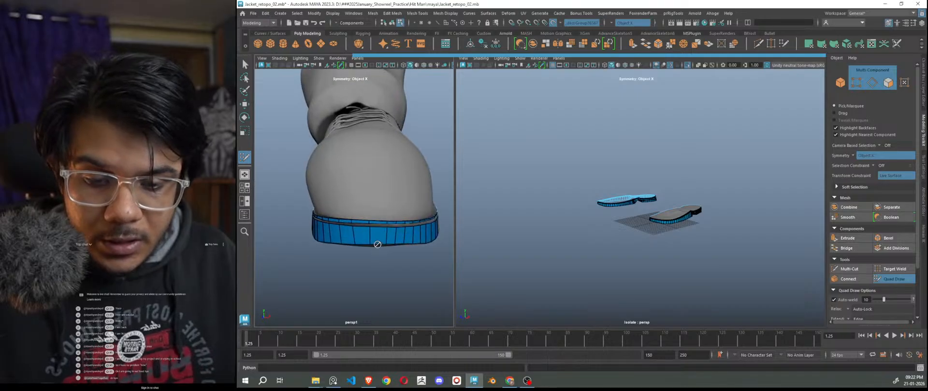
{"action": "right_click_drag", "start_coordinate": [637, 267], "coordinate": [770, 323], "text": "alt"}
{"action": "middle_click_drag", "start_coordinate": [770, 323], "coordinate": [591, 270], "text": "alt"}
{"action": "left_click_drag", "start_coordinate": [591, 271], "coordinate": [749, 252], "text": "alt"}
{"action": "middle_click_drag", "start_coordinate": [749, 252], "coordinate": [578, 280], "text": "alt"}
{"action": "left_click_drag", "start_coordinate": [579, 280], "coordinate": [621, 278], "text": "alt"}
{"action": "right_click_drag", "start_coordinate": [621, 279], "coordinate": [803, 315], "text": "alt"}
{"action": "left_click_drag", "start_coordinate": [628, 248], "coordinate": [639, 218], "text": "alt"}
{"action": "scroll", "coordinate": [645, 223], "scroll_direction": "down", "scroll_amount": 10}
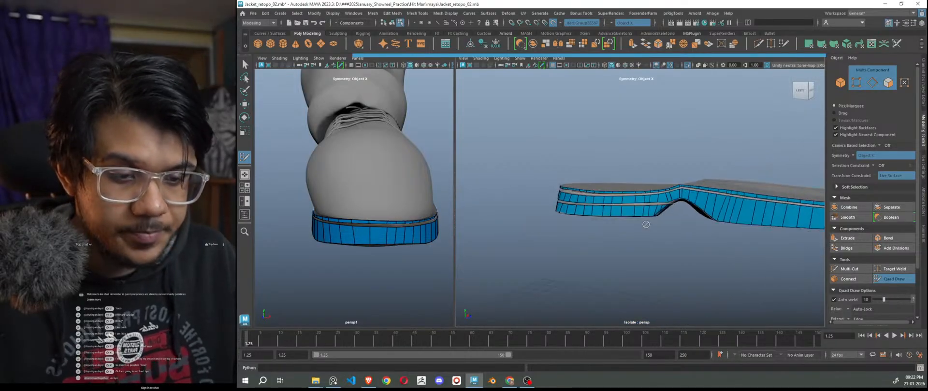
Step: Extrude a narrow strip of two quads from the sole's border across its top surface to the opposite side
{"action": "left_click_drag", "start_coordinate": [721, 251], "coordinate": [750, 282], "text": "alt"}
{"action": "scroll", "coordinate": [676, 259], "scroll_direction": "up", "scroll_amount": 8}
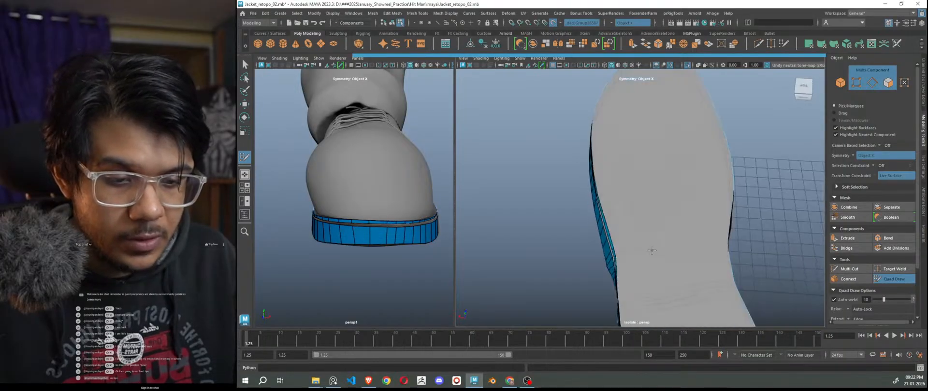
{"action": "mouse_move", "coordinate": [603, 215]}
{"action": "left_mouse_down"}
{"action": "mouse_move", "coordinate": [651, 218]}
{"action": "mouse_move", "coordinate": [623, 235]}
{"action": "mouse_move", "coordinate": [577, 226]}
{"action": "mouse_move", "coordinate": [626, 231]}
{"action": "left_mouse_up"}
{"action": "key", "text": "1"}
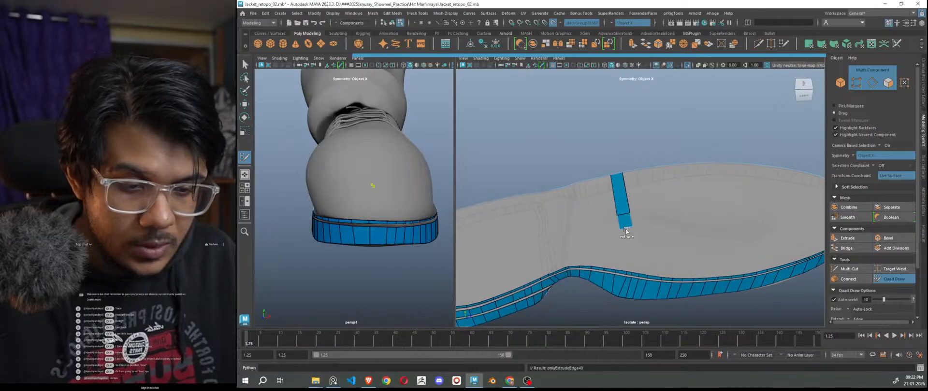
{"action": "left_click_drag", "start_coordinate": [633, 265], "coordinate": [639, 264]}
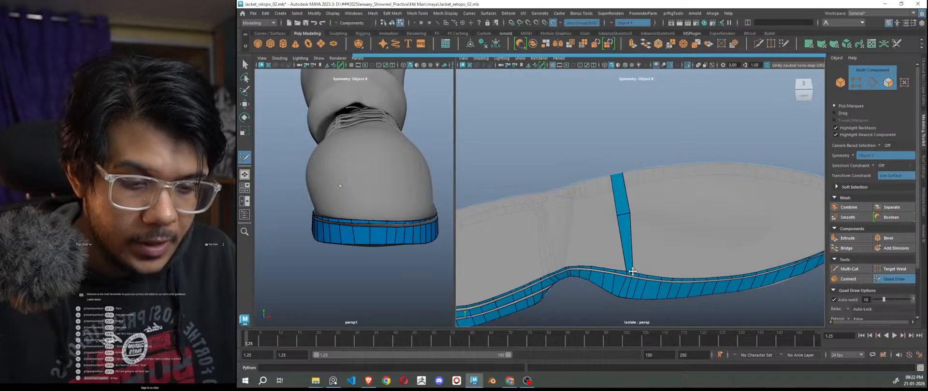
Step: Clean up the overlap at the top strip's narrow end and join it to the sole's opposite border
{"action": "right_click_drag", "start_coordinate": [637, 285], "coordinate": [667, 288], "text": "alt"}
{"action": "left_click_drag", "start_coordinate": [667, 288], "coordinate": [662, 271], "text": "alt"}
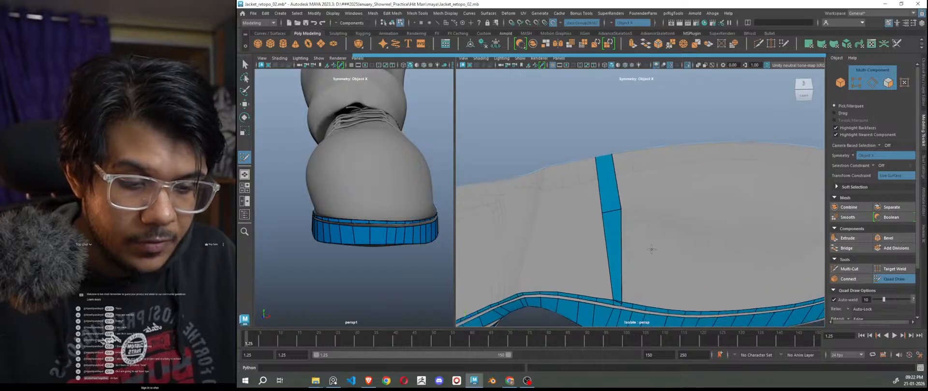
{"action": "middle_click_drag", "start_coordinate": [662, 272], "coordinate": [638, 216], "text": "alt"}
{"action": "right_click_drag", "start_coordinate": [638, 215], "coordinate": [659, 260], "text": "alt"}
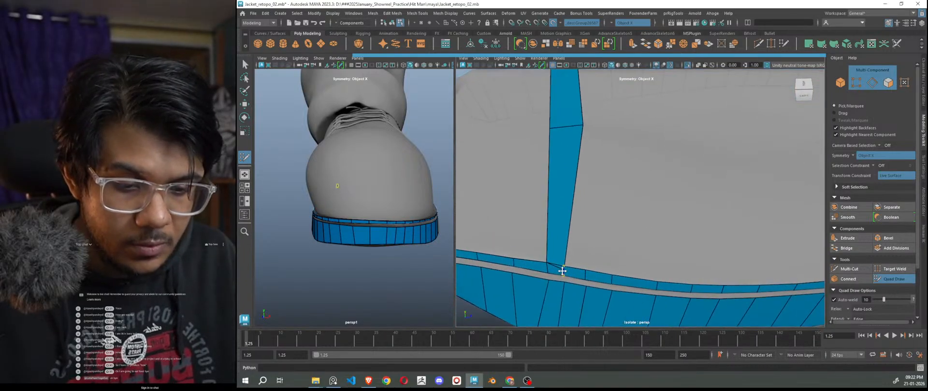
{"action": "mouse_move", "coordinate": [563, 266]}
{"action": "right_mouse_down", "text": "alt"}
{"action": "mouse_move", "coordinate": [598, 250]}
{"action": "mouse_move", "coordinate": [603, 267]}
{"action": "right_mouse_up", "text": "alt"}
{"action": "middle_click_drag", "start_coordinate": [602, 267], "coordinate": [610, 248], "text": "alt"}
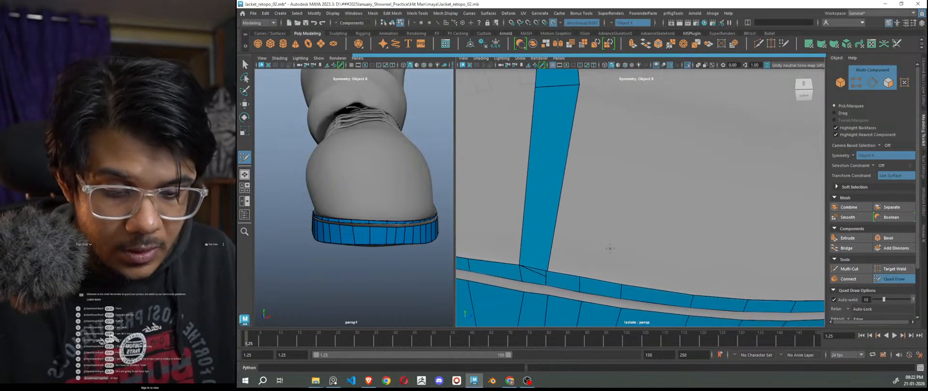
{"action": "left_click", "coordinate": [543, 233], "text": "ctrl+shift"}
{"action": "mouse_move", "coordinate": [534, 270]}
{"action": "left_mouse_down", "text": "ctrl"}
{"action": "mouse_move", "coordinate": [544, 91]}
{"action": "mouse_move", "coordinate": [578, 87]}
{"action": "mouse_move", "coordinate": [624, 167]}
{"action": "mouse_move", "coordinate": [652, 181]}
{"action": "left_mouse_up", "text": "ctrl"}
{"action": "left_click_drag", "start_coordinate": [552, 184], "coordinate": [573, 197]}
{"action": "scroll", "coordinate": [573, 197], "scroll_direction": "down", "scroll_amount": 3}
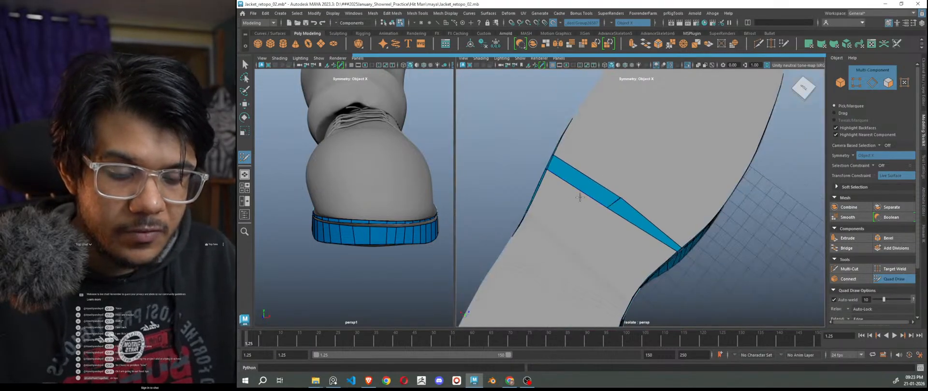
Step: Try to adjust the height of the top strip's four middle vertices with the Move tool
{"action": "key", "text": "w"}
{"action": "right_click_drag", "start_coordinate": [617, 168], "coordinate": [584, 170]}
{"action": "left_click_drag", "start_coordinate": [614, 189], "coordinate": [539, 207]}
{"action": "right_click_drag", "start_coordinate": [585, 203], "coordinate": [675, 209], "text": "alt"}
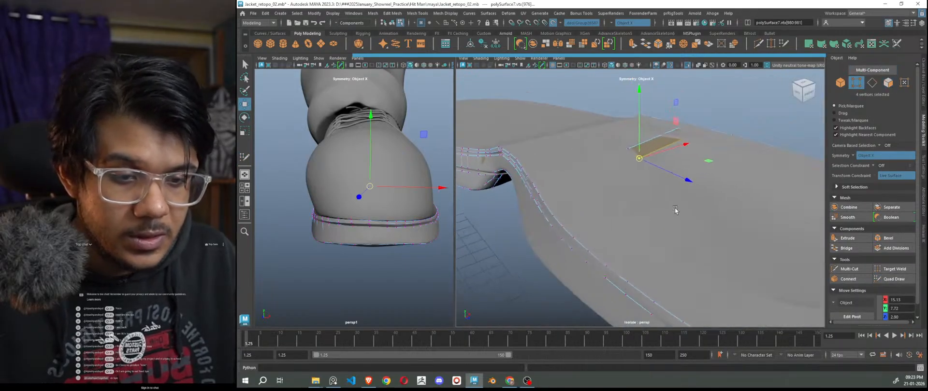
{"action": "left_click_drag", "start_coordinate": [675, 209], "coordinate": [664, 213], "text": "alt"}
{"action": "left_click_drag", "start_coordinate": [640, 115], "coordinate": [637, 108], "text": "ctrl+shift"}
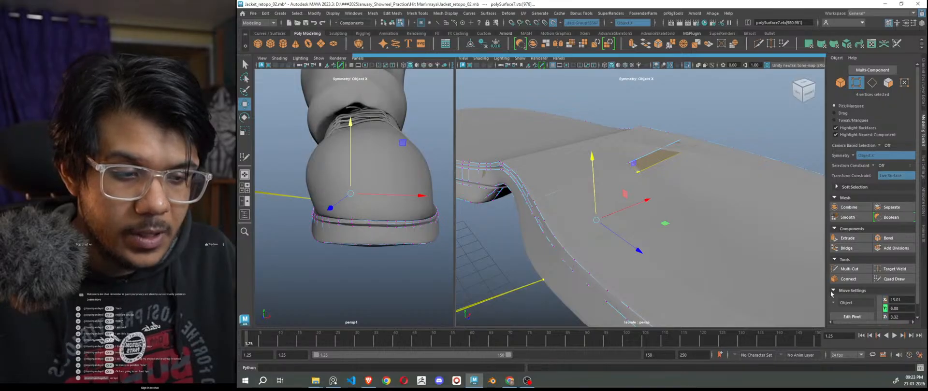
{"action": "left_click", "coordinate": [894, 278]}
{"action": "scroll", "coordinate": [626, 224], "scroll_direction": "up", "scroll_amount": 5}
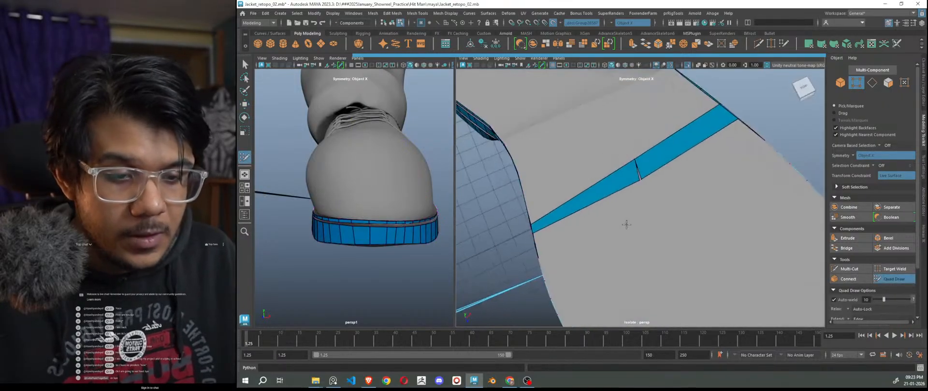
Step: Try to merge the two overlapping vertices at the middle of the top strip's edge
{"action": "scroll", "coordinate": [625, 224], "scroll_direction": "up", "scroll_amount": 3}
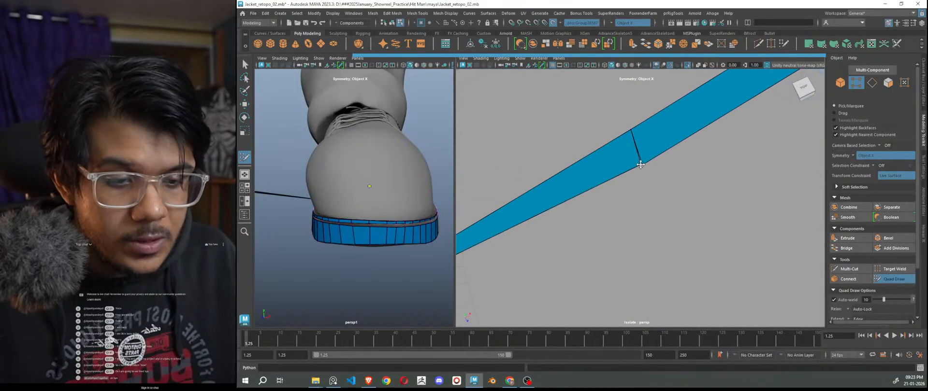
{"action": "scroll", "coordinate": [656, 210], "scroll_direction": "down", "scroll_amount": 3}
{"action": "scroll", "coordinate": [655, 210], "scroll_direction": "down", "scroll_amount": 3}
{"action": "key", "text": "w"}
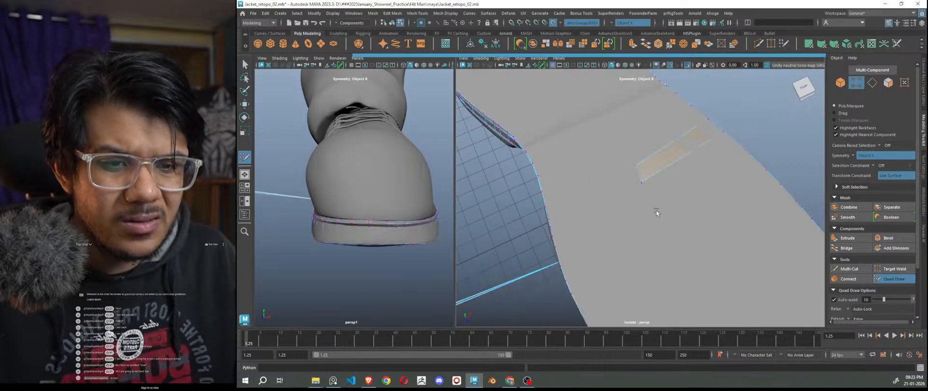
{"action": "right_click_drag", "start_coordinate": [774, 138], "coordinate": [755, 126]}
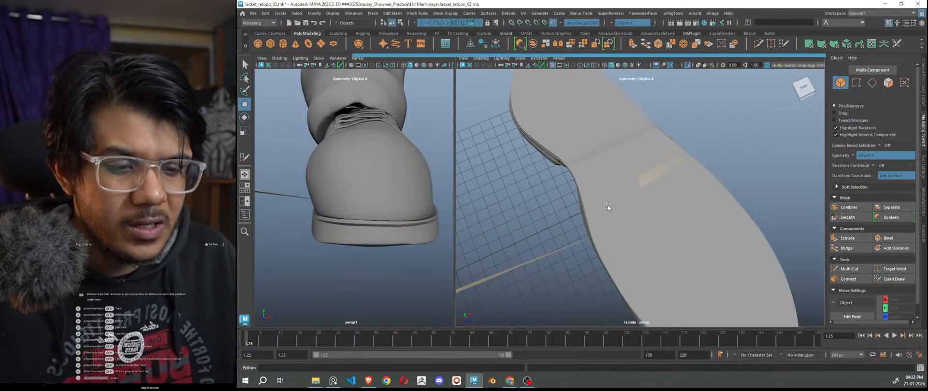
{"action": "left_click", "coordinate": [635, 178]}
{"action": "scroll", "coordinate": [644, 188], "scroll_direction": "up", "scroll_amount": 8}
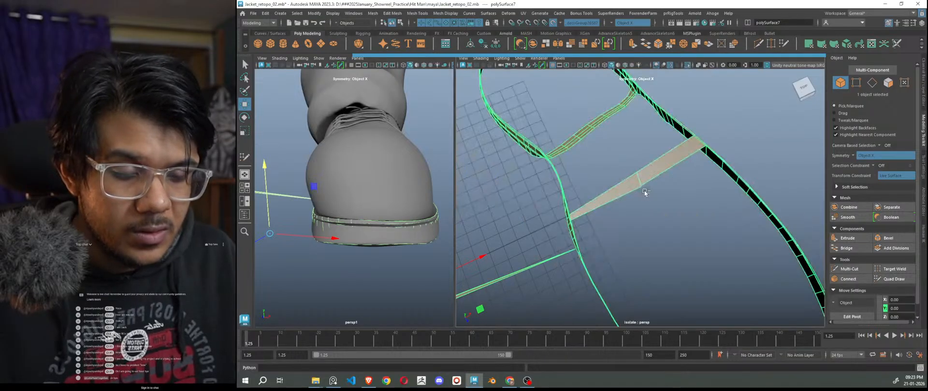
{"action": "right_click_drag", "start_coordinate": [651, 141], "coordinate": [617, 140]}
{"action": "left_click_drag", "start_coordinate": [663, 186], "coordinate": [637, 161]}
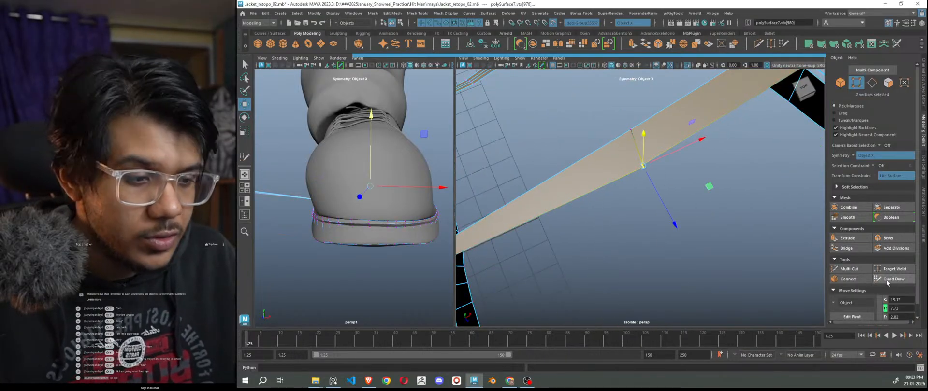
{"action": "left_click", "coordinate": [392, 13]}
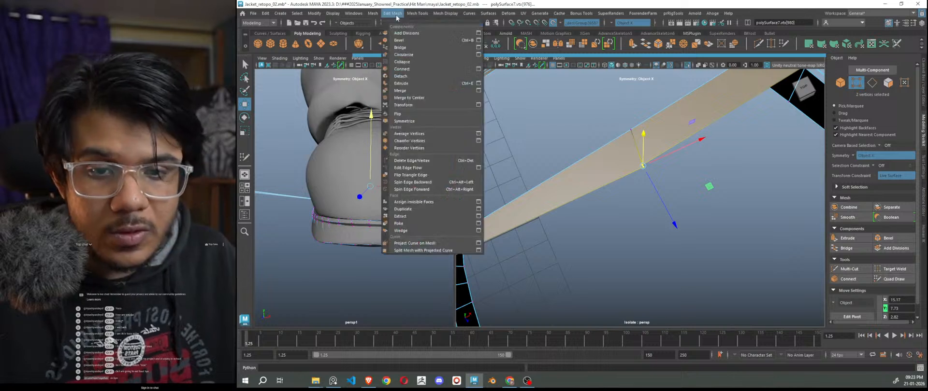
{"action": "left_click", "coordinate": [416, 93]}
{"action": "key", "text": "w"}
{"action": "right_click_drag", "start_coordinate": [693, 168], "coordinate": [721, 159]}
{"action": "left_click", "coordinate": [670, 246]}
{"action": "scroll", "coordinate": [668, 248], "scroll_direction": "down", "scroll_amount": 5}
{"action": "scroll", "coordinate": [668, 249], "scroll_direction": "down", "scroll_amount": 5}
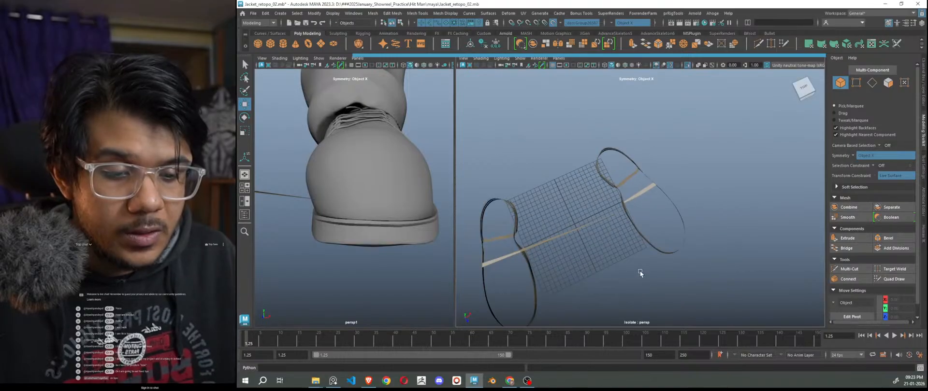
Step: Undo the merge and the preceding move of the strip's middle vertices
{"action": "key", "text": "ctrl+z"}
{"action": "key", "text": "ctrl+z"}
{"action": "key", "text": "ctrl+z"}
{"action": "key", "text": "ctrl+z"}
{"action": "key", "text": "ctrl+z"}
{"action": "key", "text": "ctrl+z"}
{"action": "key", "text": "ctrl+z"}
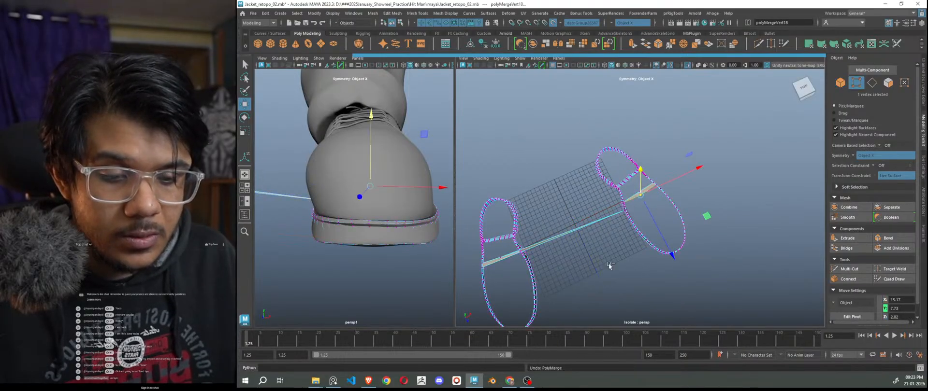
{"action": "key", "text": "ctrl+z"}
{"action": "key", "text": "ctrl+z"}
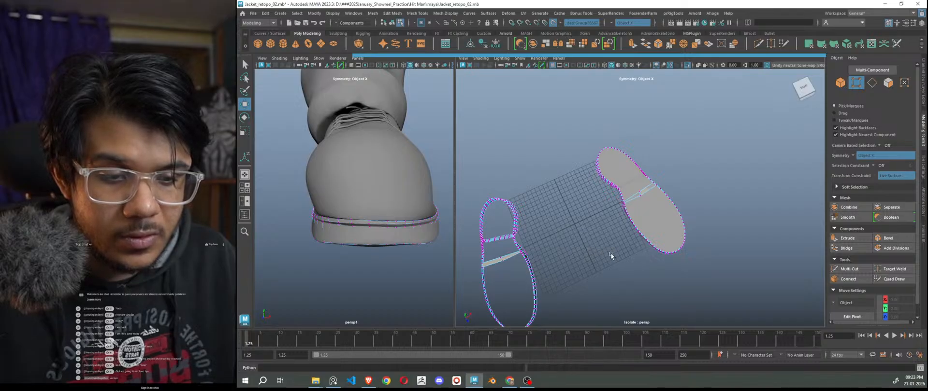
Step: Examine the vertices at the top strip's middle up close and the isolated sole from an angle
{"action": "left_click_drag", "start_coordinate": [610, 253], "coordinate": [587, 260], "text": "alt"}
{"action": "scroll", "coordinate": [638, 214], "scroll_direction": "up", "scroll_amount": 10}
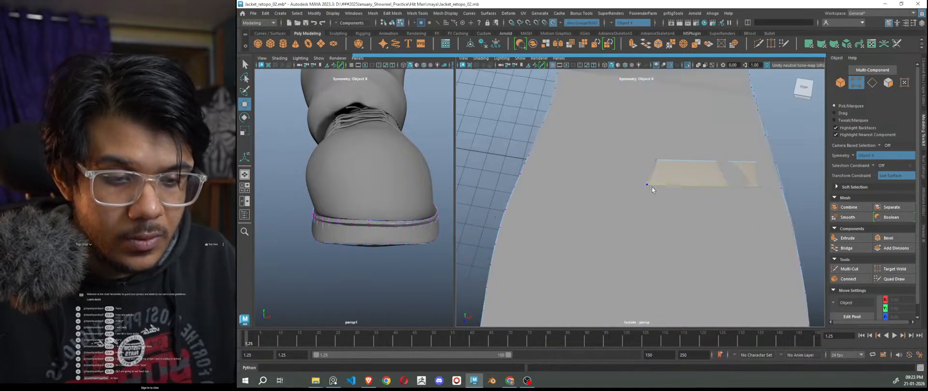
{"action": "scroll", "coordinate": [659, 189], "scroll_direction": "down", "scroll_amount": 5}
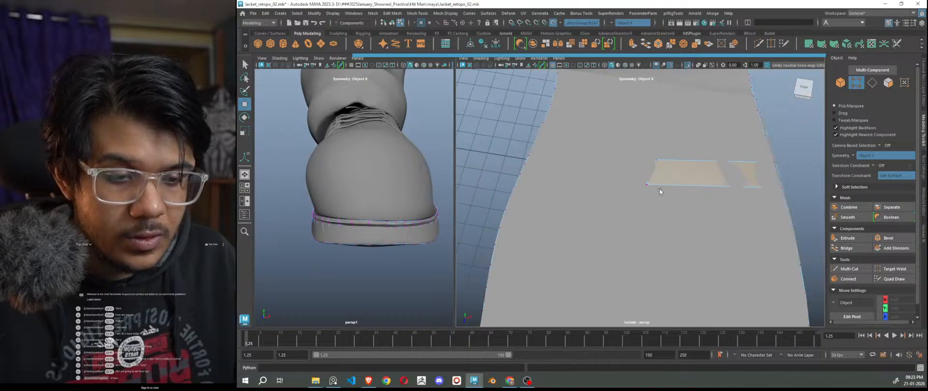
{"action": "scroll", "coordinate": [652, 200], "scroll_direction": "up", "scroll_amount": 4}
{"action": "scroll", "coordinate": [655, 193], "scroll_direction": "up", "scroll_amount": 3}
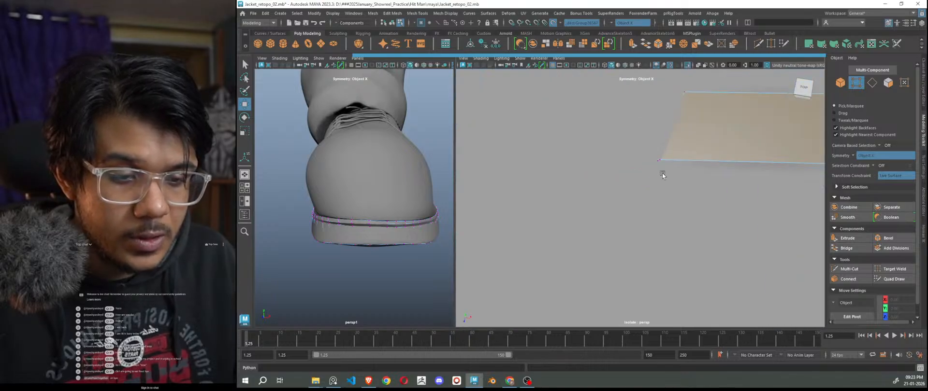
{"action": "left_click", "coordinate": [665, 160]}
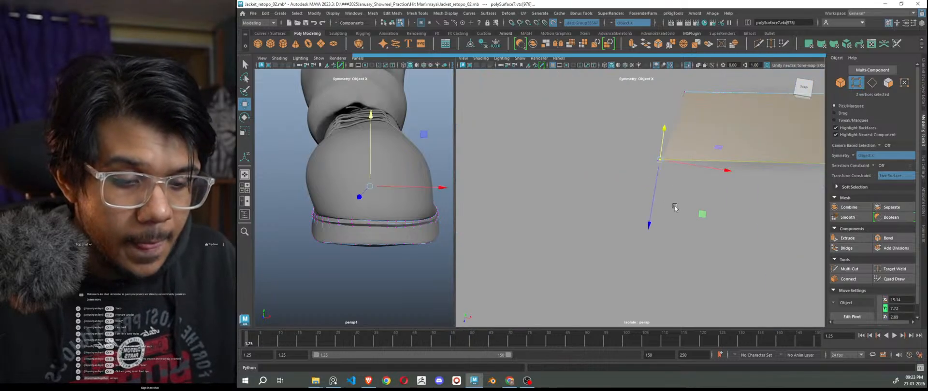
{"action": "scroll", "coordinate": [675, 207], "scroll_direction": "down", "scroll_amount": 8}
{"action": "left_click_drag", "start_coordinate": [636, 237], "coordinate": [722, 249], "text": "alt"}
{"action": "right_click_drag", "start_coordinate": [731, 98], "coordinate": [769, 87]}
{"action": "left_click", "coordinate": [770, 92]}
{"action": "scroll", "coordinate": [648, 259], "scroll_direction": "down", "scroll_amount": 6}
{"action": "left_click_drag", "start_coordinate": [657, 263], "coordinate": [615, 224], "text": "alt"}
{"action": "left_click_drag", "start_coordinate": [613, 248], "coordinate": [627, 231], "text": "alt"}
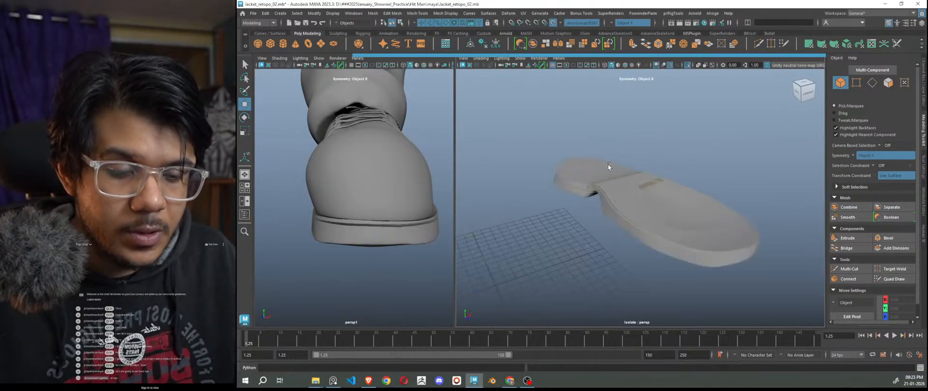
Step: Show the full shoes out of isolation and release the sole as the live surface
{"action": "key", "text": "ctrl+1"}
{"action": "key", "text": "ctrl+1"}
{"action": "key", "text": "ctrl+1"}
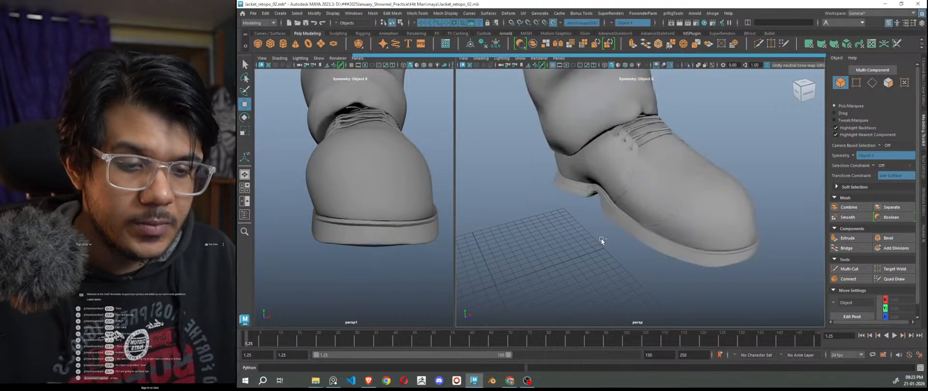
{"action": "left_click", "coordinate": [610, 213]}
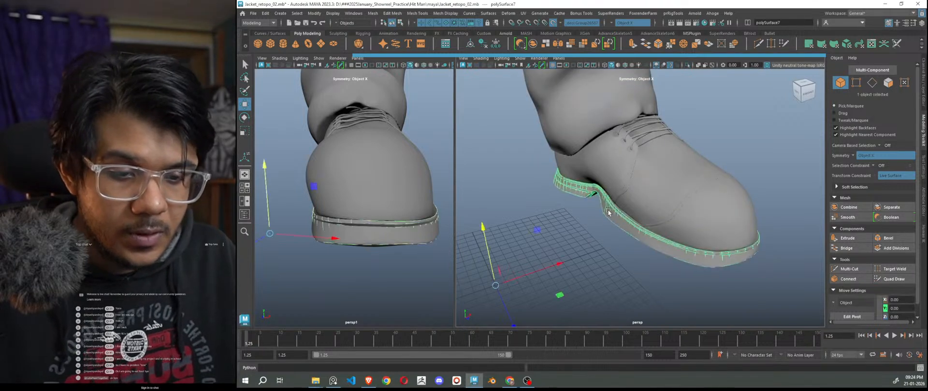
{"action": "left_click", "coordinate": [553, 24]}
{"action": "left_click", "coordinate": [579, 207]}
{"action": "left_click_drag", "start_coordinate": [587, 191], "coordinate": [582, 206]}
{"action": "right_click_drag", "start_coordinate": [583, 208], "coordinate": [562, 269], "text": "alt"}
{"action": "left_click", "coordinate": [665, 261]}
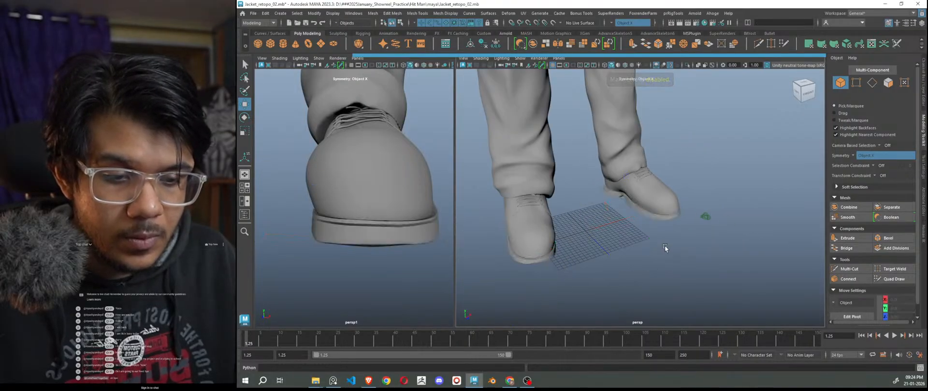
{"action": "right_click_drag", "start_coordinate": [665, 248], "coordinate": [644, 222], "text": "alt"}
Step: Isolate the sole together with its retopo mesh, make the sole live again and resume Quad Draw
{"action": "left_click", "coordinate": [643, 221]}
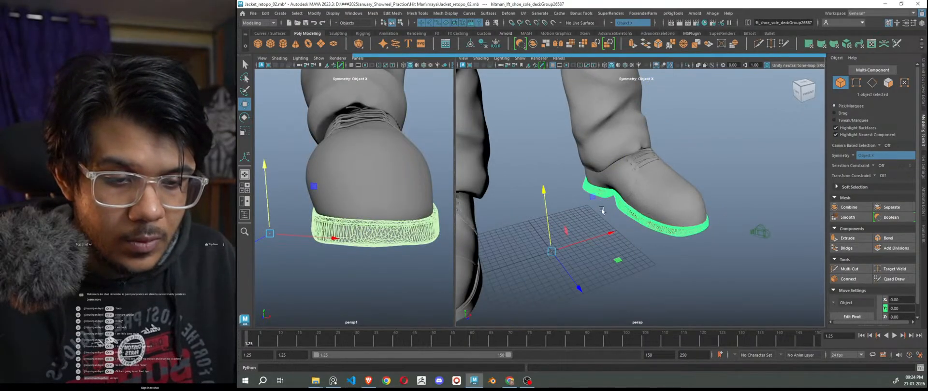
{"action": "left_click", "coordinate": [621, 219], "text": "shift"}
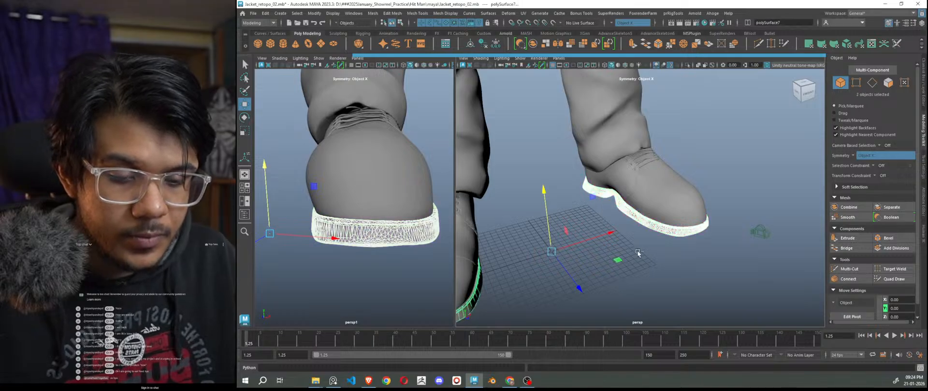
{"action": "key", "text": "ctrl+1"}
{"action": "scroll", "coordinate": [683, 273], "scroll_direction": "up", "scroll_amount": 3}
{"action": "left_click", "coordinate": [652, 214]}
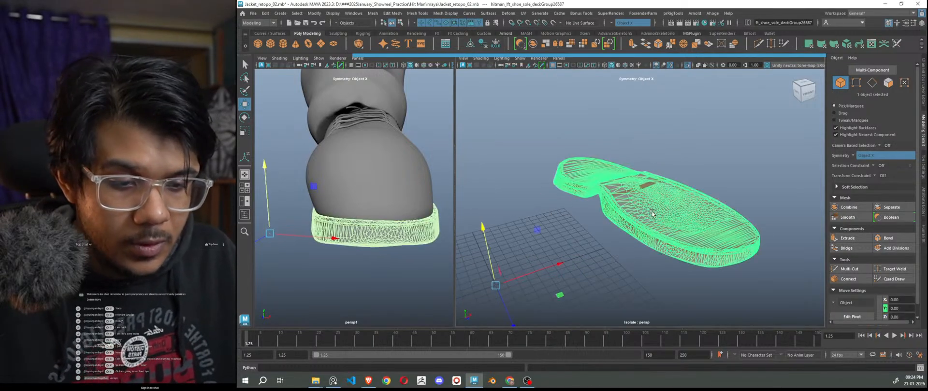
{"action": "left_click", "coordinate": [553, 23]}
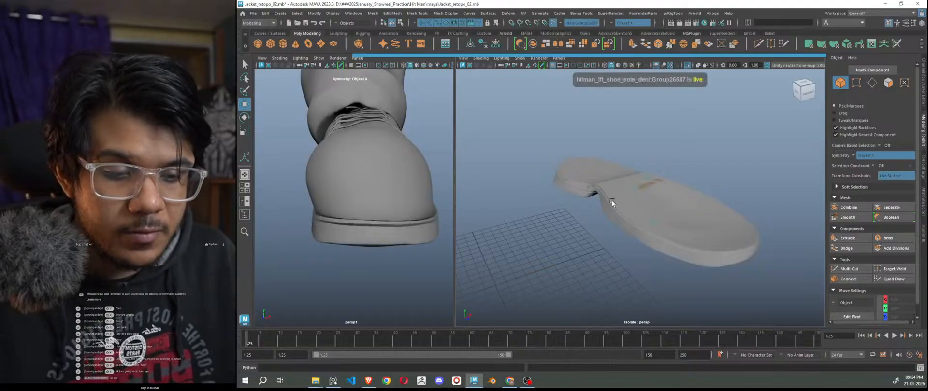
{"action": "left_click", "coordinate": [893, 279]}
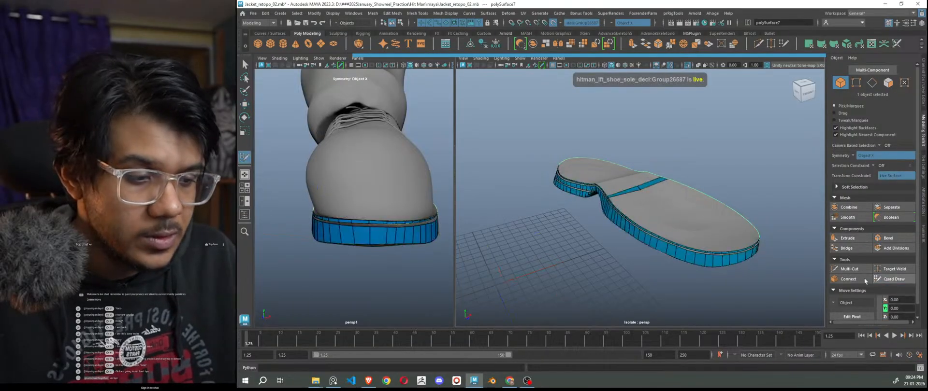
Step: Close the slit at the middle of the top strip and adjust the position of its middle edge
{"action": "scroll", "coordinate": [644, 206], "scroll_direction": "up", "scroll_amount": 4}
{"action": "scroll", "coordinate": [643, 207], "scroll_direction": "up", "scroll_amount": 3}
{"action": "left_click_drag", "start_coordinate": [645, 201], "coordinate": [634, 209], "text": "alt"}
{"action": "scroll", "coordinate": [633, 210], "scroll_direction": "up", "scroll_amount": 4}
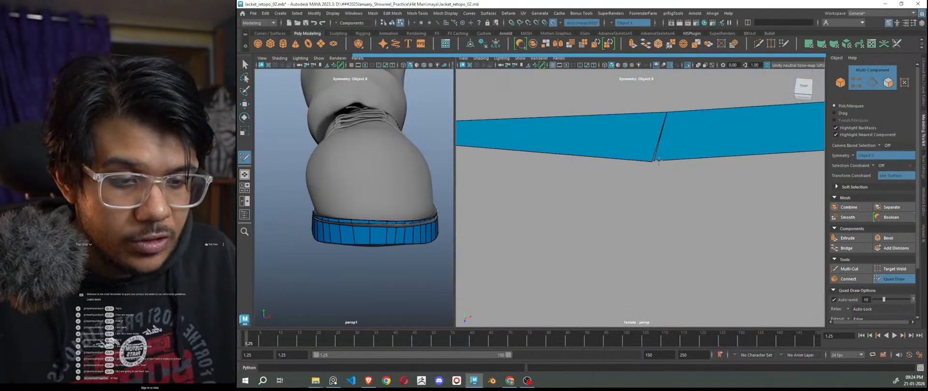
{"action": "left_click_drag", "start_coordinate": [648, 175], "coordinate": [560, 204], "text": "alt"}
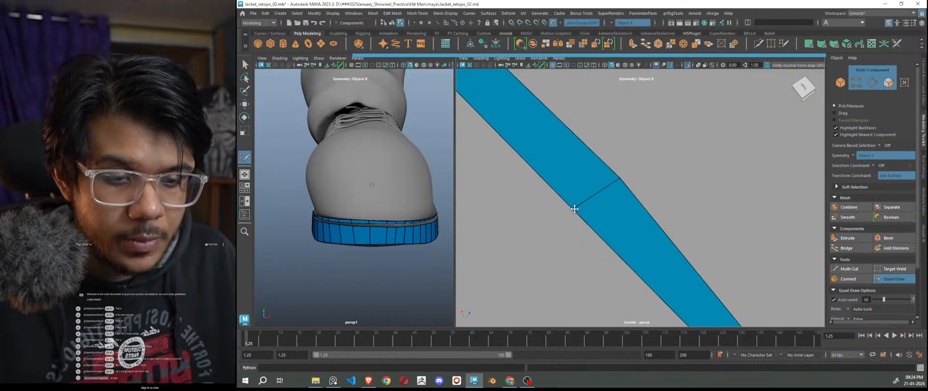
{"action": "scroll", "coordinate": [573, 203], "scroll_direction": "down", "scroll_amount": 6}
{"action": "left_click_drag", "start_coordinate": [670, 232], "coordinate": [623, 238], "text": "alt"}
{"action": "scroll", "coordinate": [631, 198], "scroll_direction": "up", "scroll_amount": 2}
{"action": "scroll", "coordinate": [638, 196], "scroll_direction": "up", "scroll_amount": 4}
{"action": "left_click_drag", "start_coordinate": [637, 195], "coordinate": [633, 193]}
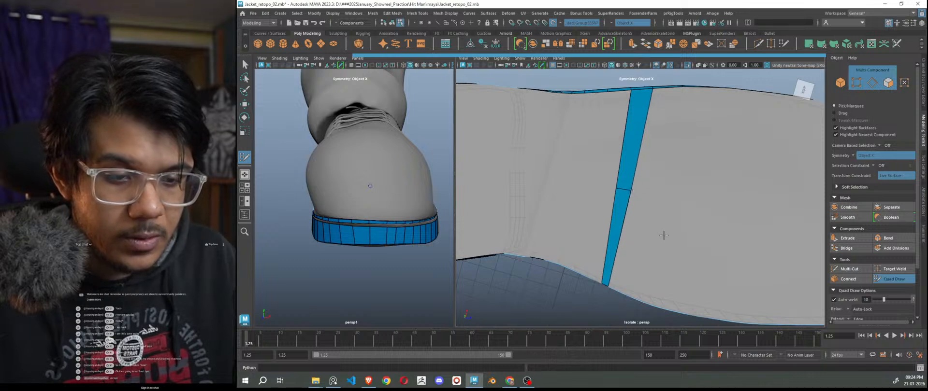
{"action": "scroll", "coordinate": [664, 235], "scroll_direction": "down", "scroll_amount": 5}
{"action": "left_click_drag", "start_coordinate": [663, 236], "coordinate": [626, 223], "text": "alt"}
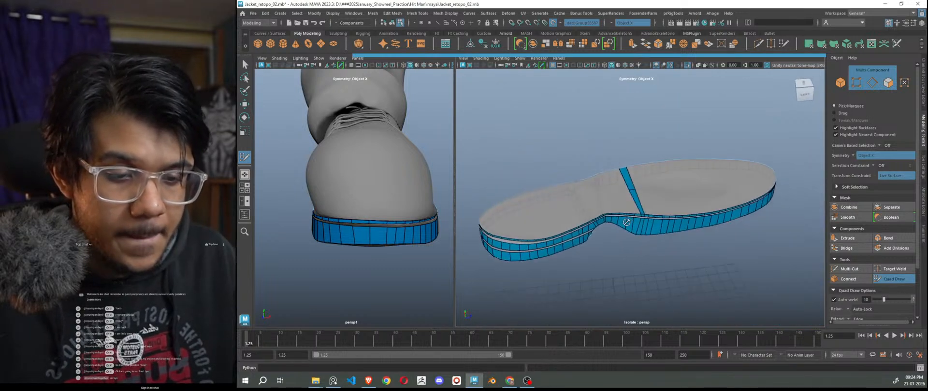
Step: Place points beside the strip's lower half and fill two quads down to the sole's border
{"action": "scroll", "coordinate": [626, 222], "scroll_direction": "up", "scroll_amount": 5}
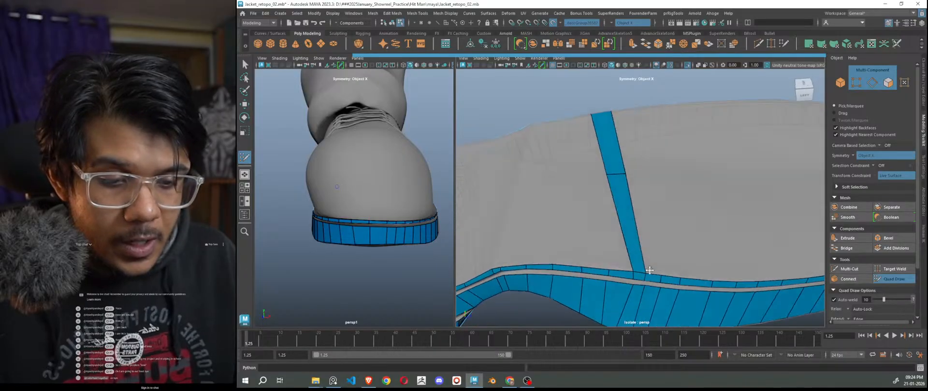
{"action": "left_click_drag", "start_coordinate": [649, 270], "coordinate": [592, 213], "text": "alt"}
{"action": "left_click", "coordinate": [591, 178]}
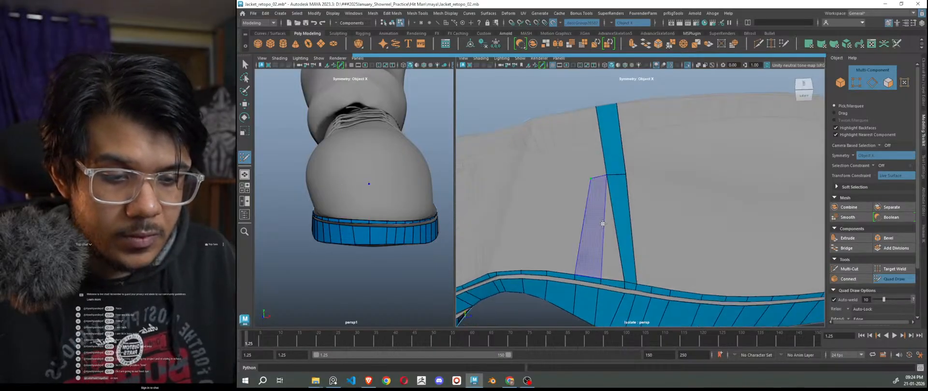
{"action": "left_click", "coordinate": [608, 229], "text": "shift"}
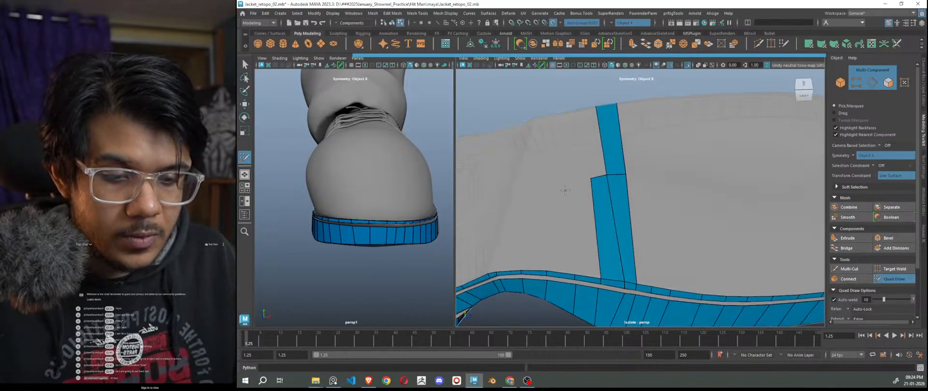
{"action": "left_click", "coordinate": [574, 182]}
{"action": "left_click", "coordinate": [586, 224], "text": "shift"}
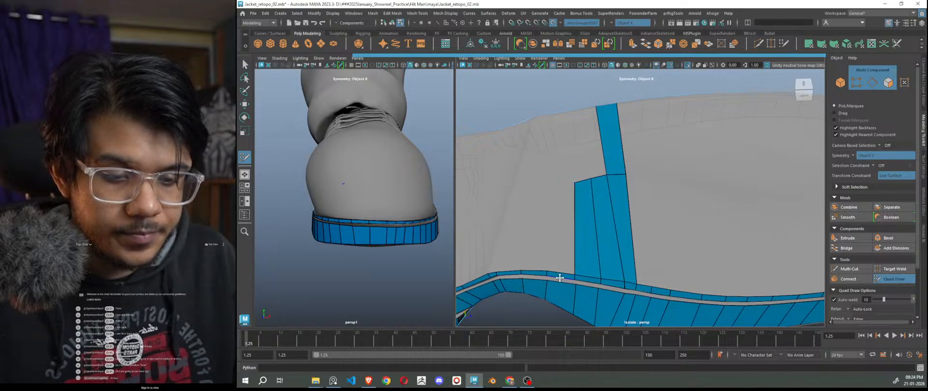
Step: Extend the filled area beside the strip toward the heel by extruding further quads from the sole's border edges
{"action": "left_click_drag", "start_coordinate": [557, 273], "coordinate": [554, 183]}
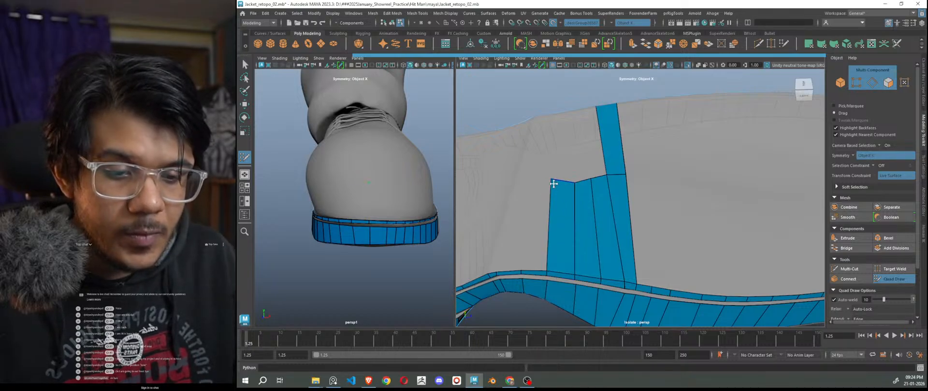
{"action": "mouse_move", "coordinate": [526, 263]}
{"action": "left_mouse_down"}
{"action": "mouse_move", "coordinate": [534, 186]}
{"action": "mouse_move", "coordinate": [572, 259]}
{"action": "left_mouse_up"}
{"action": "middle_click_drag", "start_coordinate": [572, 259], "coordinate": [609, 250], "text": "alt"}
{"action": "left_click_drag", "start_coordinate": [599, 258], "coordinate": [591, 179]}
{"action": "left_click_drag", "start_coordinate": [596, 222], "coordinate": [613, 220], "text": "alt"}
{"action": "left_click_drag", "start_coordinate": [609, 250], "coordinate": [600, 177]}
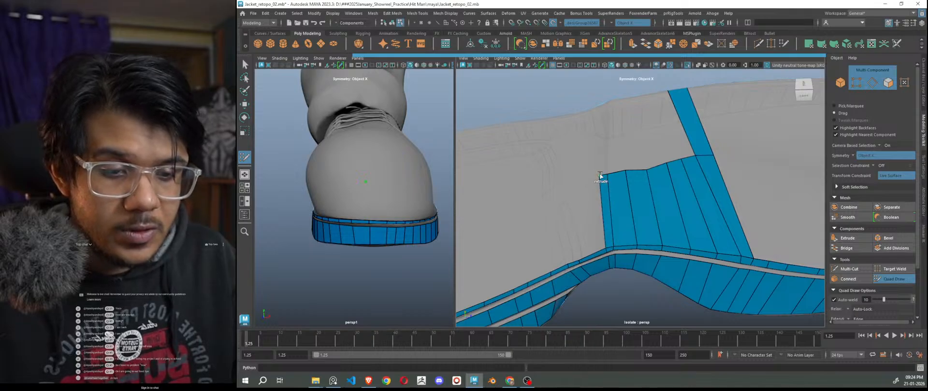
{"action": "mouse_move", "coordinate": [583, 253]}
{"action": "left_mouse_down"}
{"action": "mouse_move", "coordinate": [569, 201]}
{"action": "mouse_move", "coordinate": [576, 180]}
{"action": "left_mouse_up"}
{"action": "mouse_move", "coordinate": [574, 232]}
{"action": "left_mouse_down", "text": "alt"}
{"action": "mouse_move", "coordinate": [602, 233]}
{"action": "mouse_move", "coordinate": [601, 174]}
{"action": "left_mouse_up", "text": "alt"}
{"action": "left_click_drag", "start_coordinate": [605, 258], "coordinate": [593, 183]}
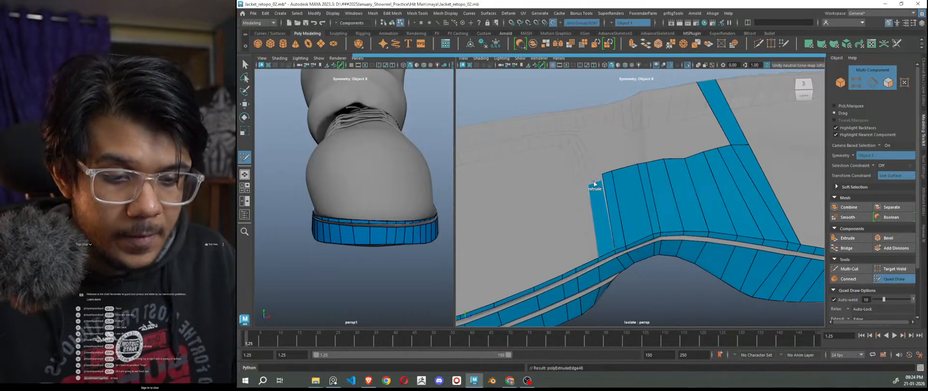
Step: Examine where the shoe upper meets the sole around the toe, and check the sole's retopo mesh from several angles
{"action": "scroll", "coordinate": [602, 244], "scroll_direction": "down", "scroll_amount": 8}
{"action": "mouse_move", "coordinate": [603, 247]}
{"action": "left_mouse_down", "text": "alt"}
{"action": "mouse_move", "coordinate": [609, 271]}
{"action": "mouse_move", "coordinate": [639, 252]}
{"action": "mouse_move", "coordinate": [621, 239]}
{"action": "mouse_move", "coordinate": [630, 259]}
{"action": "left_mouse_up", "text": "alt"}
{"action": "scroll", "coordinate": [615, 271], "scroll_direction": "down", "scroll_amount": 5}
{"action": "scroll", "coordinate": [640, 250], "scroll_direction": "up", "scroll_amount": 8}
{"action": "scroll", "coordinate": [325, 276], "scroll_direction": "down", "scroll_amount": 8}
{"action": "left_click_drag", "start_coordinate": [361, 244], "coordinate": [416, 238], "text": "alt"}
{"action": "scroll", "coordinate": [416, 239], "scroll_direction": "up", "scroll_amount": 8}
{"action": "middle_click_drag", "start_coordinate": [422, 254], "coordinate": [350, 270], "text": "alt"}
{"action": "left_click_drag", "start_coordinate": [350, 269], "coordinate": [381, 244], "text": "alt"}
{"action": "scroll", "coordinate": [304, 267], "scroll_direction": "down", "scroll_amount": 8}
{"action": "scroll", "coordinate": [382, 245], "scroll_direction": "up", "scroll_amount": 8}
{"action": "middle_click_drag", "start_coordinate": [382, 245], "coordinate": [410, 270], "text": "alt"}
{"action": "left_click_drag", "start_coordinate": [411, 271], "coordinate": [323, 258], "text": "alt"}
{"action": "scroll", "coordinate": [378, 261], "scroll_direction": "down", "scroll_amount": 8}
{"action": "scroll", "coordinate": [342, 263], "scroll_direction": "up", "scroll_amount": 6}
{"action": "middle_click_drag", "start_coordinate": [342, 263], "coordinate": [356, 270], "text": "alt"}
{"action": "left_click_drag", "start_coordinate": [355, 270], "coordinate": [372, 258], "text": "alt"}
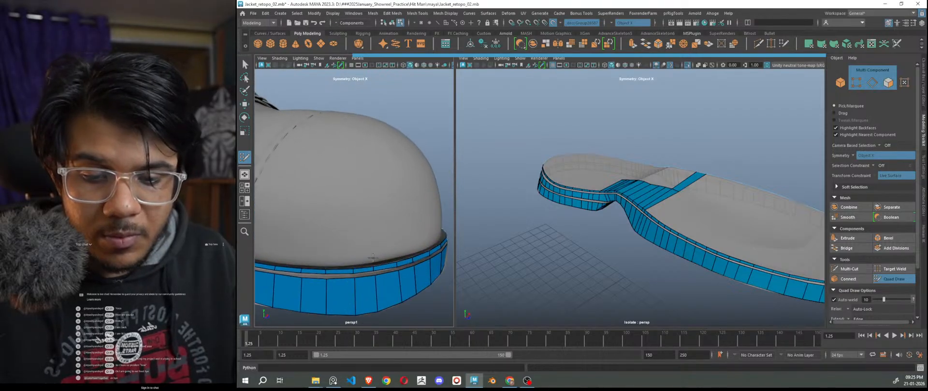
{"action": "left_click_drag", "start_coordinate": [646, 255], "coordinate": [685, 236], "text": "alt"}
{"action": "right_click_drag", "start_coordinate": [612, 270], "coordinate": [665, 333], "text": "alt"}
{"action": "middle_click_drag", "start_coordinate": [580, 271], "coordinate": [641, 256], "text": "alt"}
{"action": "right_click_drag", "start_coordinate": [641, 256], "coordinate": [656, 288], "text": "alt"}
{"action": "left_click_drag", "start_coordinate": [656, 288], "coordinate": [623, 258], "text": "alt"}
{"action": "right_click_drag", "start_coordinate": [624, 259], "coordinate": [543, 234], "text": "alt"}
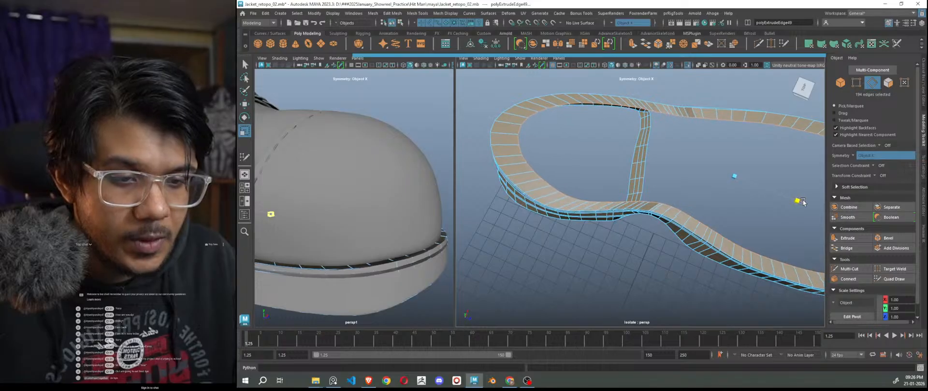
Step: Scale the extruded border edges of the sole's top inward to form an inner rim, and return to object mode
{"action": "left_click_drag", "start_coordinate": [803, 203], "coordinate": [805, 203]}
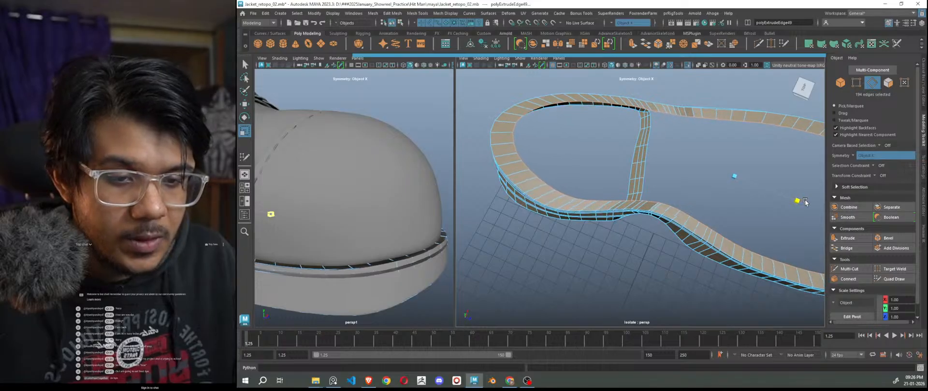
{"action": "right_click_drag", "start_coordinate": [806, 202], "coordinate": [746, 229], "text": "alt"}
{"action": "left_click_drag", "start_coordinate": [747, 229], "coordinate": [704, 247], "text": "alt"}
{"action": "key", "text": "w"}
{"action": "right_click_drag", "start_coordinate": [736, 151], "coordinate": [767, 139]}
{"action": "left_click", "coordinate": [754, 162]}
{"action": "left_click_drag", "start_coordinate": [677, 254], "coordinate": [708, 225], "text": "alt"}
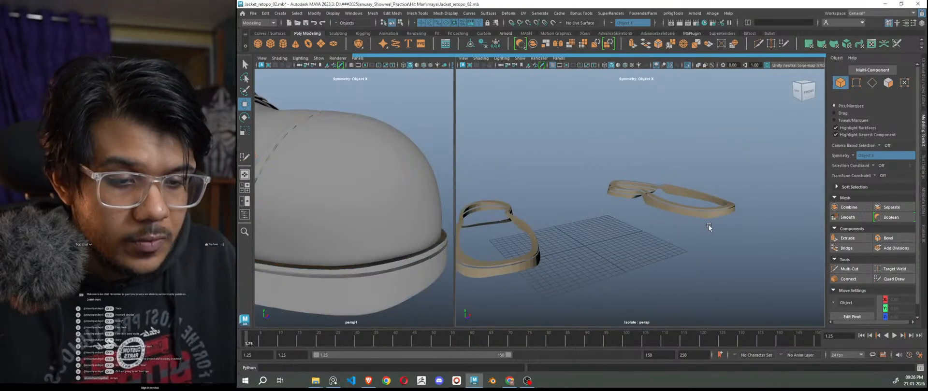
Step: Preview the sole's retopo mesh smoothed and examine its rim and shape against the shoe from several angles
{"action": "right_click_drag", "start_coordinate": [709, 224], "coordinate": [685, 240], "text": "alt"}
{"action": "scroll", "coordinate": [684, 240], "scroll_direction": "up", "scroll_amount": 2}
{"action": "scroll", "coordinate": [400, 257], "scroll_direction": "down", "scroll_amount": 1}
{"action": "scroll", "coordinate": [357, 239], "scroll_direction": "up", "scroll_amount": 2}
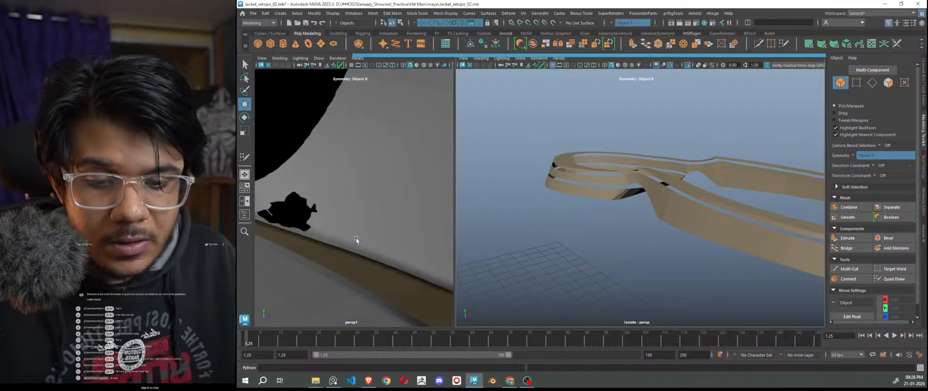
{"action": "scroll", "coordinate": [356, 246], "scroll_direction": "down", "scroll_amount": 1}
{"action": "left_click_drag", "start_coordinate": [355, 245], "coordinate": [352, 289], "text": "alt"}
{"action": "scroll", "coordinate": [358, 257], "scroll_direction": "up", "scroll_amount": 3}
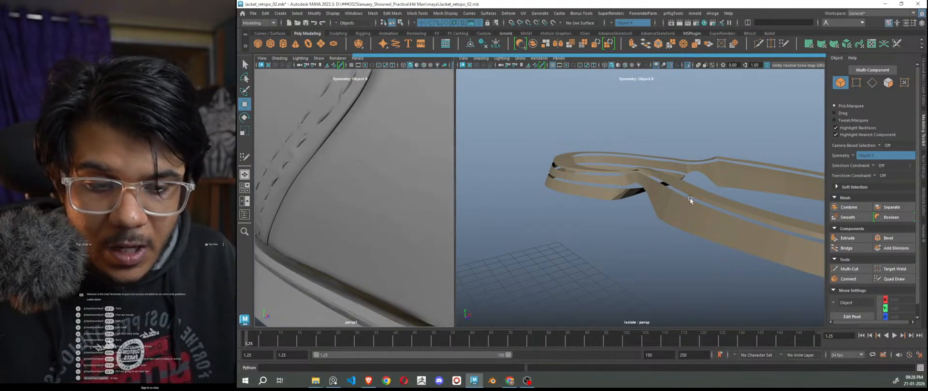
{"action": "left_click", "coordinate": [686, 216]}
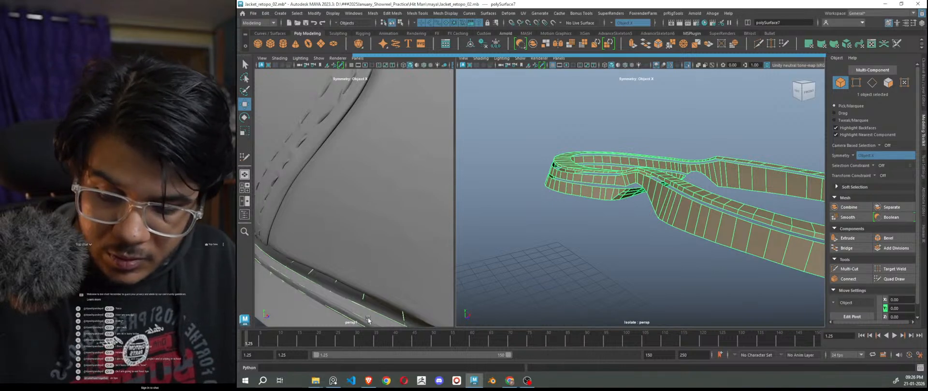
{"action": "key", "text": "3"}
{"action": "key", "text": "f"}
{"action": "left_click_drag", "start_coordinate": [659, 242], "coordinate": [658, 211], "text": "alt"}
{"action": "left_click_drag", "start_coordinate": [678, 244], "coordinate": [728, 252], "text": "alt"}
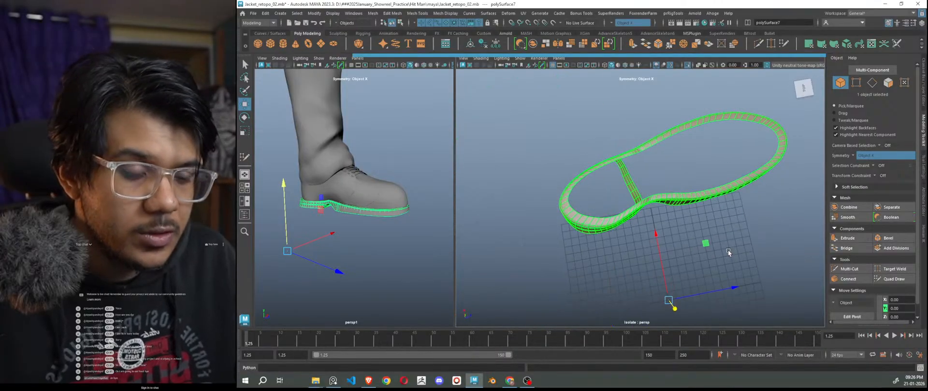
{"action": "right_click_drag", "start_coordinate": [664, 189], "coordinate": [704, 241], "text": "alt"}
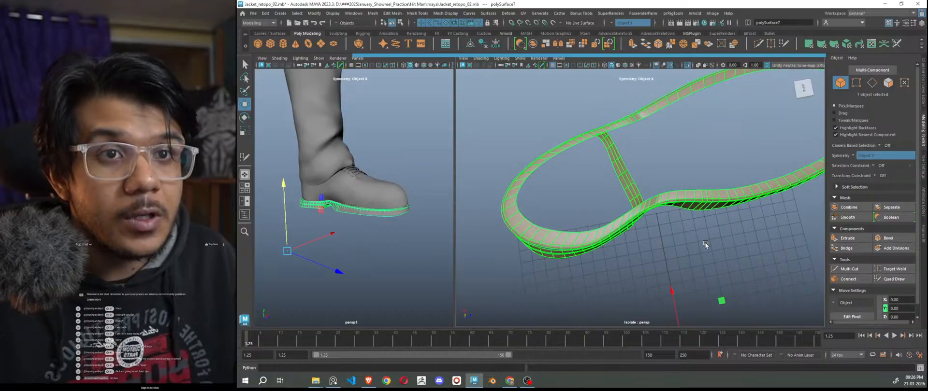
{"action": "left_click_drag", "start_coordinate": [712, 219], "coordinate": [678, 201], "text": "alt"}
{"action": "key", "text": "f"}
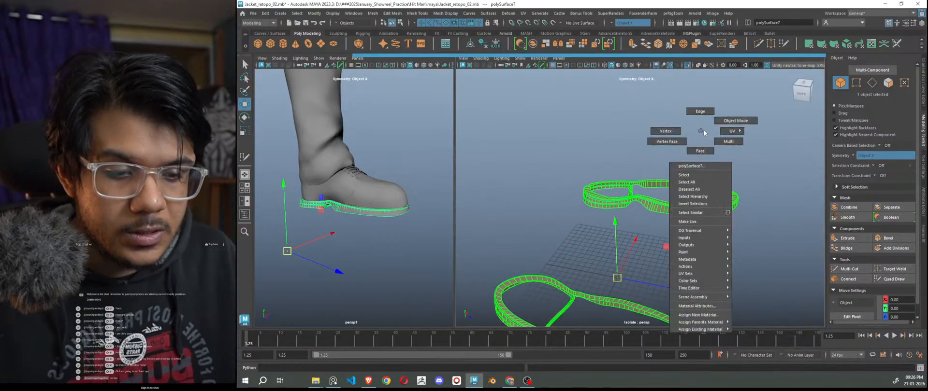
{"action": "left_click", "coordinate": [700, 130]}
Step: Save a backup copy of the scene as Jacket_retopo_02_bkup.mb and save the working scene again as Jacket_retopo_02.mb
{"action": "right_click_drag", "start_coordinate": [728, 238], "coordinate": [726, 249], "text": "alt"}
{"action": "key", "text": "ctrl+s"}
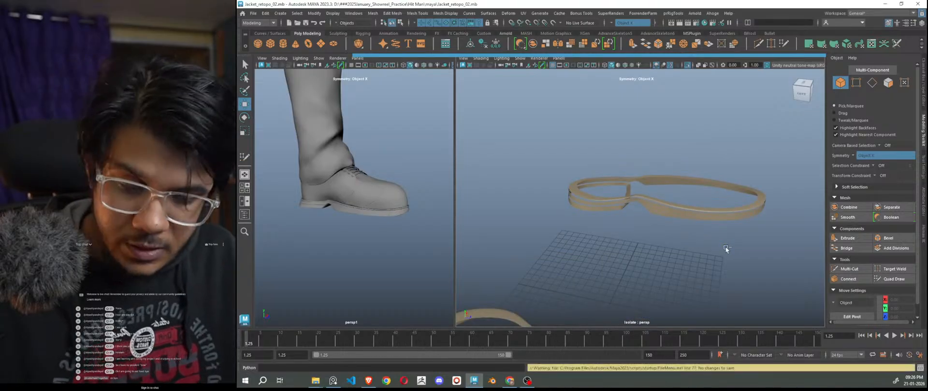
{"action": "key", "text": "q"}
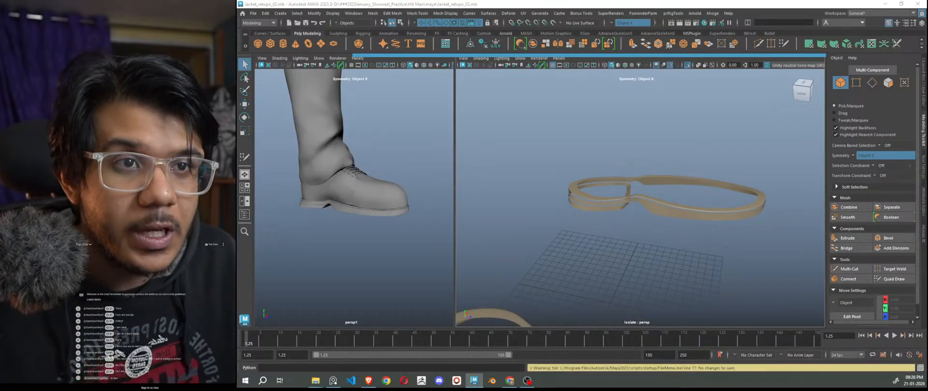
{"action": "key", "text": "Return"}
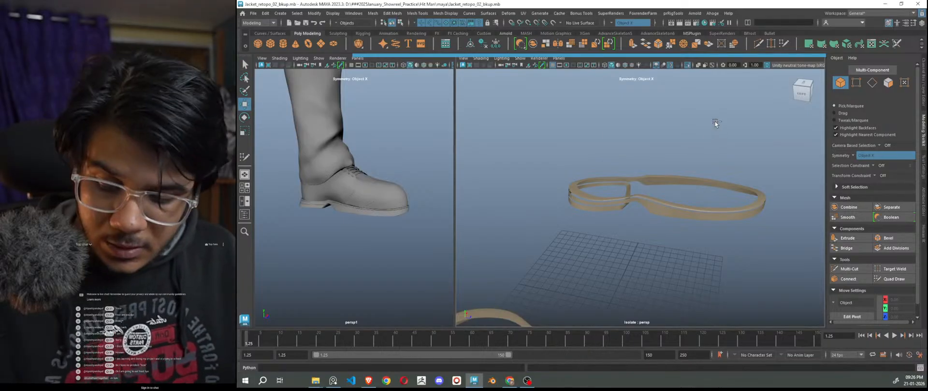
{"action": "key", "text": "ctrl+s"}
{"action": "key", "text": "q"}
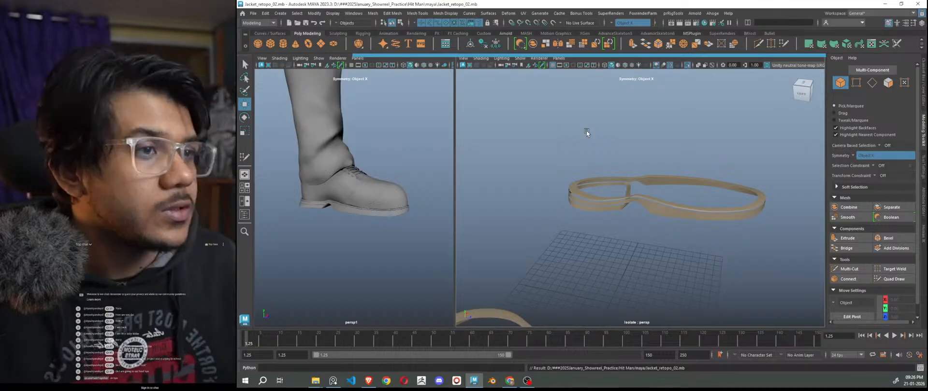
Step: Leave isolation to reach the full shoe, and isolate the sole together with its retopo mesh
{"action": "scroll", "coordinate": [659, 265], "scroll_direction": "up", "scroll_amount": 8}
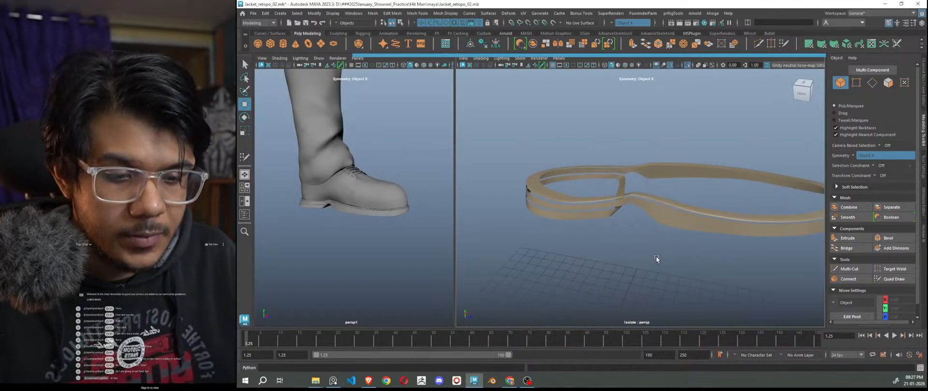
{"action": "left_click_drag", "start_coordinate": [637, 270], "coordinate": [637, 269], "text": "alt"}
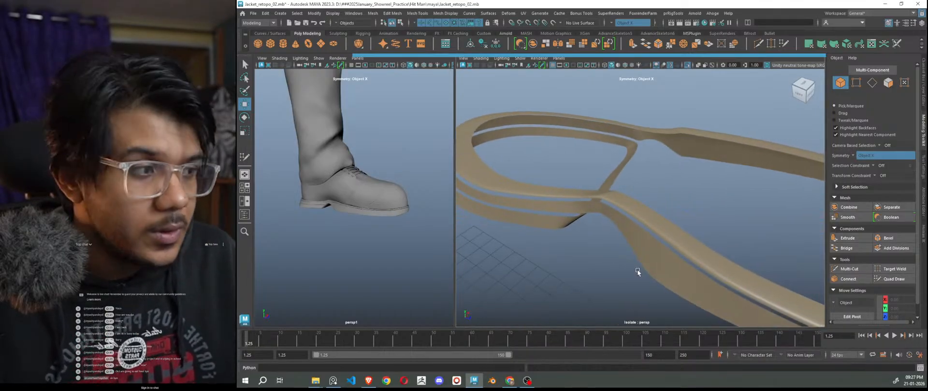
{"action": "left_click_drag", "start_coordinate": [665, 231], "coordinate": [663, 250], "text": "alt"}
{"action": "left_click", "coordinate": [673, 207]}
{"action": "key", "text": "ctrl+1"}
{"action": "left_click", "coordinate": [643, 243]}
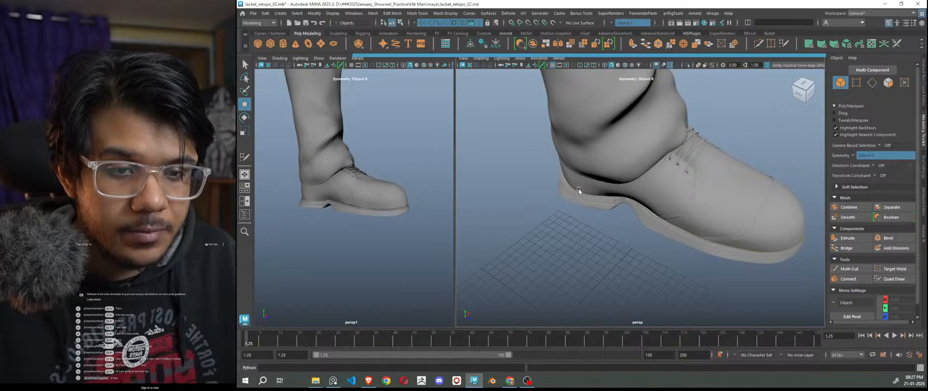
{"action": "left_click_drag", "start_coordinate": [652, 221], "coordinate": [653, 243]}
{"action": "key", "text": "ctrl+1"}
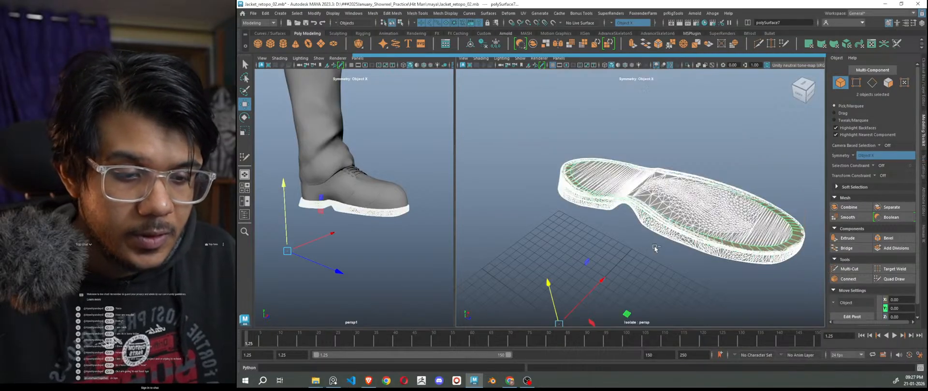
Step: Make the high-poly sole the live surface and start Quad Draw on its retopo mesh
{"action": "left_click", "coordinate": [660, 254]}
{"action": "left_click", "coordinate": [680, 198]}
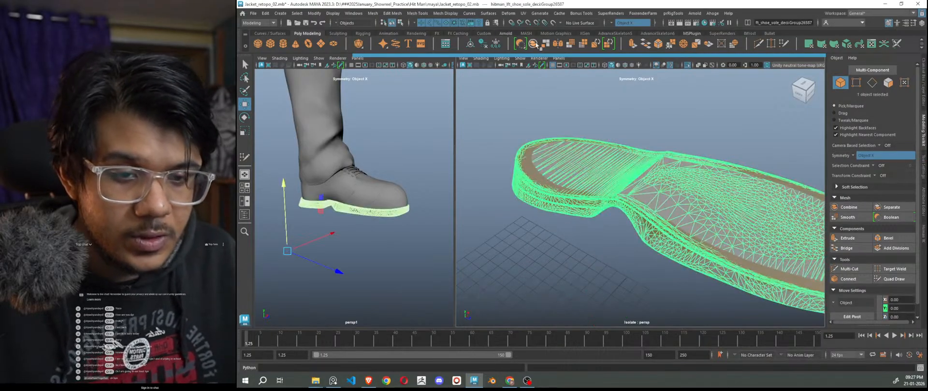
{"action": "left_click", "coordinate": [552, 23]}
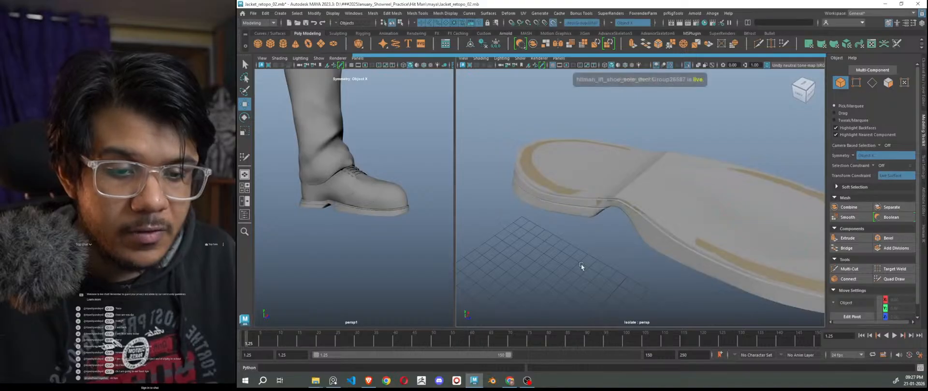
{"action": "left_click", "coordinate": [565, 200]}
{"action": "left_click", "coordinate": [899, 281]}
Step: Hide the viewport grid and examine the sole from above and below, including the strip at the heel's front edge
{"action": "scroll", "coordinate": [652, 302], "scroll_direction": "down", "scroll_amount": 5}
{"action": "mouse_move", "coordinate": [652, 302]}
{"action": "left_mouse_down", "text": "alt"}
{"action": "mouse_move", "coordinate": [603, 302]}
{"action": "mouse_move", "coordinate": [588, 288]}
{"action": "left_mouse_up", "text": "alt"}
{"action": "scroll", "coordinate": [621, 266], "scroll_direction": "up", "scroll_amount": 4}
{"action": "middle_click_drag", "start_coordinate": [636, 274], "coordinate": [618, 191], "text": "alt"}
{"action": "scroll", "coordinate": [617, 290], "scroll_direction": "up", "scroll_amount": 2}
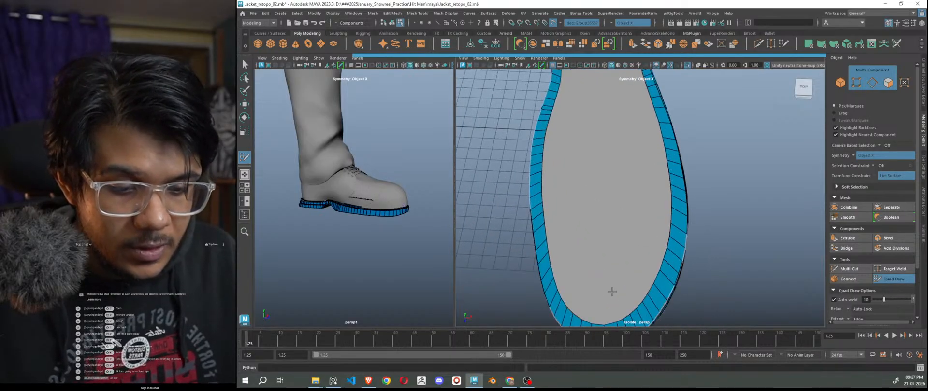
{"action": "middle_click_drag", "start_coordinate": [611, 292], "coordinate": [628, 296], "text": "alt"}
{"action": "scroll", "coordinate": [628, 285], "scroll_direction": "up", "scroll_amount": 2}
{"action": "scroll", "coordinate": [627, 274], "scroll_direction": "down", "scroll_amount": 6}
{"action": "left_click_drag", "start_coordinate": [627, 274], "coordinate": [609, 176], "text": "alt"}
{"action": "left_click_drag", "start_coordinate": [660, 268], "coordinate": [586, 205], "text": "alt"}
{"action": "scroll", "coordinate": [582, 207], "scroll_direction": "up", "scroll_amount": 5}
{"action": "middle_click_drag", "start_coordinate": [580, 208], "coordinate": [615, 238], "text": "alt"}
{"action": "left_click_drag", "start_coordinate": [615, 237], "coordinate": [611, 240], "text": "alt"}
{"action": "left_click", "coordinate": [553, 66]}
{"action": "left_click_drag", "start_coordinate": [637, 270], "coordinate": [660, 274], "text": "alt"}
{"action": "right_click_drag", "start_coordinate": [682, 217], "coordinate": [666, 226], "text": "alt"}
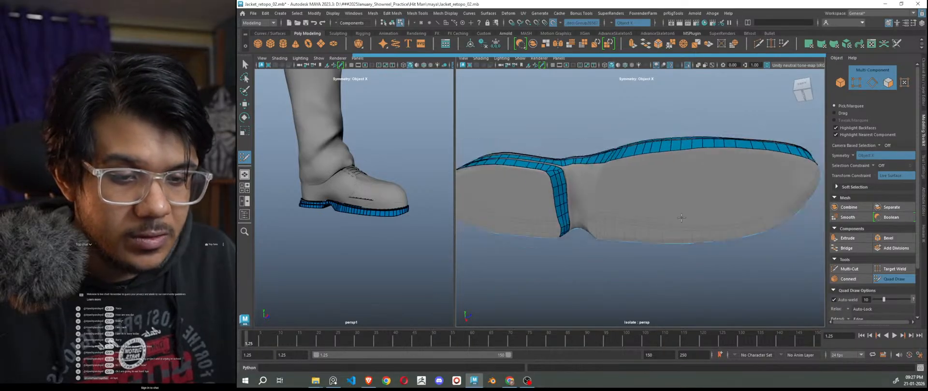
{"action": "middle_click_drag", "start_coordinate": [666, 225], "coordinate": [733, 246], "text": "alt"}
{"action": "left_click_drag", "start_coordinate": [734, 246], "coordinate": [717, 254], "text": "alt"}
{"action": "right_click_drag", "start_coordinate": [696, 280], "coordinate": [714, 307], "text": "alt"}
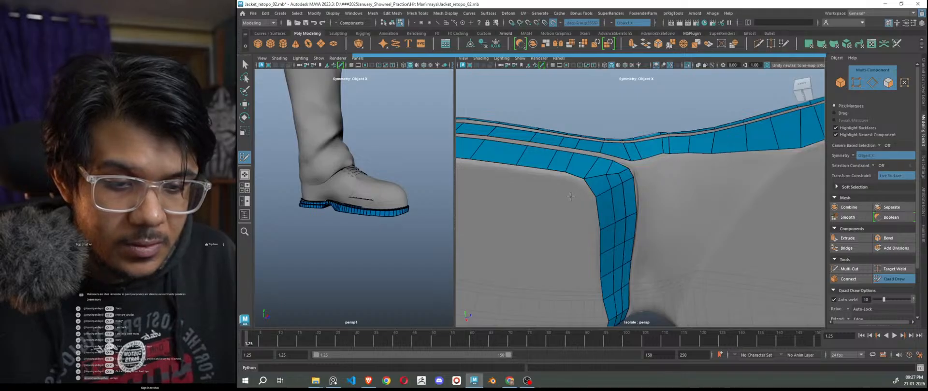
Step: Fill a row of six quads along the heel side of the underside strip, joining both side borders
{"action": "left_click_drag", "start_coordinate": [581, 222], "coordinate": [663, 271], "text": "alt"}
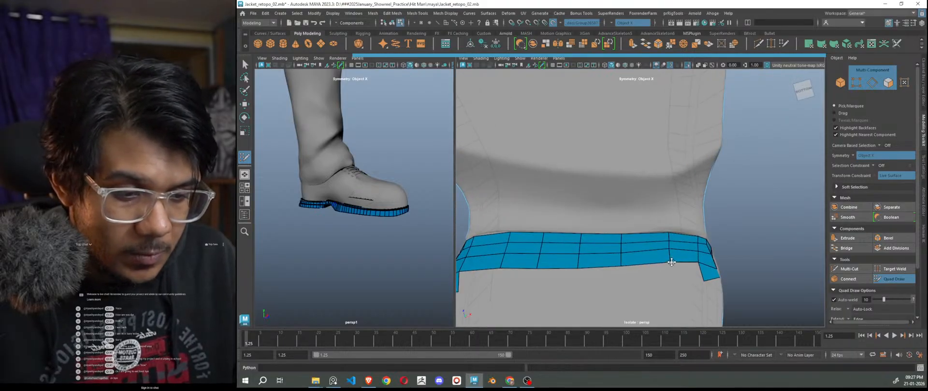
{"action": "left_click_drag", "start_coordinate": [667, 274], "coordinate": [643, 295], "text": "alt"}
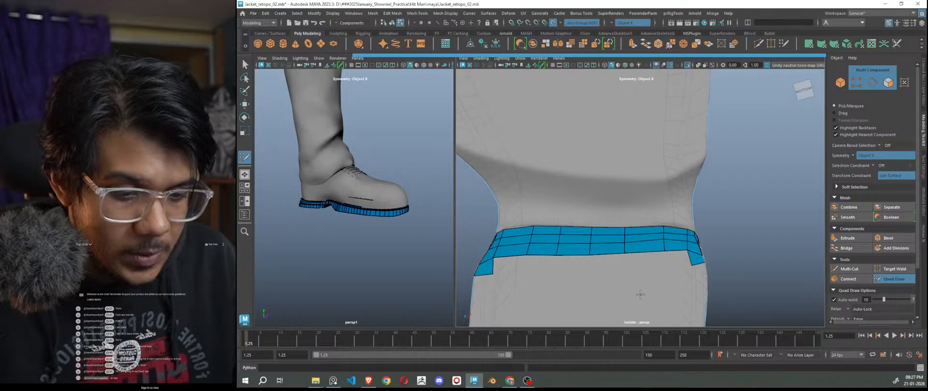
{"action": "middle_click_drag", "start_coordinate": [635, 289], "coordinate": [656, 263], "text": "alt"}
{"action": "right_click_drag", "start_coordinate": [656, 263], "coordinate": [686, 309], "text": "alt"}
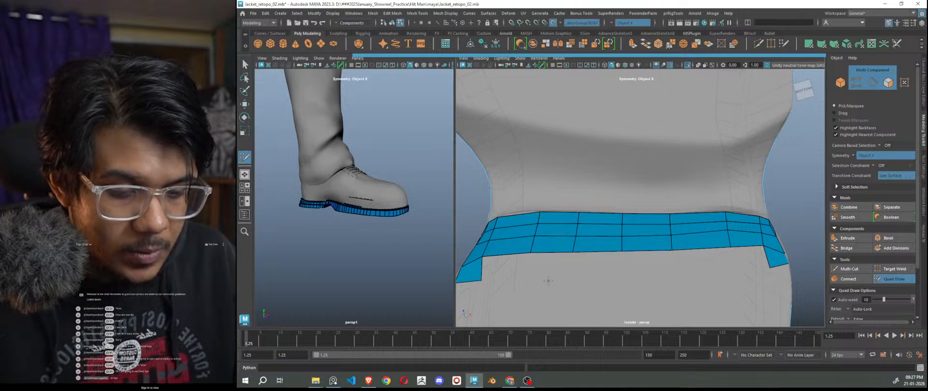
{"action": "left_click", "coordinate": [525, 273], "text": "shift"}
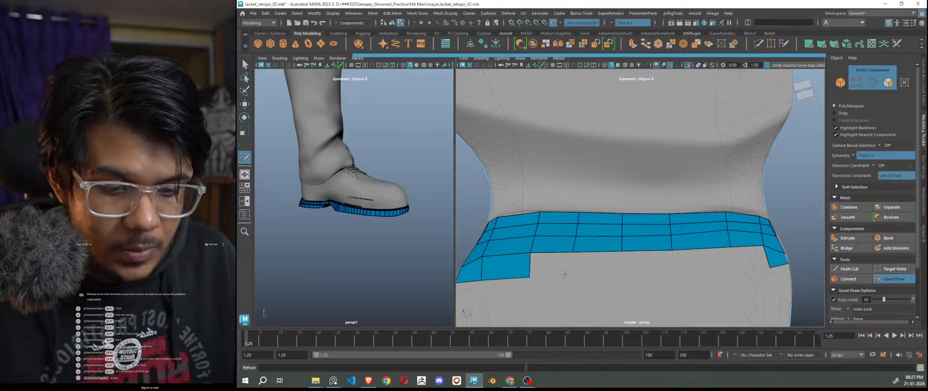
{"action": "left_click", "coordinate": [561, 268], "text": "shift"}
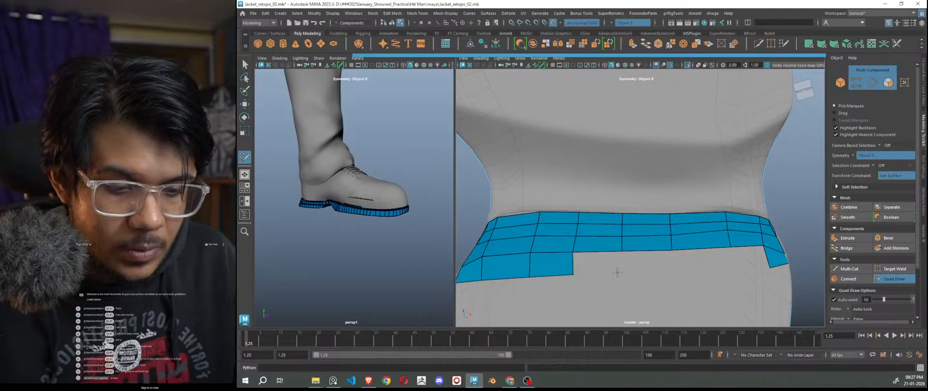
{"action": "left_click", "coordinate": [602, 265], "text": "shift"}
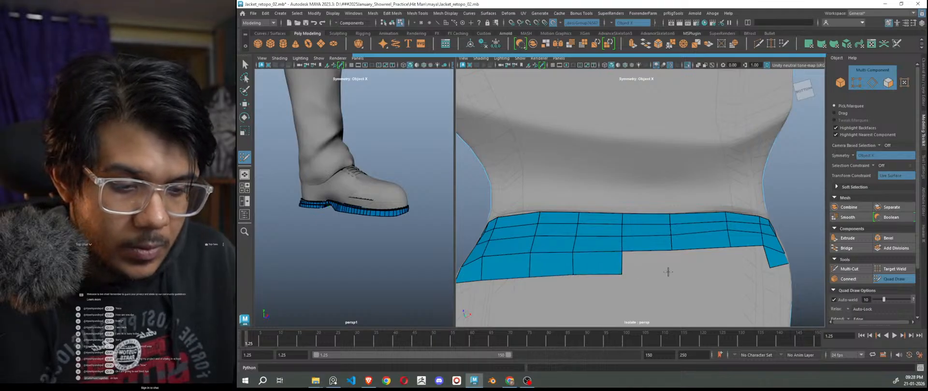
{"action": "left_click", "coordinate": [666, 269], "text": "shift"}
{"action": "left_click", "coordinate": [708, 265], "text": "shift"}
{"action": "left_click", "coordinate": [743, 262], "text": "shift"}
Step: Insert an edge loop around the heel's underside border and along its front strip
{"action": "left_click_drag", "start_coordinate": [743, 262], "coordinate": [656, 211], "text": "alt"}
{"action": "right_click_drag", "start_coordinate": [657, 211], "coordinate": [745, 175], "text": "alt"}
{"action": "middle_click_drag", "start_coordinate": [745, 175], "coordinate": [663, 199], "text": "alt"}
{"action": "right_click_drag", "start_coordinate": [663, 199], "coordinate": [694, 216], "text": "alt"}
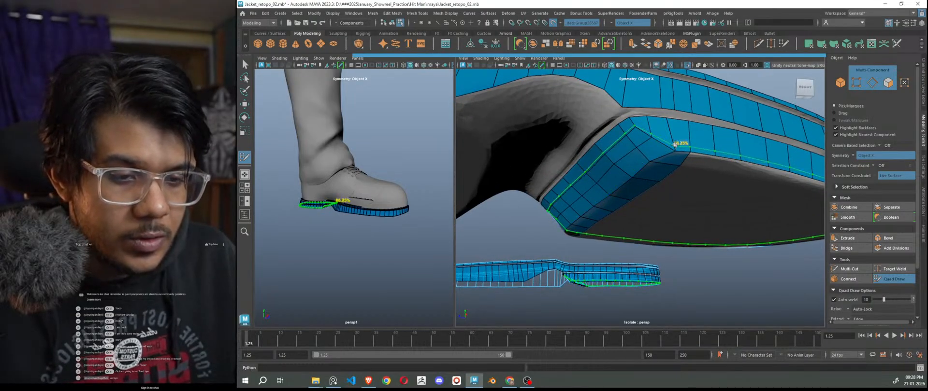
{"action": "left_click", "coordinate": [676, 145], "text": "ctrl"}
{"action": "left_click_drag", "start_coordinate": [710, 227], "coordinate": [658, 220], "text": "alt"}
{"action": "scroll", "coordinate": [677, 239], "scroll_direction": "up", "scroll_amount": 5}
{"action": "scroll", "coordinate": [659, 221], "scroll_direction": "up", "scroll_amount": 3}
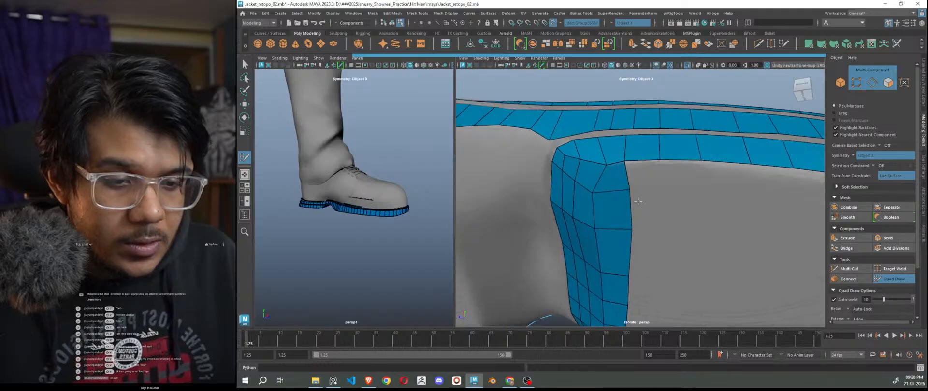
{"action": "left_click", "coordinate": [691, 185]}
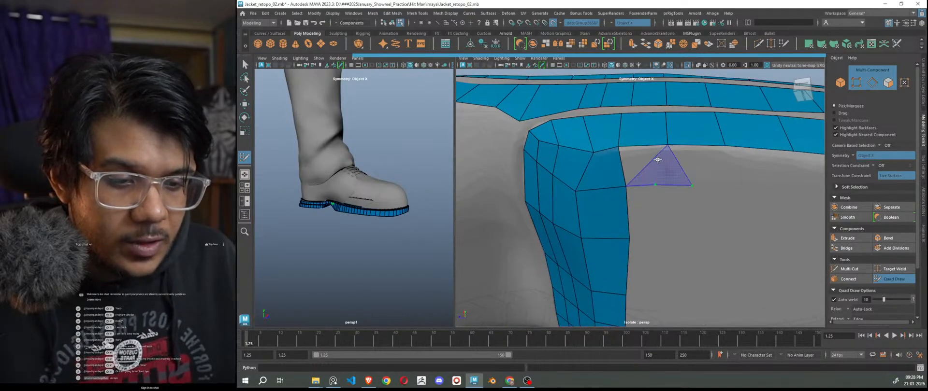
{"action": "key", "text": "ctrl+z"}
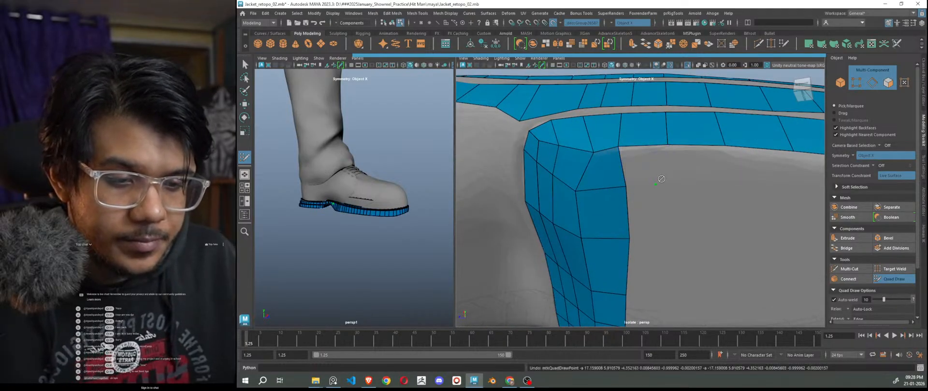
{"action": "left_click_drag", "start_coordinate": [640, 148], "coordinate": [666, 186]}
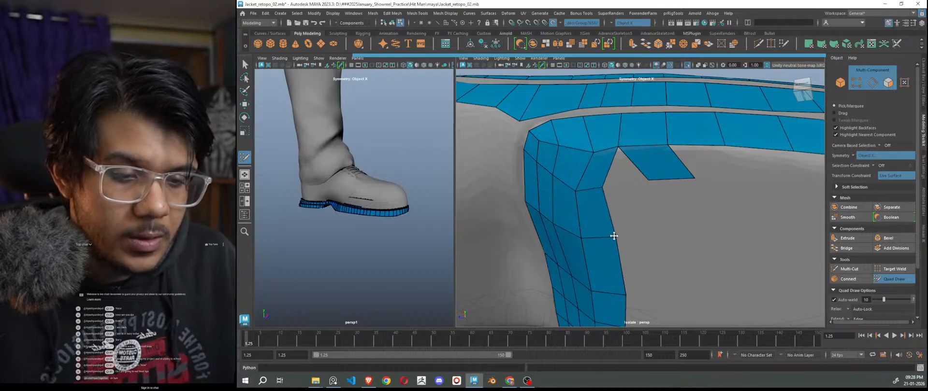
Step: Fill two quads along one side border of the heel's underside, starting at the front strip's corner
{"action": "left_click_drag", "start_coordinate": [614, 236], "coordinate": [665, 270], "text": "alt"}
{"action": "scroll", "coordinate": [678, 231], "scroll_direction": "down", "scroll_amount": 2}
{"action": "scroll", "coordinate": [654, 195], "scroll_direction": "up", "scroll_amount": 5}
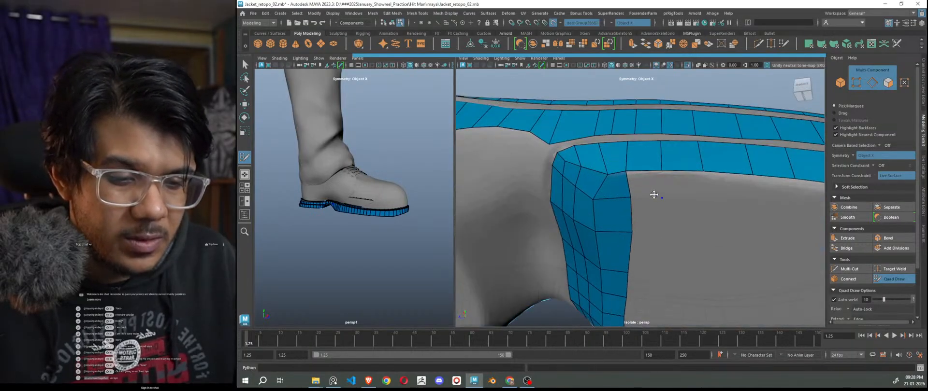
{"action": "left_click", "coordinate": [661, 198], "text": "shift"}
{"action": "left_click", "coordinate": [702, 204], "text": "shift"}
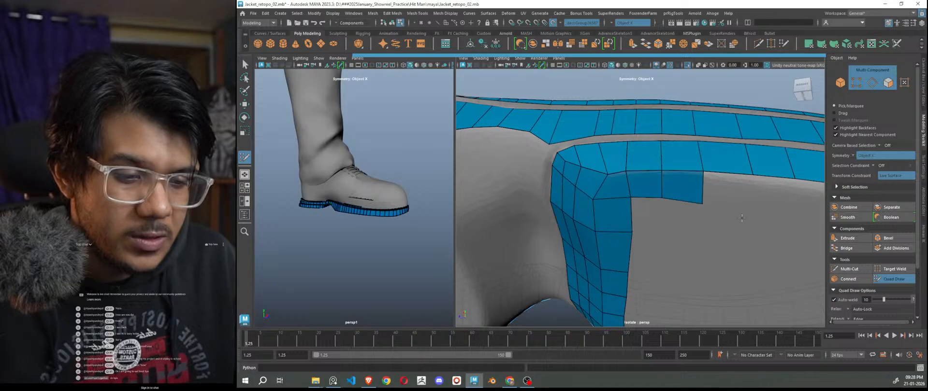
Step: Add two quads along the opposite side border of the heel's underside, starting at the front strip's corner
{"action": "left_click_drag", "start_coordinate": [708, 221], "coordinate": [696, 166], "text": "alt"}
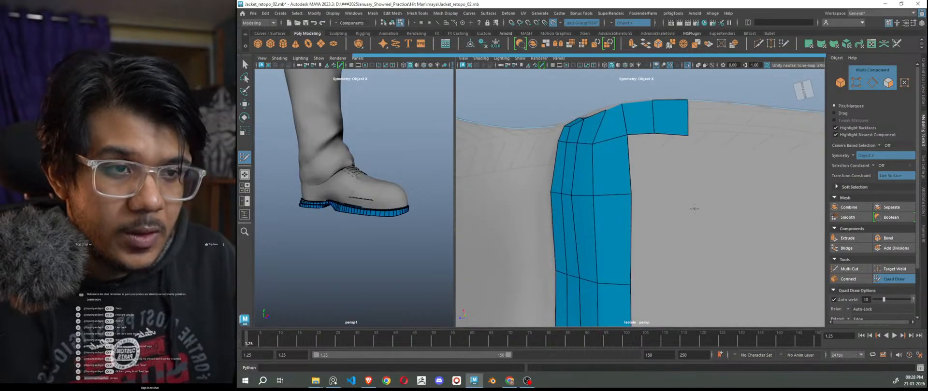
{"action": "scroll", "coordinate": [702, 210], "scroll_direction": "down", "scroll_amount": 2}
{"action": "left_click_drag", "start_coordinate": [701, 211], "coordinate": [635, 221], "text": "alt"}
{"action": "scroll", "coordinate": [635, 221], "scroll_direction": "up", "scroll_amount": 5}
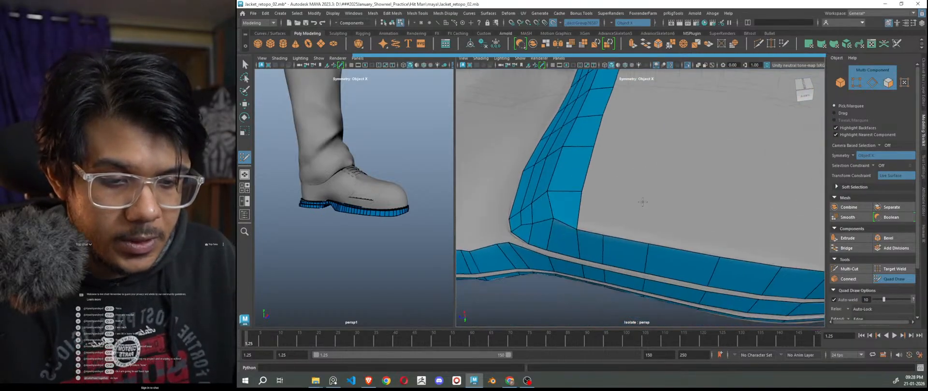
{"action": "left_click_drag", "start_coordinate": [673, 189], "coordinate": [670, 195], "text": "alt"}
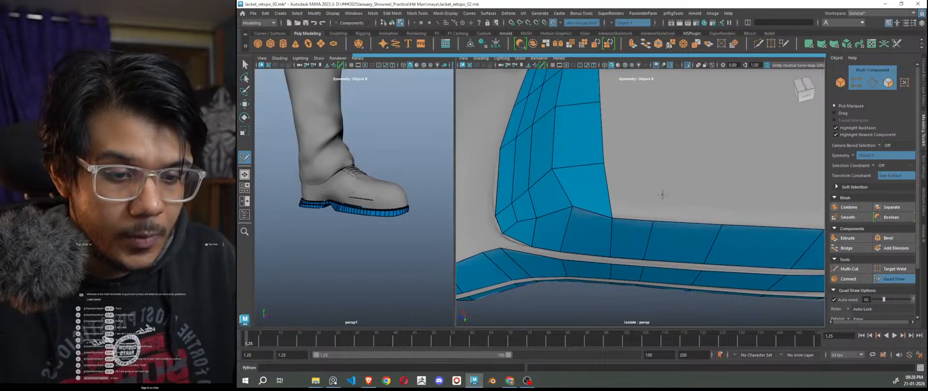
{"action": "left_click", "coordinate": [628, 193], "text": "shift"}
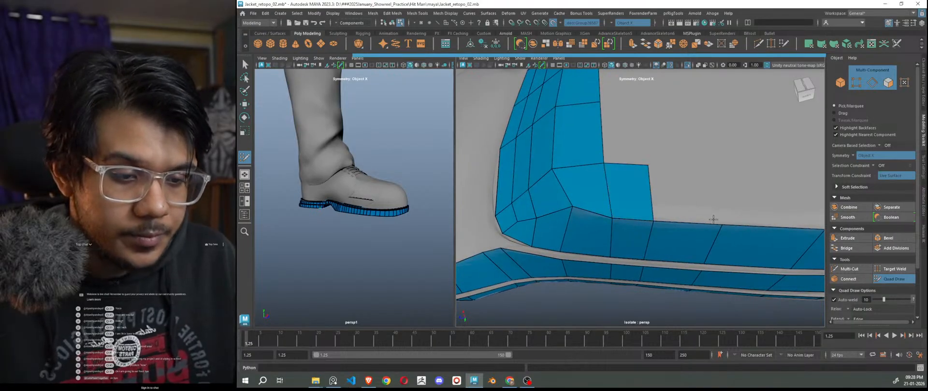
{"action": "left_click_drag", "start_coordinate": [699, 226], "coordinate": [692, 171]}
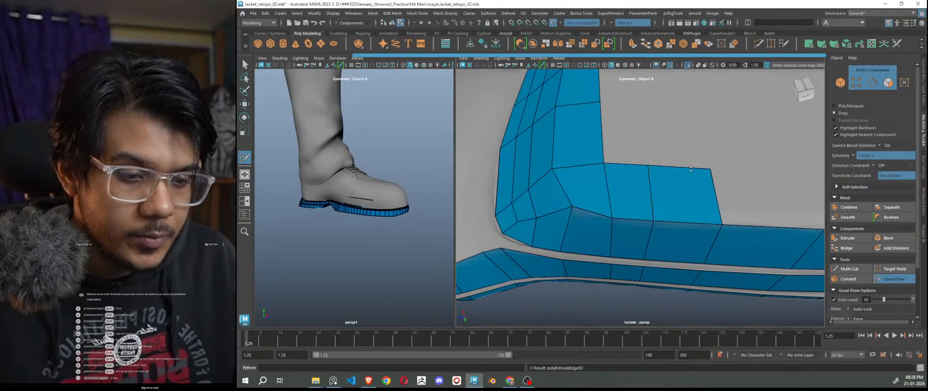
Step: Examine the open area of the heel's underside and the rim of the sole from several angles
{"action": "scroll", "coordinate": [712, 186], "scroll_direction": "down", "scroll_amount": 6}
{"action": "middle_click_drag", "start_coordinate": [719, 210], "coordinate": [618, 259], "text": "alt"}
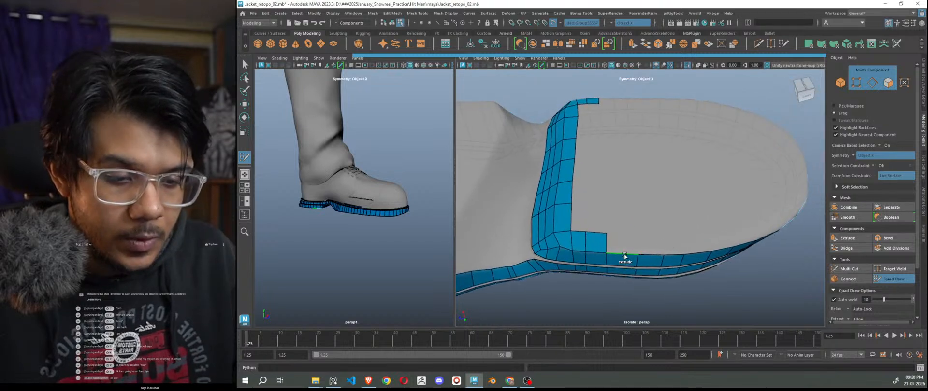
{"action": "mouse_move", "coordinate": [669, 253]}
{"action": "left_mouse_down", "text": "alt"}
{"action": "mouse_move", "coordinate": [648, 242]}
{"action": "mouse_move", "coordinate": [650, 232]}
{"action": "mouse_move", "coordinate": [652, 260]}
{"action": "mouse_move", "coordinate": [673, 257]}
{"action": "left_mouse_up", "text": "alt"}
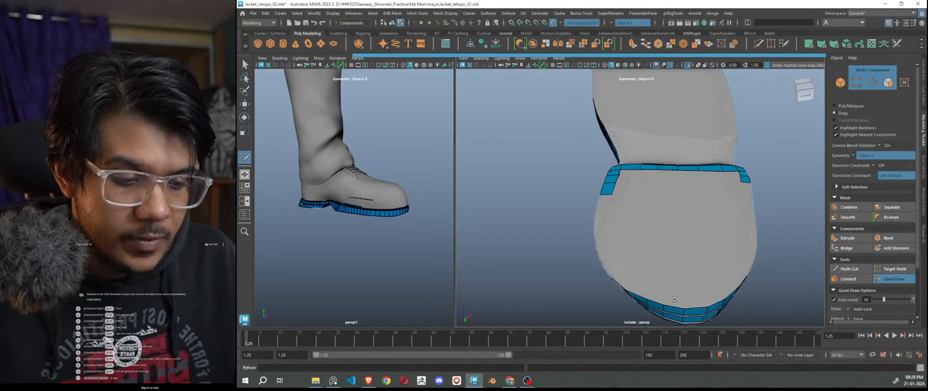
{"action": "left_click_drag", "start_coordinate": [673, 285], "coordinate": [677, 145], "text": "alt"}
{"action": "scroll", "coordinate": [639, 229], "scroll_direction": "up", "scroll_amount": 4}
{"action": "left_click_drag", "start_coordinate": [640, 230], "coordinate": [658, 277], "text": "alt"}
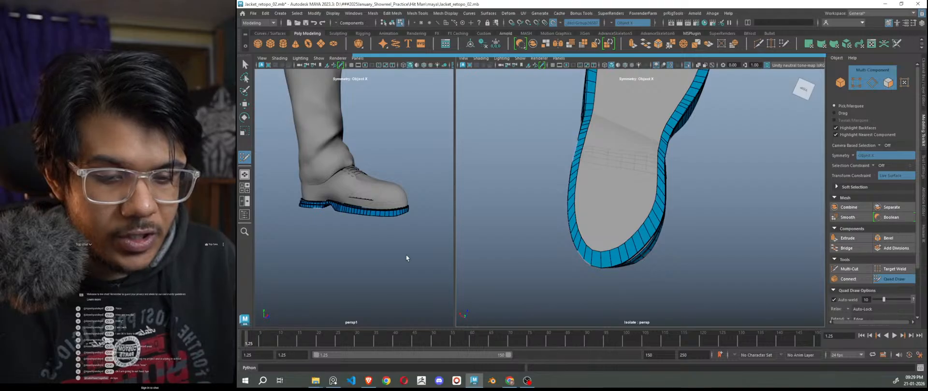
Step: Set the persp1 camera's focal length to 80 and reframe the full character and the jackets beside it
{"action": "scroll", "coordinate": [369, 248], "scroll_direction": "down", "scroll_amount": 8}
{"action": "scroll", "coordinate": [351, 260], "scroll_direction": "up", "scroll_amount": 8}
{"action": "scroll", "coordinate": [396, 237], "scroll_direction": "down", "scroll_amount": 6}
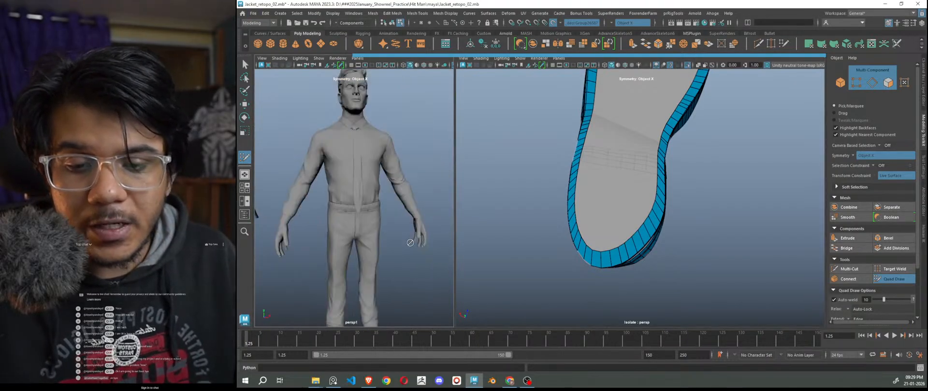
{"action": "left_click_drag", "start_coordinate": [392, 236], "coordinate": [405, 239], "text": "alt"}
{"action": "scroll", "coordinate": [379, 174], "scroll_direction": "up", "scroll_amount": 4}
{"action": "scroll", "coordinate": [378, 167], "scroll_direction": "down", "scroll_amount": 4}
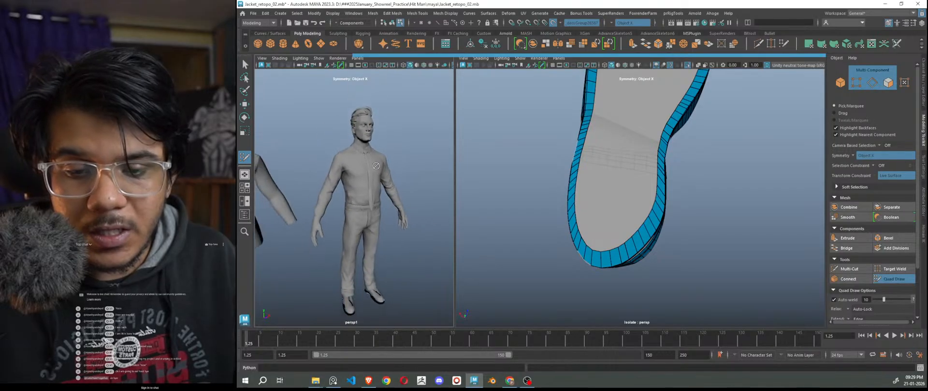
{"action": "scroll", "coordinate": [372, 163], "scroll_direction": "down", "scroll_amount": 2}
{"action": "left_click", "coordinate": [311, 65]}
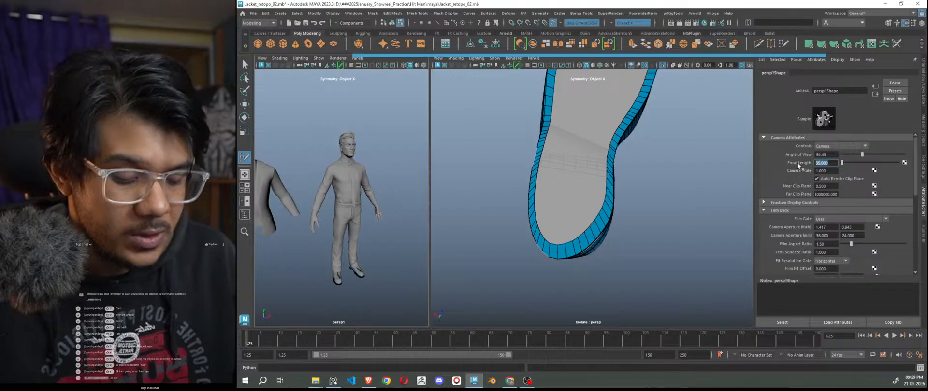
{"action": "key", "text": "Return"}
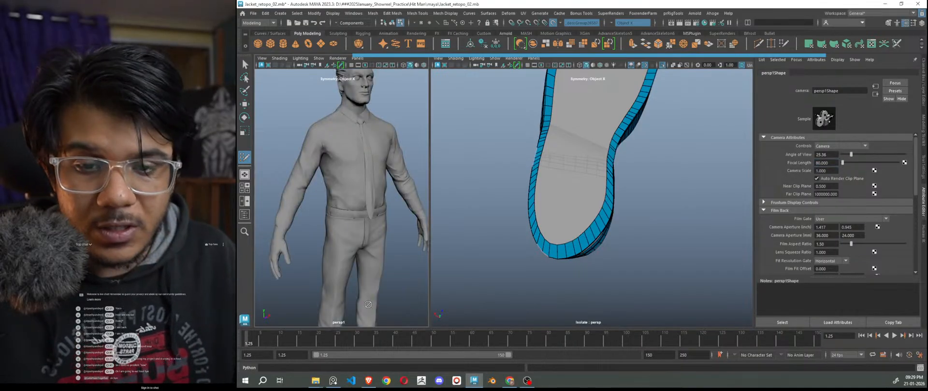
{"action": "scroll", "coordinate": [386, 238], "scroll_direction": "down", "scroll_amount": 5}
{"action": "scroll", "coordinate": [372, 242], "scroll_direction": "up", "scroll_amount": 8}
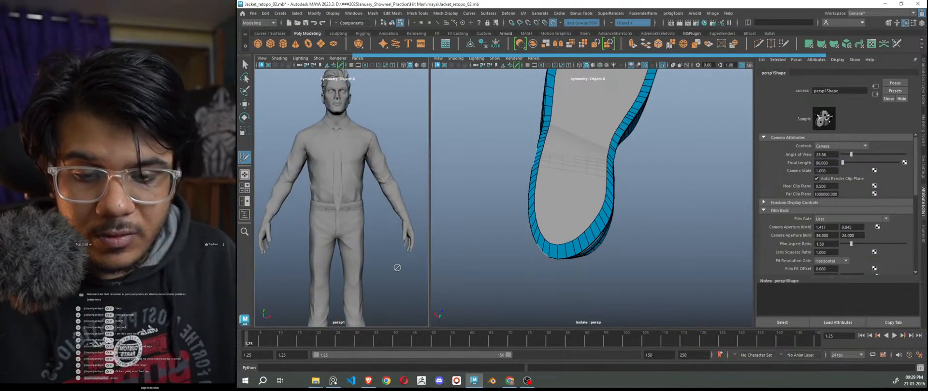
{"action": "left_click_drag", "start_coordinate": [368, 273], "coordinate": [366, 214], "text": "alt"}
{"action": "right_click_drag", "start_coordinate": [366, 214], "coordinate": [299, 202], "text": "alt"}
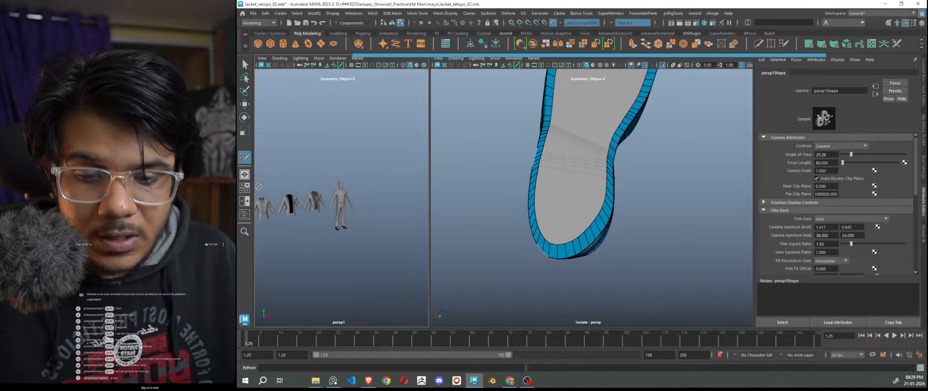
{"action": "scroll", "coordinate": [355, 242], "scroll_direction": "up", "scroll_amount": 3}
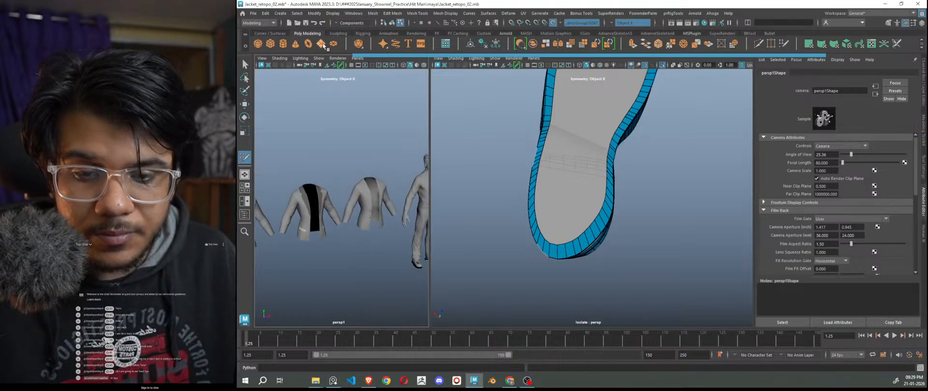
Step: Change the persp1 view's lighting option and examine the character from the front, the back and below the shoes
{"action": "left_click", "coordinate": [300, 58]}
{"action": "left_click", "coordinate": [313, 109]}
{"action": "middle_click_drag", "start_coordinate": [356, 237], "coordinate": [280, 236], "text": "alt"}
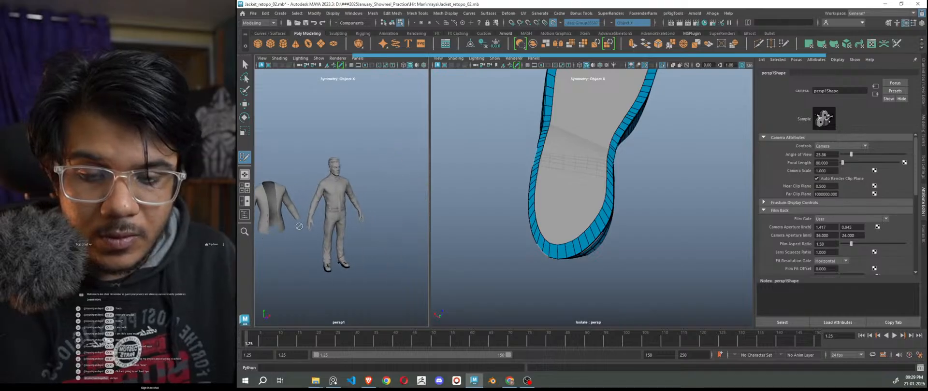
{"action": "right_click_drag", "start_coordinate": [330, 212], "coordinate": [382, 271], "text": "alt"}
{"action": "middle_click_drag", "start_coordinate": [381, 271], "coordinate": [372, 169], "text": "alt"}
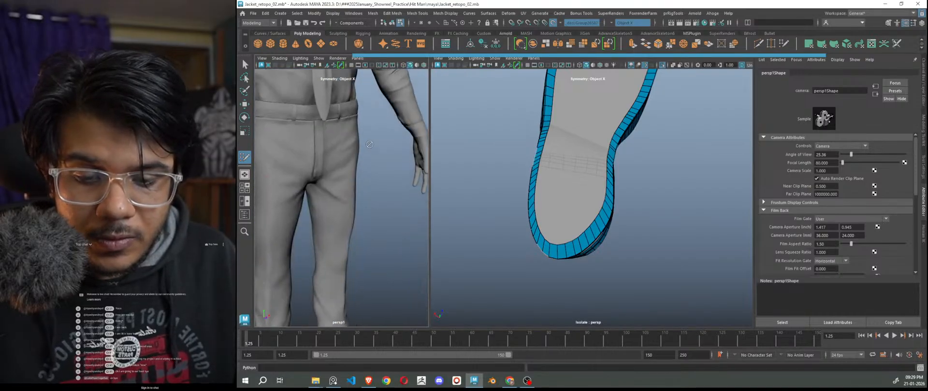
{"action": "right_click_drag", "start_coordinate": [372, 169], "coordinate": [362, 220], "text": "alt"}
{"action": "left_click_drag", "start_coordinate": [348, 252], "coordinate": [436, 278], "text": "alt"}
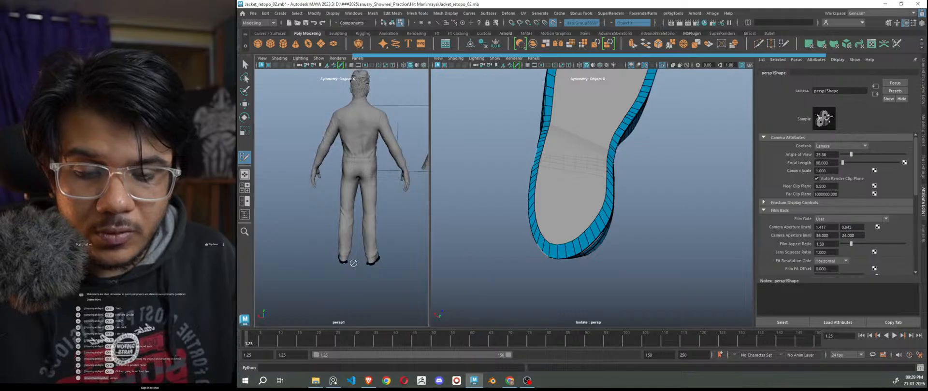
{"action": "middle_click_drag", "start_coordinate": [355, 266], "coordinate": [341, 220], "text": "alt"}
{"action": "right_click_drag", "start_coordinate": [341, 220], "coordinate": [394, 293], "text": "alt"}
{"action": "middle_click_drag", "start_coordinate": [385, 274], "coordinate": [381, 249], "text": "alt"}
{"action": "mouse_move", "coordinate": [380, 248]}
{"action": "left_mouse_down", "text": "alt"}
{"action": "mouse_move", "coordinate": [364, 269]}
{"action": "mouse_move", "coordinate": [366, 288]}
{"action": "left_mouse_up", "text": "alt"}
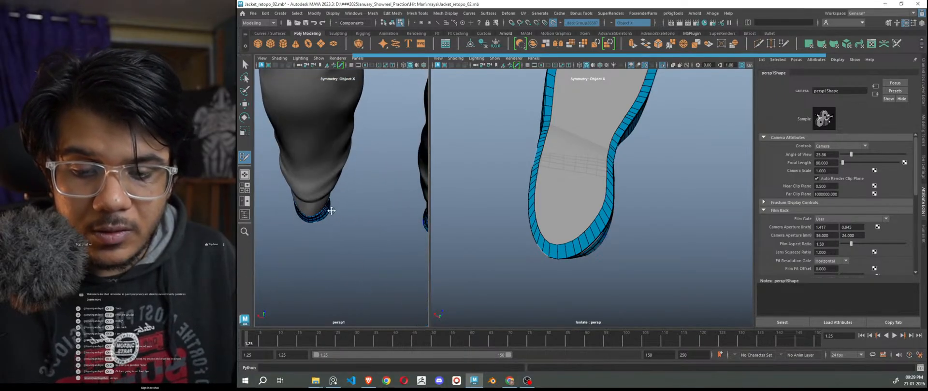
Step: Fill a row of quads along the inside of the border at the heel underside's rear curve
{"action": "left_click_drag", "start_coordinate": [645, 267], "coordinate": [545, 240], "text": "alt"}
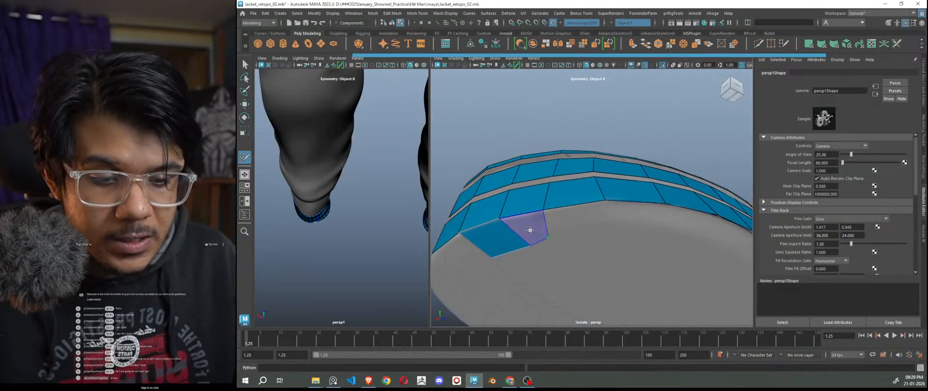
{"action": "left_click", "coordinate": [531, 231], "text": "shift"}
{"action": "left_click", "coordinate": [581, 217], "text": "shift"}
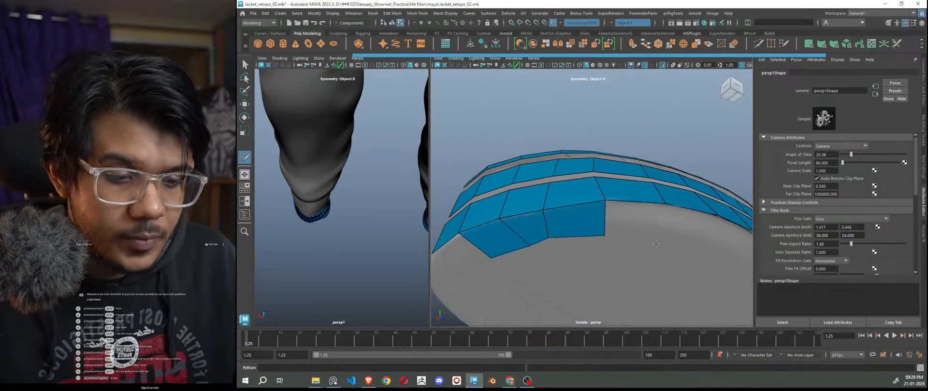
{"action": "left_click_drag", "start_coordinate": [653, 246], "coordinate": [636, 259], "text": "alt"}
{"action": "left_click", "coordinate": [577, 206], "text": "shift"}
{"action": "left_click_drag", "start_coordinate": [629, 205], "coordinate": [587, 219], "text": "alt"}
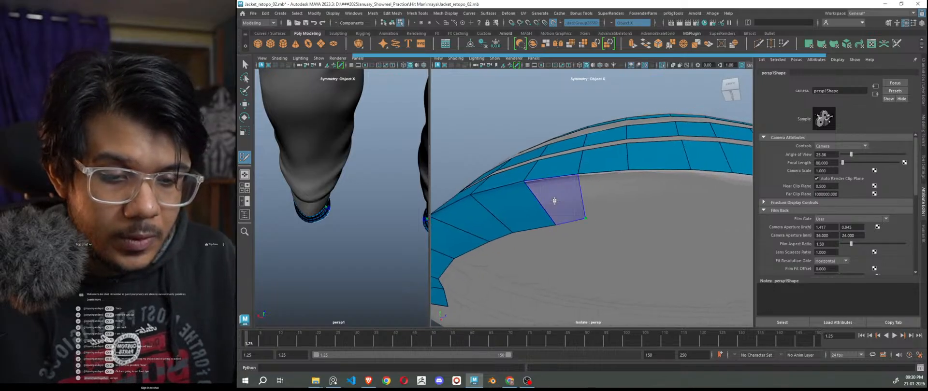
Step: Continue the inner row of quads from the heel's rear curve along the side border towards the front strip
{"action": "left_click", "coordinate": [556, 199], "text": "shift"}
{"action": "left_click", "coordinate": [612, 199], "text": "shift"}
{"action": "left_click", "coordinate": [686, 222]}
{"action": "left_click", "coordinate": [662, 205], "text": "shift"}
{"action": "left_click_drag", "start_coordinate": [659, 261], "coordinate": [553, 246], "text": "alt"}
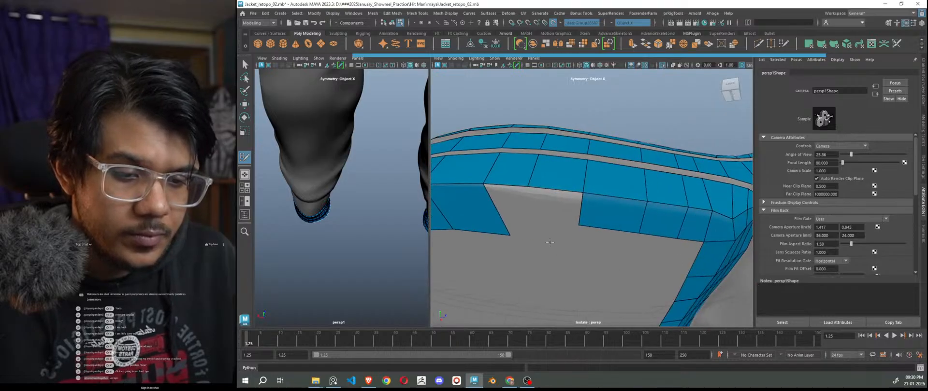
Step: Close the remaining gap in the side border's inner row with two quads and adjust its inner edge vertices
{"action": "left_click", "coordinate": [533, 232]}
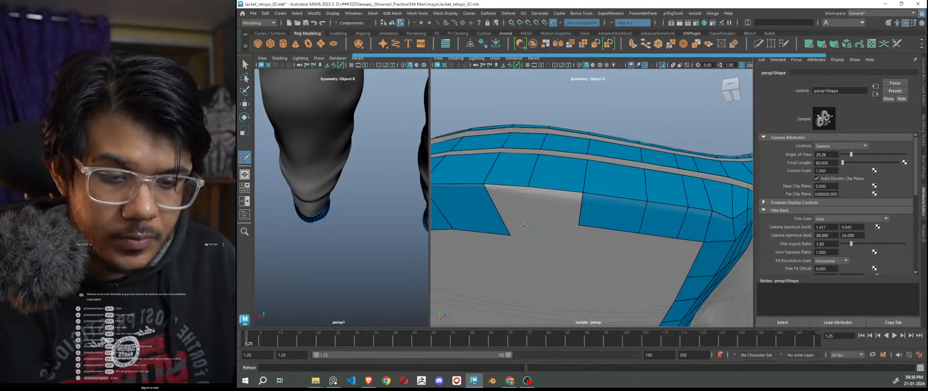
{"action": "left_click", "coordinate": [563, 220], "text": "shift"}
{"action": "left_click", "coordinate": [510, 237], "text": "shift"}
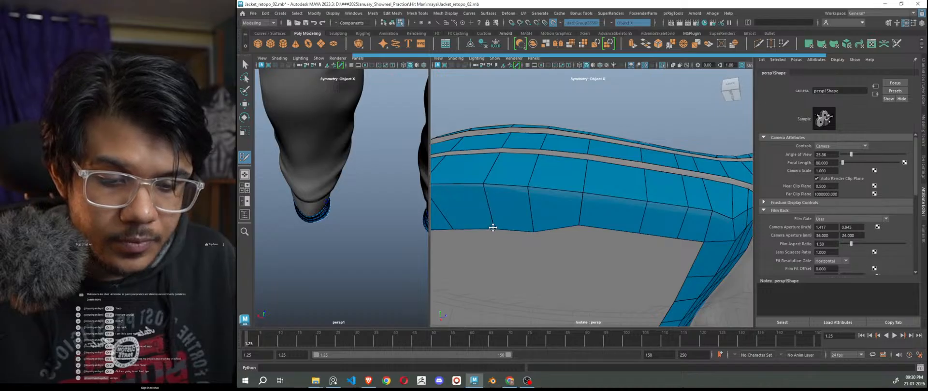
{"action": "left_click_drag", "start_coordinate": [532, 233], "coordinate": [529, 223]}
Step: Relax the inner edge of the new quad row and check its flow around the heel's underside
{"action": "scroll", "coordinate": [551, 269], "scroll_direction": "down", "scroll_amount": 8}
{"action": "left_click_drag", "start_coordinate": [553, 273], "coordinate": [565, 242], "text": "alt"}
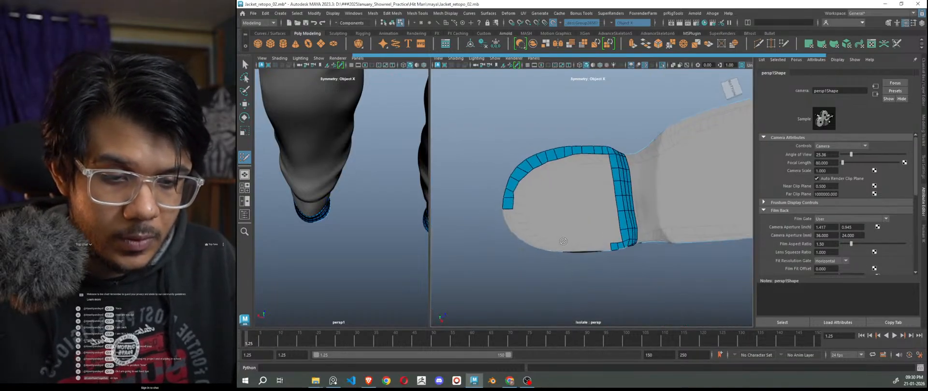
{"action": "scroll", "coordinate": [564, 241], "scroll_direction": "up", "scroll_amount": 10}
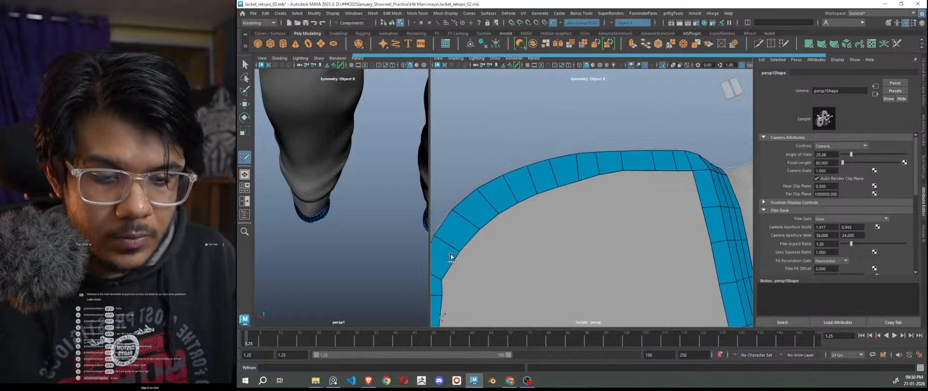
{"action": "scroll", "coordinate": [514, 283], "scroll_direction": "down", "scroll_amount": 4}
{"action": "left_click_drag", "start_coordinate": [594, 274], "coordinate": [669, 270], "text": "alt"}
{"action": "scroll", "coordinate": [620, 222], "scroll_direction": "up", "scroll_amount": 4}
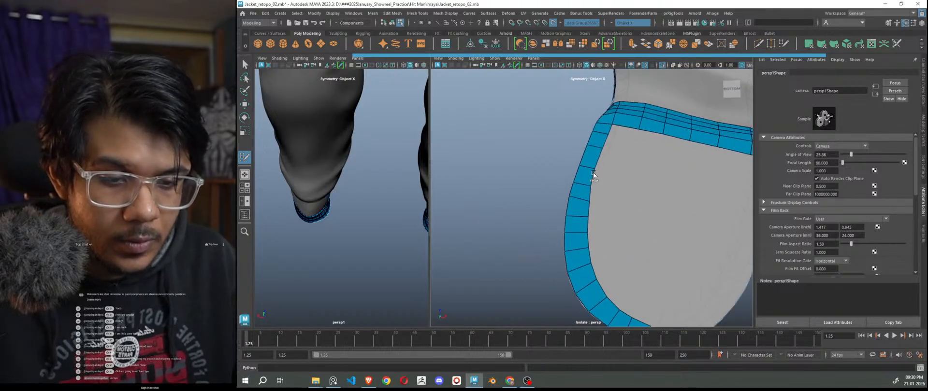
{"action": "scroll", "coordinate": [670, 259], "scroll_direction": "down", "scroll_amount": 5}
{"action": "left_click_drag", "start_coordinate": [675, 266], "coordinate": [605, 235], "text": "alt"}
{"action": "scroll", "coordinate": [638, 248], "scroll_direction": "up", "scroll_amount": 6}
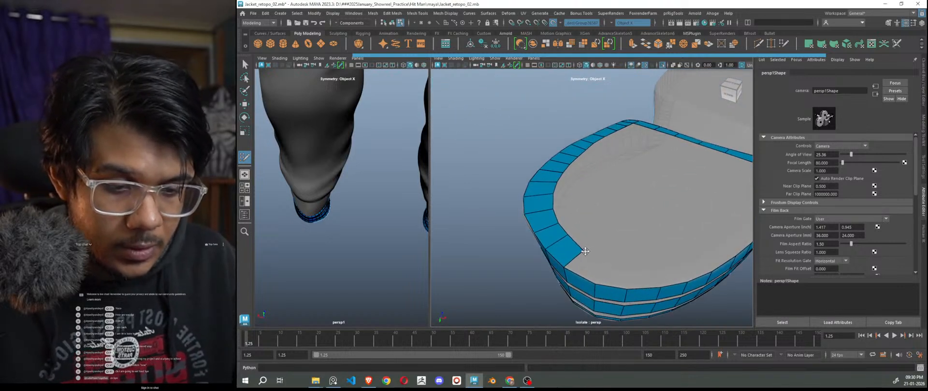
Step: Extrude a quad inward from the open border at the heel underside's rear curve and bridge it to the existing inner row
{"action": "left_click_drag", "start_coordinate": [623, 287], "coordinate": [625, 263]}
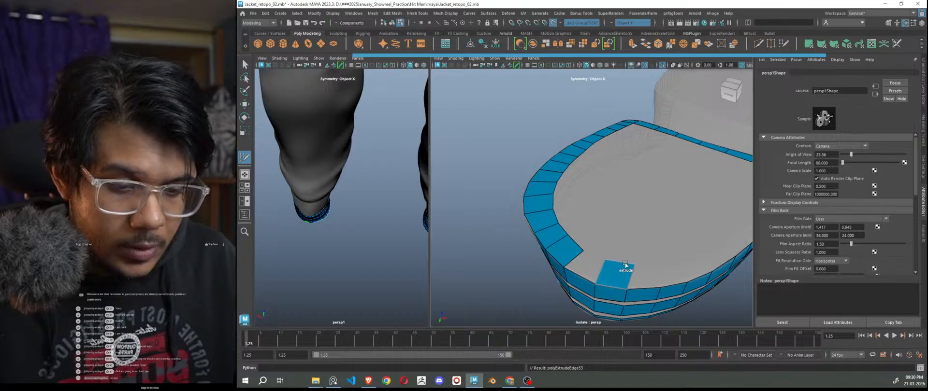
{"action": "left_click", "coordinate": [591, 268], "text": "shift"}
{"action": "left_click_drag", "start_coordinate": [619, 313], "coordinate": [625, 292], "text": "alt"}
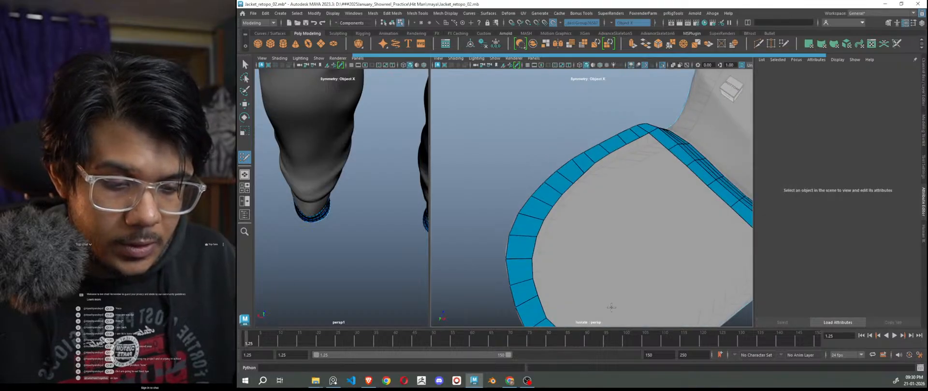
{"action": "middle_click_drag", "start_coordinate": [625, 292], "coordinate": [611, 246], "text": "alt"}
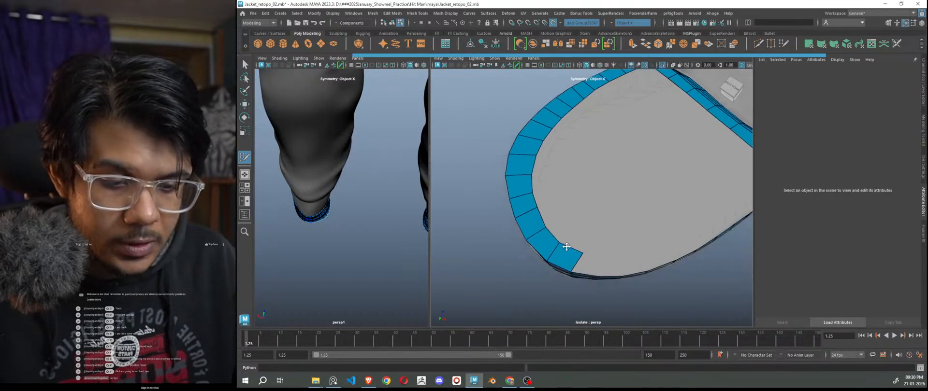
{"action": "scroll", "coordinate": [598, 263], "scroll_direction": "down", "scroll_amount": 5}
{"action": "left_click_drag", "start_coordinate": [598, 263], "coordinate": [622, 303], "text": "alt"}
{"action": "left_click_drag", "start_coordinate": [610, 254], "coordinate": [607, 242]}
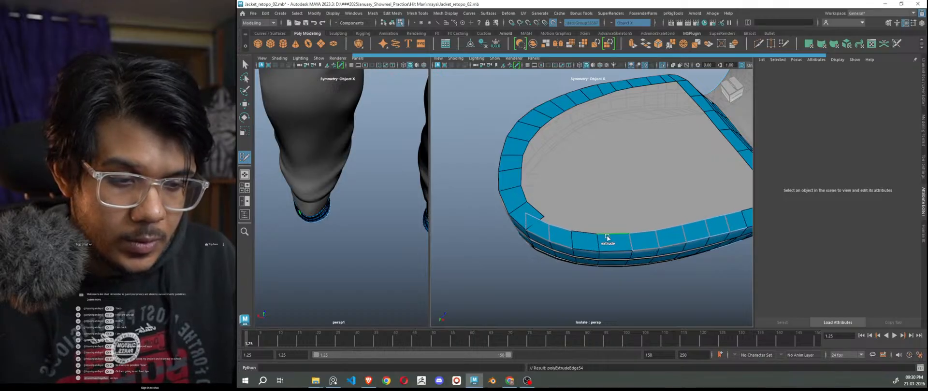
{"action": "scroll", "coordinate": [613, 271], "scroll_direction": "down", "scroll_amount": 5}
{"action": "left_click_drag", "start_coordinate": [617, 282], "coordinate": [607, 285], "text": "alt"}
{"action": "key", "text": "ctrl+z"}
{"action": "scroll", "coordinate": [607, 284], "scroll_direction": "up", "scroll_amount": 5}
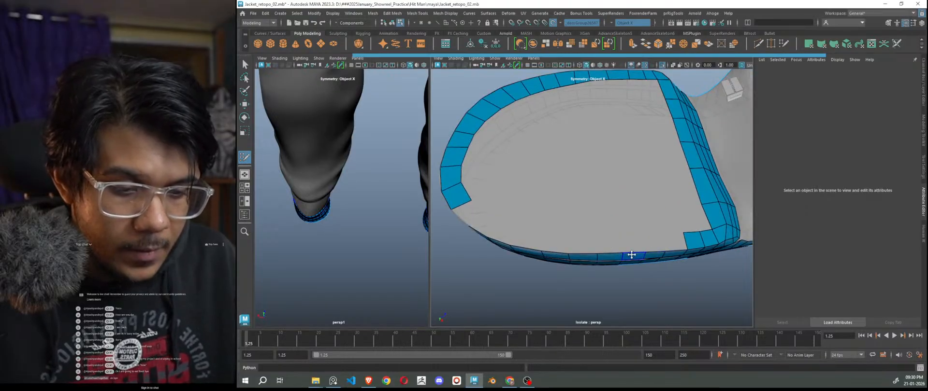
Step: Fill the remaining gap in the inner row between the rear curve and the front strip with quads along the open side border
{"action": "left_click_drag", "start_coordinate": [632, 256], "coordinate": [630, 242]}
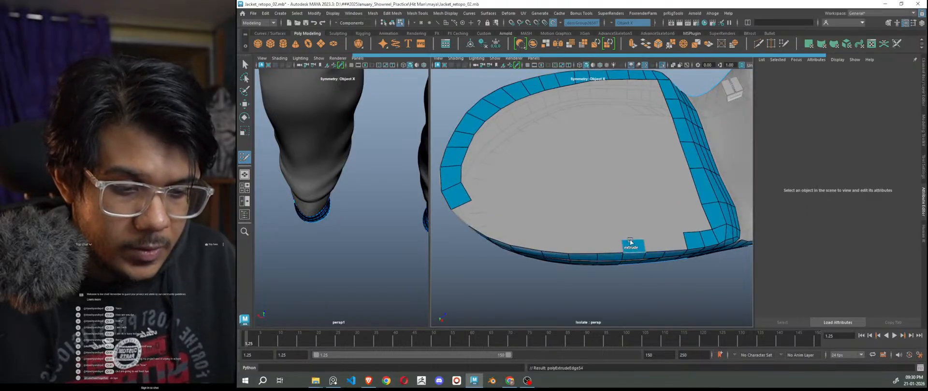
{"action": "left_click", "coordinate": [657, 242], "text": "shift"}
{"action": "left_click", "coordinate": [674, 243], "text": "shift"}
{"action": "left_click_drag", "start_coordinate": [564, 289], "coordinate": [591, 283], "text": "alt"}
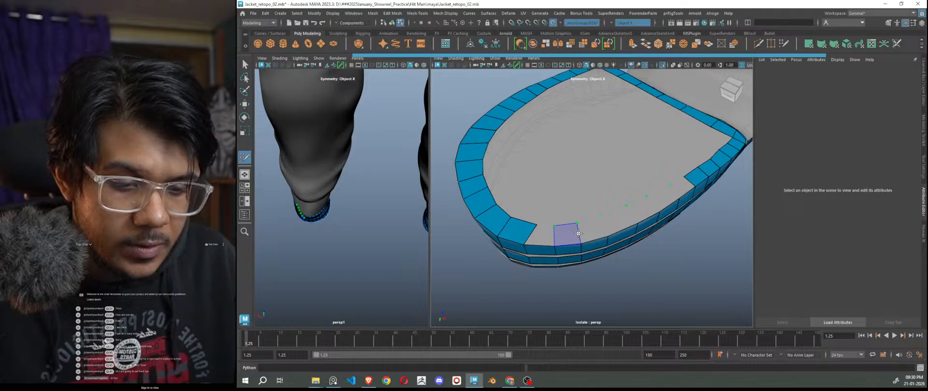
{"action": "left_click_drag", "start_coordinate": [541, 235], "coordinate": [669, 198], "text": "shift"}
{"action": "left_click", "coordinate": [683, 192], "text": "shift"}
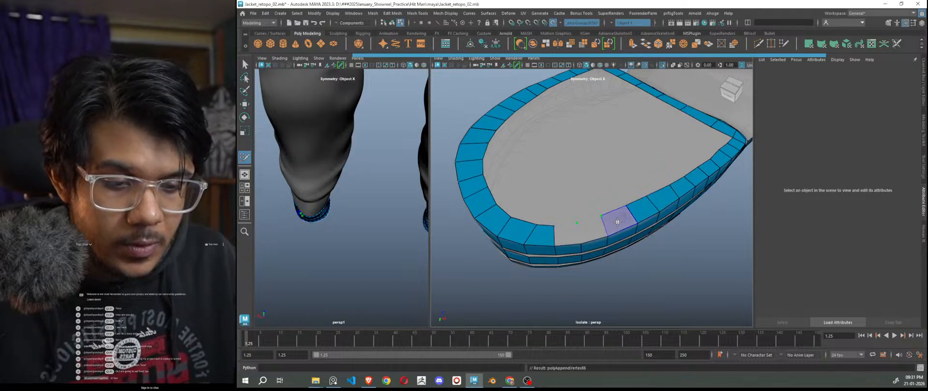
{"action": "left_click", "coordinate": [560, 260], "text": "shift"}
{"action": "left_click", "coordinate": [592, 231], "text": "shift"}
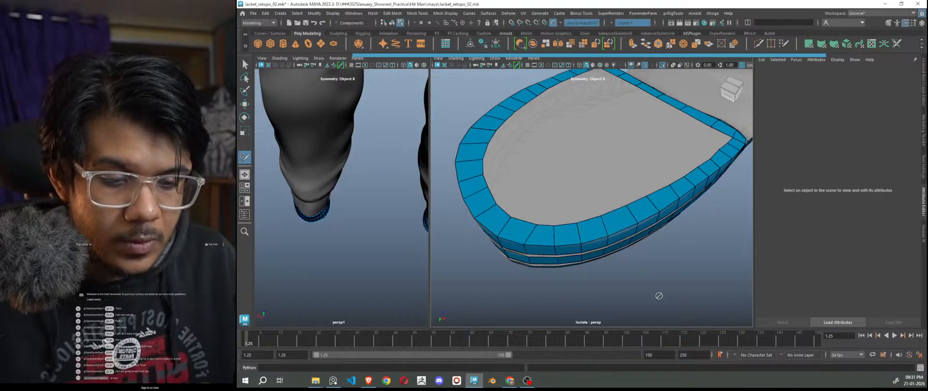
Step: Examine the closed inner quad row around the heel's underside, comparing the rear curve with the front strip
{"action": "scroll", "coordinate": [642, 260], "scroll_direction": "down", "scroll_amount": 5}
{"action": "left_click_drag", "start_coordinate": [641, 260], "coordinate": [589, 296], "text": "alt"}
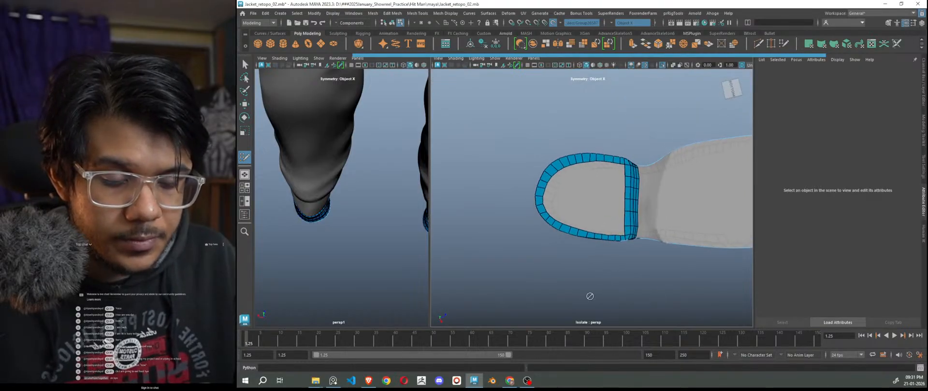
{"action": "scroll", "coordinate": [558, 211], "scroll_direction": "up", "scroll_amount": 3}
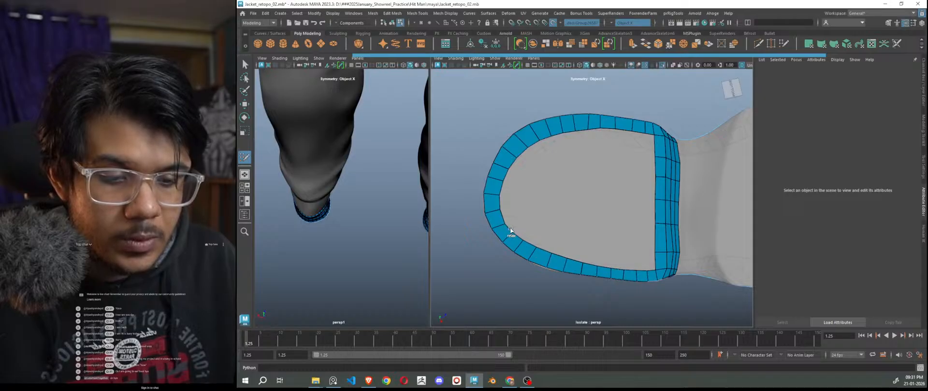
{"action": "scroll", "coordinate": [633, 268], "scroll_direction": "down", "scroll_amount": 3}
{"action": "scroll", "coordinate": [632, 268], "scroll_direction": "up", "scroll_amount": 3}
{"action": "left_click_drag", "start_coordinate": [632, 268], "coordinate": [680, 225], "text": "alt"}
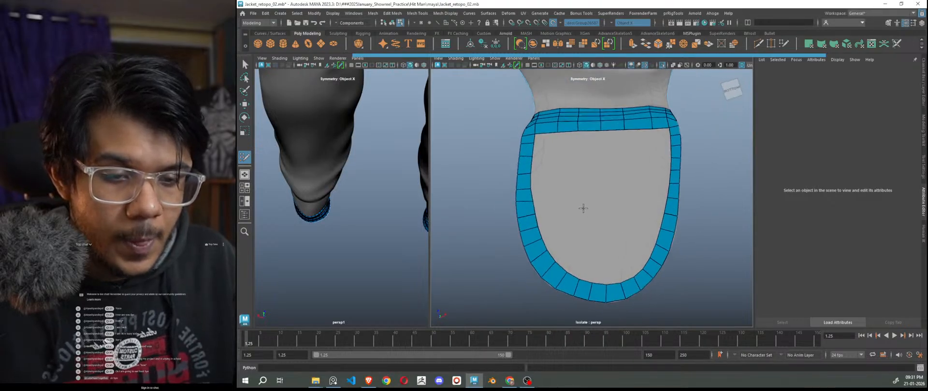
{"action": "scroll", "coordinate": [586, 250], "scroll_direction": "up", "scroll_amount": 4}
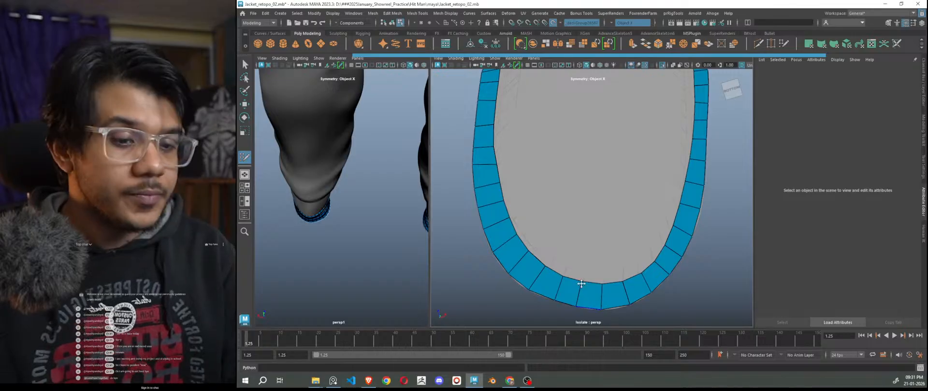
Step: Bridge two parallel central strips across the heel's underside from the front strip to the middle of the rear curve
{"action": "scroll", "coordinate": [590, 265], "scroll_direction": "down", "scroll_amount": 2}
{"action": "scroll", "coordinate": [588, 218], "scroll_direction": "up", "scroll_amount": 2}
{"action": "middle_click_drag", "start_coordinate": [588, 218], "coordinate": [591, 266], "text": "alt"}
{"action": "left_click_drag", "start_coordinate": [586, 136], "coordinate": [589, 306]}
{"action": "scroll", "coordinate": [590, 273], "scroll_direction": "down", "scroll_amount": 3}
{"action": "middle_click_drag", "start_coordinate": [588, 266], "coordinate": [585, 243], "text": "alt"}
{"action": "scroll", "coordinate": [585, 245], "scroll_direction": "up", "scroll_amount": 3}
{"action": "left_click_drag", "start_coordinate": [579, 236], "coordinate": [583, 284]}
{"action": "scroll", "coordinate": [596, 263], "scroll_direction": "down", "scroll_amount": 4}
{"action": "scroll", "coordinate": [605, 171], "scroll_direction": "up", "scroll_amount": 2}
{"action": "left_click_drag", "start_coordinate": [597, 112], "coordinate": [603, 257]}
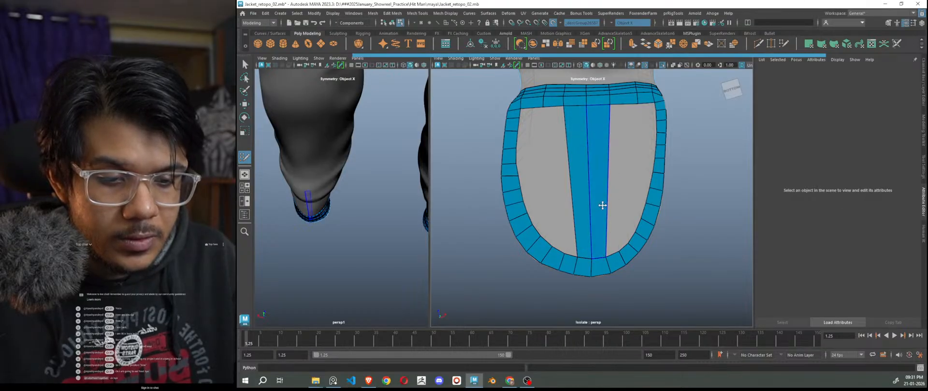
Step: Insert two edge loops across the central strips near the rear curve and fill quads from them to both side borders
{"action": "scroll", "coordinate": [604, 239], "scroll_direction": "up", "scroll_amount": 4}
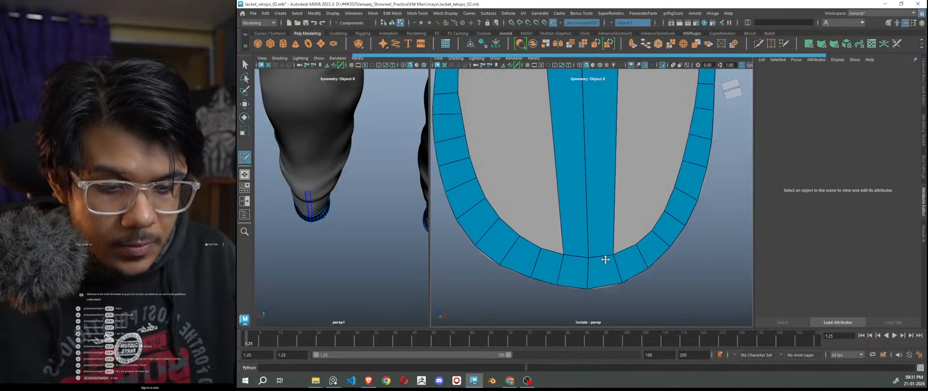
{"action": "left_click", "coordinate": [601, 230], "text": "ctrl"}
{"action": "left_click", "coordinate": [548, 243], "text": "shift"}
{"action": "left_click", "coordinate": [627, 241], "text": "shift"}
{"action": "left_click", "coordinate": [563, 203], "text": "ctrl"}
{"action": "left_click", "coordinate": [526, 225], "text": "shift"}
{"action": "left_click", "coordinate": [633, 221], "text": "shift"}
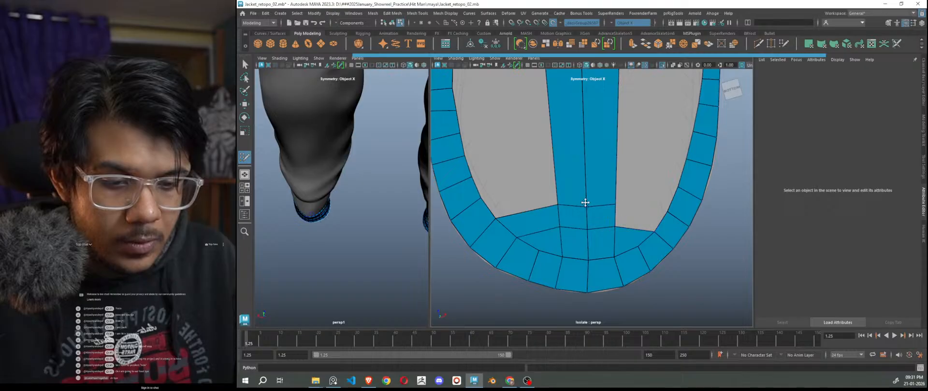
Step: Add three more cross rows towards the front by inserting edge loops in the central strips and filling quads on both sides
{"action": "left_click", "coordinate": [543, 194], "text": "ctrl"}
{"action": "left_click", "coordinate": [522, 198], "text": "shift"}
{"action": "left_click", "coordinate": [555, 159], "text": "ctrl"}
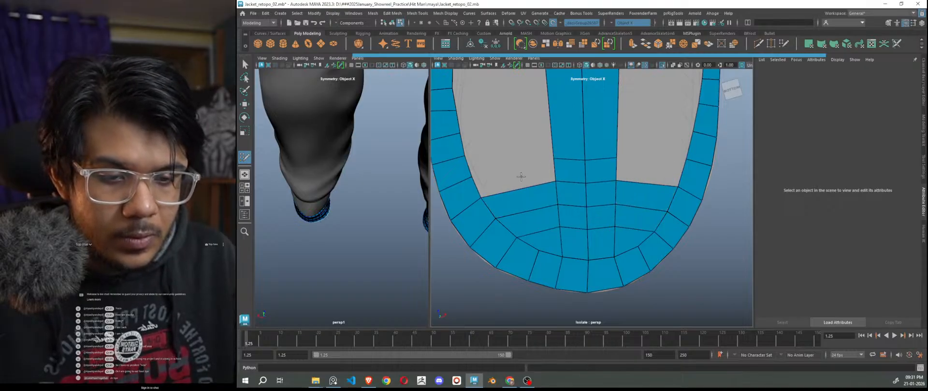
{"action": "left_click", "coordinate": [514, 174], "text": "shift"}
{"action": "left_click", "coordinate": [646, 170], "text": "shift"}
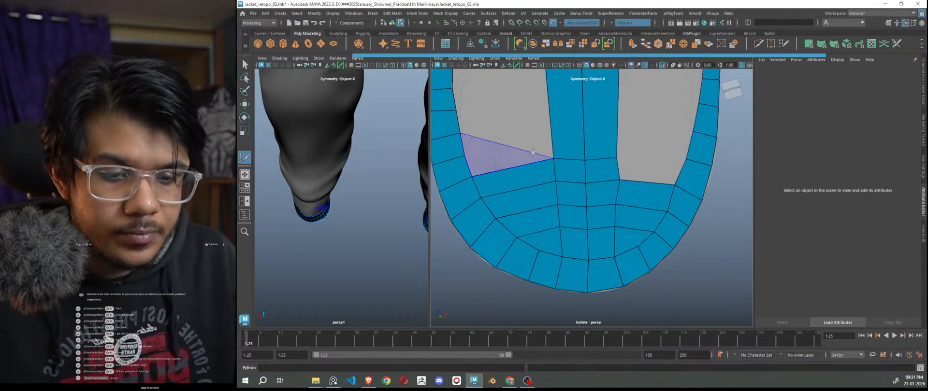
{"action": "left_click", "coordinate": [553, 139], "text": "ctrl"}
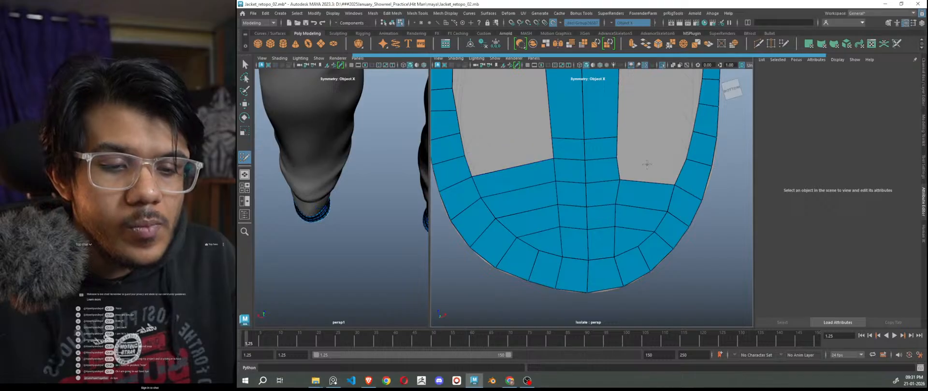
{"action": "left_click", "coordinate": [649, 168], "text": "shift"}
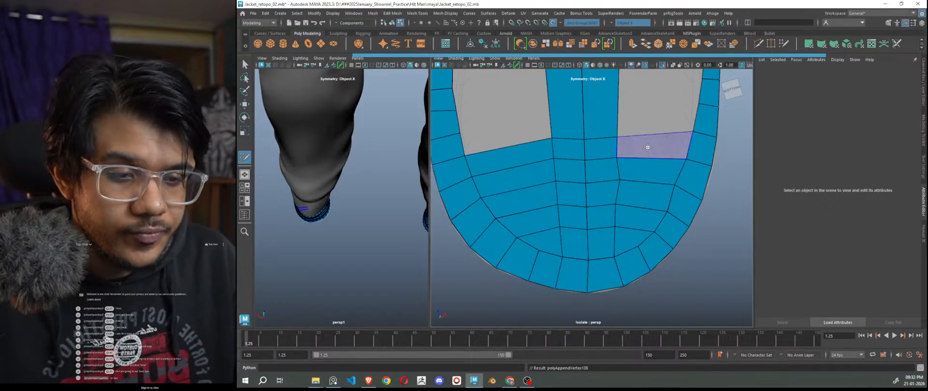
Step: Relax the filled rear quads, then widen the central strips and even out their front cross edge by repositioning its vertices
{"action": "scroll", "coordinate": [629, 213], "scroll_direction": "down", "scroll_amount": 5}
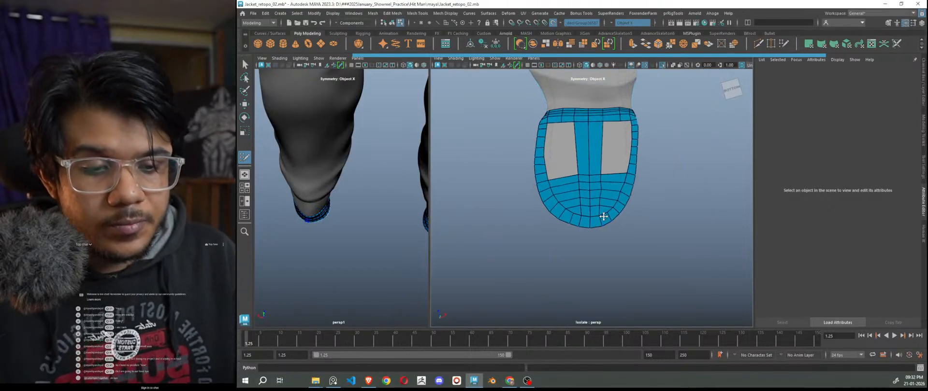
{"action": "scroll", "coordinate": [605, 219], "scroll_direction": "up", "scroll_amount": 5}
{"action": "mouse_move", "coordinate": [594, 205]}
{"action": "left_mouse_down", "text": "shift"}
{"action": "mouse_move", "coordinate": [580, 198]}
{"action": "mouse_move", "coordinate": [581, 209]}
{"action": "mouse_move", "coordinate": [592, 154]}
{"action": "mouse_move", "coordinate": [564, 156]}
{"action": "left_mouse_up", "text": "shift"}
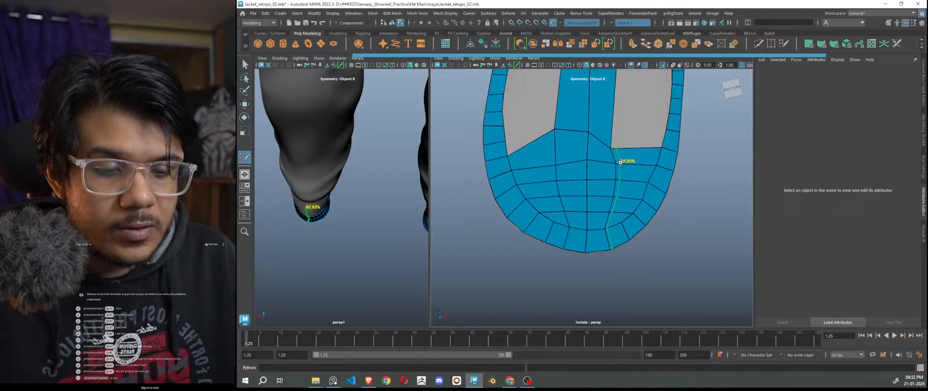
{"action": "key", "text": "ctrl+z"}
{"action": "scroll", "coordinate": [628, 207], "scroll_direction": "up", "scroll_amount": 3}
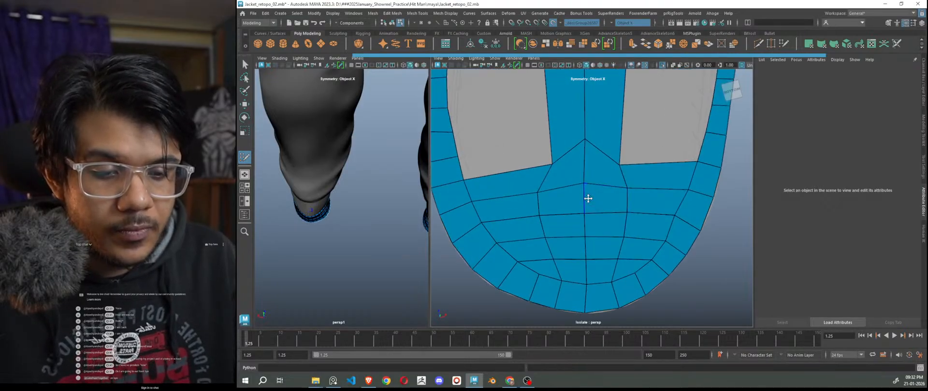
{"action": "left_click_drag", "start_coordinate": [551, 163], "coordinate": [533, 158]}
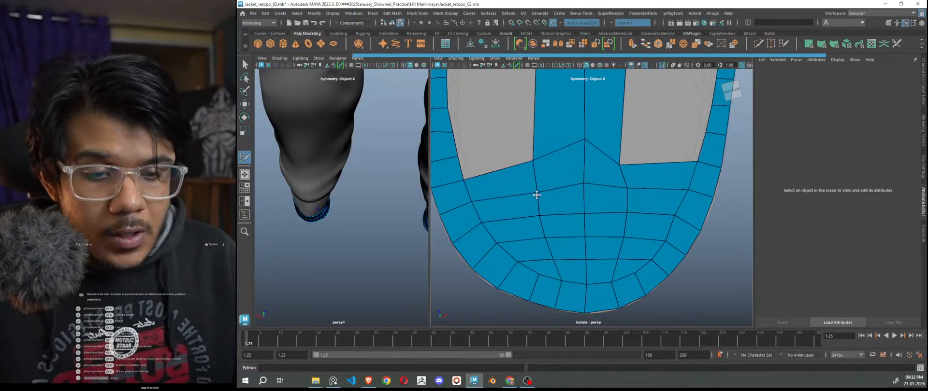
{"action": "left_click_drag", "start_coordinate": [621, 165], "coordinate": [632, 155]}
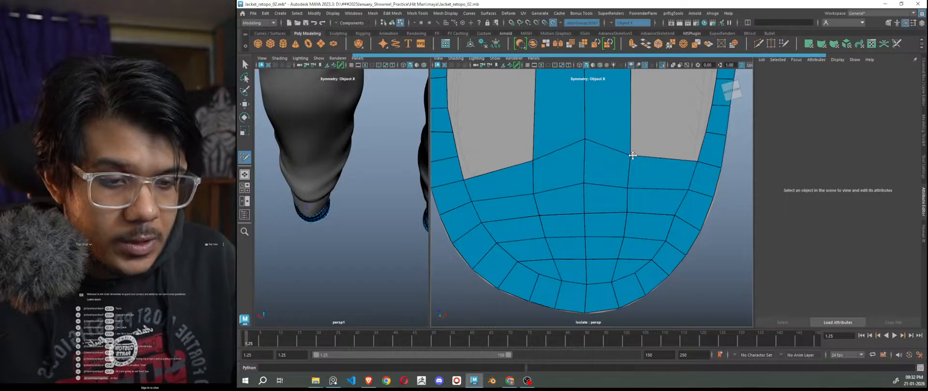
{"action": "scroll", "coordinate": [628, 186], "scroll_direction": "down", "scroll_amount": 4}
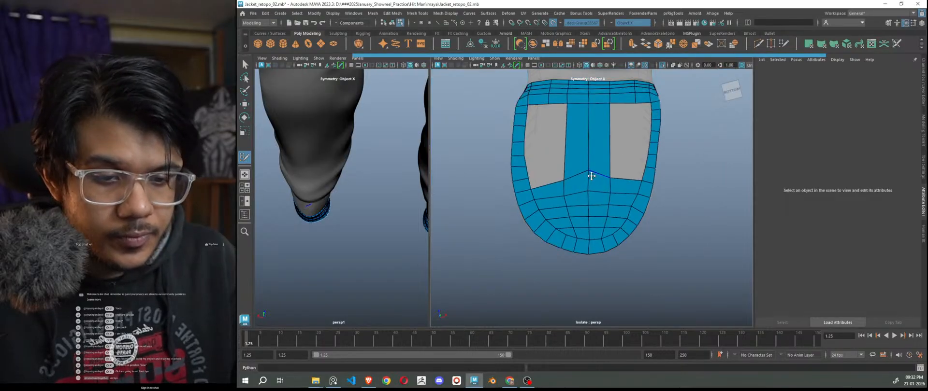
{"action": "scroll", "coordinate": [597, 177], "scroll_direction": "up", "scroll_amount": 2}
{"action": "left_click_drag", "start_coordinate": [587, 159], "coordinate": [587, 167]}
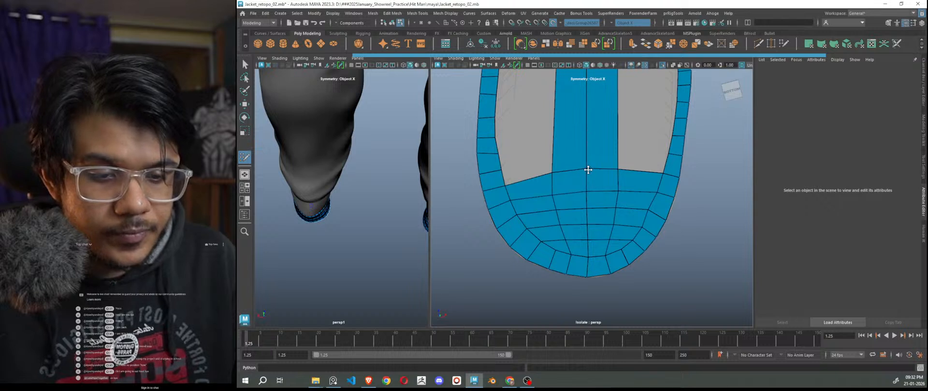
Step: Add four more cross rows of quads between the central strips and both side borders, and relax the strips' lengthwise edges
{"action": "left_click", "coordinate": [556, 153], "text": "ctrl"}
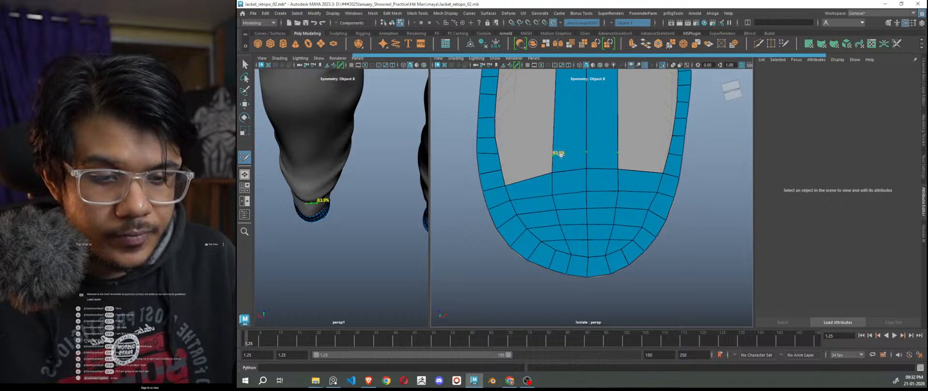
{"action": "left_click", "coordinate": [626, 160], "text": "shift"}
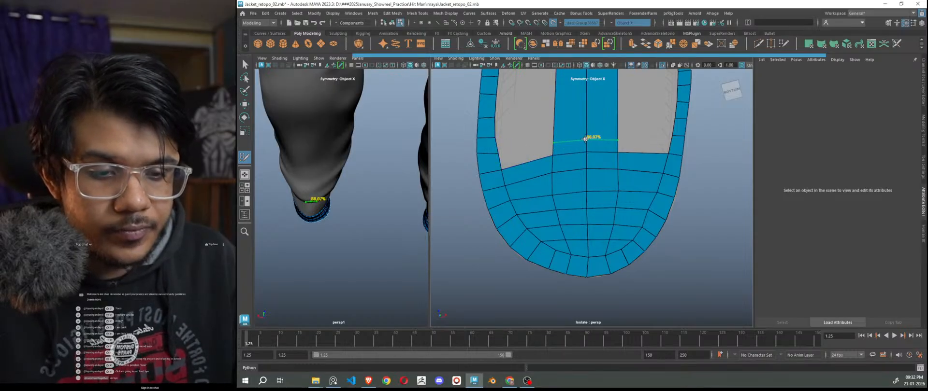
{"action": "left_click", "coordinate": [539, 156], "text": "shift"}
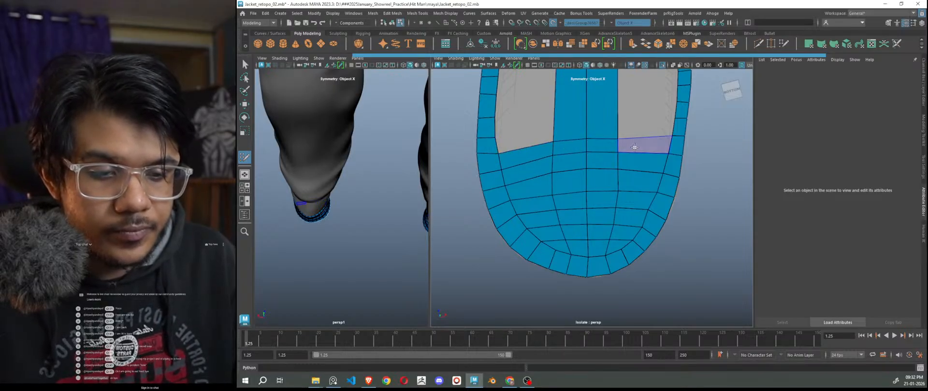
{"action": "left_click", "coordinate": [554, 121], "text": "ctrl"}
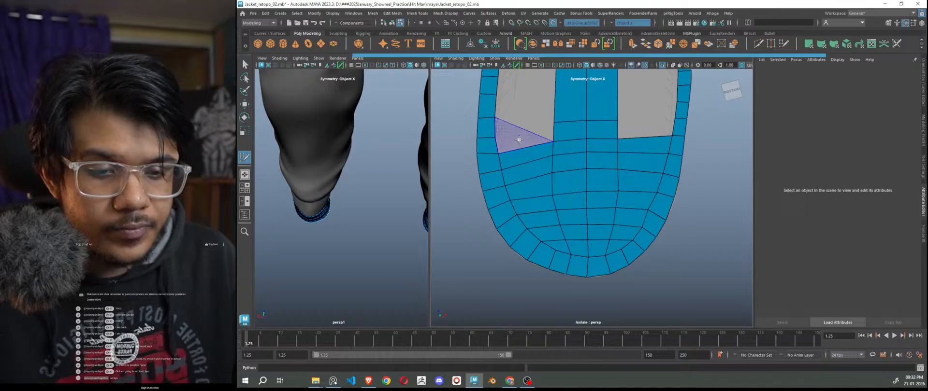
{"action": "left_click", "coordinate": [526, 131], "text": "shift"}
{"action": "left_click", "coordinate": [638, 130], "text": "shift"}
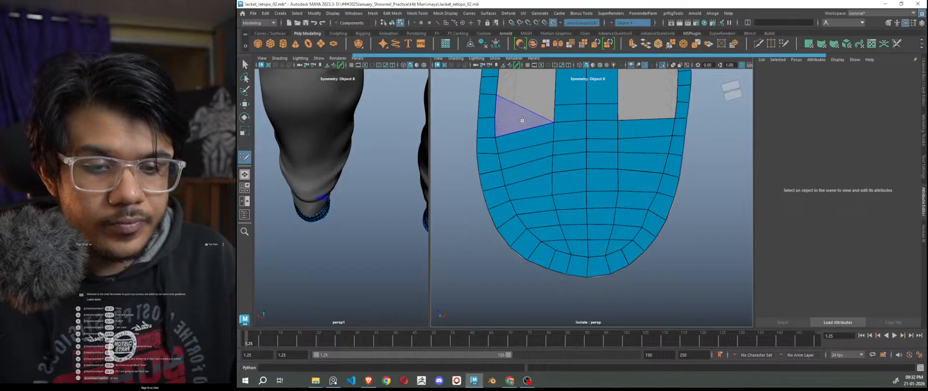
{"action": "left_click", "coordinate": [522, 121], "text": "shift"}
{"action": "left_click", "coordinate": [642, 112], "text": "shift"}
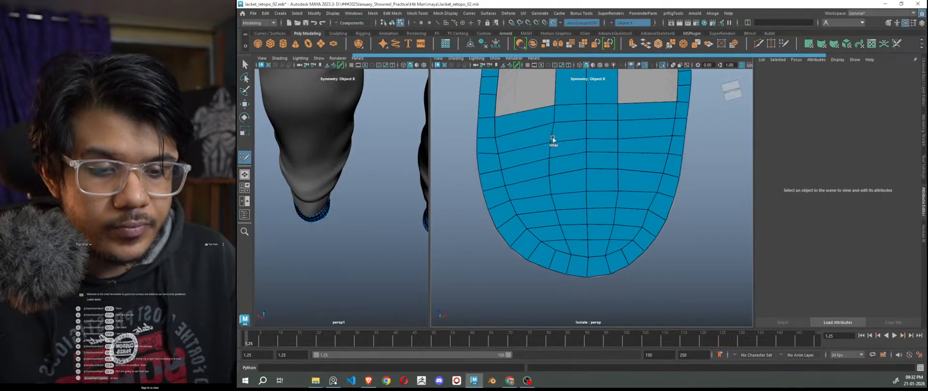
{"action": "left_click_drag", "start_coordinate": [555, 131], "coordinate": [561, 209], "text": "shift"}
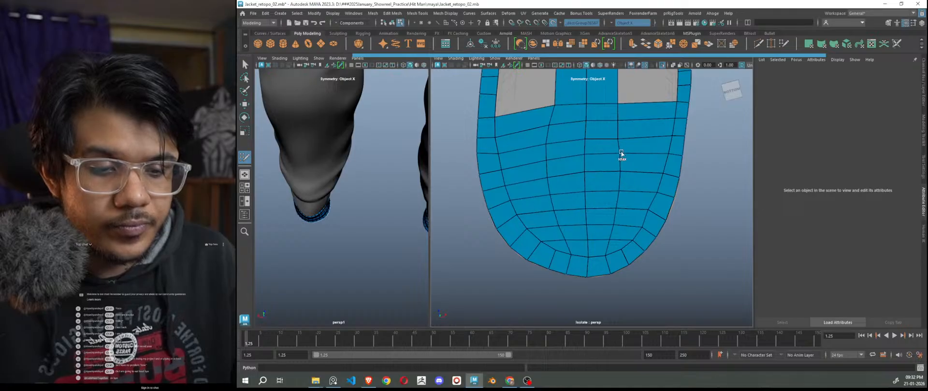
{"action": "mouse_move", "coordinate": [609, 213]}
{"action": "left_mouse_down", "text": "shift"}
{"action": "mouse_move", "coordinate": [611, 140]}
{"action": "mouse_move", "coordinate": [606, 183]}
{"action": "mouse_move", "coordinate": [550, 154]}
{"action": "mouse_move", "coordinate": [555, 128]}
{"action": "mouse_move", "coordinate": [586, 191]}
{"action": "mouse_move", "coordinate": [586, 169]}
{"action": "mouse_move", "coordinate": [609, 137]}
{"action": "mouse_move", "coordinate": [563, 143]}
{"action": "mouse_move", "coordinate": [555, 198]}
{"action": "mouse_move", "coordinate": [544, 149]}
{"action": "left_mouse_up", "text": "shift"}
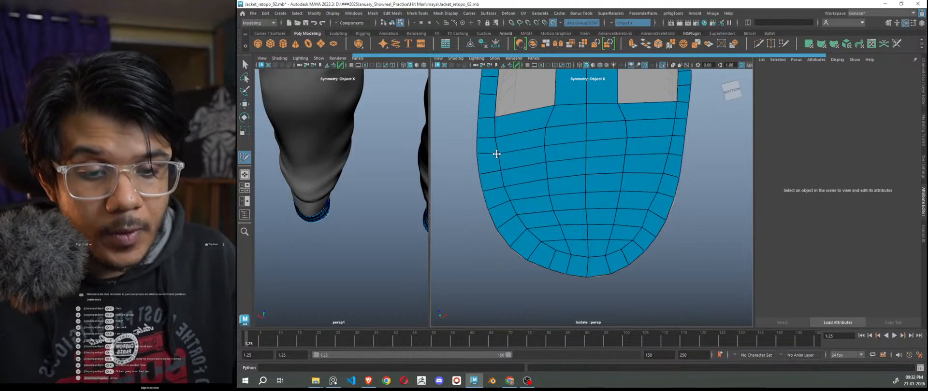
Step: Insert lengthwise edge loops through the heel underside's side rows and fill the inner front quads beside the central strips
{"action": "scroll", "coordinate": [582, 240], "scroll_direction": "down", "scroll_amount": 6}
{"action": "left_click_drag", "start_coordinate": [654, 213], "coordinate": [663, 220], "text": "alt"}
{"action": "right_click_drag", "start_coordinate": [662, 220], "coordinate": [683, 239], "text": "alt"}
{"action": "middle_click_drag", "start_coordinate": [684, 239], "coordinate": [687, 284], "text": "alt"}
{"action": "right_click_drag", "start_coordinate": [676, 242], "coordinate": [689, 255], "text": "alt"}
{"action": "left_click", "coordinate": [533, 199], "text": "ctrl"}
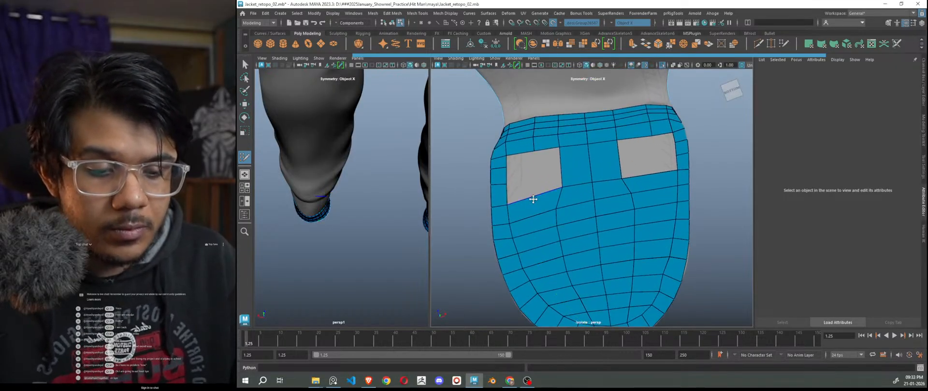
{"action": "scroll", "coordinate": [539, 210], "scroll_direction": "down", "scroll_amount": 3}
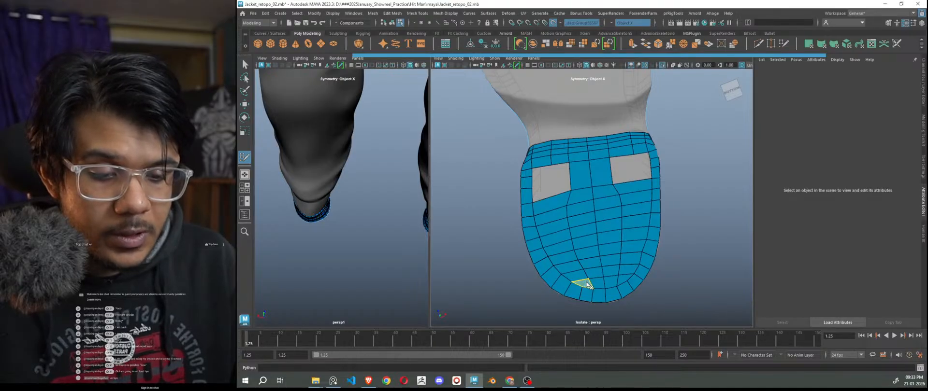
{"action": "scroll", "coordinate": [560, 265], "scroll_direction": "up", "scroll_amount": 2}
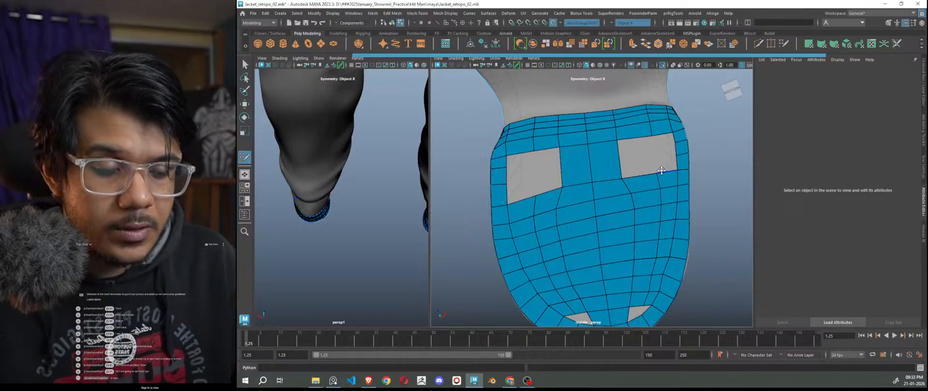
{"action": "left_click", "coordinate": [636, 157], "text": "shift"}
{"action": "left_click", "coordinate": [548, 171], "text": "shift"}
Step: Insert cross edge loops through the heel underside's front strips and fill the remaining front openings on both sides with quads
{"action": "scroll", "coordinate": [547, 179], "scroll_direction": "up", "scroll_amount": 3}
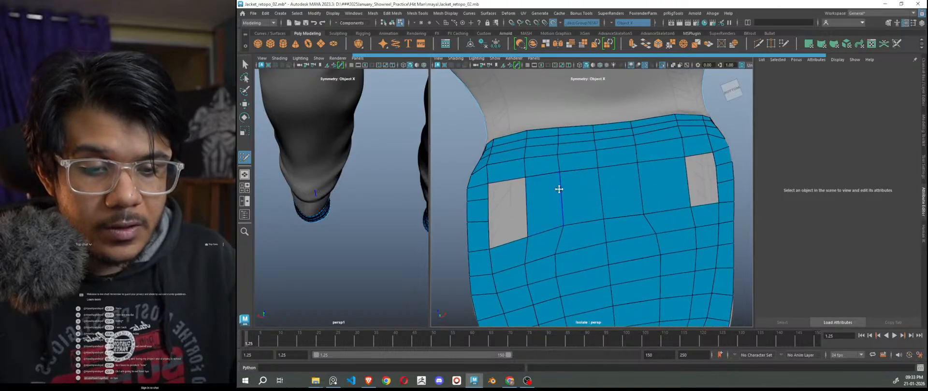
{"action": "left_click", "coordinate": [561, 203], "text": "ctrl"}
{"action": "left_click", "coordinate": [506, 189], "text": "shift"}
{"action": "left_click", "coordinate": [508, 210], "text": "shift"}
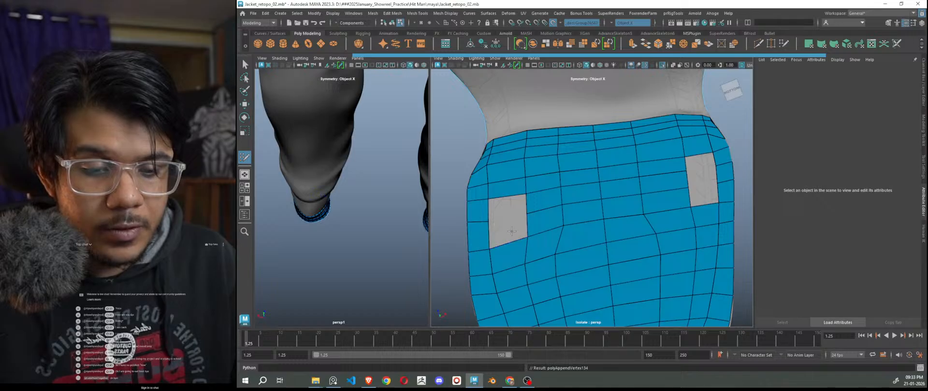
{"action": "left_click", "coordinate": [508, 231], "text": "shift"}
{"action": "left_click", "coordinate": [699, 165], "text": "shift"}
{"action": "left_click", "coordinate": [701, 177], "text": "shift"}
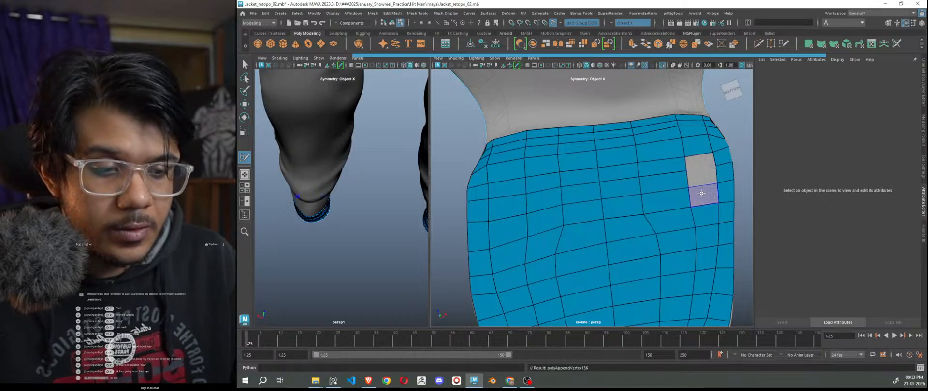
{"action": "left_click", "coordinate": [702, 203], "text": "shift"}
Step: Fill the two small gaps at the heel's rear curve, between the inner rows and the border row
{"action": "right_click_drag", "start_coordinate": [692, 242], "coordinate": [641, 254], "text": "alt"}
{"action": "middle_click_drag", "start_coordinate": [631, 247], "coordinate": [627, 188], "text": "alt"}
{"action": "right_click_drag", "start_coordinate": [636, 239], "coordinate": [745, 291], "text": "alt"}
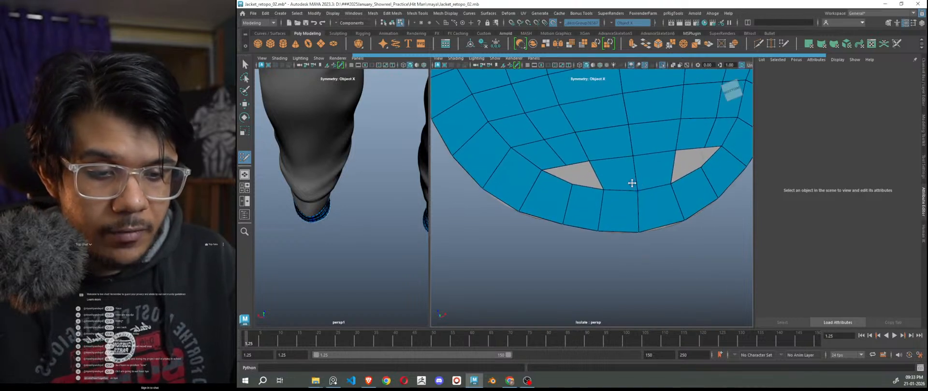
{"action": "left_click", "coordinate": [586, 176], "text": "shift"}
{"action": "left_click", "coordinate": [693, 161]}
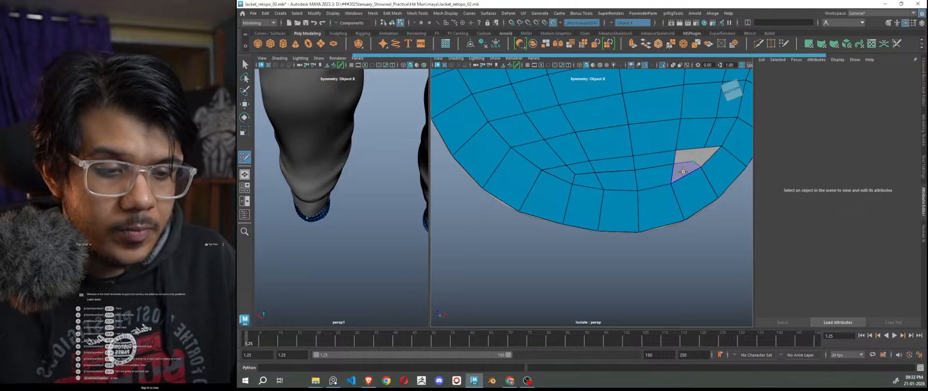
{"action": "left_click", "coordinate": [704, 161], "text": "shift"}
Step: Try relaxing the lengthwise edges across the middle of the heel's underside, and undo the relaxation
{"action": "scroll", "coordinate": [653, 246], "scroll_direction": "down", "scroll_amount": 5}
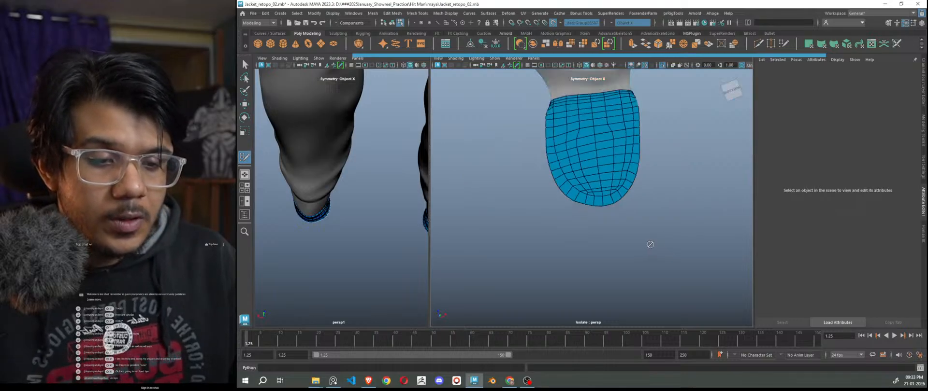
{"action": "scroll", "coordinate": [582, 195], "scroll_direction": "up", "scroll_amount": 5}
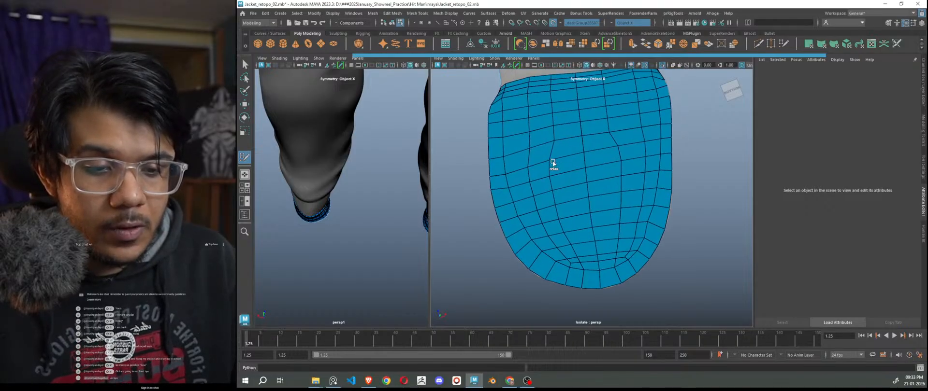
{"action": "left_click_drag", "start_coordinate": [627, 197], "coordinate": [551, 195], "text": "shift"}
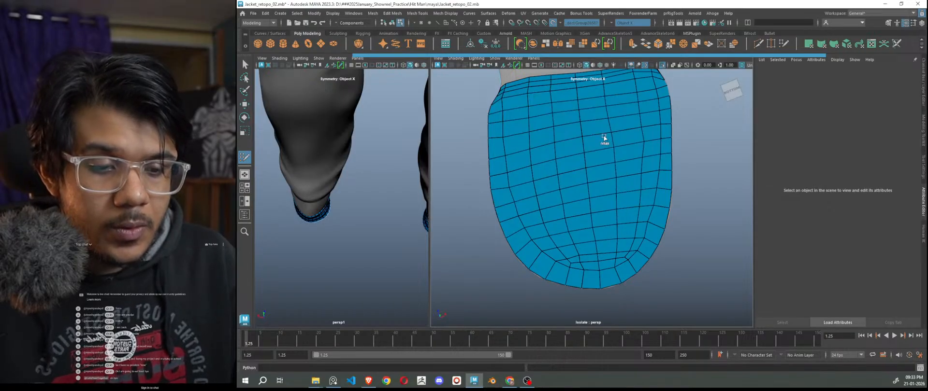
{"action": "key", "text": "ctrl+z"}
Step: Return to object mode, clear the selection, and examine the sole from the side, above and underneath
{"action": "scroll", "coordinate": [657, 239], "scroll_direction": "down", "scroll_amount": 5}
{"action": "left_click_drag", "start_coordinate": [651, 257], "coordinate": [604, 295], "text": "alt"}
{"action": "key", "text": "w"}
{"action": "right_click", "coordinate": [649, 155]}
{"action": "right_click_drag", "start_coordinate": [648, 156], "coordinate": [668, 147]}
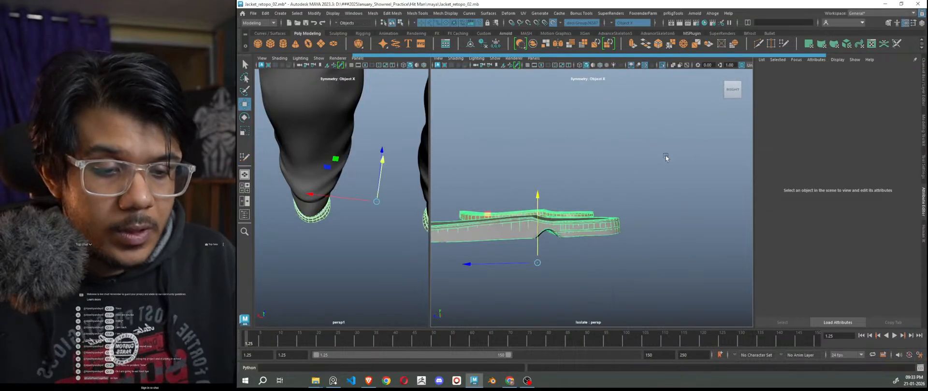
{"action": "left_click", "coordinate": [669, 148]}
{"action": "scroll", "coordinate": [588, 249], "scroll_direction": "up", "scroll_amount": 3}
{"action": "left_click", "coordinate": [594, 234]}
{"action": "left_click_drag", "start_coordinate": [594, 234], "coordinate": [645, 201], "text": "alt"}
{"action": "left_click", "coordinate": [646, 201]}
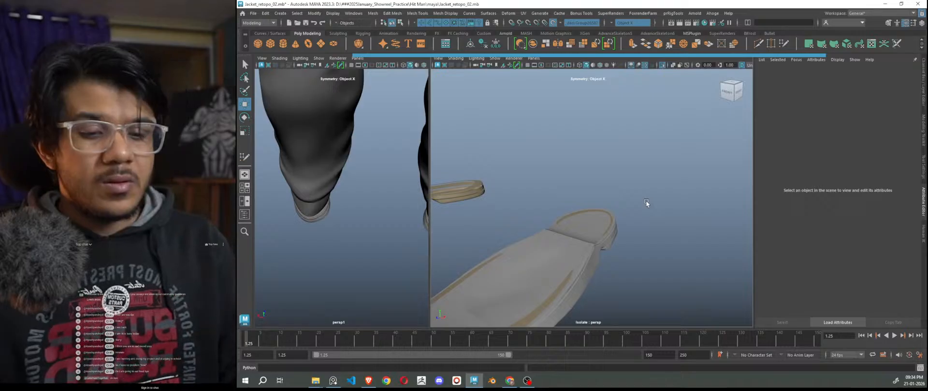
{"action": "left_click_drag", "start_coordinate": [568, 199], "coordinate": [531, 134], "text": "alt"}
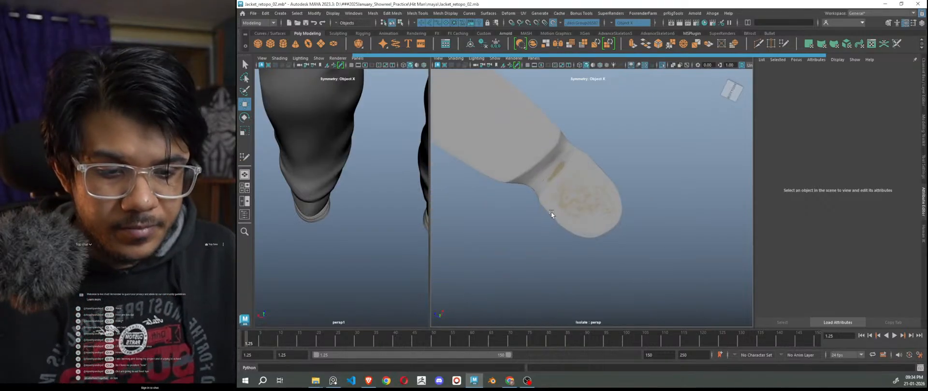
{"action": "left_click_drag", "start_coordinate": [569, 234], "coordinate": [615, 180], "text": "alt"}
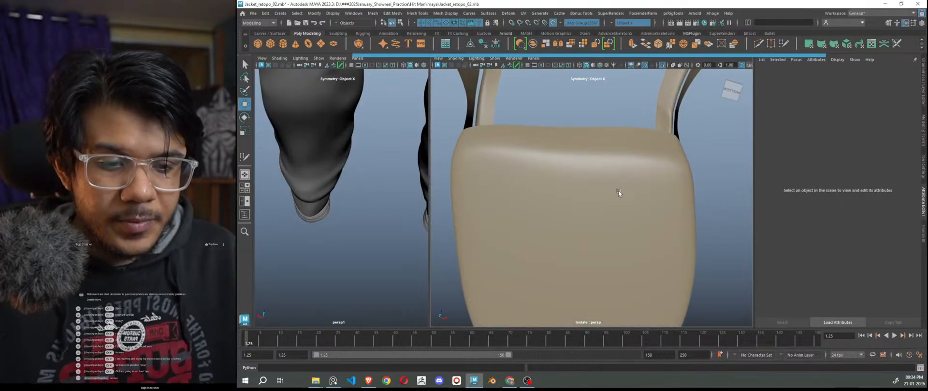
Step: Select the retopology mesh to check its heel wireframe, deselect it, and examine the heel from the side
{"action": "left_click", "coordinate": [529, 151]}
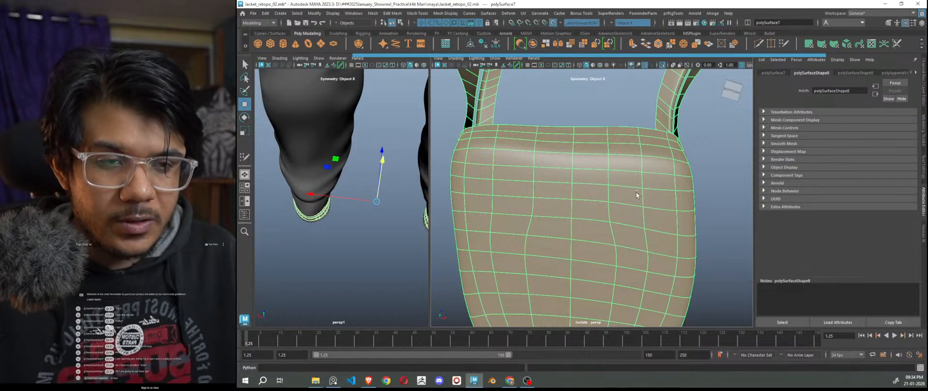
{"action": "scroll", "coordinate": [635, 195], "scroll_direction": "down", "scroll_amount": 5}
{"action": "mouse_move", "coordinate": [636, 214]}
{"action": "left_mouse_down", "text": "alt"}
{"action": "mouse_move", "coordinate": [580, 271]}
{"action": "mouse_move", "coordinate": [626, 223]}
{"action": "left_mouse_up", "text": "alt"}
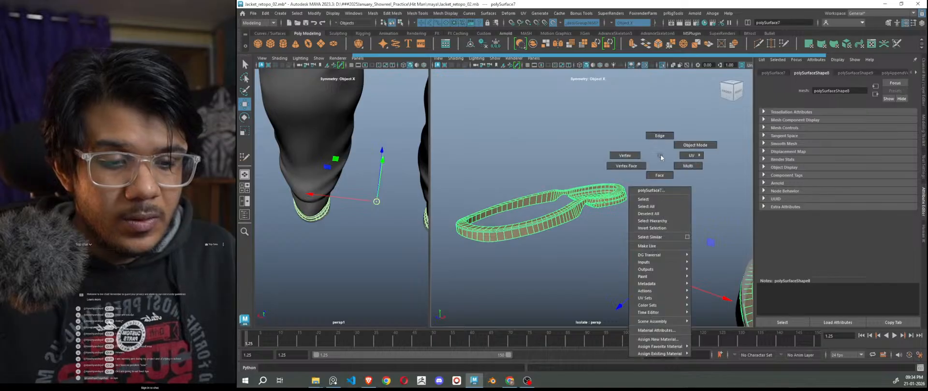
{"action": "left_click", "coordinate": [676, 160]}
{"action": "left_click_drag", "start_coordinate": [657, 190], "coordinate": [634, 243], "text": "alt"}
{"action": "scroll", "coordinate": [609, 212], "scroll_direction": "up", "scroll_amount": 6}
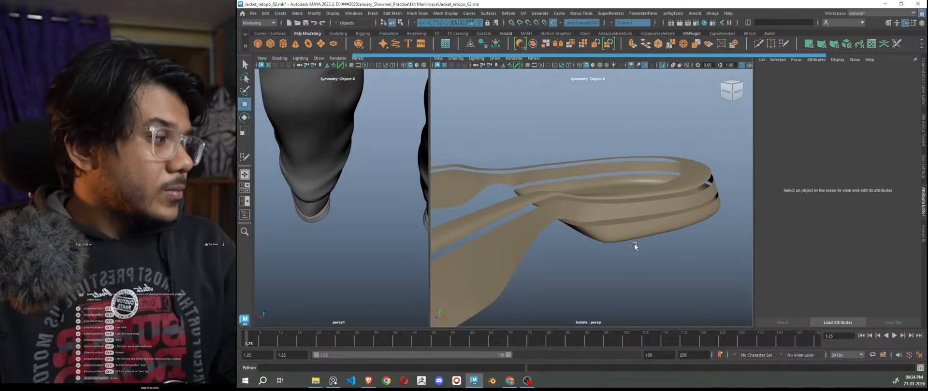
Step: Select the retopology mesh and examine the heel underside's edge flow up close and against the whole sole
{"action": "left_click_drag", "start_coordinate": [568, 245], "coordinate": [622, 194], "text": "alt"}
{"action": "left_click", "coordinate": [616, 210]}
{"action": "scroll", "coordinate": [616, 210], "scroll_direction": "up", "scroll_amount": 5}
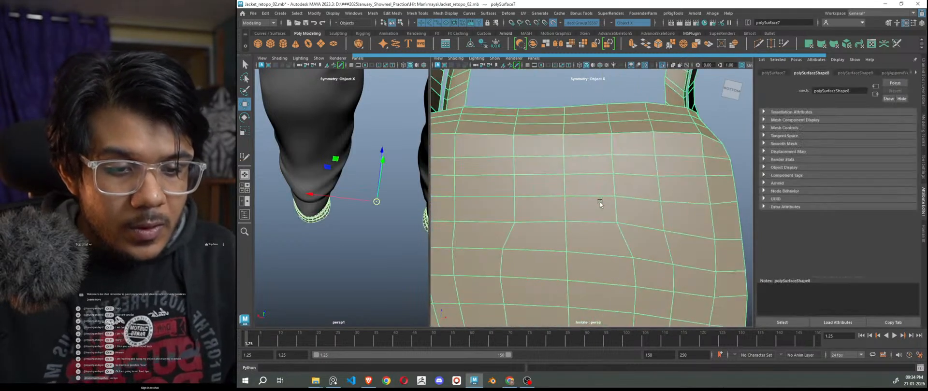
{"action": "middle_click_drag", "start_coordinate": [616, 183], "coordinate": [652, 228], "text": "alt"}
{"action": "scroll", "coordinate": [646, 194], "scroll_direction": "down", "scroll_amount": 5}
{"action": "scroll", "coordinate": [645, 194], "scroll_direction": "up", "scroll_amount": 4}
{"action": "scroll", "coordinate": [645, 195], "scroll_direction": "down", "scroll_amount": 5}
{"action": "mouse_move", "coordinate": [646, 197]}
{"action": "left_mouse_down", "text": "alt"}
{"action": "mouse_move", "coordinate": [620, 271]}
{"action": "mouse_move", "coordinate": [579, 288]}
{"action": "mouse_move", "coordinate": [607, 274]}
{"action": "mouse_move", "coordinate": [652, 209]}
{"action": "left_mouse_up", "text": "alt"}
{"action": "scroll", "coordinate": [608, 273], "scroll_direction": "down", "scroll_amount": 5}
{"action": "middle_click_drag", "start_coordinate": [652, 209], "coordinate": [624, 255], "text": "alt"}
{"action": "scroll", "coordinate": [645, 234], "scroll_direction": "up", "scroll_amount": 3}
{"action": "left_click_drag", "start_coordinate": [645, 233], "coordinate": [606, 266], "text": "alt"}
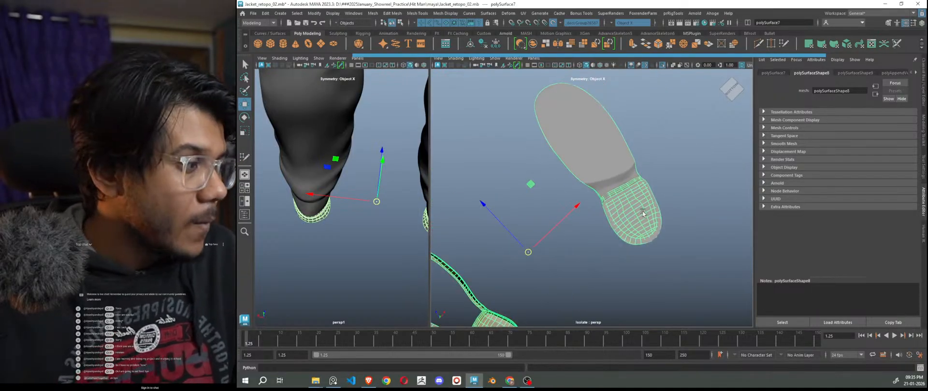
Step: Reactivate Quad Draw on the retopology mesh and extrude a side band edge into the uncovered arch area just ahead of the heel
{"action": "key", "text": "1"}
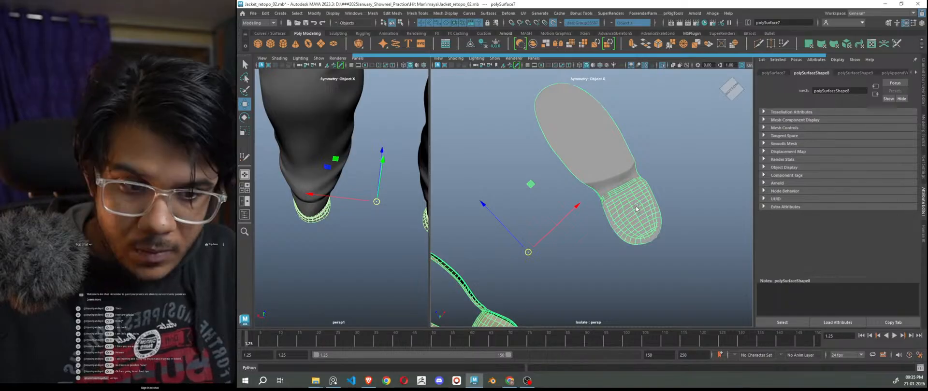
{"action": "right_click_drag", "start_coordinate": [696, 144], "coordinate": [730, 134]}
{"action": "left_click", "coordinate": [648, 208]}
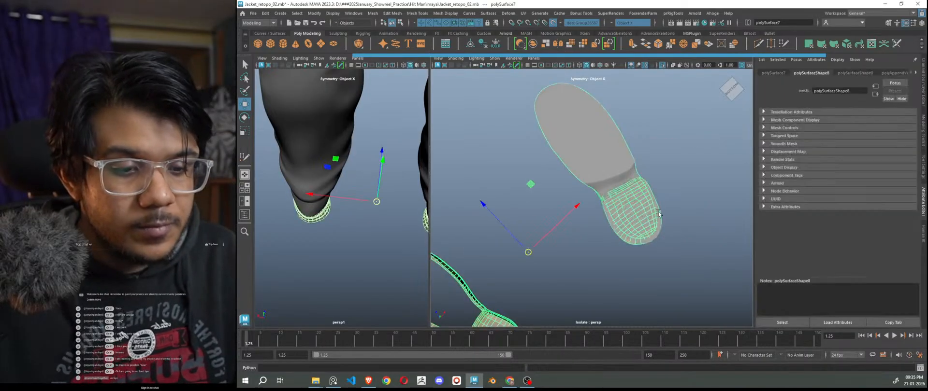
{"action": "left_click", "coordinate": [922, 145]}
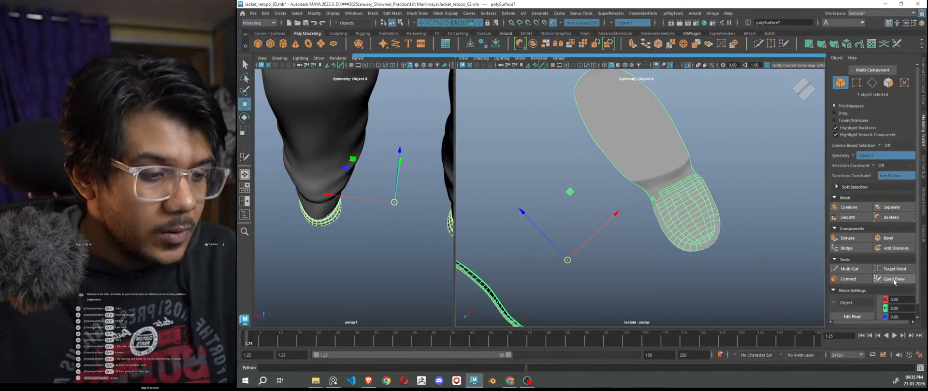
{"action": "left_click", "coordinate": [893, 282]}
{"action": "right_click_drag", "start_coordinate": [658, 218], "coordinate": [700, 220], "text": "alt"}
{"action": "mouse_move", "coordinate": [701, 220]}
{"action": "left_mouse_down", "text": "alt"}
{"action": "mouse_move", "coordinate": [792, 217]}
{"action": "mouse_move", "coordinate": [628, 251]}
{"action": "mouse_move", "coordinate": [667, 232]}
{"action": "mouse_move", "coordinate": [699, 238]}
{"action": "mouse_move", "coordinate": [631, 253]}
{"action": "mouse_move", "coordinate": [629, 234]}
{"action": "left_mouse_up", "text": "alt"}
{"action": "scroll", "coordinate": [630, 253], "scroll_direction": "up", "scroll_amount": 10}
{"action": "left_click_drag", "start_coordinate": [629, 264], "coordinate": [635, 217]}
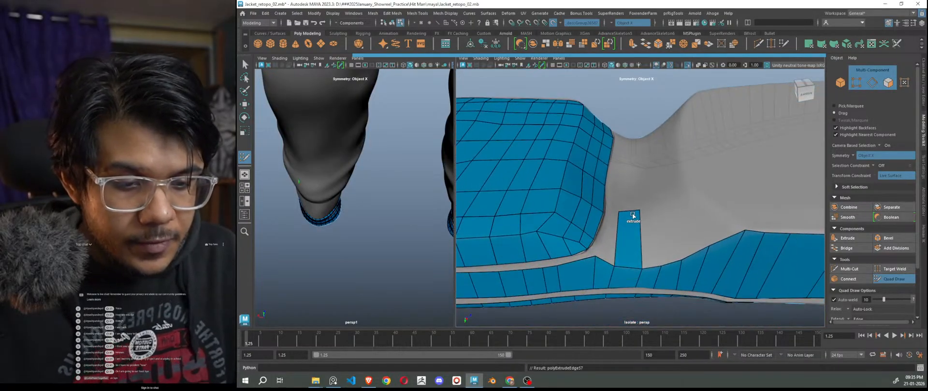